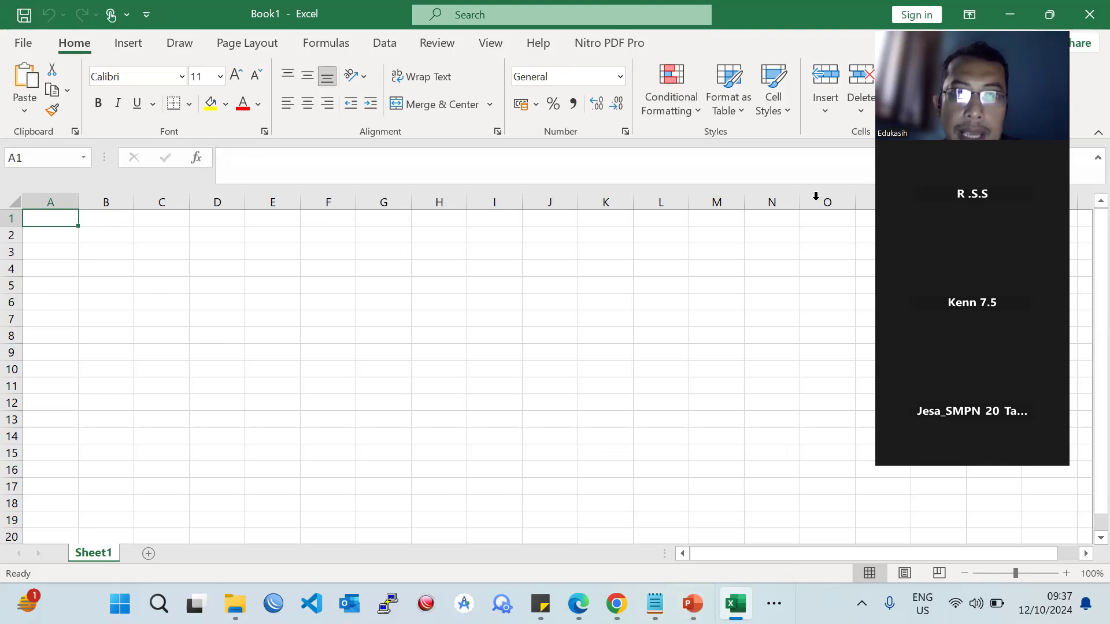
- Switch from the blank Excel workbook to the Excel.pptx presentation, showing slide 3
{"action": "left_click", "coordinate": [692, 603]}
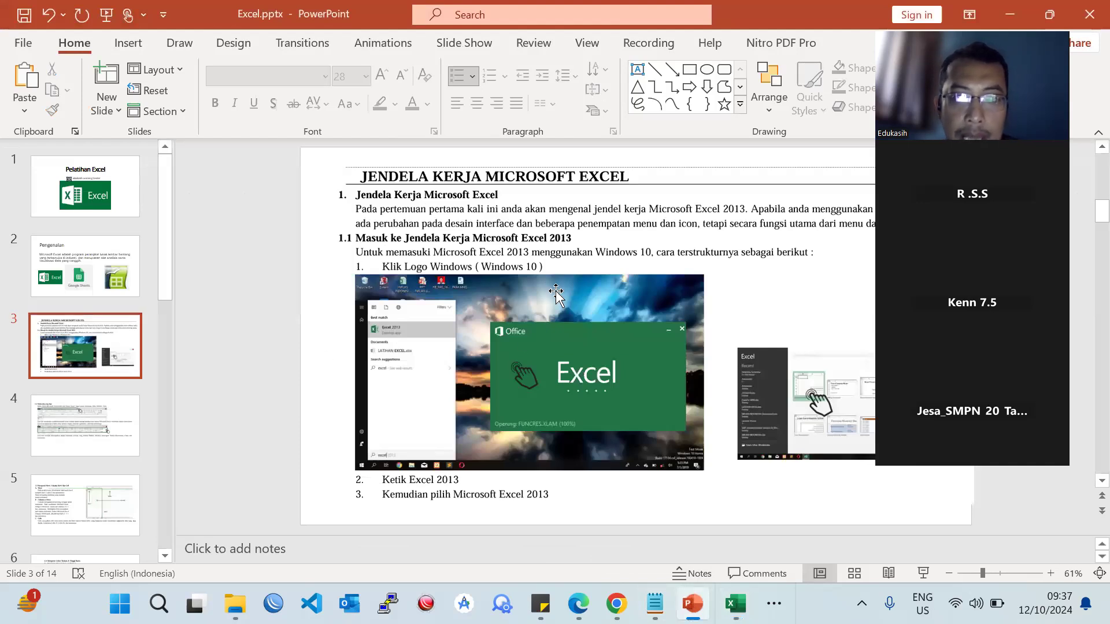
- Show slide 4, Menu dan Icon Bar, in PowerPoint, then bring the blank Book1 workbook back
{"action": "left_click", "coordinate": [735, 603]}
{"action": "left_click", "coordinate": [735, 604]}
{"action": "left_click", "coordinate": [53, 435]}
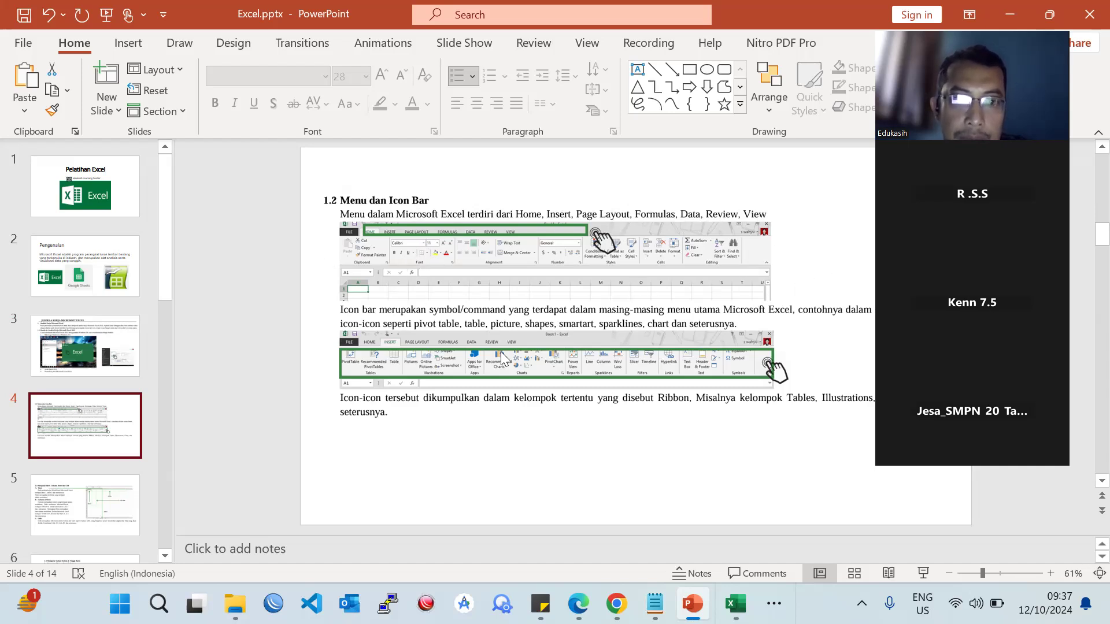
{"action": "left_click", "coordinate": [736, 603]}
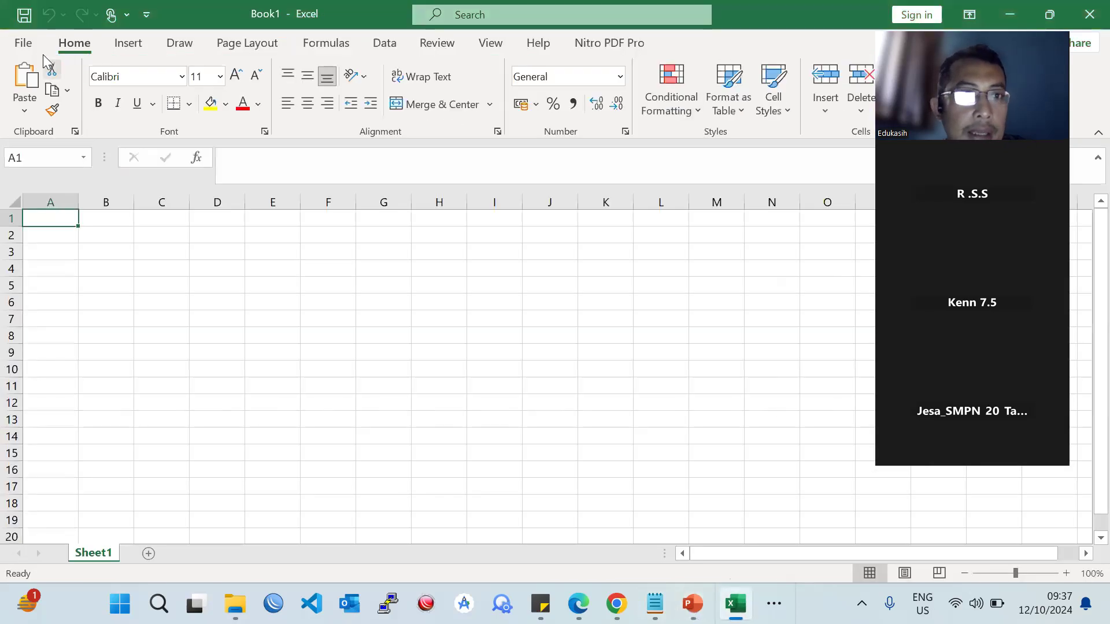
- Browse the Insert, Draw, Page Layout, View, Help and Nitro PDF Pro ribbon tabs, ending on View
{"action": "left_click", "coordinate": [149, 41]}
{"action": "left_click", "coordinate": [178, 44]}
{"action": "left_click", "coordinate": [247, 46]}
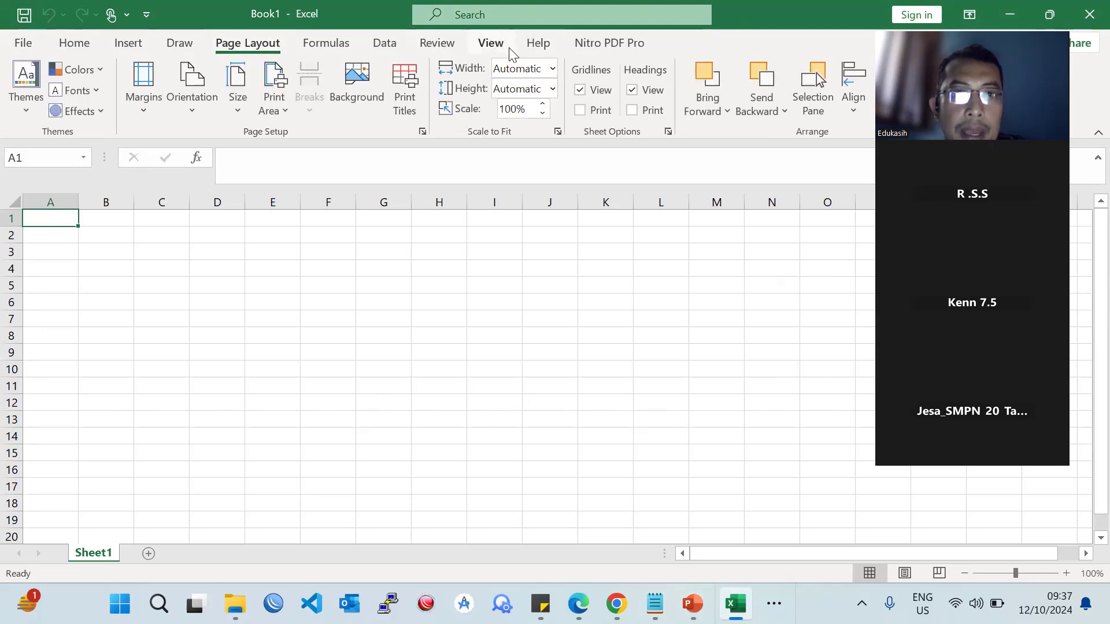
{"action": "left_click", "coordinate": [493, 48]}
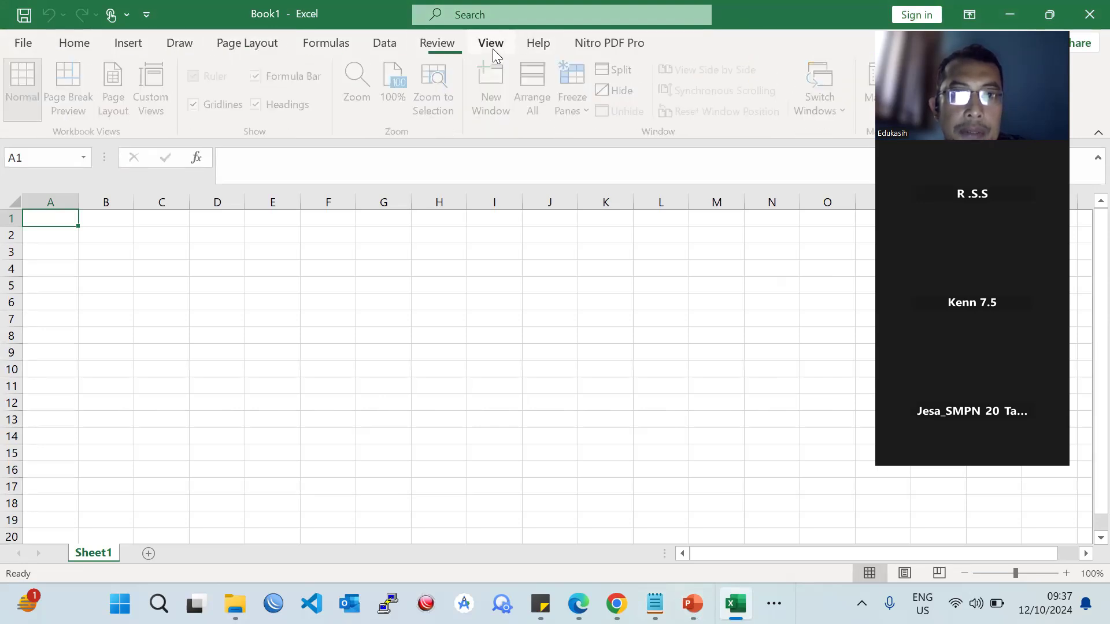
{"action": "left_click", "coordinate": [538, 44]}
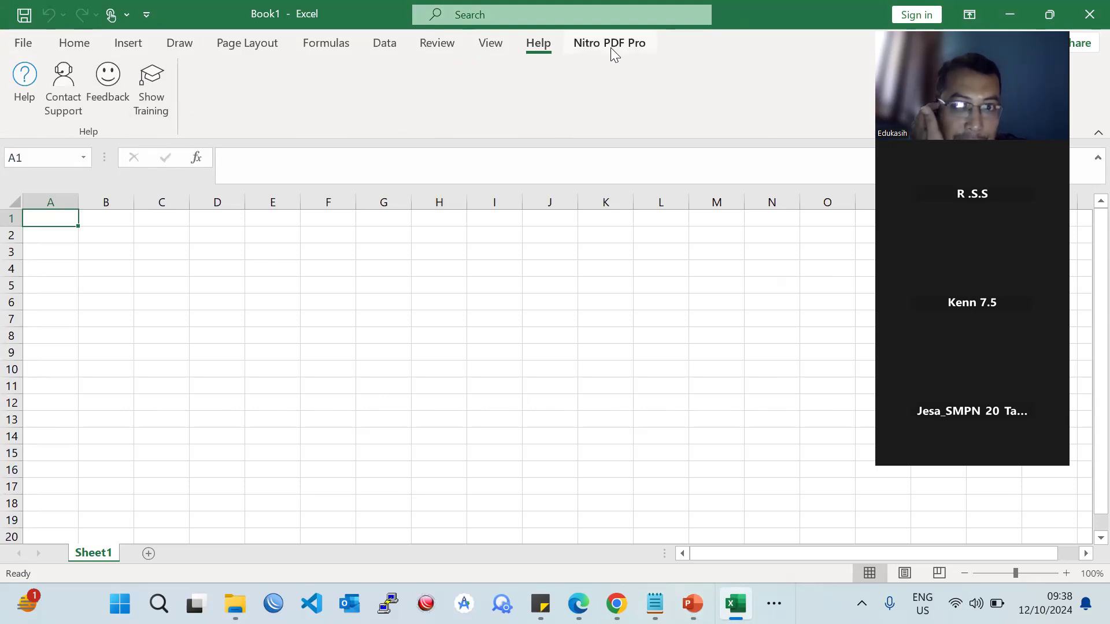
{"action": "left_click", "coordinate": [594, 46]}
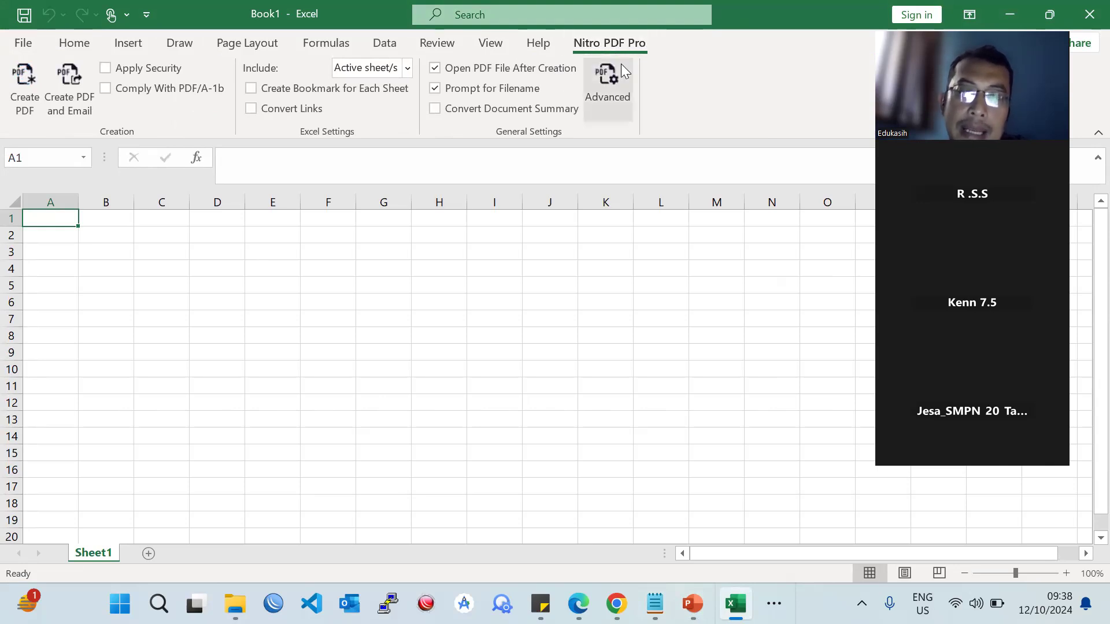
{"action": "left_click", "coordinate": [490, 44]}
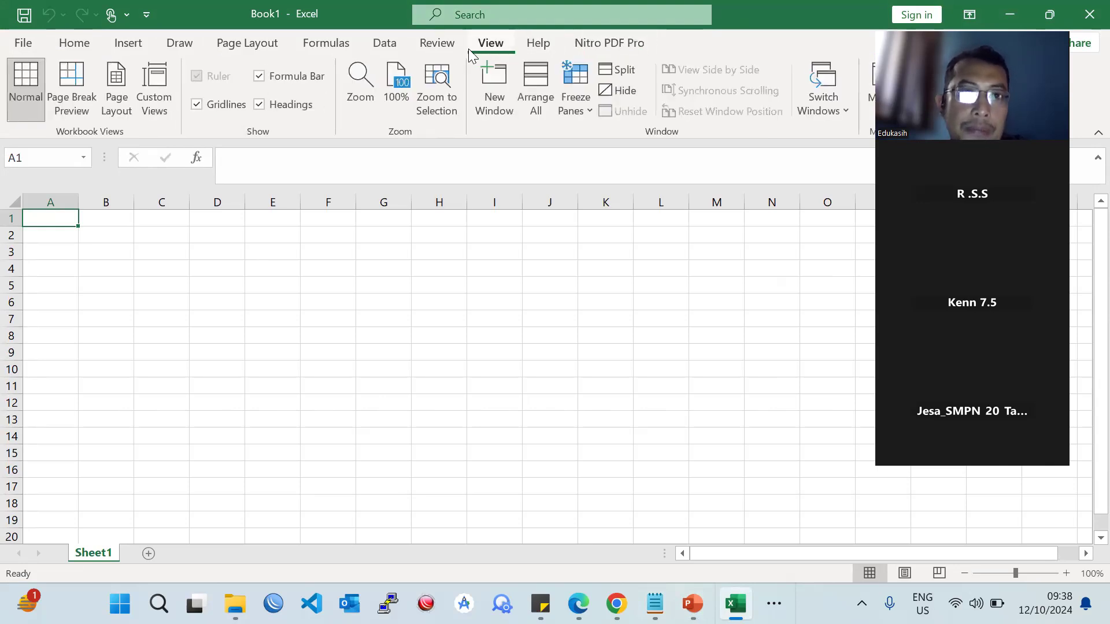
- Open the File Backstage and view the Share and PDF/XPS Export pages
{"action": "left_click", "coordinate": [16, 43]}
{"action": "left_click", "coordinate": [16, 42]}
{"action": "left_click", "coordinate": [16, 42]}
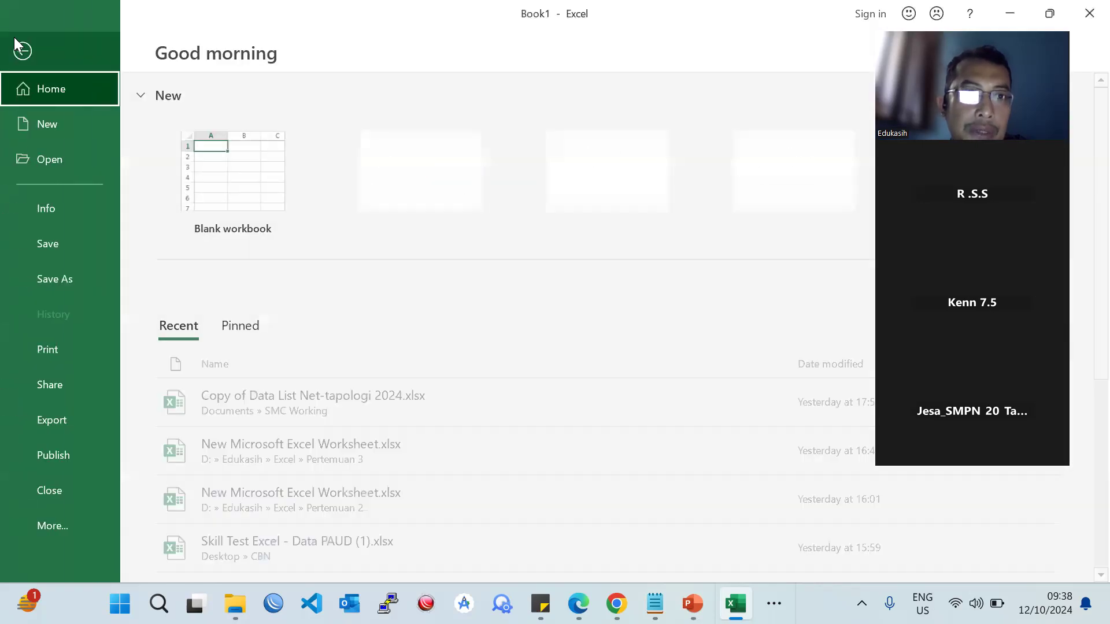
{"action": "left_click", "coordinate": [16, 42]}
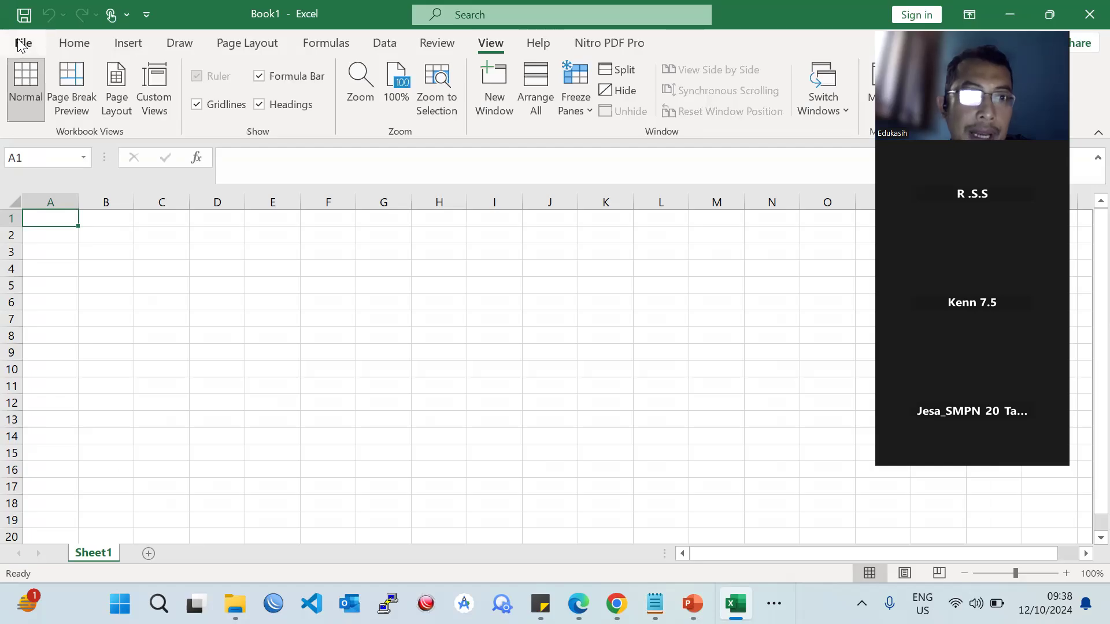
{"action": "left_click", "coordinate": [19, 42]}
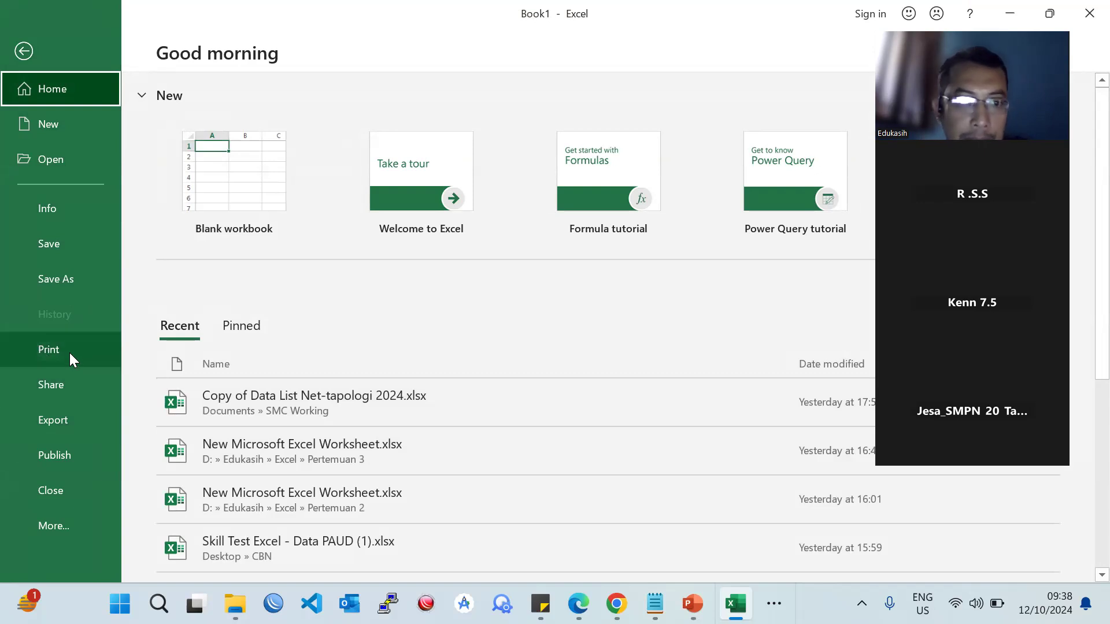
{"action": "left_click", "coordinate": [70, 392]}
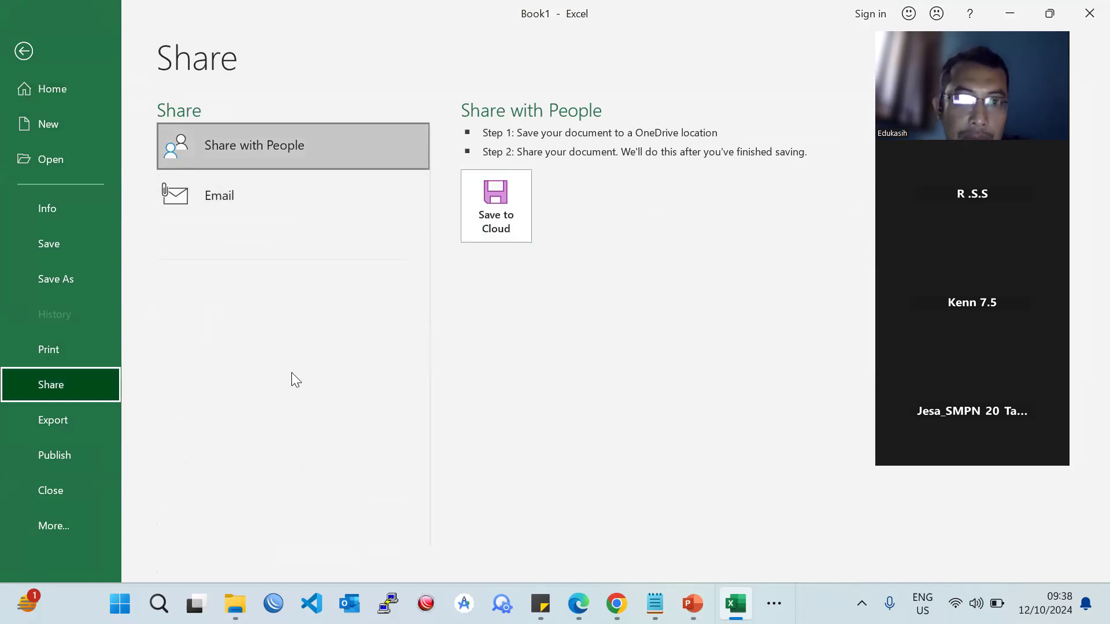
{"action": "left_click", "coordinate": [69, 417]}
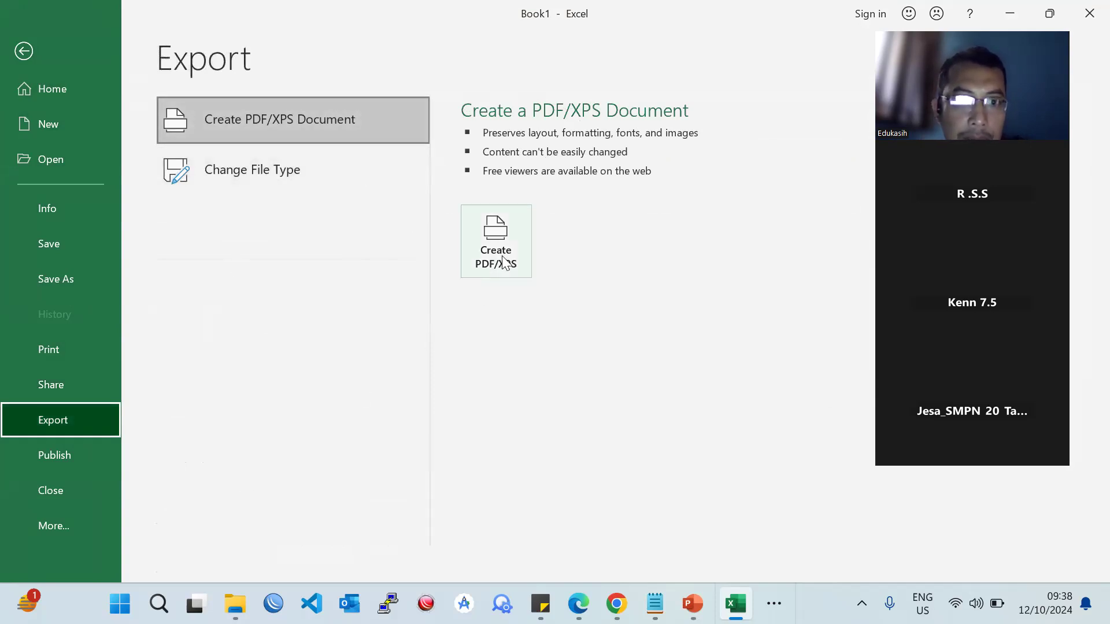
- View the Publish to Power BI page and More extras, then return to the Home tab
{"action": "left_click", "coordinate": [58, 462]}
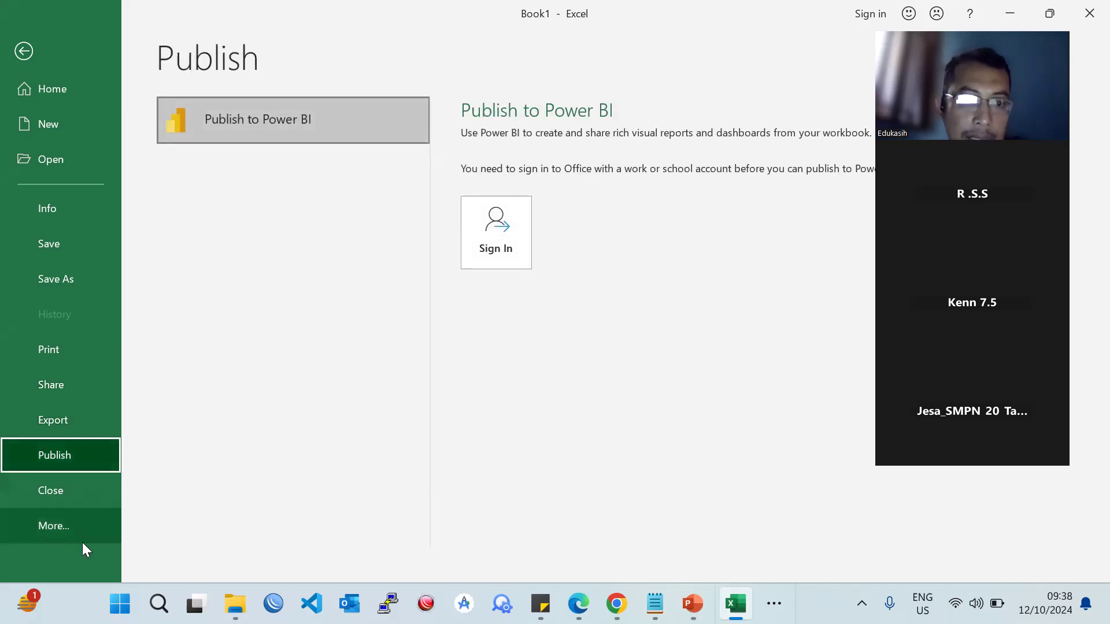
{"action": "left_click", "coordinate": [73, 523]}
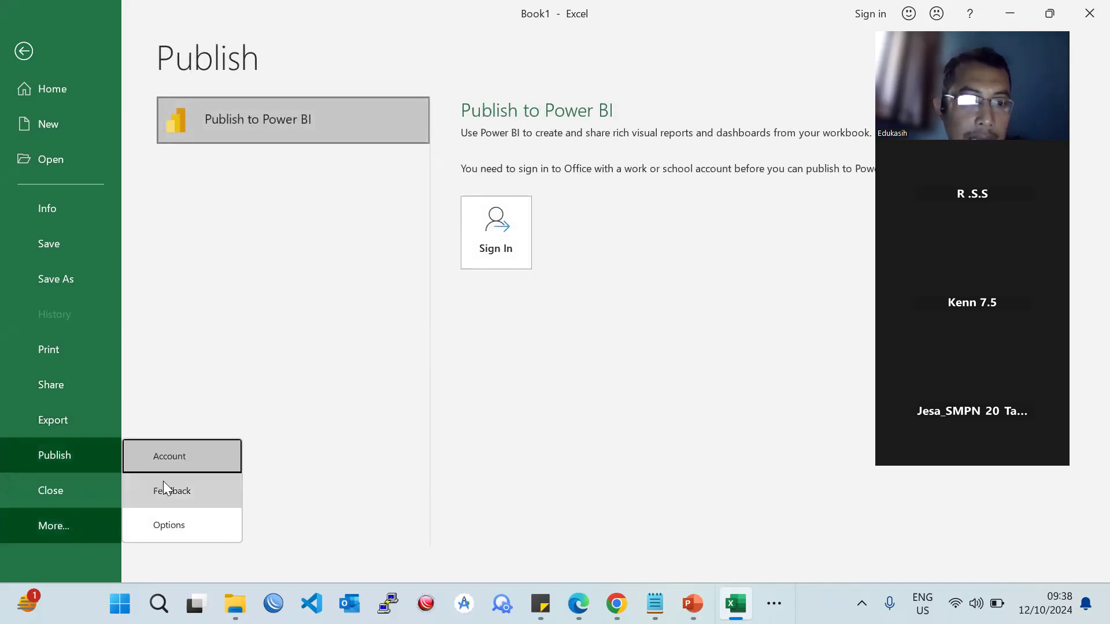
{"action": "left_click", "coordinate": [24, 50]}
{"action": "left_click", "coordinate": [74, 43]}
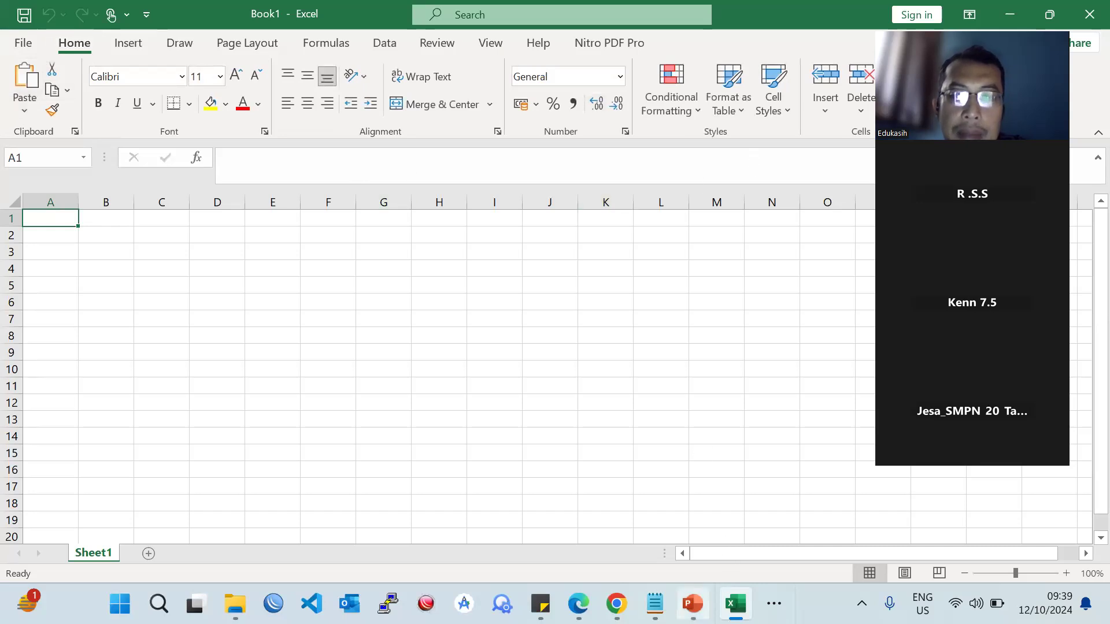
{"action": "left_click", "coordinate": [693, 603]}
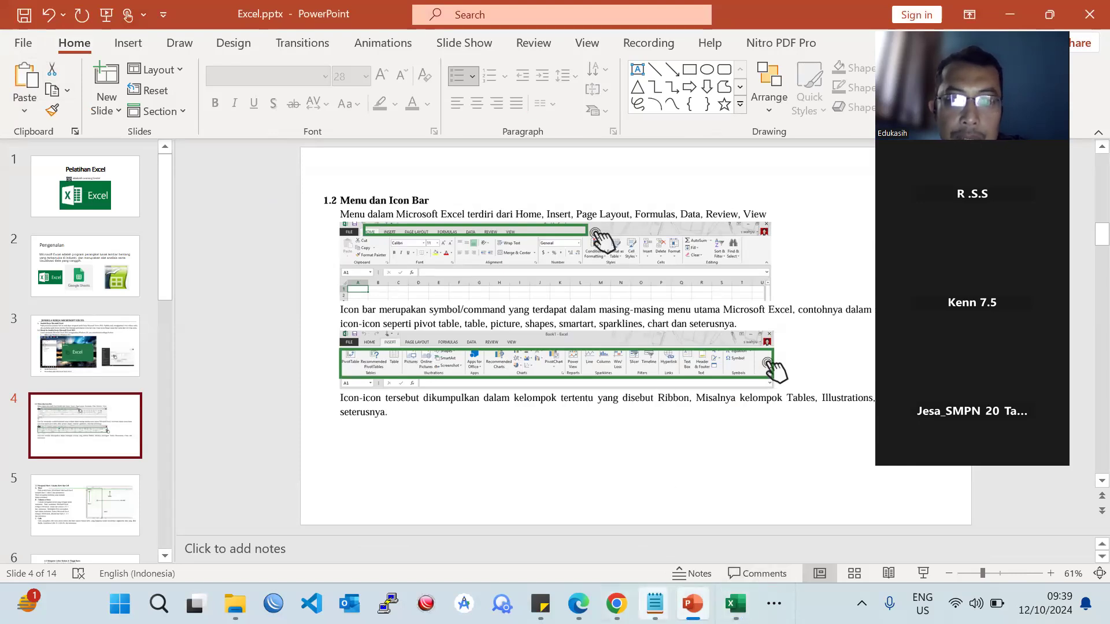
{"action": "left_click", "coordinate": [735, 603]}
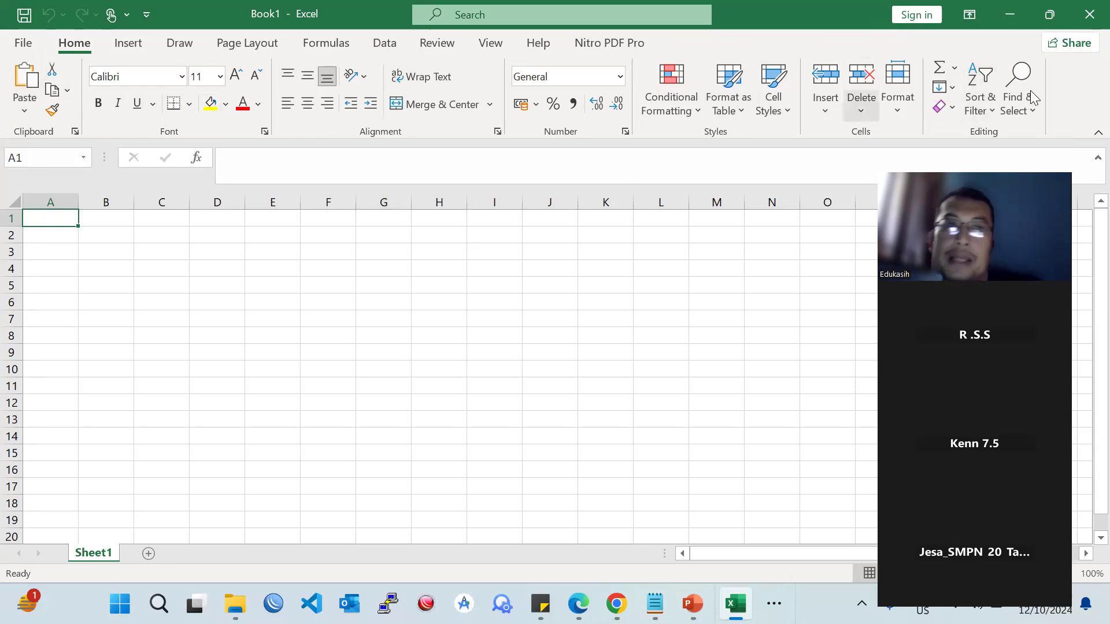
- Flip through the Insert, Draw, Page Layout and Home tabs, then switch to PowerPoint slide 4
{"action": "left_click", "coordinate": [130, 46]}
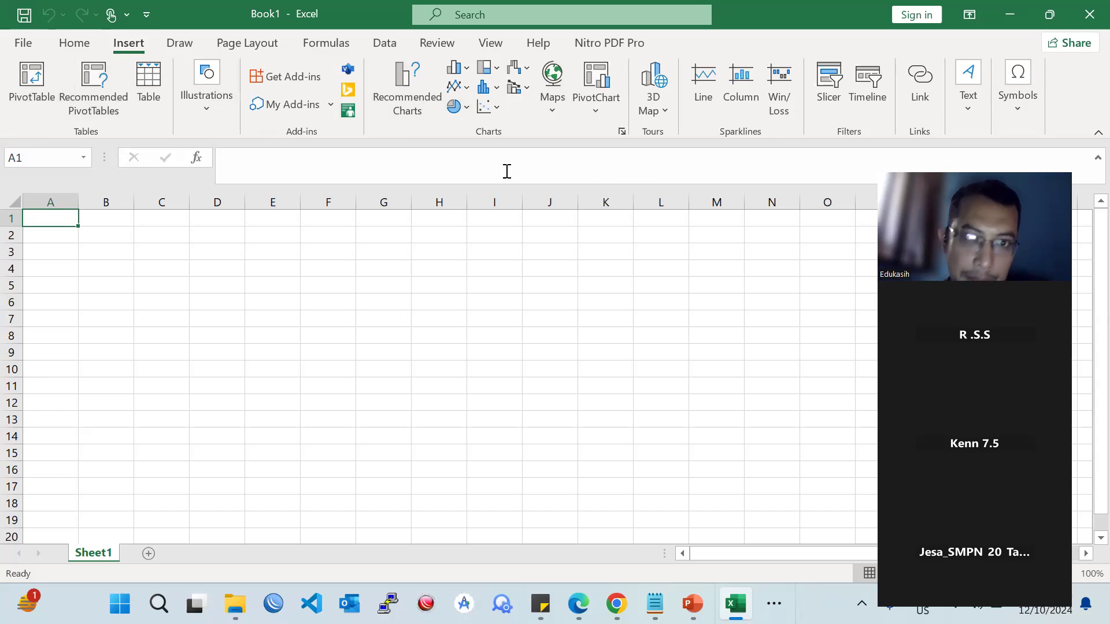
{"action": "left_click", "coordinate": [179, 43]}
{"action": "left_click", "coordinate": [247, 42]}
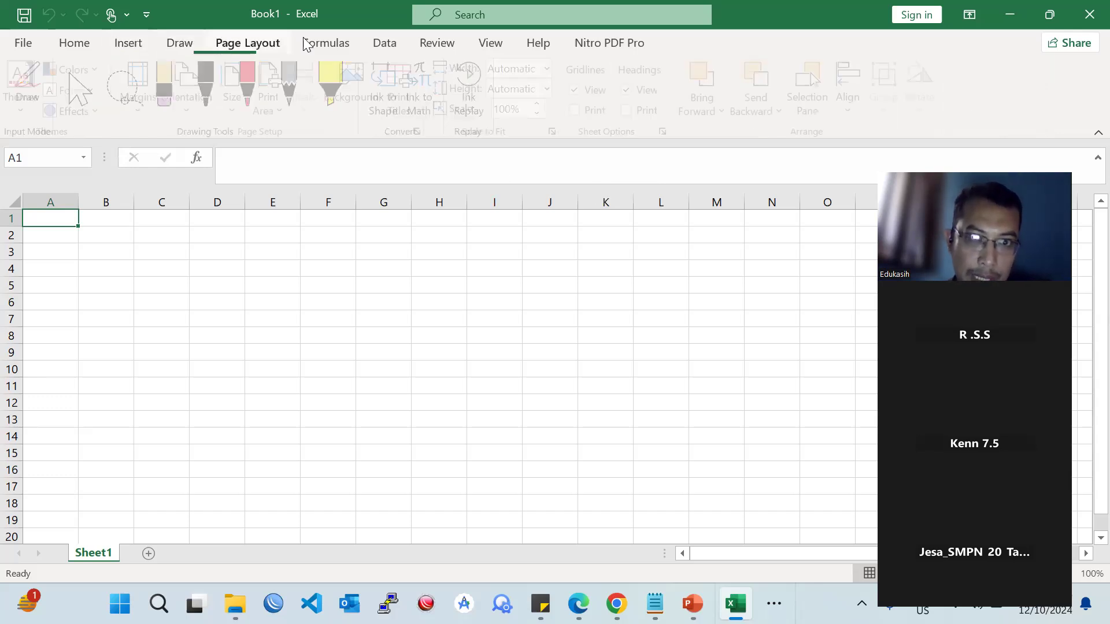
{"action": "left_click", "coordinate": [74, 42]}
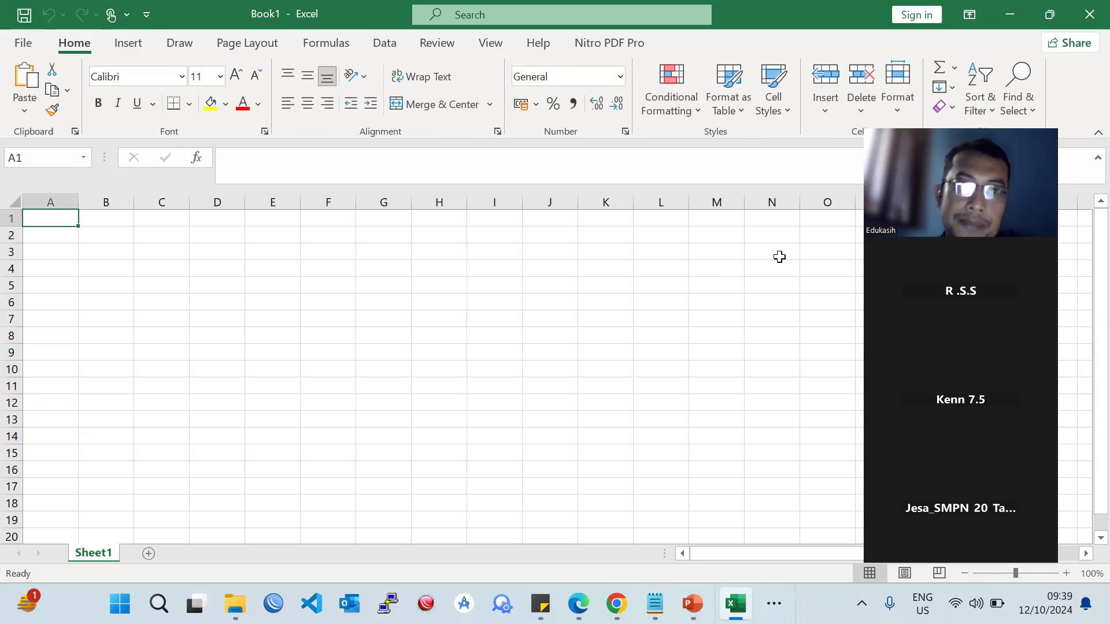
{"action": "left_click", "coordinate": [692, 603]}
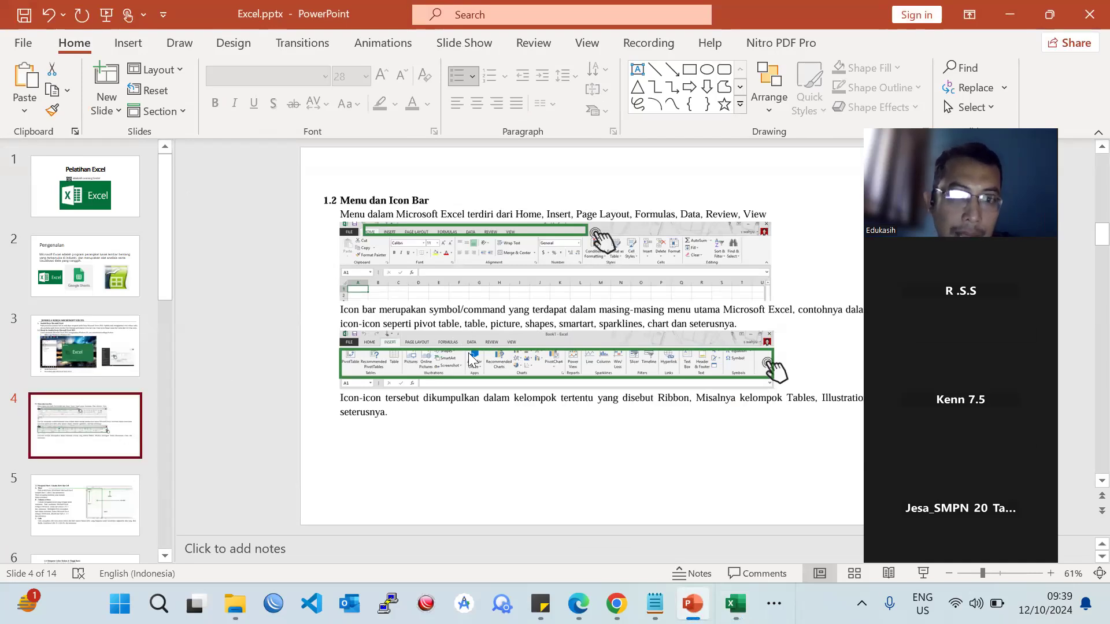
- Use Alt+Tab to return from PowerPoint to the Book1 Excel window
{"action": "key", "text": "alt+Tab"}
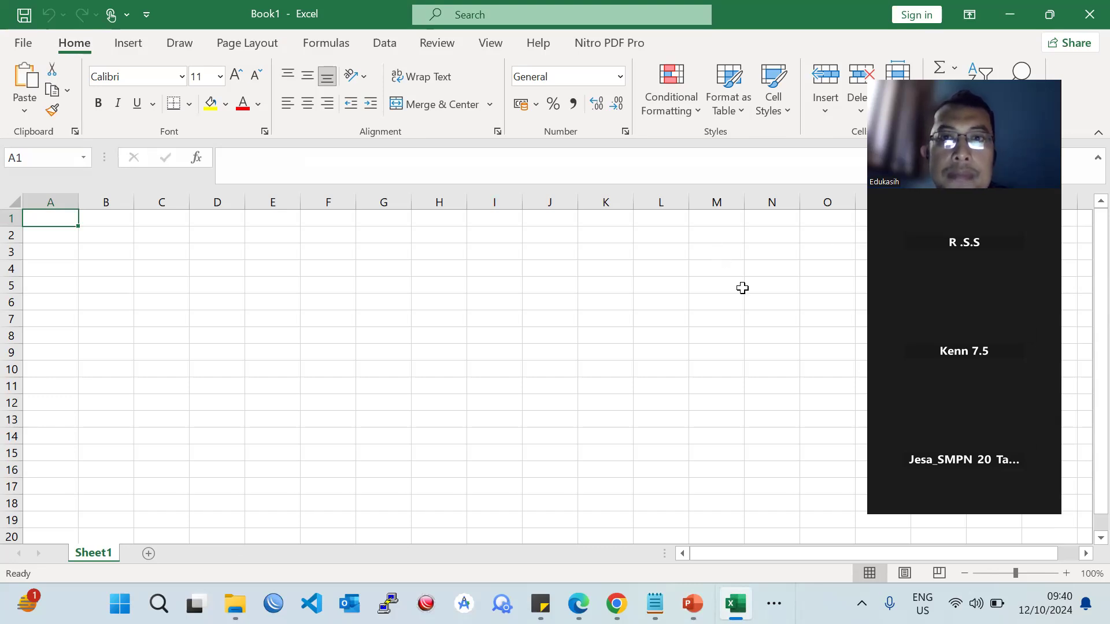
- Open Excel Options from the File page, close it, and leave the Save page back to the sheet
{"action": "left_click", "coordinate": [21, 40]}
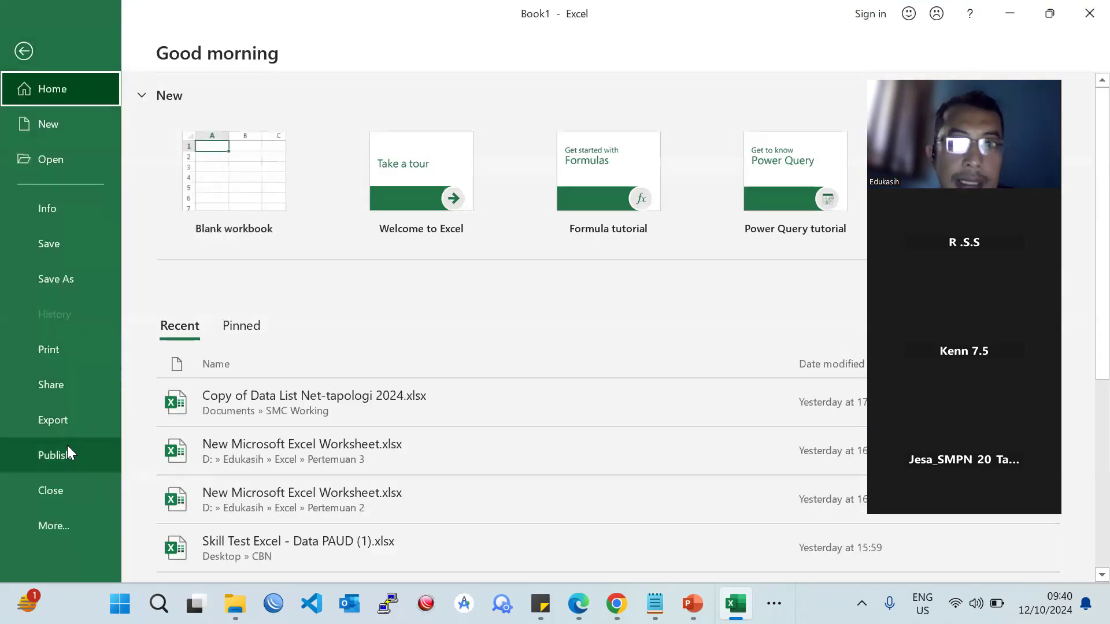
{"action": "left_click", "coordinate": [49, 532]}
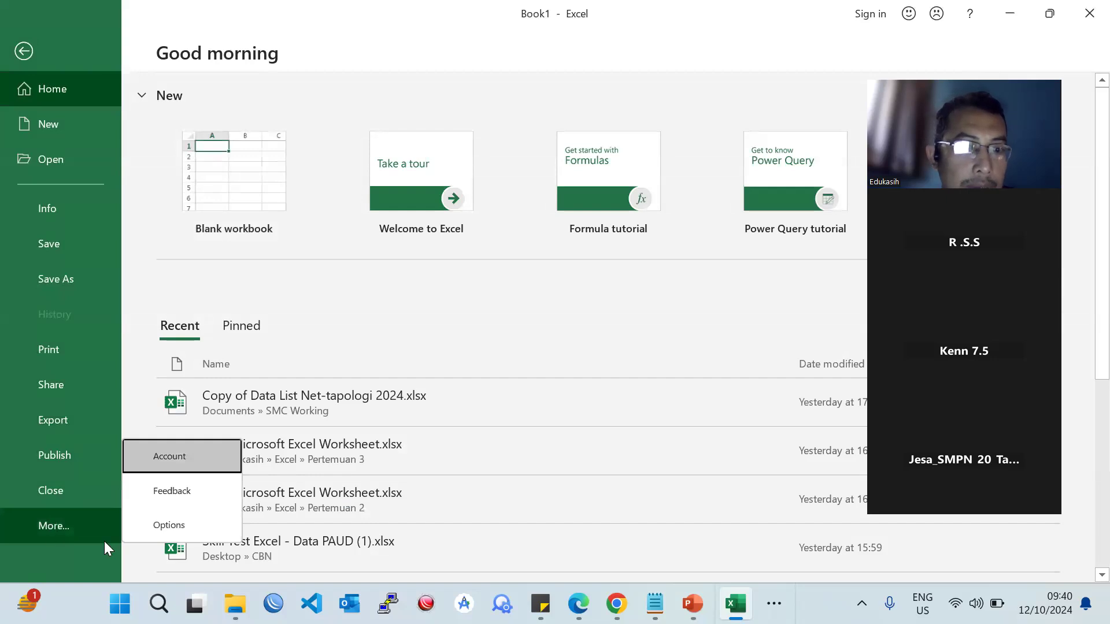
{"action": "left_click", "coordinate": [135, 533]}
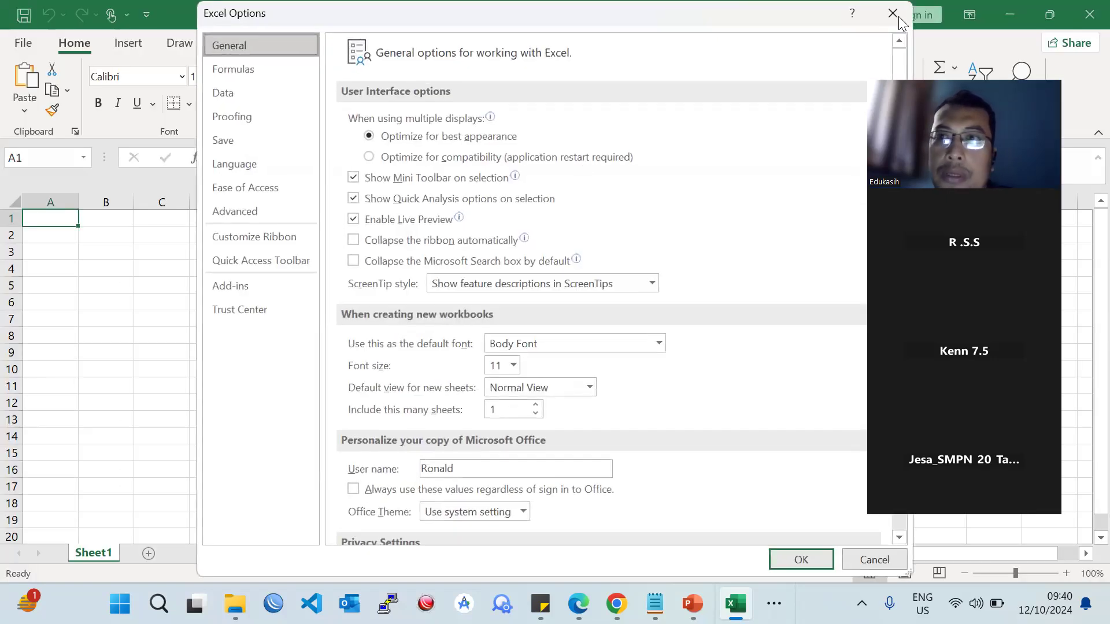
{"action": "left_click", "coordinate": [898, 16]}
{"action": "left_click", "coordinate": [26, 17]}
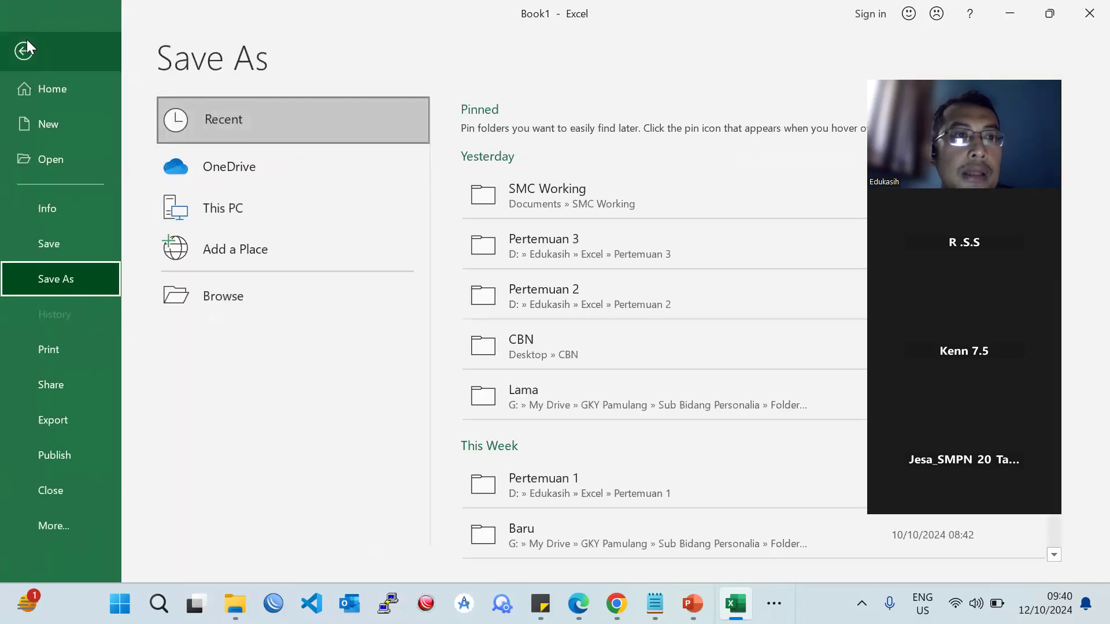
{"action": "left_click", "coordinate": [26, 43]}
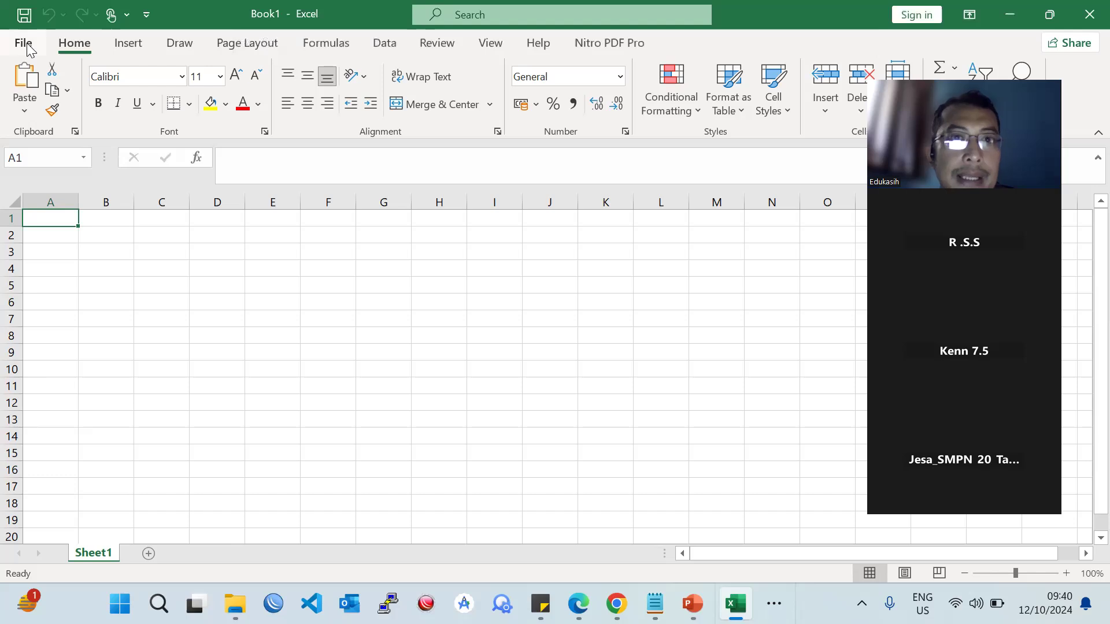
- Open the Help pane beside the sheet, then bring up the File Home page
{"action": "left_click", "coordinate": [537, 44]}
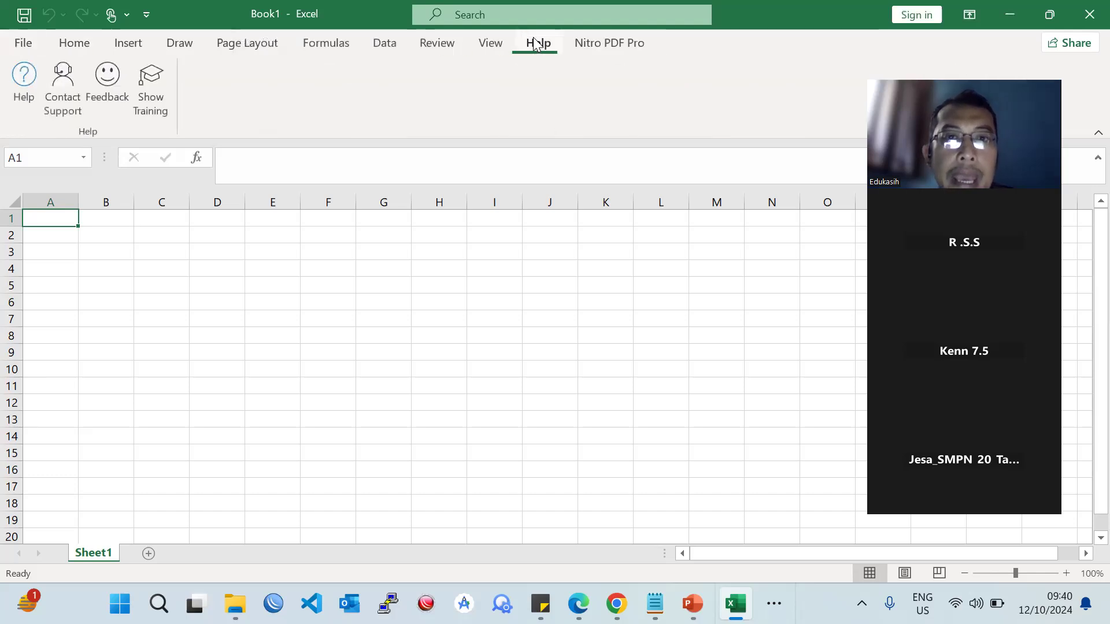
{"action": "left_click", "coordinate": [26, 91]}
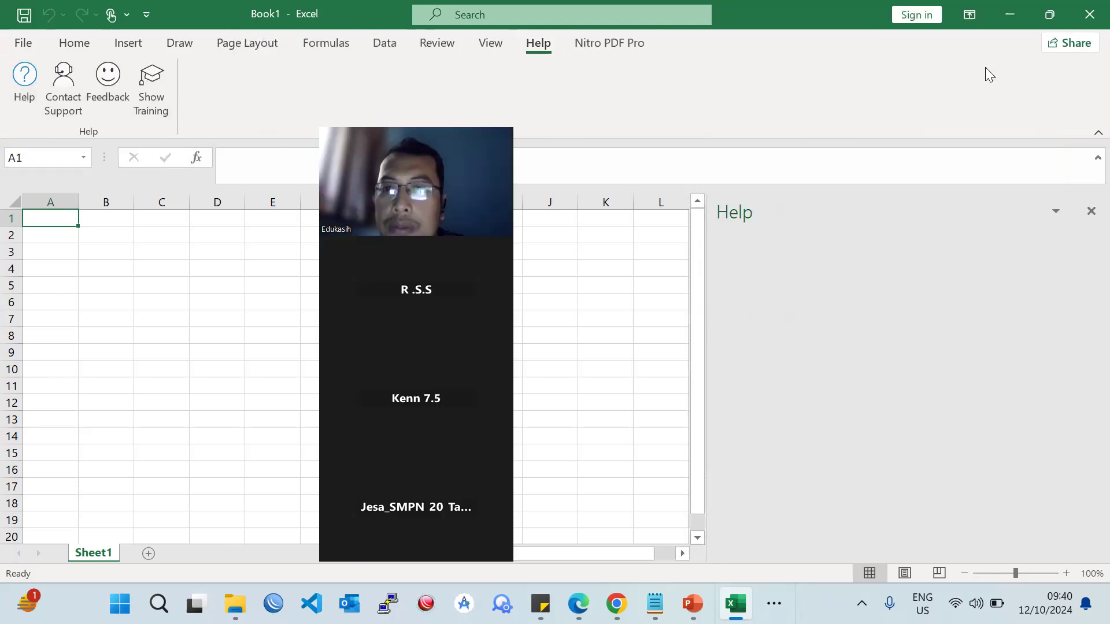
{"action": "scroll", "coordinate": [1075, 399], "scroll_direction": "down", "scroll_amount": 1}
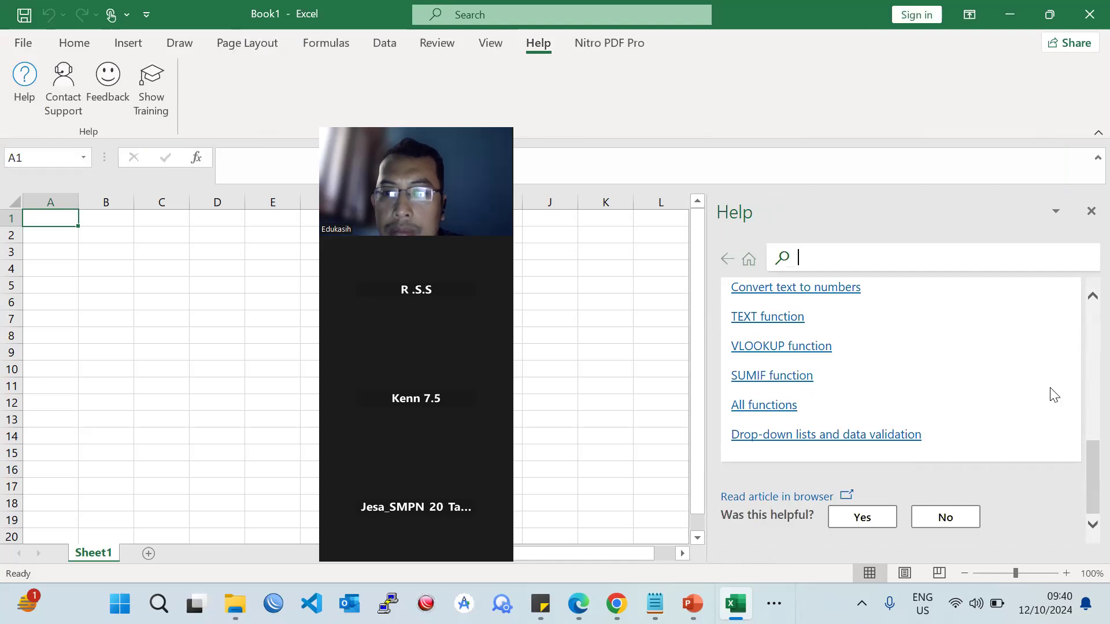
{"action": "scroll", "coordinate": [1076, 399], "scroll_direction": "up", "scroll_amount": 3}
{"action": "left_click", "coordinate": [23, 43]}
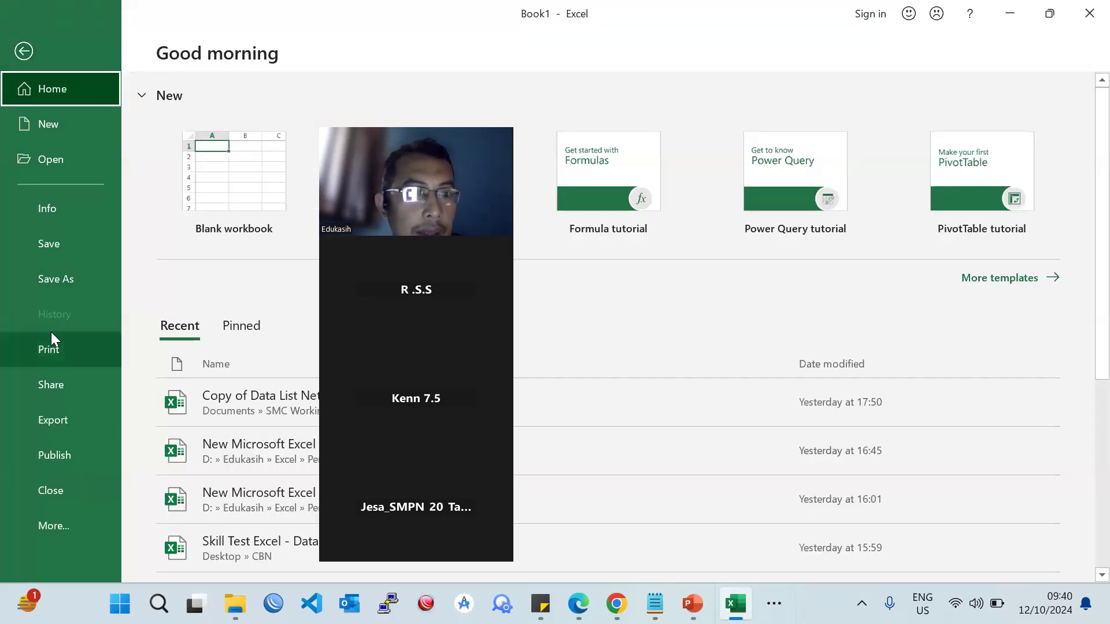
- View the workbook Info and Account pages, then return to the sheet and select cell J6
{"action": "left_click", "coordinate": [18, 526]}
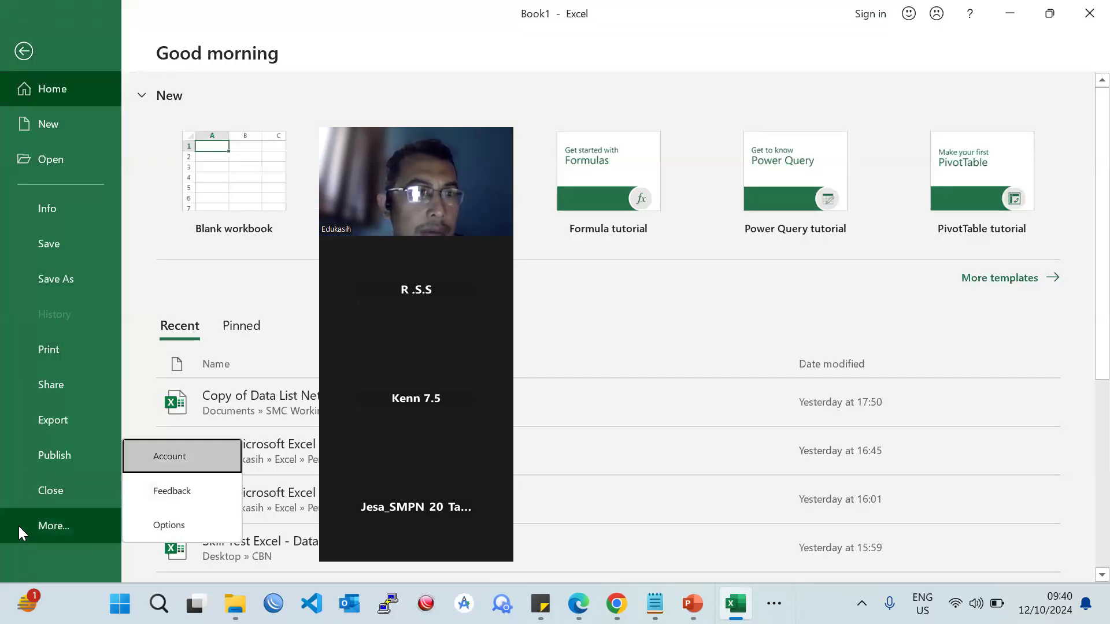
{"action": "left_click", "coordinate": [57, 204]}
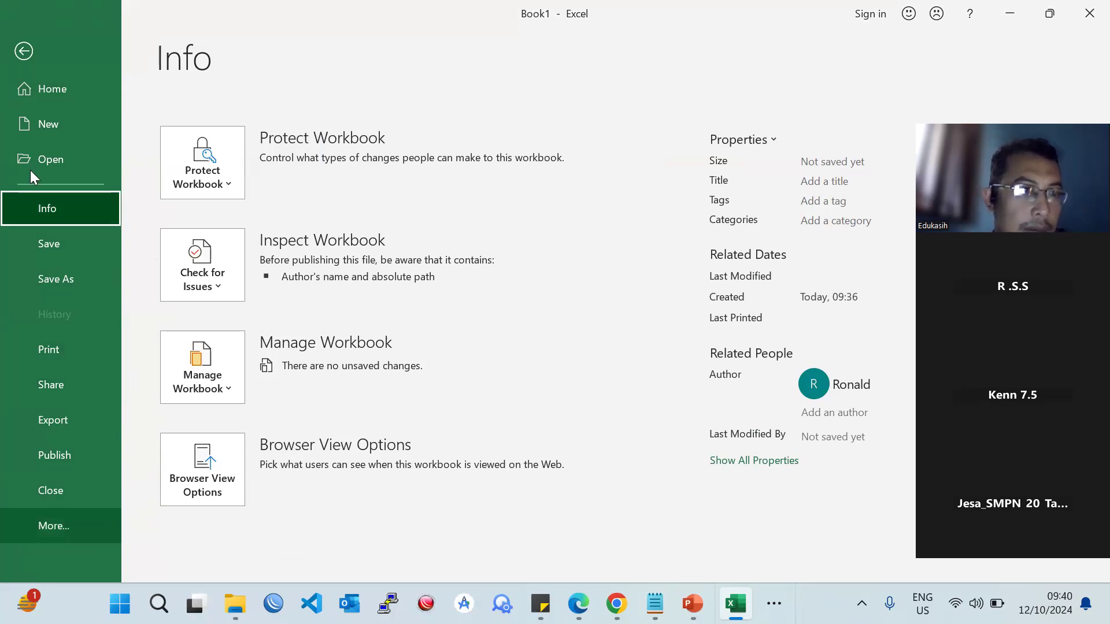
{"action": "left_click", "coordinate": [58, 525]}
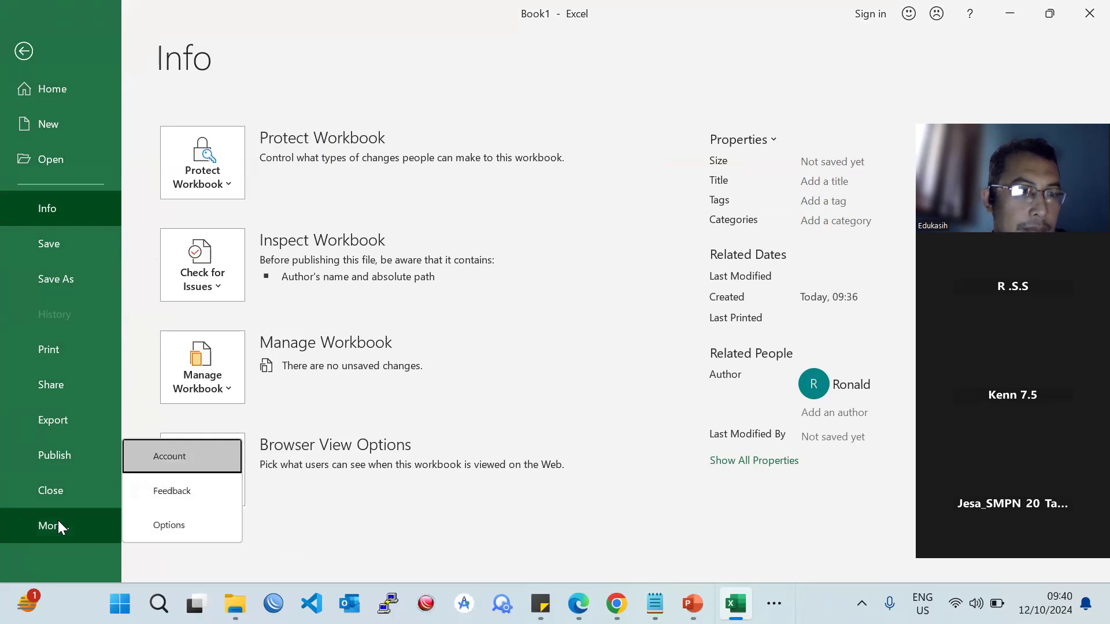
{"action": "left_click", "coordinate": [148, 452]}
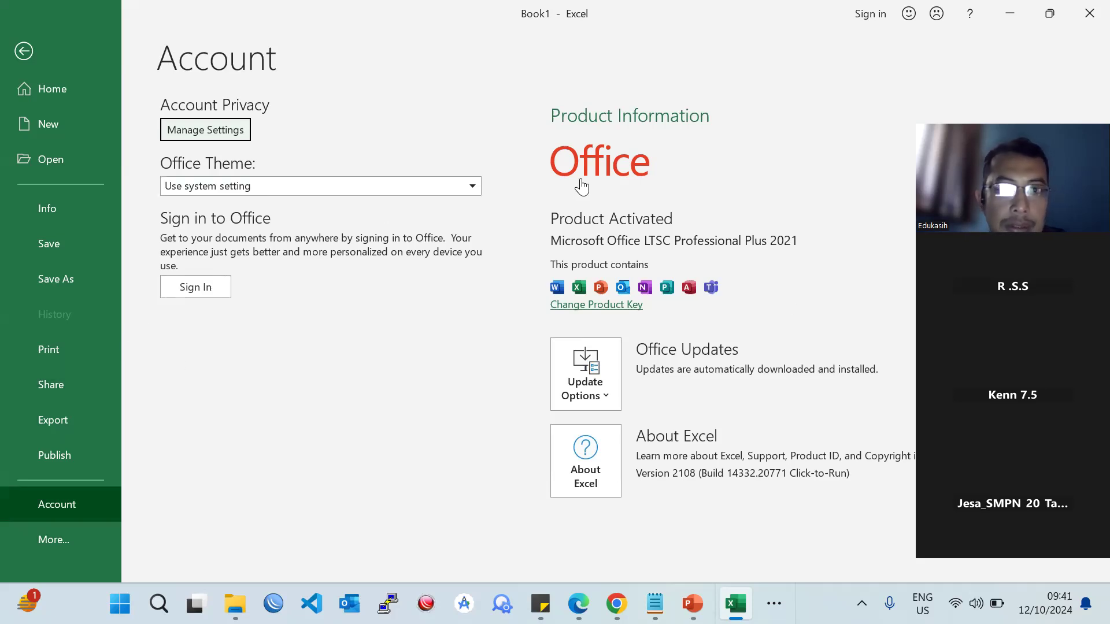
{"action": "left_click", "coordinate": [86, 515]}
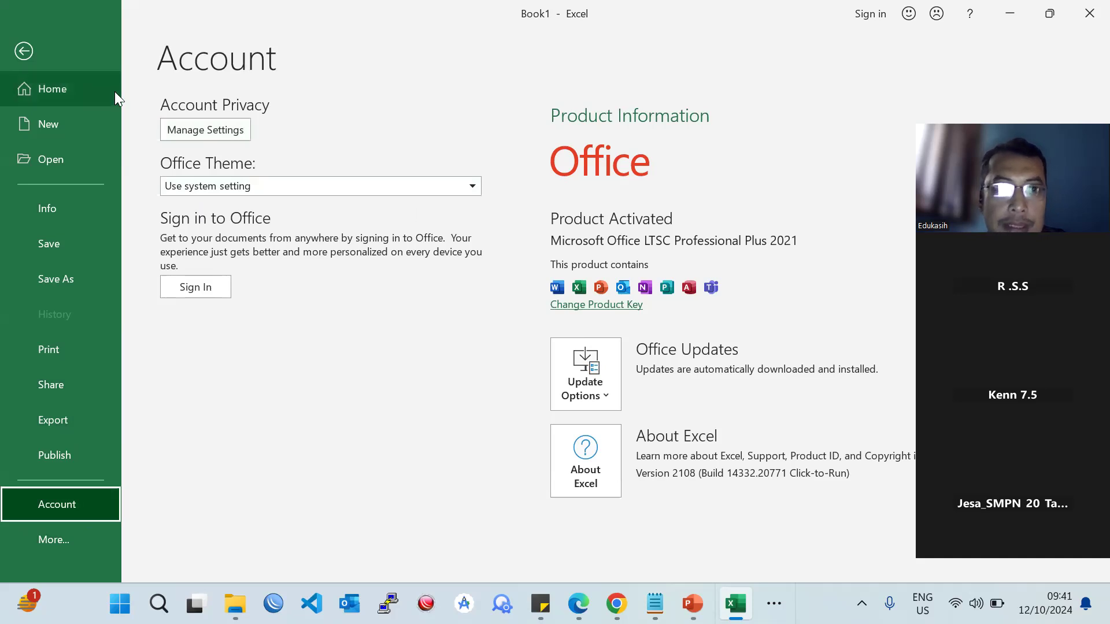
{"action": "left_click", "coordinate": [33, 54]}
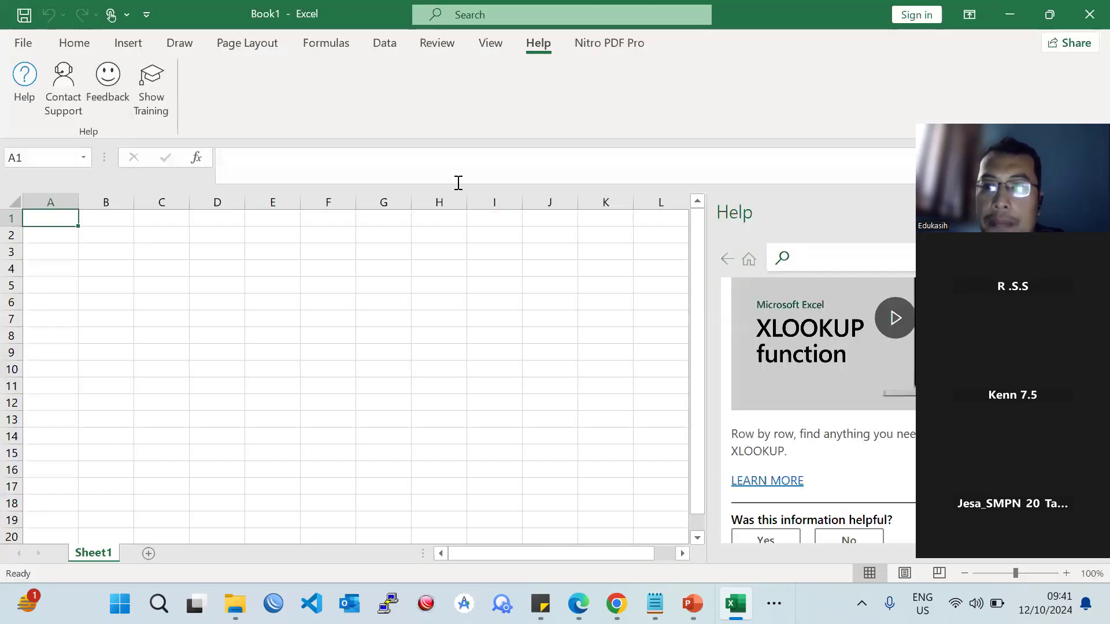
{"action": "left_click", "coordinate": [560, 300]}
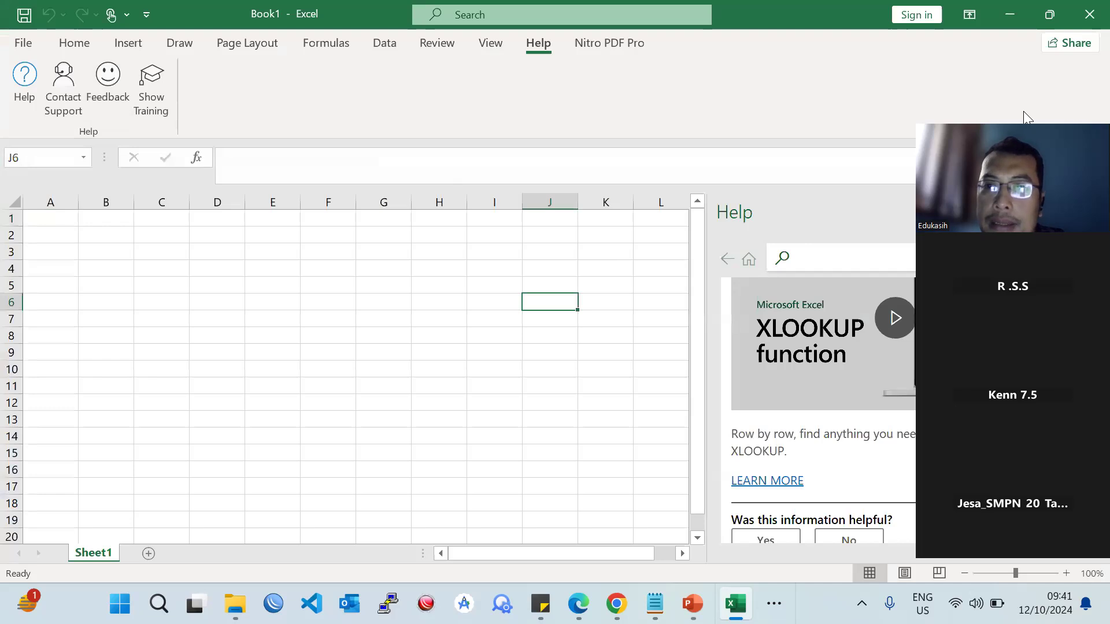
- Close the Help pane, revisit the File > Account page, and return to the Home tab
{"action": "left_click", "coordinate": [1089, 211]}
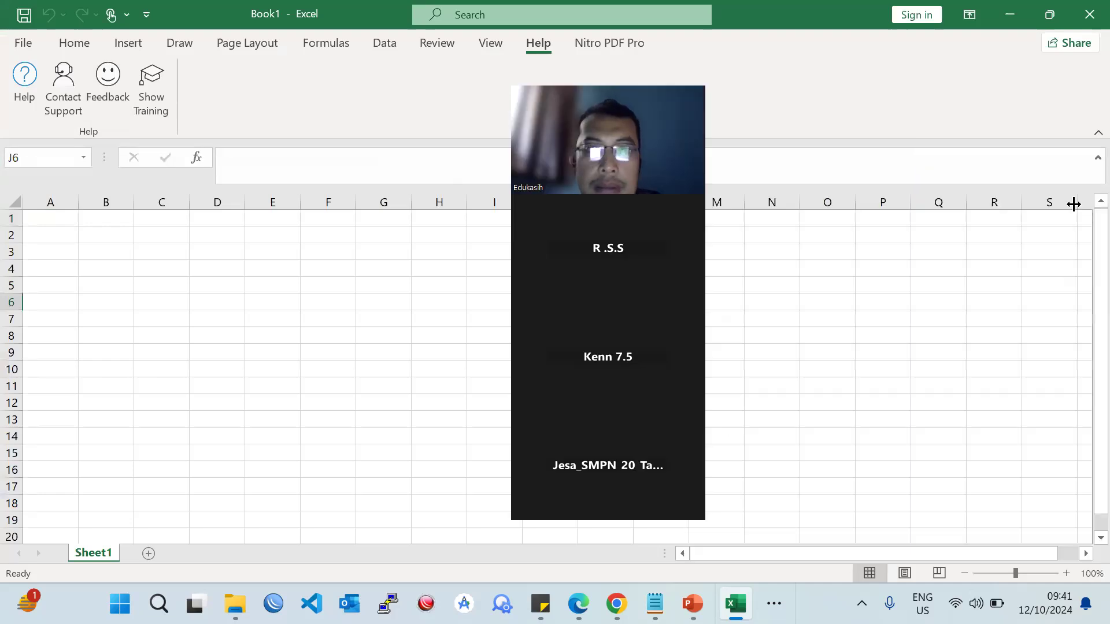
{"action": "left_click", "coordinate": [16, 43]}
{"action": "left_click", "coordinate": [80, 528]}
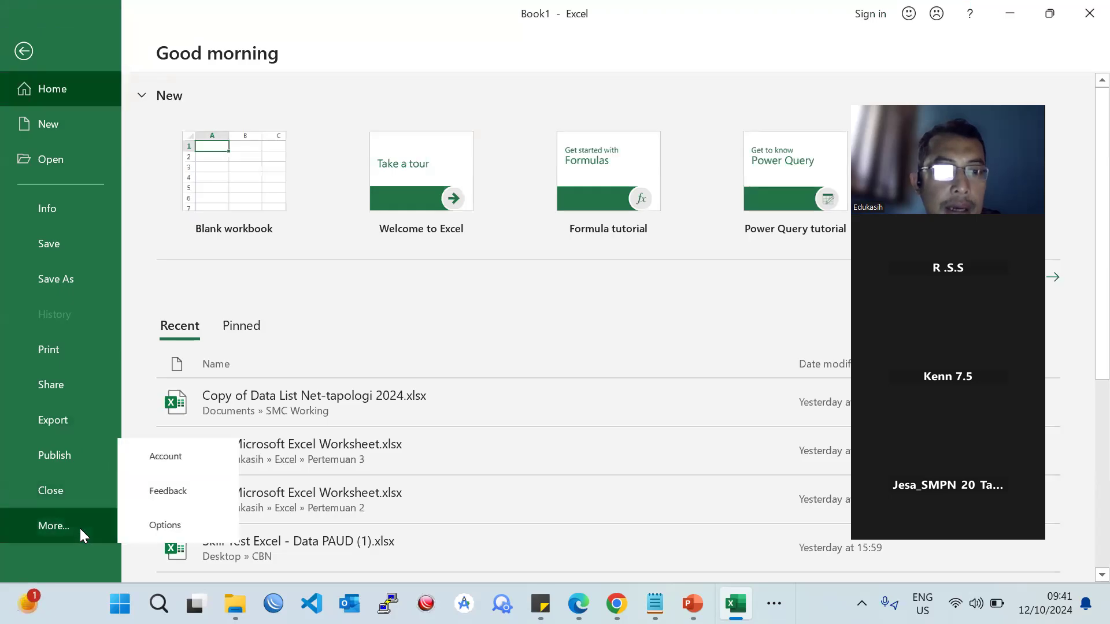
{"action": "left_click", "coordinate": [179, 459]}
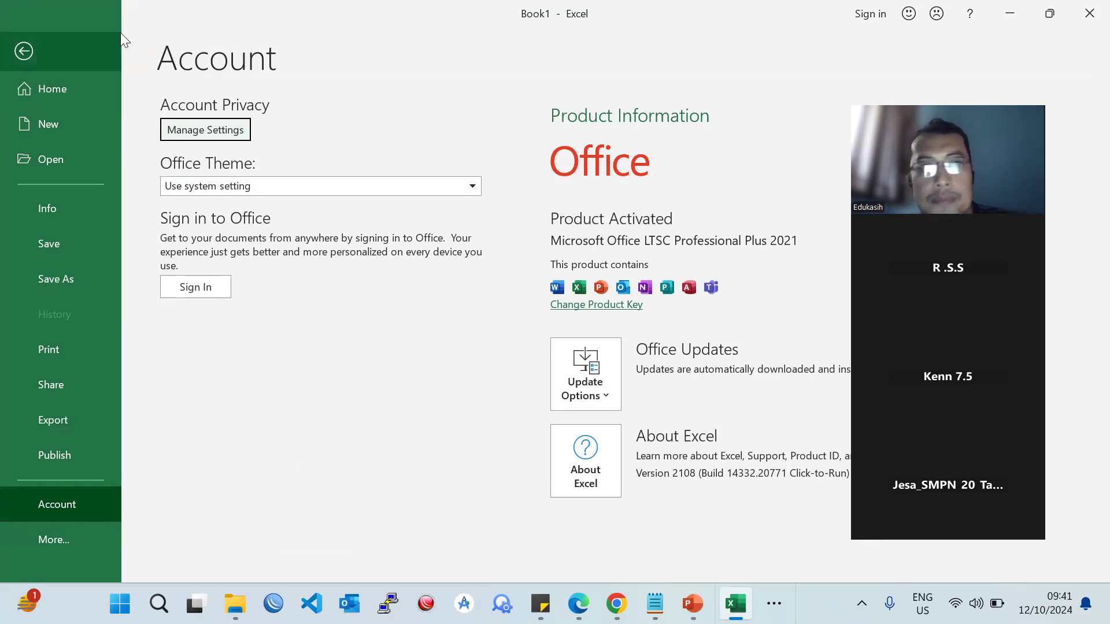
{"action": "left_click", "coordinate": [26, 51]}
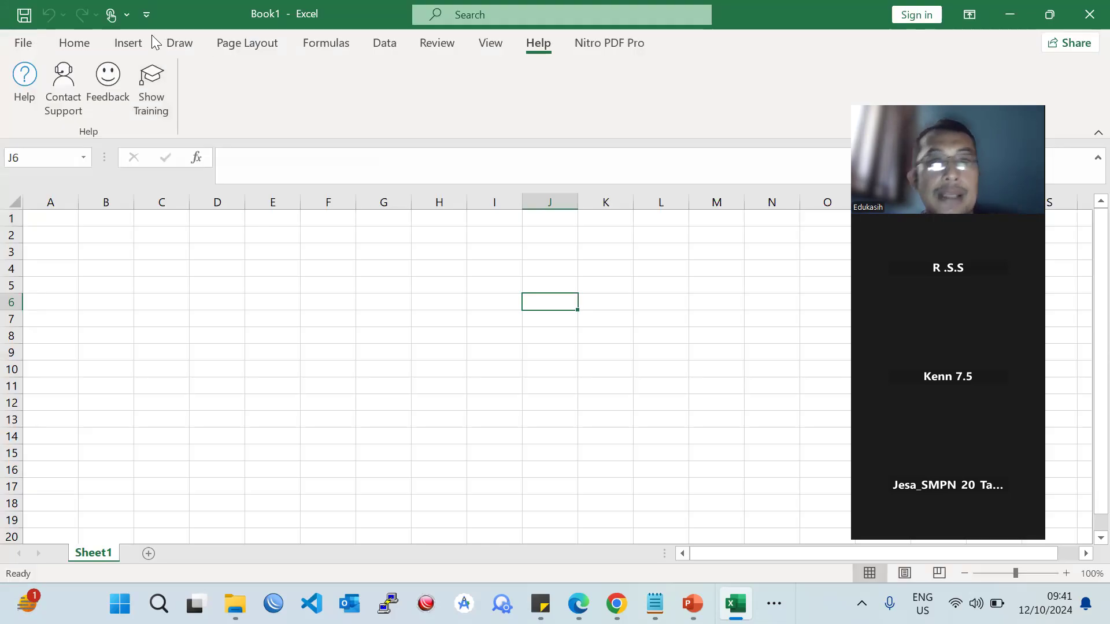
{"action": "left_click", "coordinate": [81, 41]}
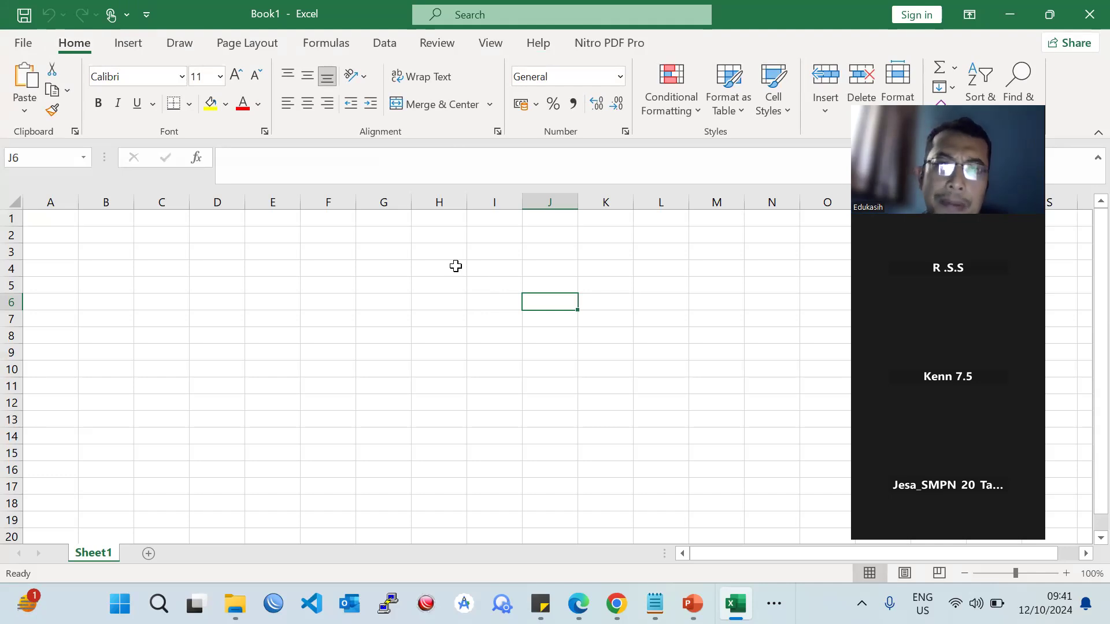
- Select cell F4, check the Insert tab, return to Home, then switch to the PowerPoint slides
{"action": "left_click", "coordinate": [306, 268]}
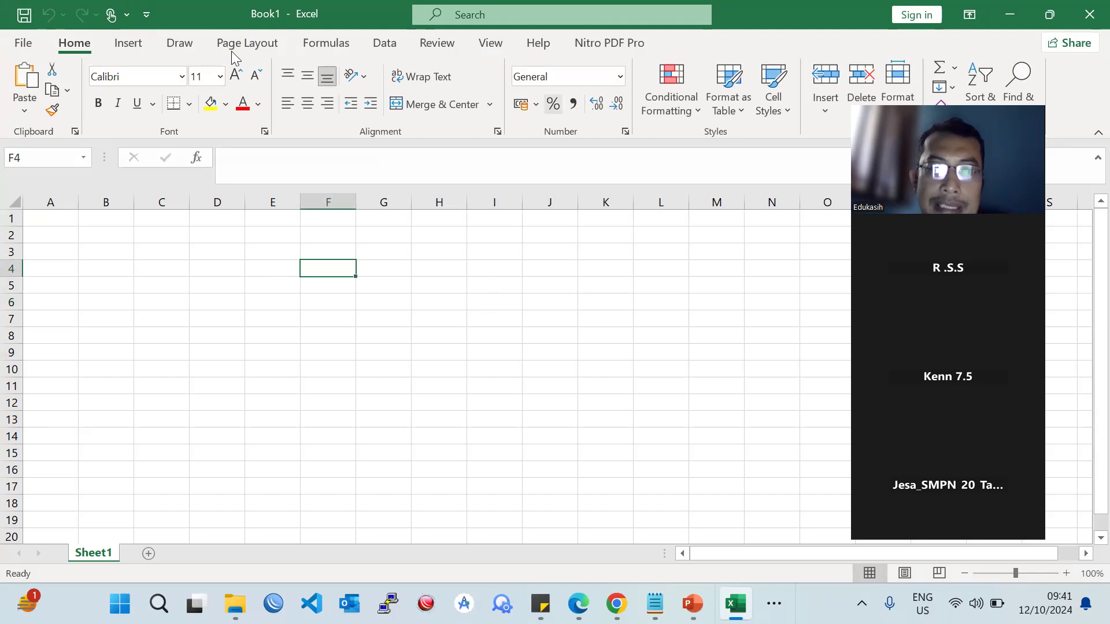
{"action": "left_click", "coordinate": [127, 44]}
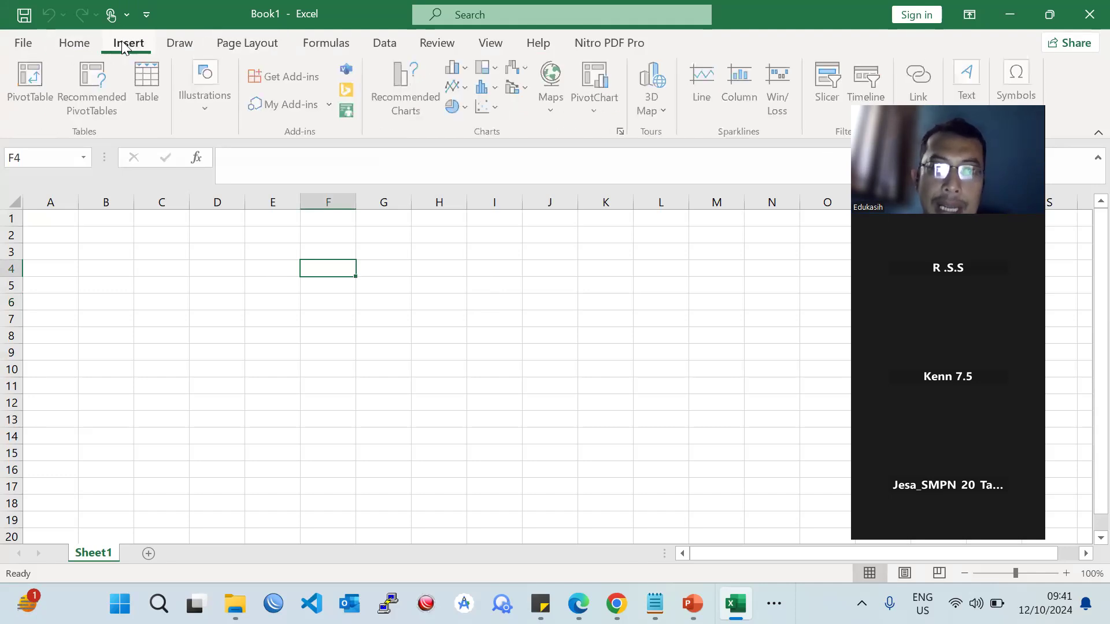
{"action": "left_click", "coordinate": [78, 44]}
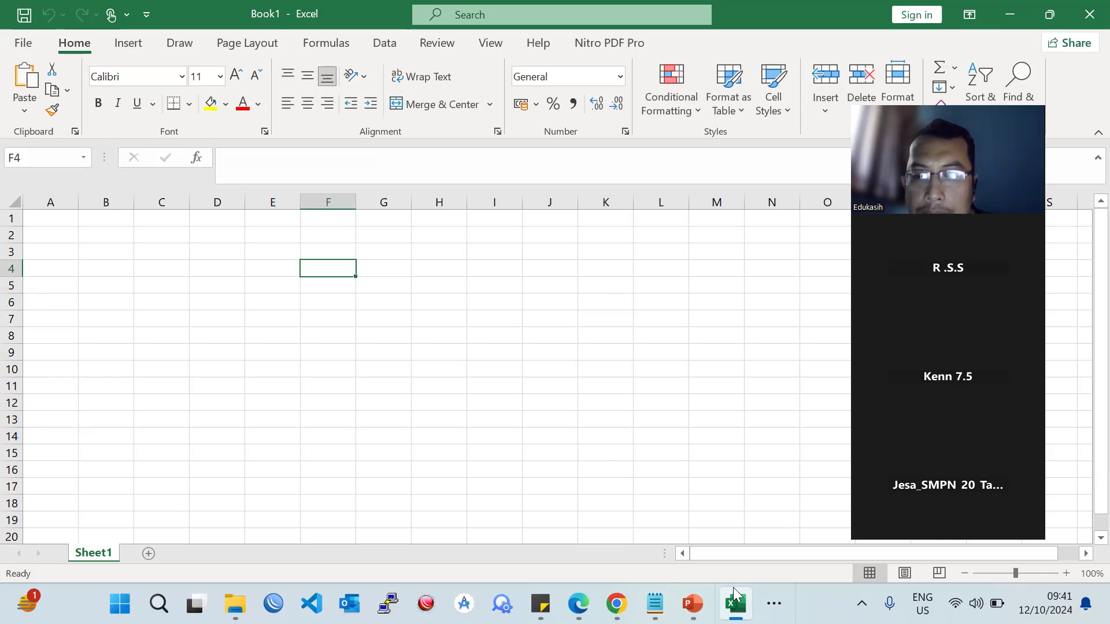
{"action": "mouse_move", "coordinate": [692, 604]}
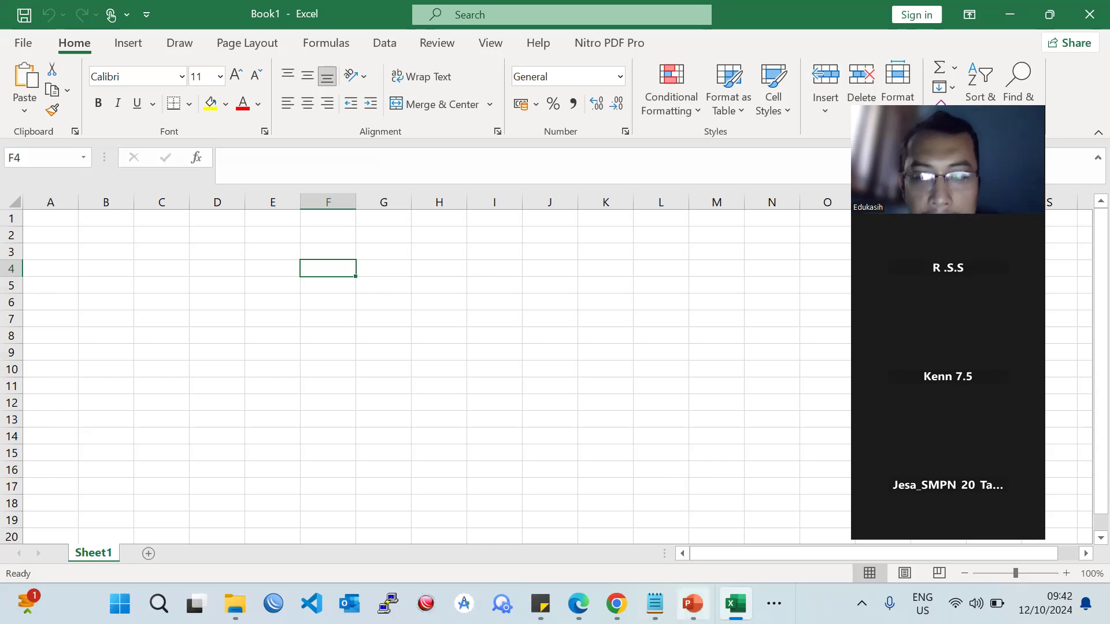
{"action": "left_click", "coordinate": [693, 604]}
- Advance the deck past slide 4 to slide 5, 'Mengenal Sheet, Column, Rows dan Cell', then bring Excel back
{"action": "scroll", "coordinate": [205, 327], "scroll_direction": "down", "scroll_amount": 1}
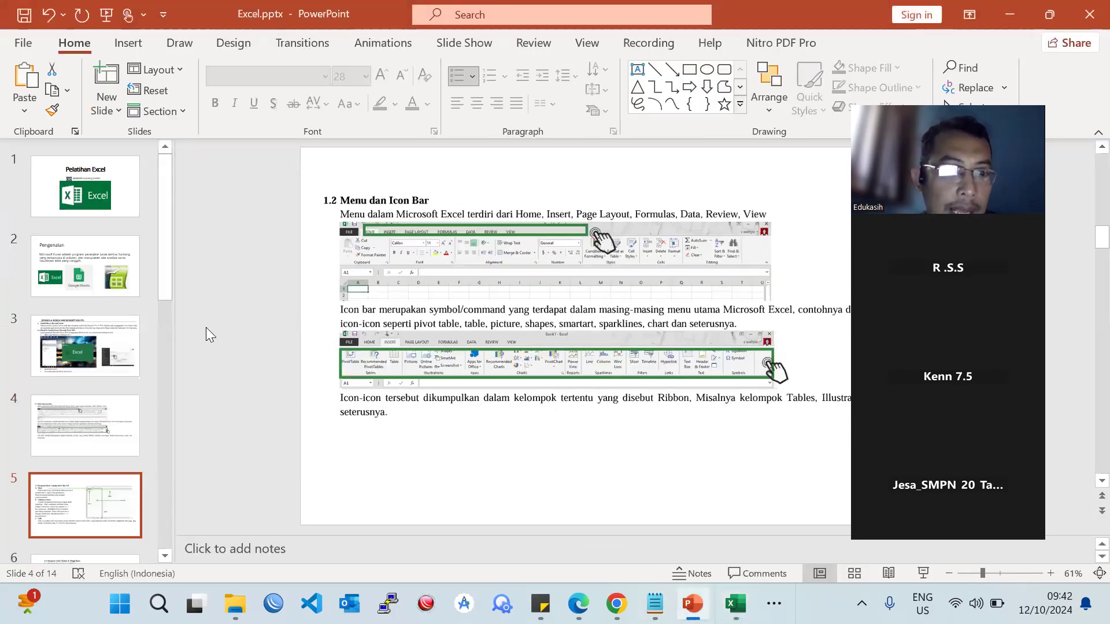
{"action": "left_click", "coordinate": [68, 429]}
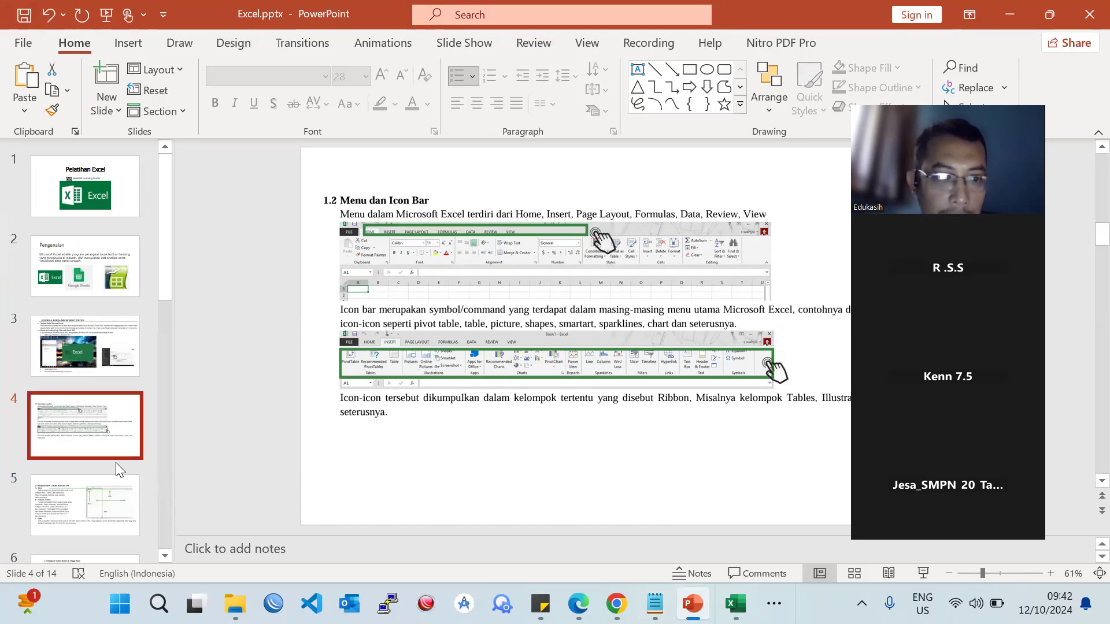
{"action": "left_click", "coordinate": [115, 480]}
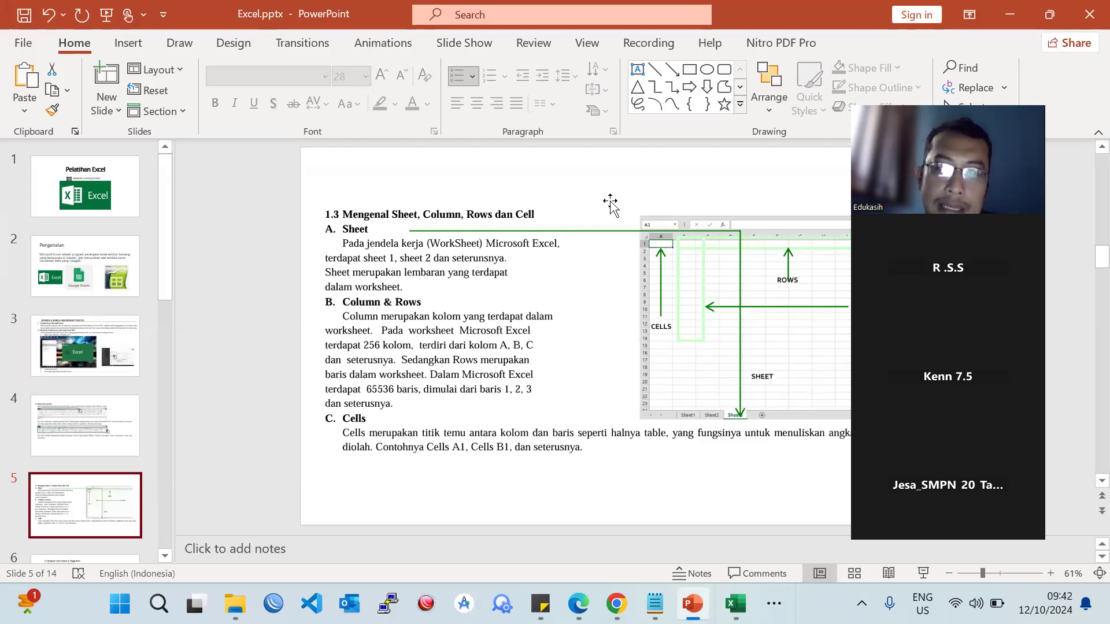
{"action": "left_click", "coordinate": [735, 602]}
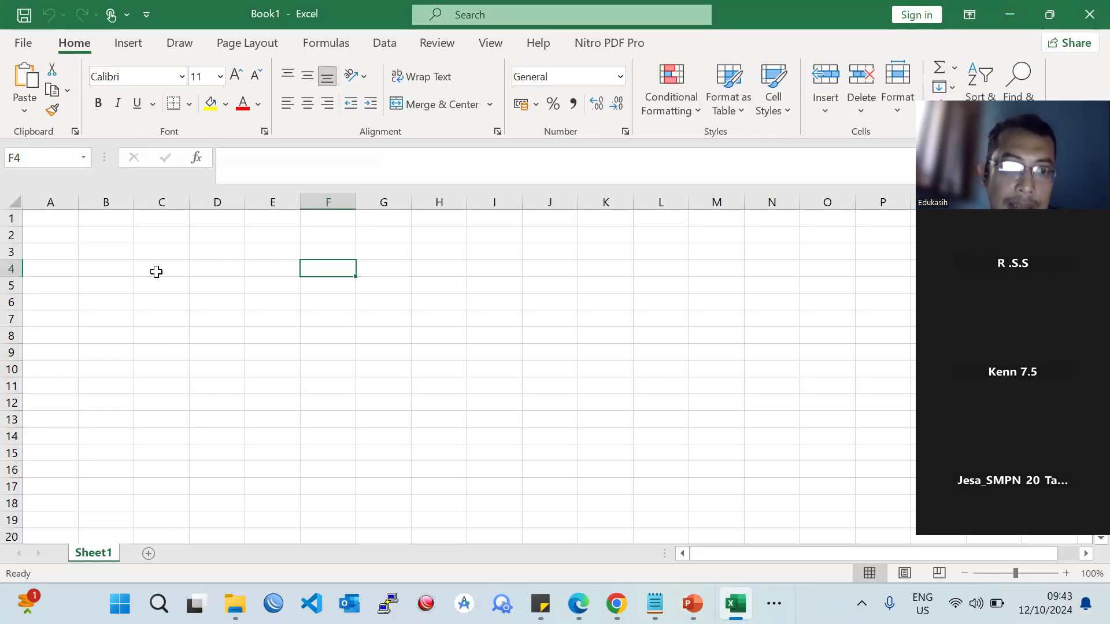
{"action": "left_click", "coordinate": [362, 366]}
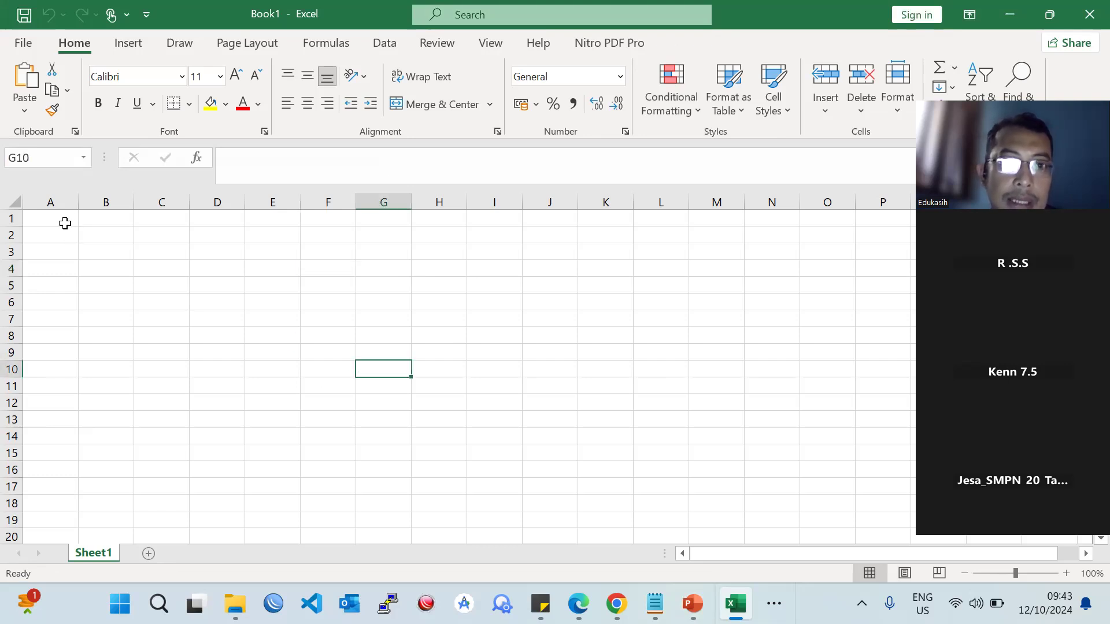
{"action": "left_click_drag", "start_coordinate": [62, 220], "coordinate": [173, 305]}
{"action": "left_click", "coordinate": [232, 290]}
{"action": "mouse_move", "coordinate": [71, 230]}
{"action": "left_mouse_down"}
{"action": "mouse_move", "coordinate": [89, 253]}
{"action": "mouse_move", "coordinate": [516, 501]}
{"action": "left_mouse_up"}
{"action": "left_click", "coordinate": [552, 404]}
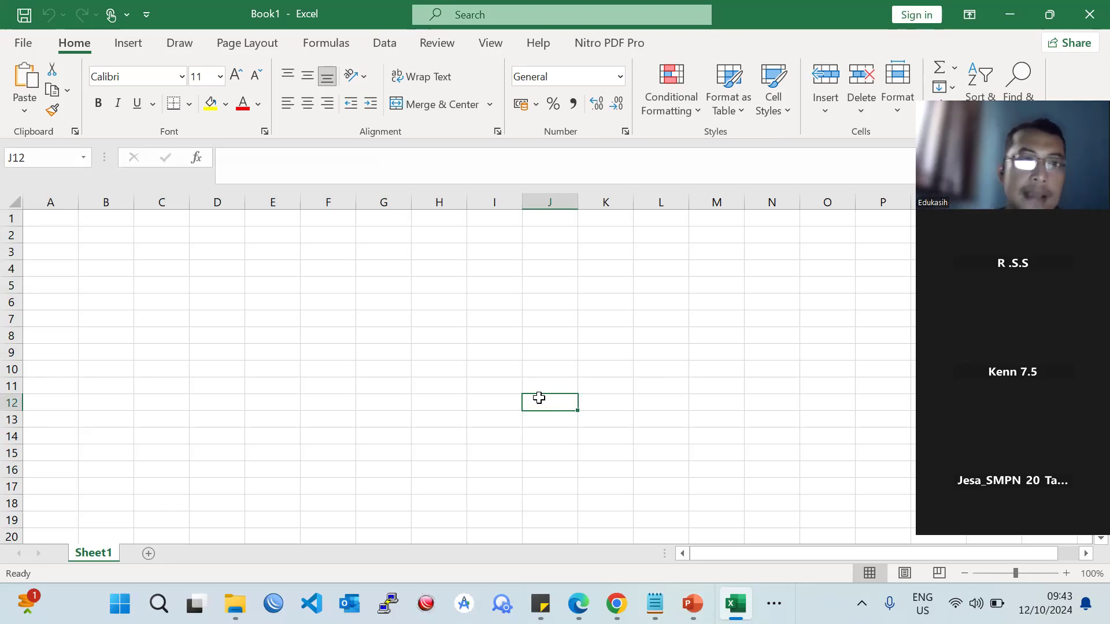
{"action": "left_click", "coordinate": [68, 219]}
{"action": "left_click_drag", "start_coordinate": [145, 219], "coordinate": [349, 224]}
{"action": "left_click", "coordinate": [63, 224]}
{"action": "left_click_drag", "start_coordinate": [70, 223], "coordinate": [70, 404]}
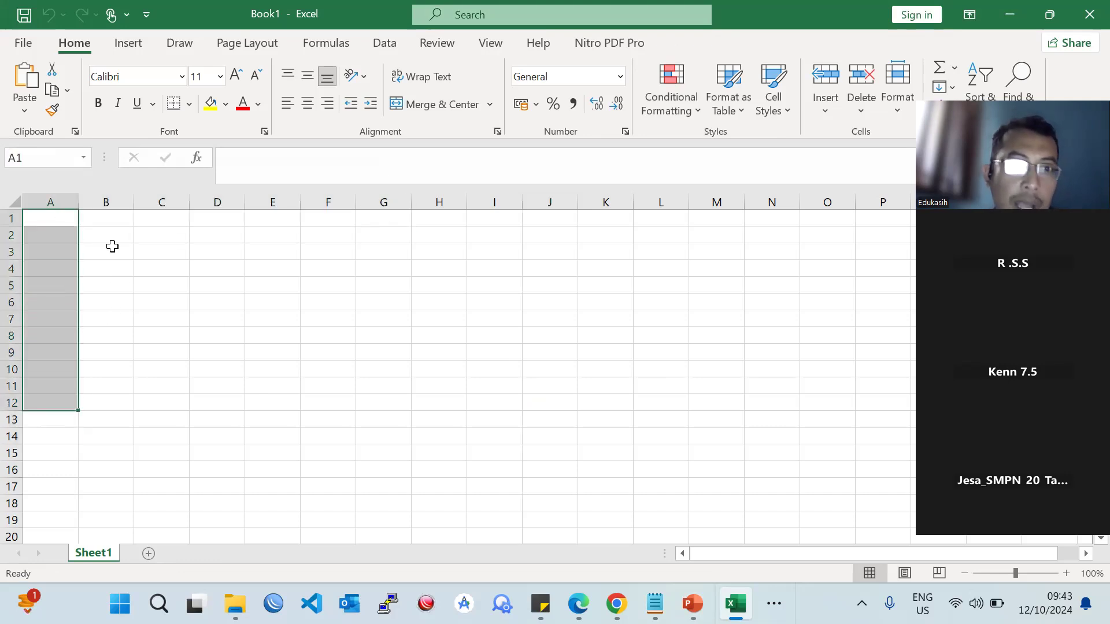
{"action": "left_click_drag", "start_coordinate": [108, 220], "coordinate": [148, 364]}
{"action": "left_click", "coordinate": [306, 382]}
{"action": "left_click_drag", "start_coordinate": [49, 218], "coordinate": [558, 500]}
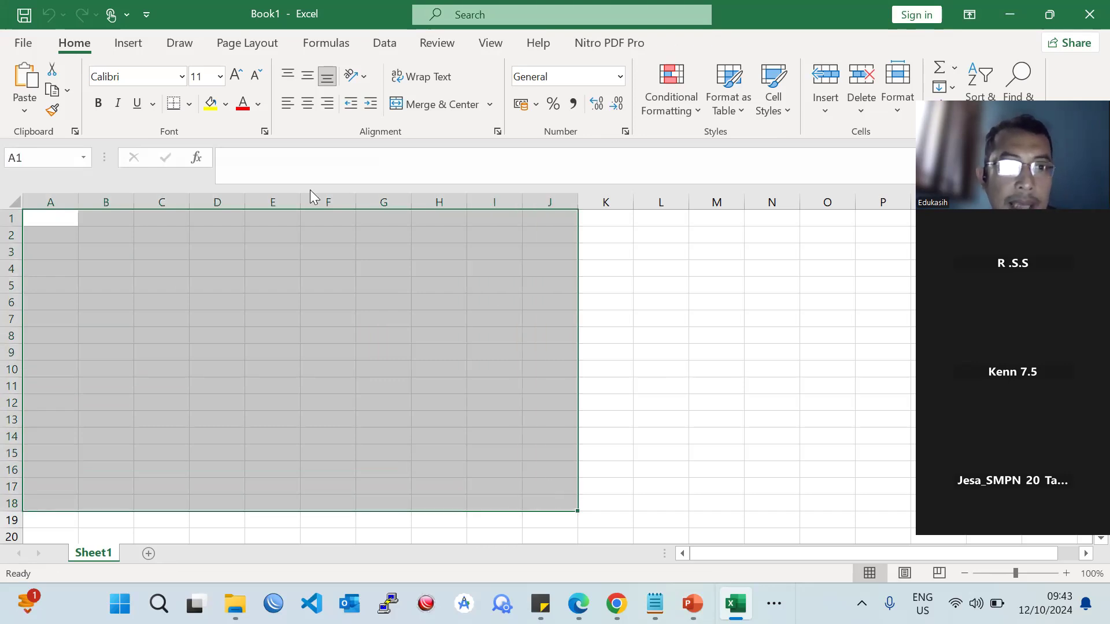
{"action": "left_click_drag", "start_coordinate": [181, 278], "coordinate": [177, 274]}
{"action": "left_click_drag", "start_coordinate": [58, 221], "coordinate": [451, 504]}
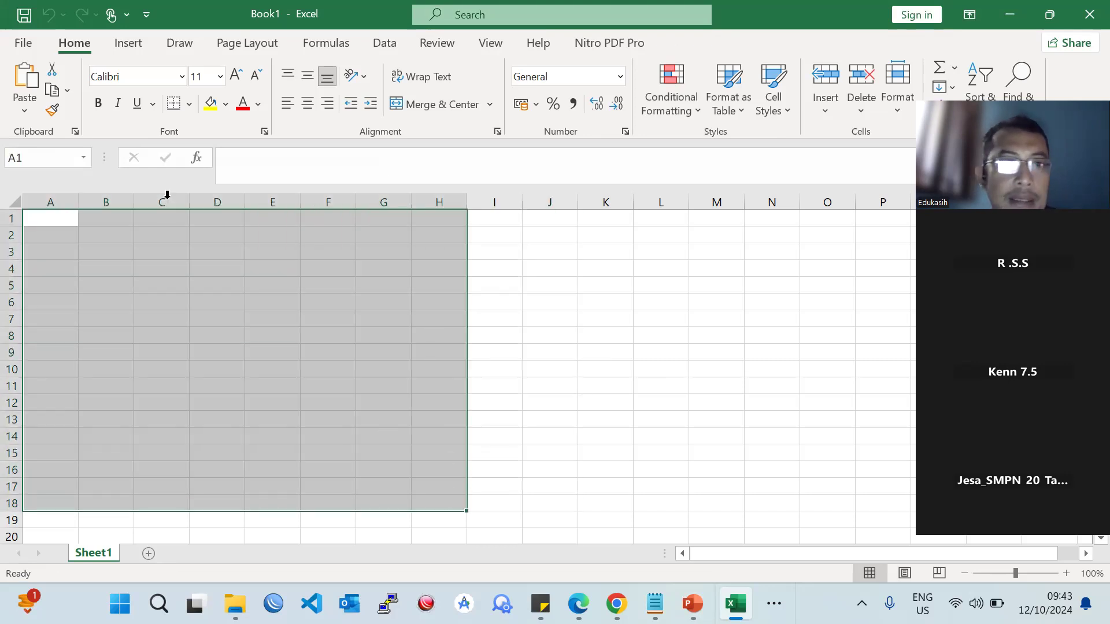
{"action": "left_click", "coordinate": [188, 104]}
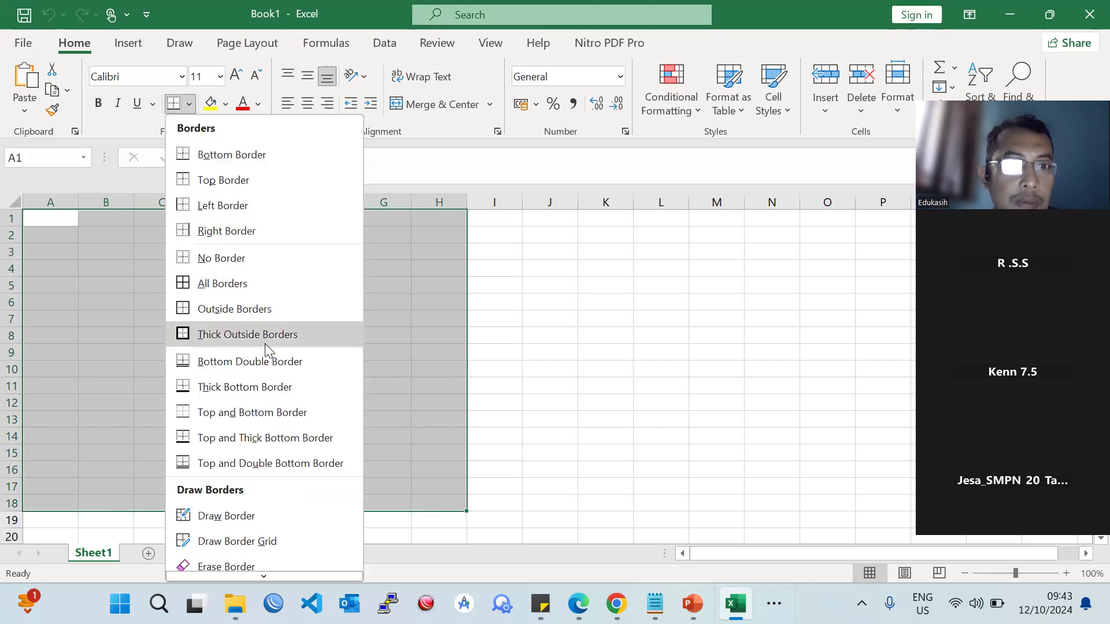
{"action": "left_click", "coordinate": [262, 285]}
{"action": "left_click", "coordinate": [262, 285]}
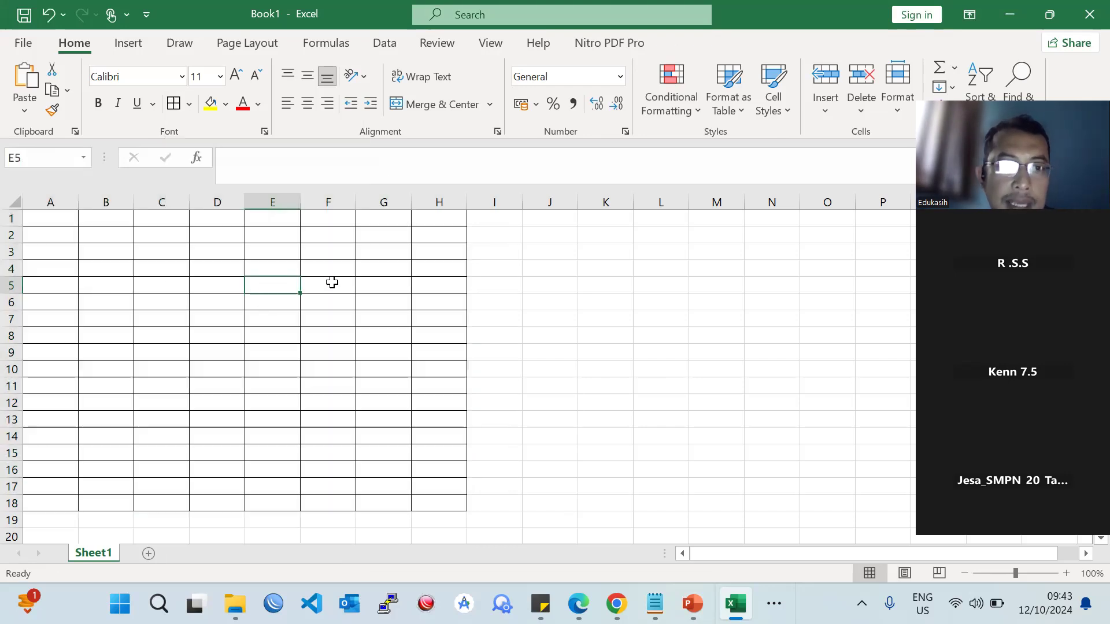
{"action": "key", "text": "ctrl+z"}
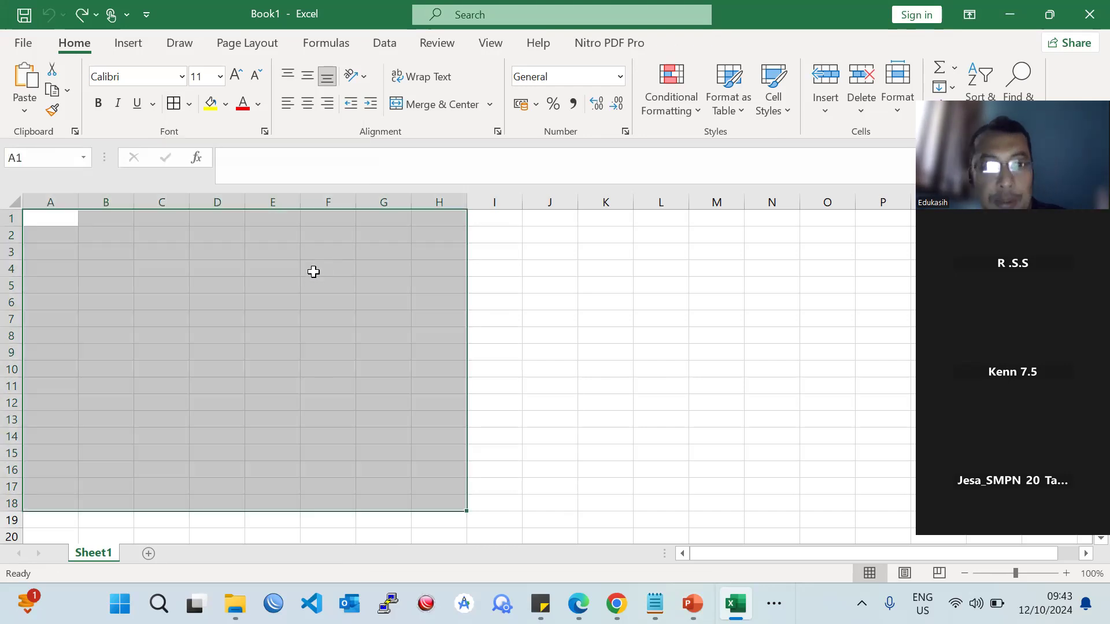
{"action": "left_click", "coordinate": [321, 315]}
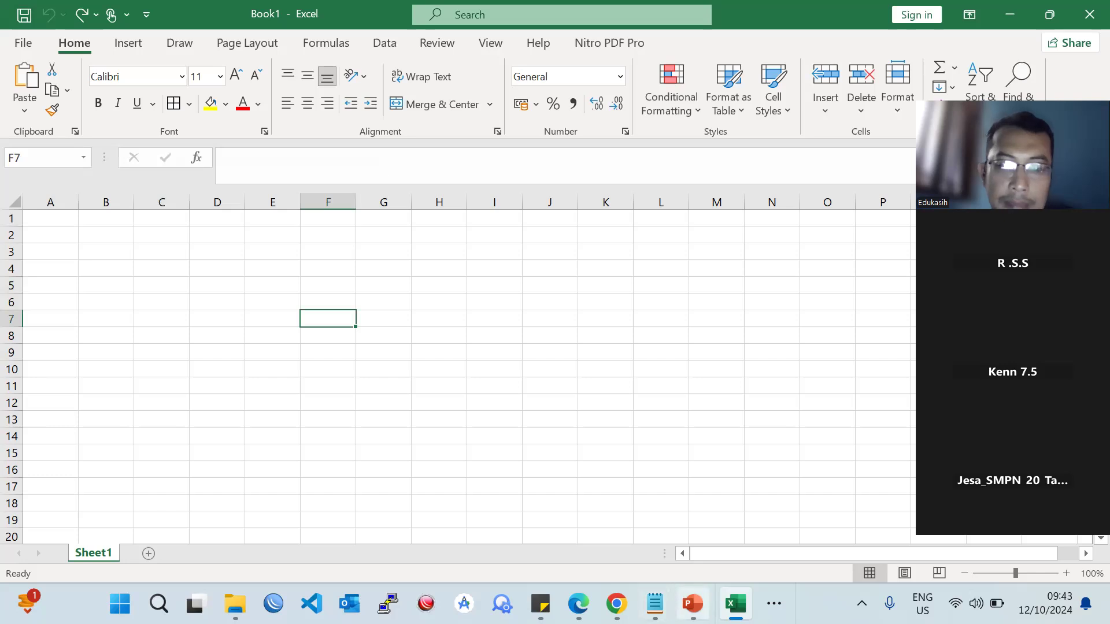
{"action": "left_click", "coordinate": [692, 603]}
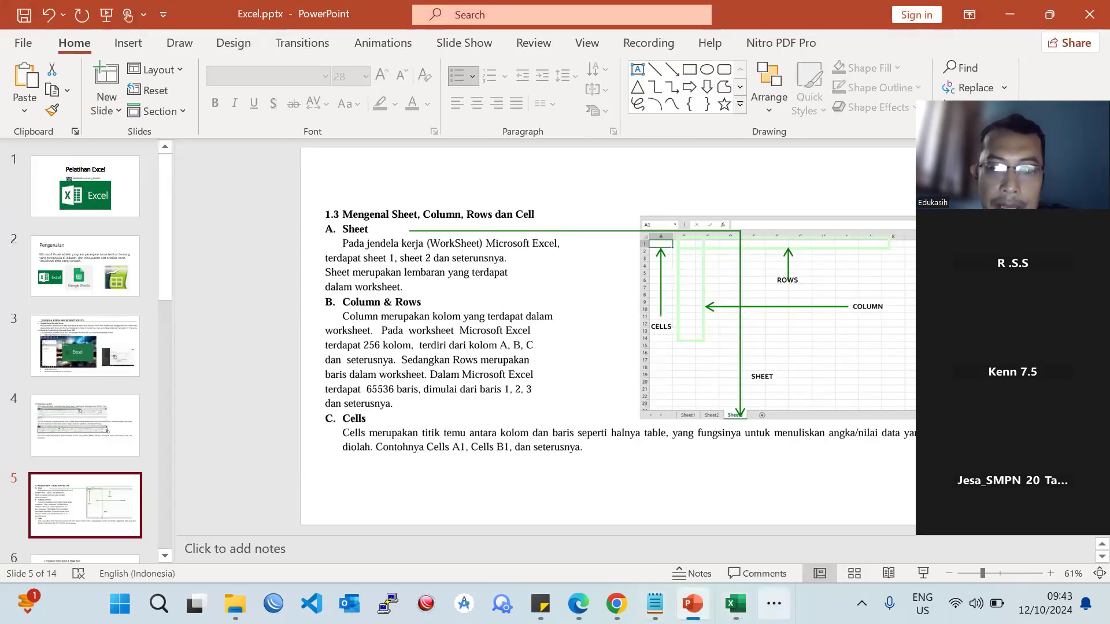
{"action": "left_click", "coordinate": [735, 604]}
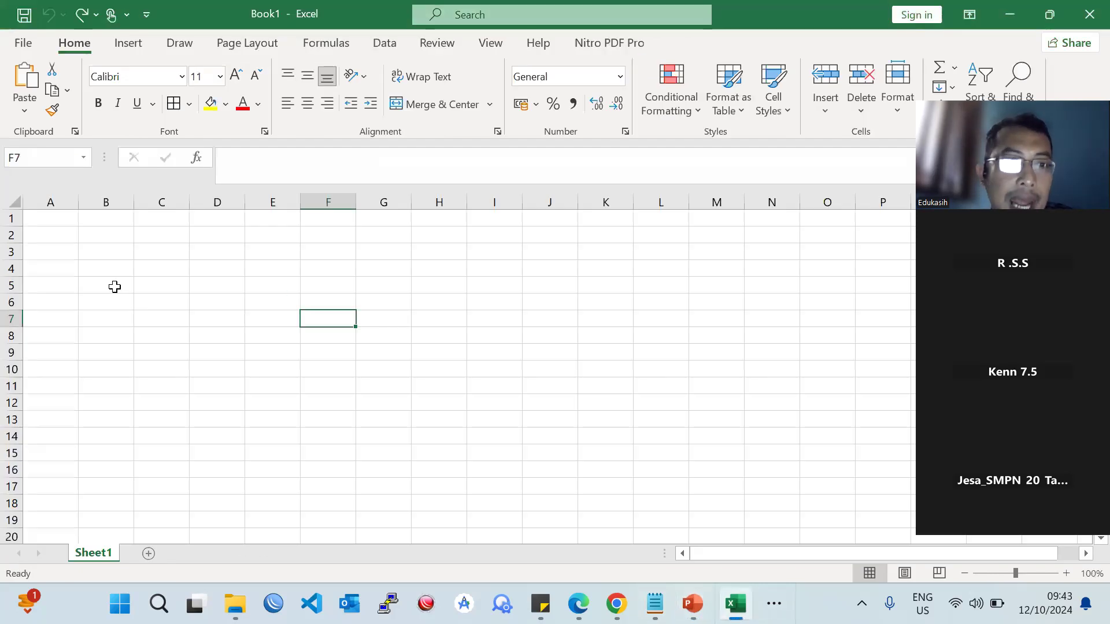
- Select cell A1 and add two new worksheets, Sheet2 and Sheet3
{"action": "left_click", "coordinate": [54, 220]}
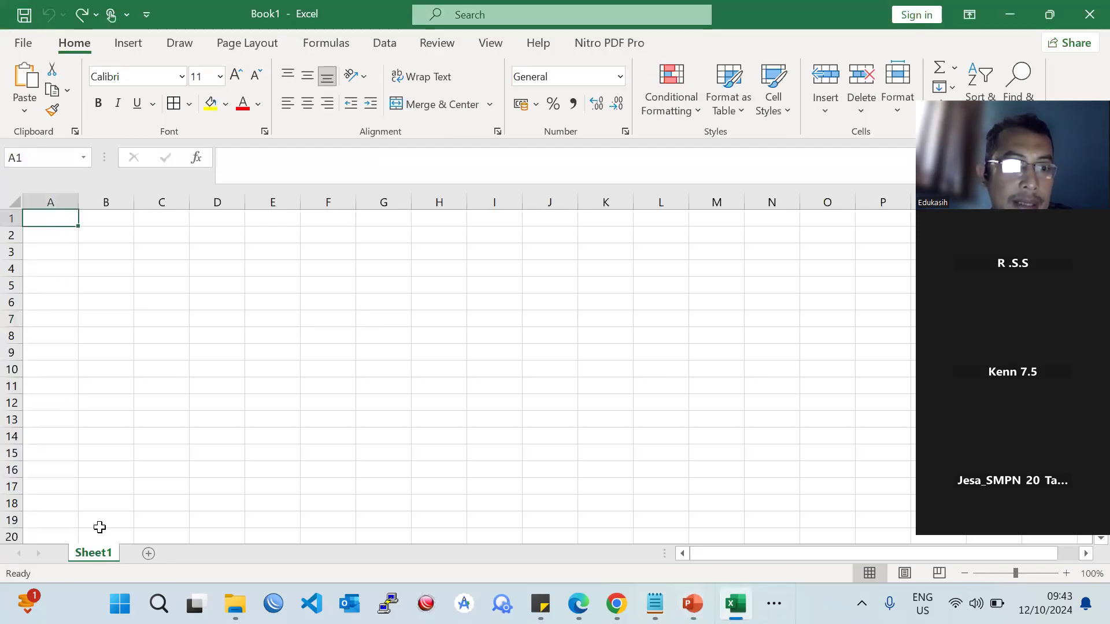
{"action": "left_click", "coordinate": [150, 556]}
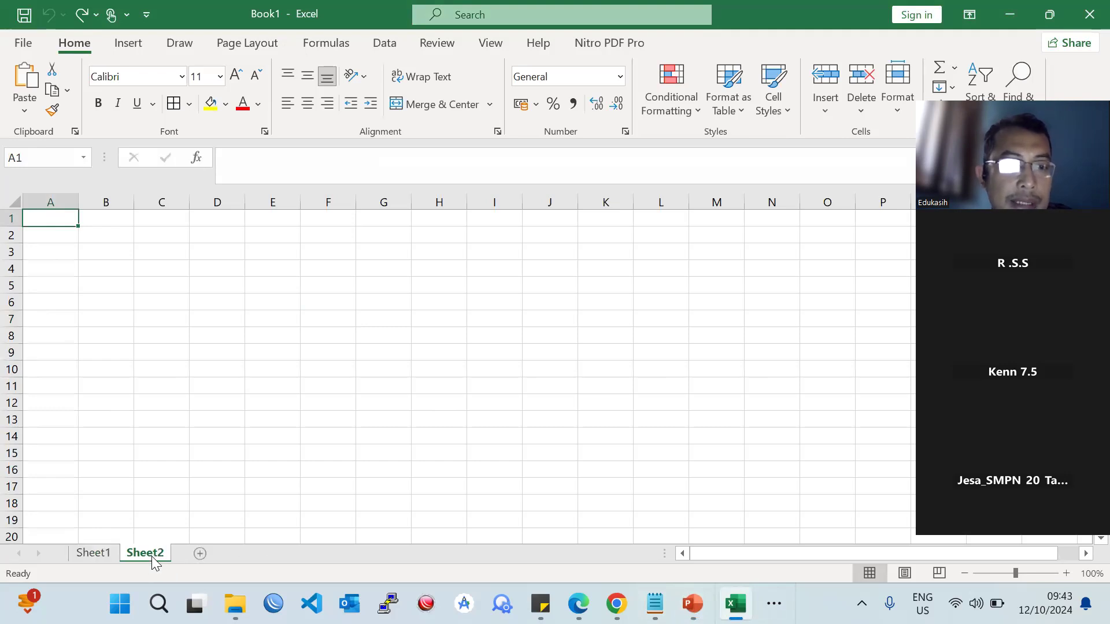
{"action": "left_click", "coordinate": [198, 555]}
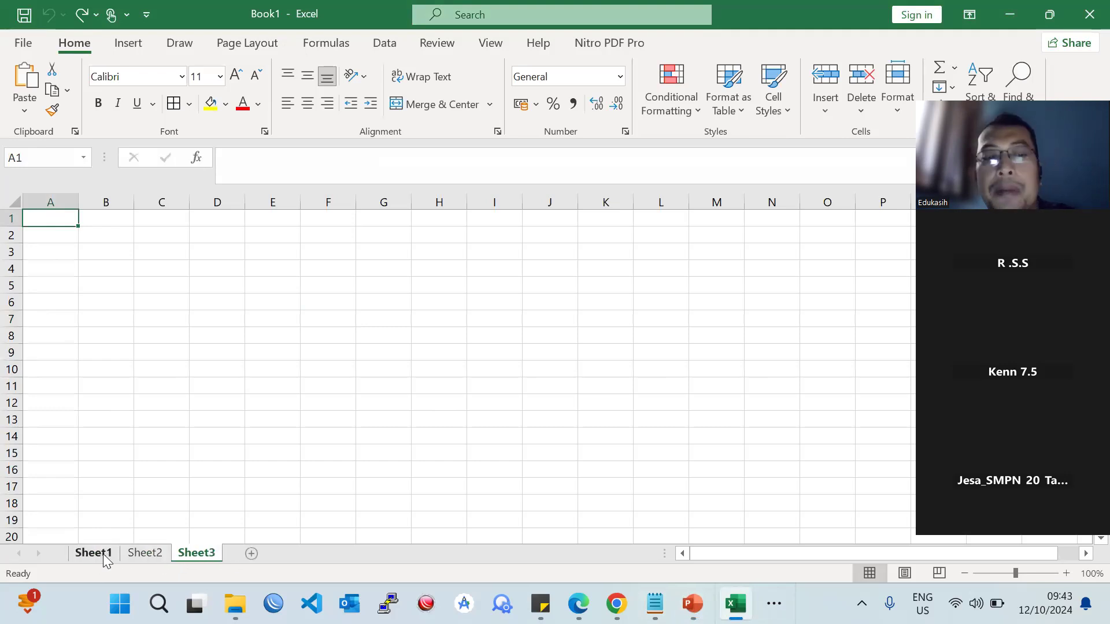
- Cycle through Sheet1, Sheet2 and Sheet3 by tabs and Ctrl+PgDn/PgUp, ending back on Sheet1
{"action": "left_click", "coordinate": [103, 558]}
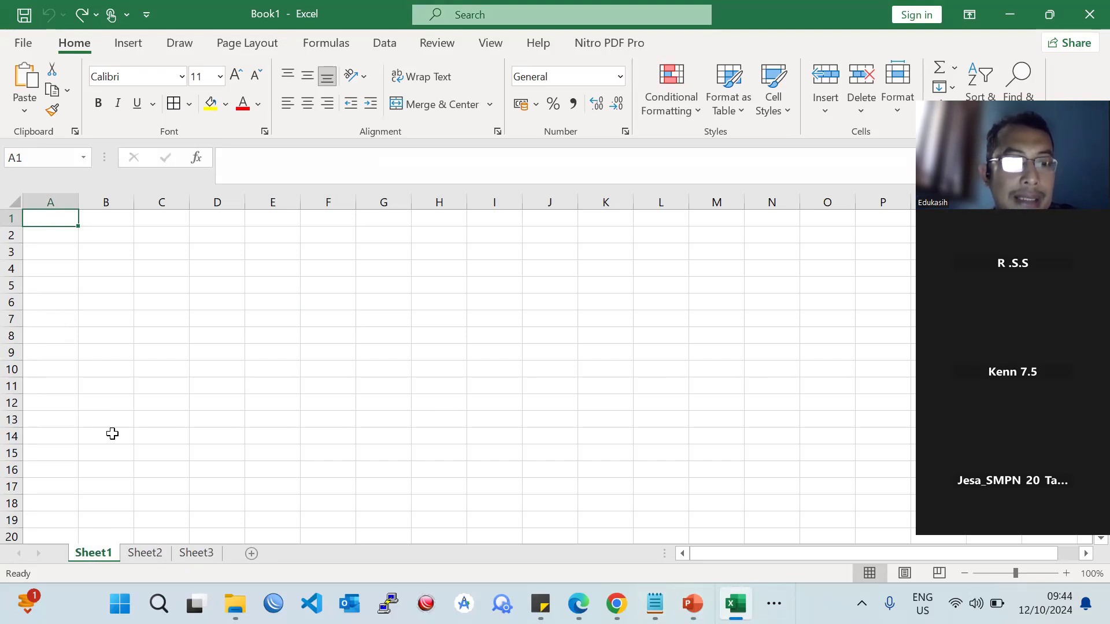
{"action": "left_click", "coordinate": [149, 557]}
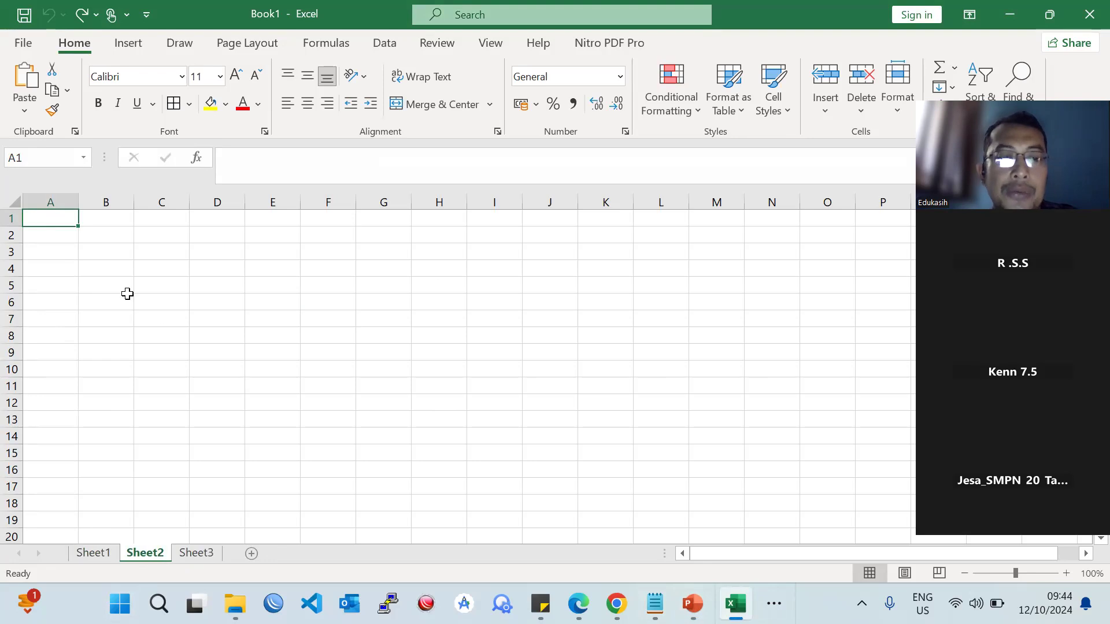
{"action": "left_click", "coordinate": [191, 555]}
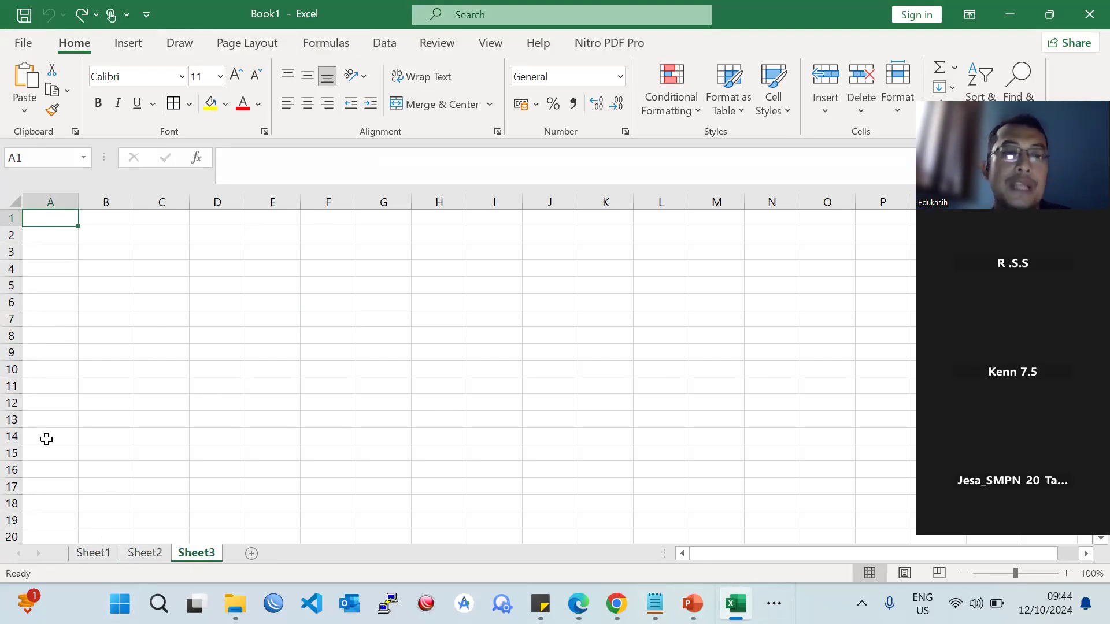
{"action": "left_click", "coordinate": [93, 556]}
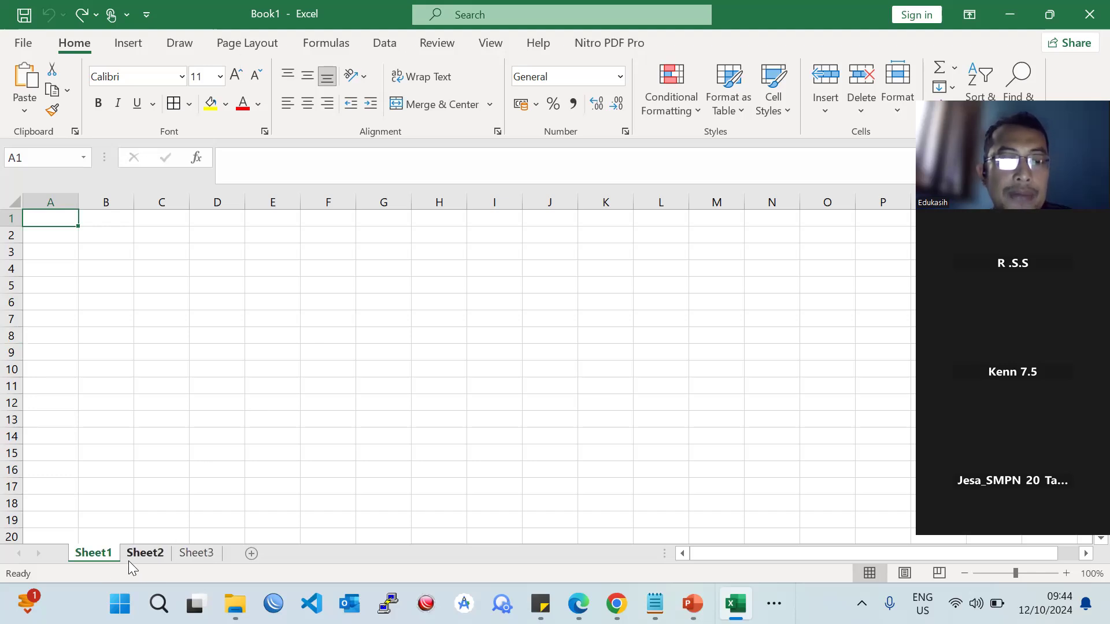
{"action": "key", "text": "ctrl+Page_Down"}
{"action": "key", "text": "ctrl+Page_Down"}
{"action": "key", "text": "ctrl+Page_Up"}
{"action": "key", "text": "ctrl+Page_Up"}
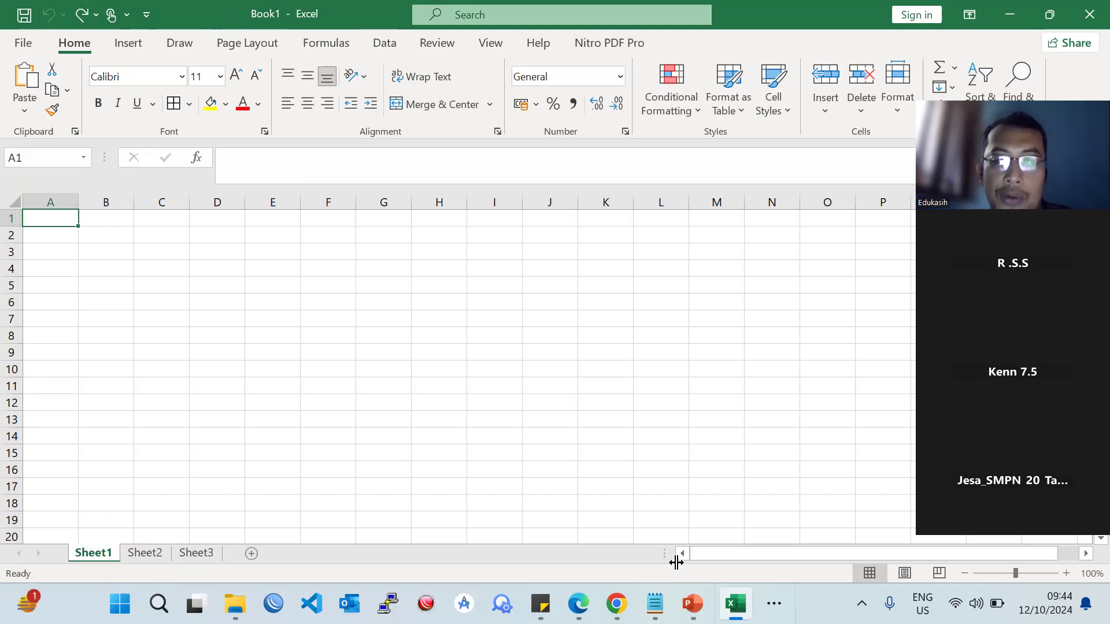
{"action": "left_click", "coordinate": [695, 475]}
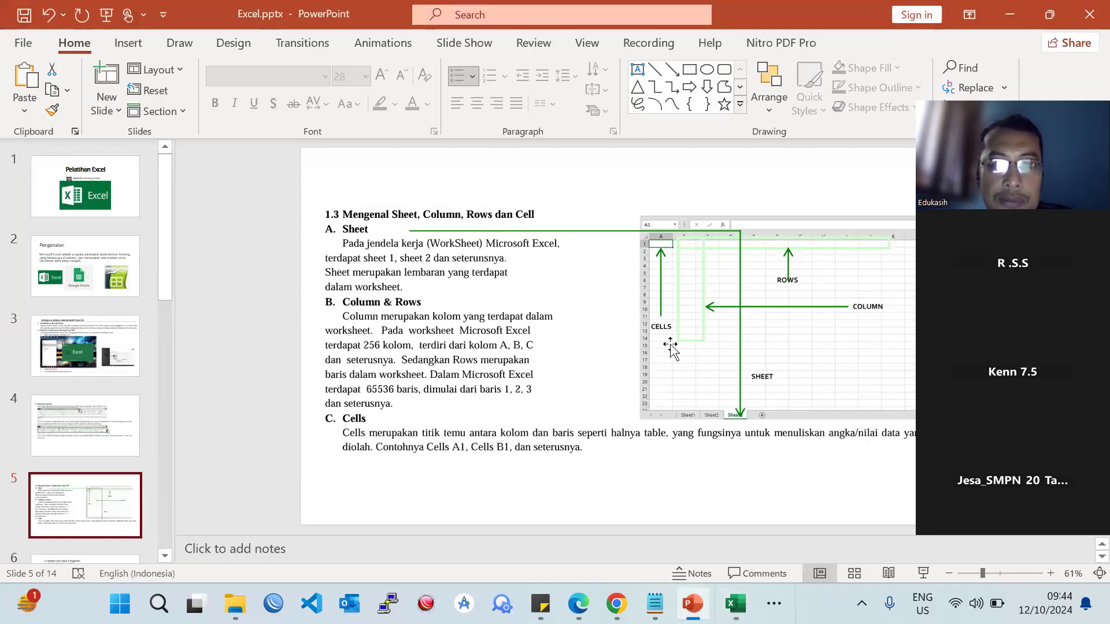
{"action": "left_click", "coordinate": [735, 603]}
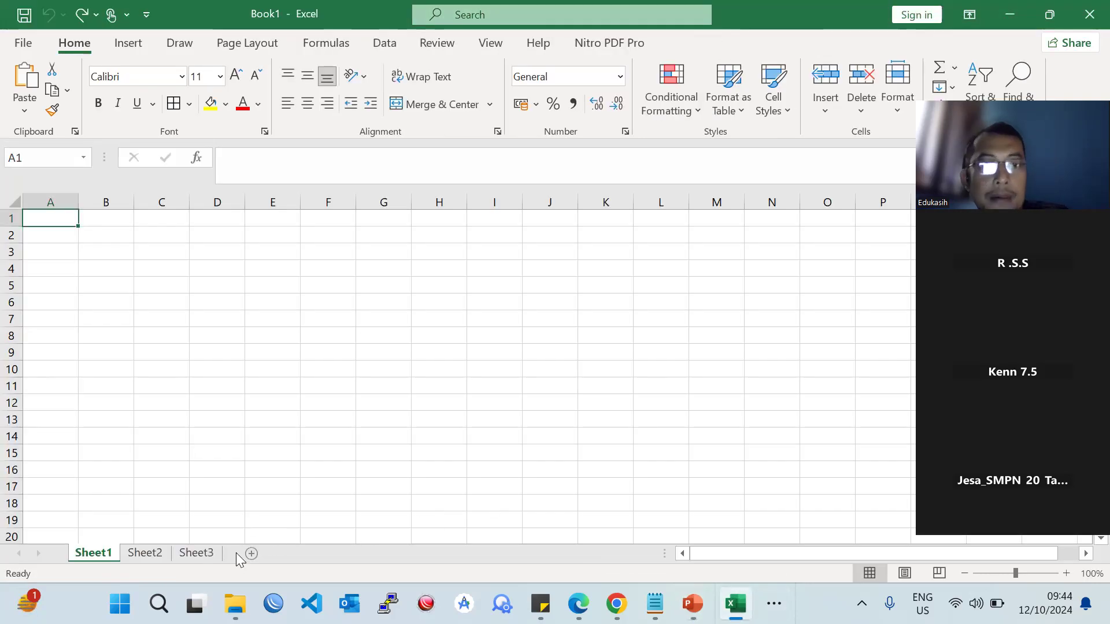
- Delete Sheet3 and Sheet2 so only Sheet1 remains, then return to the PowerPoint slides
{"action": "left_click", "coordinate": [206, 557]}
{"action": "right_click", "coordinate": [203, 558]}
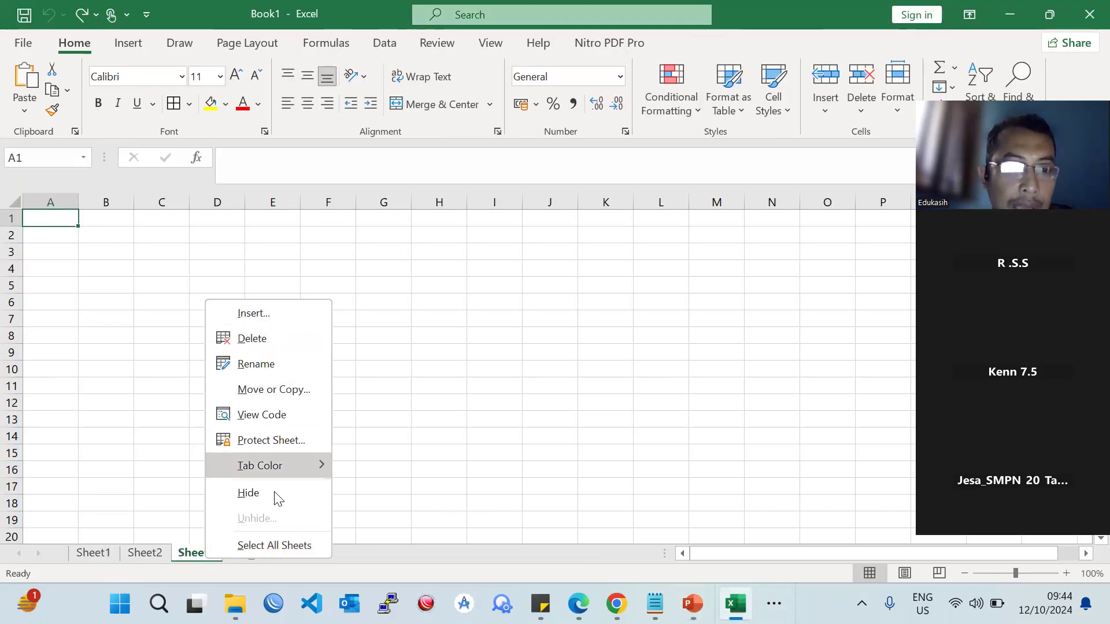
{"action": "left_click", "coordinate": [258, 339]}
{"action": "right_click", "coordinate": [144, 553]}
{"action": "left_click", "coordinate": [199, 332]}
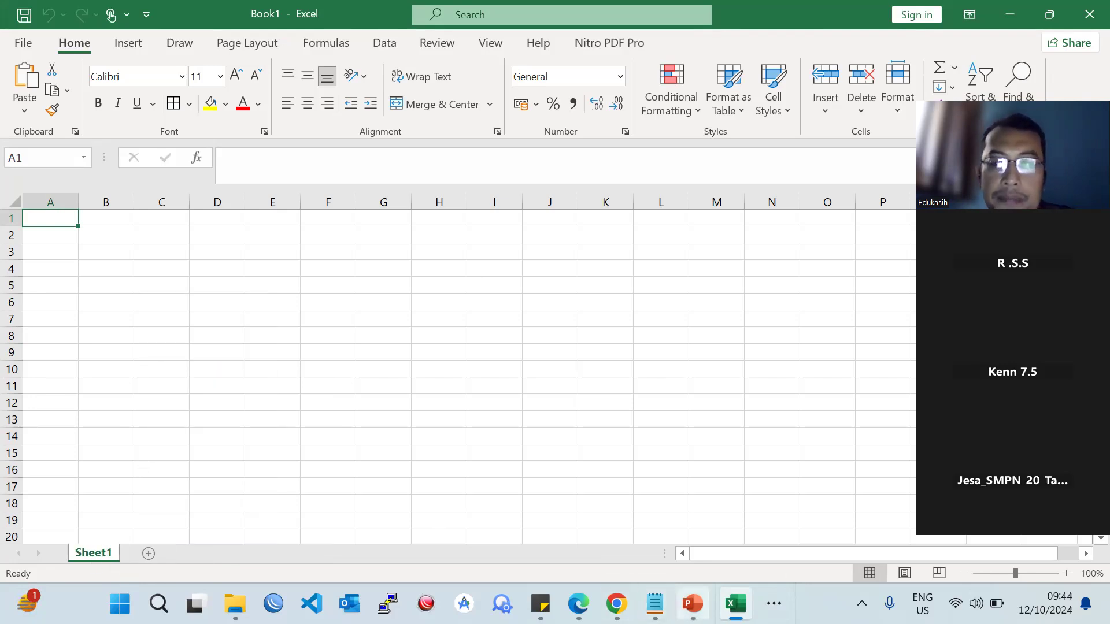
{"action": "left_click", "coordinate": [693, 604]}
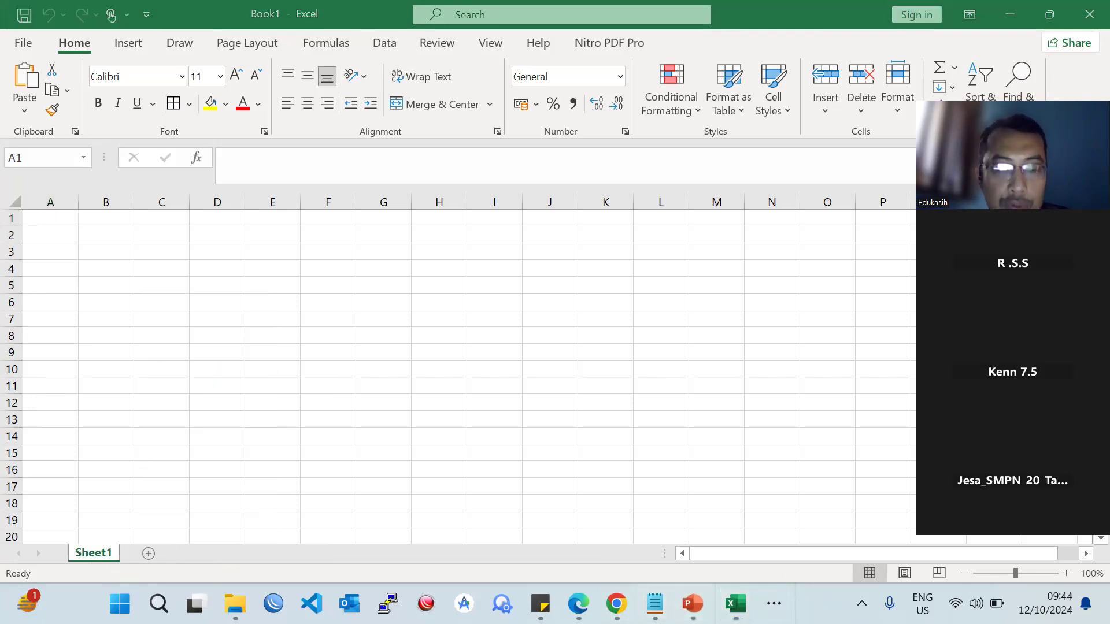
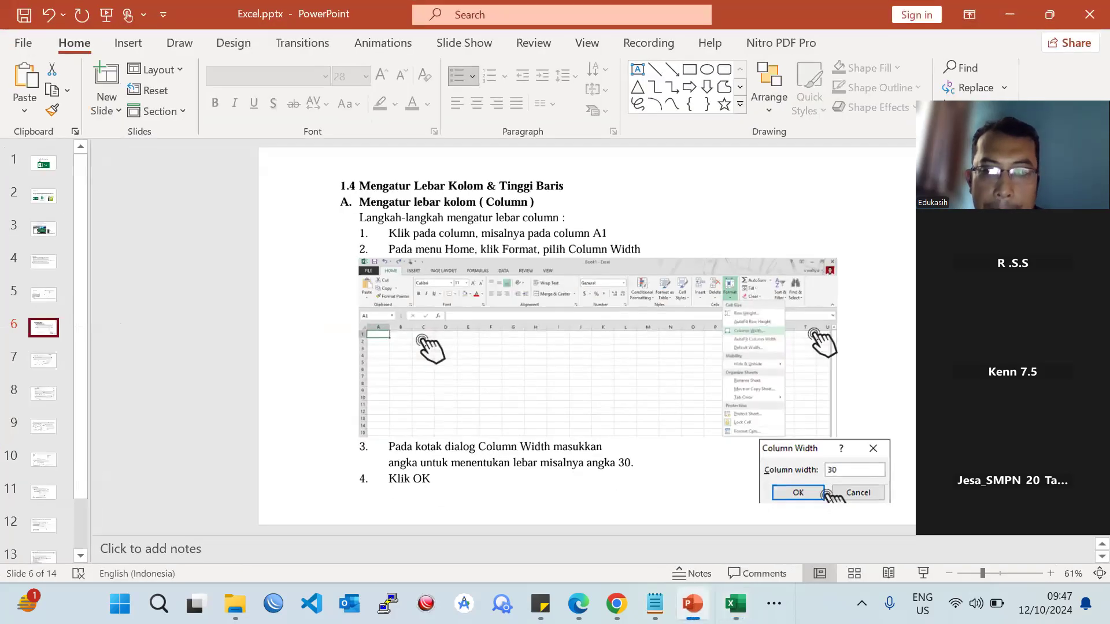
- Return to the blank Book1 workbook in Excel and select cell A2
{"action": "key", "text": "alt+Tab"}
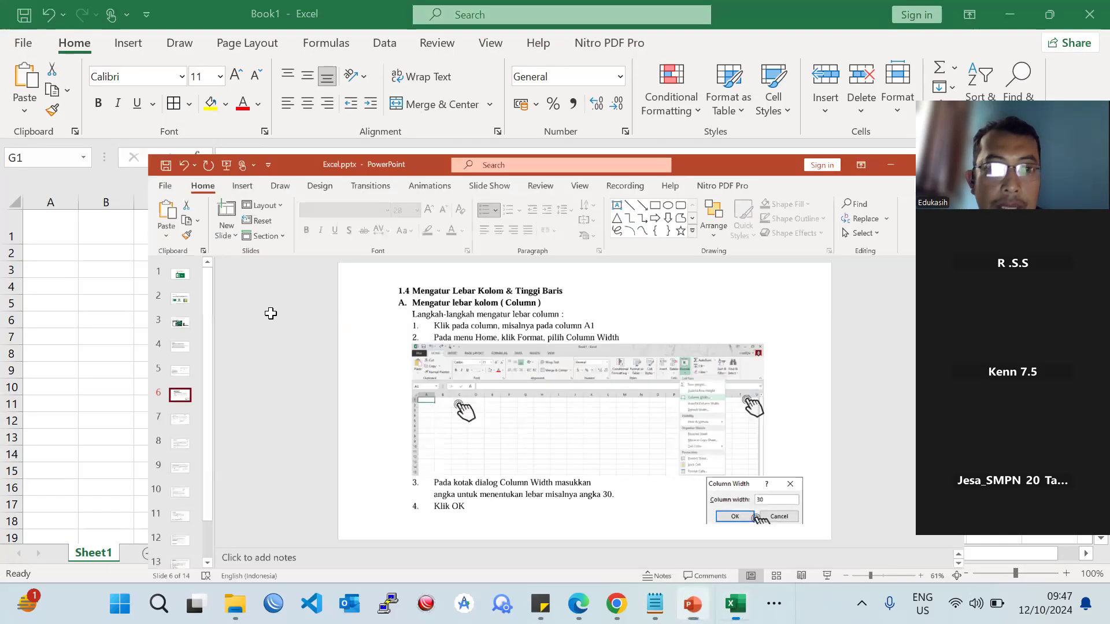
{"action": "left_click", "coordinate": [65, 253]}
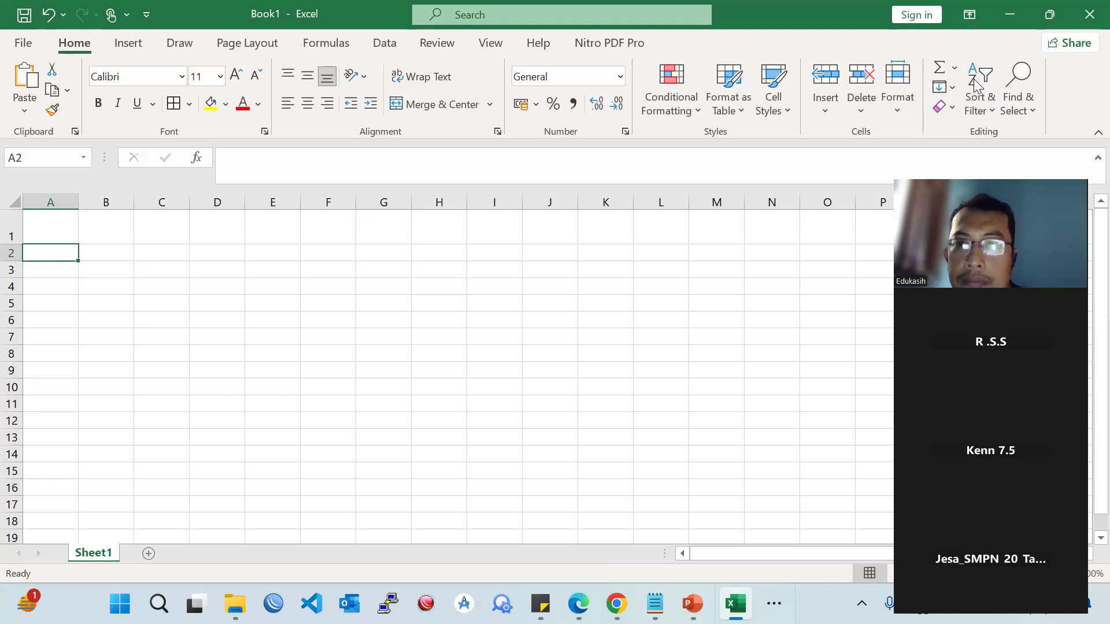
- Set column A's width to 30 through Format > Column Width
{"action": "left_click", "coordinate": [898, 93]}
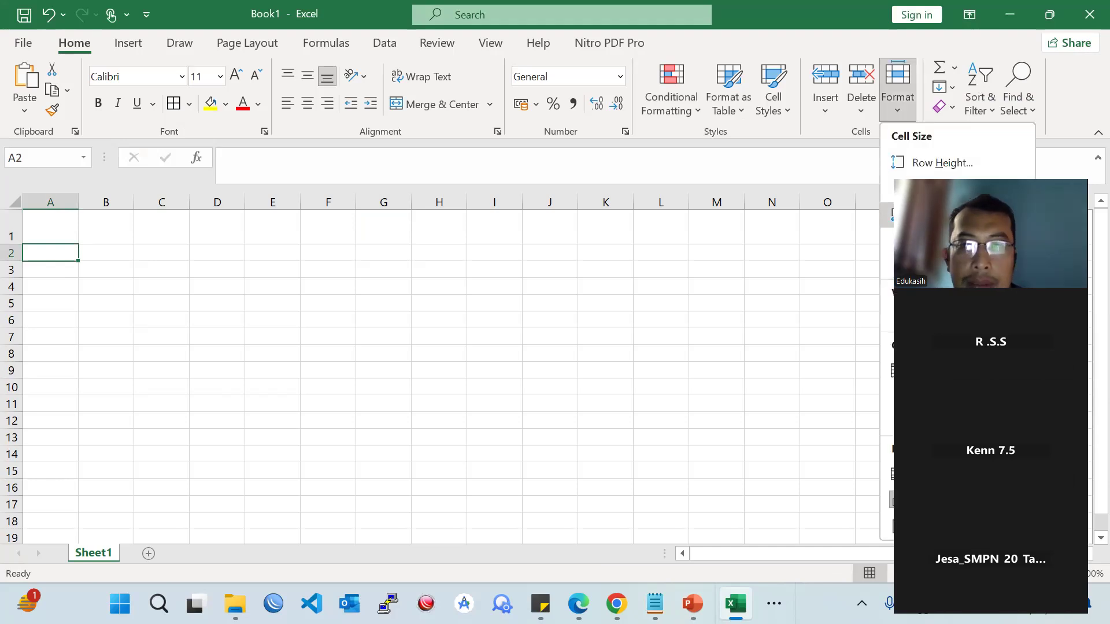
{"action": "type", "text": "w"}
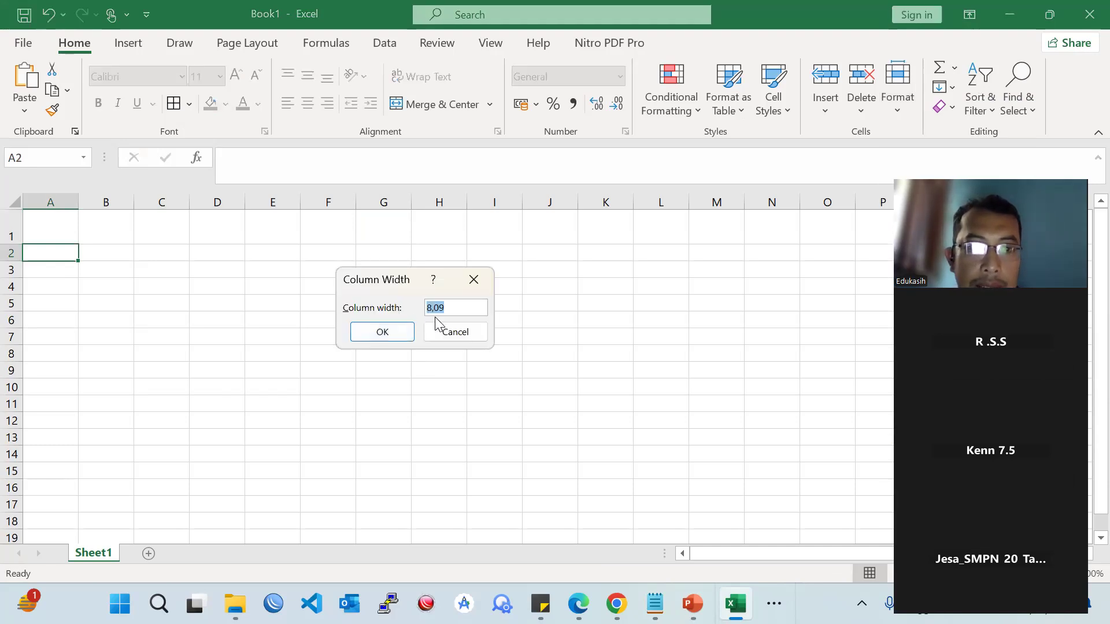
{"action": "type", "text": "30"}
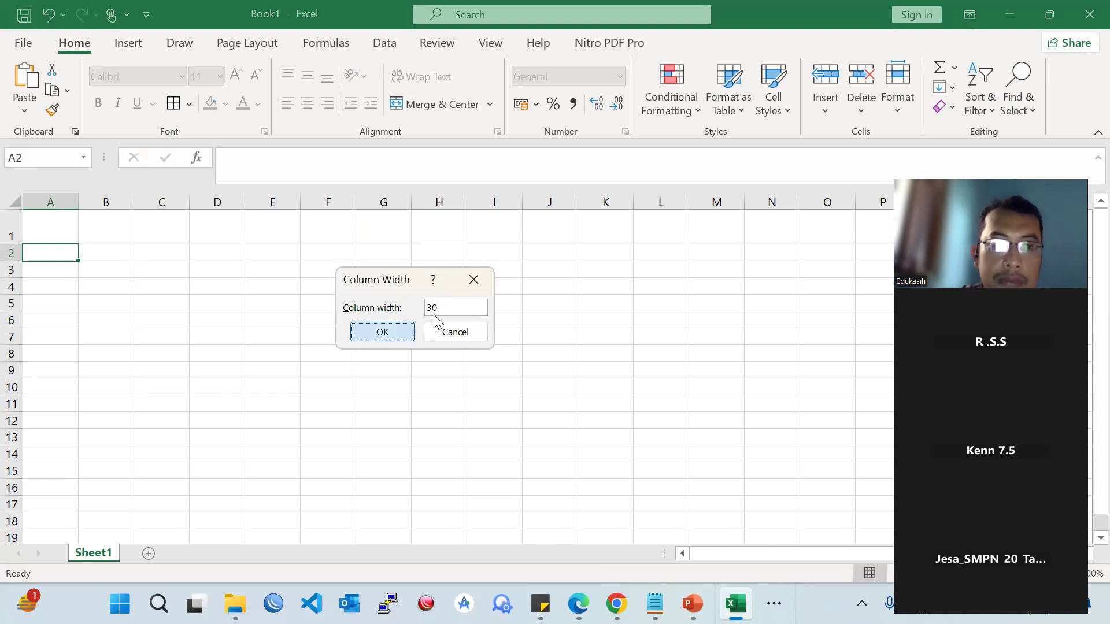
{"action": "key", "text": "Return"}
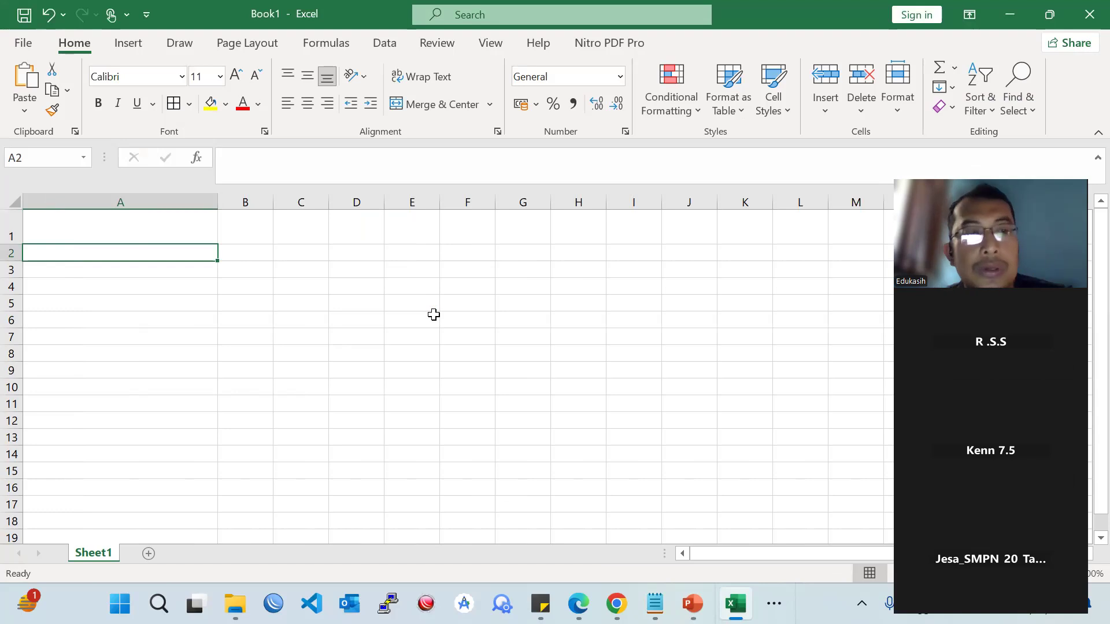
- Select all of column A to check its new width, then return to the PowerPoint lesson
{"action": "left_click", "coordinate": [109, 269]}
{"action": "left_click", "coordinate": [130, 200]}
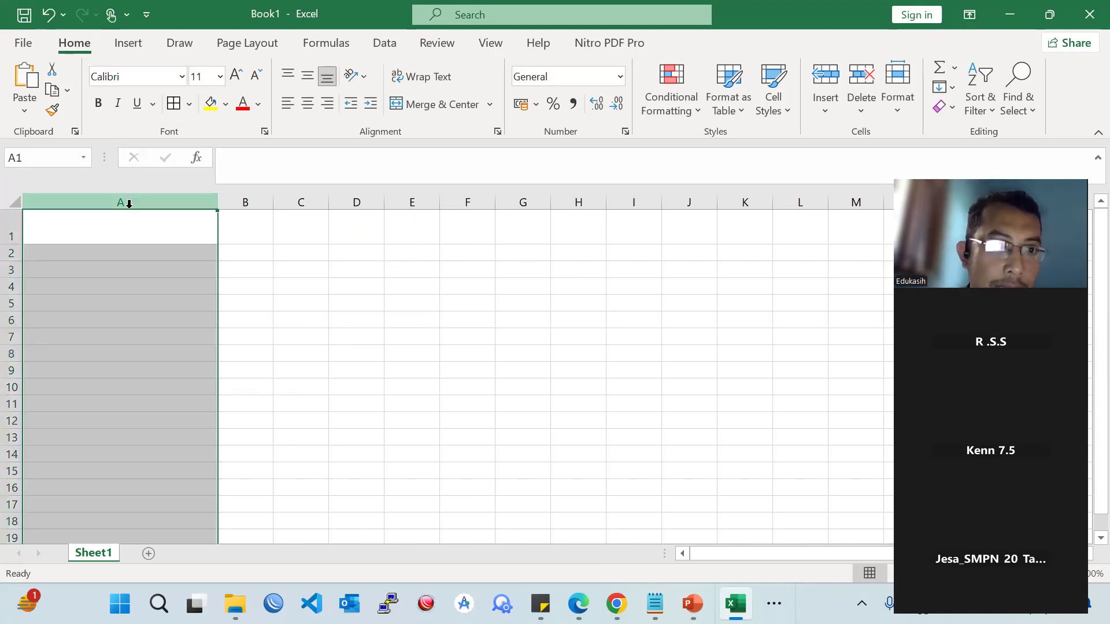
{"action": "scroll", "coordinate": [154, 416], "scroll_direction": "down", "scroll_amount": 5}
{"action": "scroll", "coordinate": [82, 215], "scroll_direction": "up", "scroll_amount": 5}
{"action": "scroll", "coordinate": [68, 331], "scroll_direction": "down", "scroll_amount": 4}
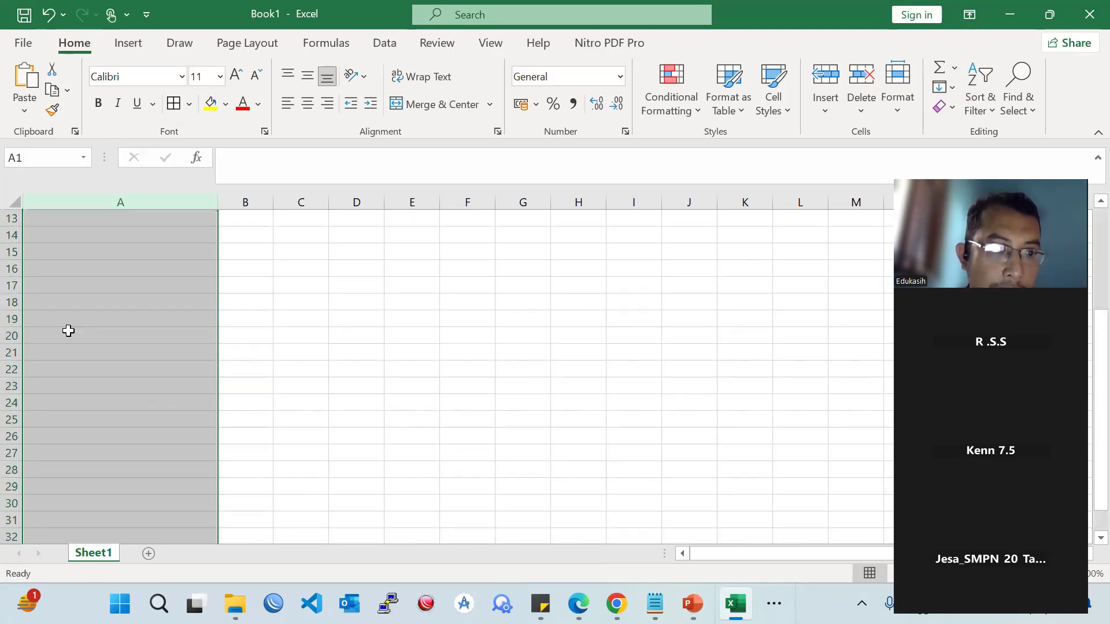
{"action": "scroll", "coordinate": [68, 330], "scroll_direction": "down", "scroll_amount": 20}
{"action": "scroll", "coordinate": [159, 463], "scroll_direction": "up", "scroll_amount": 13}
{"action": "key", "text": "alt+Tab"}
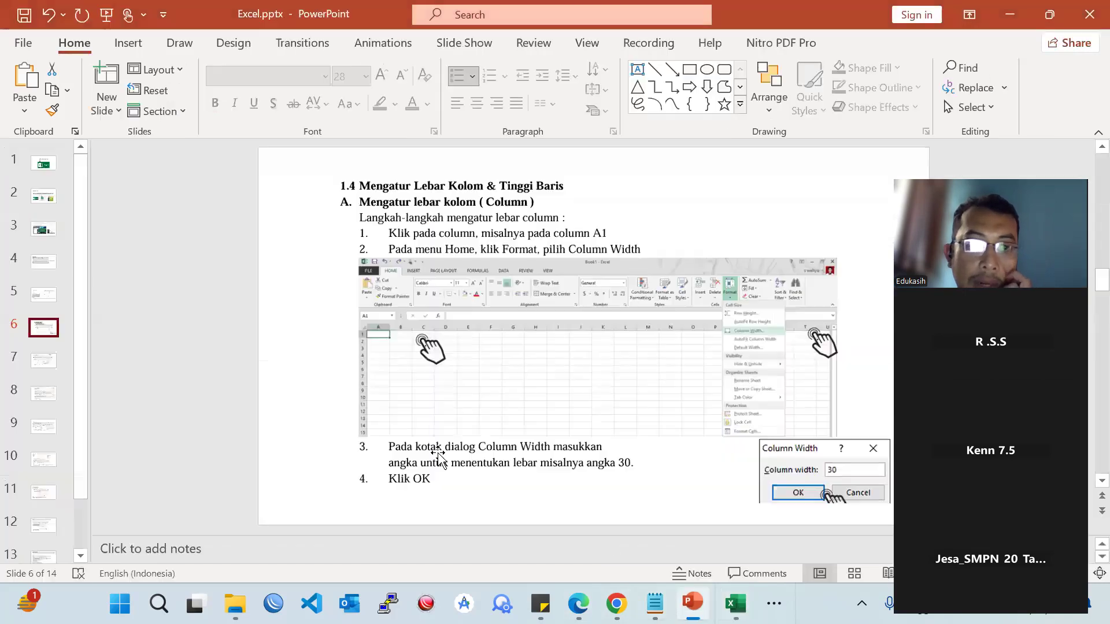
- Review lesson slides 5 and 6, then go back to Excel and select cell A17
{"action": "left_click", "coordinate": [43, 294]}
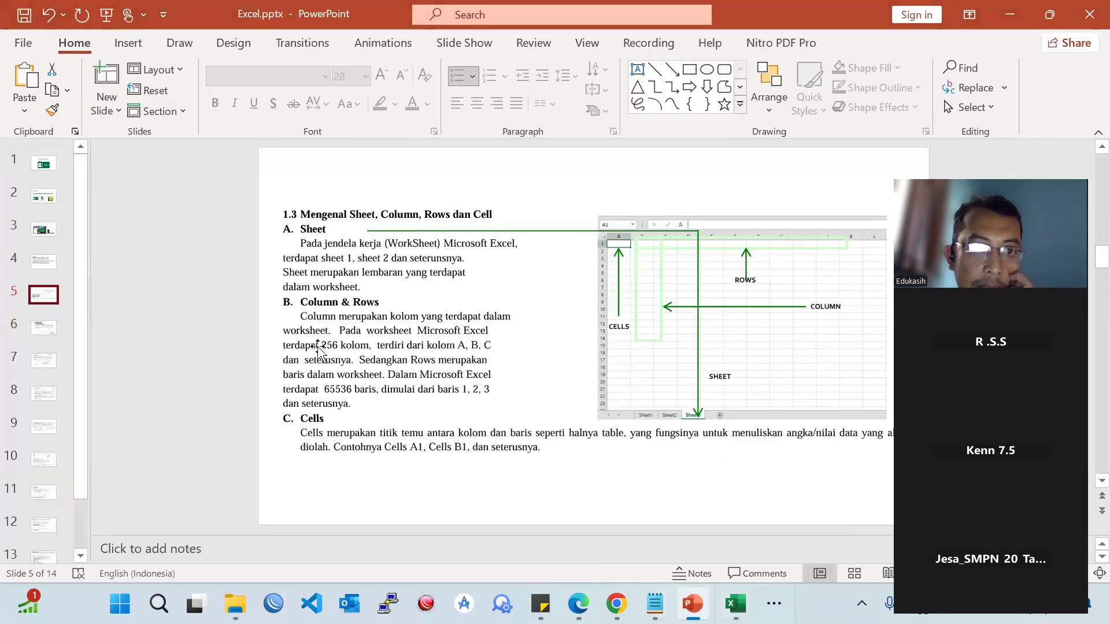
{"action": "left_click", "coordinate": [44, 328]}
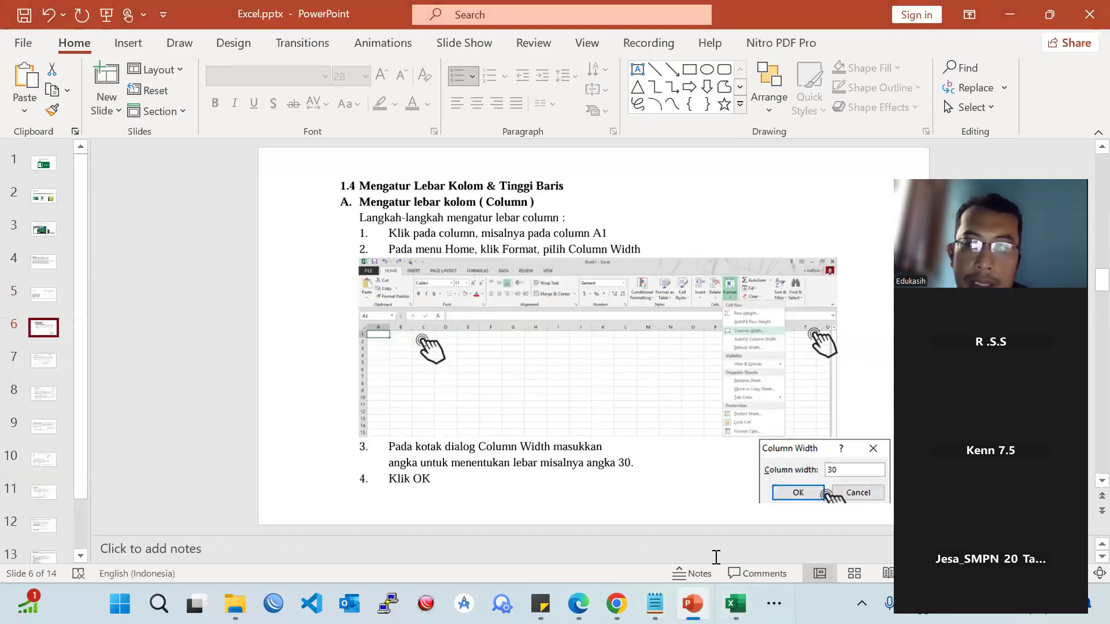
{"action": "left_click", "coordinate": [736, 604]}
{"action": "scroll", "coordinate": [78, 301], "scroll_direction": "up", "scroll_amount": 18}
{"action": "scroll", "coordinate": [85, 316], "scroll_direction": "up", "scroll_amount": 20}
{"action": "left_click", "coordinate": [151, 240]}
{"action": "scroll", "coordinate": [156, 307], "scroll_direction": "up", "scroll_amount": 5}
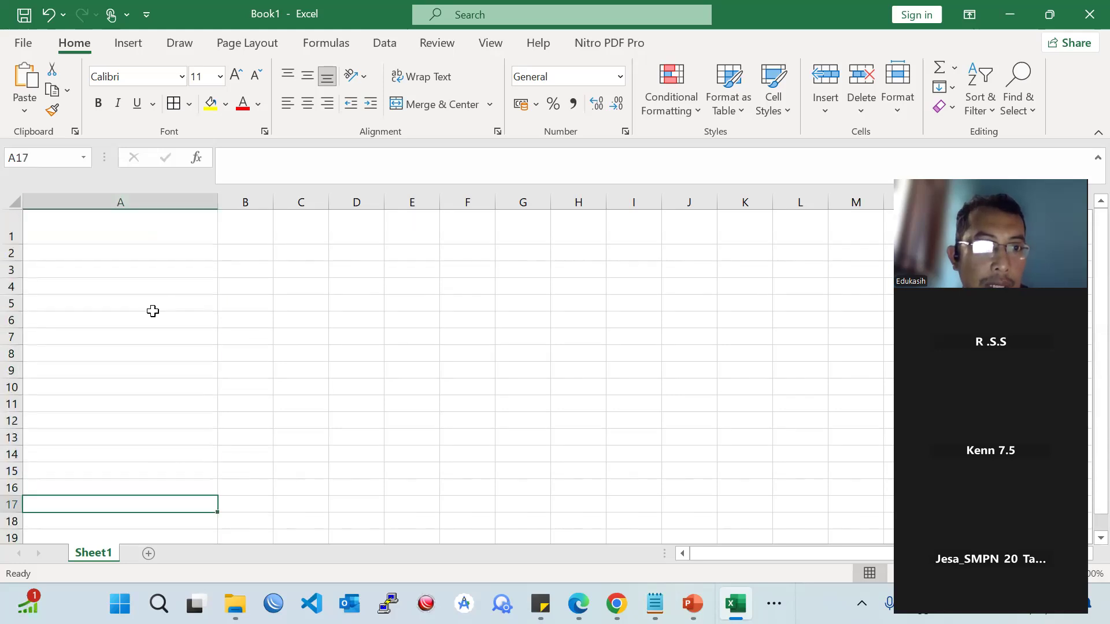
- Select cells A1, A2, all of row 1 and A5, then switch windows
{"action": "left_click", "coordinate": [124, 239]}
{"action": "left_click", "coordinate": [104, 252]}
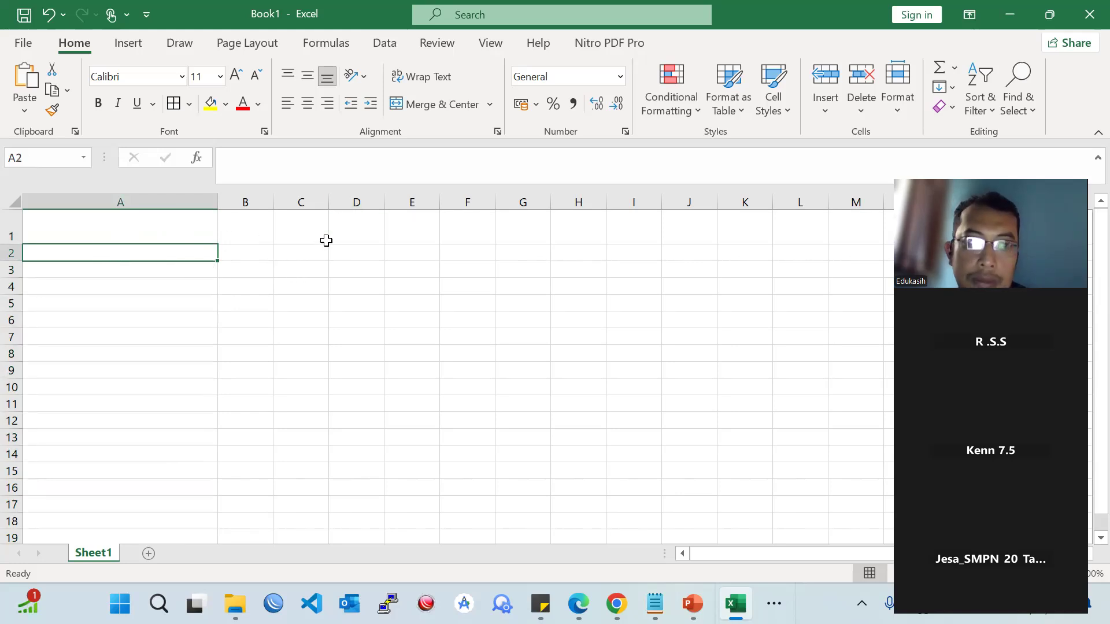
{"action": "left_click", "coordinate": [12, 229]}
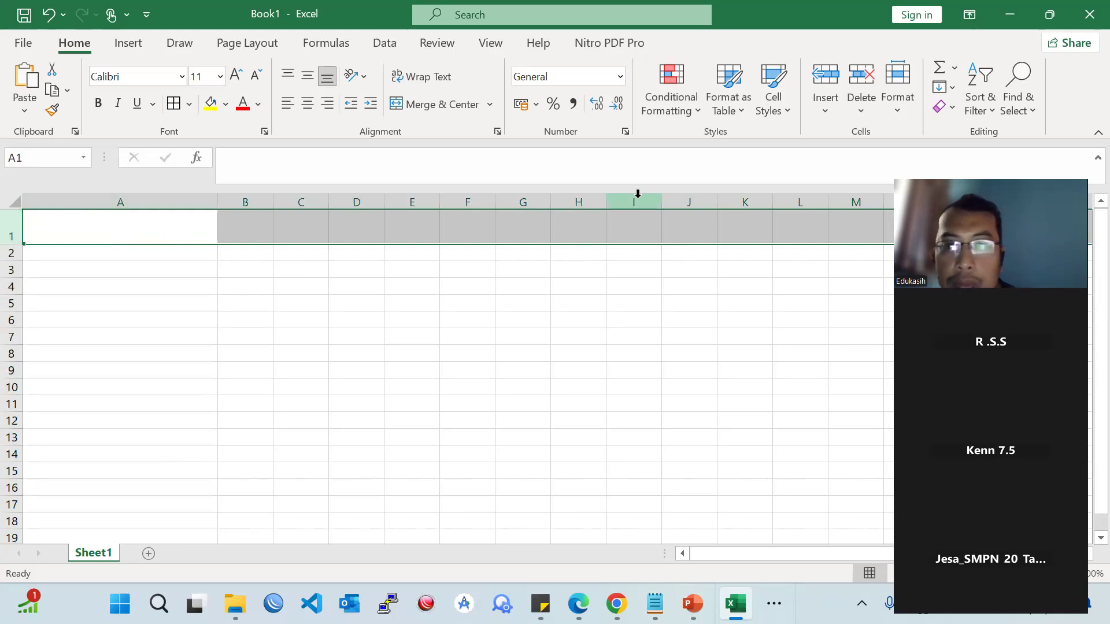
{"action": "left_click", "coordinate": [167, 302]}
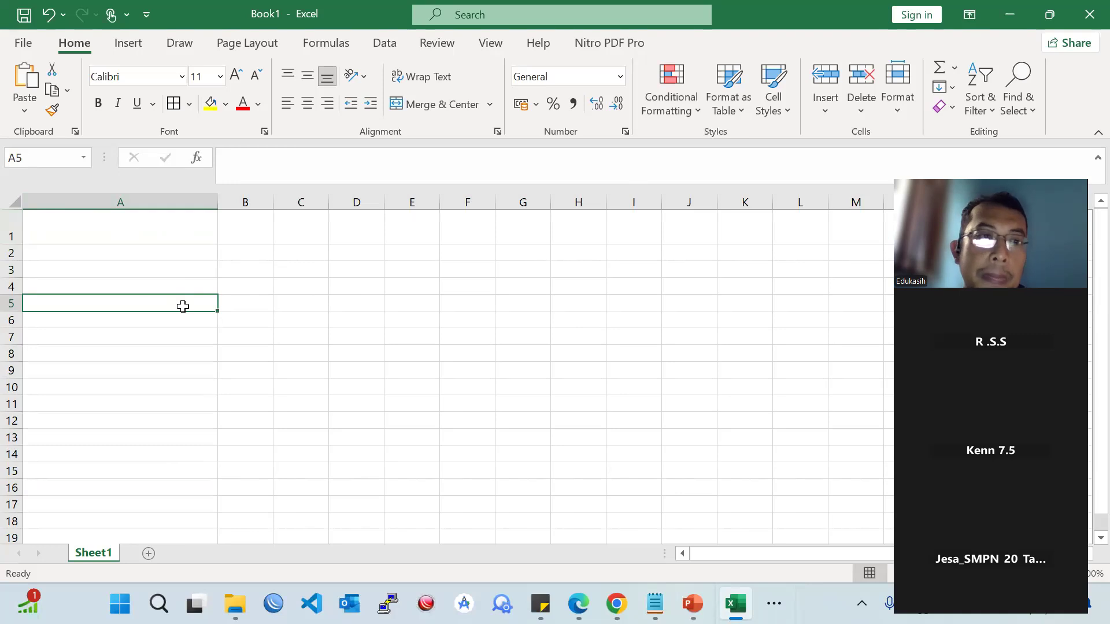
{"action": "left_click", "coordinate": [692, 603]}
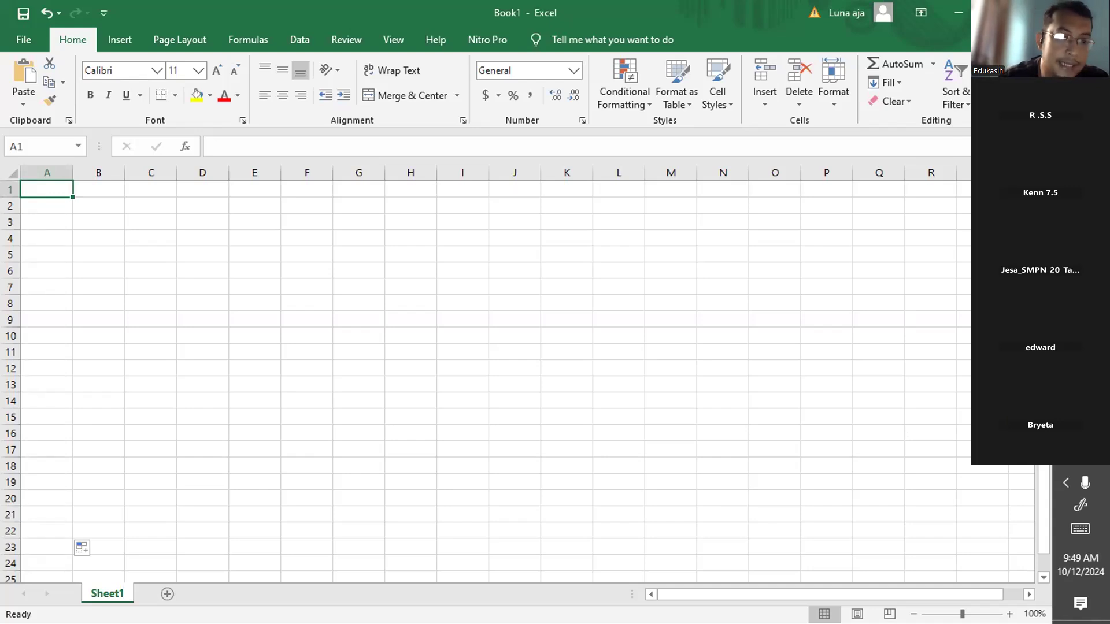
{"action": "left_click", "coordinate": [1022, 173]}
{"action": "left_click", "coordinate": [87, 206]}
{"action": "left_click", "coordinate": [28, 205]}
{"action": "left_click", "coordinate": [34, 188]}
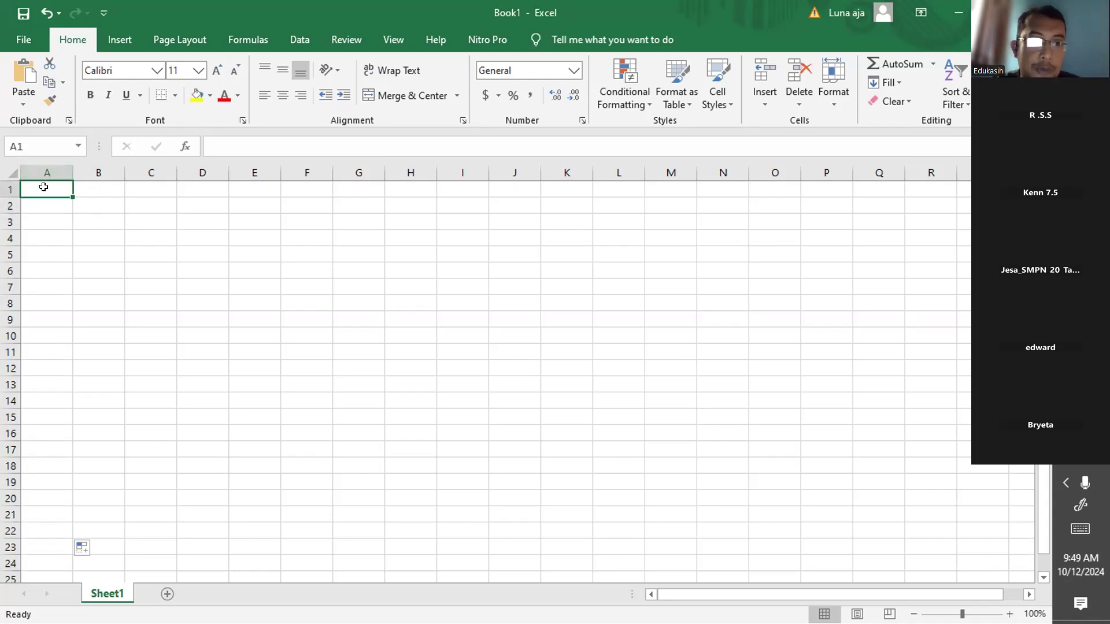
{"action": "key", "text": "Down"}
{"action": "key", "text": "Down"}
{"action": "key", "text": "Down"}
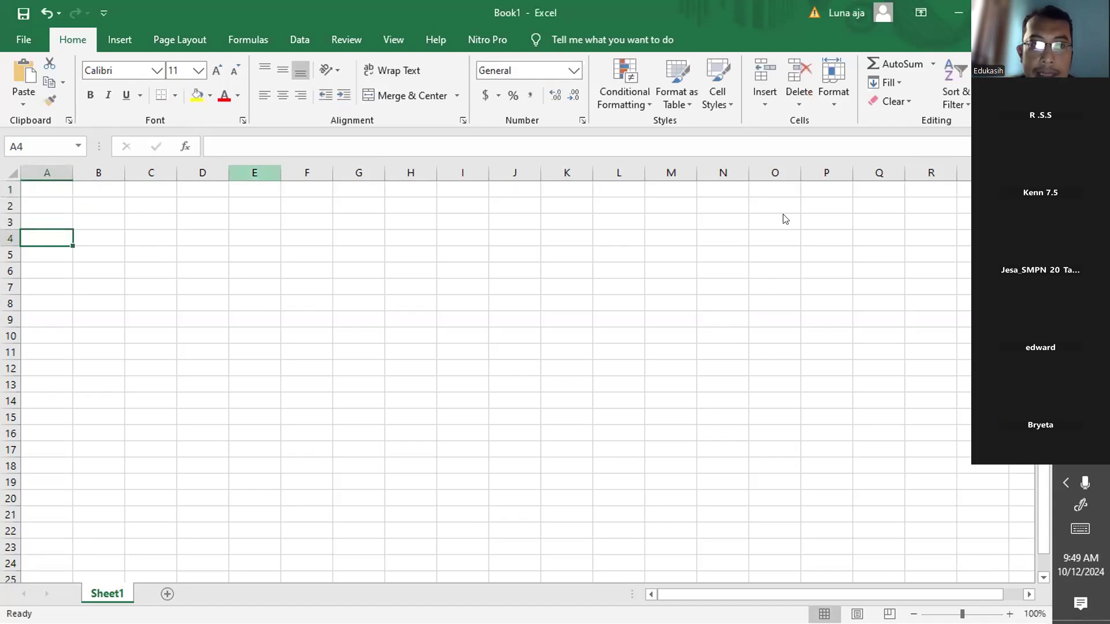
{"action": "left_click", "coordinate": [675, 105]}
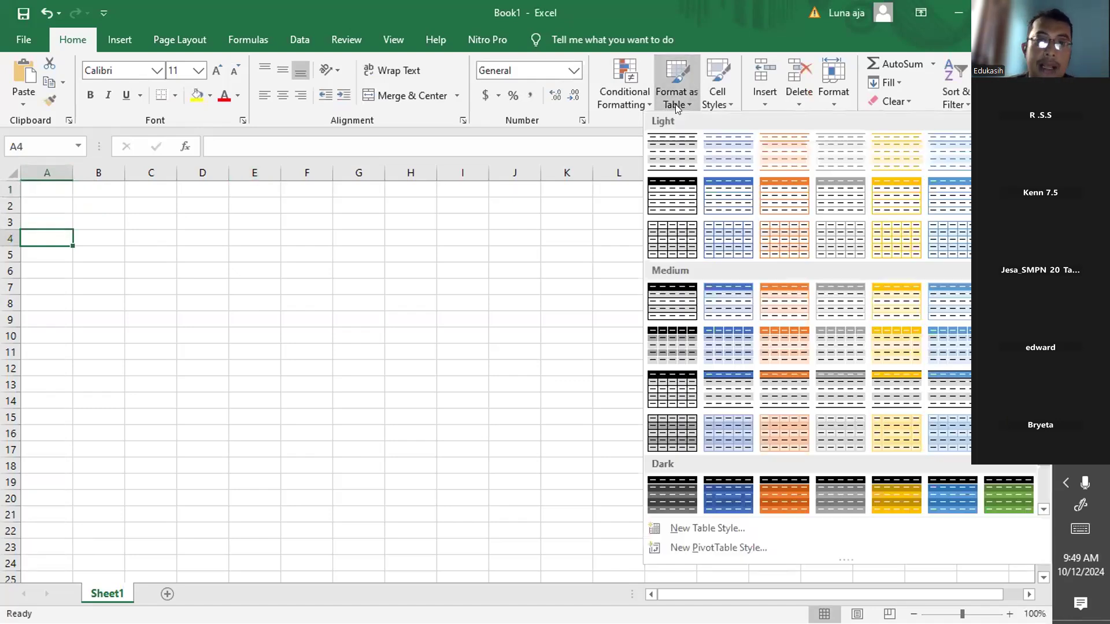
{"action": "left_click", "coordinate": [466, 280]}
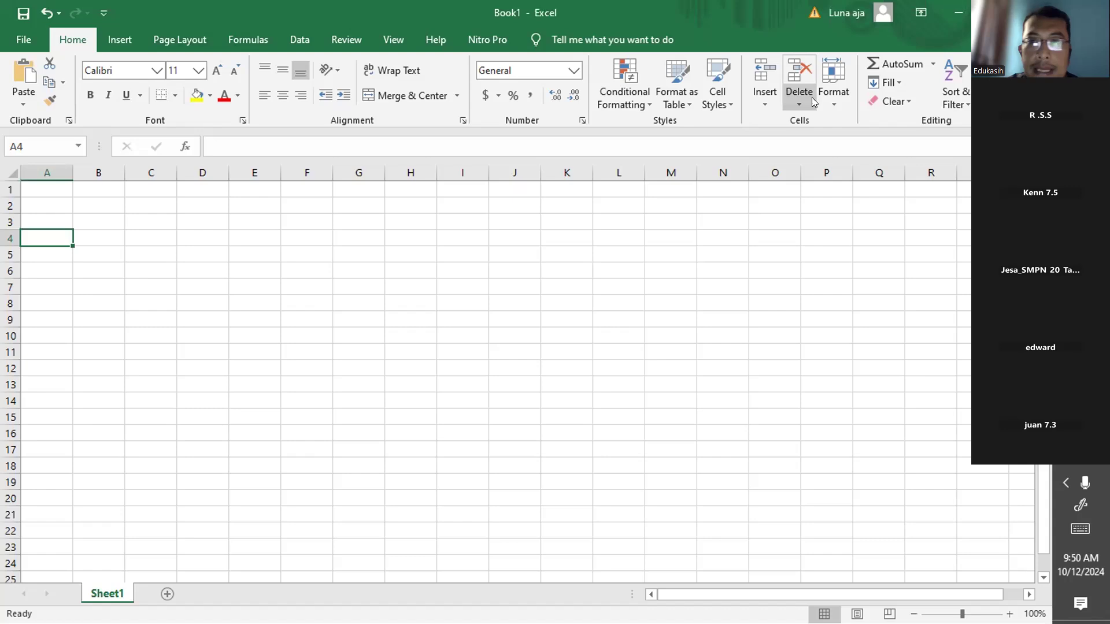
- Make column A 30 wide using the Column Width dialog
{"action": "left_click", "coordinate": [833, 87]}
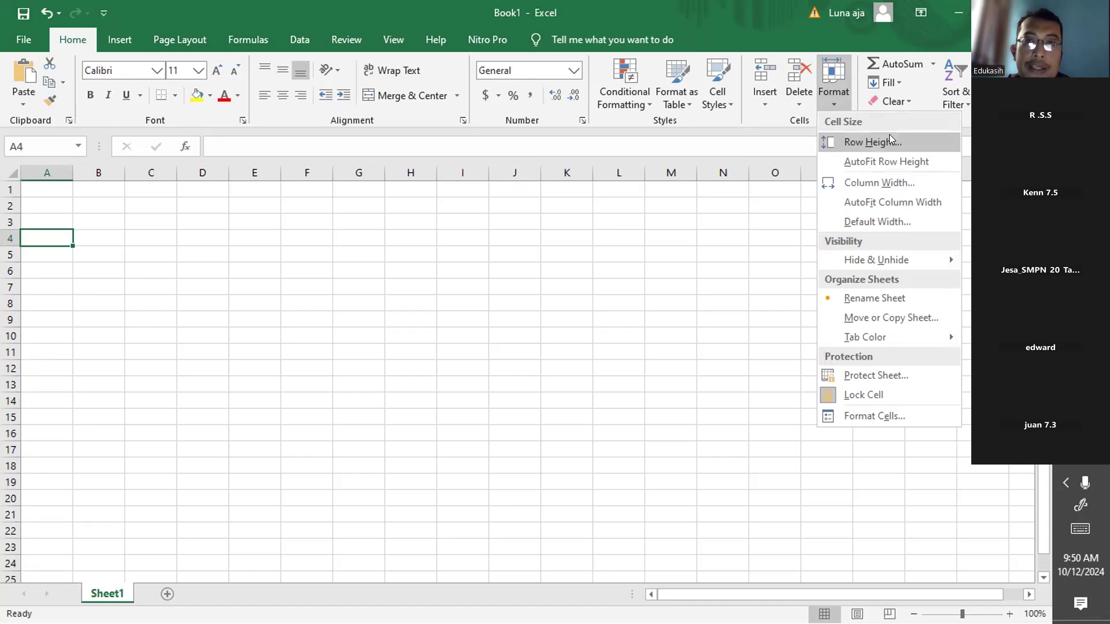
{"action": "left_click", "coordinate": [885, 182]}
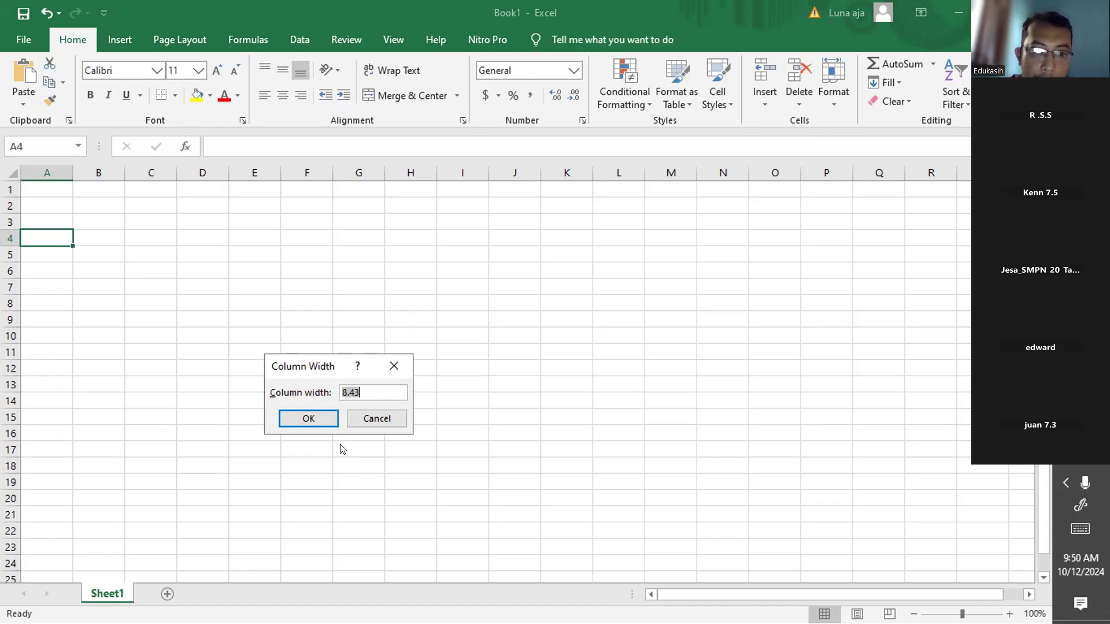
{"action": "type", "text": "30"}
{"action": "left_click", "coordinate": [308, 419]}
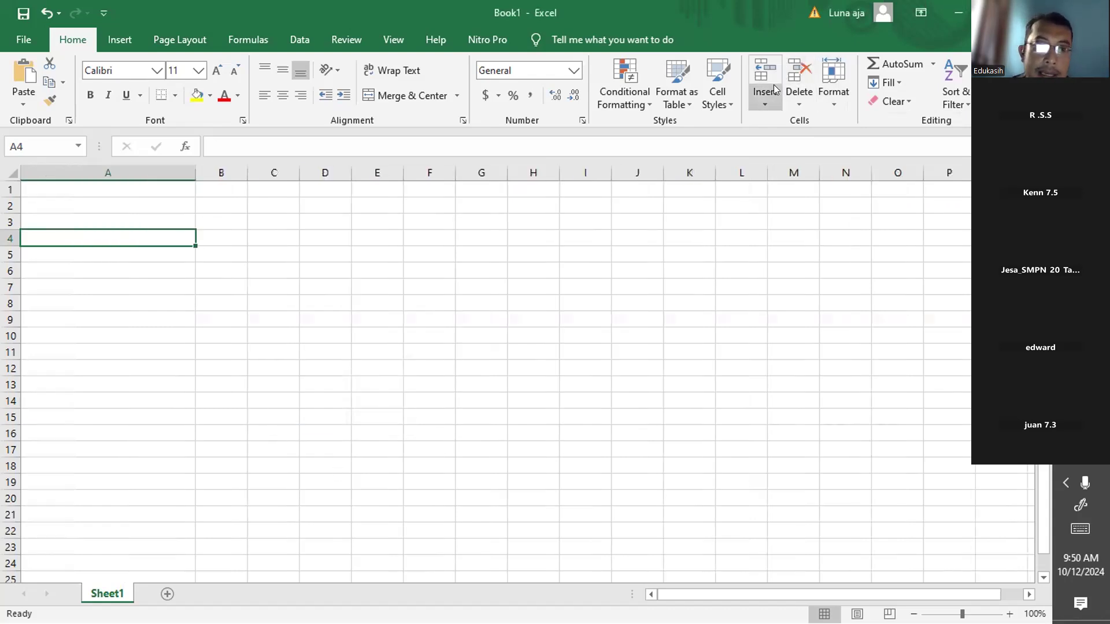
- Set row 4's height to 30 through Format > Row Height
{"action": "left_click", "coordinate": [832, 104]}
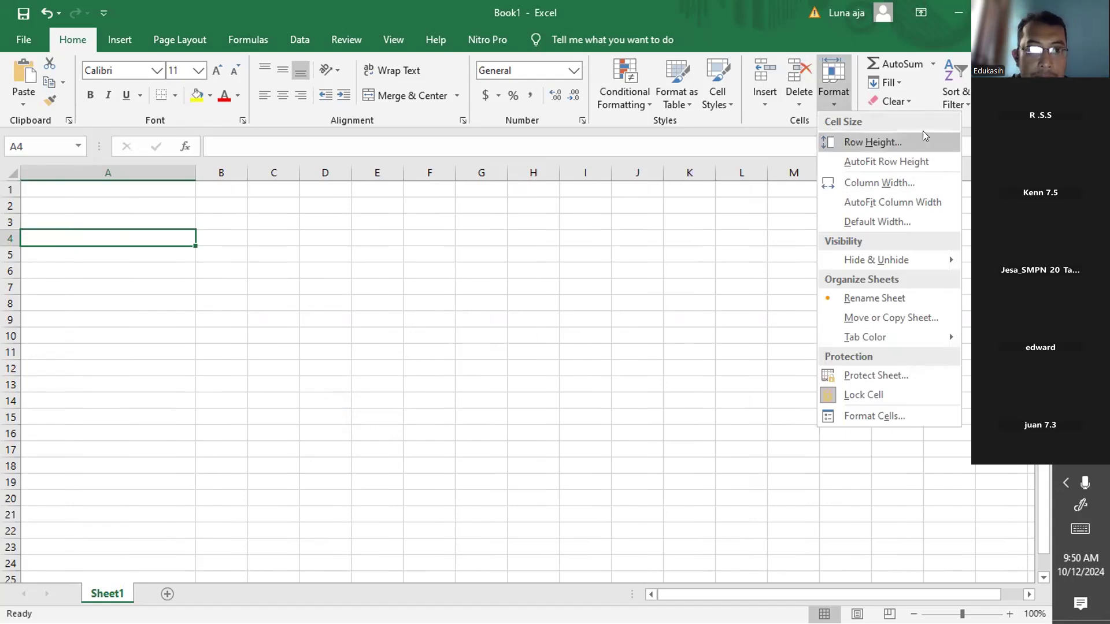
{"action": "left_click", "coordinate": [911, 143]}
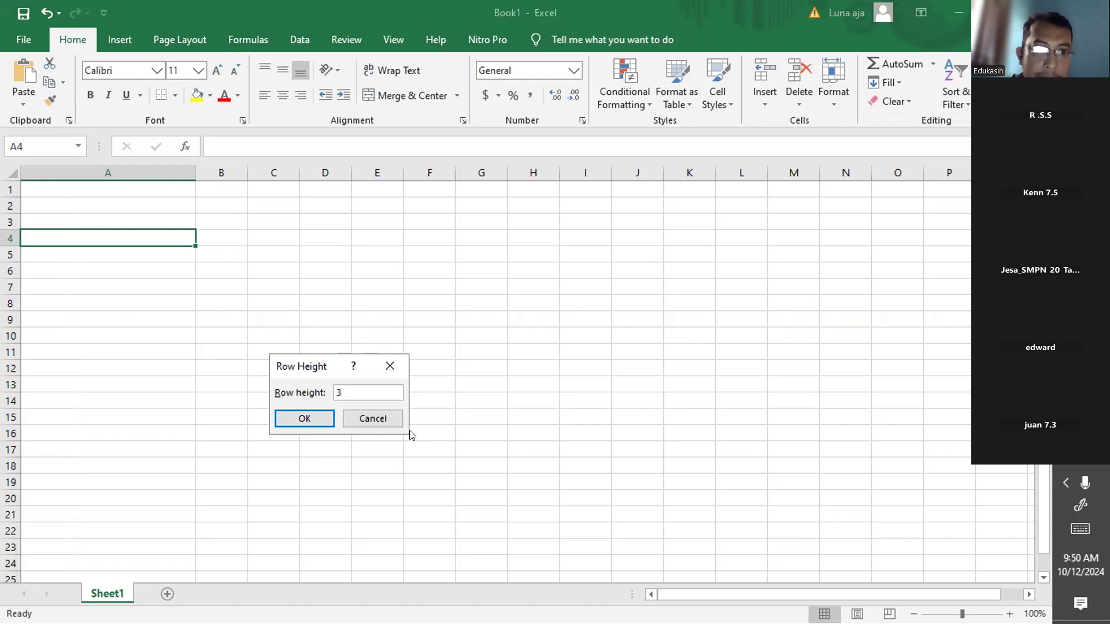
{"action": "key", "text": "Return"}
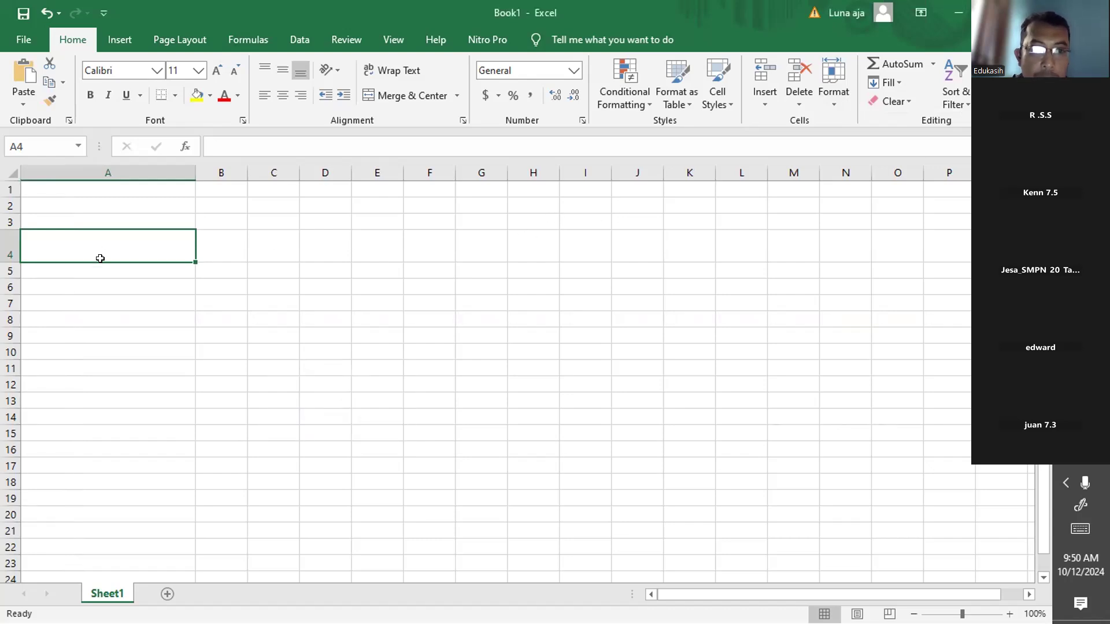
- Select cells A9, A4, A3 and A14 to compare the taller row 4
{"action": "left_click", "coordinate": [93, 336]}
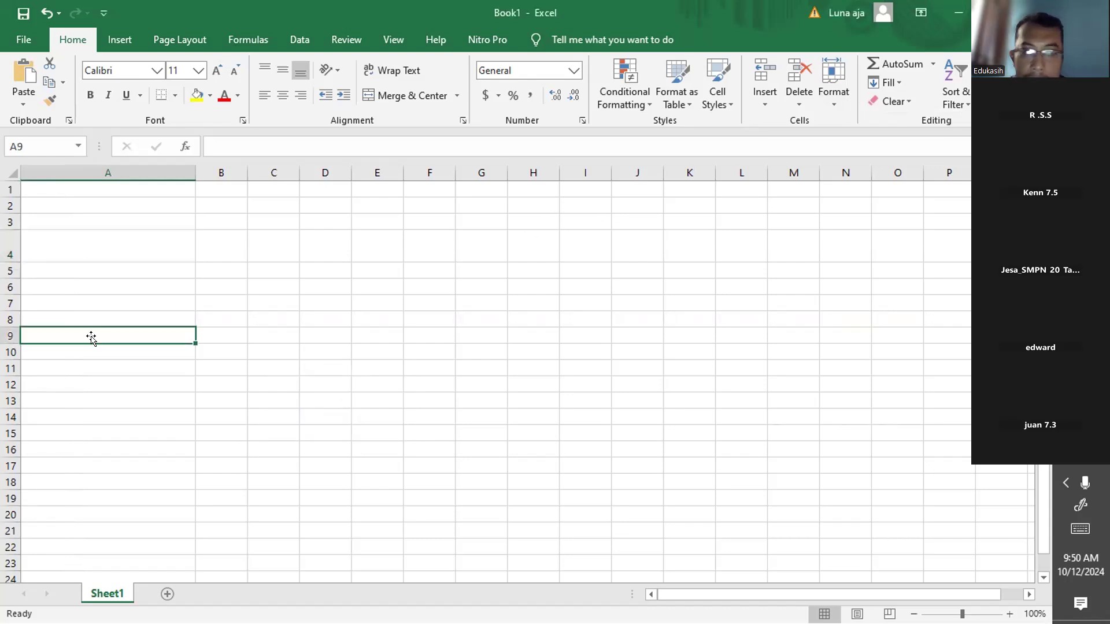
{"action": "left_click", "coordinate": [175, 251]}
{"action": "left_click", "coordinate": [177, 214]}
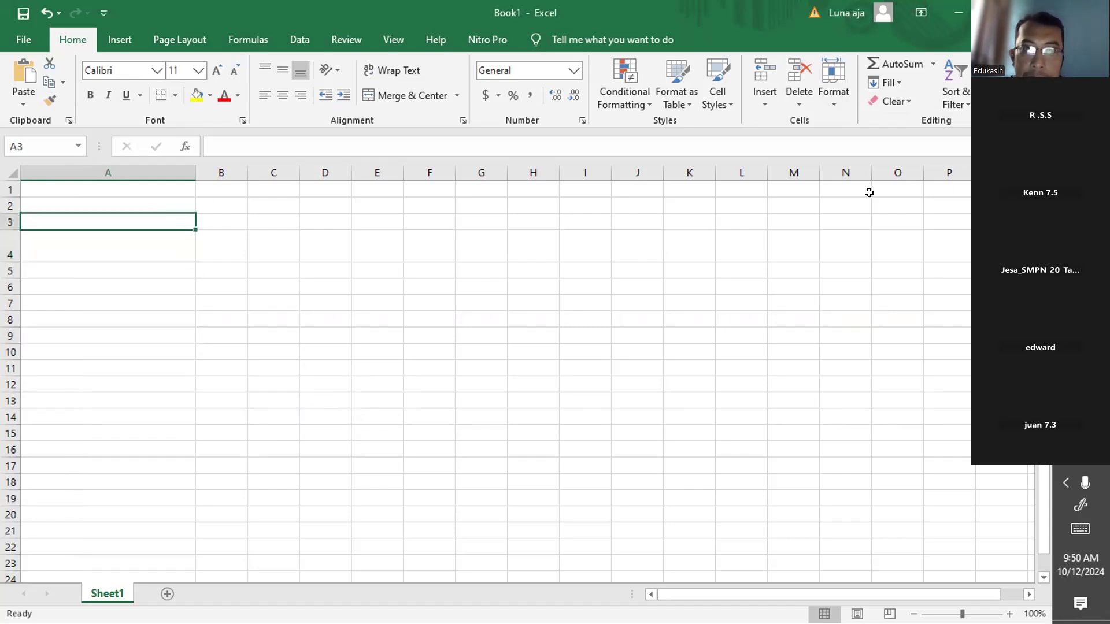
{"action": "left_click", "coordinate": [149, 412]}
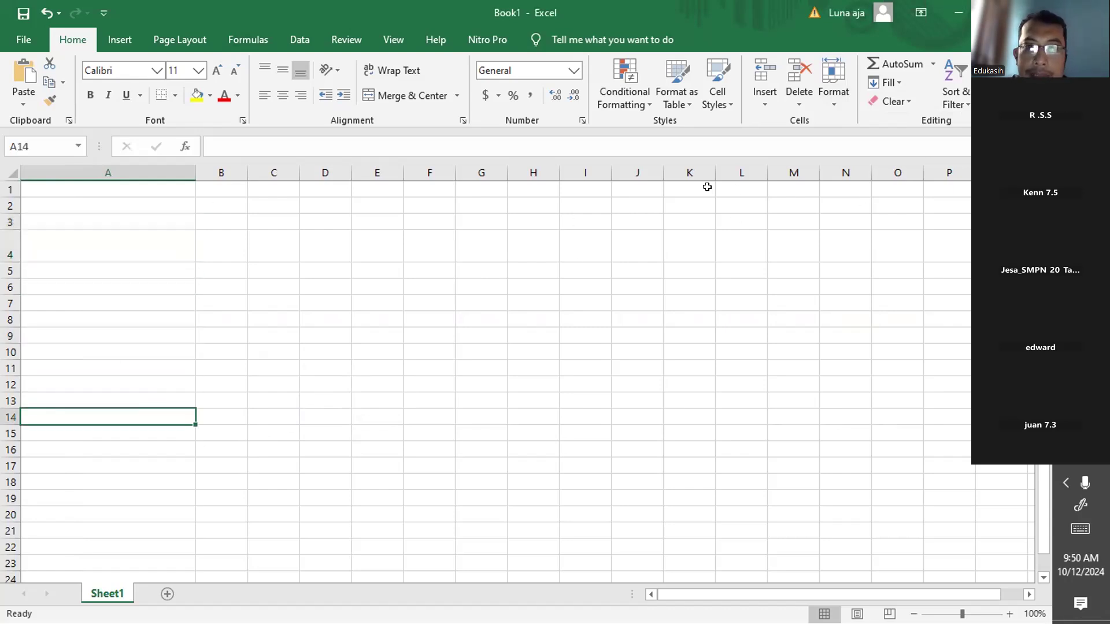
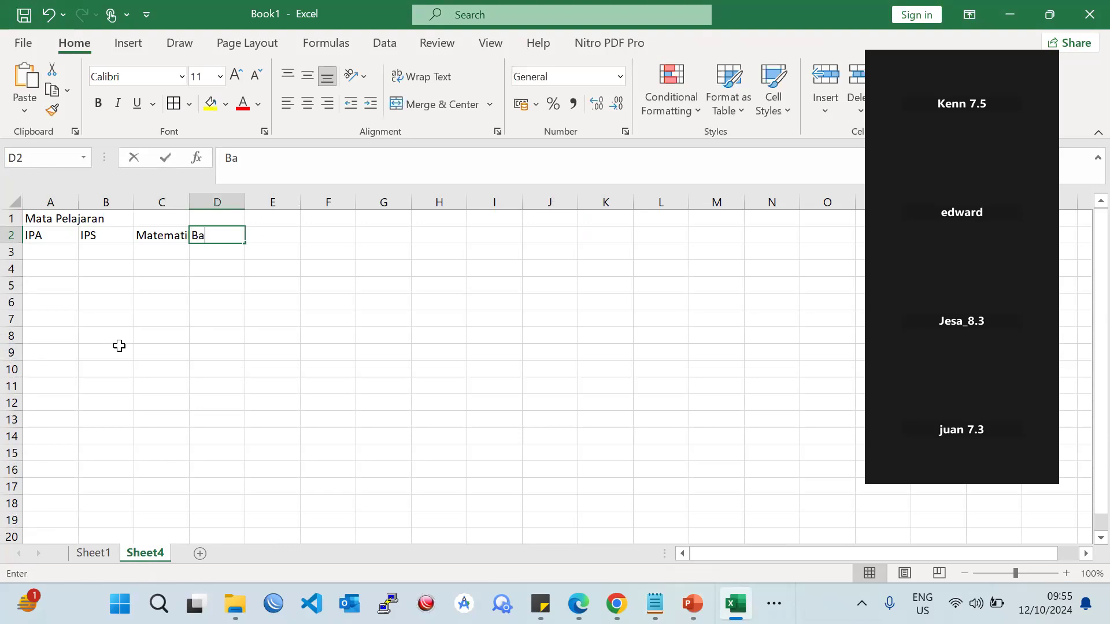
- Enter 'Bahasa Indonesia' in D2, correcting the 'Indonesoa' typo, then select the whole sheet
{"action": "type", "text": "Indonesoa"}
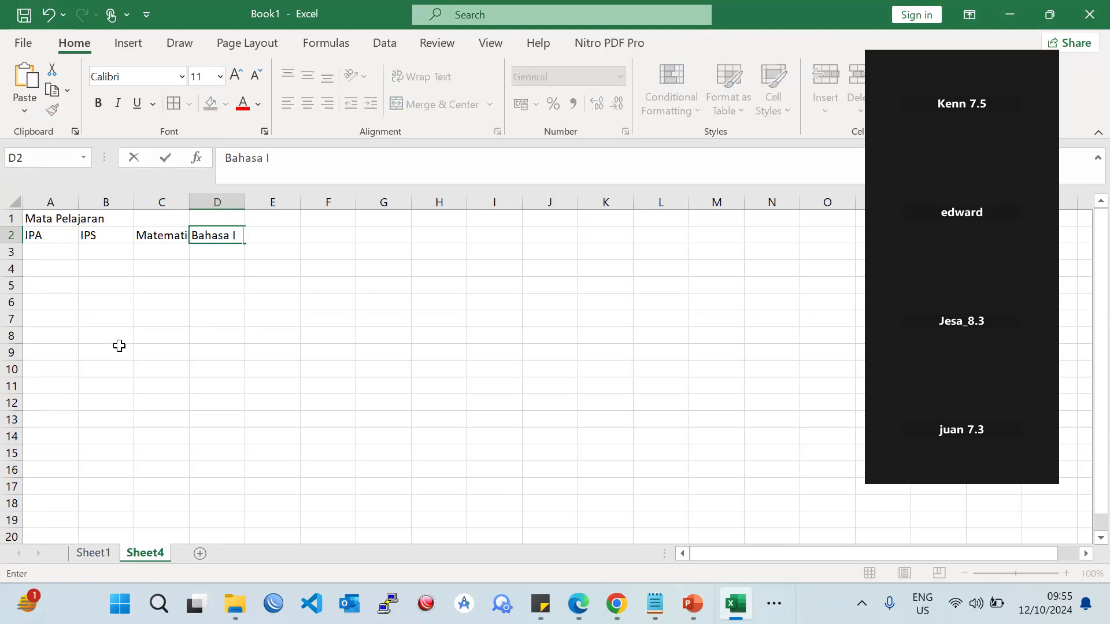
{"action": "key", "text": "BackSpace"}
{"action": "key", "text": "BackSpace"}
{"action": "type", "text": "ia"}
{"action": "key", "text": "Return"}
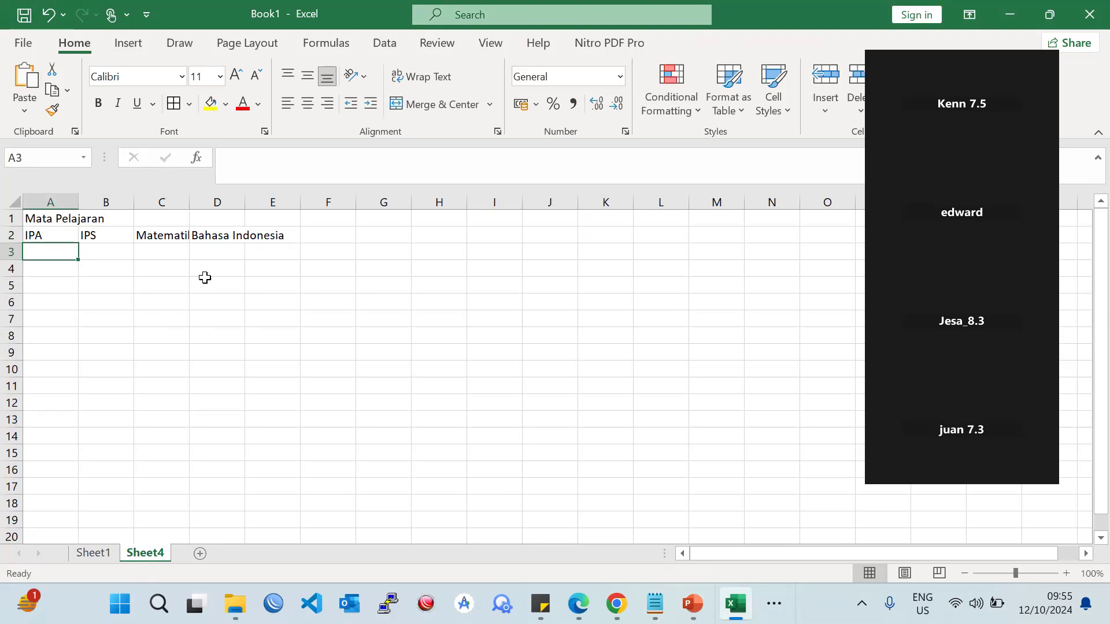
{"action": "left_click", "coordinate": [11, 200]}
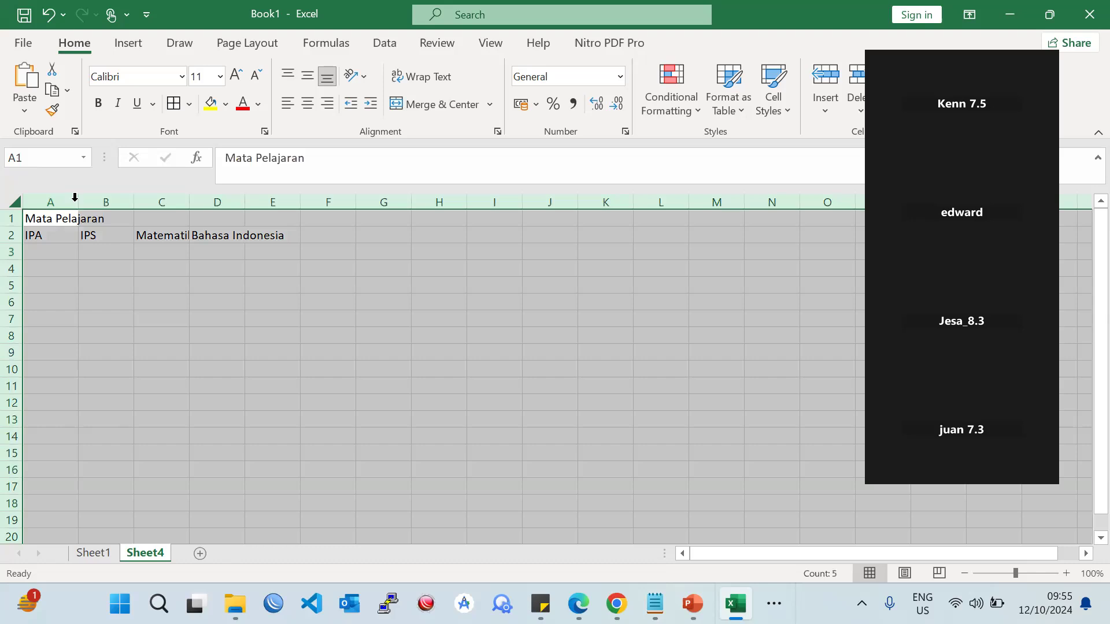
- AutoFit all columns by double-clicking a header border, then check the Bahasa Indonesia cell
{"action": "double_click", "coordinate": [78, 201]}
{"action": "left_click", "coordinate": [235, 282]}
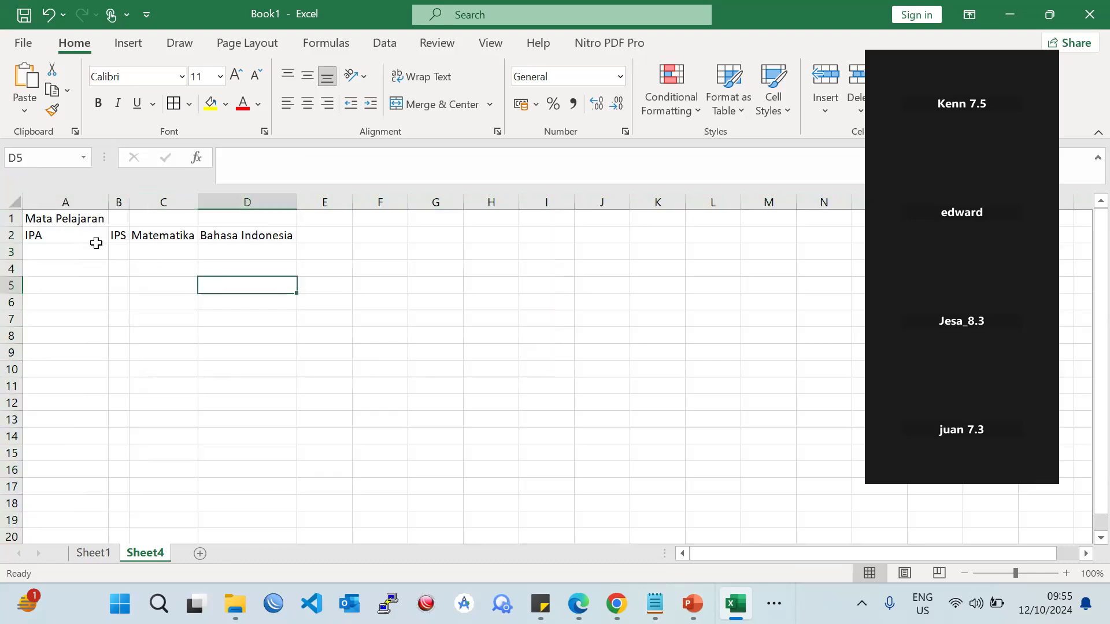
{"action": "left_click", "coordinate": [260, 239]}
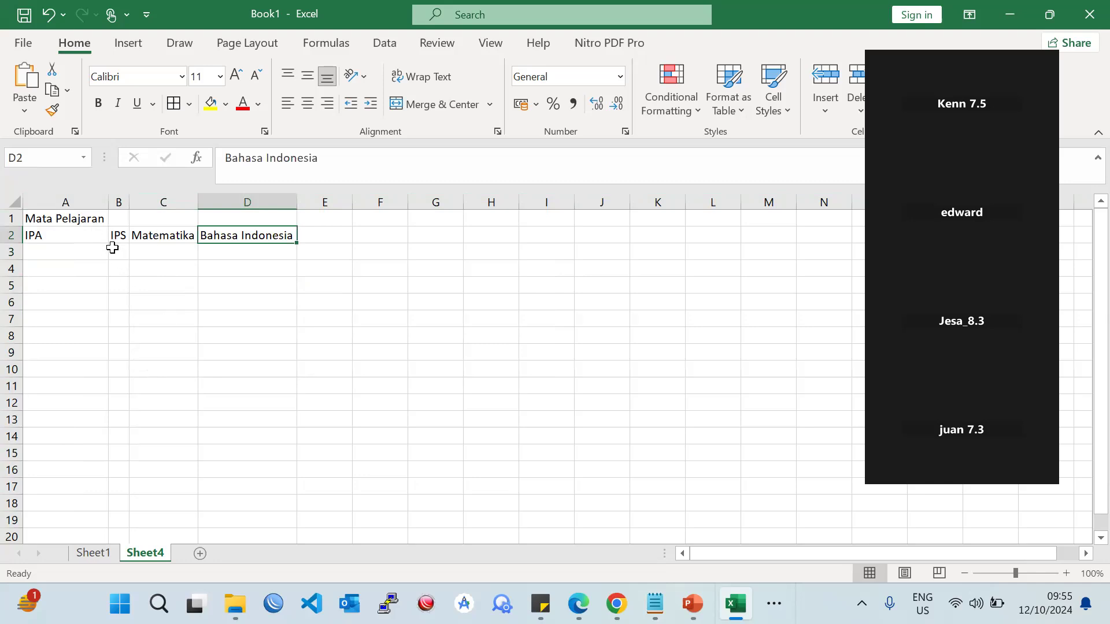
{"action": "left_click", "coordinate": [356, 313]}
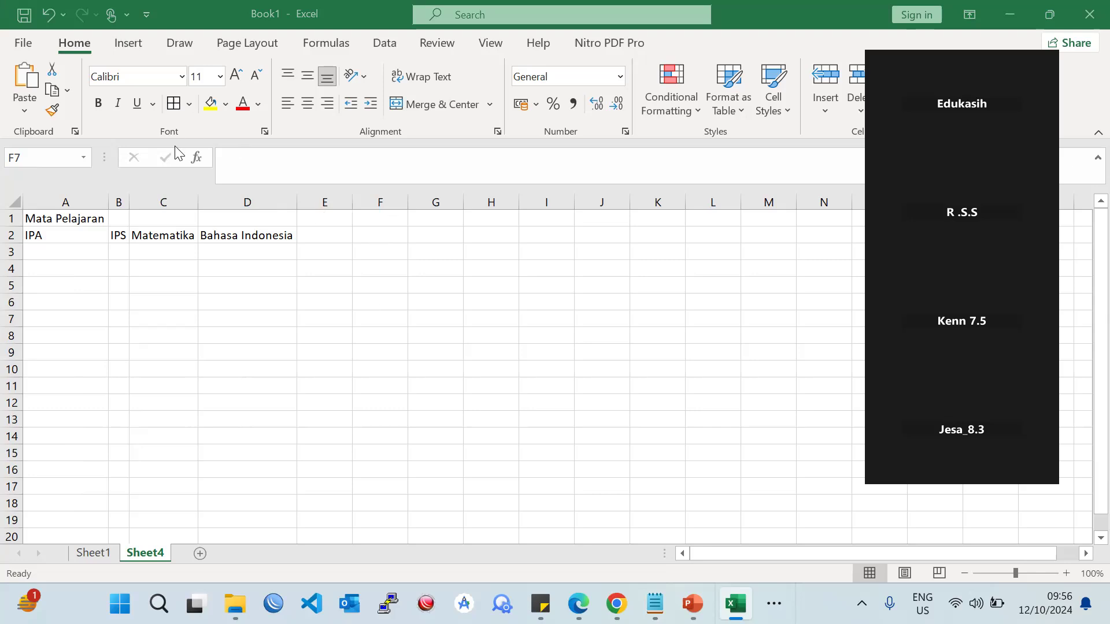
- Merge and centre Mata Pelajaran across A1:D1 as a trial and inspect the merged heading
{"action": "left_click_drag", "start_coordinate": [102, 206], "coordinate": [101, 205]}
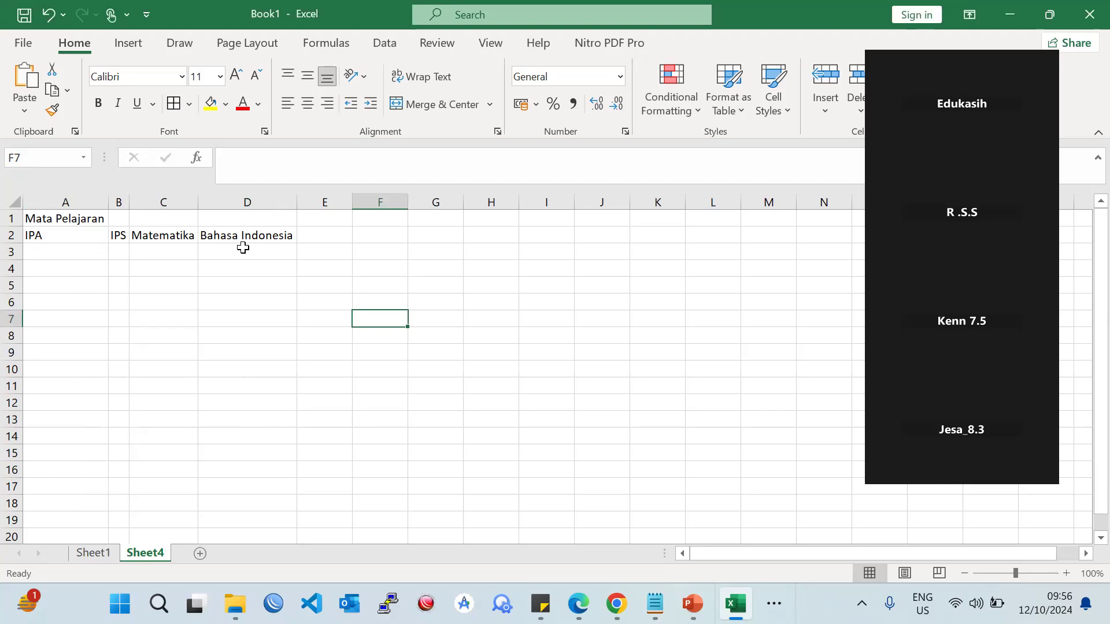
{"action": "left_click", "coordinate": [191, 262]}
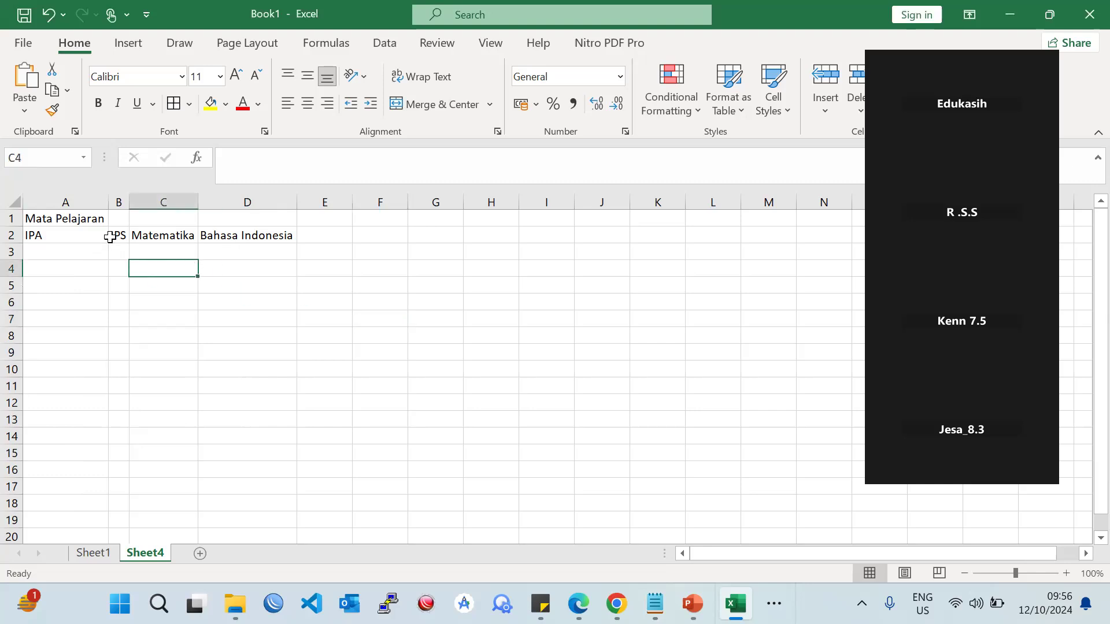
{"action": "left_click", "coordinate": [241, 284]}
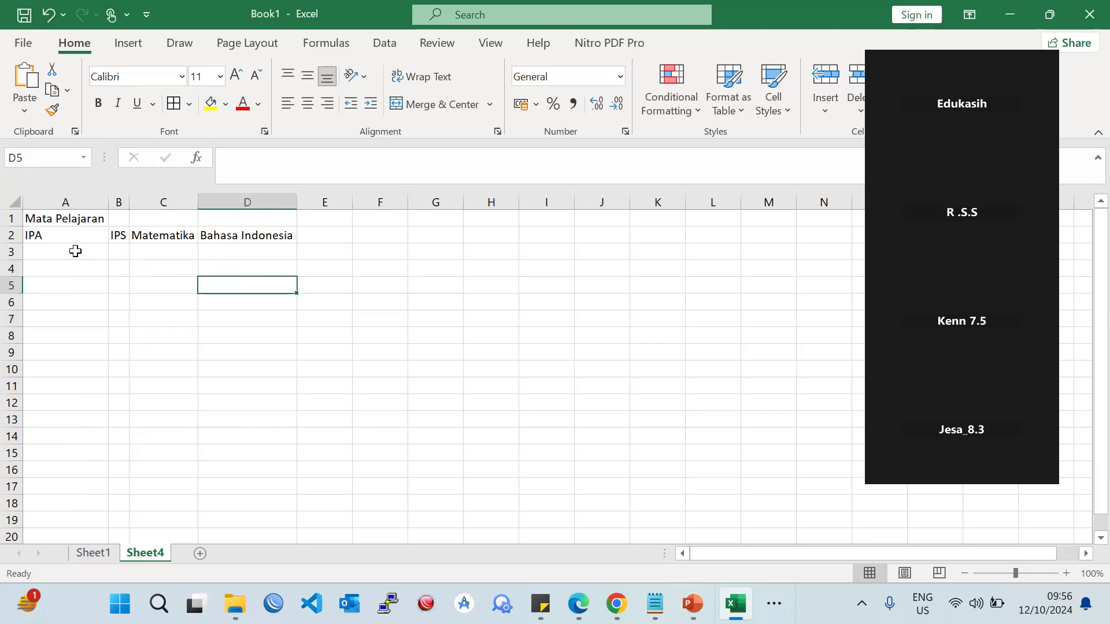
{"action": "left_click", "coordinate": [80, 219]}
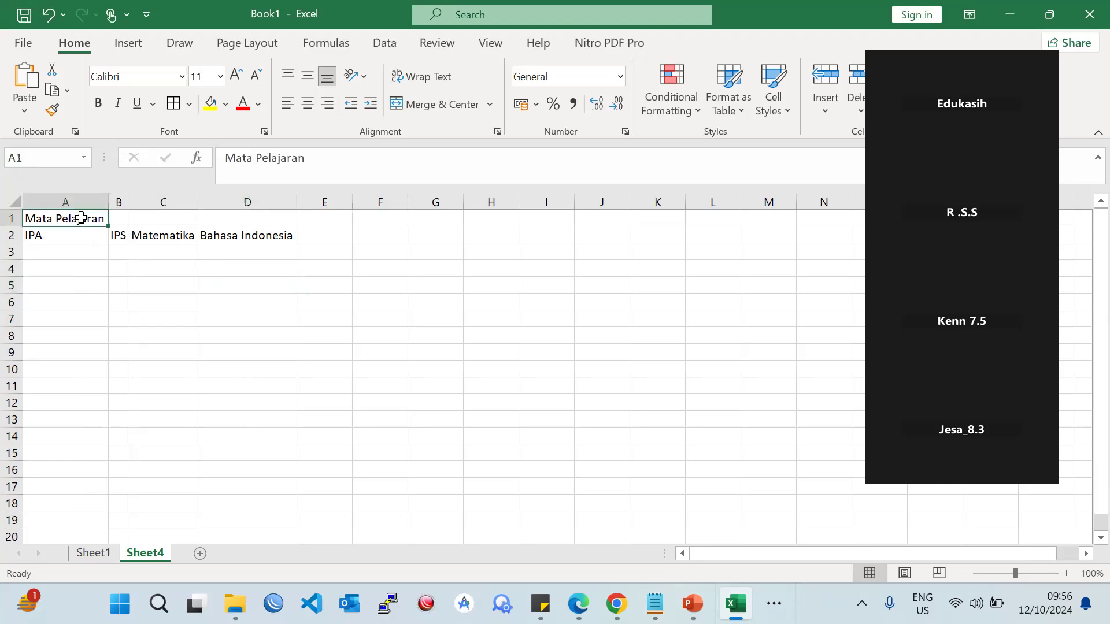
{"action": "left_click_drag", "start_coordinate": [81, 219], "coordinate": [248, 216]}
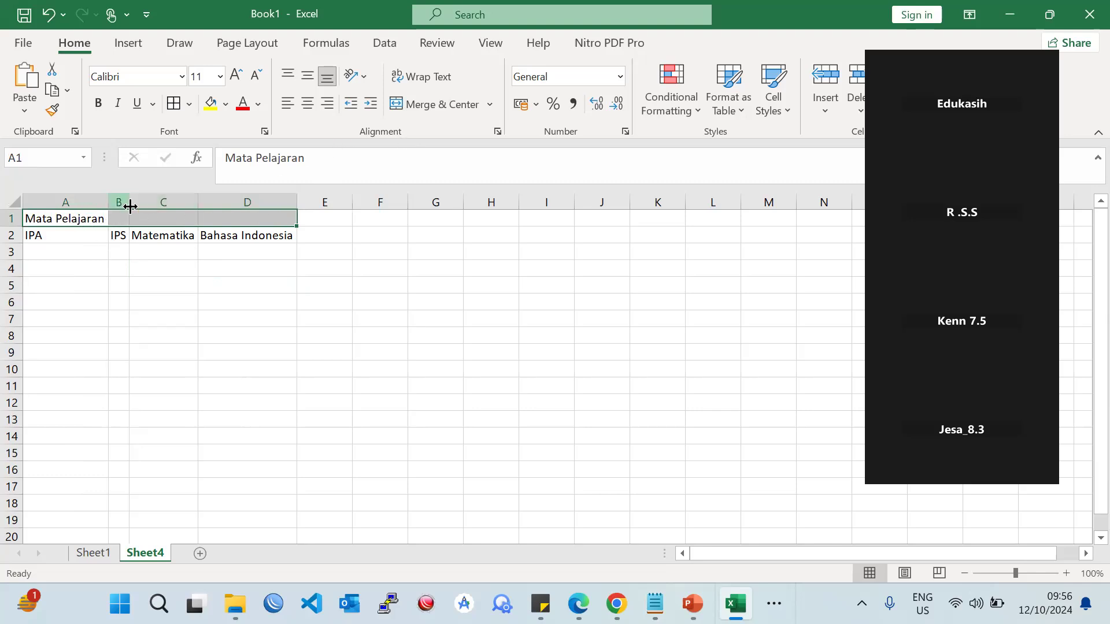
{"action": "left_click", "coordinate": [435, 103]}
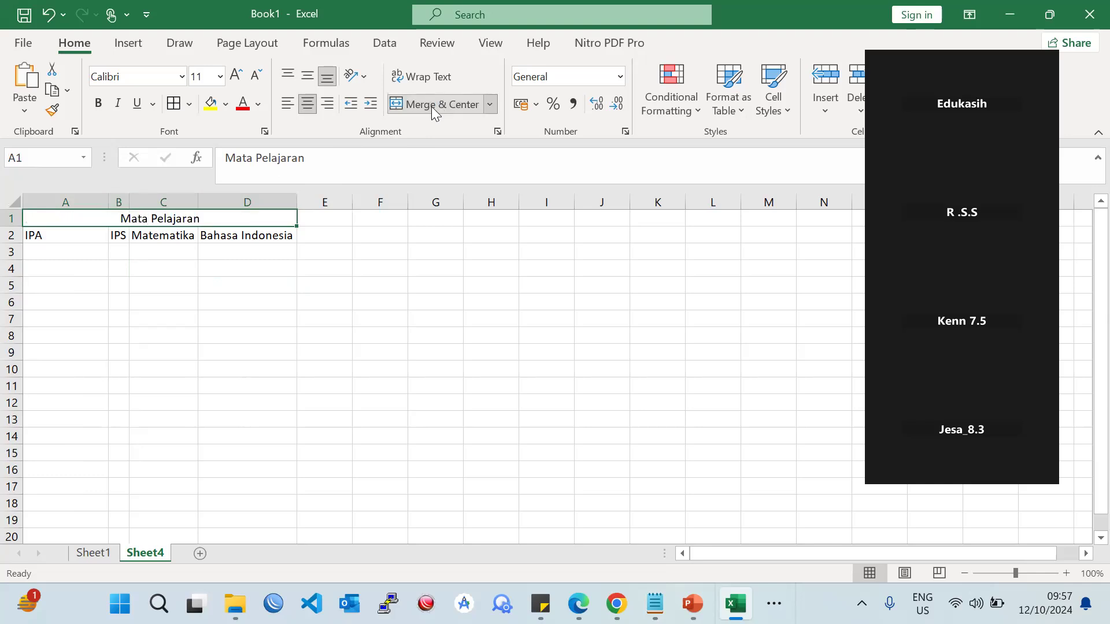
{"action": "left_click", "coordinate": [298, 281]}
{"action": "left_click", "coordinate": [70, 223]}
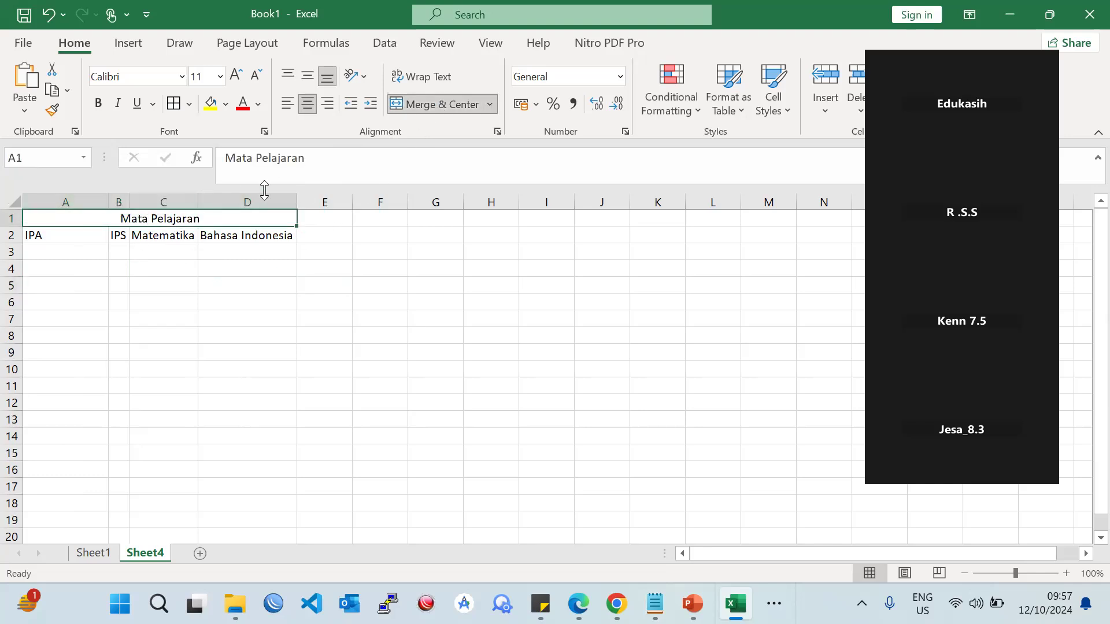
{"action": "left_click", "coordinate": [255, 231]}
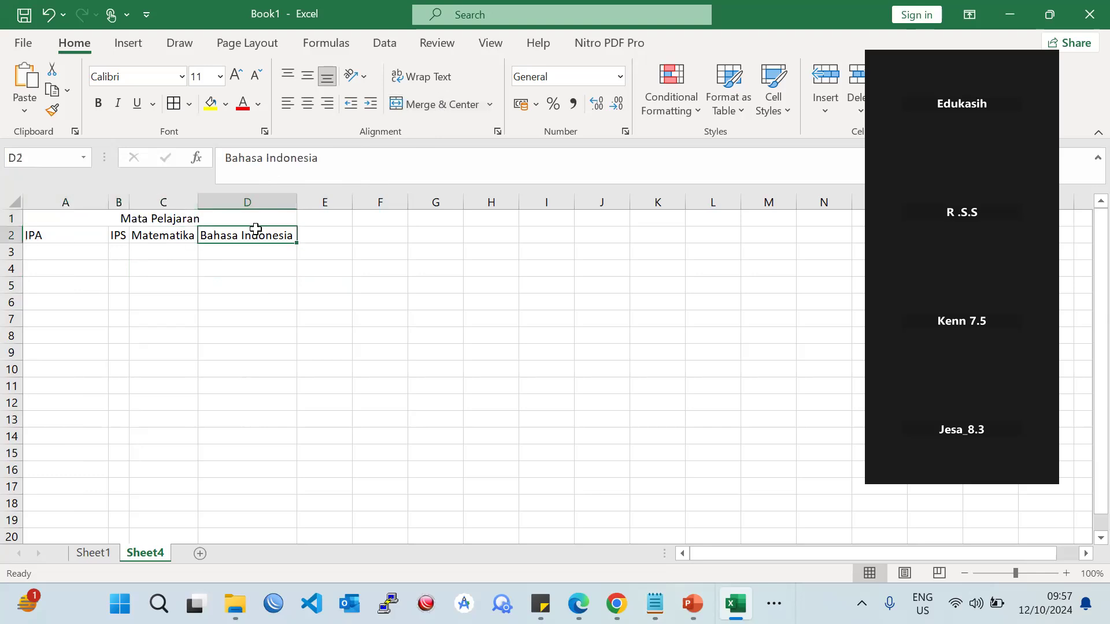
{"action": "left_click", "coordinate": [212, 220]}
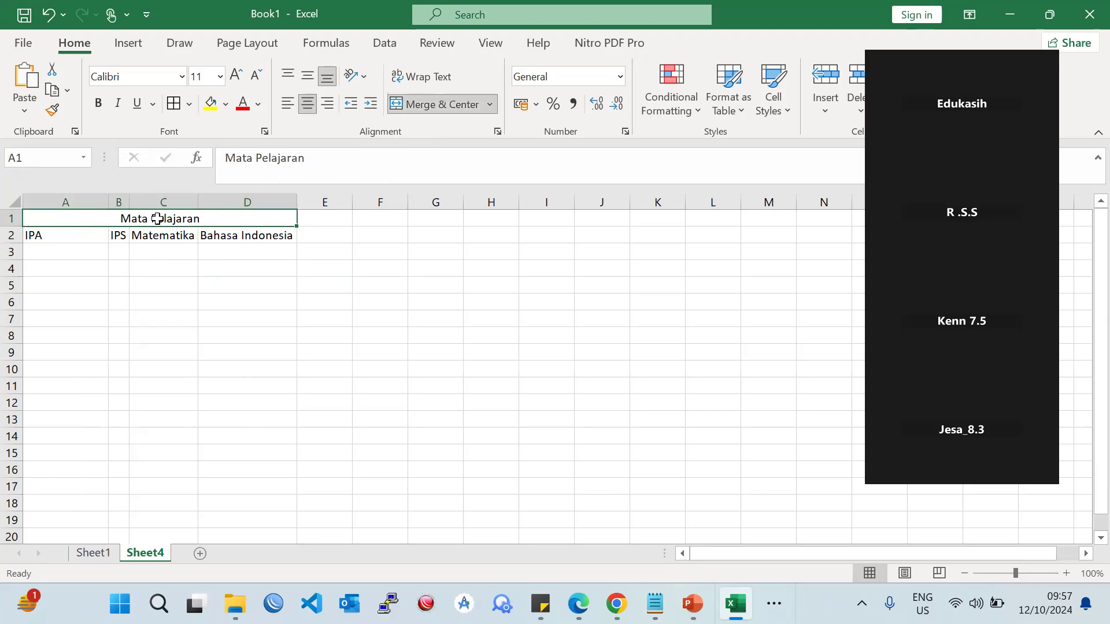
{"action": "left_click", "coordinate": [116, 264]}
{"action": "left_click", "coordinate": [93, 222]}
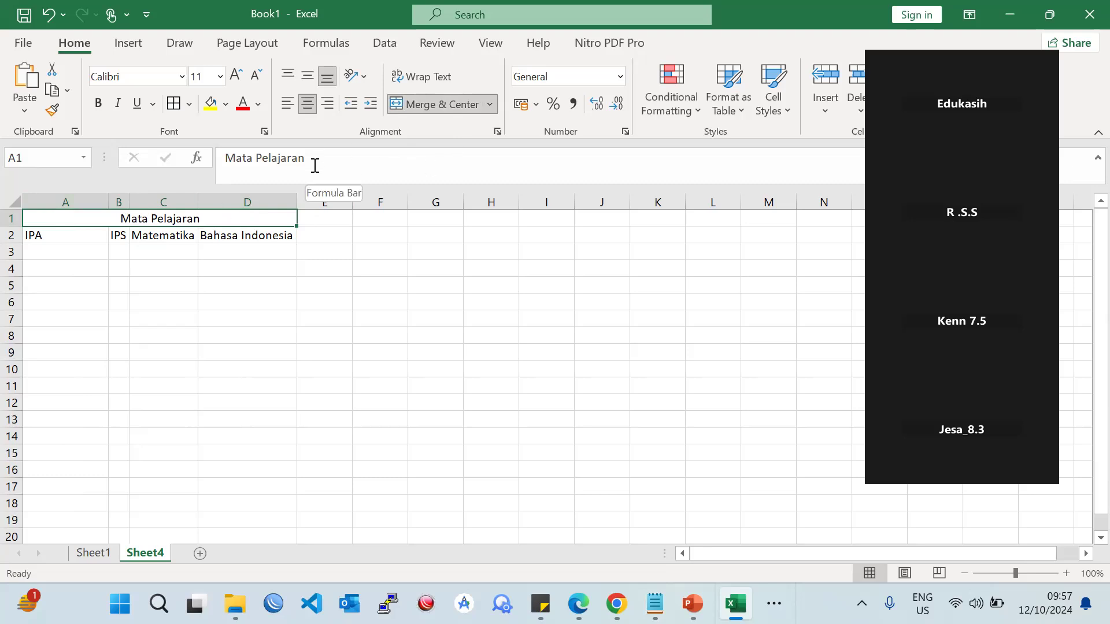
- Undo the A1:D1 merge, then glance at the PowerPoint Merge Center slide
{"action": "key", "text": "ctrl+z"}
{"action": "left_click", "coordinate": [391, 320]}
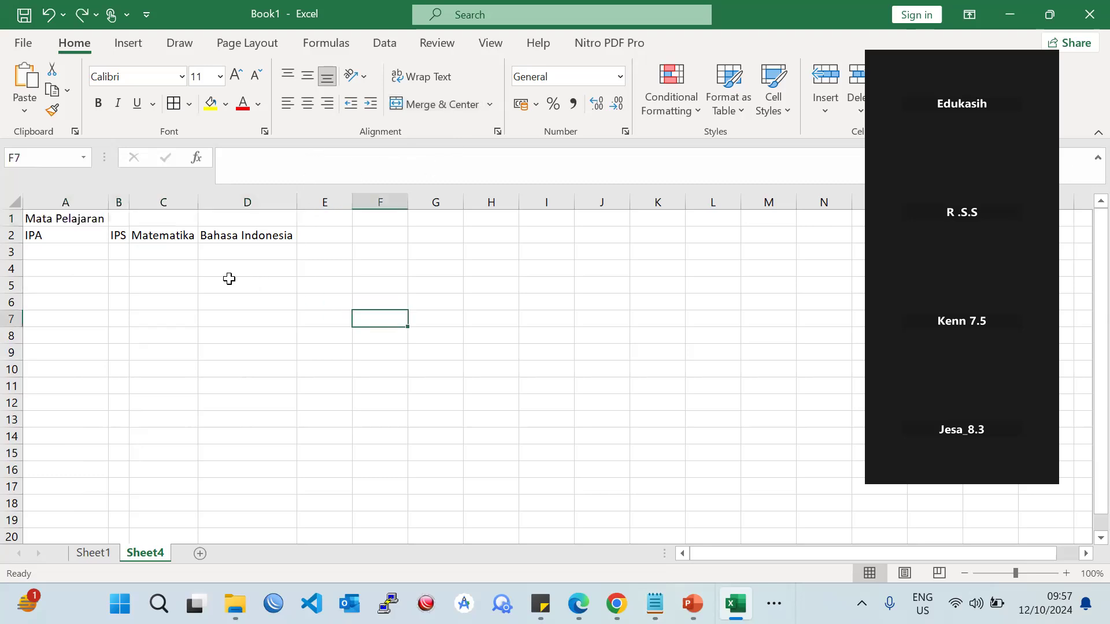
{"action": "left_click", "coordinate": [74, 229]}
{"action": "left_click_drag", "start_coordinate": [74, 229], "coordinate": [74, 220]}
{"action": "left_click", "coordinate": [231, 307]}
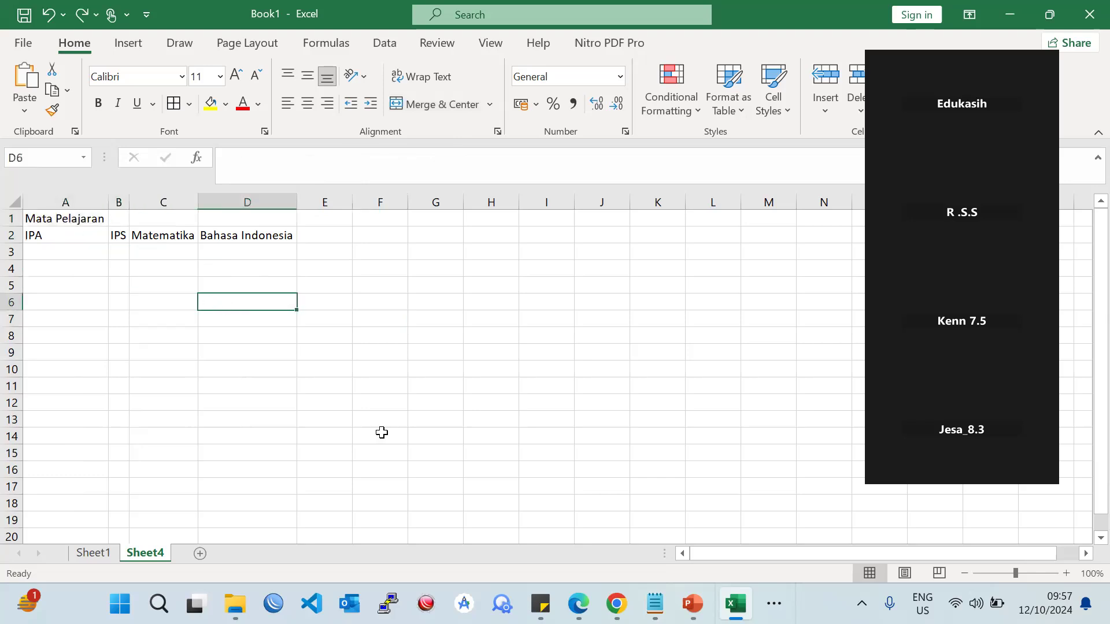
{"action": "key", "text": "alt+Tab"}
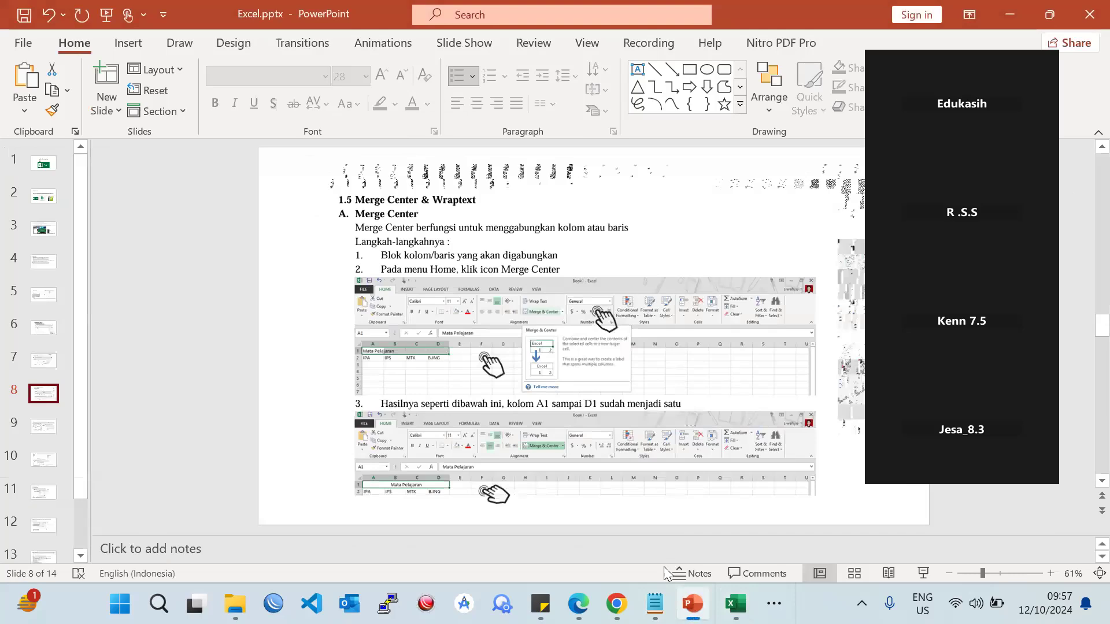
{"action": "left_click", "coordinate": [692, 604]}
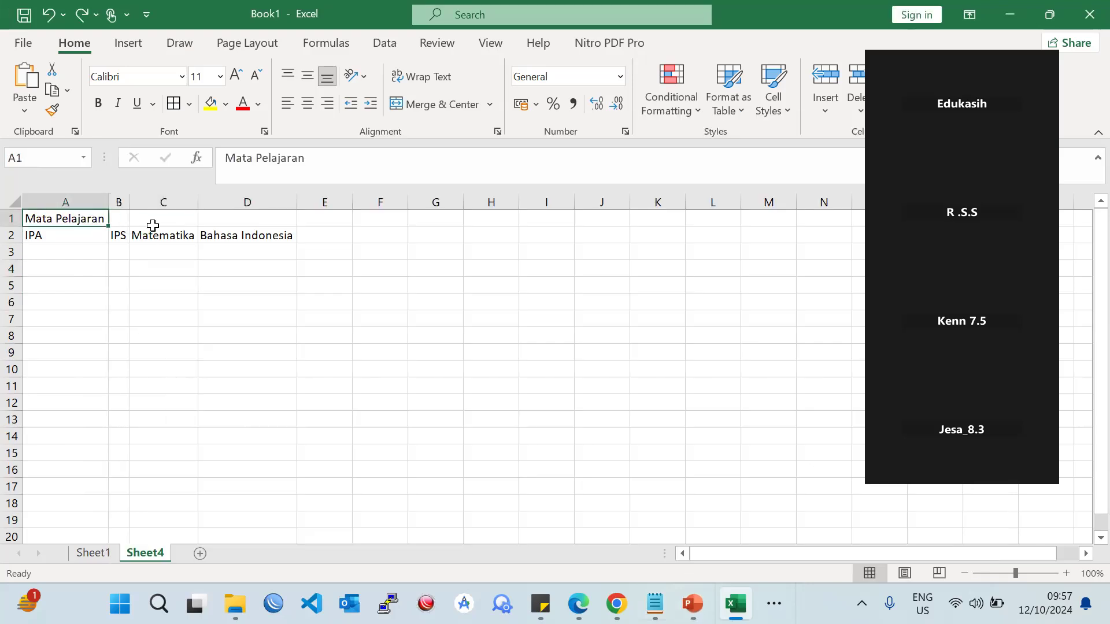
- Merge and centre Mata Pelajaran across A1:D1, then narrow column A to fit IPA
{"action": "left_click_drag", "start_coordinate": [152, 226], "coordinate": [247, 224]}
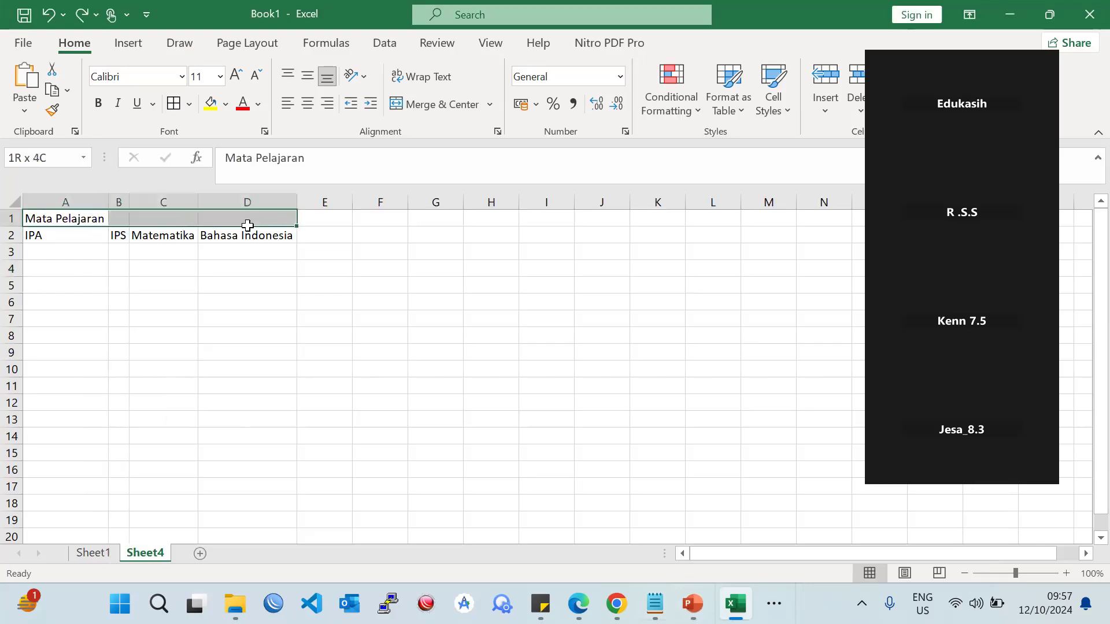
{"action": "left_click", "coordinate": [210, 286]}
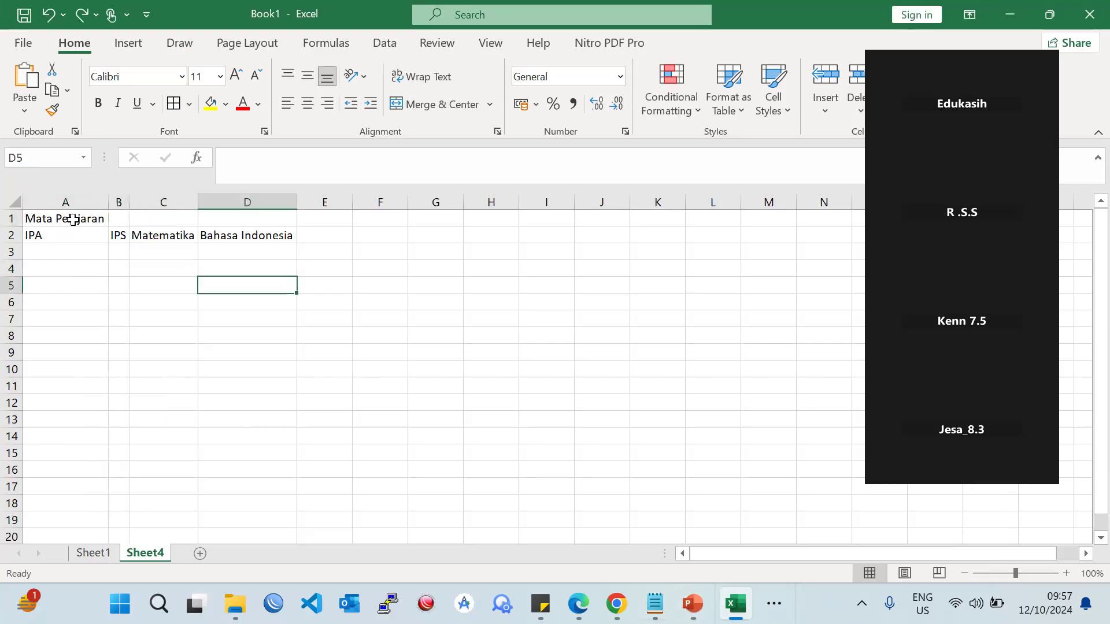
{"action": "left_click", "coordinate": [72, 220]}
{"action": "left_click_drag", "start_coordinate": [72, 220], "coordinate": [260, 217]}
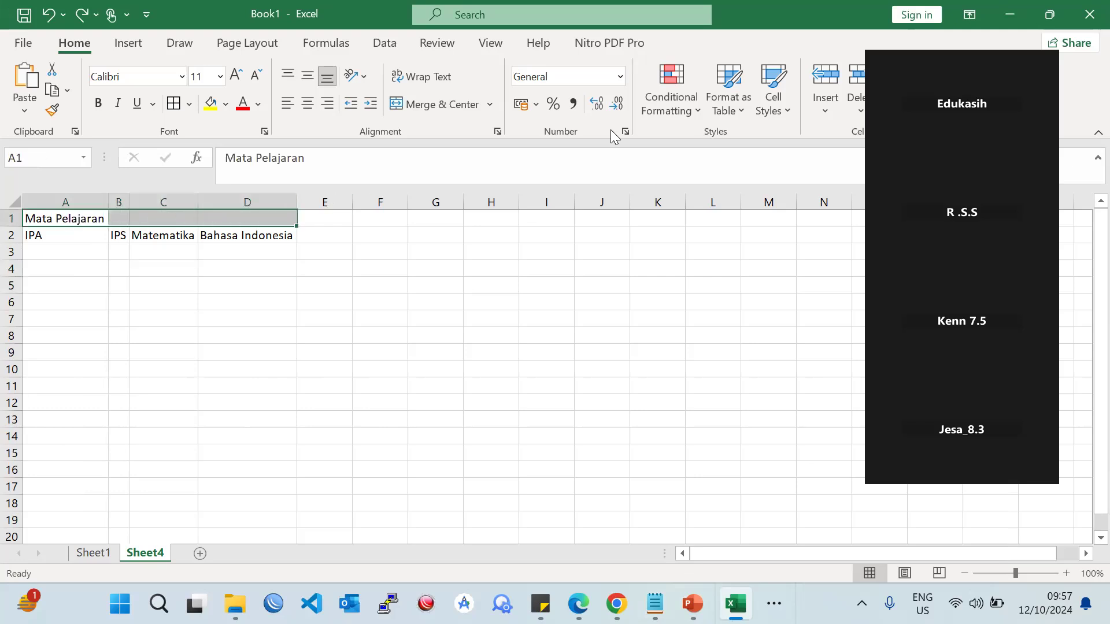
{"action": "left_click", "coordinate": [489, 105]}
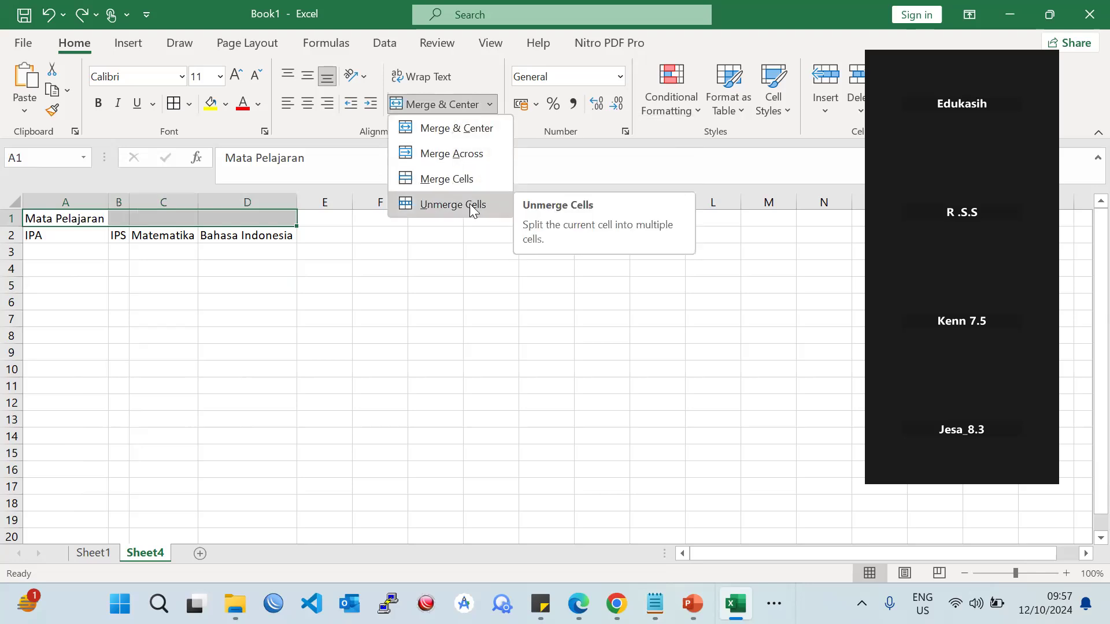
{"action": "left_click", "coordinate": [469, 69]}
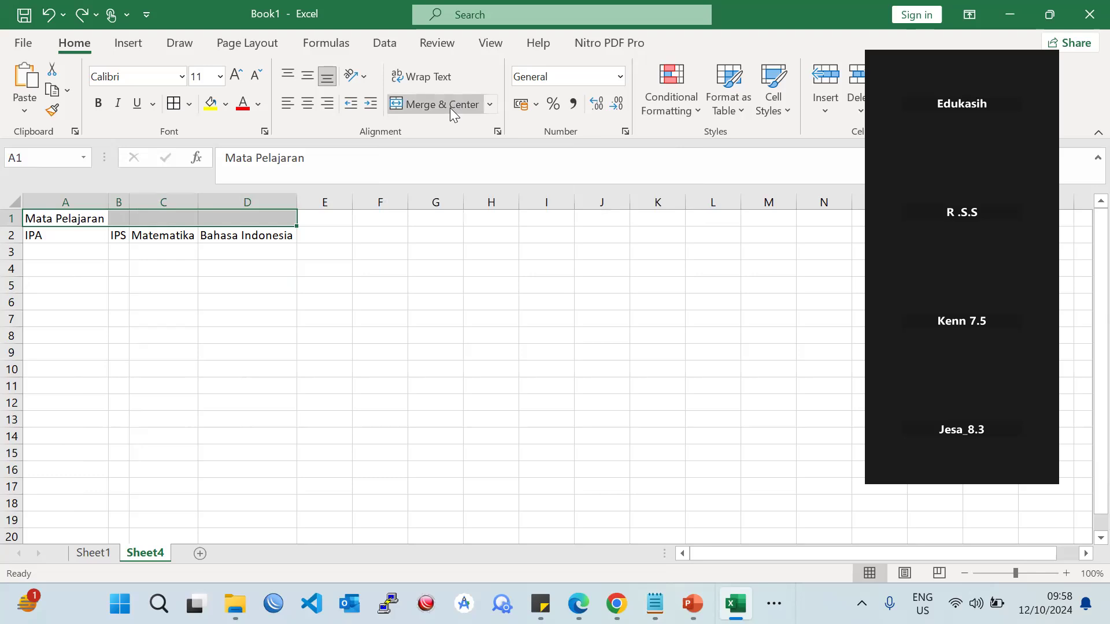
{"action": "left_click", "coordinate": [449, 107]}
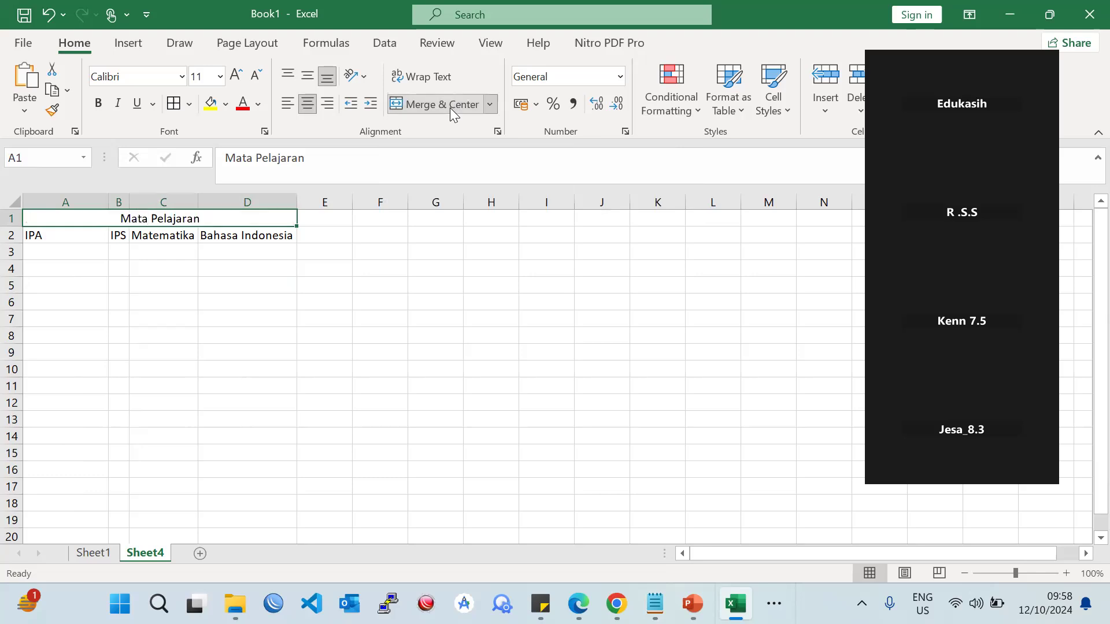
{"action": "left_click", "coordinate": [205, 281]}
{"action": "mouse_move", "coordinate": [108, 208]}
{"action": "left_mouse_down"}
{"action": "mouse_move", "coordinate": [51, 210]}
{"action": "mouse_move", "coordinate": [90, 203]}
{"action": "left_mouse_up"}
{"action": "left_click", "coordinate": [192, 224]}
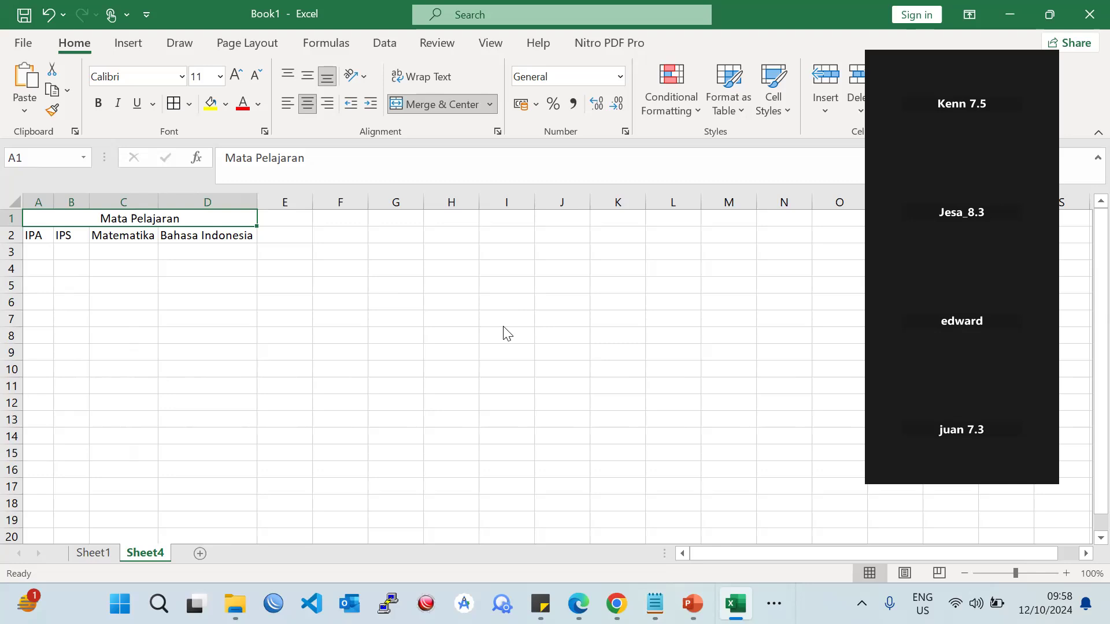
- Widen column B slightly so IPS clears Matematika, then select D3
{"action": "left_click", "coordinate": [462, 409]}
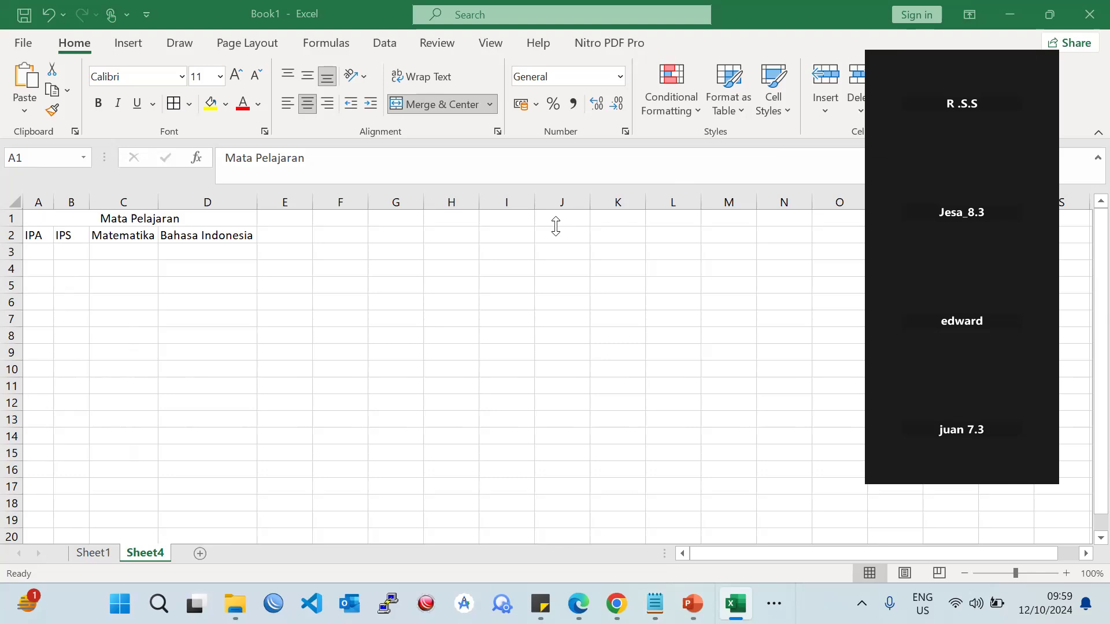
{"action": "left_click", "coordinate": [222, 263]}
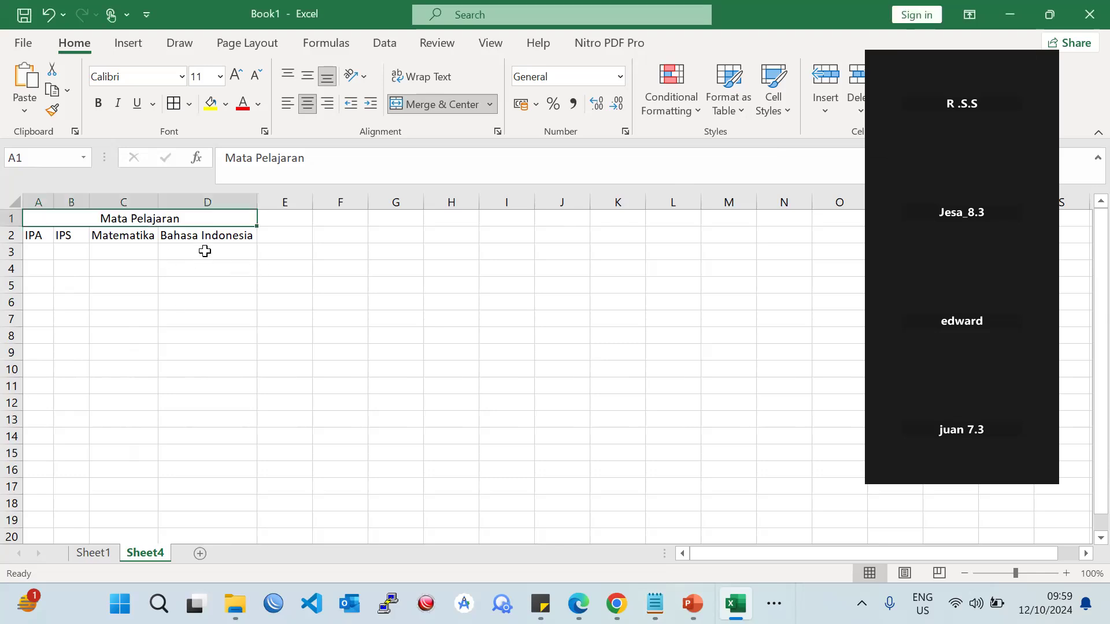
{"action": "left_click", "coordinate": [204, 251]}
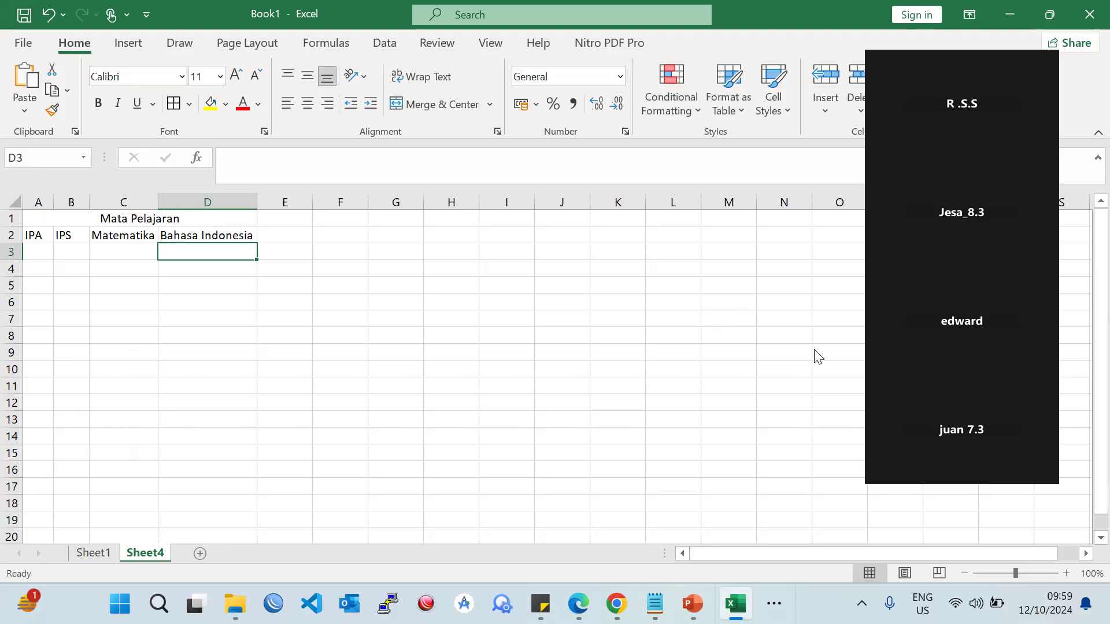
- Select A1:D3 and then E3, and bring up PowerPoint's slide 8 Merge Center instructions
{"action": "scroll", "coordinate": [839, 352], "scroll_direction": "down", "scroll_amount": 1}
{"action": "scroll", "coordinate": [431, 240], "scroll_direction": "up", "scroll_amount": 1}
{"action": "left_click_drag", "start_coordinate": [54, 225], "coordinate": [107, 260]}
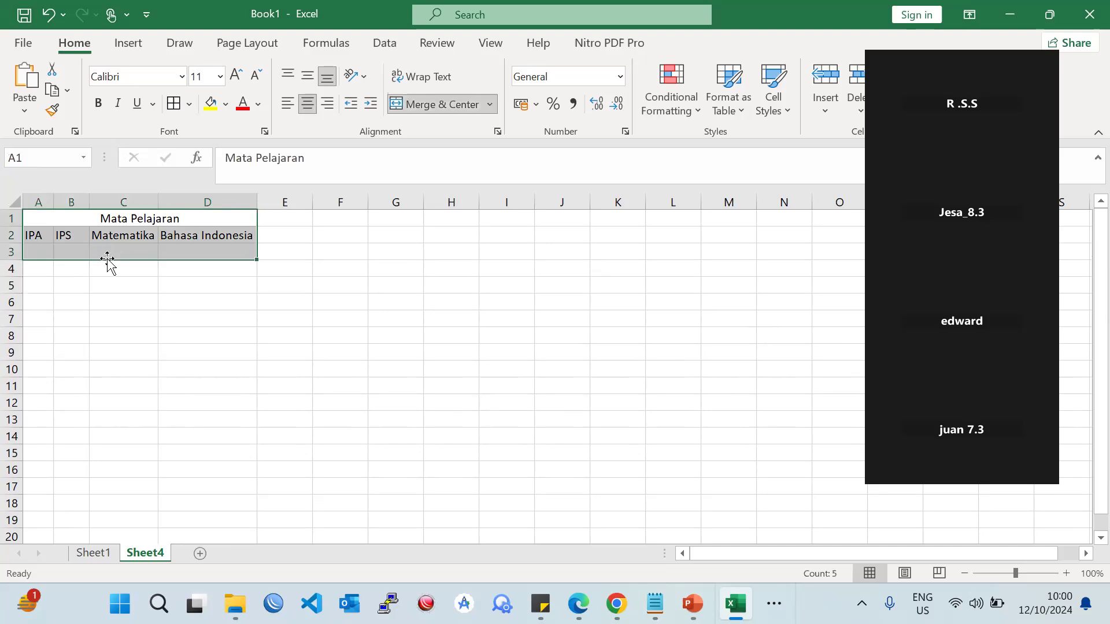
{"action": "left_click", "coordinate": [107, 258]}
{"action": "left_click", "coordinate": [261, 256]}
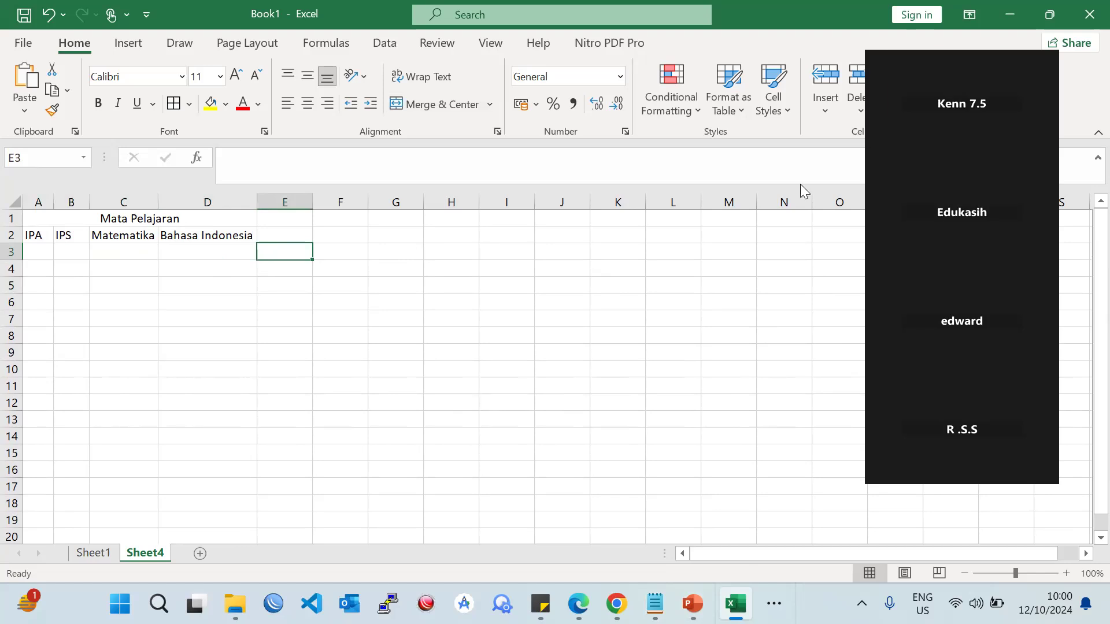
{"action": "left_click", "coordinate": [692, 604]}
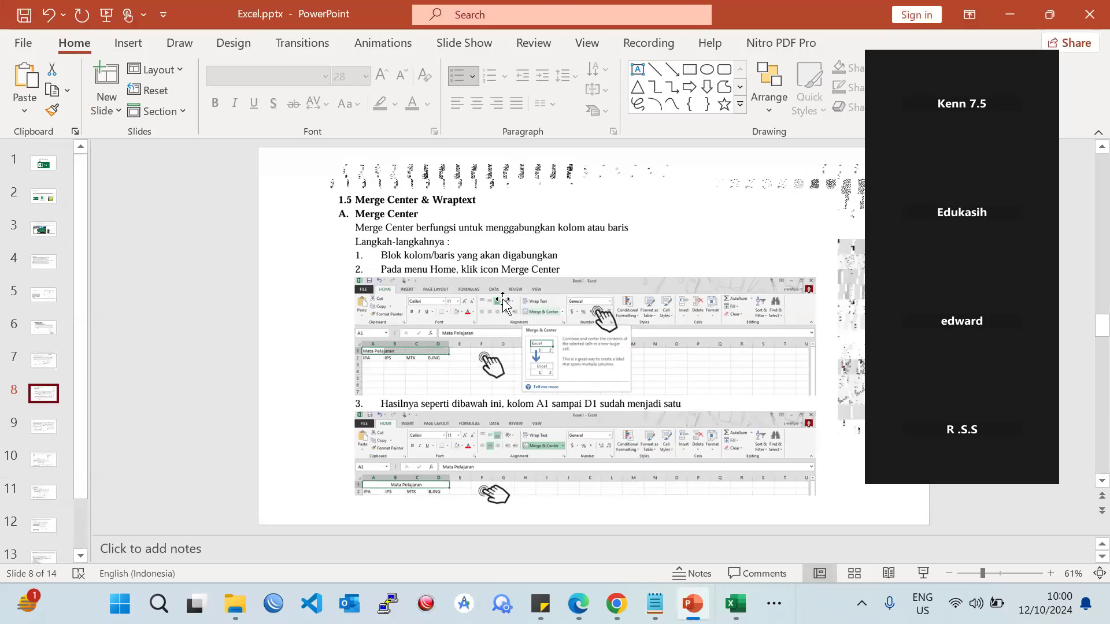
- Review PowerPoint's slide 9 Wraptext instructions, then switch back to the Book1 workbook
{"action": "left_click", "coordinate": [58, 428]}
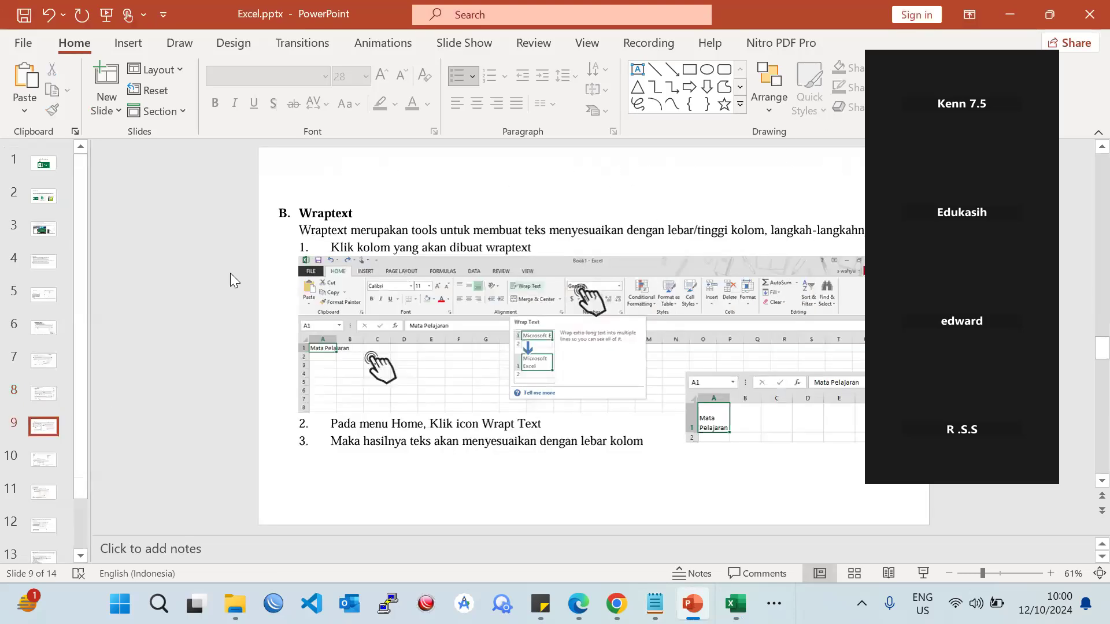
{"action": "left_click", "coordinate": [46, 390]}
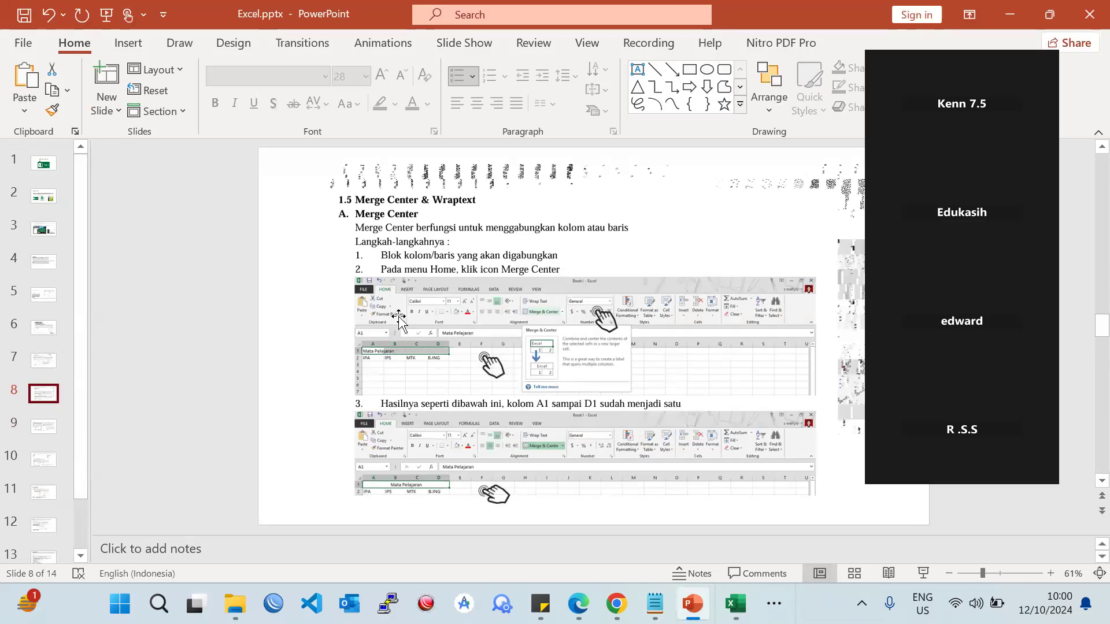
{"action": "left_click", "coordinate": [48, 432]}
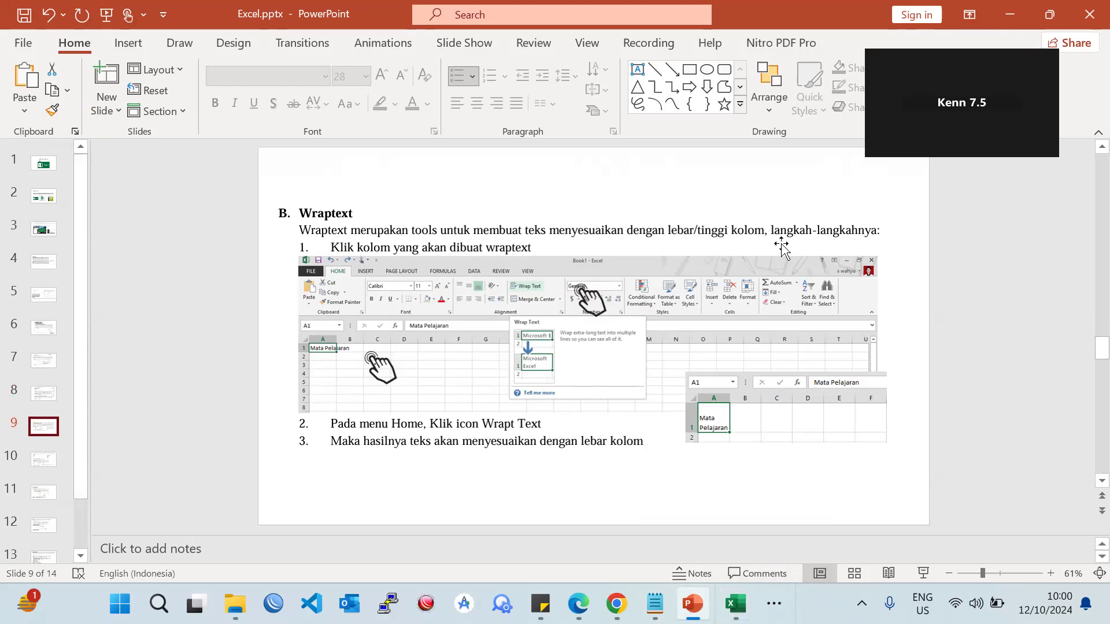
{"action": "mouse_move", "coordinate": [735, 604]}
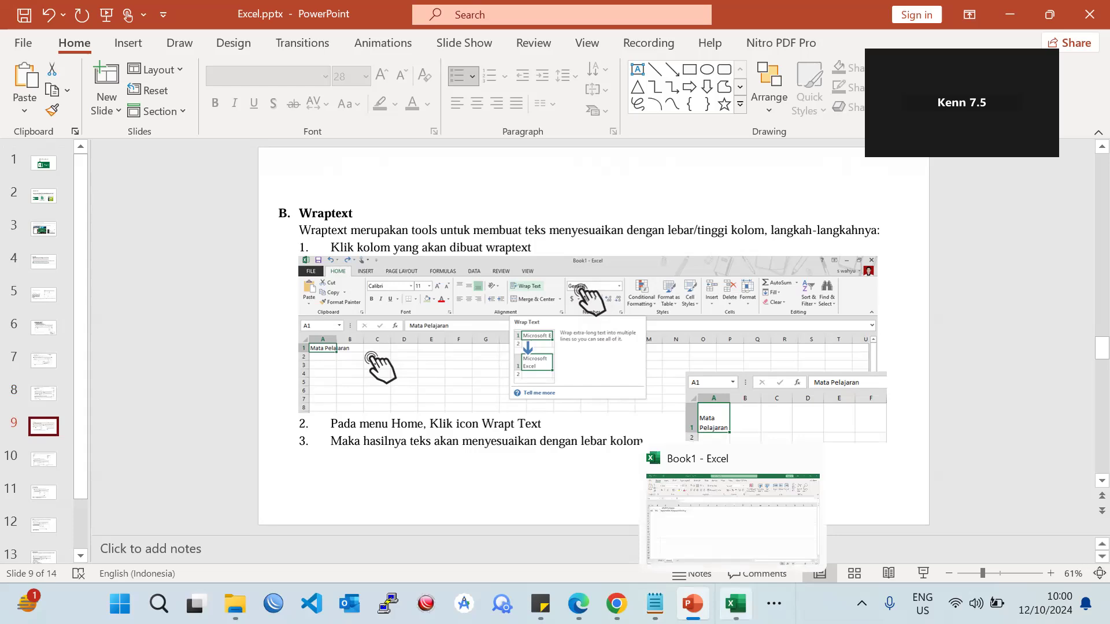
{"action": "left_click", "coordinate": [736, 604]}
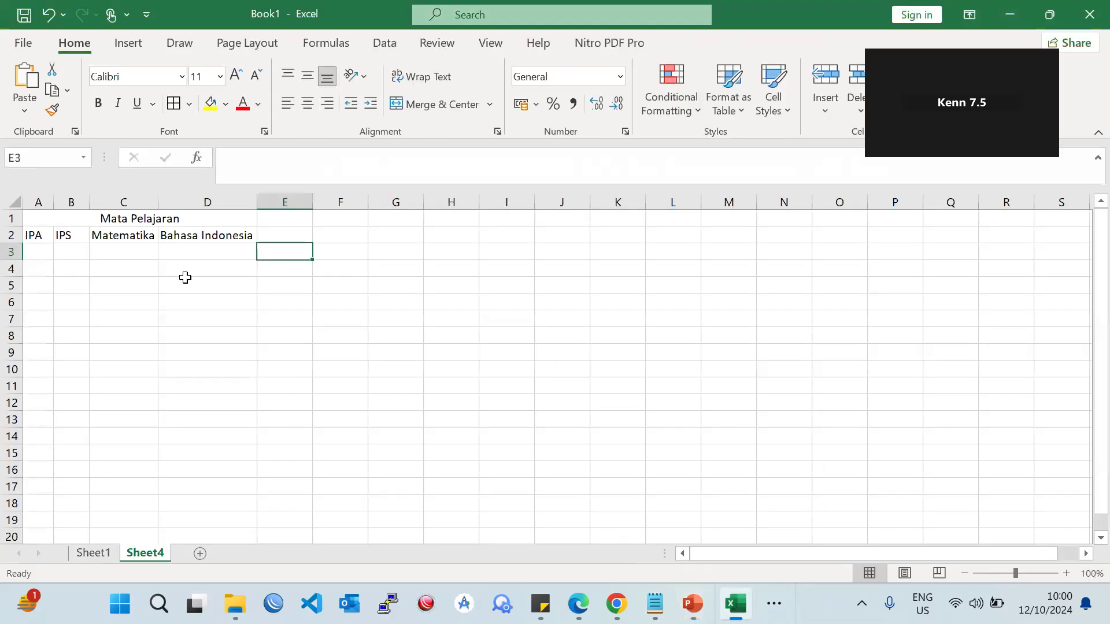
- Unmerge the Mata Pelajaran heading so it sits alone in A1, checking B1 and B4
{"action": "left_click", "coordinate": [169, 223]}
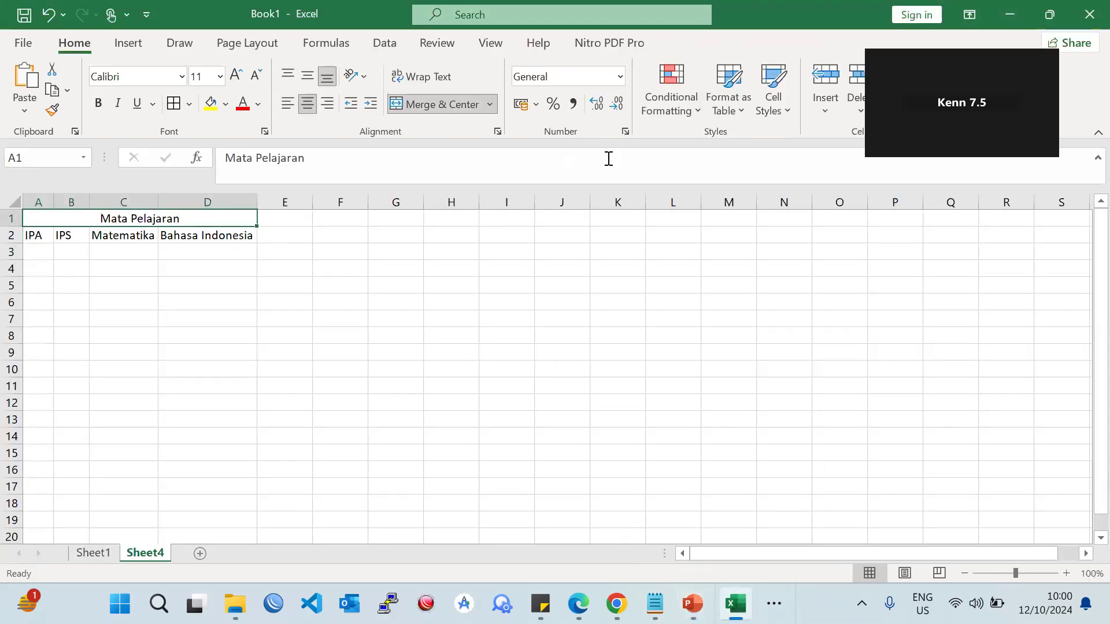
{"action": "left_click", "coordinate": [431, 107]}
{"action": "left_click", "coordinate": [214, 297]}
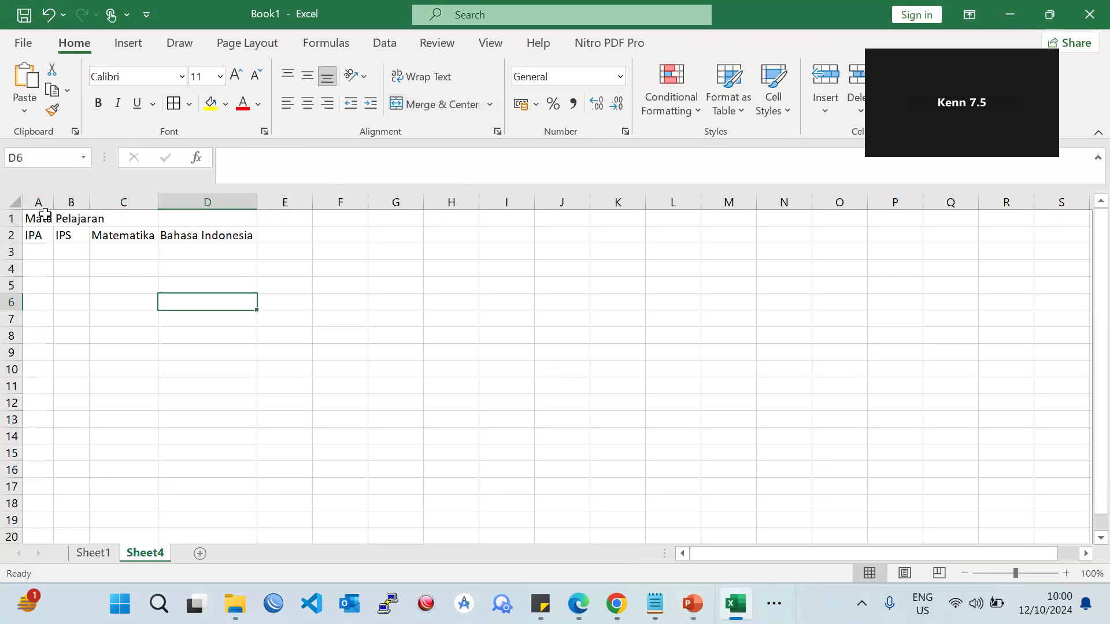
{"action": "left_click", "coordinate": [45, 217]}
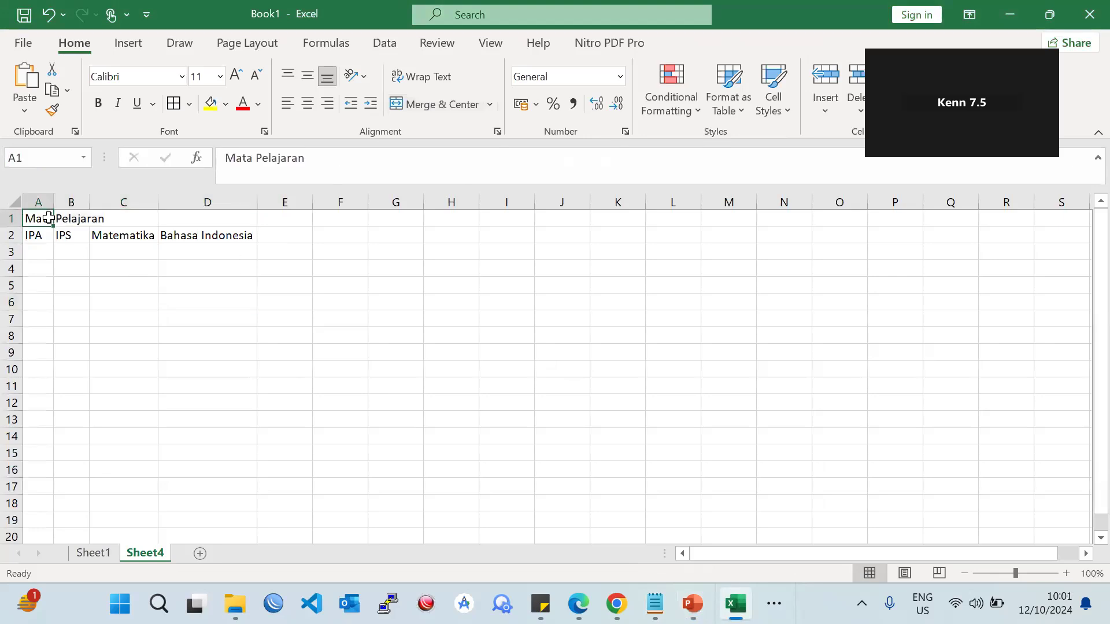
{"action": "left_click", "coordinate": [78, 217]}
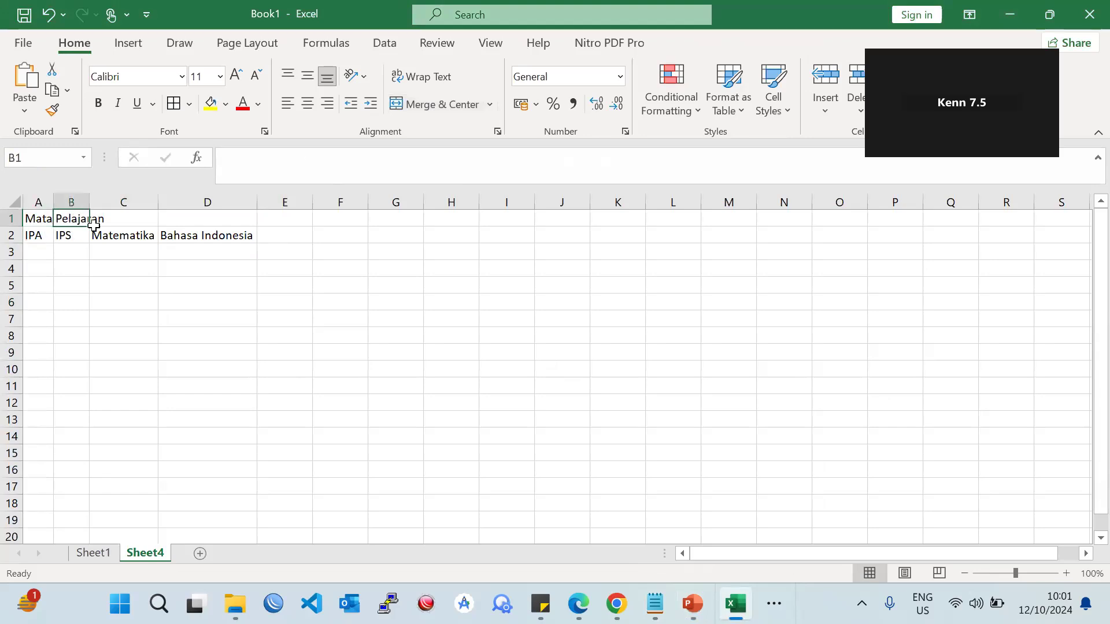
{"action": "left_click", "coordinate": [39, 216]}
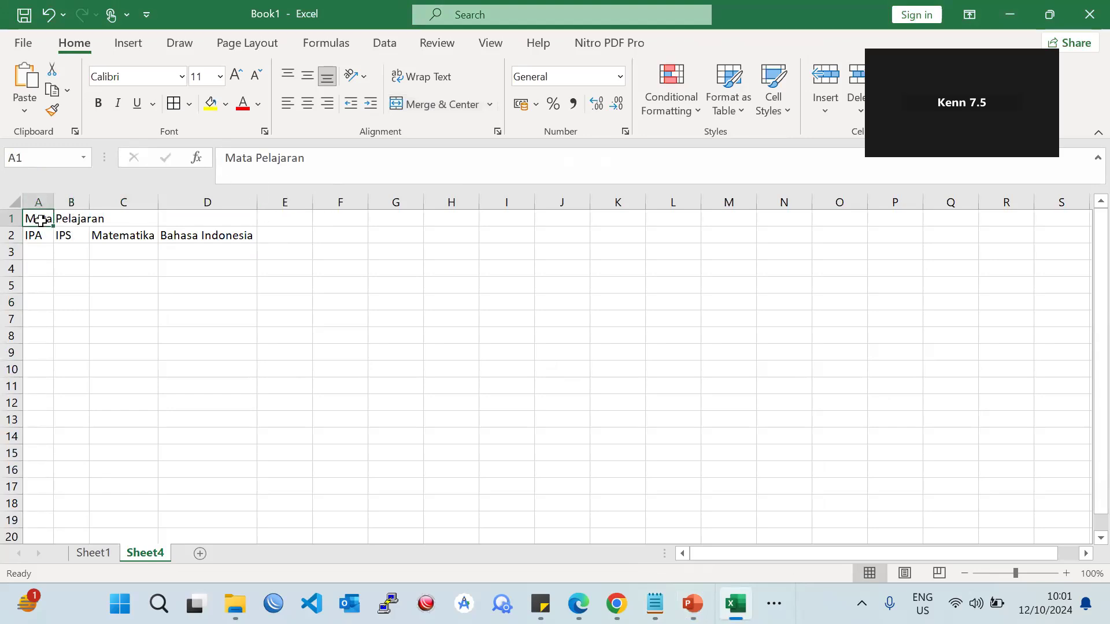
{"action": "left_click", "coordinate": [43, 158]}
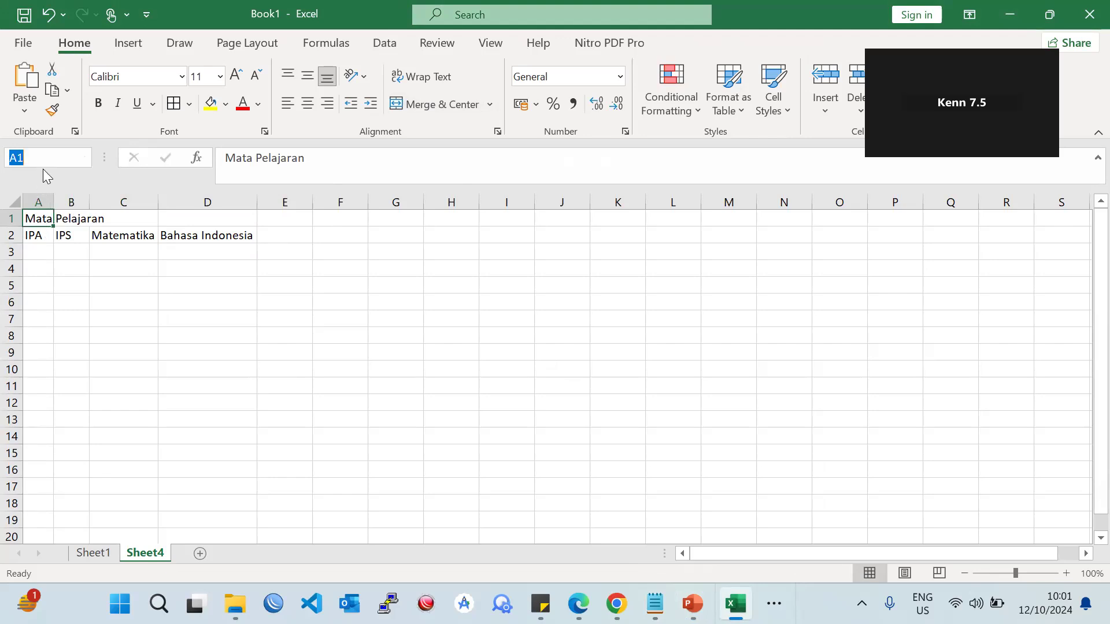
{"action": "type", "text": "B4"}
{"action": "key", "text": "Return"}
{"action": "left_click", "coordinate": [42, 219]}
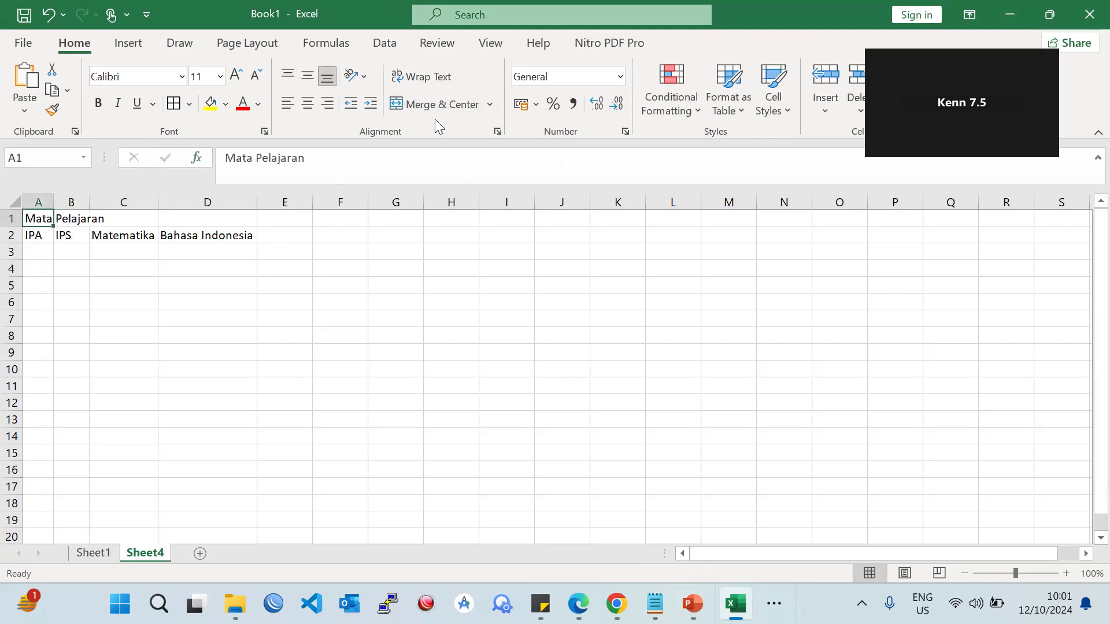
- Try Wrap Text on A1 with a wider column A, then remove it and narrow column A
{"action": "left_click", "coordinate": [423, 81]}
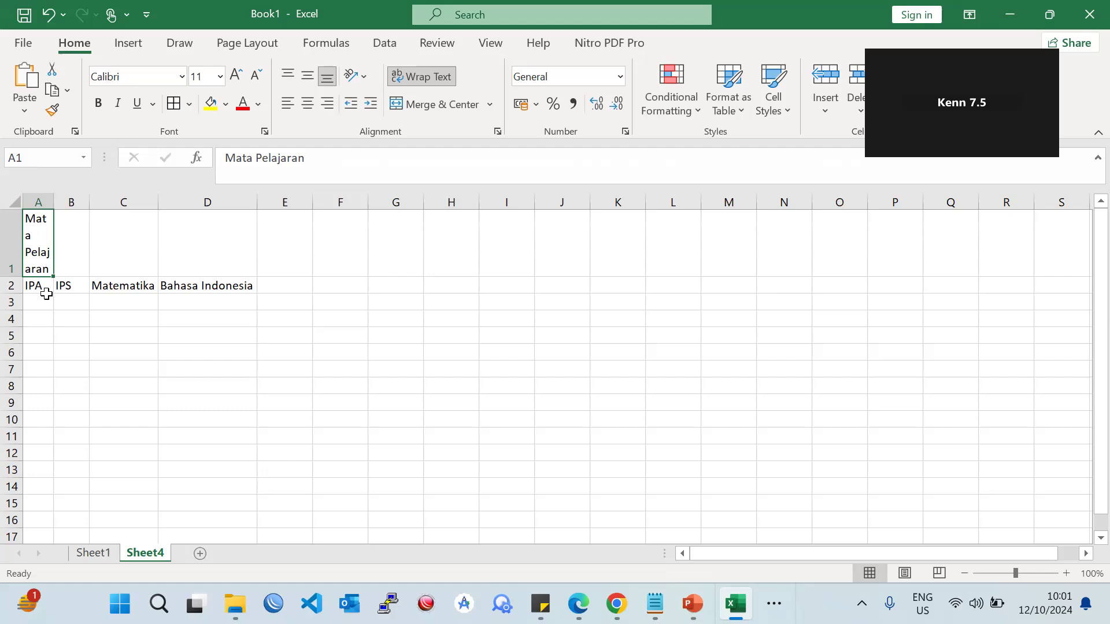
{"action": "left_click_drag", "start_coordinate": [53, 197], "coordinate": [77, 220]}
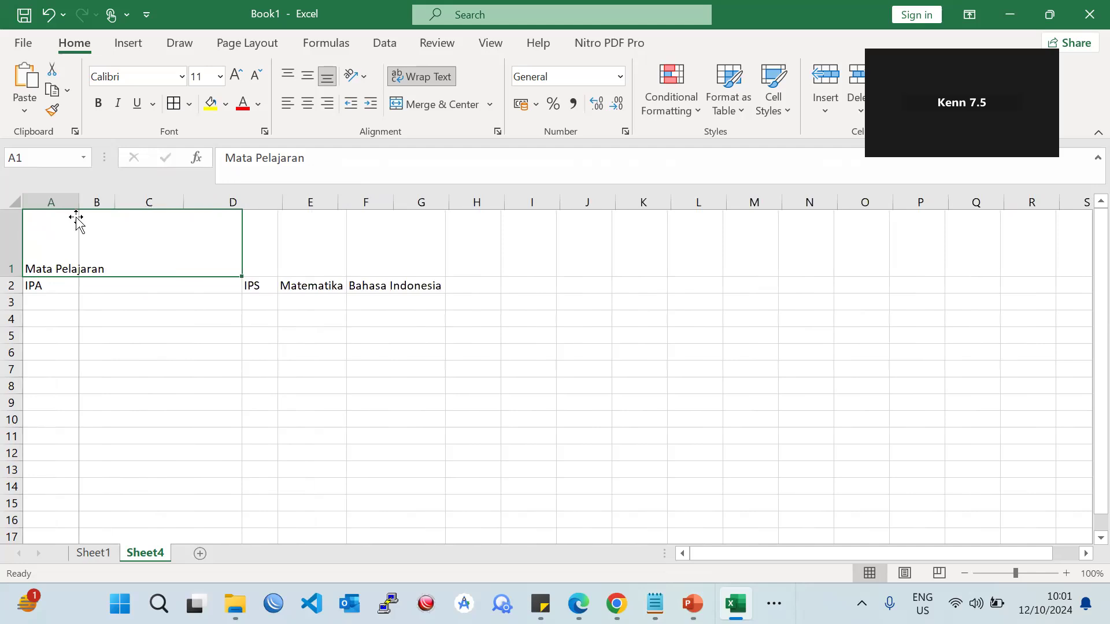
{"action": "left_click", "coordinate": [416, 76]}
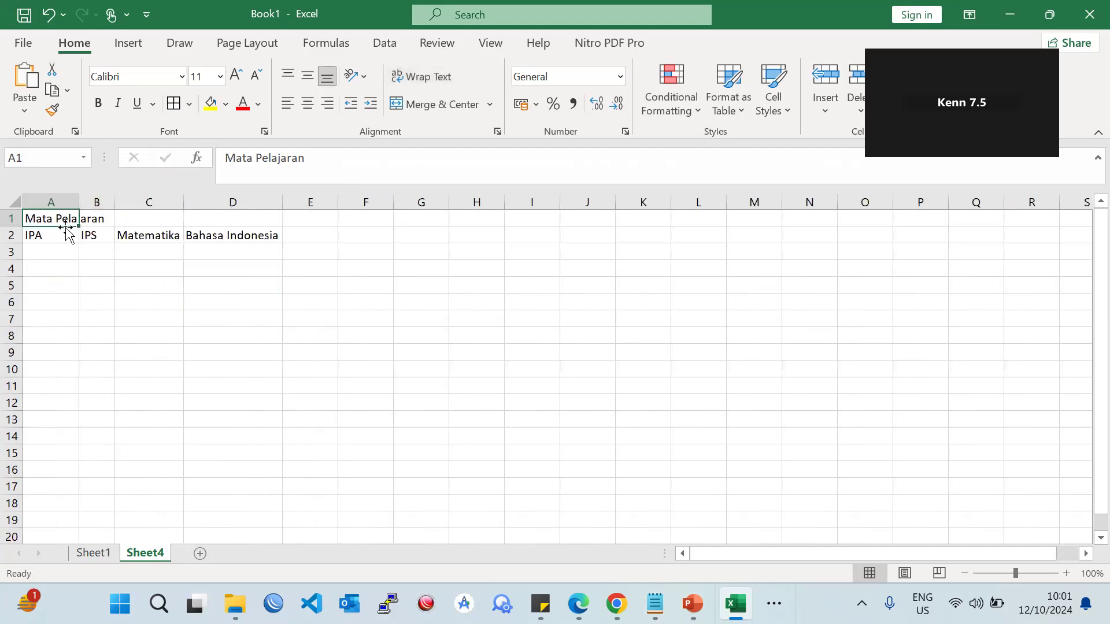
{"action": "left_click_drag", "start_coordinate": [82, 198], "coordinate": [42, 198]}
{"action": "left_click", "coordinate": [78, 311]}
{"action": "left_click", "coordinate": [34, 219]}
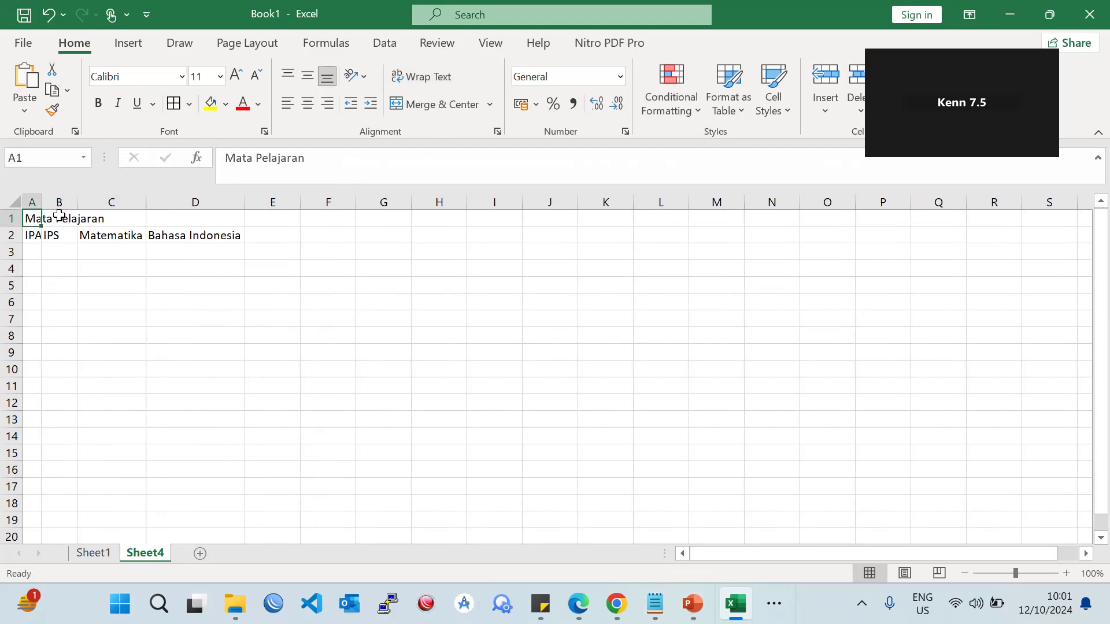
{"action": "left_click", "coordinate": [59, 215]}
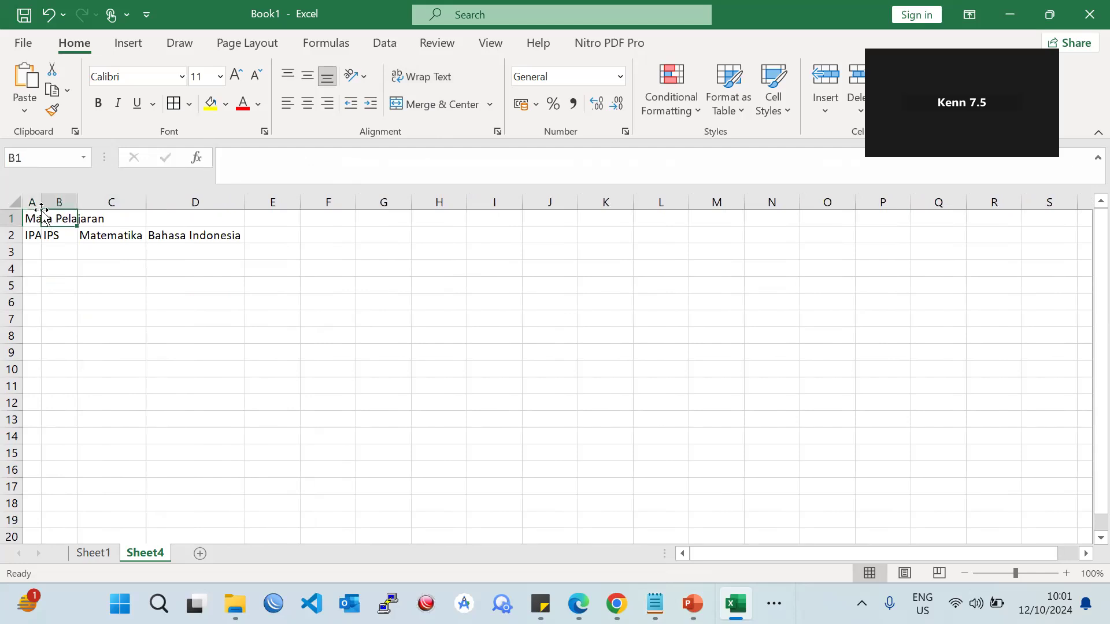
{"action": "left_click", "coordinate": [81, 315]}
{"action": "left_click", "coordinate": [39, 218]}
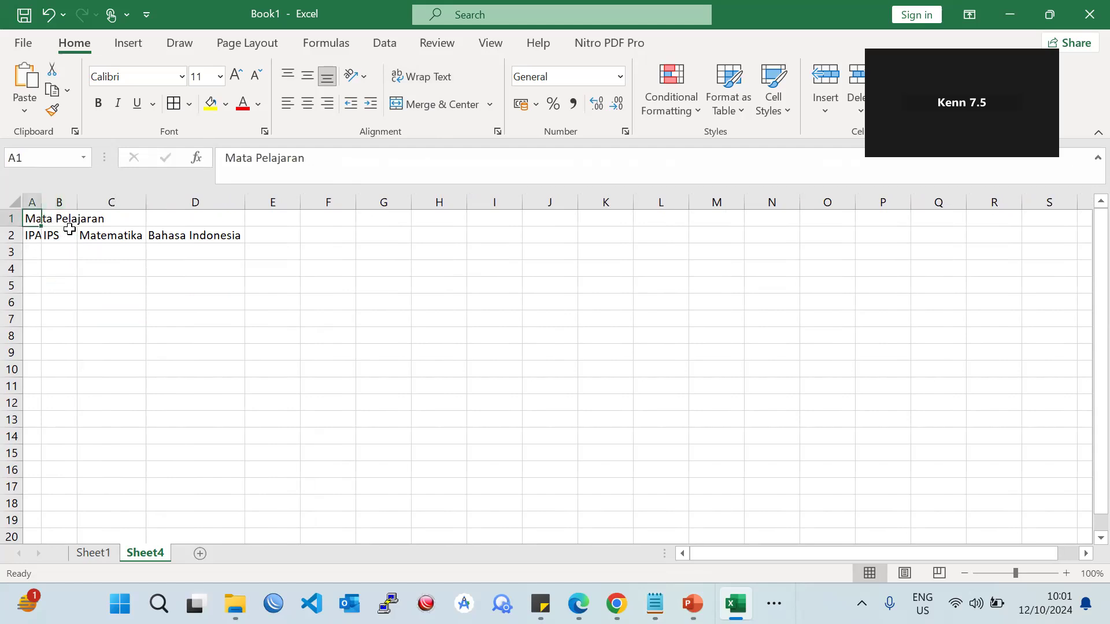
{"action": "left_click", "coordinate": [14, 202]}
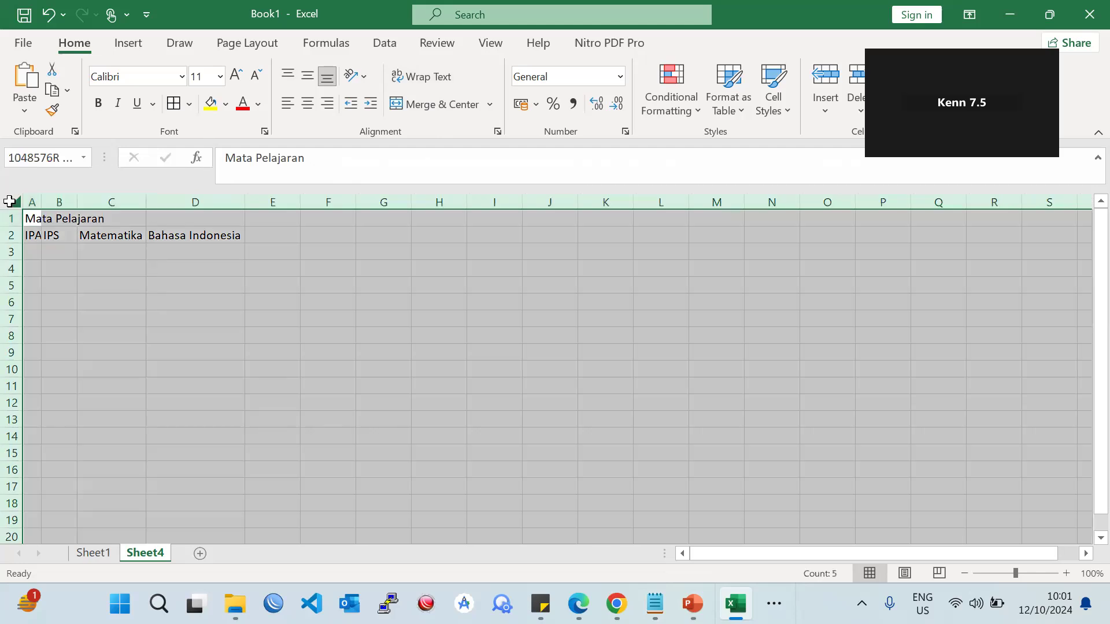
- AutoFit all column widths and apply Wrap Text to A1
{"action": "left_click", "coordinate": [49, 265]}
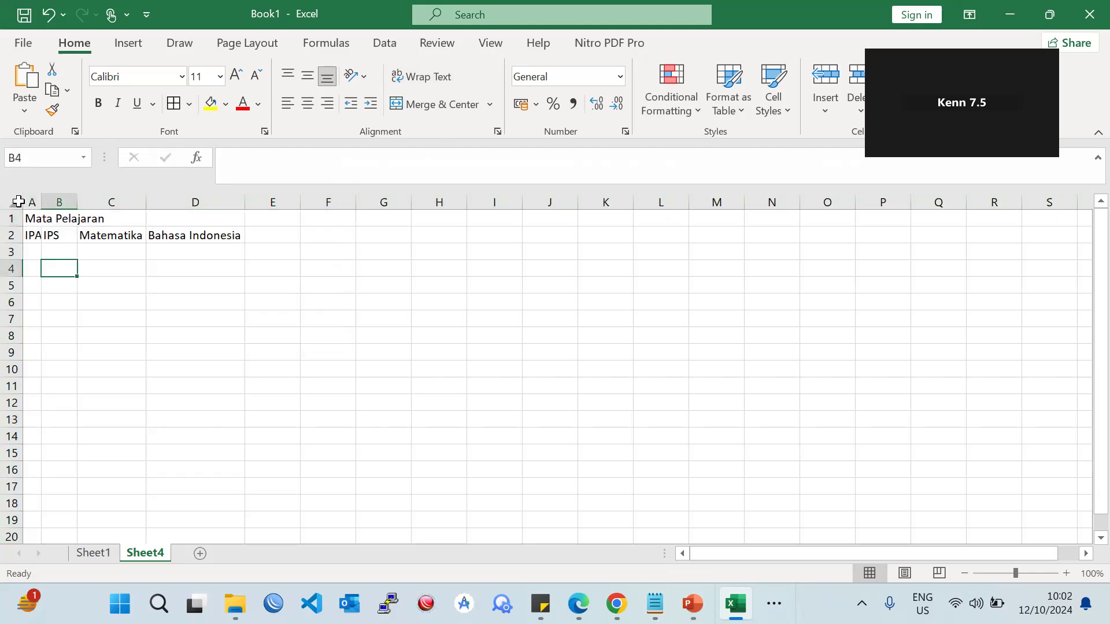
{"action": "left_click", "coordinate": [14, 202]}
{"action": "double_click", "coordinate": [42, 198]}
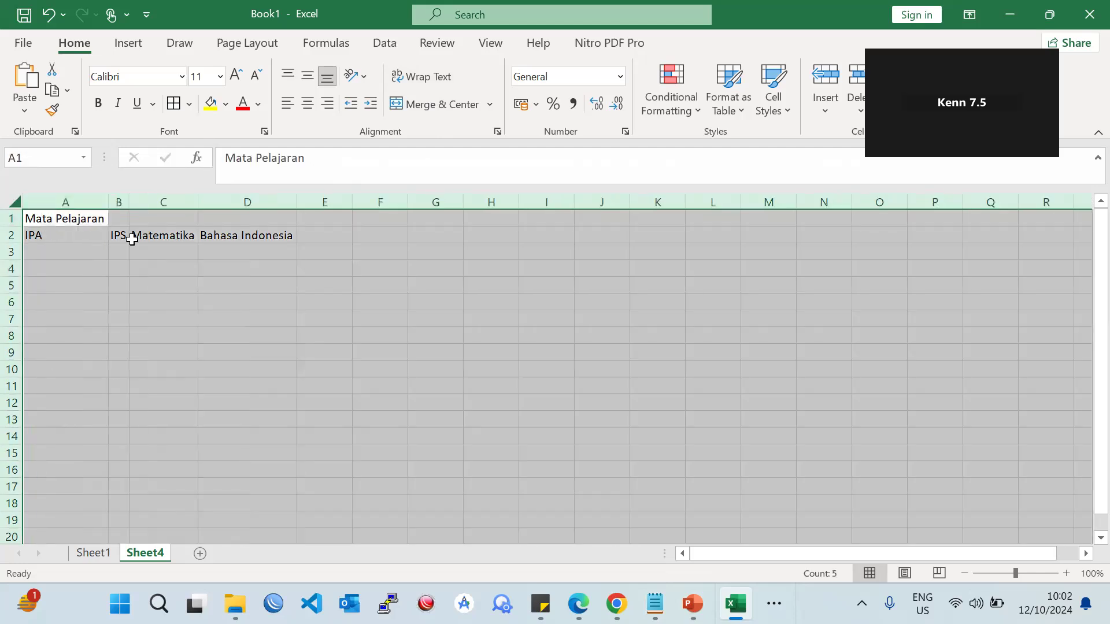
{"action": "left_click", "coordinate": [113, 236]}
{"action": "left_click", "coordinate": [87, 217]}
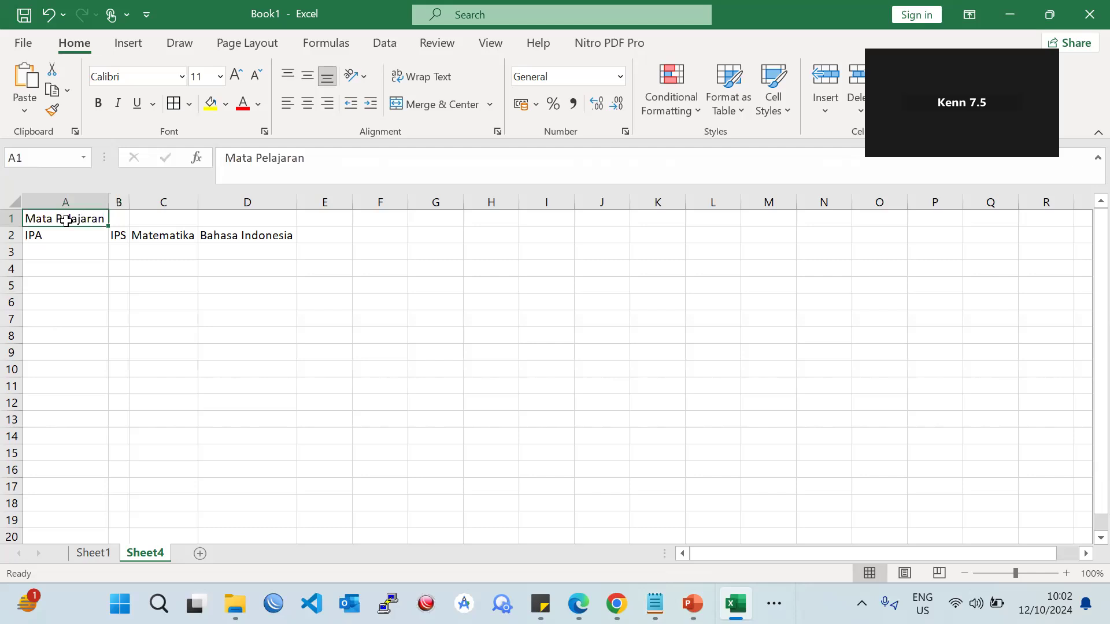
{"action": "left_click", "coordinate": [424, 80]}
- Resize column A and row 1 so Mata Pelajaran fits on one line, then return to PowerPoint
{"action": "left_click_drag", "start_coordinate": [110, 199], "coordinate": [46, 194]}
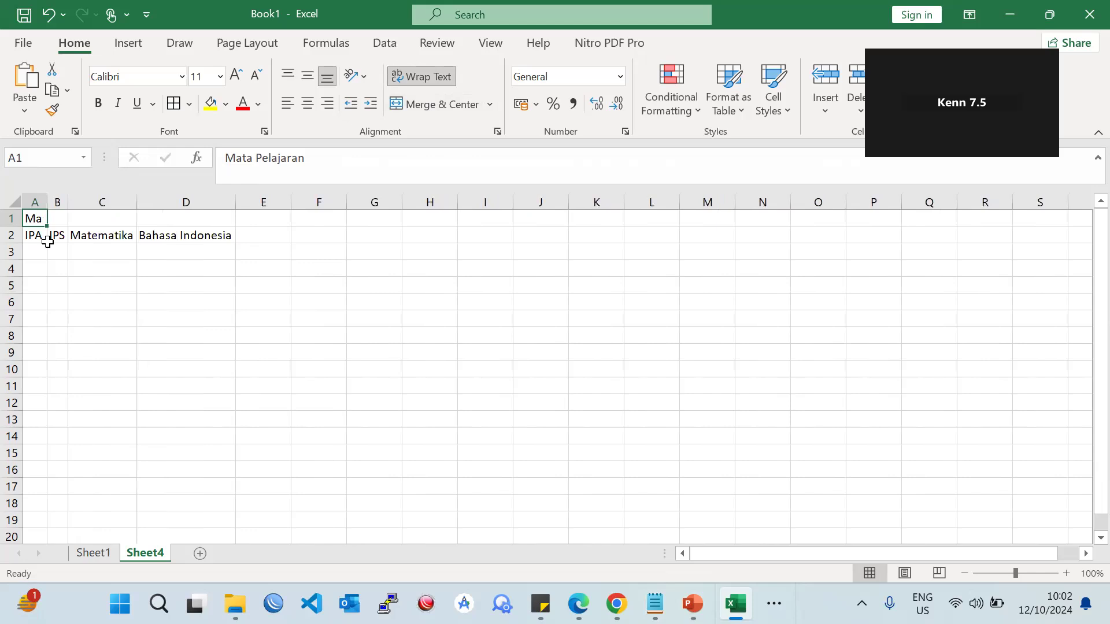
{"action": "left_click", "coordinate": [65, 284]}
{"action": "left_click", "coordinate": [36, 220]}
{"action": "double_click", "coordinate": [12, 226]}
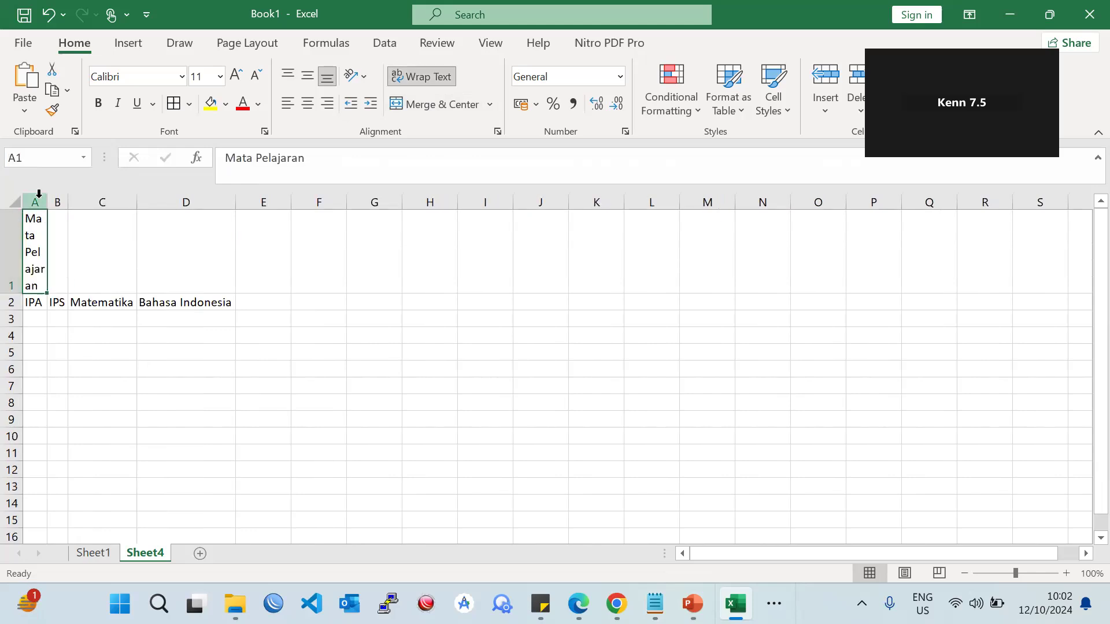
{"action": "left_click_drag", "start_coordinate": [44, 201], "coordinate": [158, 201]}
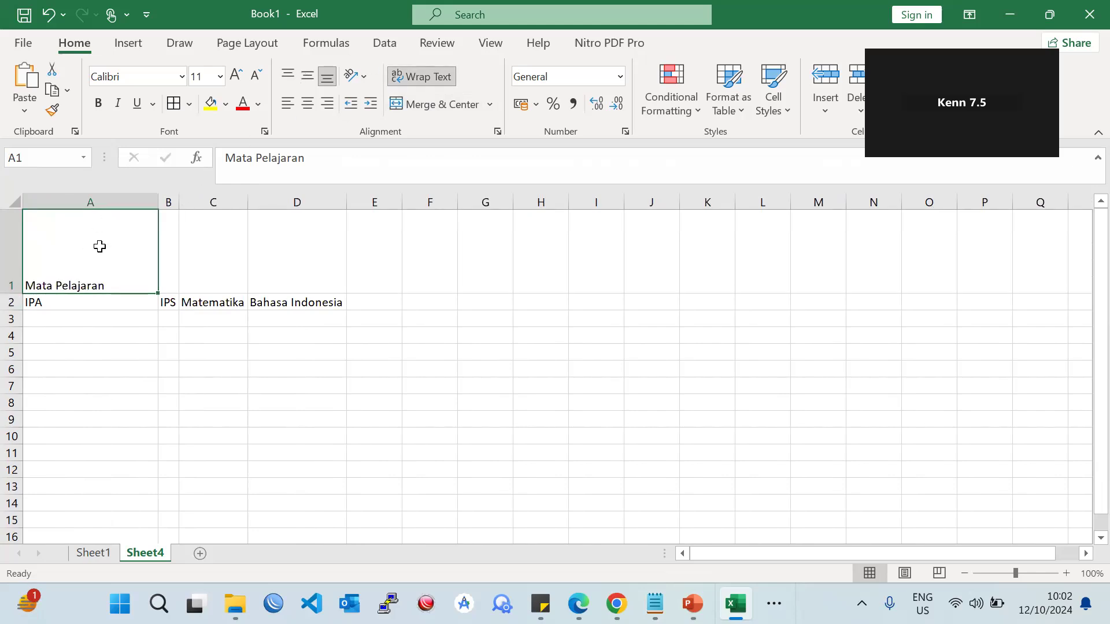
{"action": "double_click", "coordinate": [153, 202]}
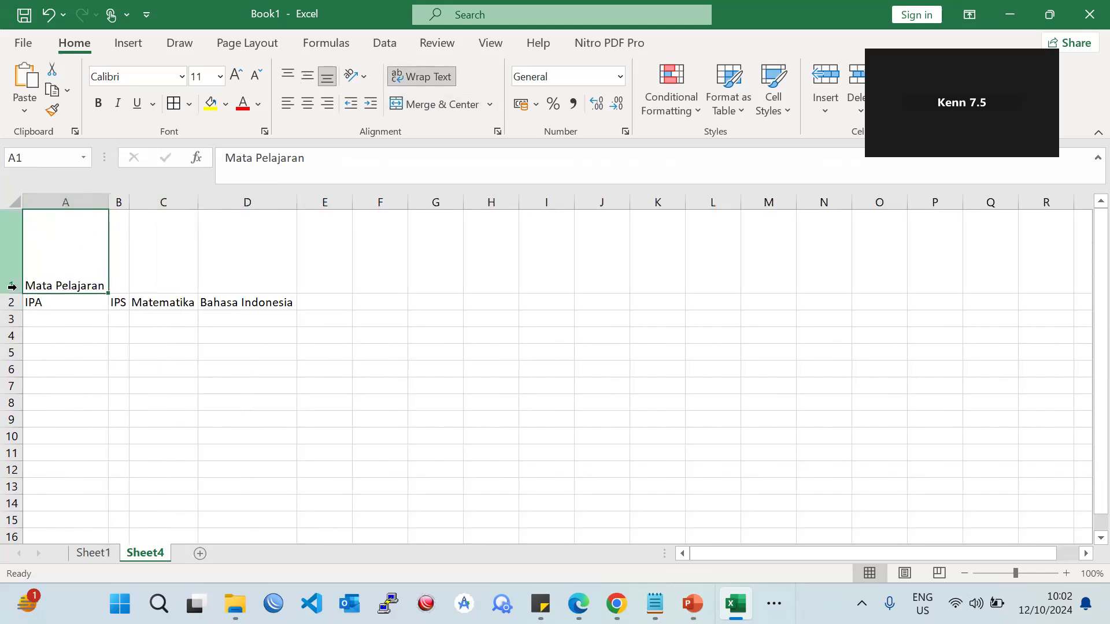
{"action": "left_click_drag", "start_coordinate": [13, 294], "coordinate": [26, 256]}
{"action": "left_click", "coordinate": [164, 298]}
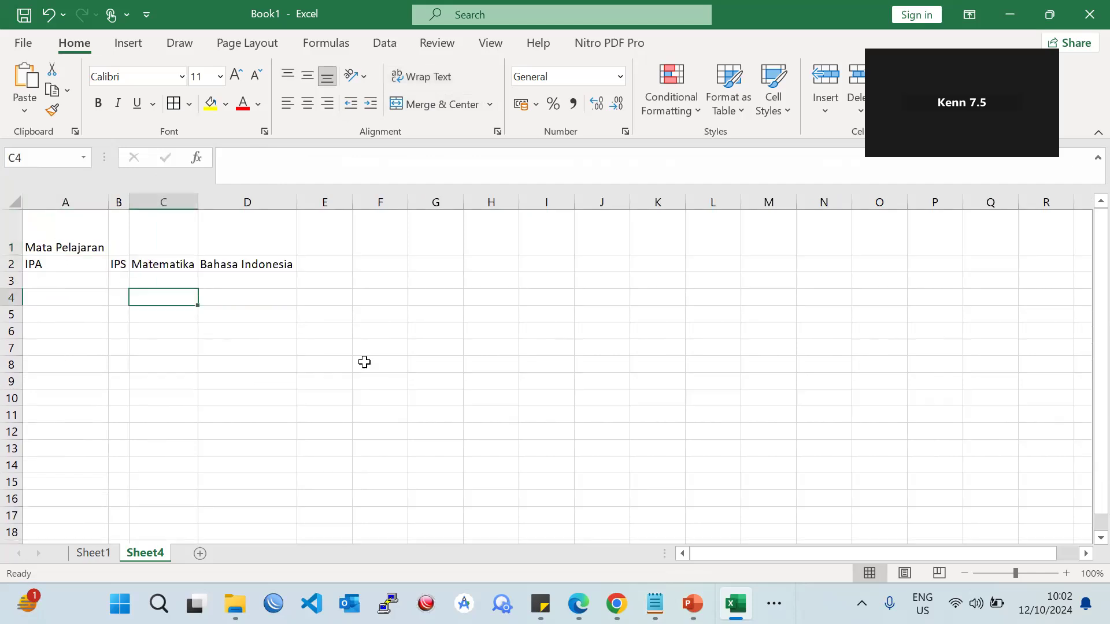
{"action": "key", "text": "alt+Tab"}
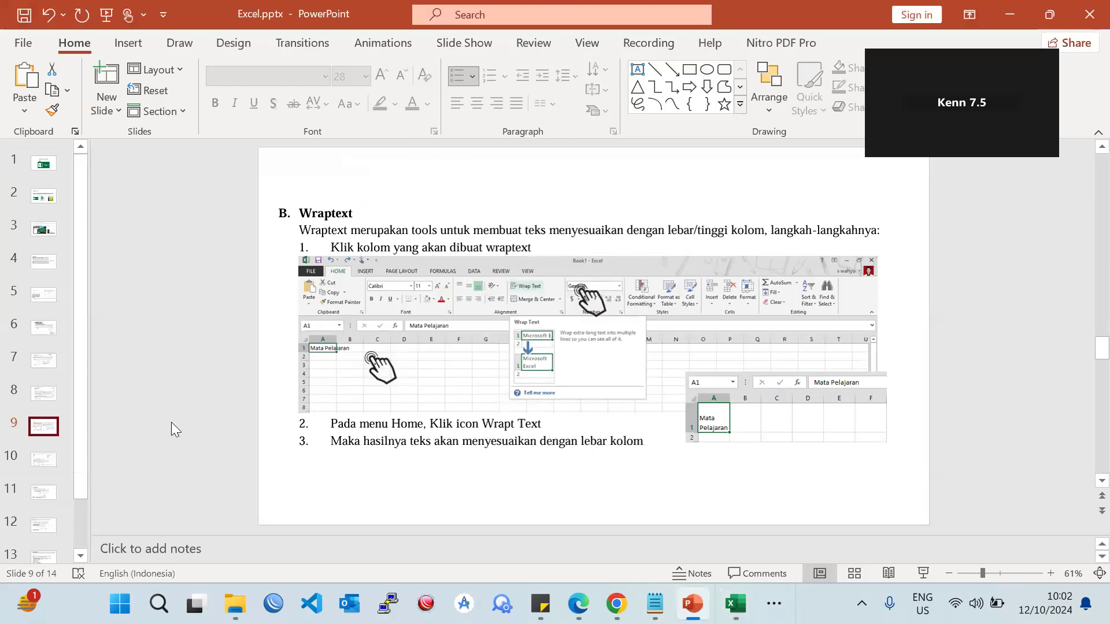
- View PowerPoint's slide 10 Format Cells instructions, then return to Book1 and select C5
{"action": "left_click", "coordinate": [49, 461]}
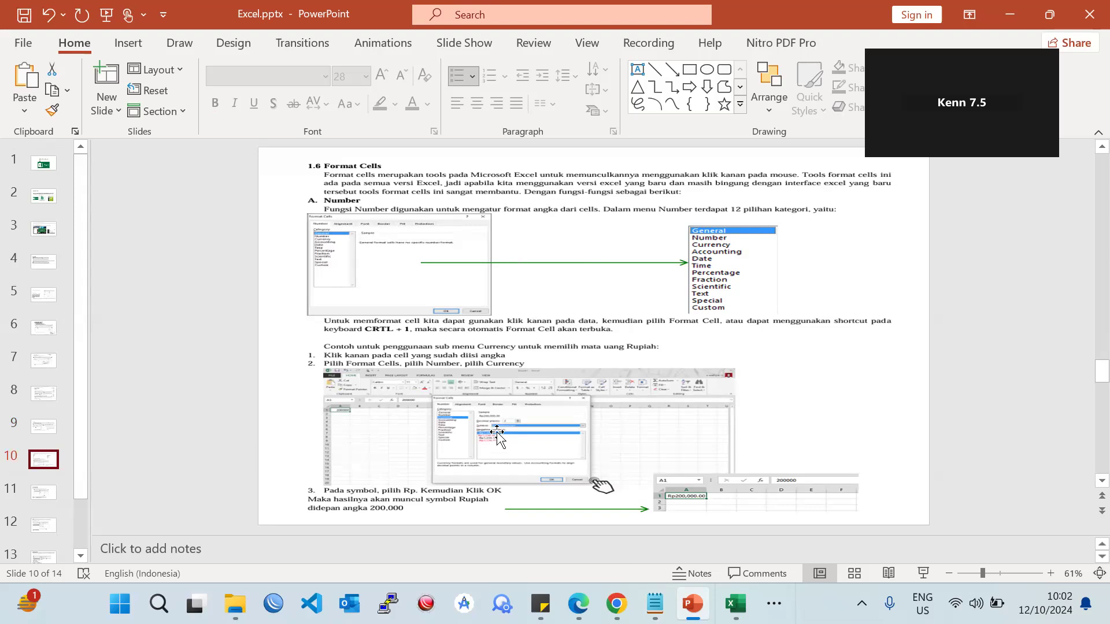
{"action": "mouse_move", "coordinate": [735, 604]}
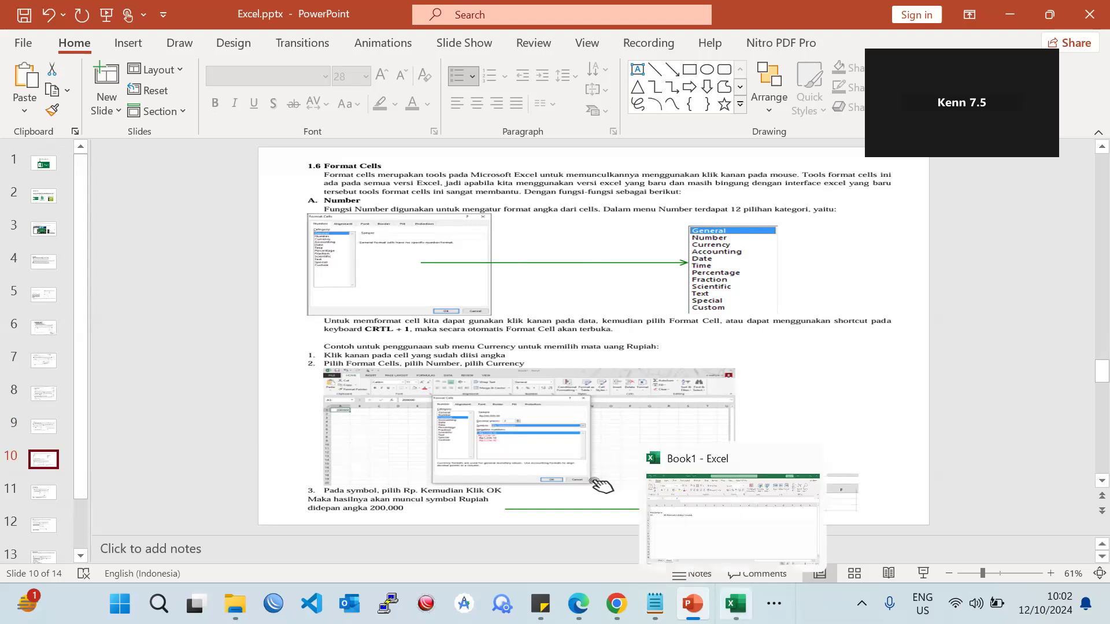
{"action": "left_click", "coordinate": [650, 555]}
{"action": "left_click", "coordinate": [178, 315]}
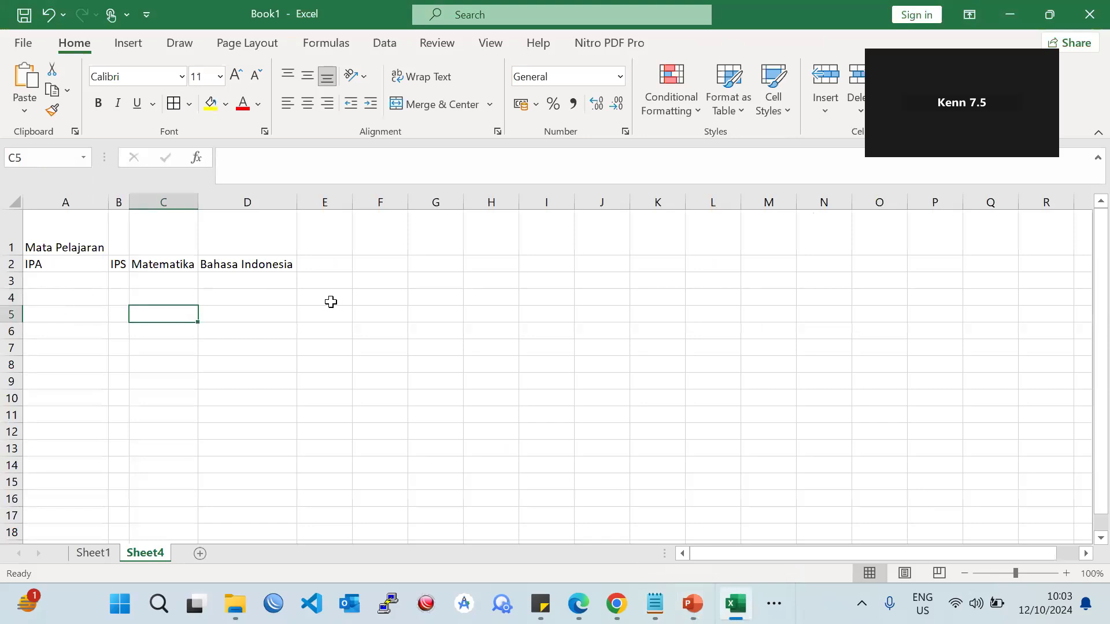
- Open Format Cells on the Bahasa Indonesia cell D2, compare it with the PowerPoint slide, then cancel
{"action": "left_click", "coordinate": [241, 258]}
{"action": "left_click", "coordinate": [262, 297]}
{"action": "left_click", "coordinate": [264, 265]}
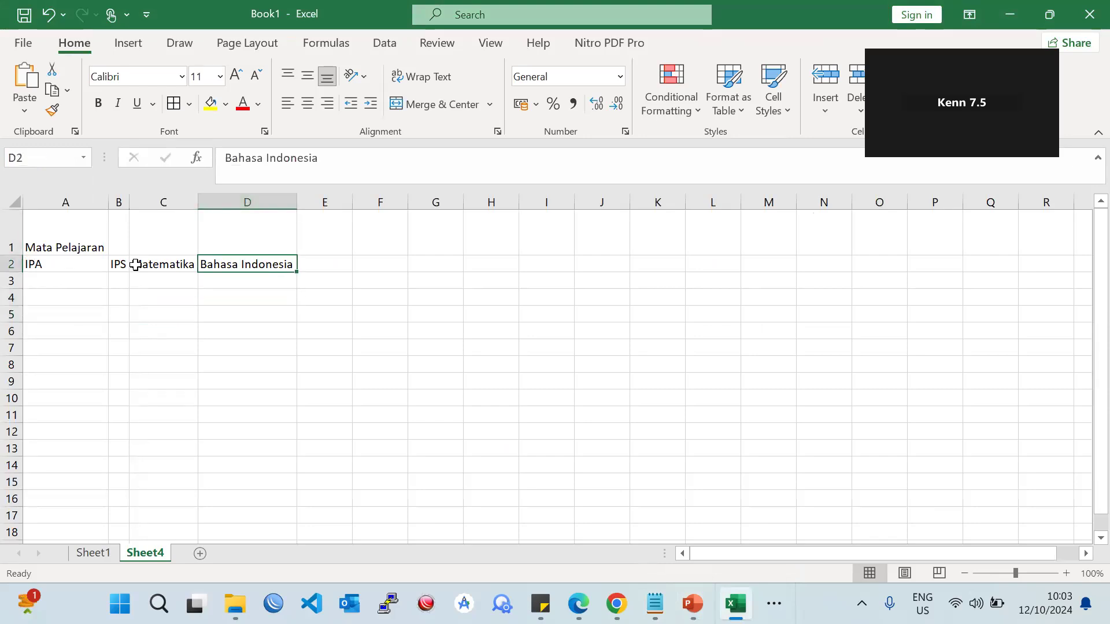
{"action": "right_click", "coordinate": [272, 264]}
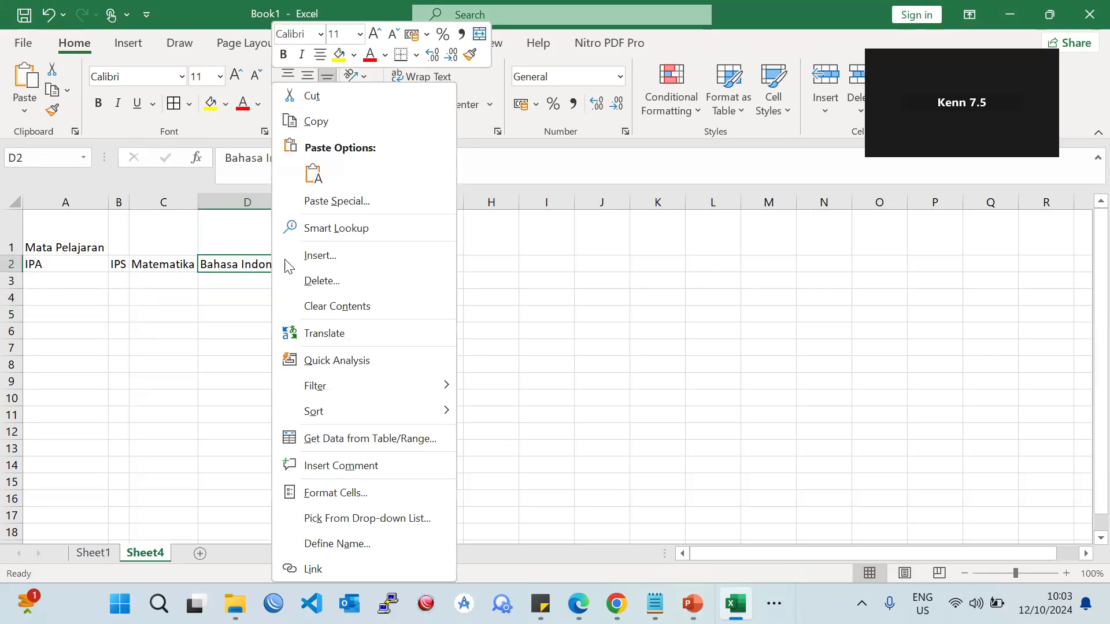
{"action": "left_click", "coordinate": [393, 491]}
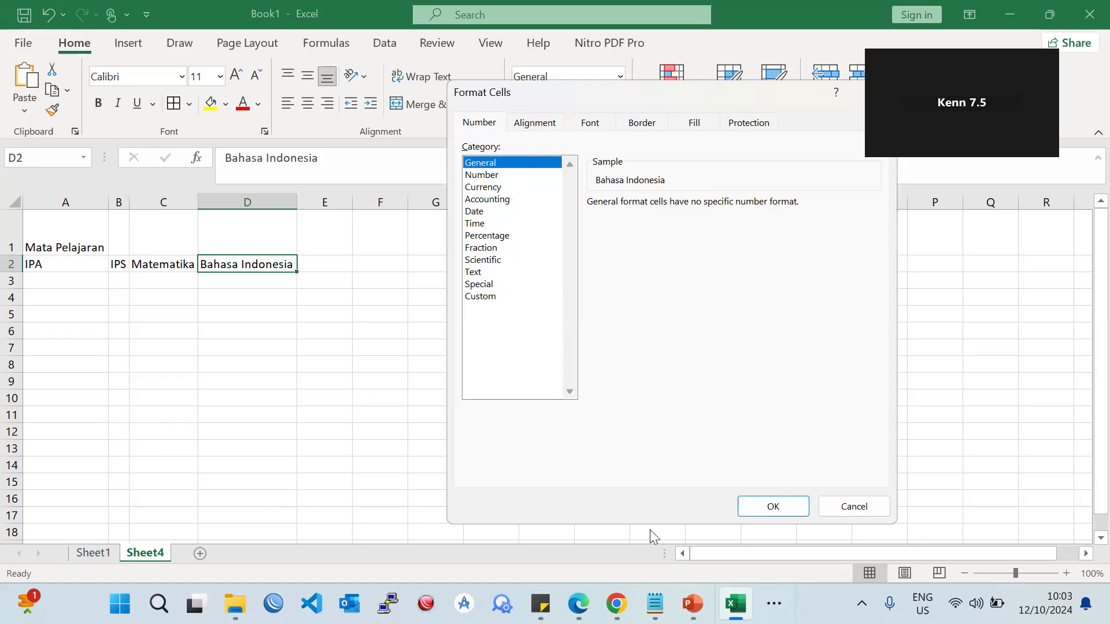
{"action": "left_click", "coordinate": [693, 604]}
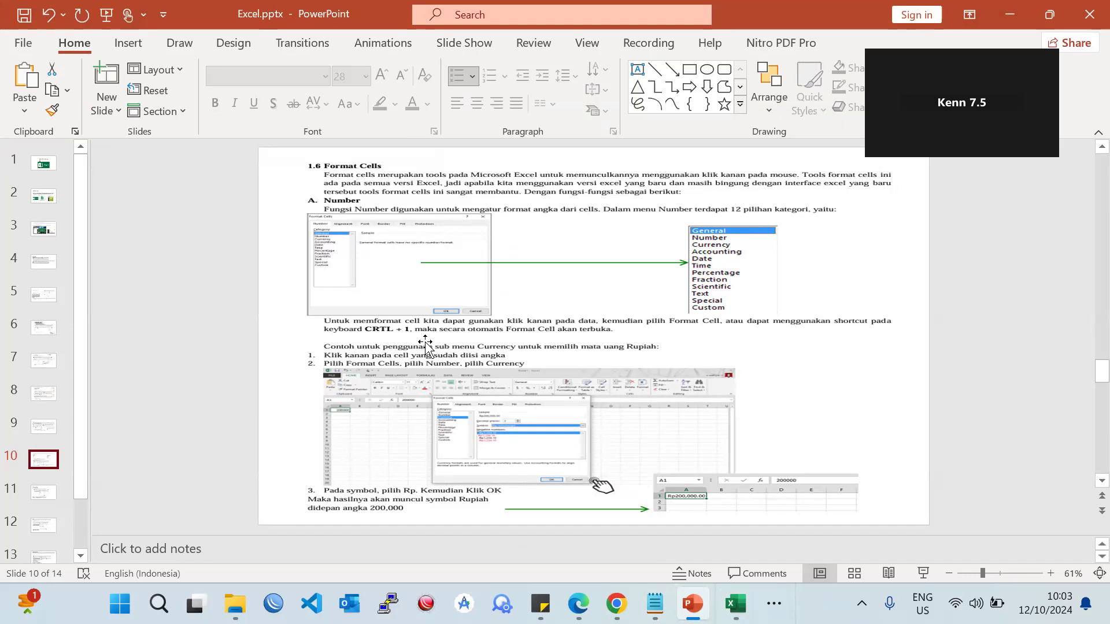
{"action": "left_click", "coordinate": [735, 604]}
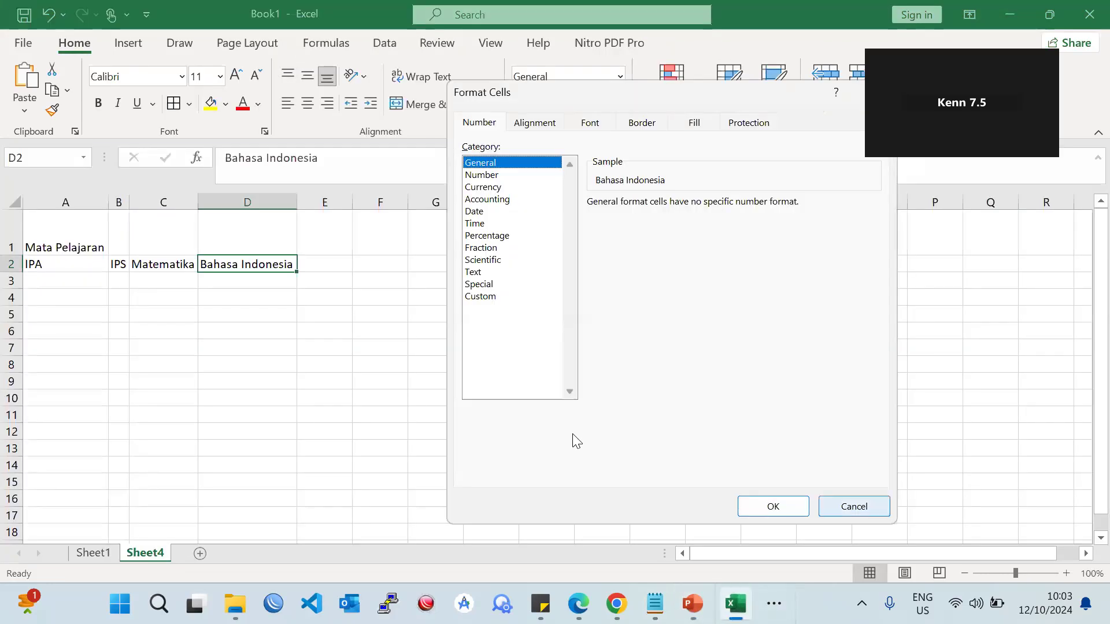
{"action": "left_click", "coordinate": [855, 506]}
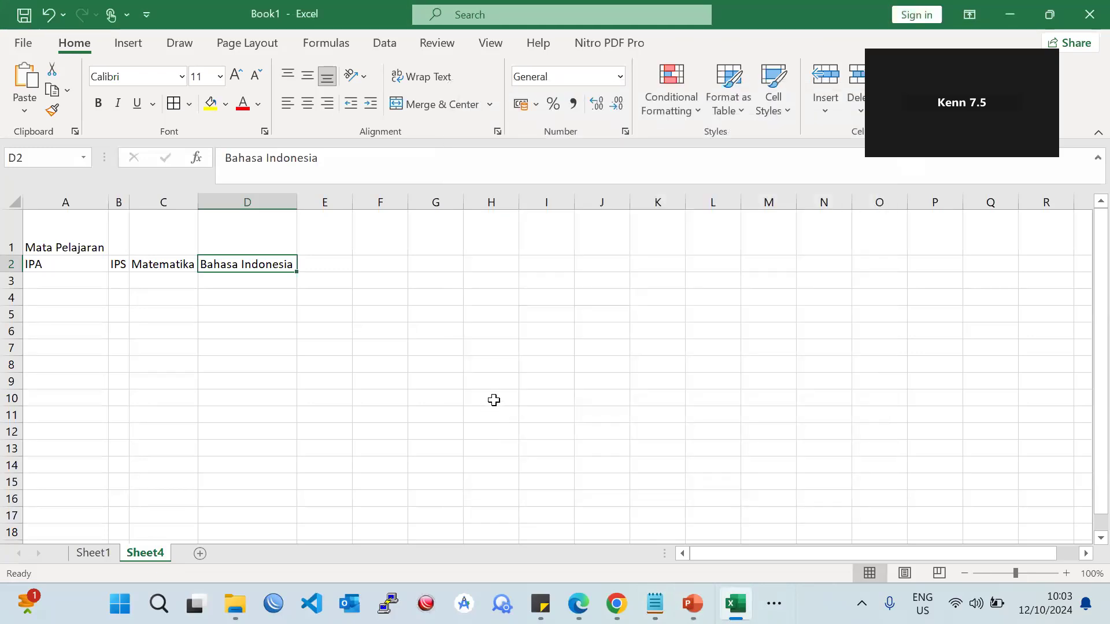
- Open Format Cells for H10 with Ctrl+1 and bring the PowerPoint Format Cells slide forward
{"action": "left_click", "coordinate": [493, 400]}
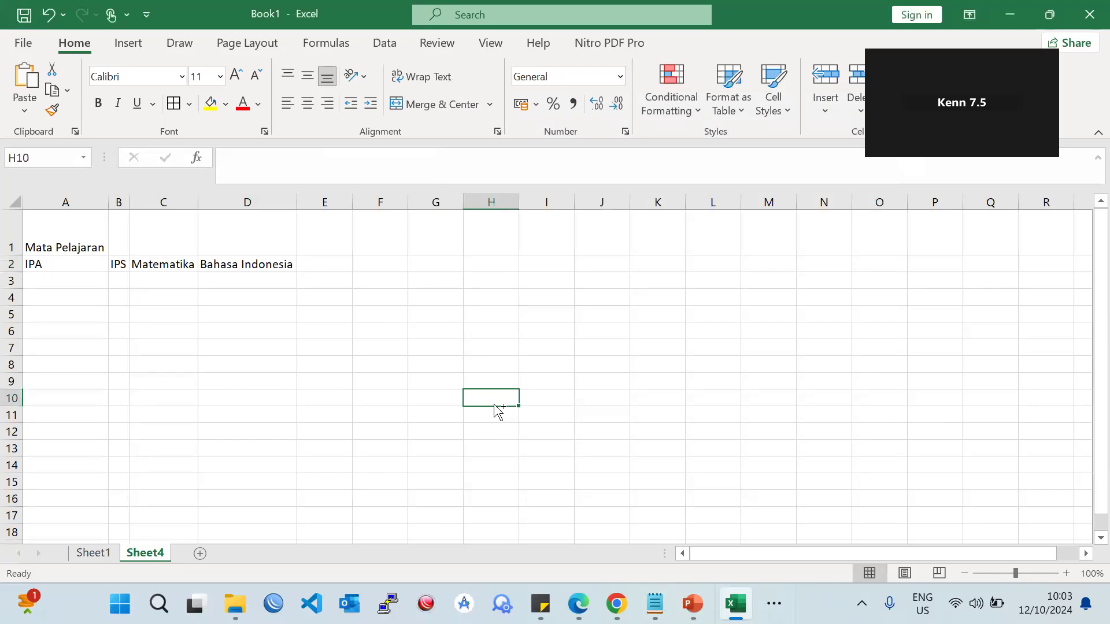
{"action": "key", "text": "ctrl+1"}
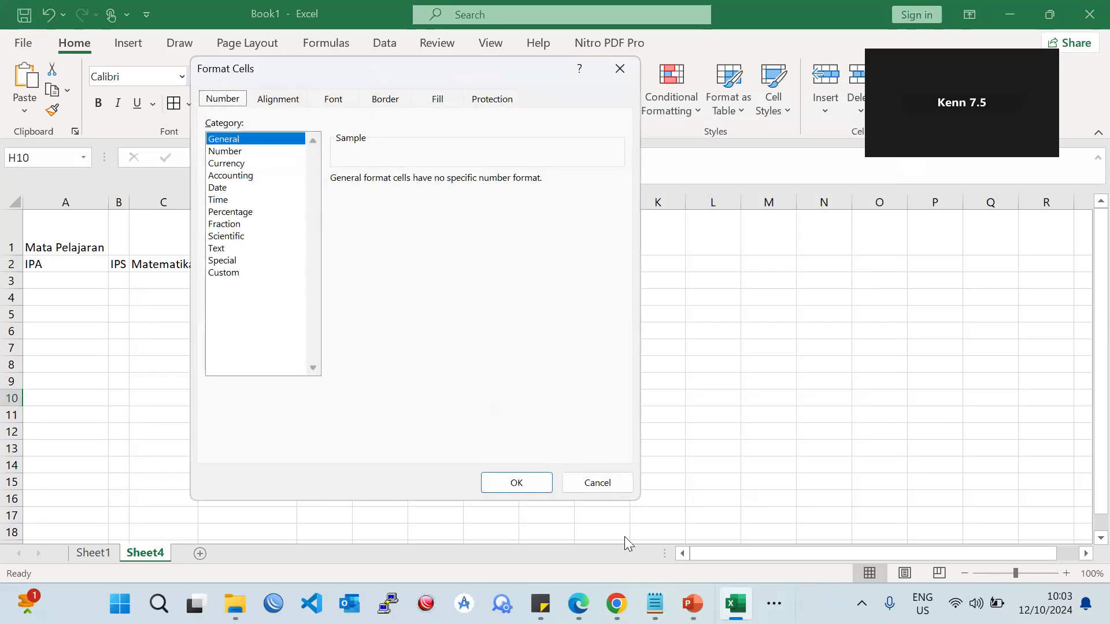
{"action": "left_click", "coordinate": [692, 604]}
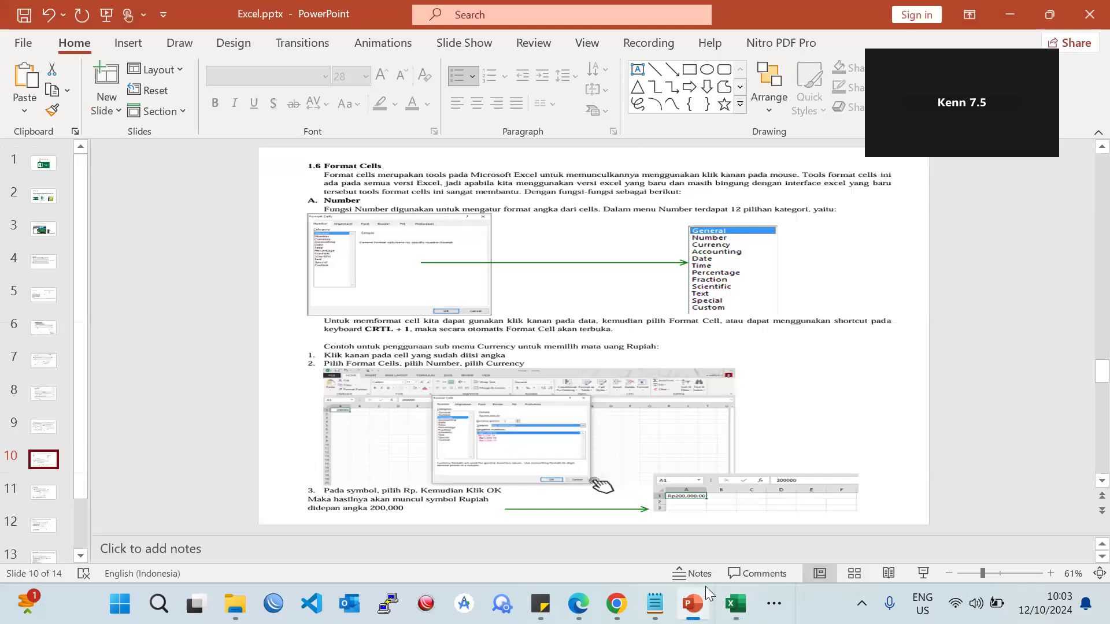
{"action": "left_click", "coordinate": [735, 603]}
{"action": "left_click", "coordinate": [595, 484]}
- Enter the score 90 in cell A3
{"action": "left_click", "coordinate": [208, 260]}
{"action": "left_click_drag", "start_coordinate": [32, 252], "coordinate": [167, 266]}
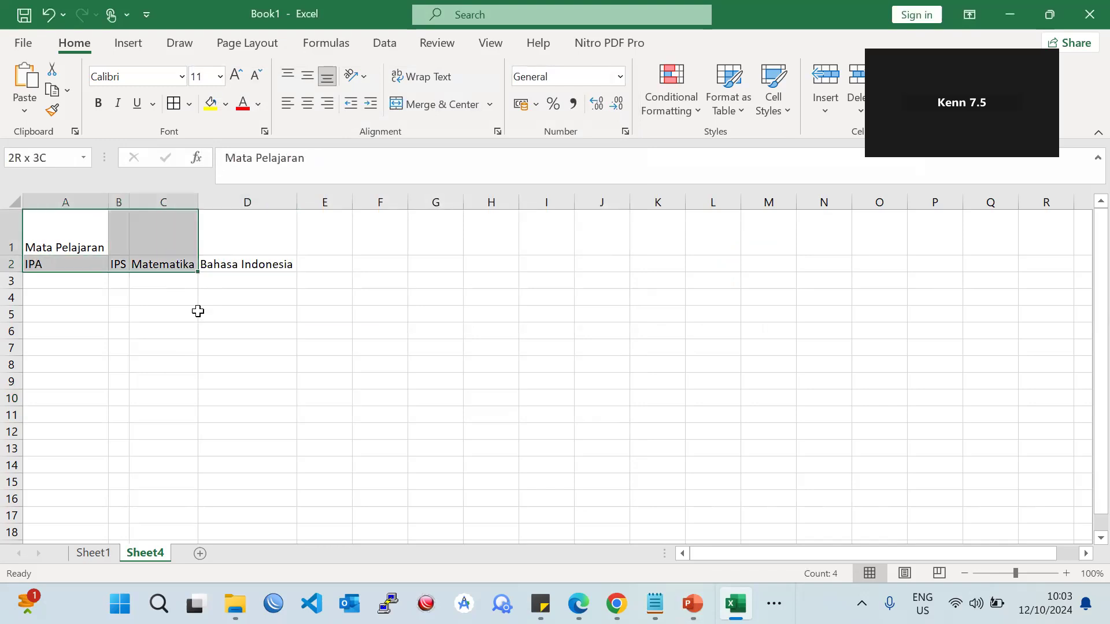
{"action": "left_click", "coordinate": [203, 326]}
{"action": "left_click", "coordinate": [243, 315]}
{"action": "left_click", "coordinate": [368, 386]}
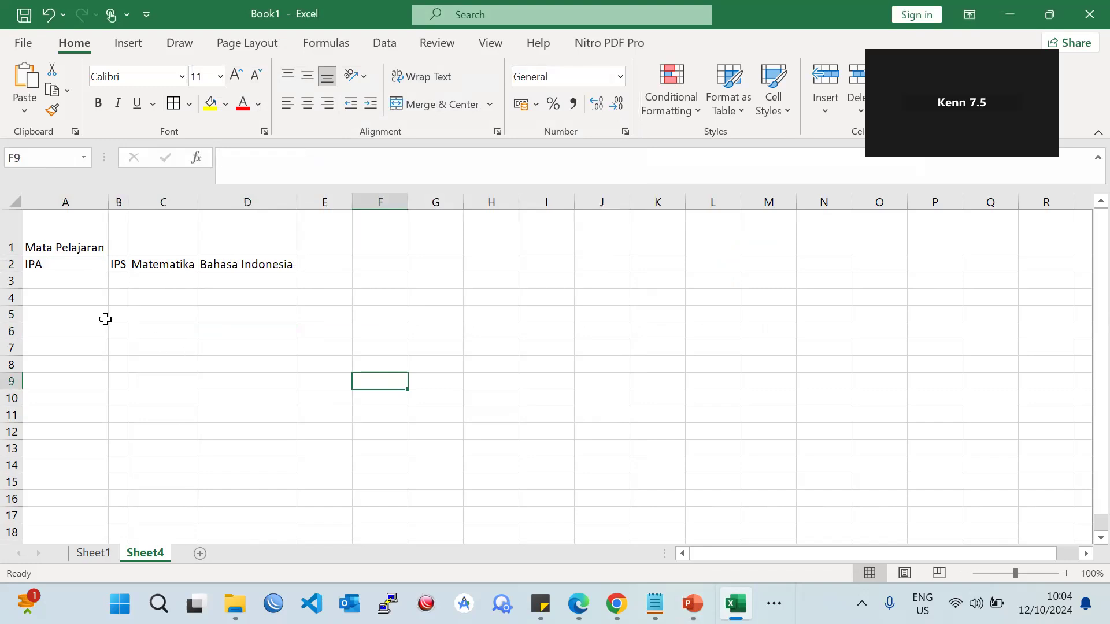
{"action": "left_click", "coordinate": [95, 279]}
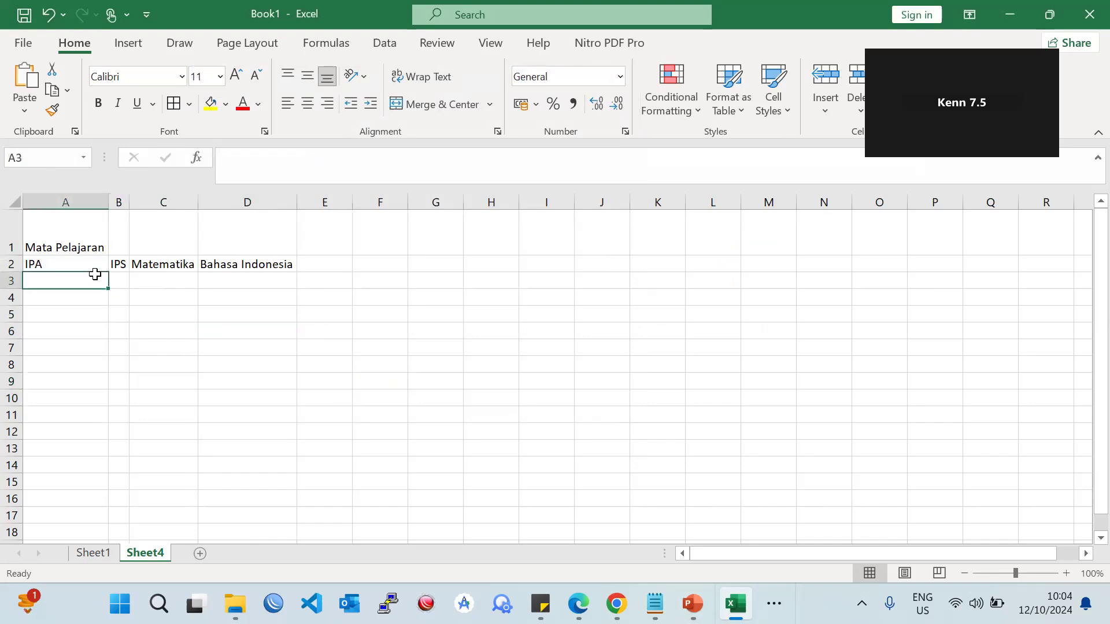
{"action": "type", "text": "90"}
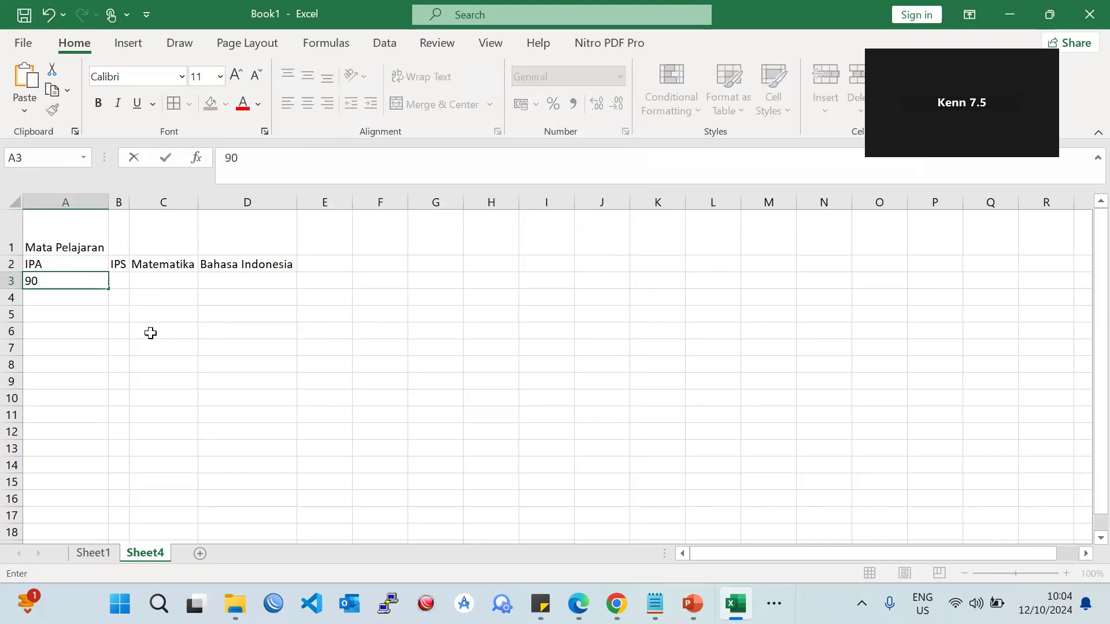
{"action": "left_click", "coordinate": [150, 333]}
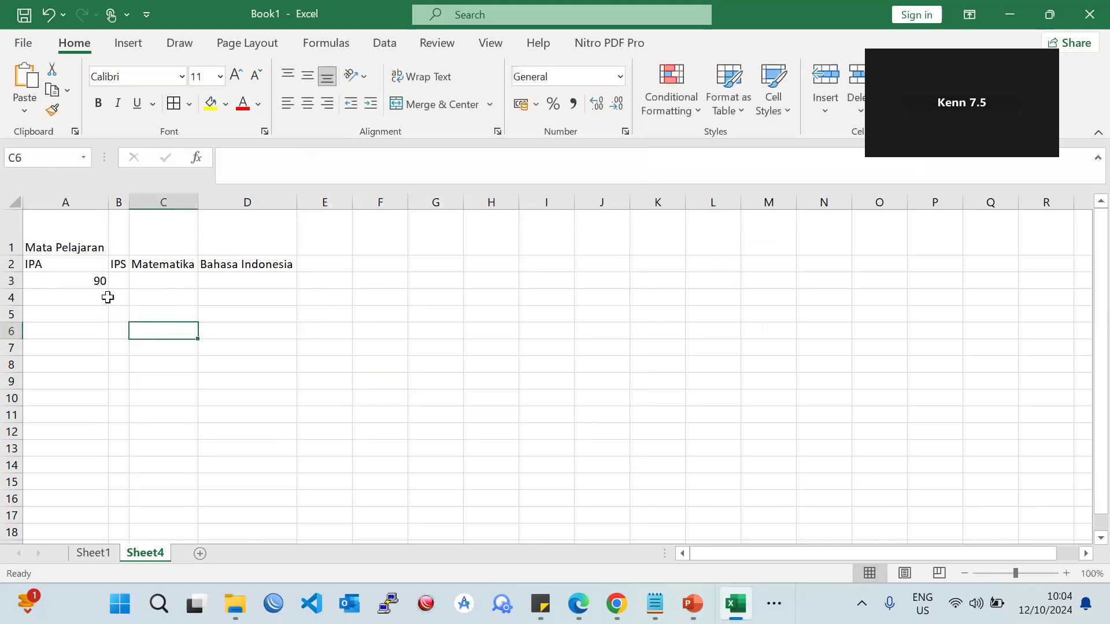
- Format A3 as Number with the 1000 separator so it shows 90,00
{"action": "right_click", "coordinate": [97, 283]}
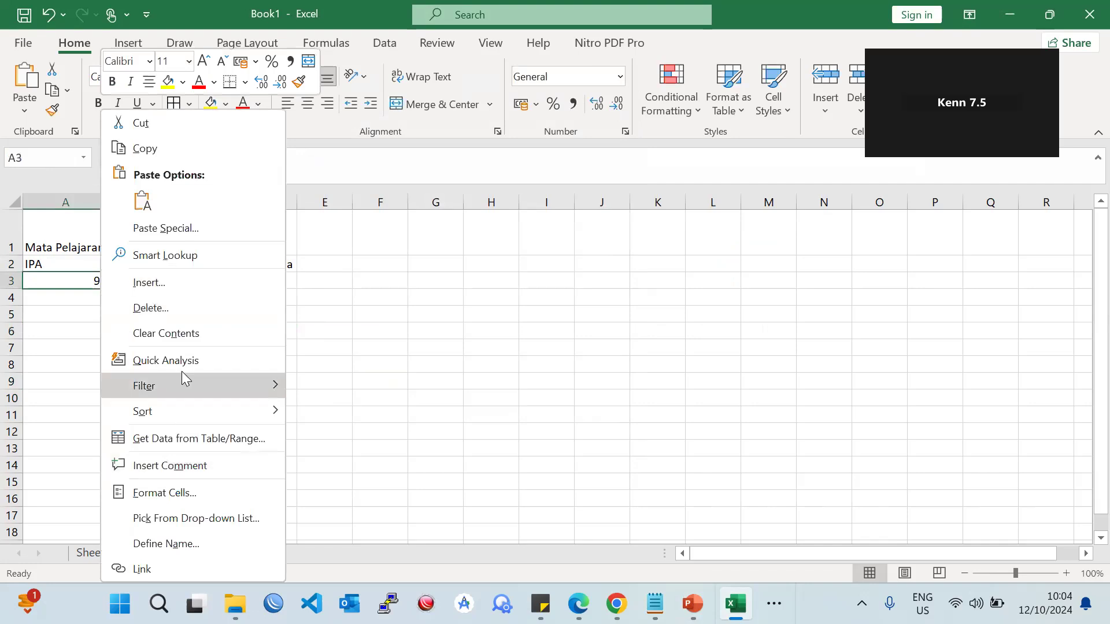
{"action": "left_click", "coordinate": [208, 493]}
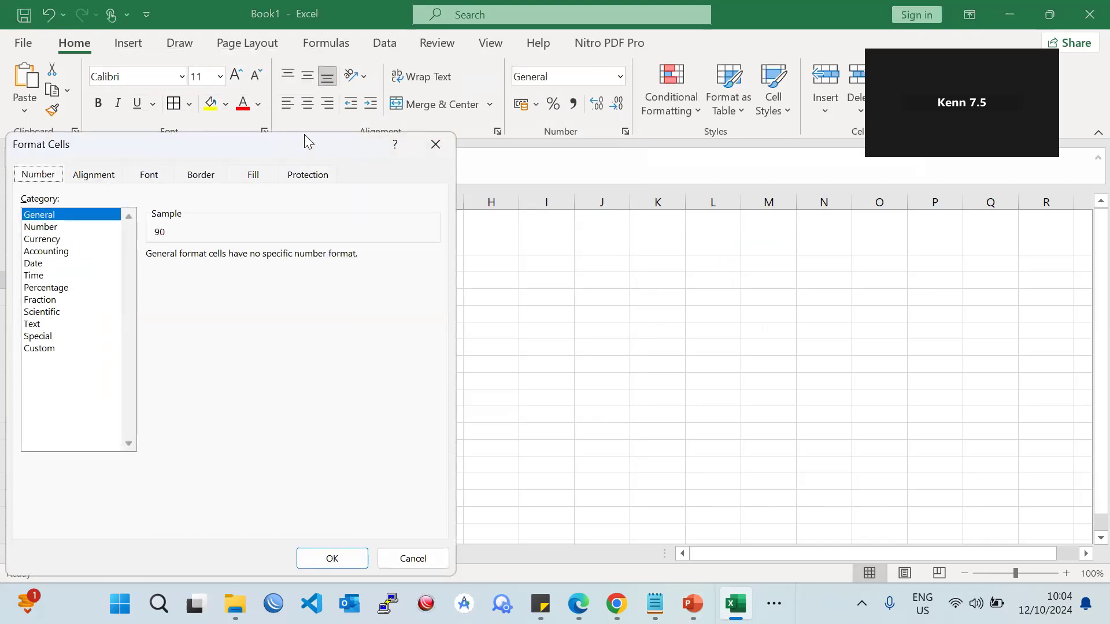
{"action": "left_click_drag", "start_coordinate": [305, 134], "coordinate": [763, 46]}
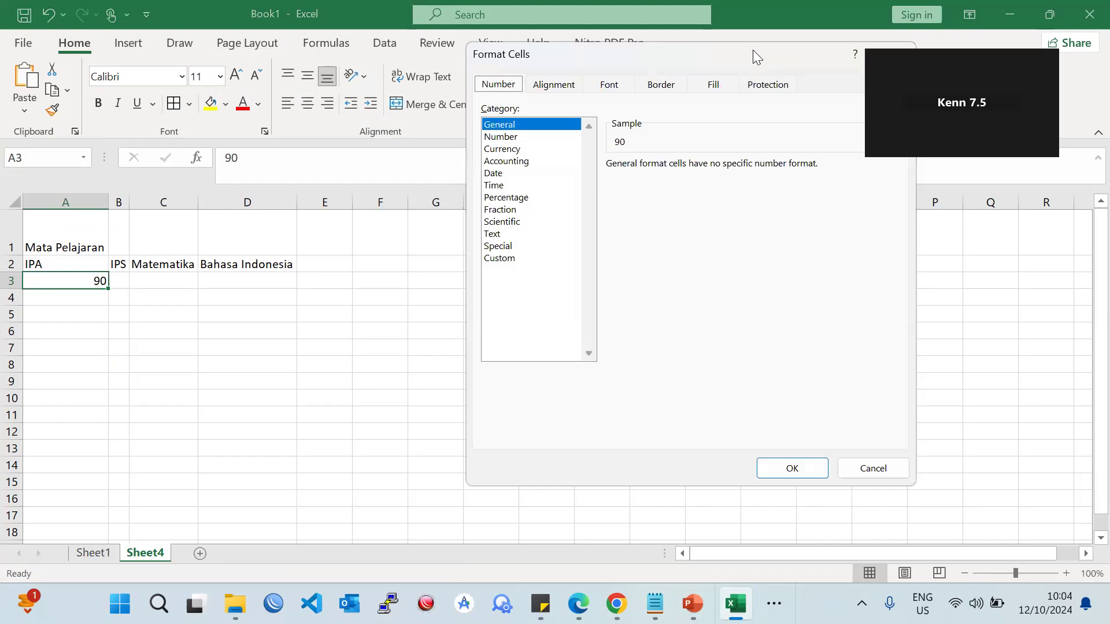
{"action": "left_click", "coordinate": [520, 137]}
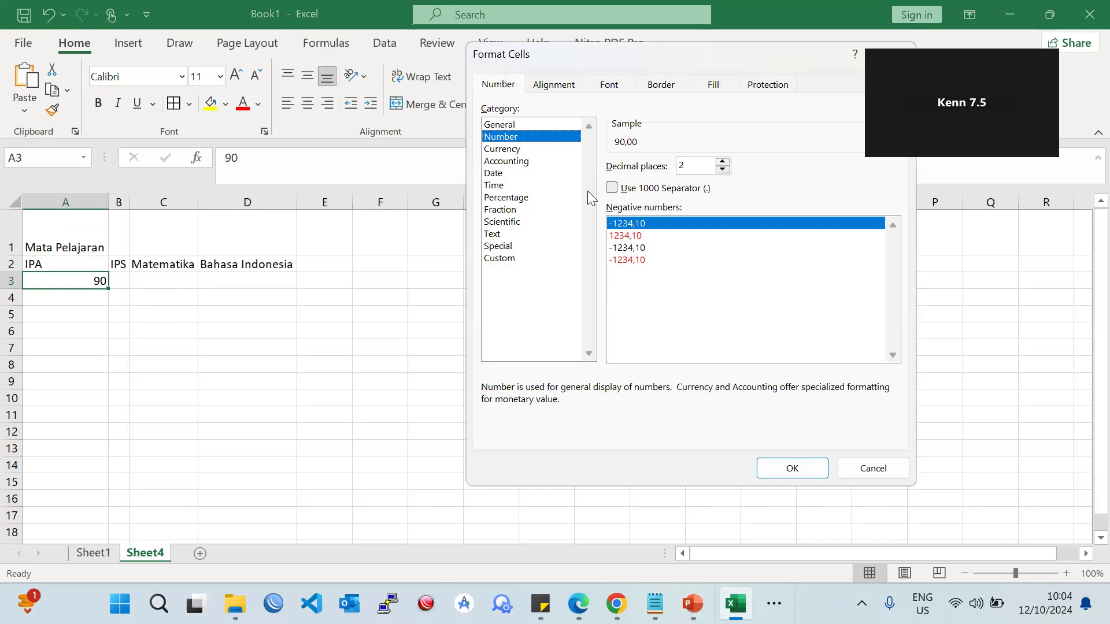
{"action": "left_click", "coordinate": [611, 188]}
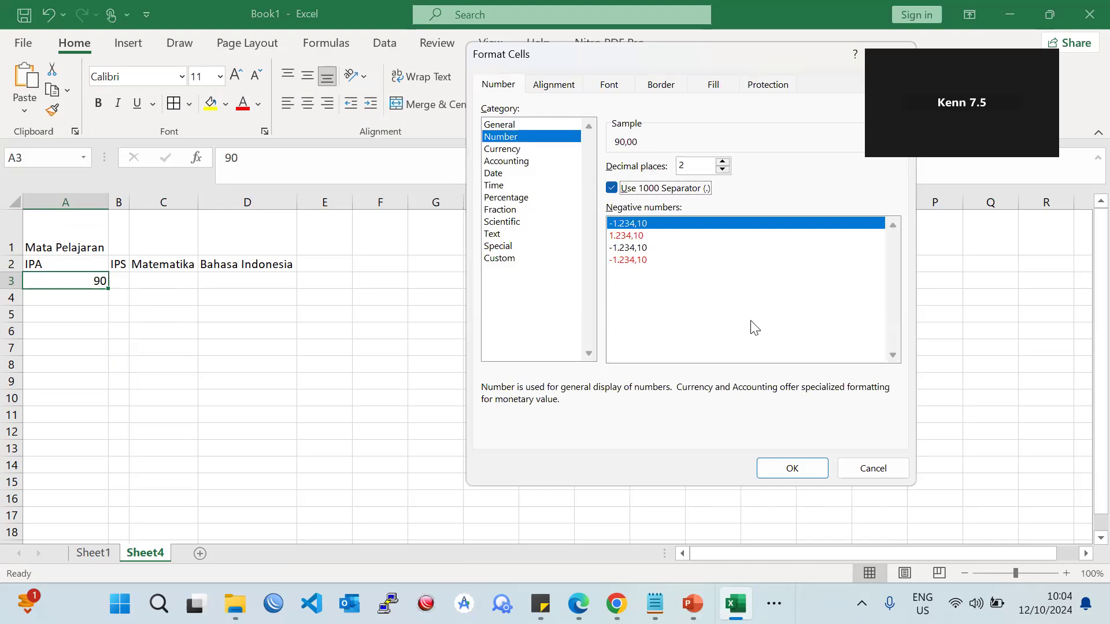
{"action": "key", "text": "Return"}
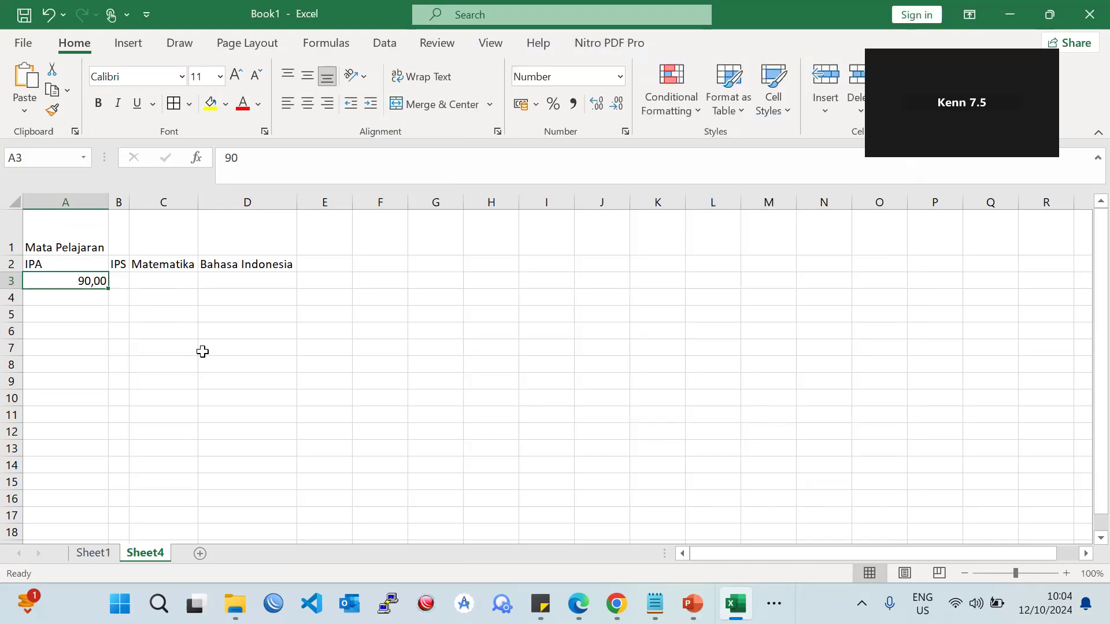
- Reopen A3's Format Cells dialog to review its Number format, then close it
{"action": "left_click", "coordinate": [144, 315]}
{"action": "left_click", "coordinate": [89, 281]}
{"action": "left_click", "coordinate": [91, 319]}
{"action": "left_click", "coordinate": [76, 284]}
{"action": "right_click", "coordinate": [78, 284]}
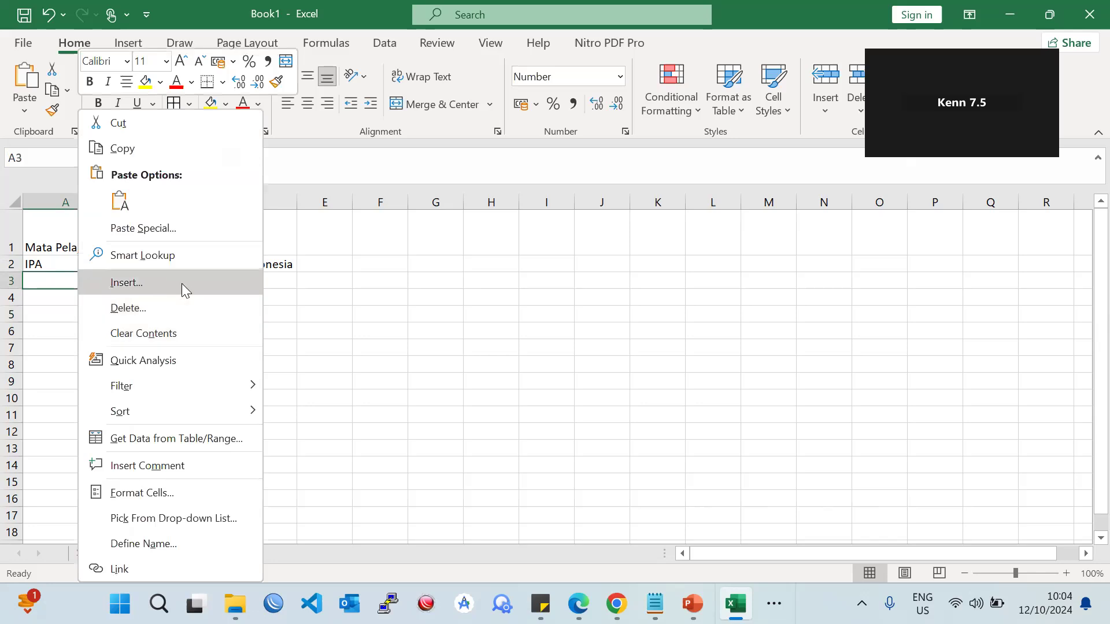
{"action": "left_click", "coordinate": [217, 492]}
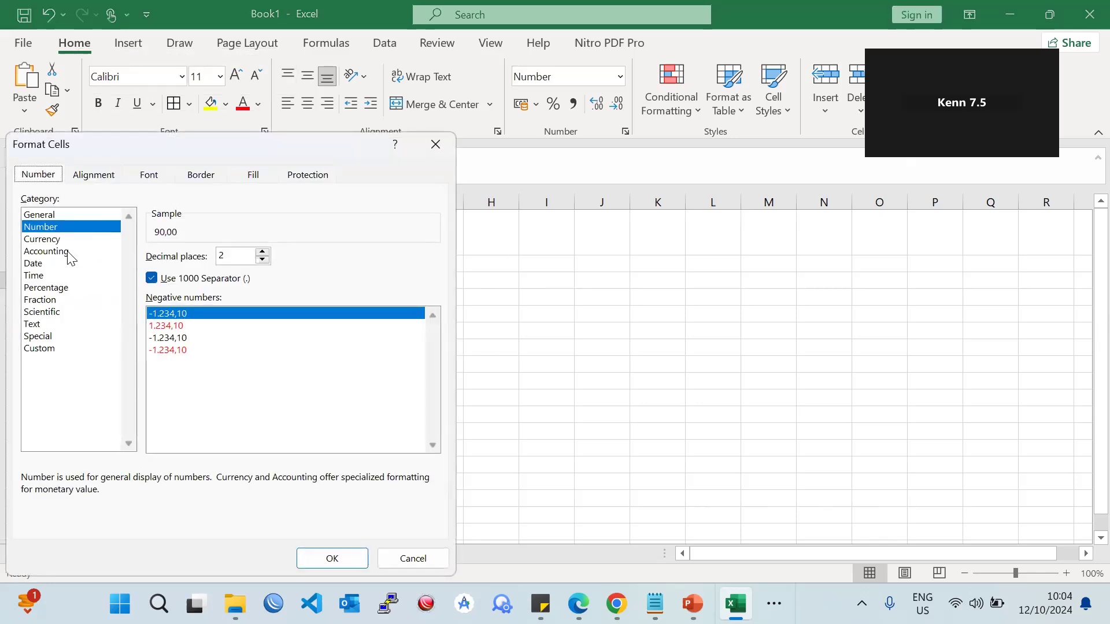
{"action": "left_click_drag", "start_coordinate": [285, 145], "coordinate": [646, 137]}
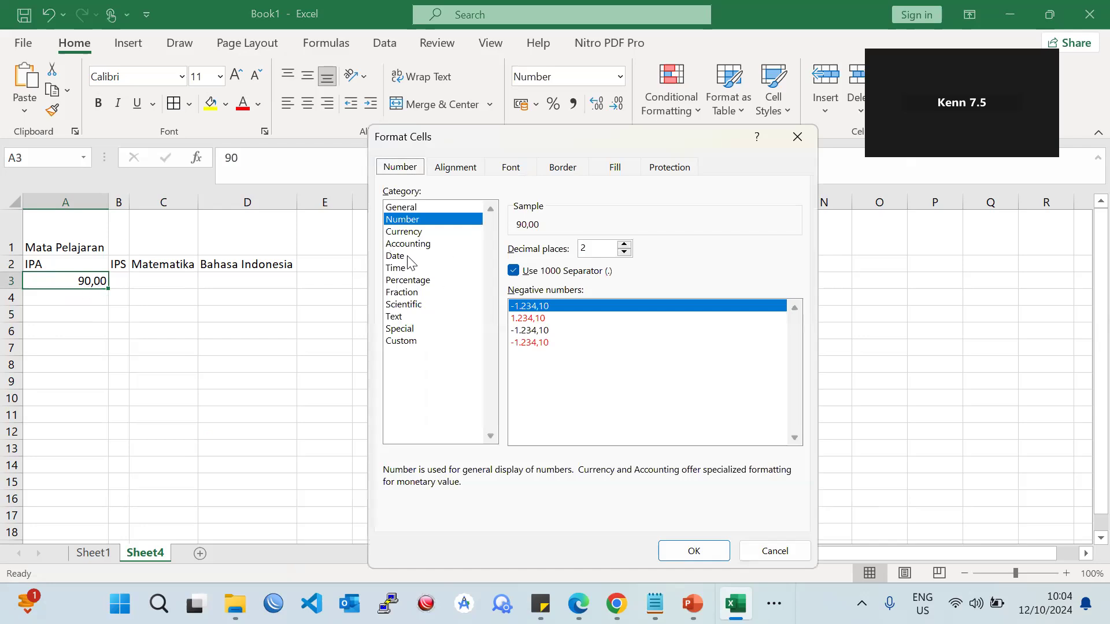
{"action": "left_click", "coordinate": [797, 139]}
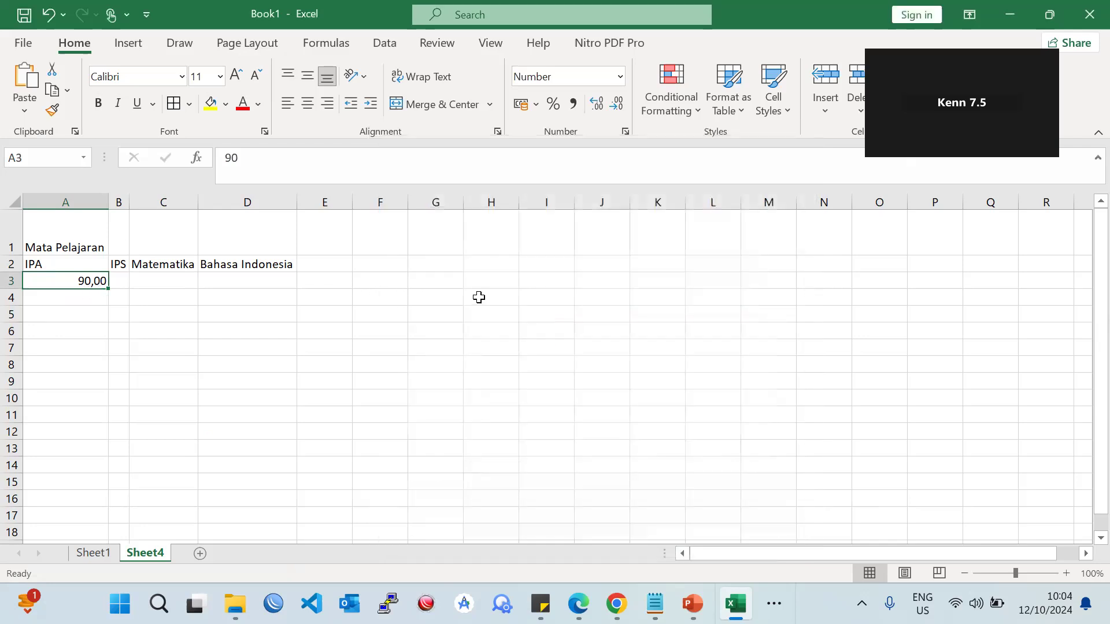
- Enter Rp 1000 in H4 so it shows as Rupiah currency
{"action": "left_click", "coordinate": [492, 298]}
{"action": "type", "text": "R"}
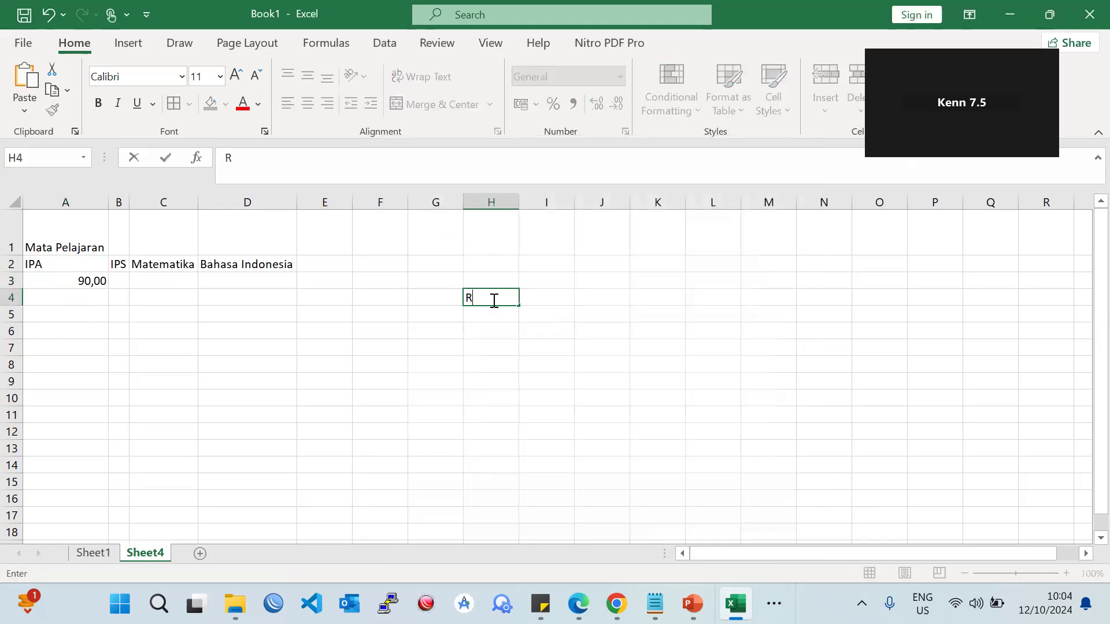
{"action": "type", "text": "p 1000"}
{"action": "key", "text": "Return"}
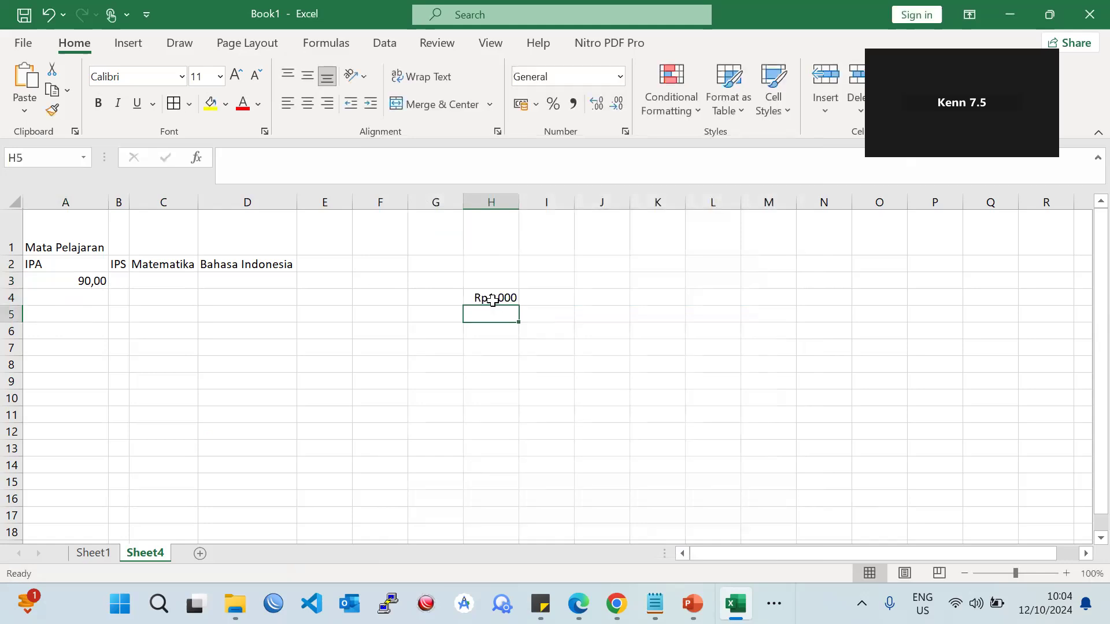
- Fill I4:I9 with 1000, 2000, 2000, 3000, 4000 and 5000
{"action": "left_click", "coordinate": [490, 300]}
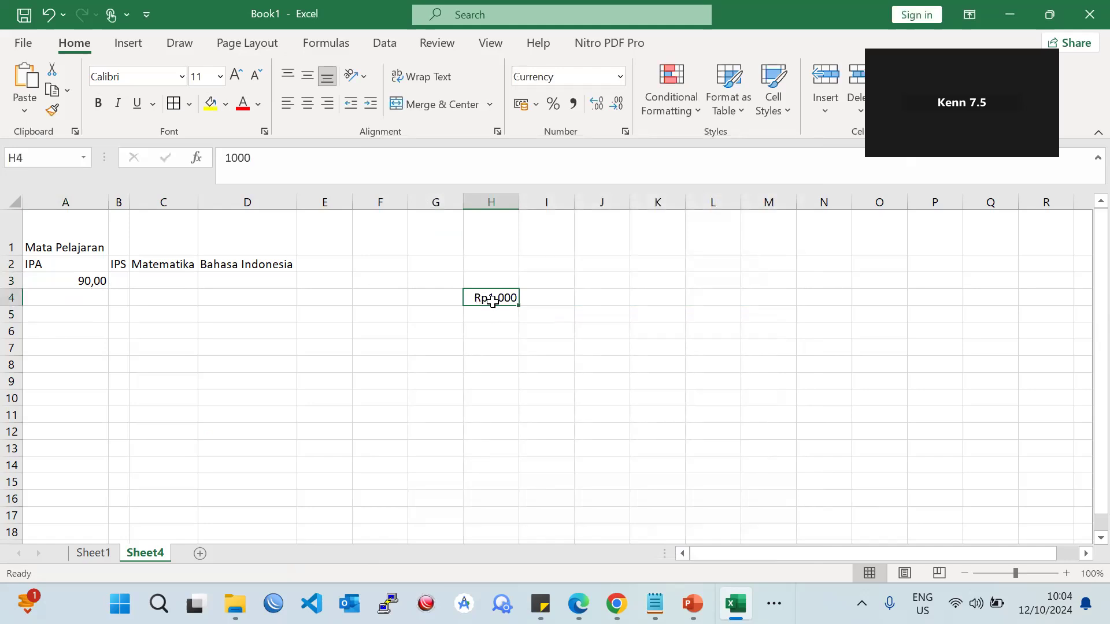
{"action": "left_click", "coordinate": [532, 297]}
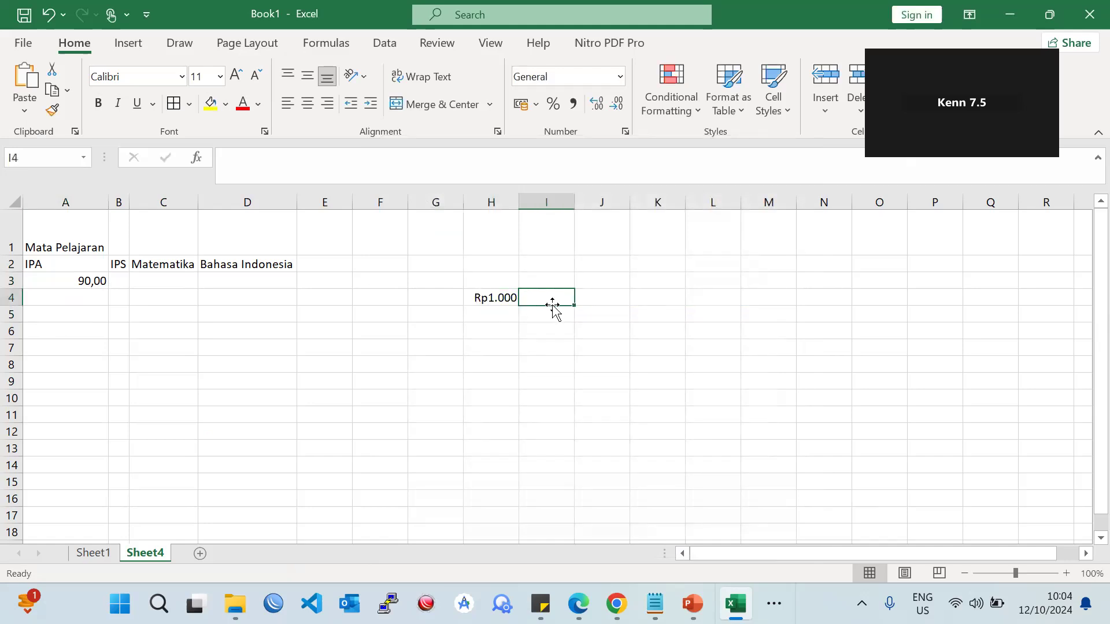
{"action": "type", "text": "1000"}
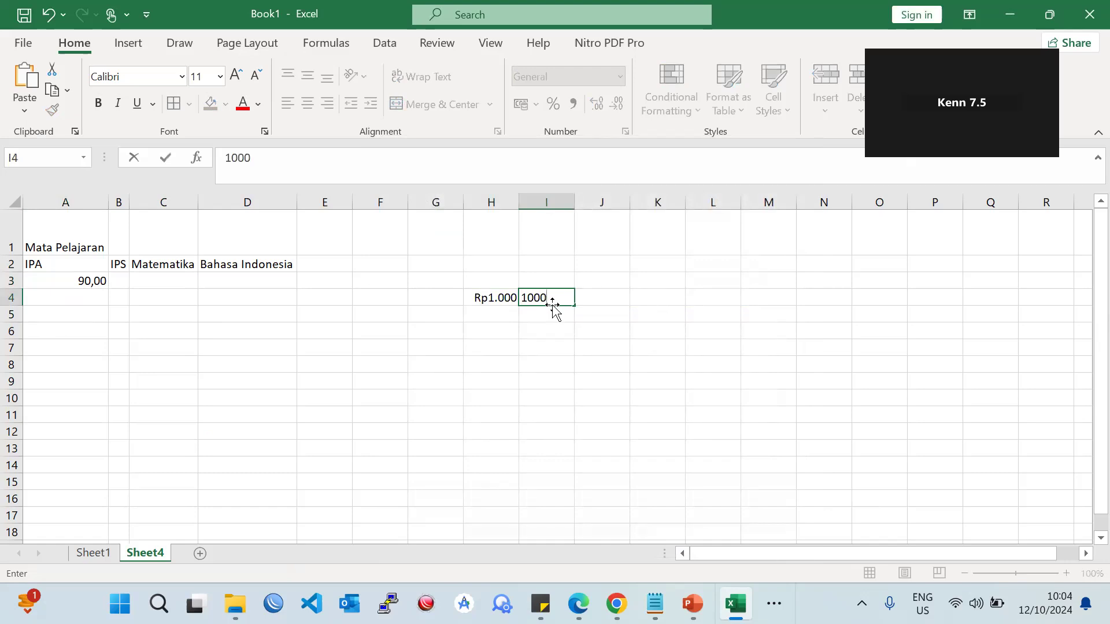
{"action": "key", "text": "Return"}
{"action": "type", "text": "2000"}
{"action": "key", "text": "Return"}
{"action": "type", "text": "2000"}
{"action": "key", "text": "Return"}
{"action": "type", "text": "3000"}
{"action": "key", "text": "Return"}
{"action": "type", "text": "4000"}
{"action": "key", "text": "Return"}
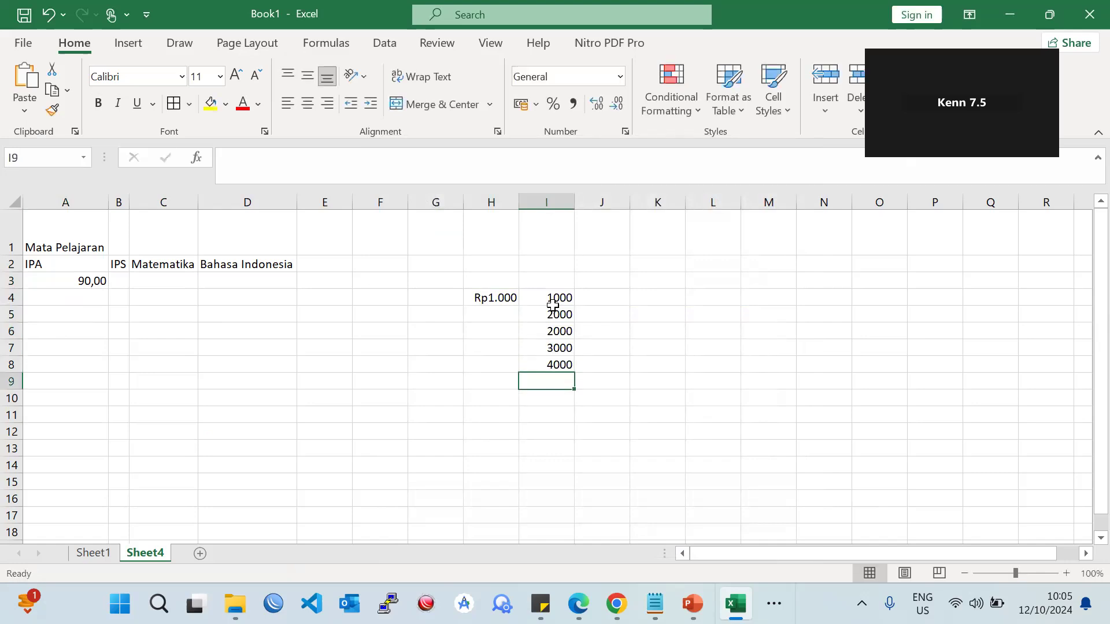
{"action": "type", "text": "5000"}
{"action": "key", "text": "Return"}
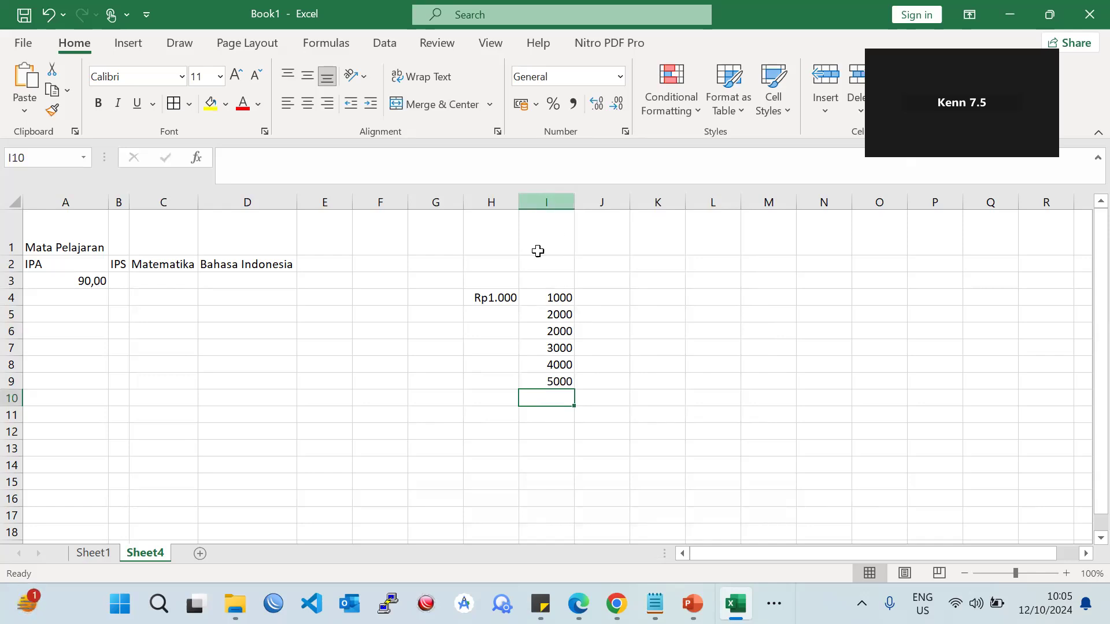
- Apply the Currency format with the Rp symbol to column I
{"action": "left_click", "coordinate": [548, 190]}
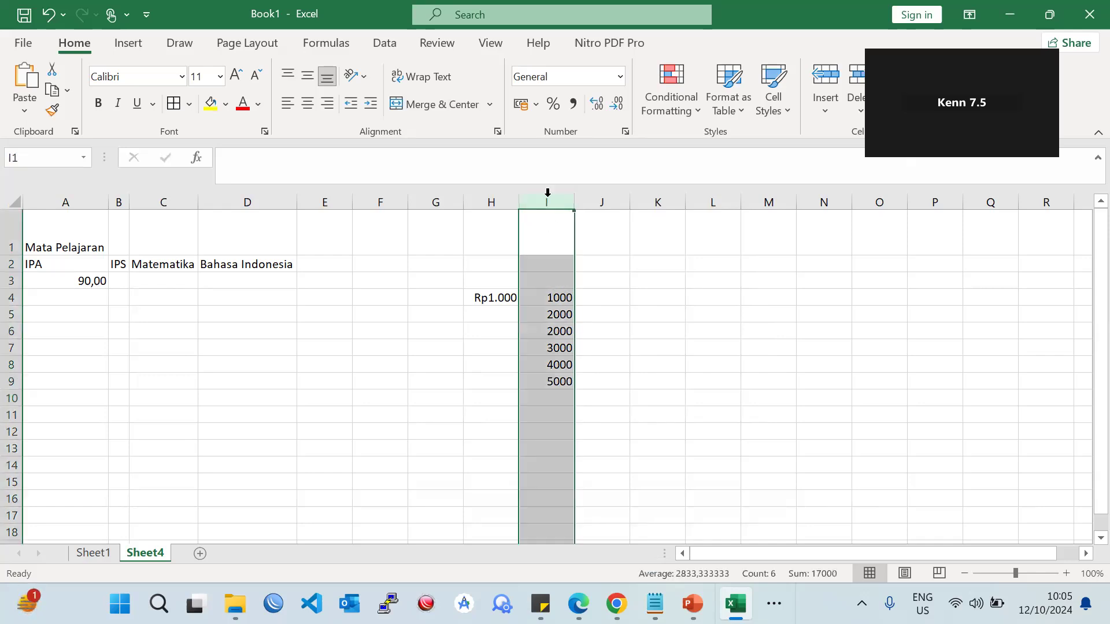
{"action": "right_click", "coordinate": [559, 276]}
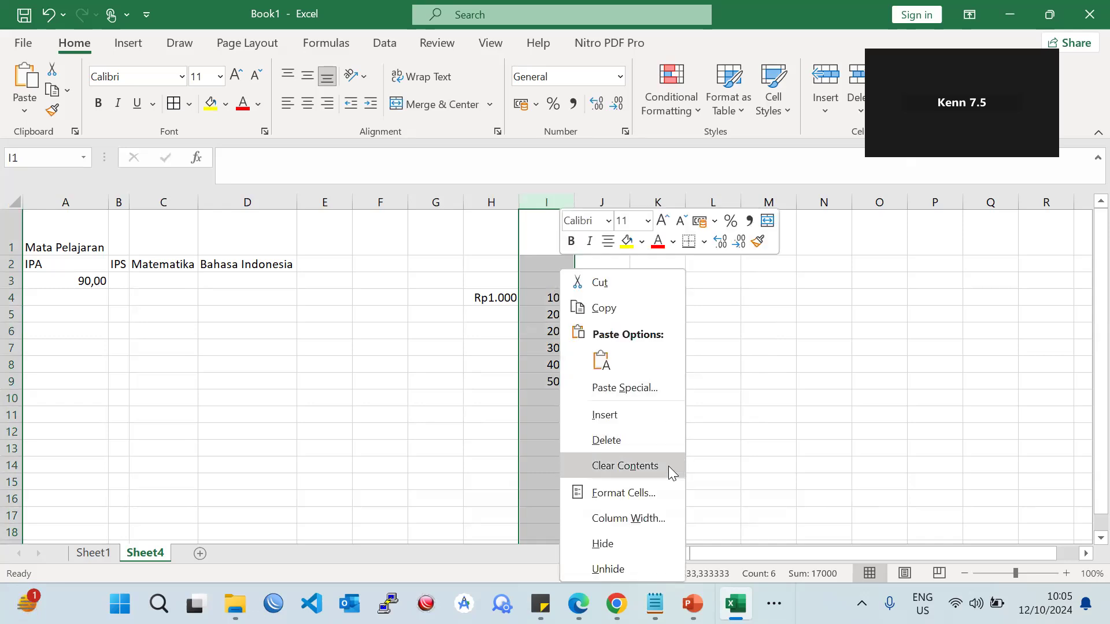
{"action": "left_click", "coordinate": [649, 493]}
{"action": "left_click_drag", "start_coordinate": [603, 142], "coordinate": [780, 72]}
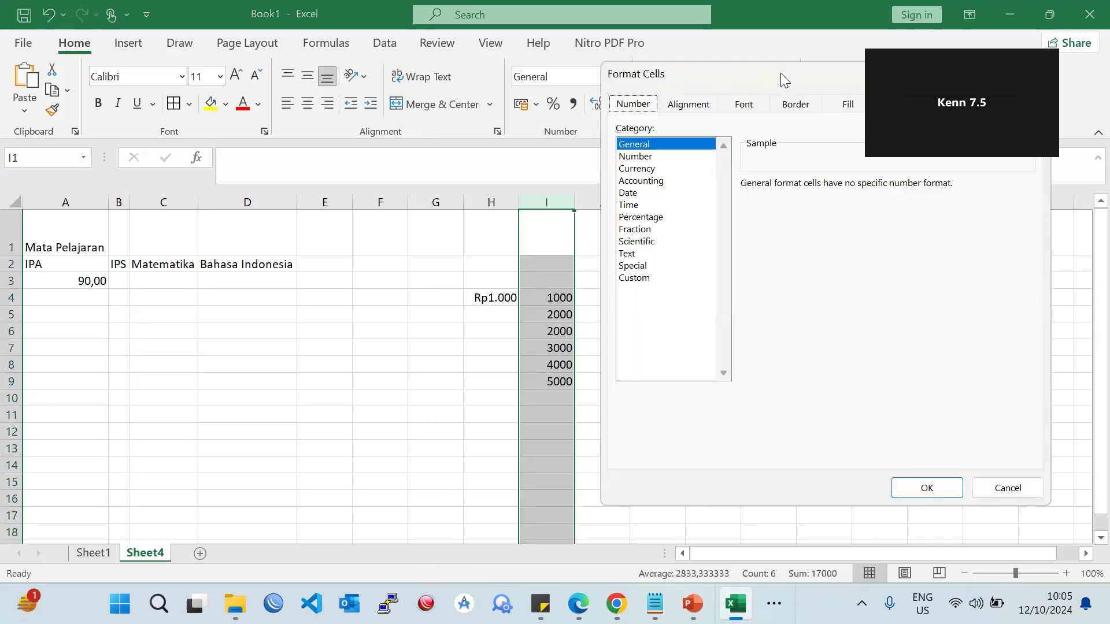
{"action": "left_click", "coordinate": [657, 169]}
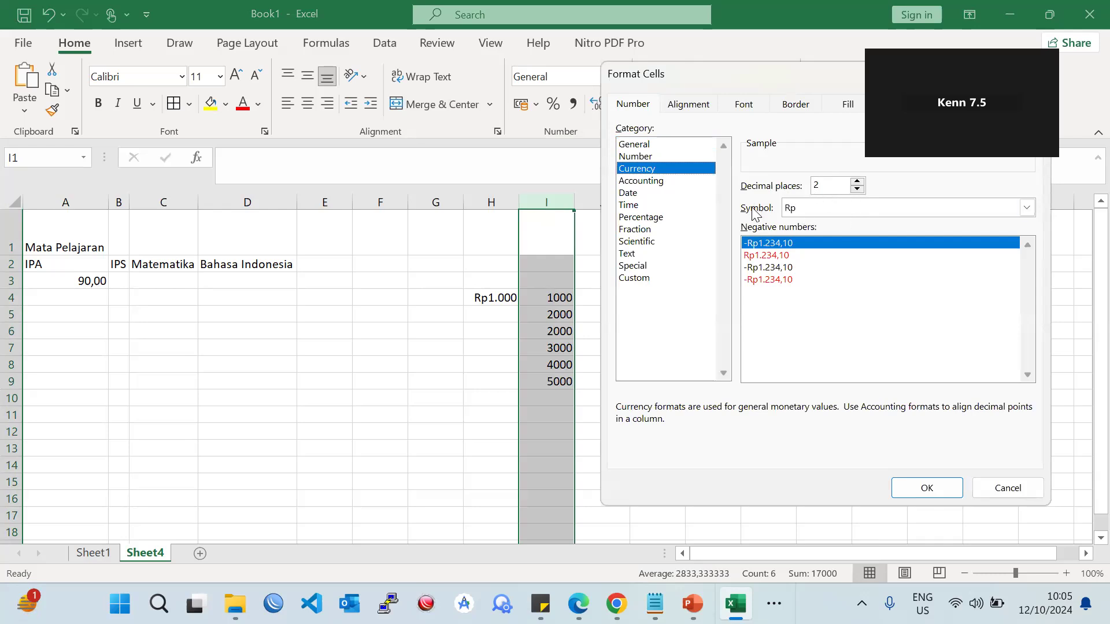
{"action": "left_click", "coordinate": [941, 481]}
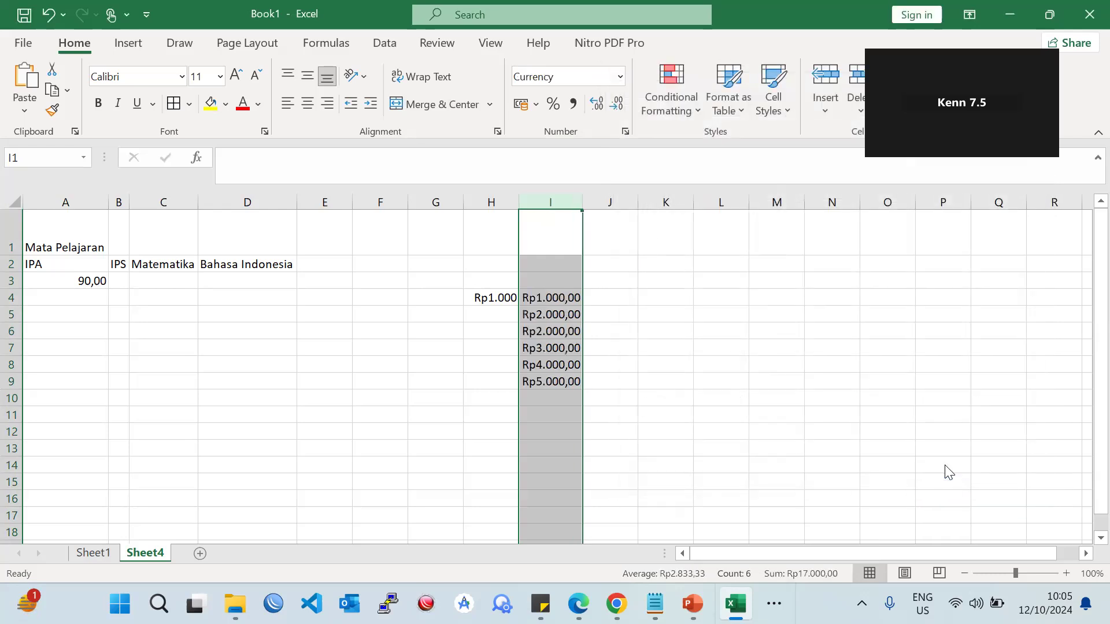
- Check the I4:I9 values now showing Rp1.000,00 to Rp5.000,00
{"action": "left_click", "coordinate": [701, 383]}
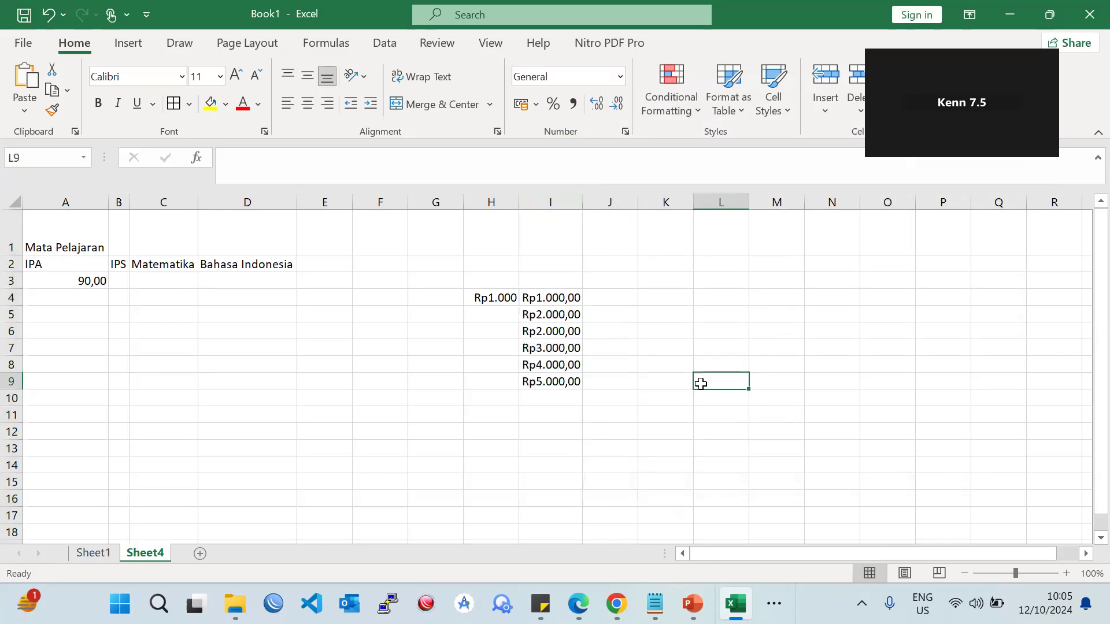
{"action": "scroll", "coordinate": [536, 327], "scroll_direction": "down", "scroll_amount": 14}
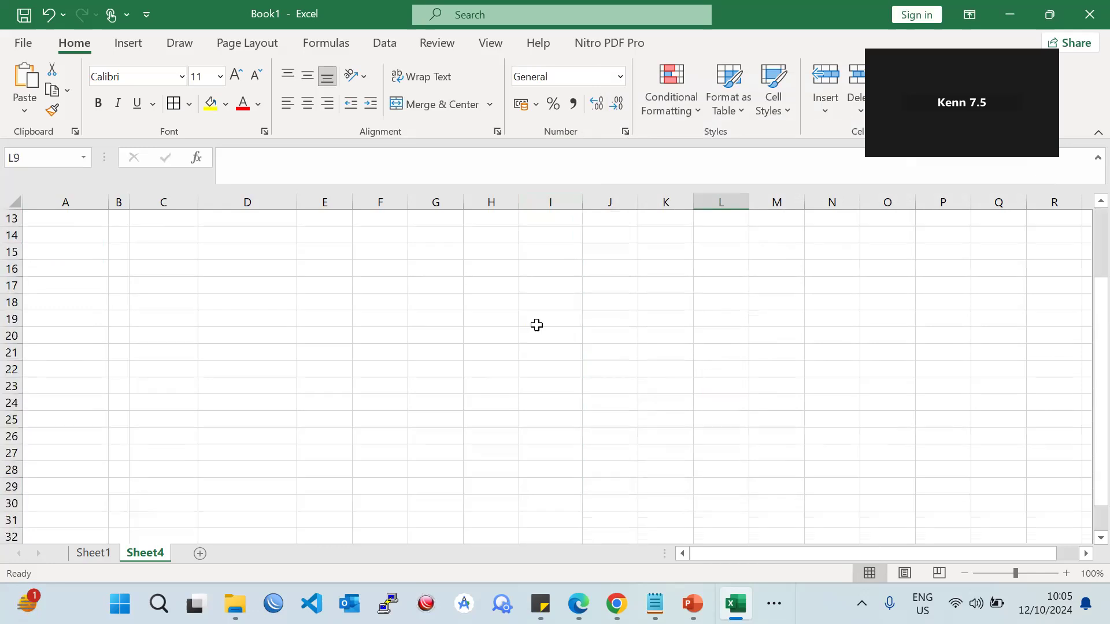
{"action": "scroll", "coordinate": [538, 327], "scroll_direction": "up", "scroll_amount": 14}
{"action": "left_click_drag", "start_coordinate": [548, 297], "coordinate": [546, 382]}
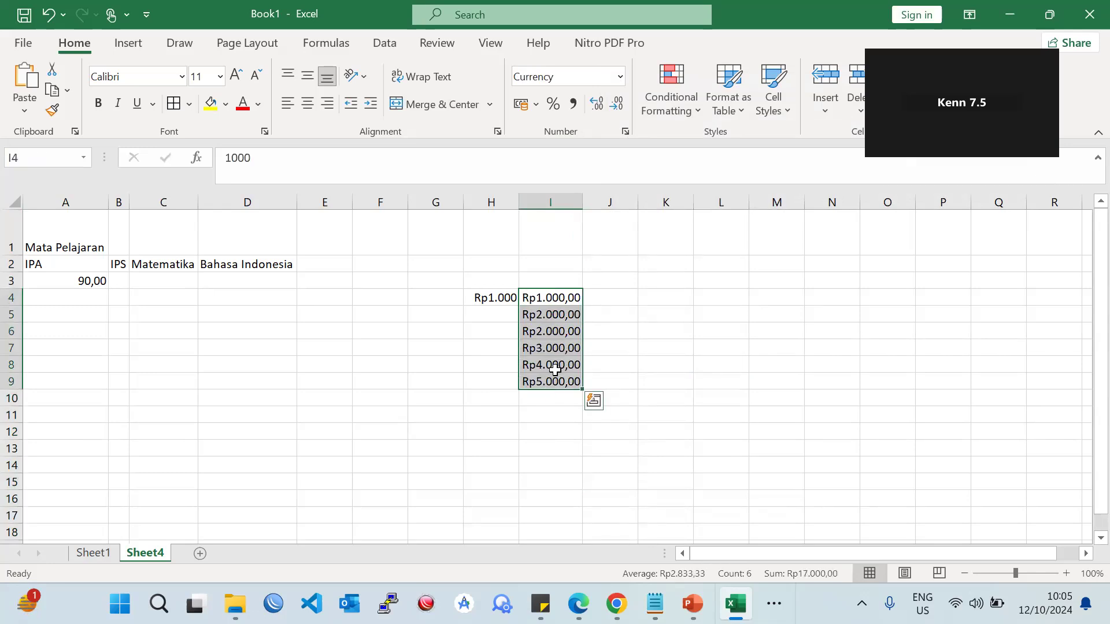
{"action": "left_click", "coordinate": [554, 327]}
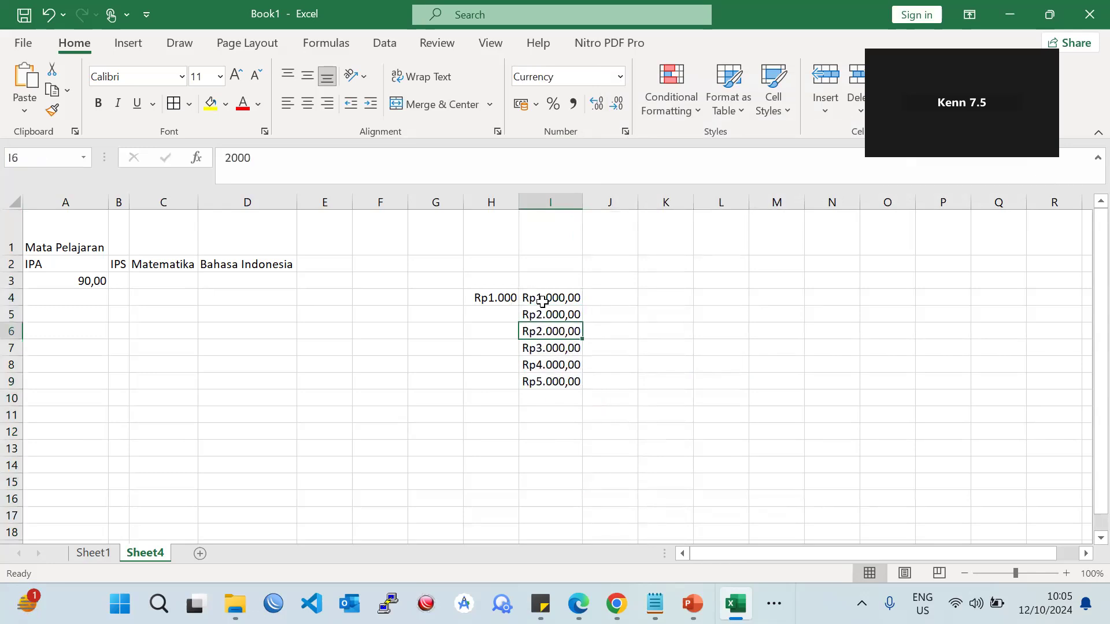
{"action": "left_click", "coordinate": [571, 350]}
{"action": "left_click", "coordinate": [559, 284]}
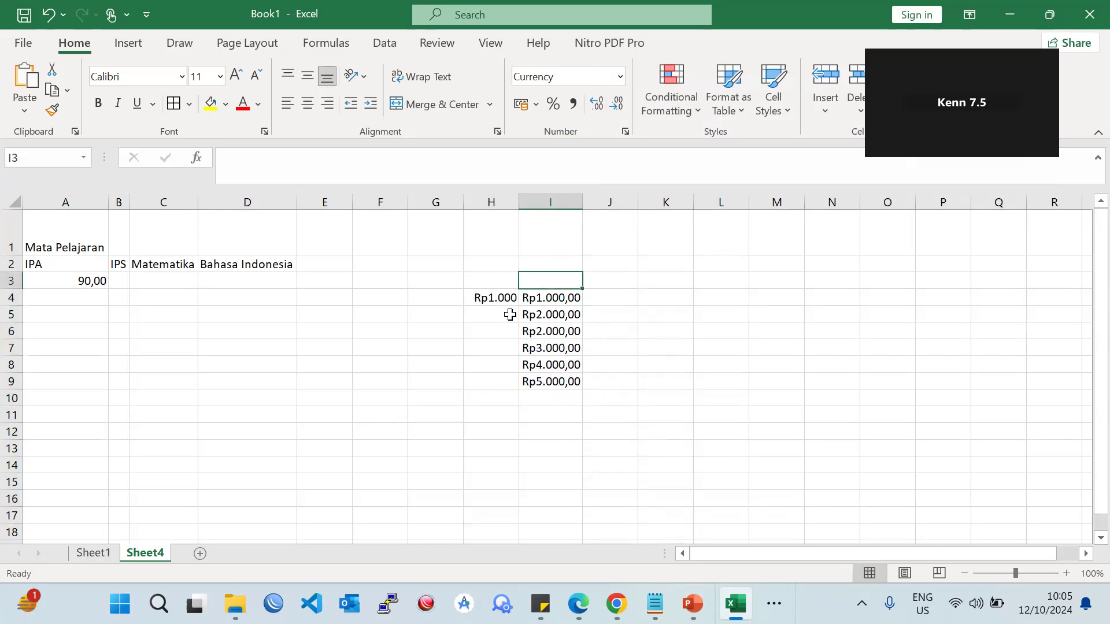
{"action": "left_click", "coordinate": [570, 331]}
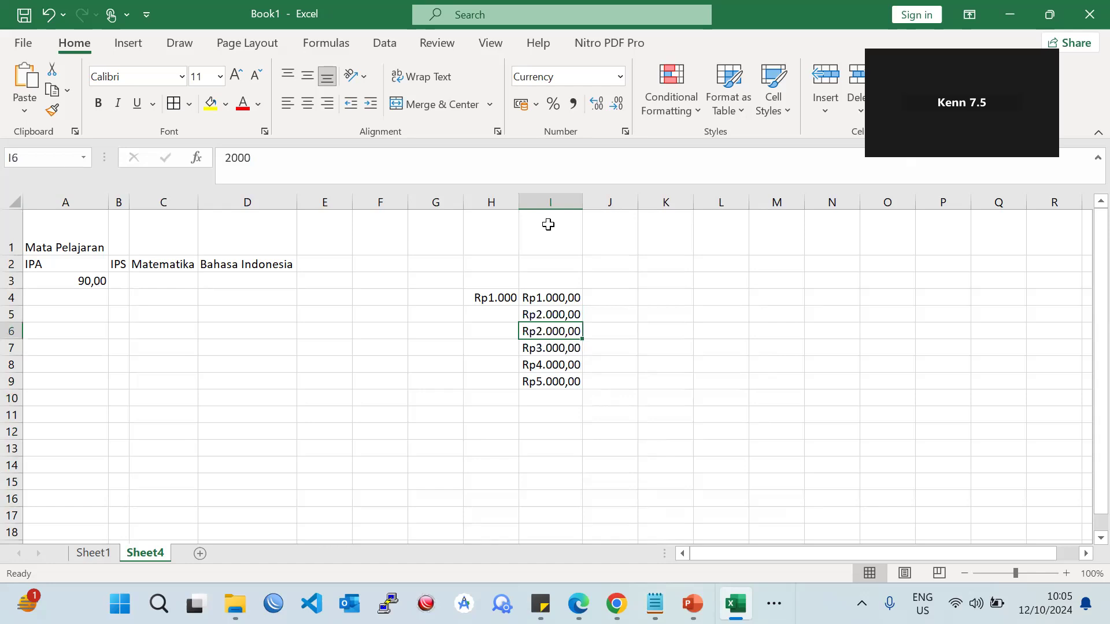
- Cut column I's Currency decimal places from 2 to 0, giving Rp1.000 to Rp5.000
{"action": "left_click", "coordinate": [550, 202]}
{"action": "right_click", "coordinate": [551, 239]}
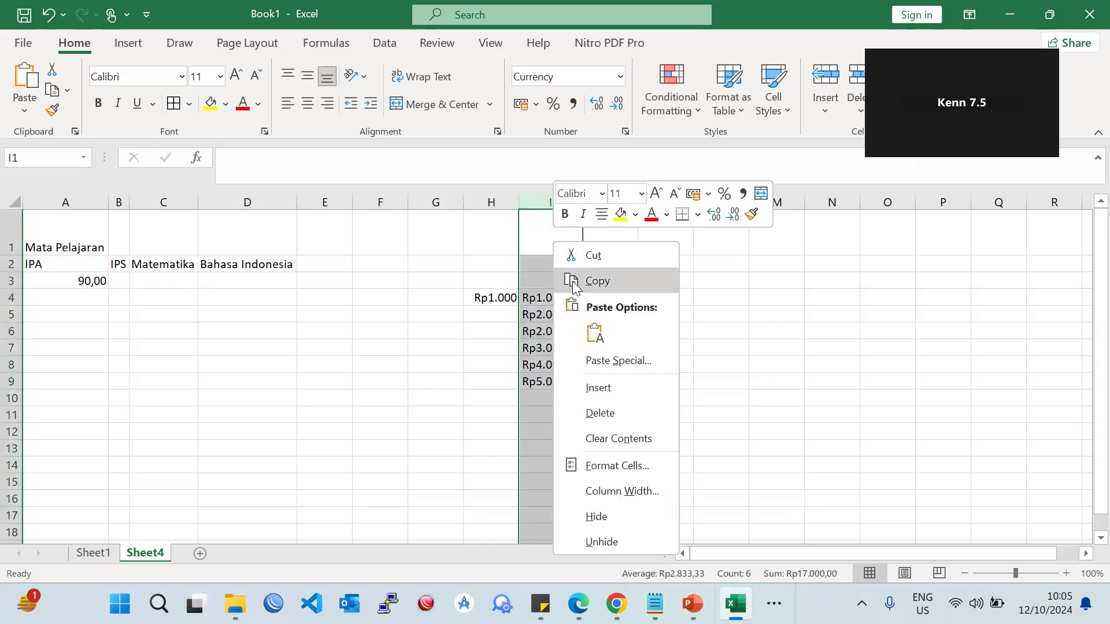
{"action": "left_click", "coordinate": [648, 456]}
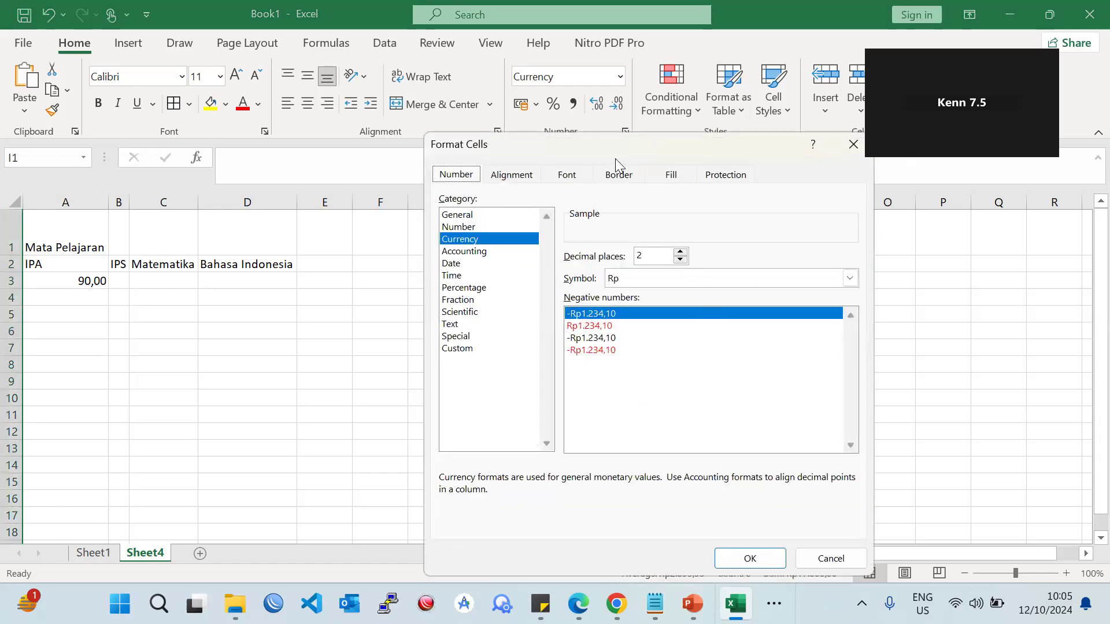
{"action": "left_click_drag", "start_coordinate": [608, 139], "coordinate": [241, 70]}
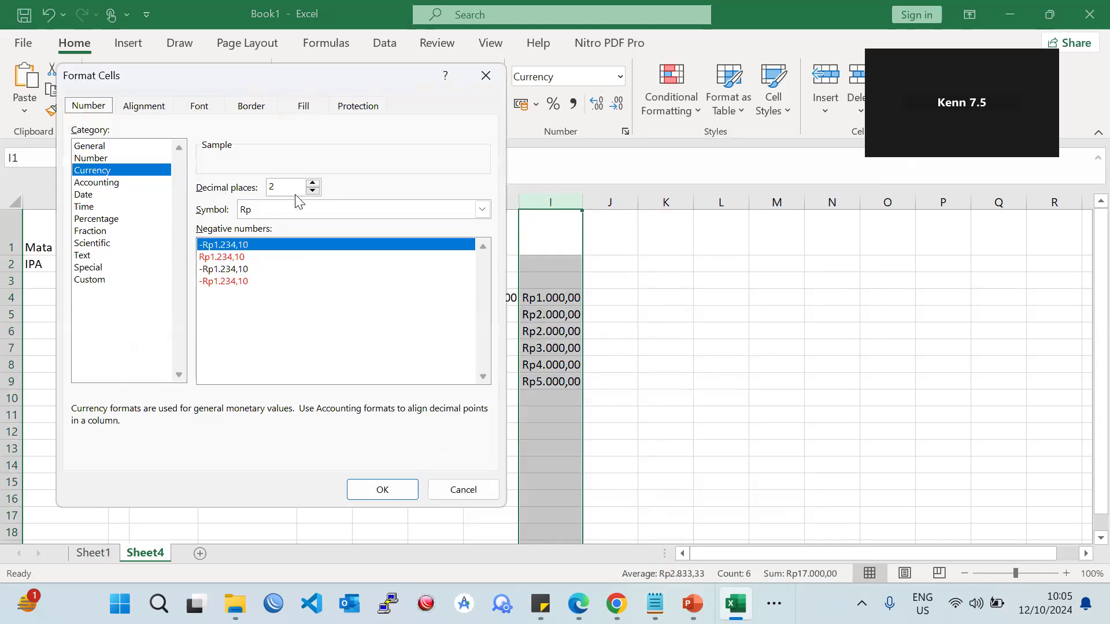
{"action": "left_click", "coordinate": [313, 190]}
{"action": "left_click", "coordinate": [313, 190]}
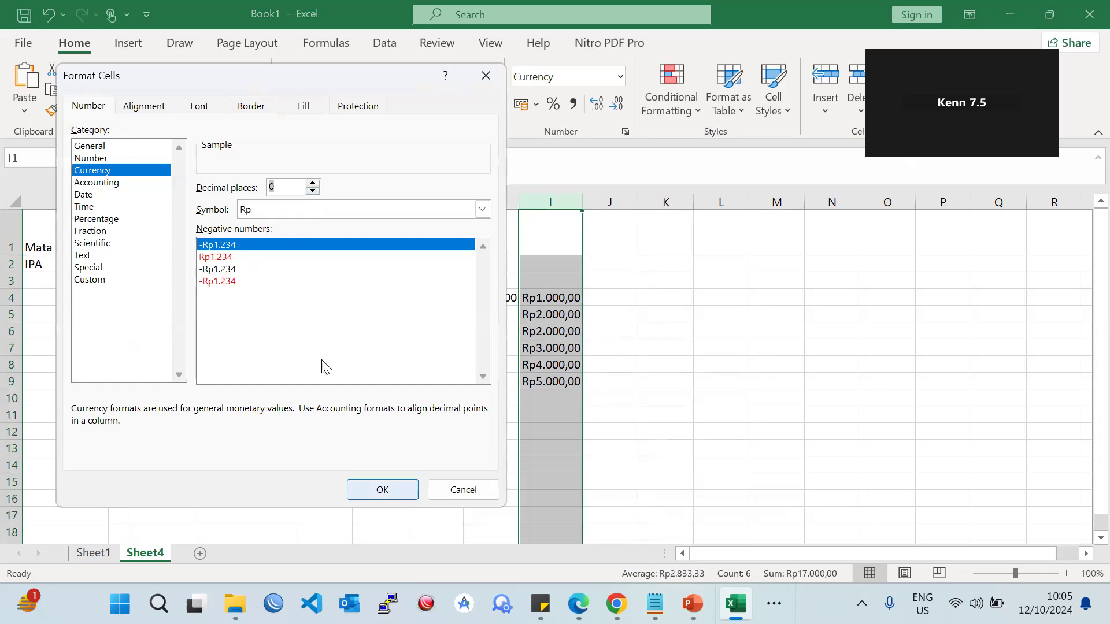
{"action": "left_click", "coordinate": [383, 490]}
{"action": "left_click", "coordinate": [610, 383]}
{"action": "left_click_drag", "start_coordinate": [576, 297], "coordinate": [570, 386]}
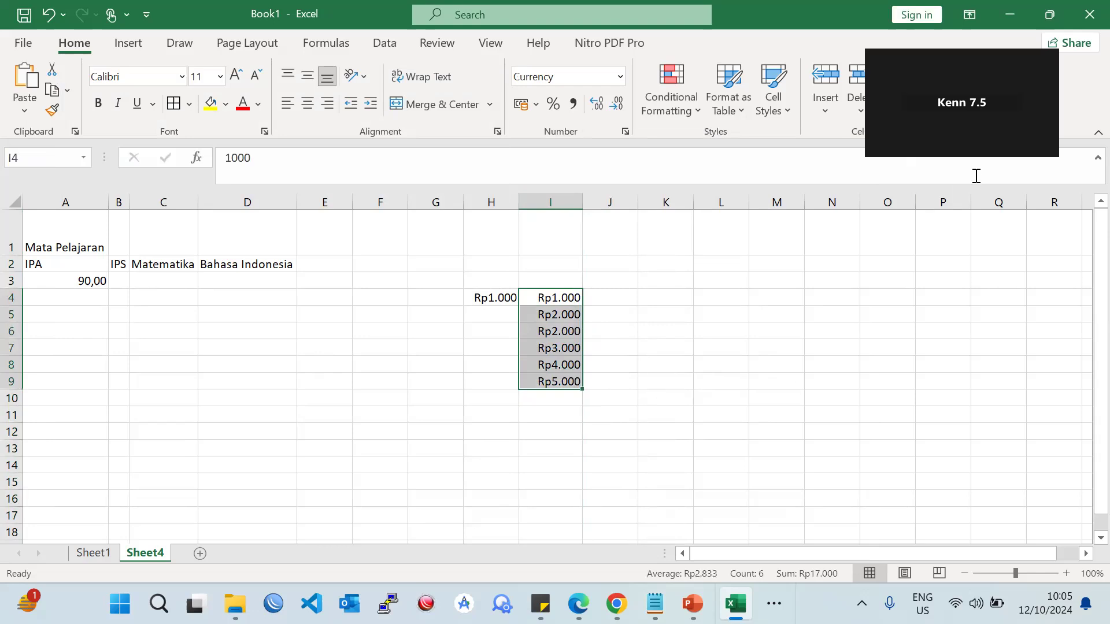
{"action": "left_click", "coordinate": [546, 401]}
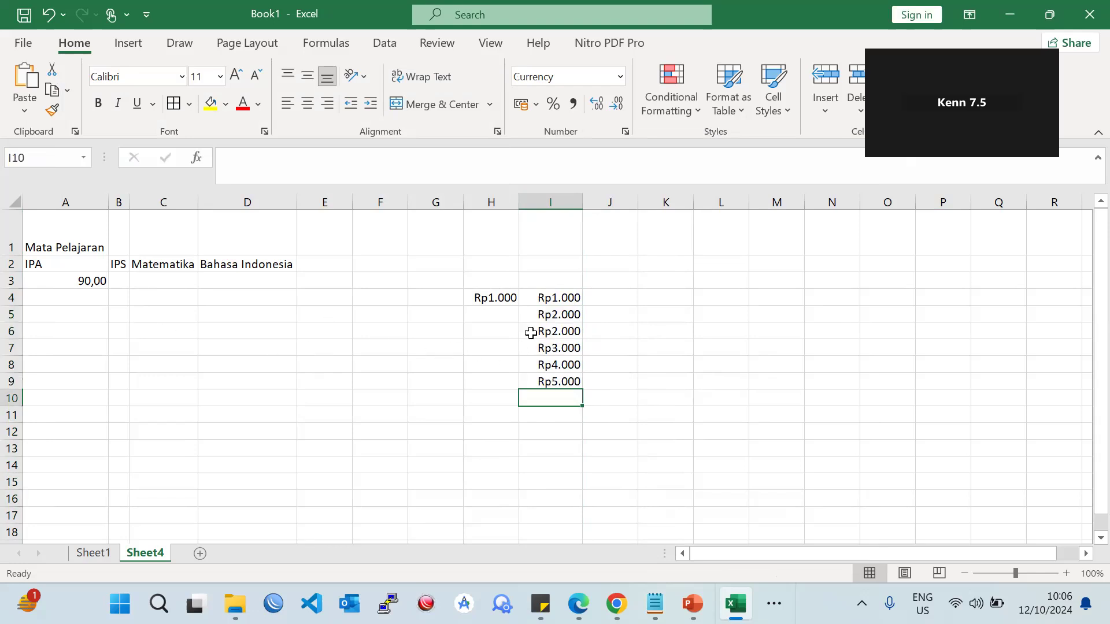
{"action": "left_click_drag", "start_coordinate": [553, 290], "coordinate": [545, 383]}
{"action": "left_click", "coordinate": [505, 313]}
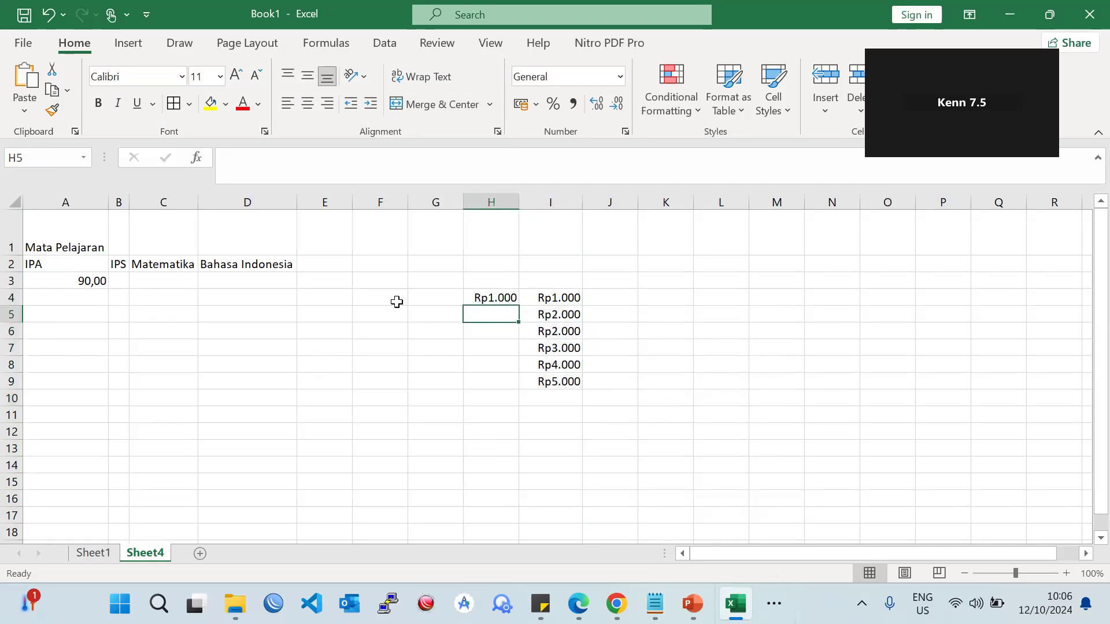
{"action": "right_click", "coordinate": [549, 298]}
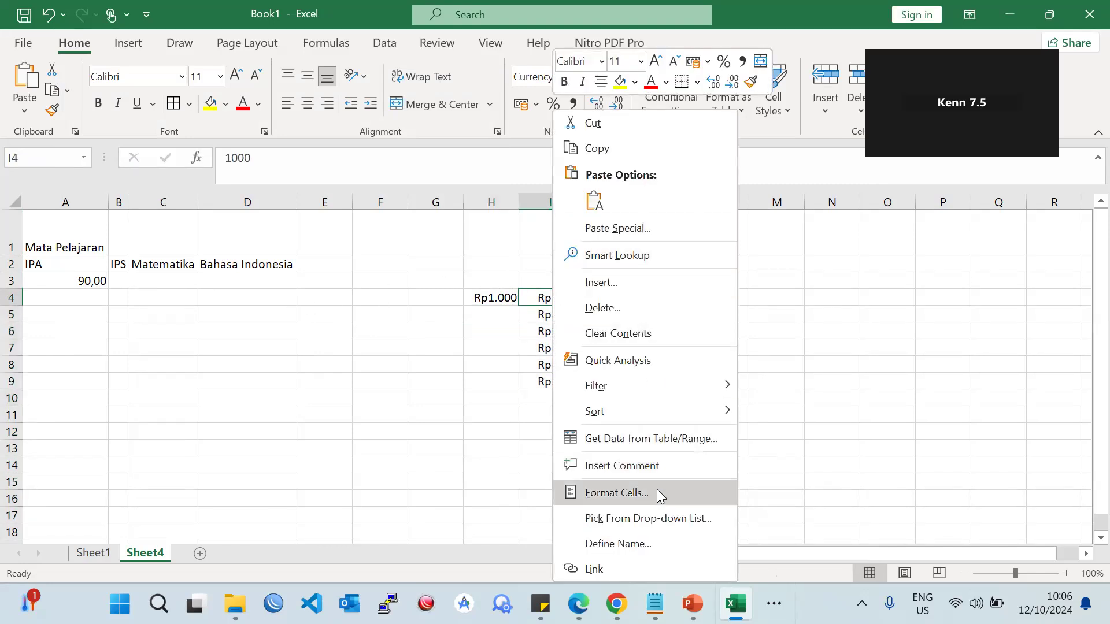
{"action": "left_click", "coordinate": [657, 491]}
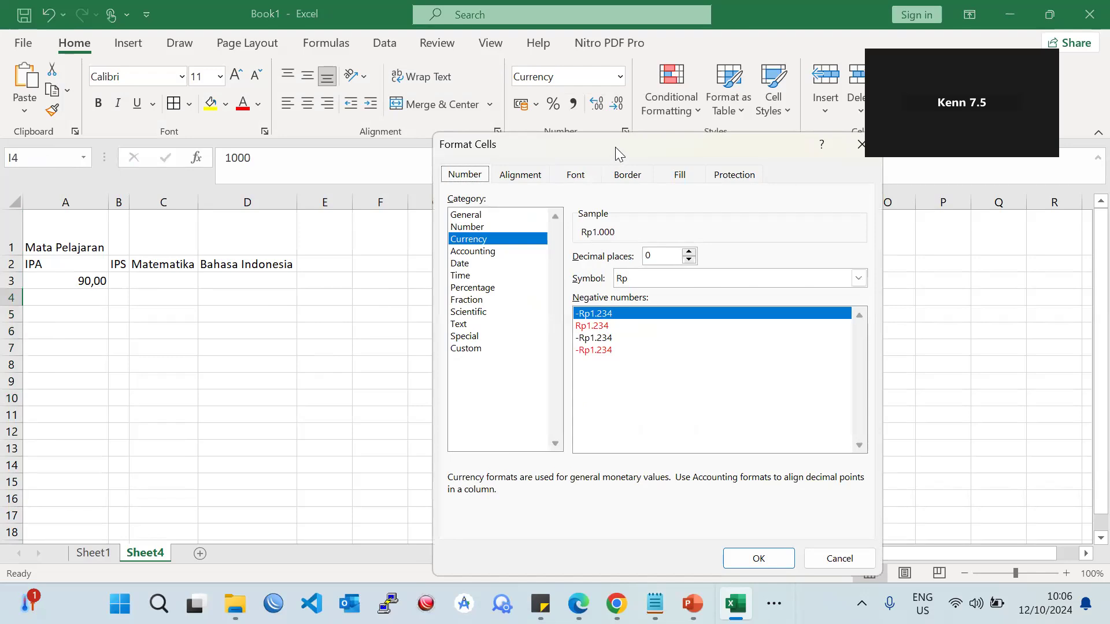
{"action": "left_click_drag", "start_coordinate": [615, 147], "coordinate": [244, 77]}
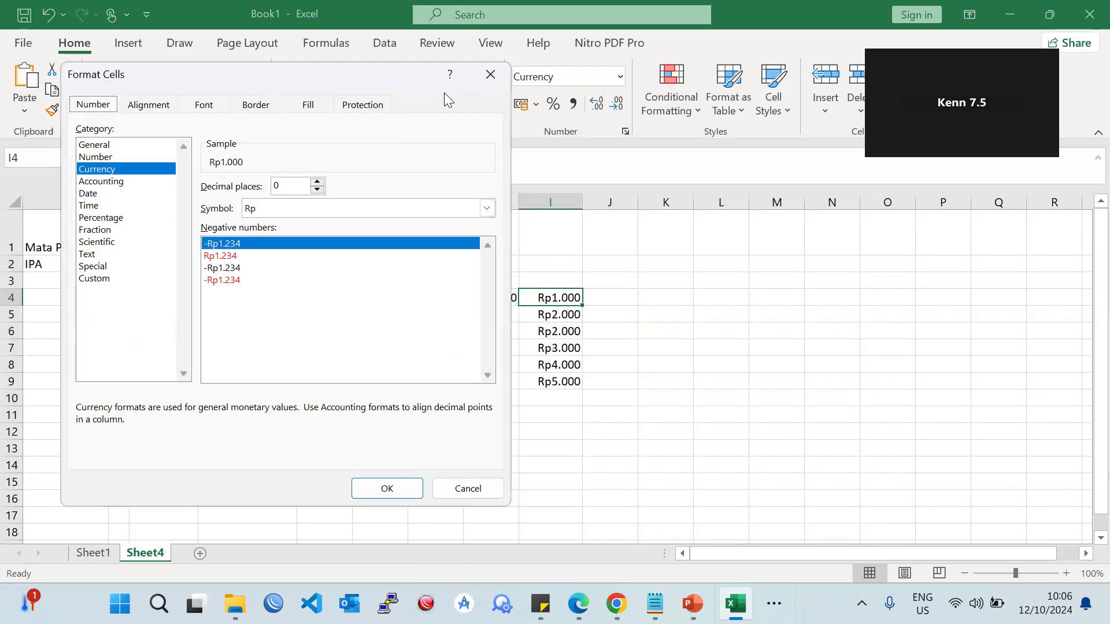
{"action": "left_click", "coordinate": [489, 76]}
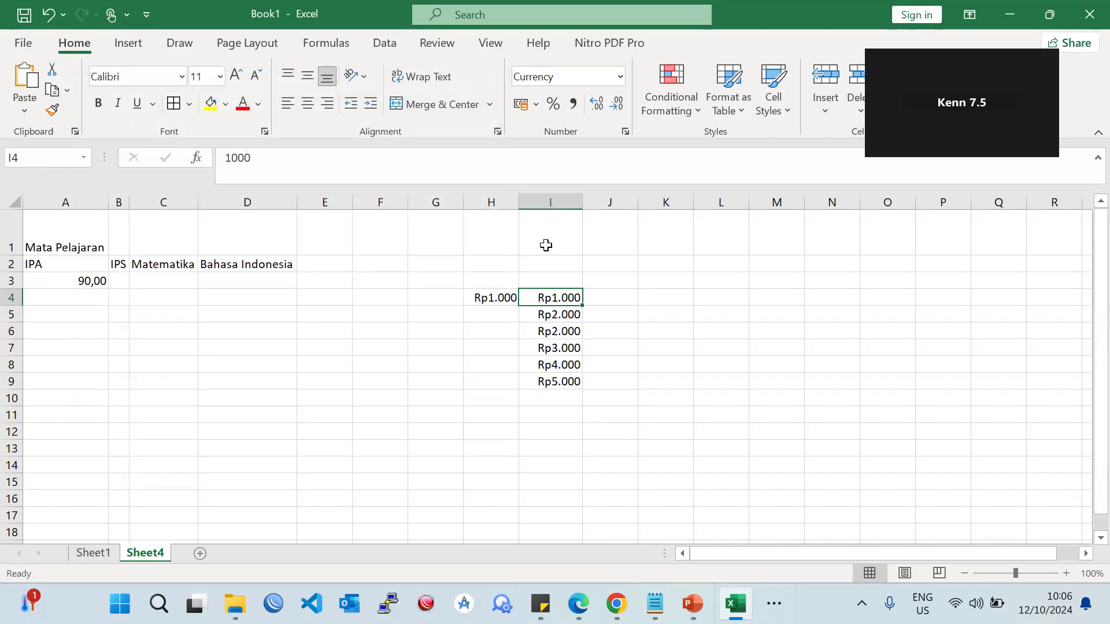
- Add headings Jam Masuk in L2 and Jam Pulang in M2, autofitting both columns
{"action": "left_click", "coordinate": [719, 265]}
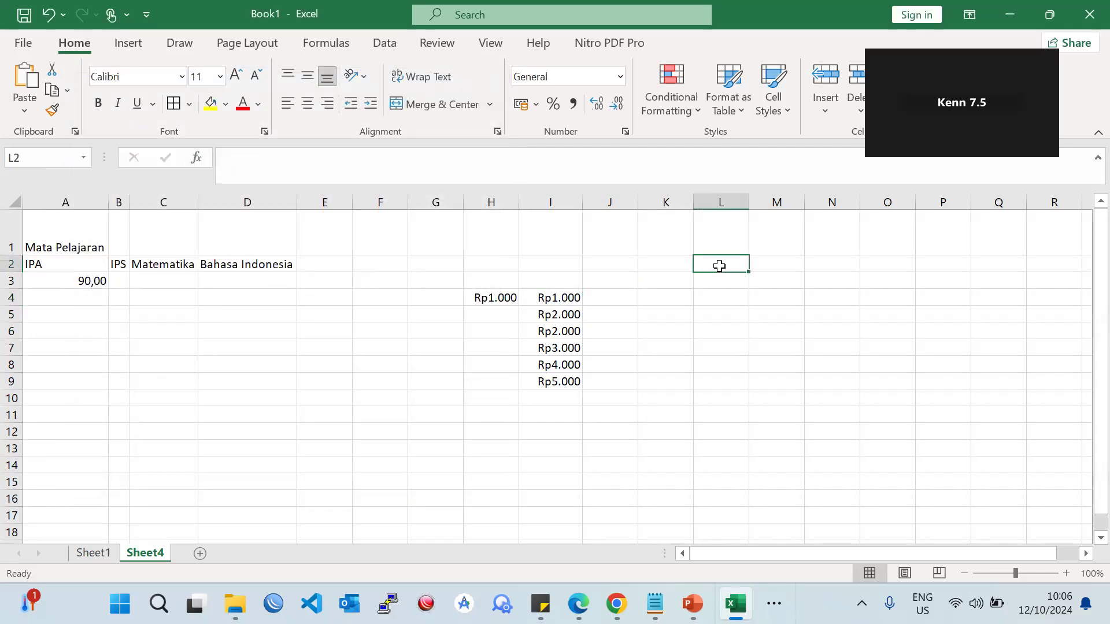
{"action": "type", "text": "Jama"}
{"action": "key", "text": "BackSpace"}
{"action": "type", "text": "Masuk"}
{"action": "key", "text": "Tab"}
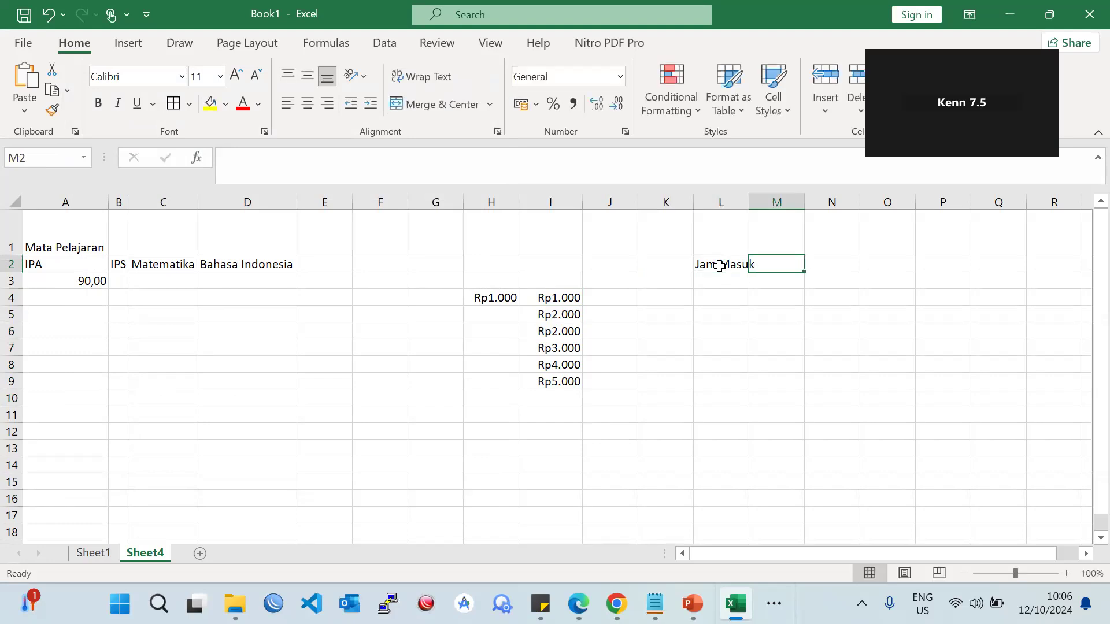
{"action": "type", "text": "Jam PUlan"}
{"action": "key", "text": "BackSpace"}
{"action": "key", "text": "BackSpace"}
{"action": "key", "text": "BackSpace"}
{"action": "type", "text": "ulang"}
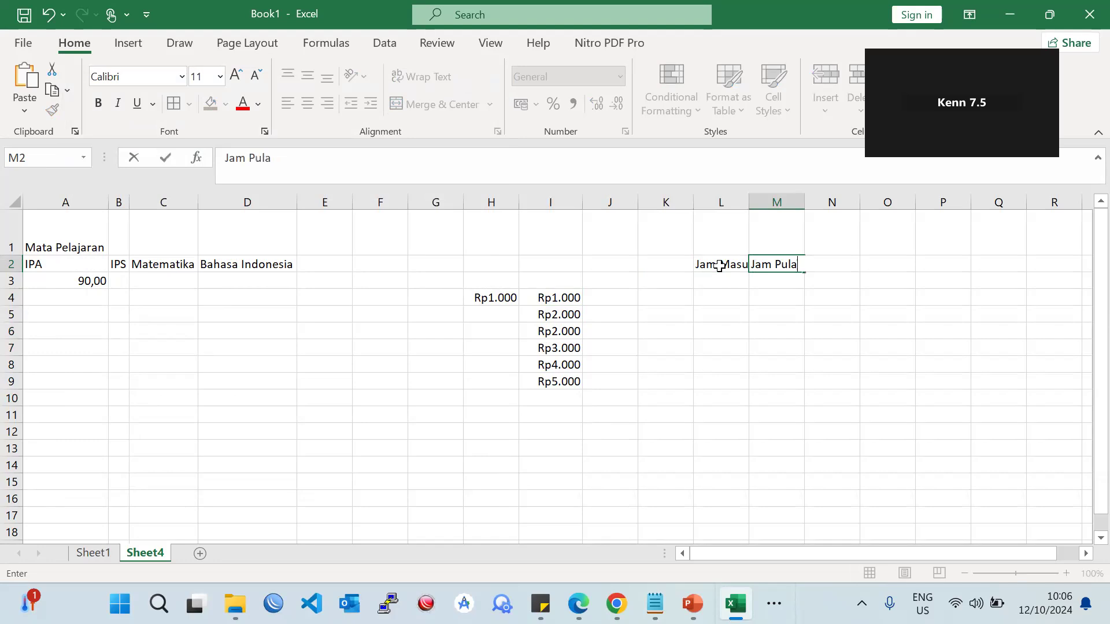
{"action": "key", "text": "Return"}
{"action": "double_click", "coordinate": [749, 202]}
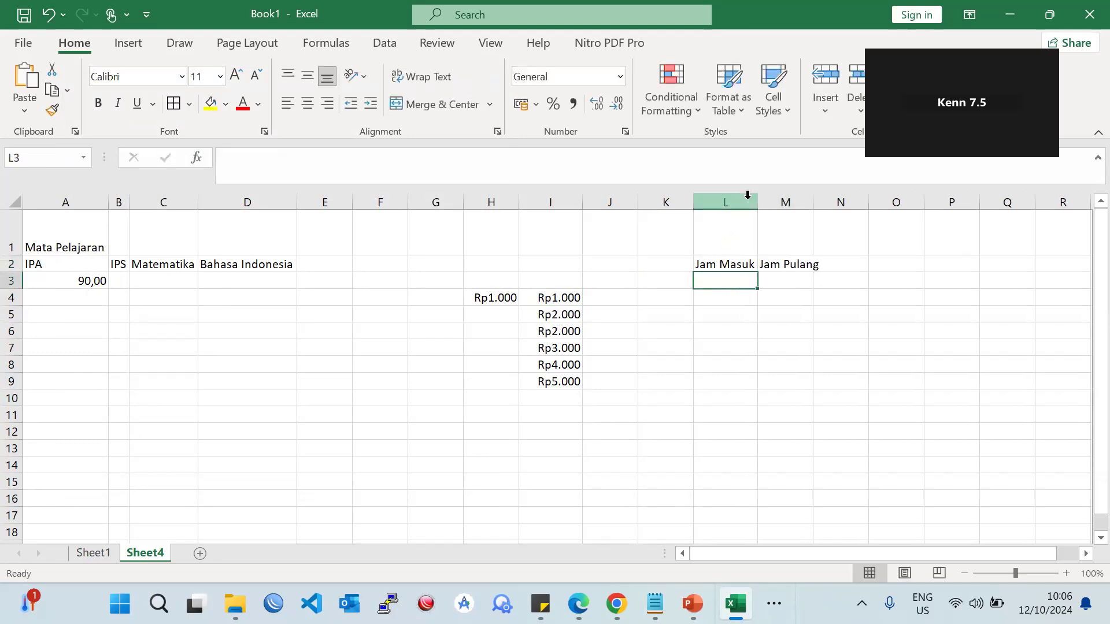
{"action": "double_click", "coordinate": [809, 203]}
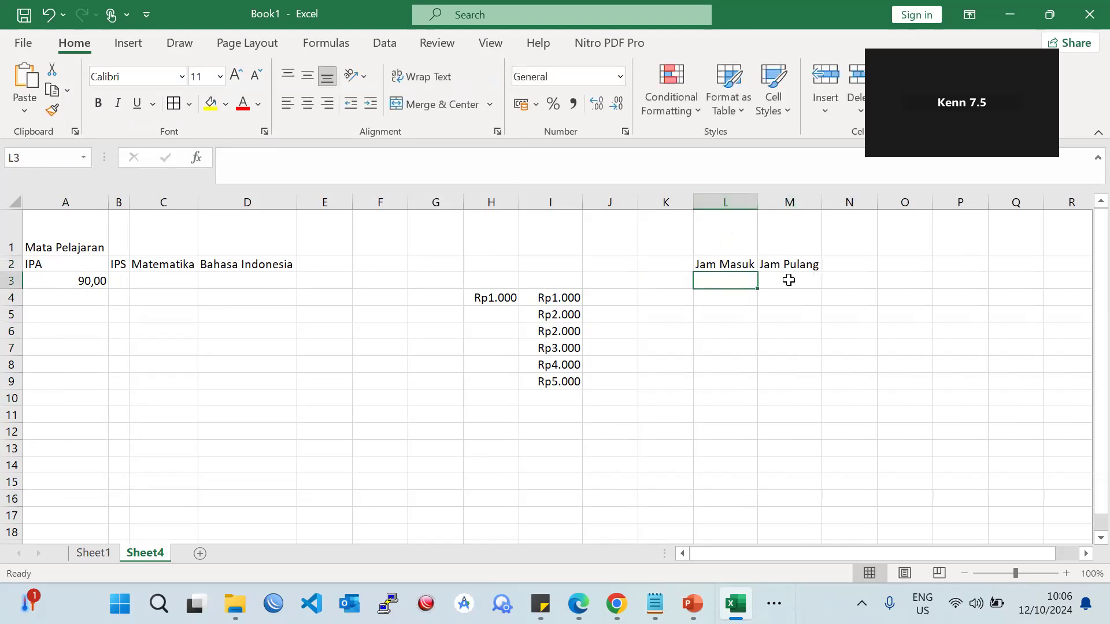
- Enter 7, 8, 9 in L3:L5 and 2, 4, 5 in M3:M5
{"action": "type", "text": "7"}
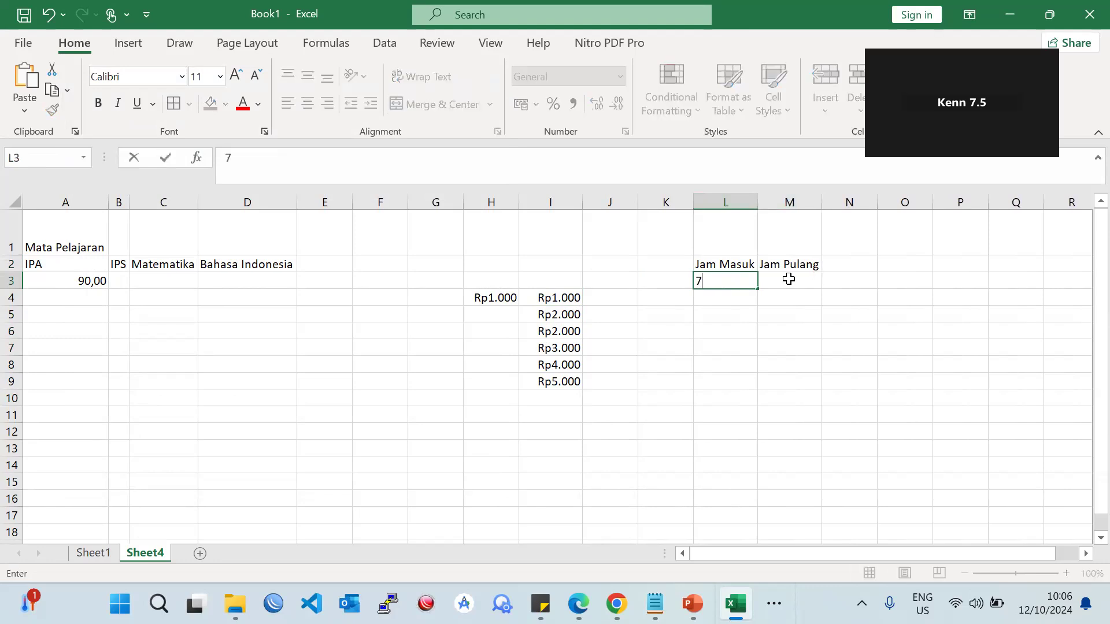
{"action": "key", "text": "Return"}
{"action": "type", "text": "8"}
{"action": "key", "text": "Return"}
{"action": "type", "text": "0"}
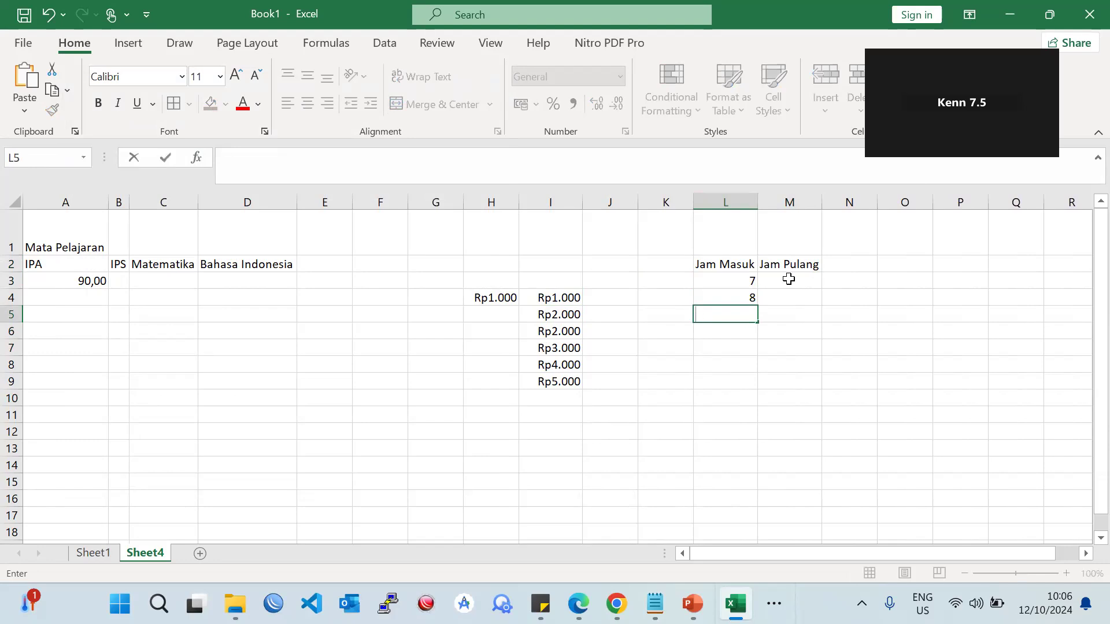
{"action": "type", "text": "9"}
{"action": "left_click", "coordinate": [789, 297]}
{"action": "left_click", "coordinate": [789, 280]}
{"action": "type", "text": "2"}
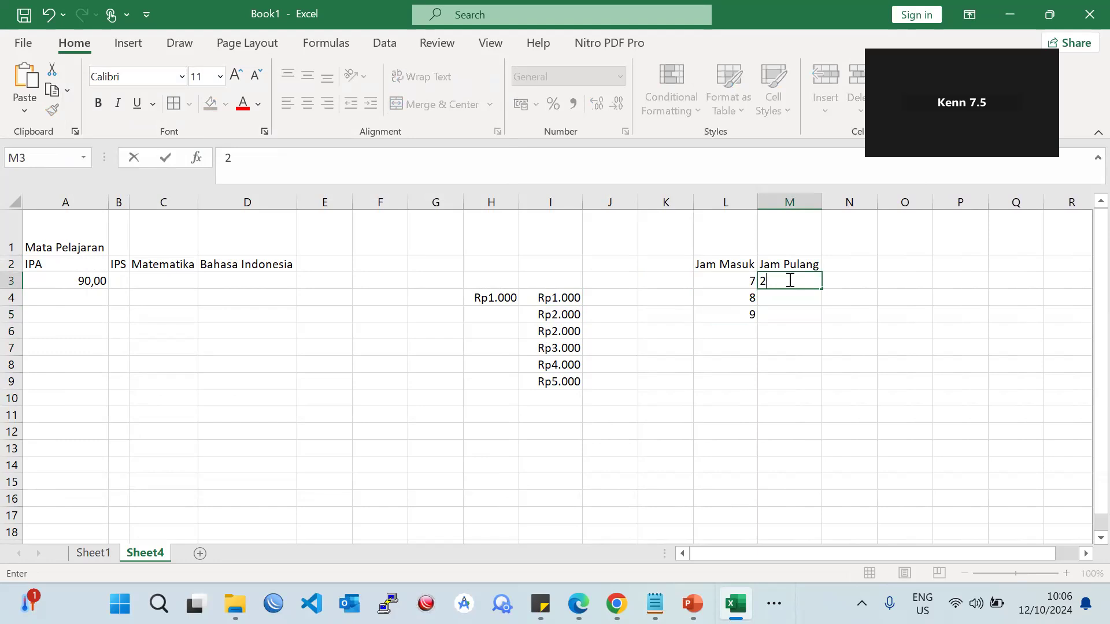
{"action": "key", "text": "Return"}
{"action": "type", "text": "4"}
{"action": "key", "text": "Return"}
{"action": "type", "text": "5"}
{"action": "key", "text": "Return"}
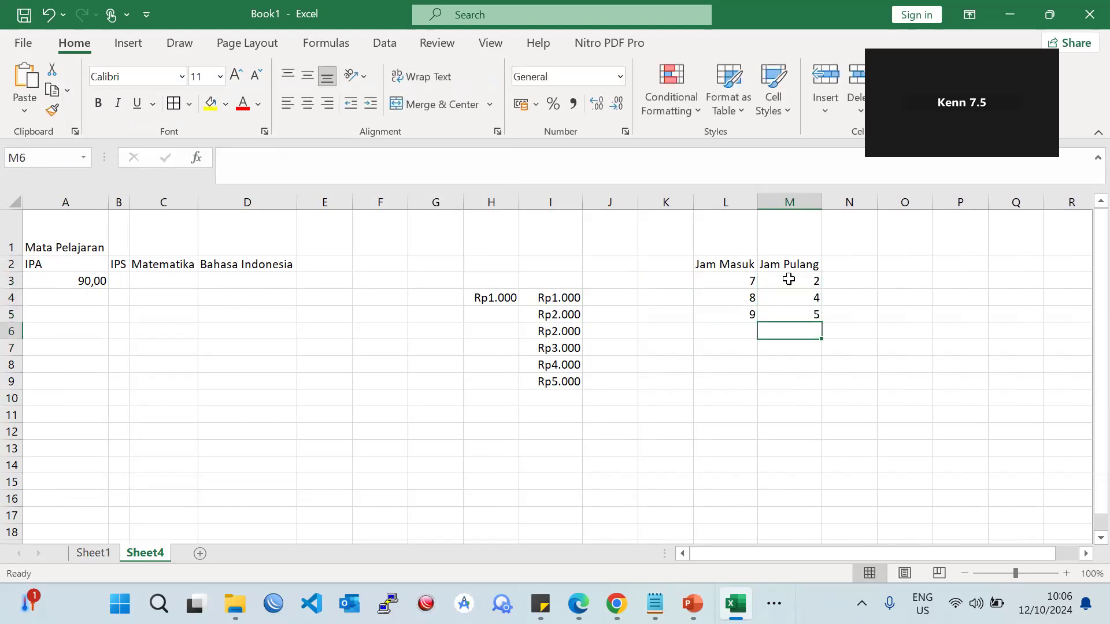
{"action": "left_click_drag", "start_coordinate": [736, 280], "coordinate": [734, 317]}
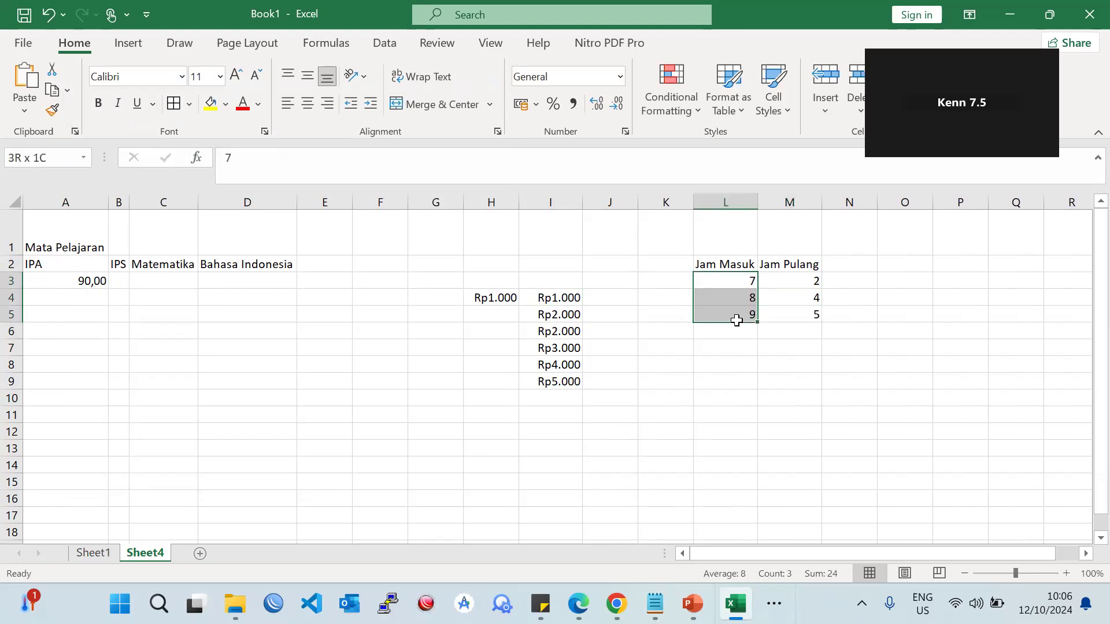
- Give column L the 13:30 Time format, turning the Jam Masuk entries into 00:00
{"action": "left_click", "coordinate": [727, 200]}
{"action": "right_click", "coordinate": [718, 262]}
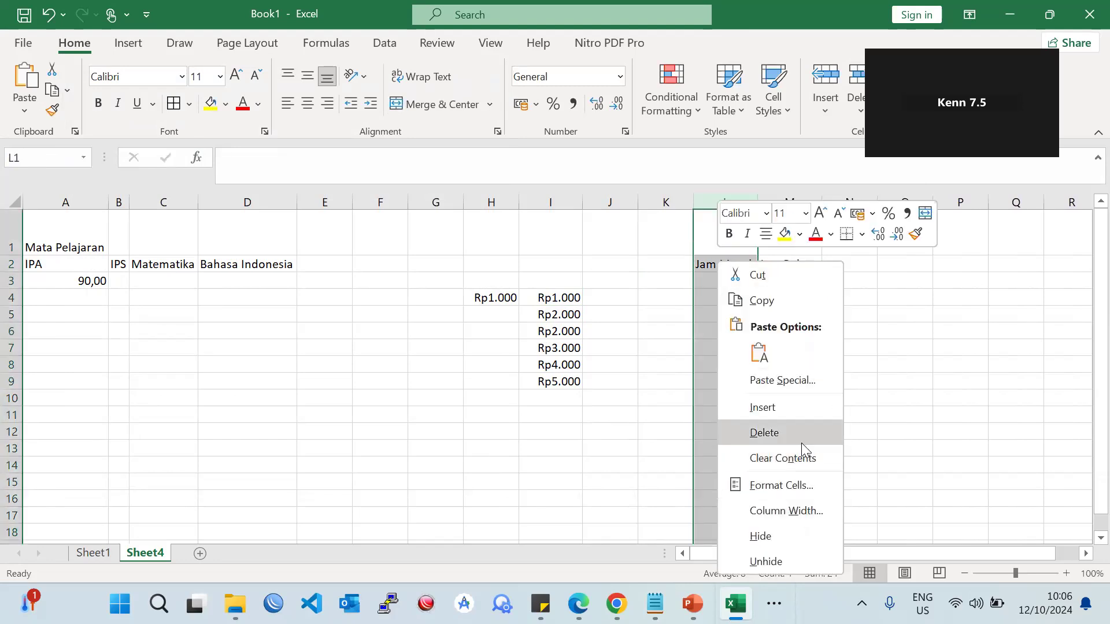
{"action": "left_click", "coordinate": [810, 487]}
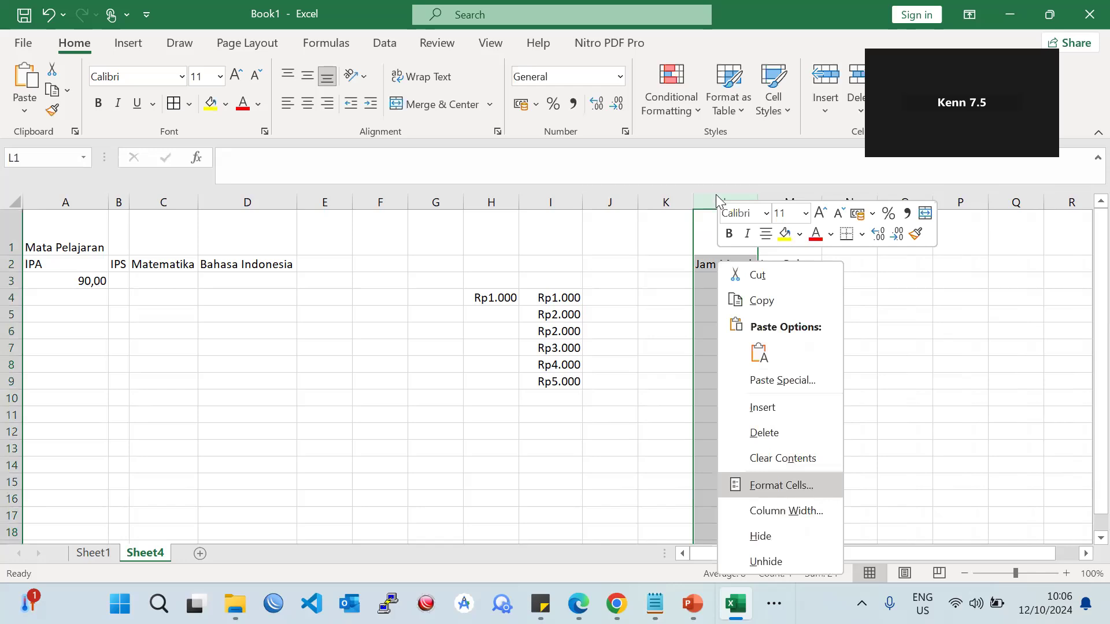
{"action": "left_click_drag", "start_coordinate": [688, 133], "coordinate": [233, 51]}
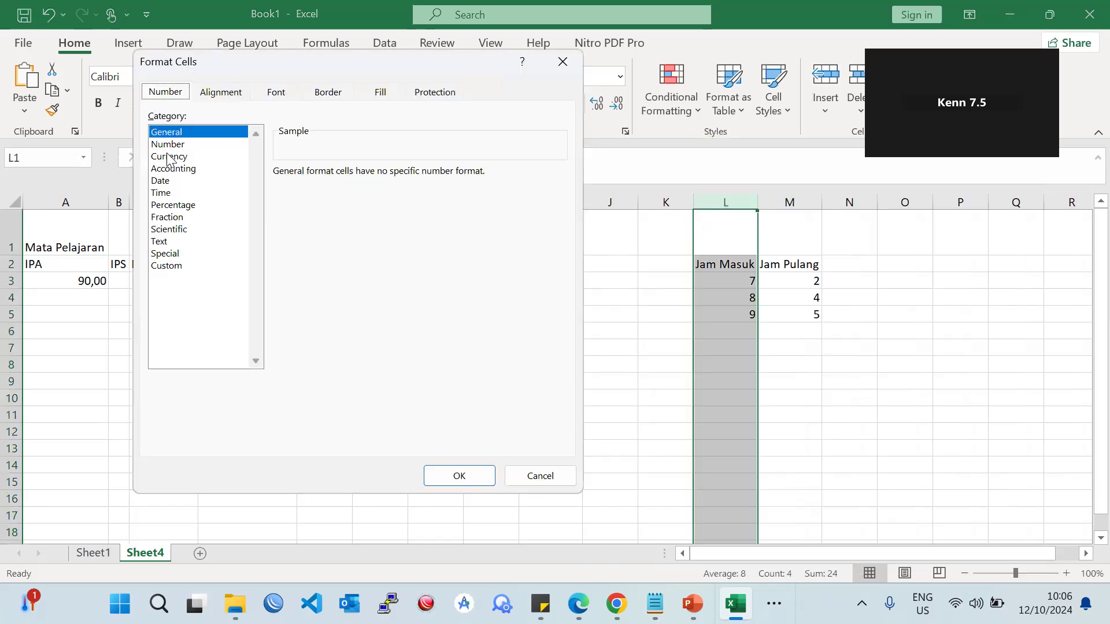
{"action": "left_click", "coordinate": [172, 193]}
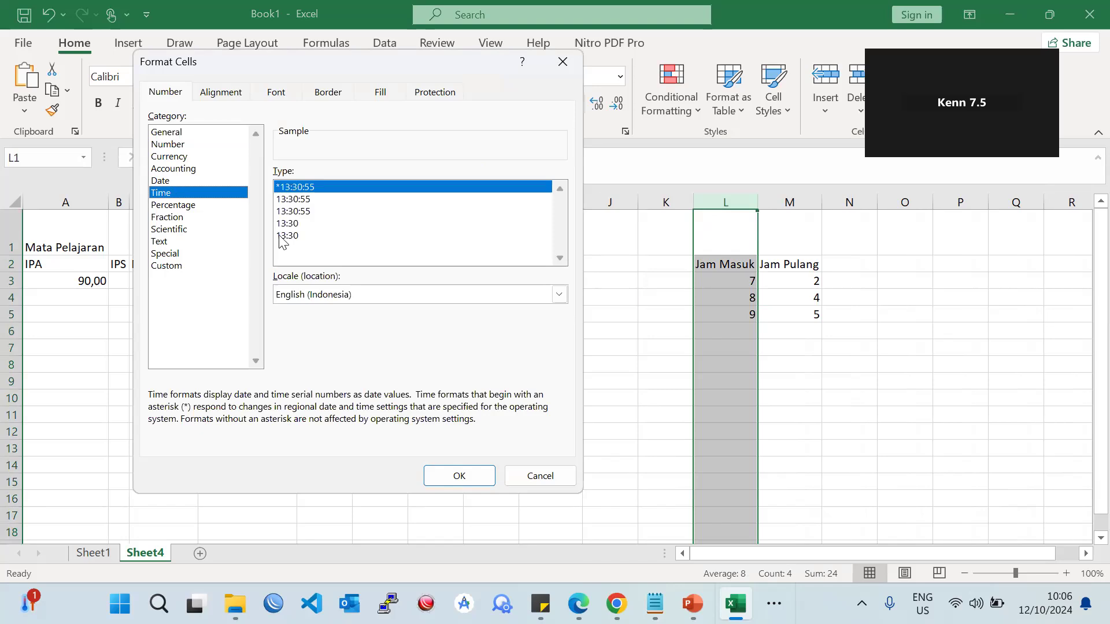
{"action": "left_click", "coordinate": [283, 200]}
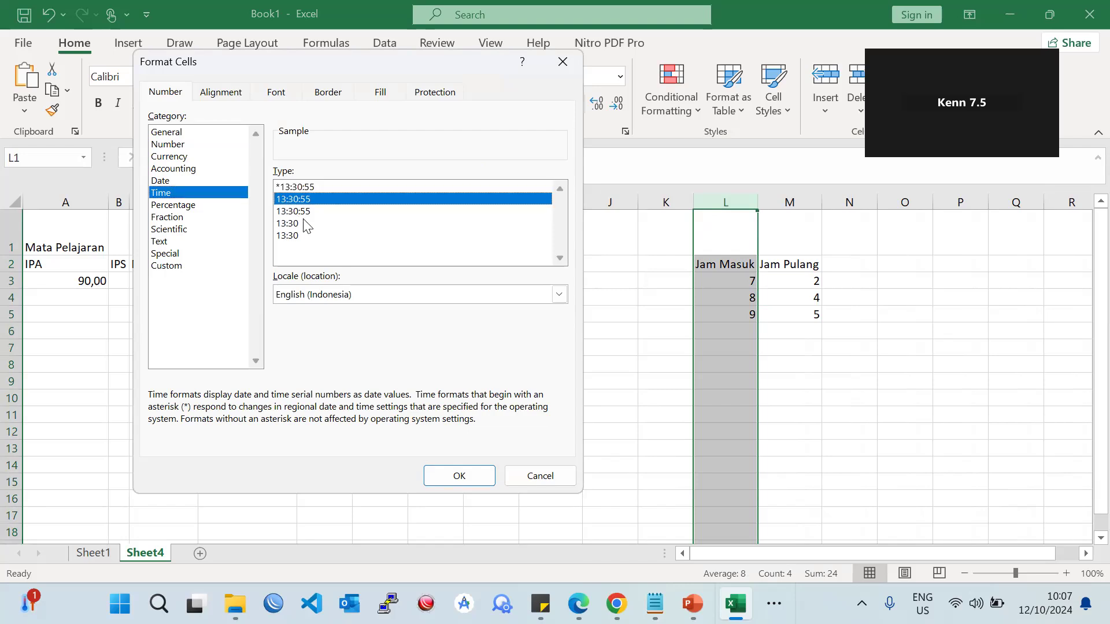
{"action": "left_click", "coordinate": [308, 212]}
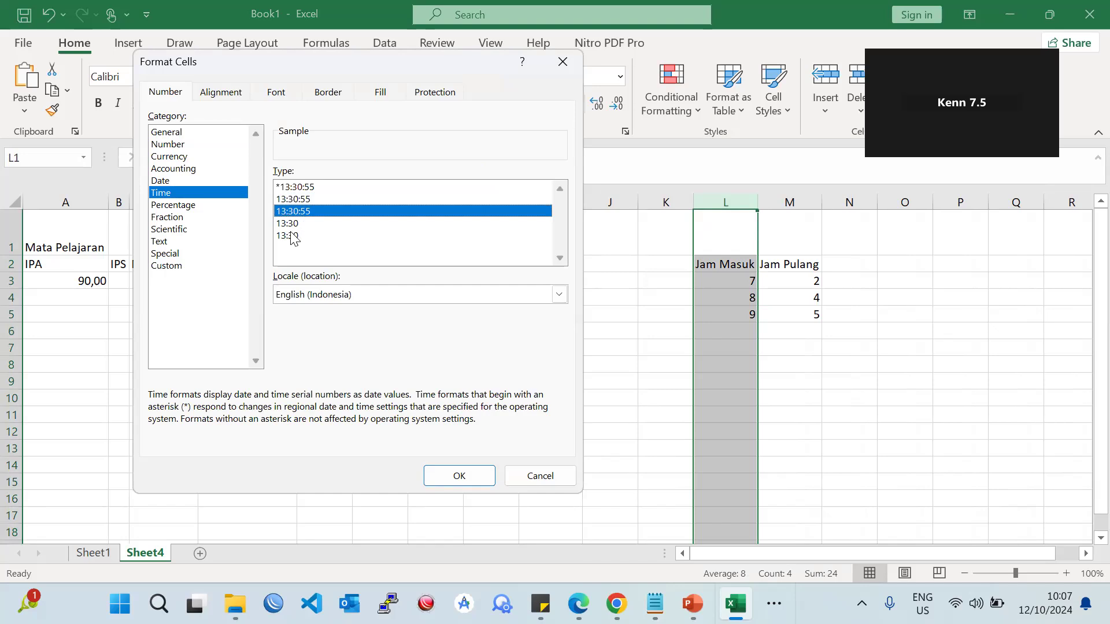
{"action": "left_click", "coordinate": [295, 224]}
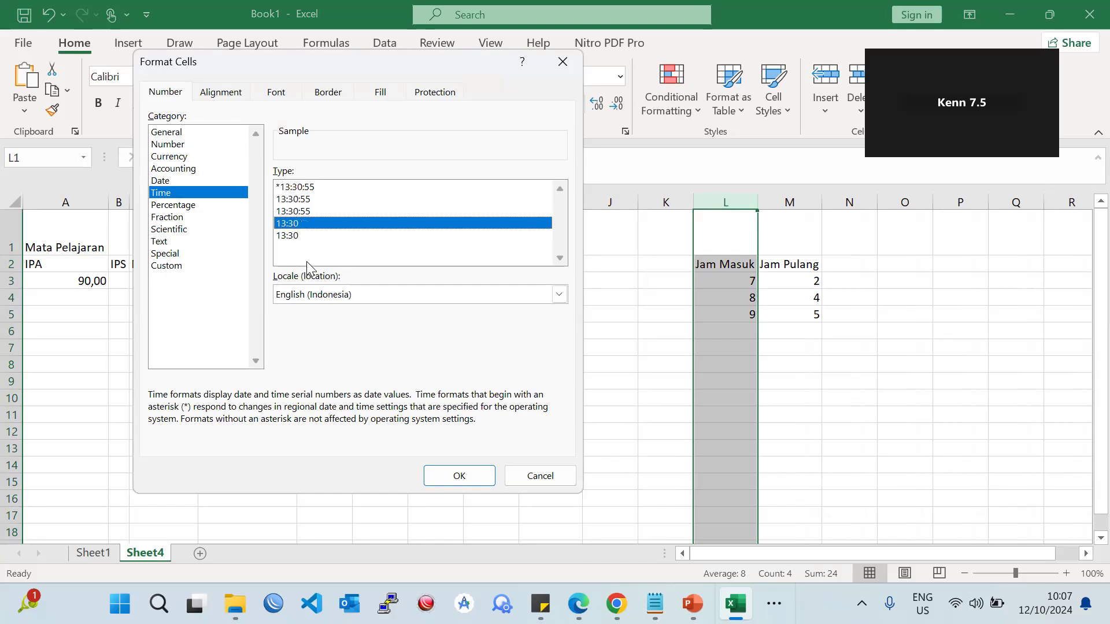
{"action": "key", "text": "Return"}
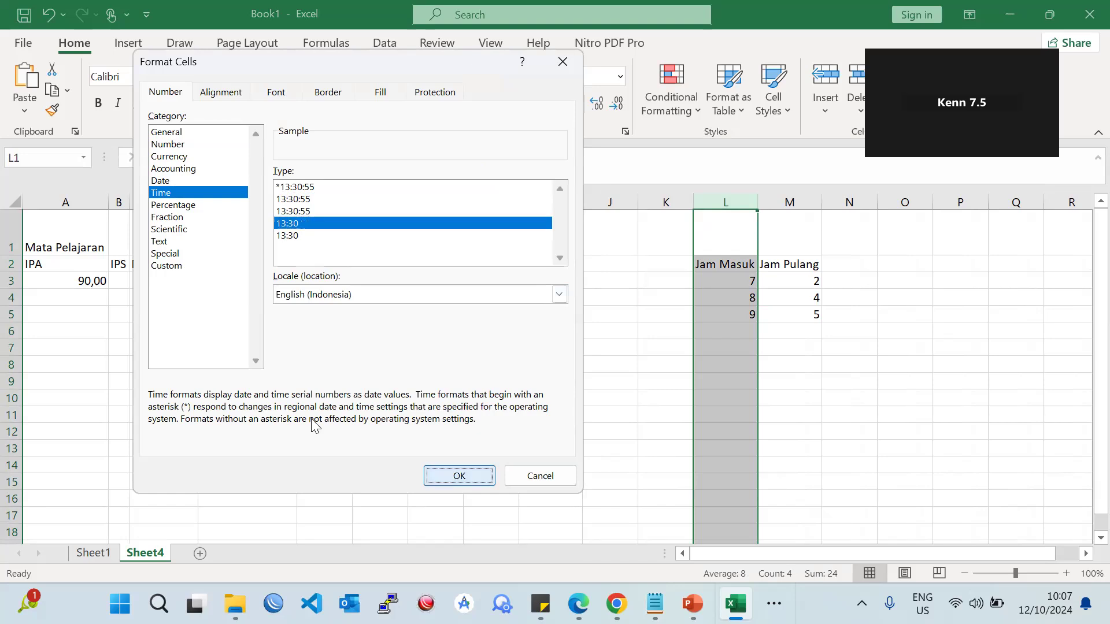
{"action": "left_click", "coordinate": [718, 278]}
- Re-enter L3's Jam Masuk time so it reads 07:00
{"action": "left_click", "coordinate": [738, 328]}
{"action": "left_click", "coordinate": [726, 282]}
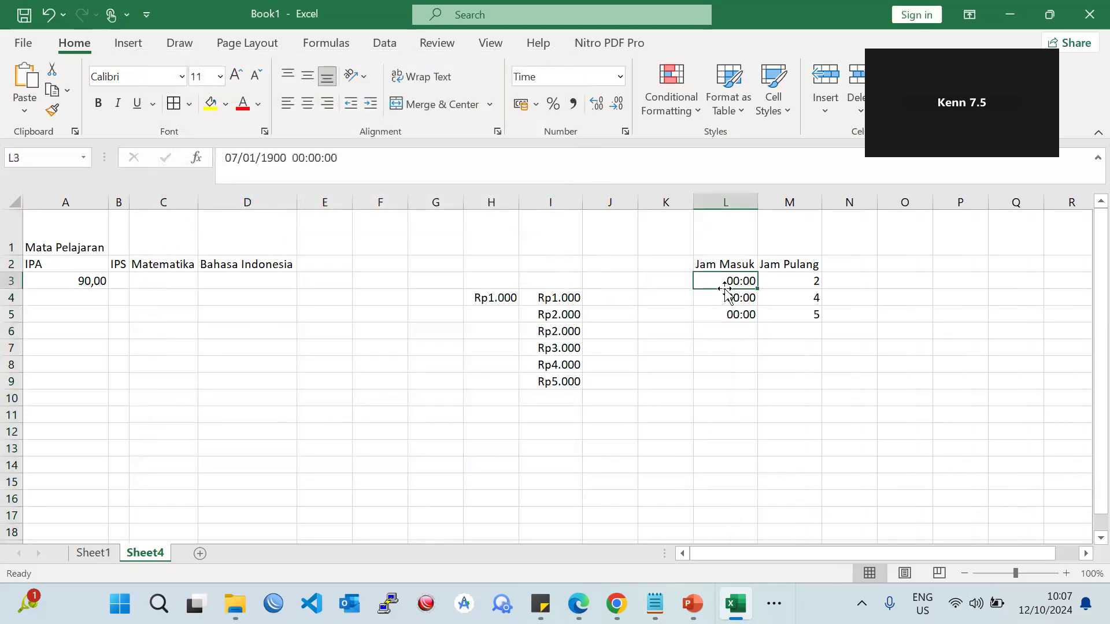
{"action": "key", "text": "Down"}
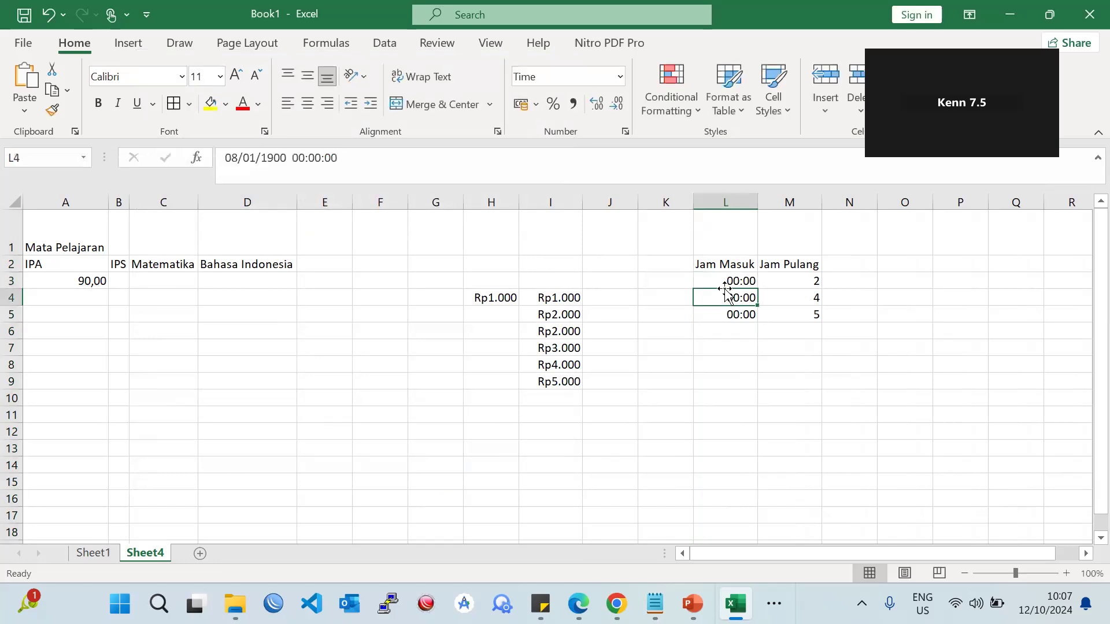
{"action": "key", "text": "Up"}
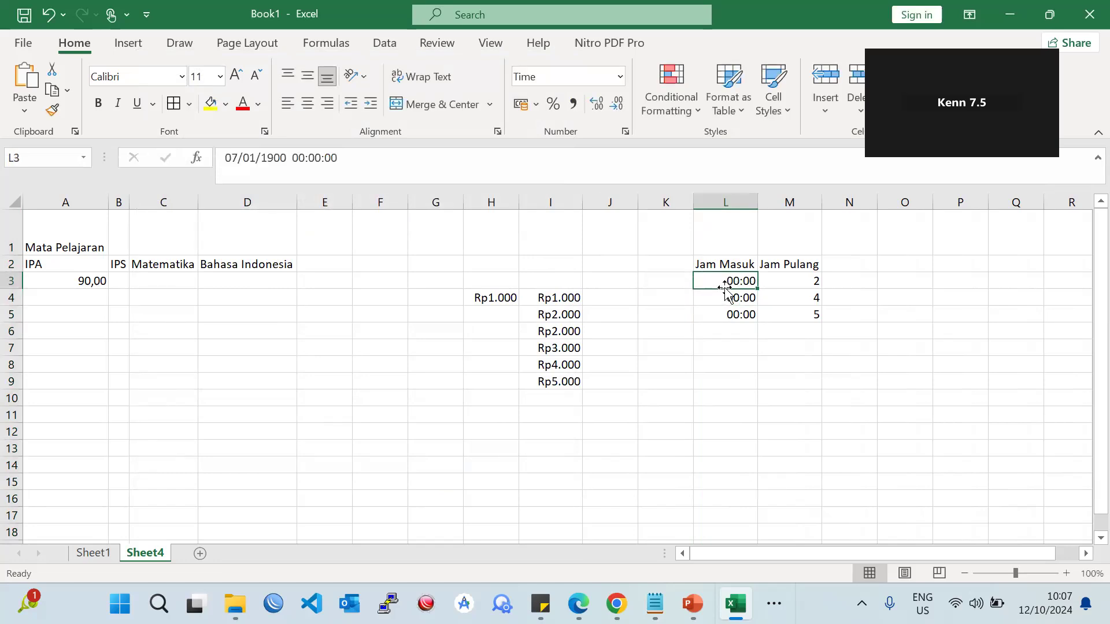
{"action": "type", "text": "0"}
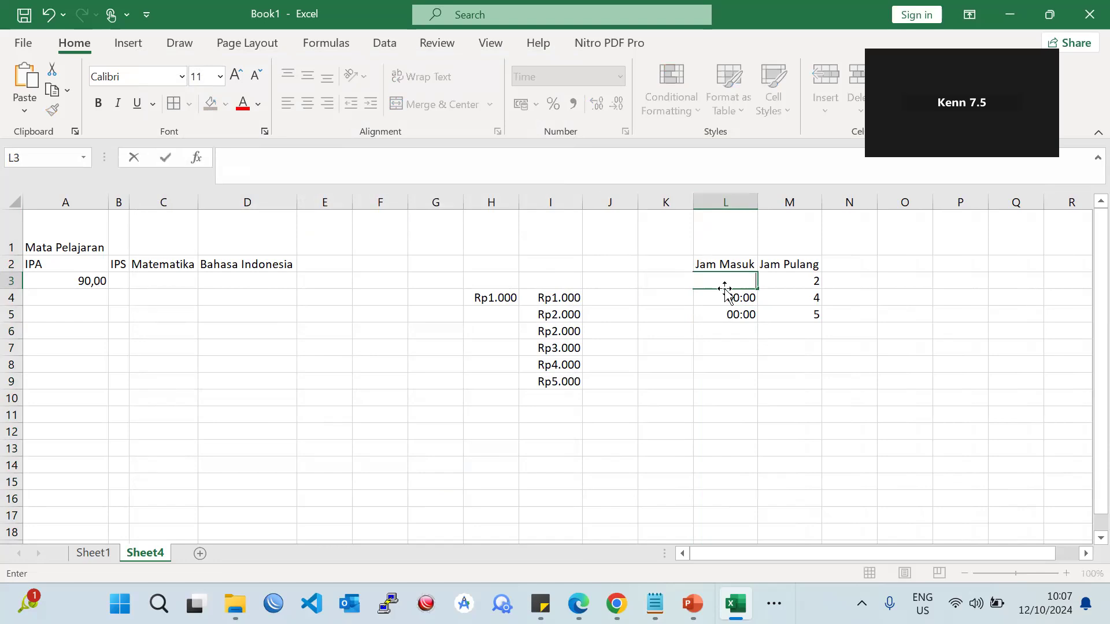
{"action": "type", "text": ":00"}
{"action": "key", "text": "Return"}
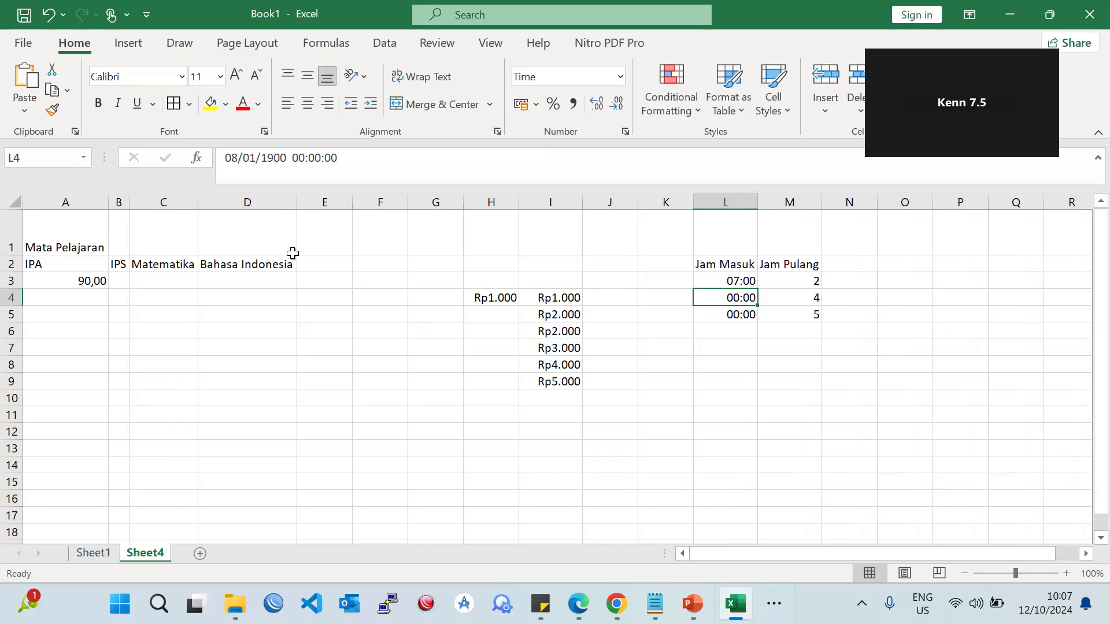
- Inspect L4's stored value and column L's options, leaving L4 and L5 at 00:00
{"action": "left_click_drag", "start_coordinate": [349, 155], "coordinate": [133, 155]}
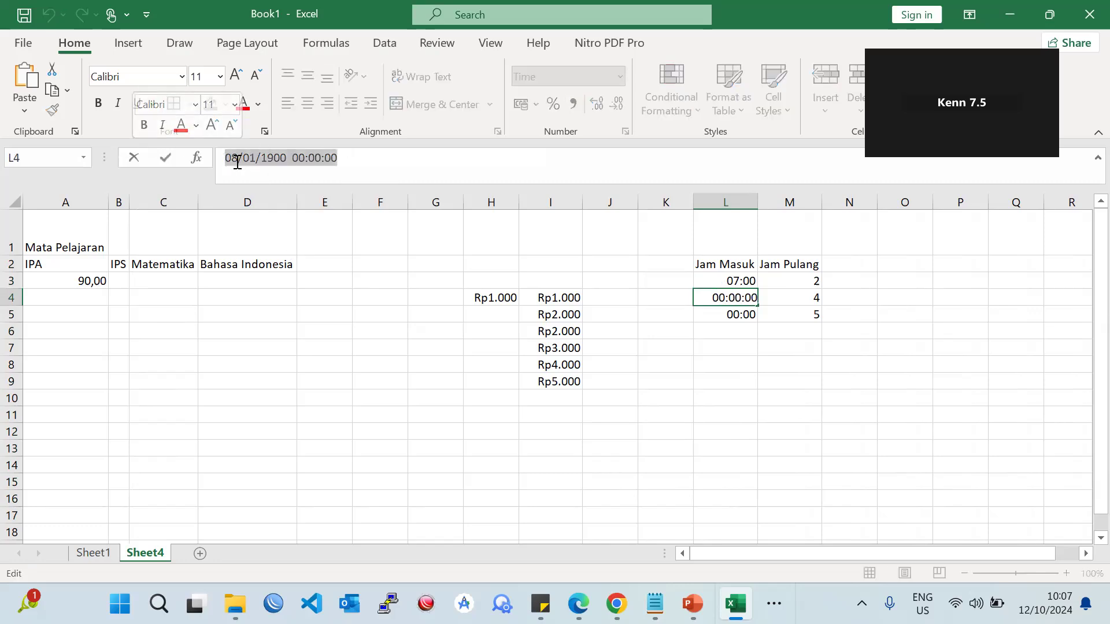
{"action": "left_click", "coordinate": [701, 387]}
{"action": "left_click", "coordinate": [739, 279]}
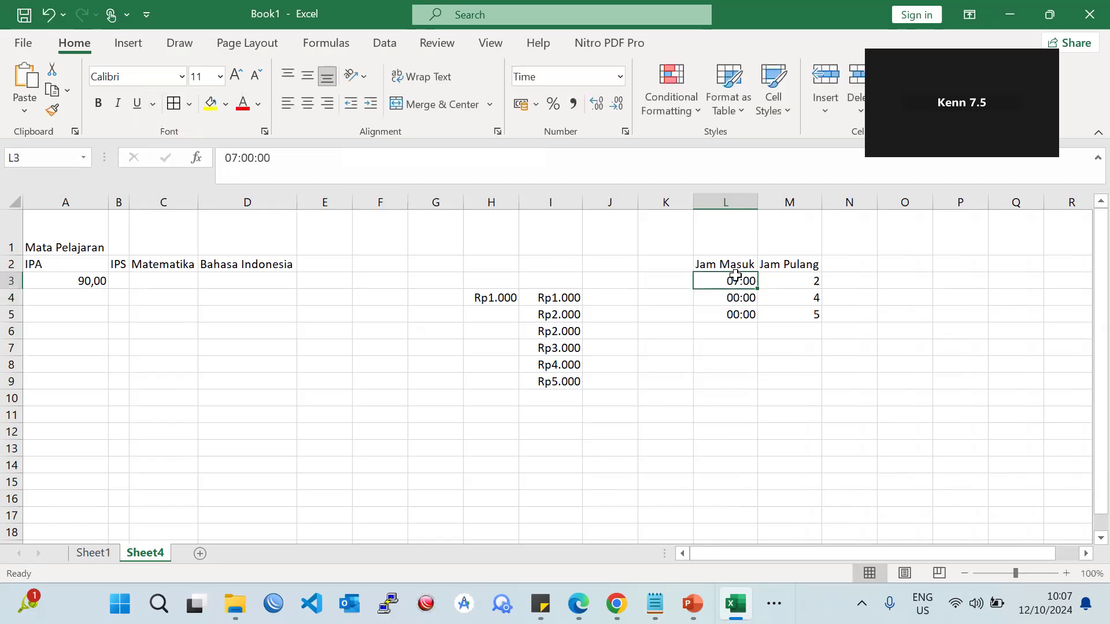
{"action": "left_click", "coordinate": [741, 302]}
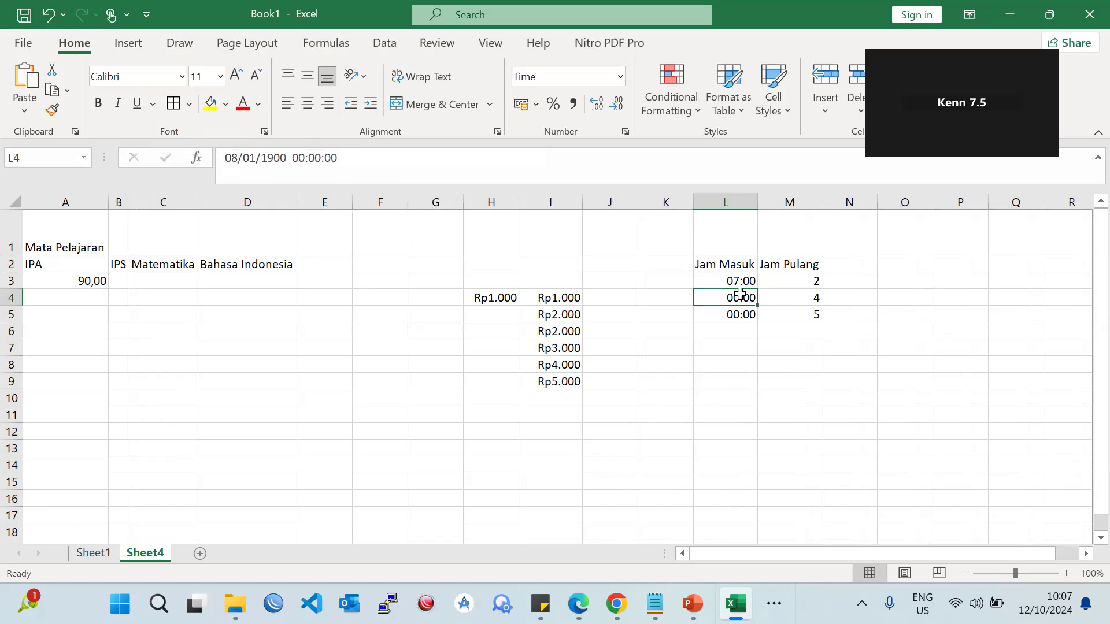
{"action": "left_click", "coordinate": [728, 194]}
{"action": "right_click", "coordinate": [728, 250]}
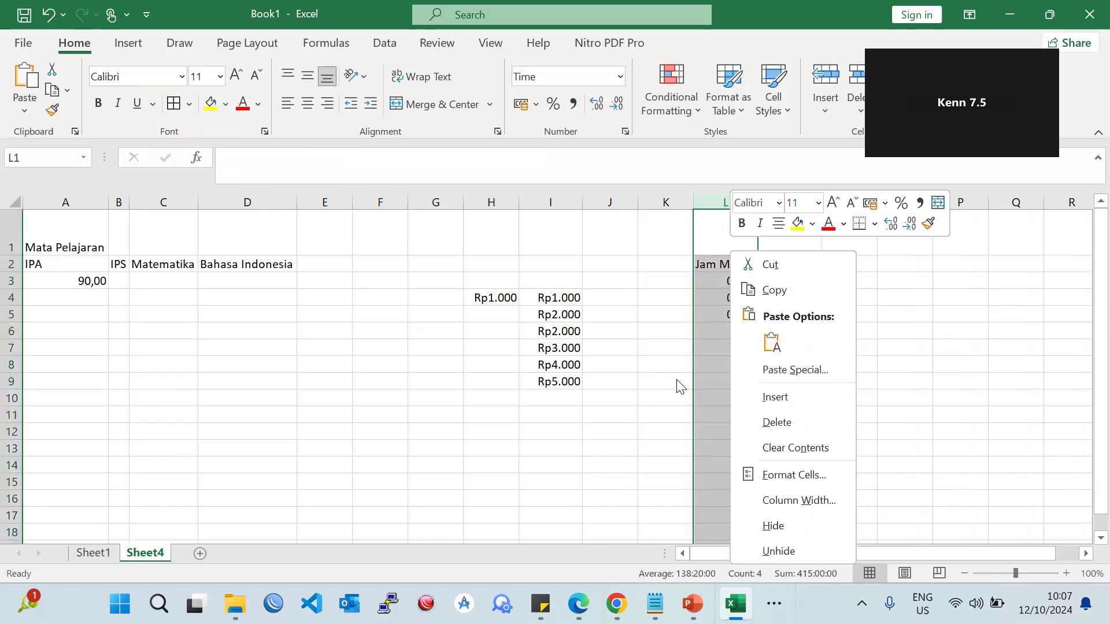
{"action": "key", "text": "Escape"}
{"action": "left_click", "coordinate": [716, 296]}
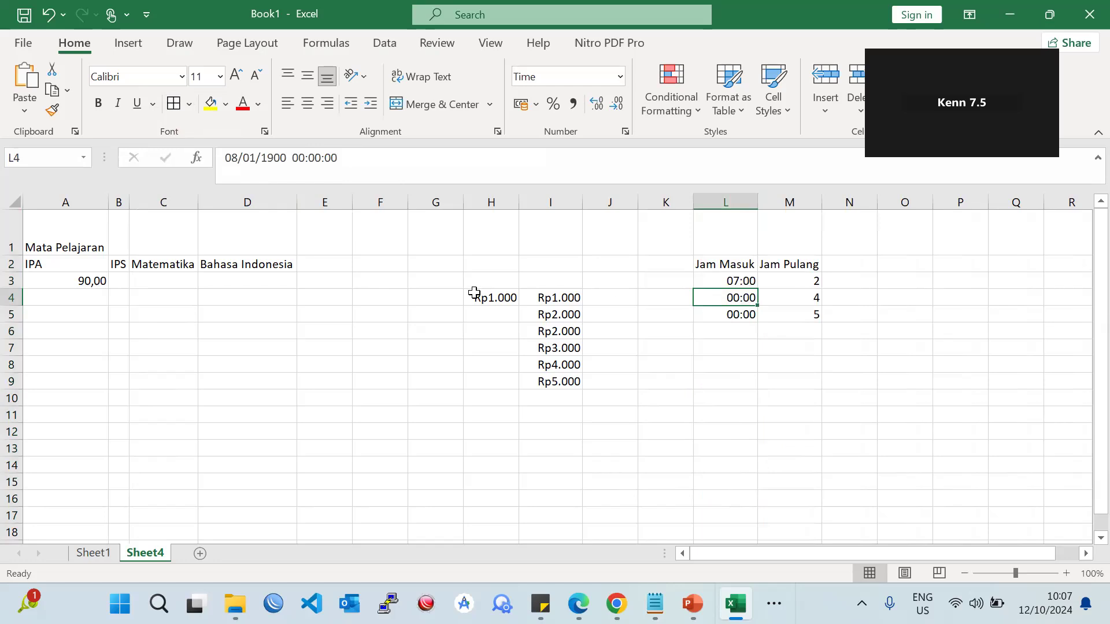
{"action": "left_click", "coordinate": [252, 415]}
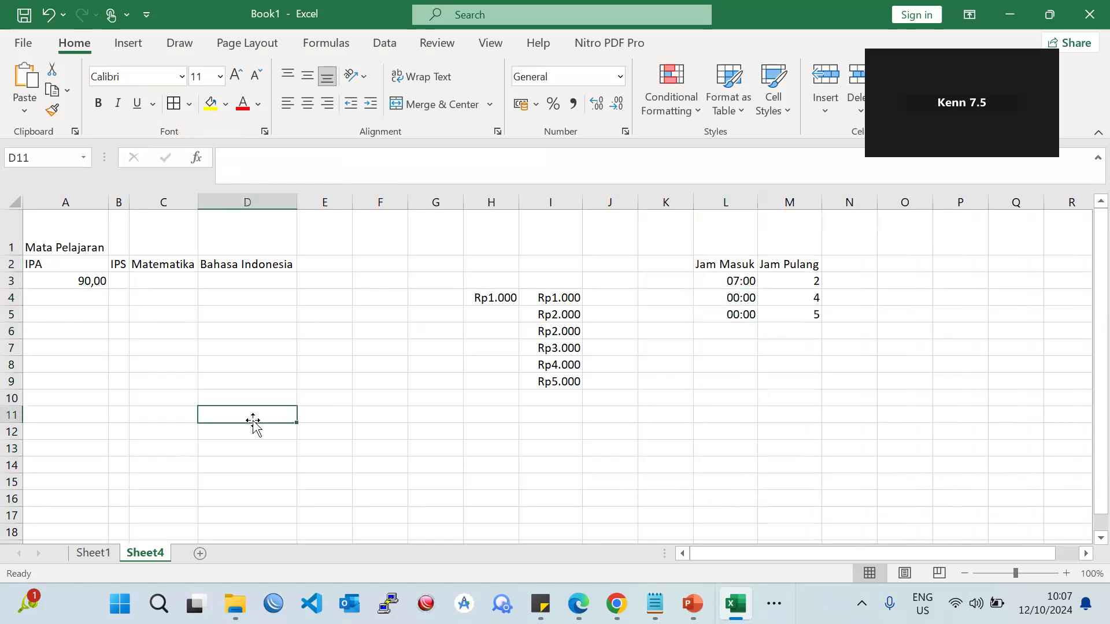
- Enter 1 jan in D11 and format it as dd/mm/yyyy, showing 01/01/2024
{"action": "type", "text": "1 jan"}
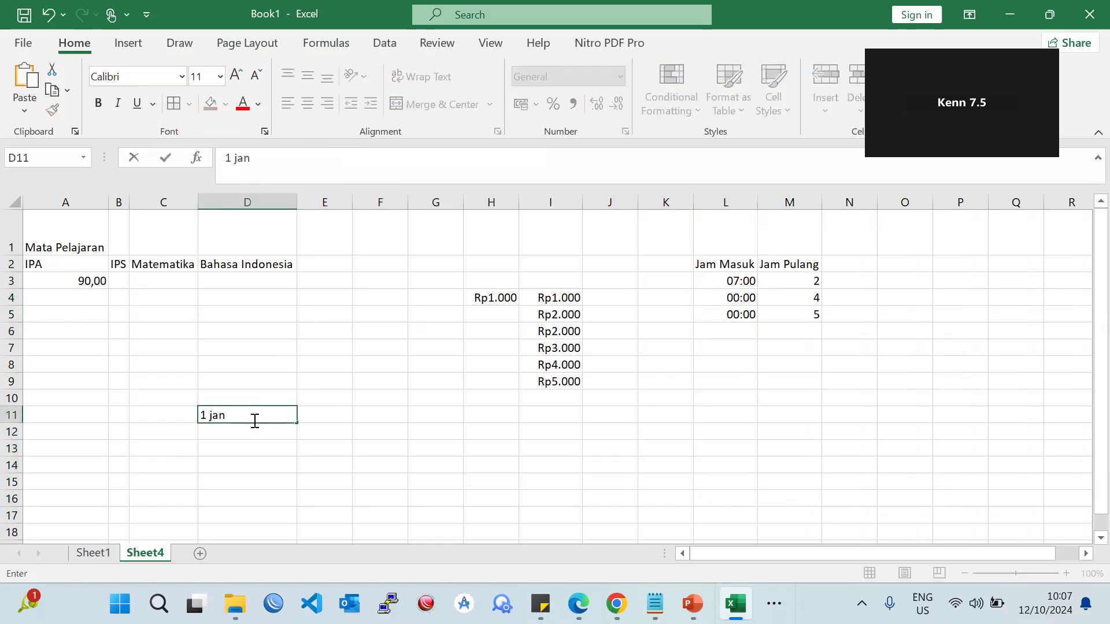
{"action": "key", "text": "Return"}
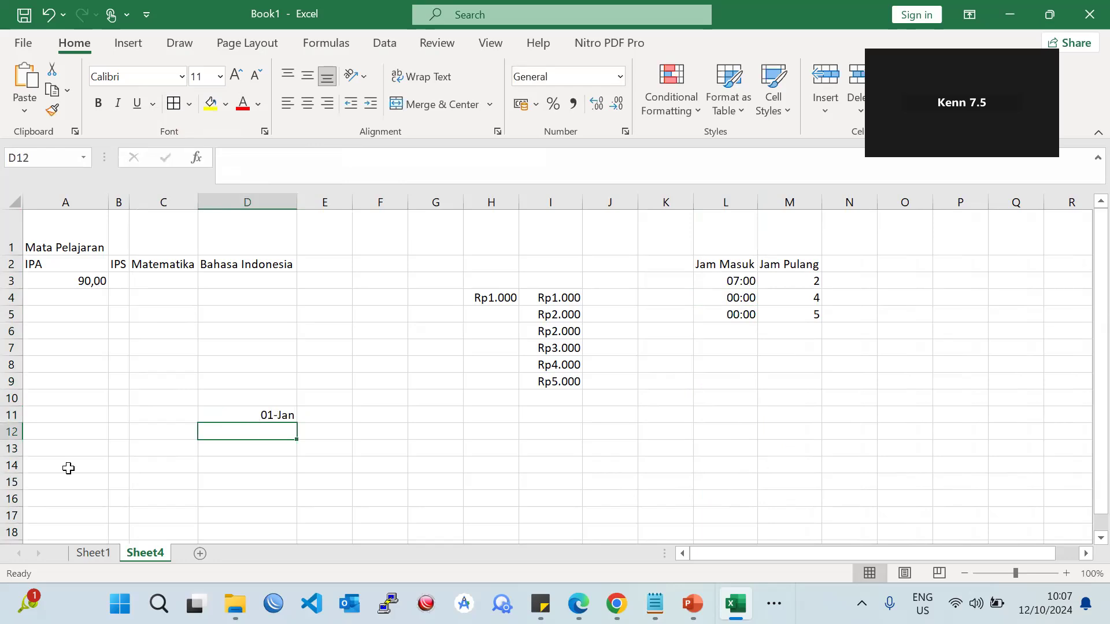
{"action": "left_click", "coordinate": [268, 415]}
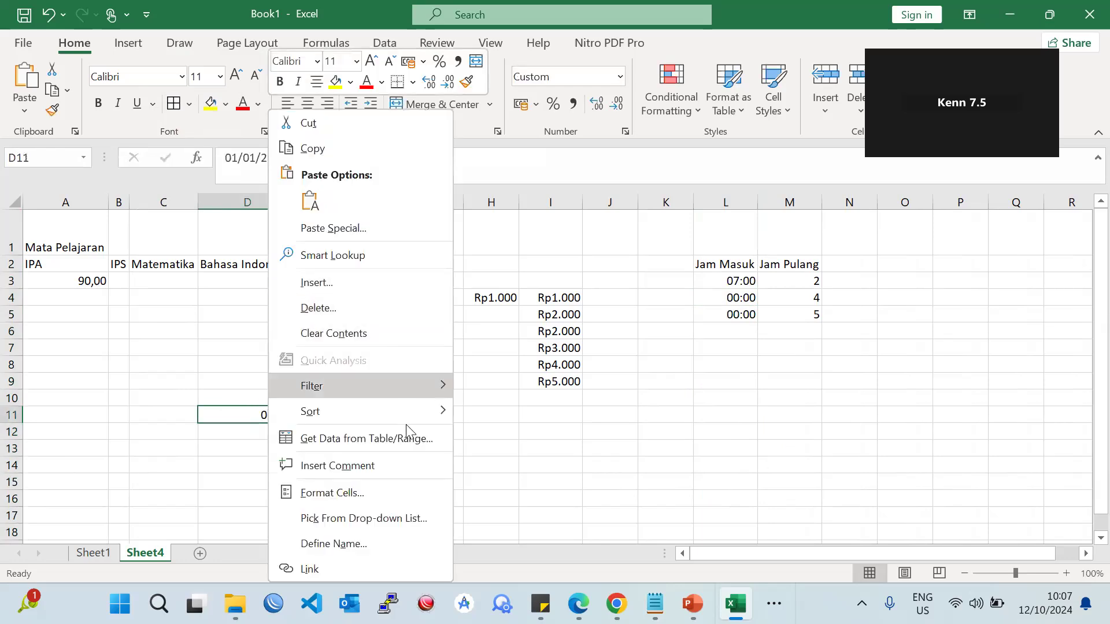
{"action": "left_click", "coordinate": [407, 491]}
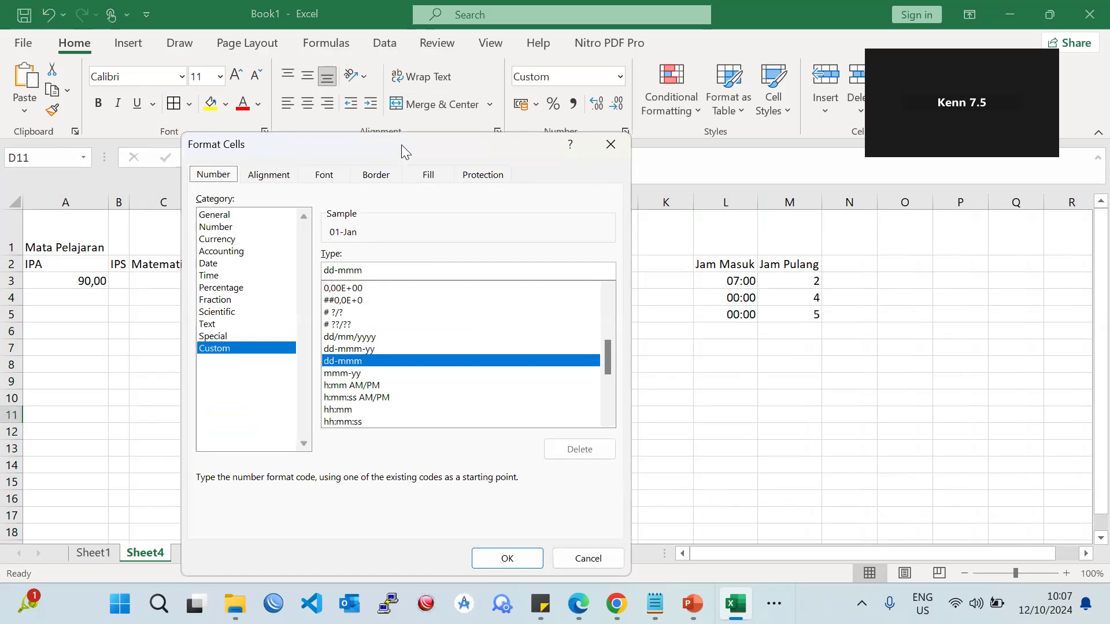
{"action": "left_click_drag", "start_coordinate": [404, 147], "coordinate": [631, 78]}
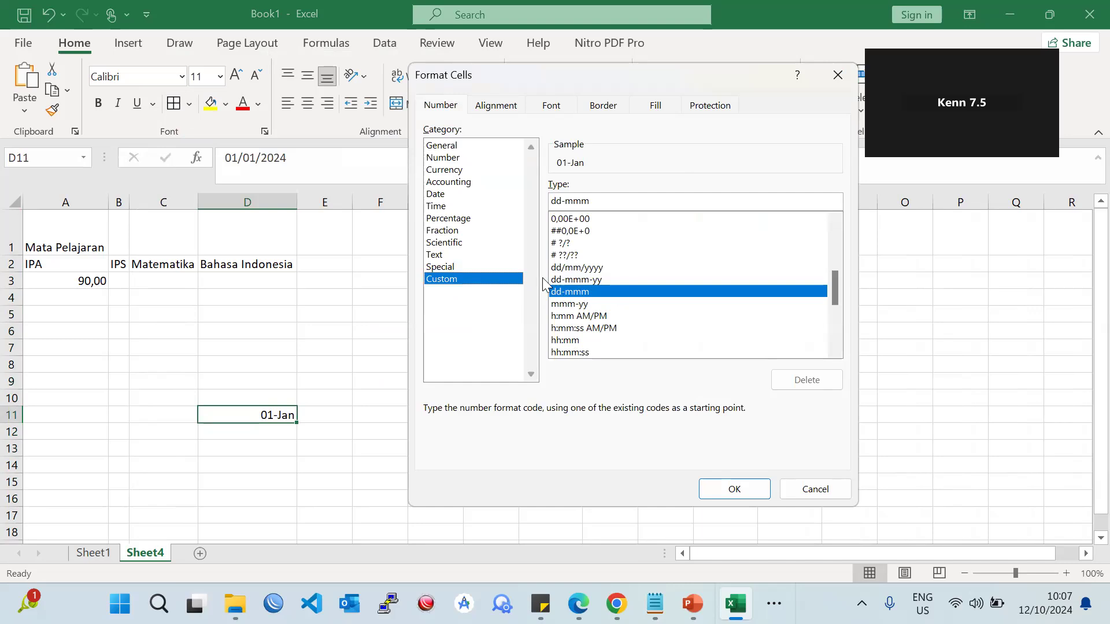
{"action": "left_click", "coordinate": [587, 268]}
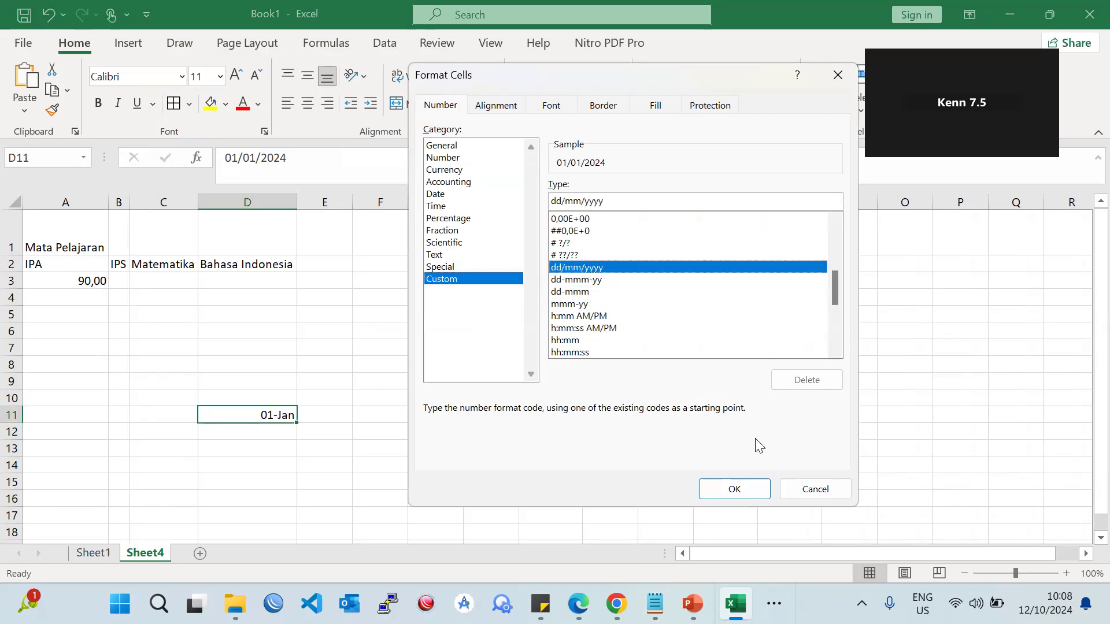
{"action": "key", "text": "Return"}
{"action": "left_click", "coordinate": [253, 429]}
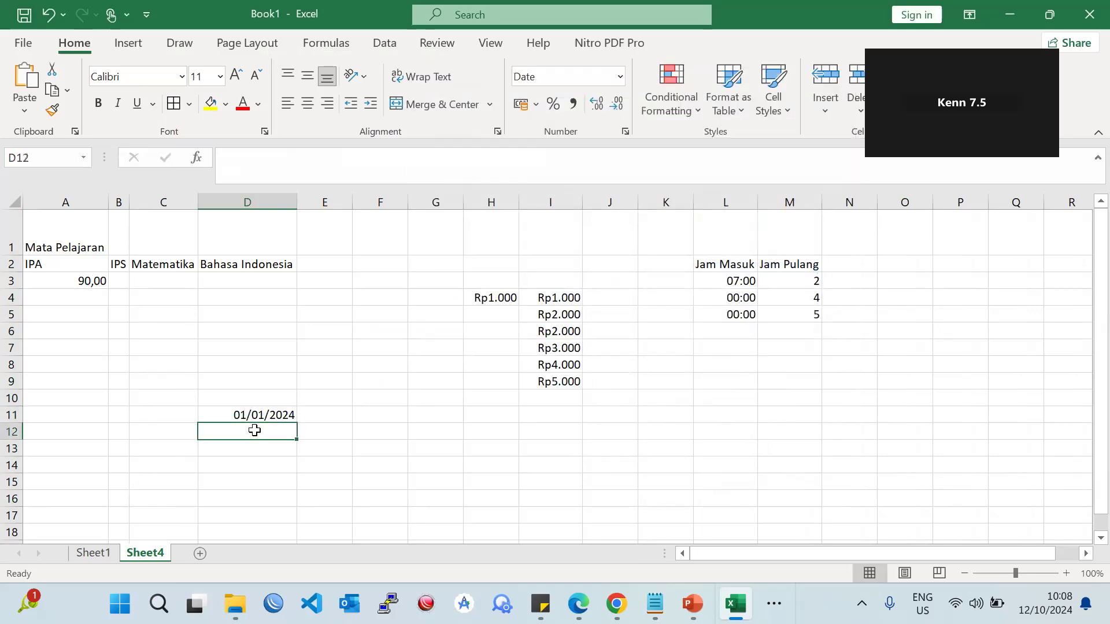
{"action": "left_click", "coordinate": [224, 417]}
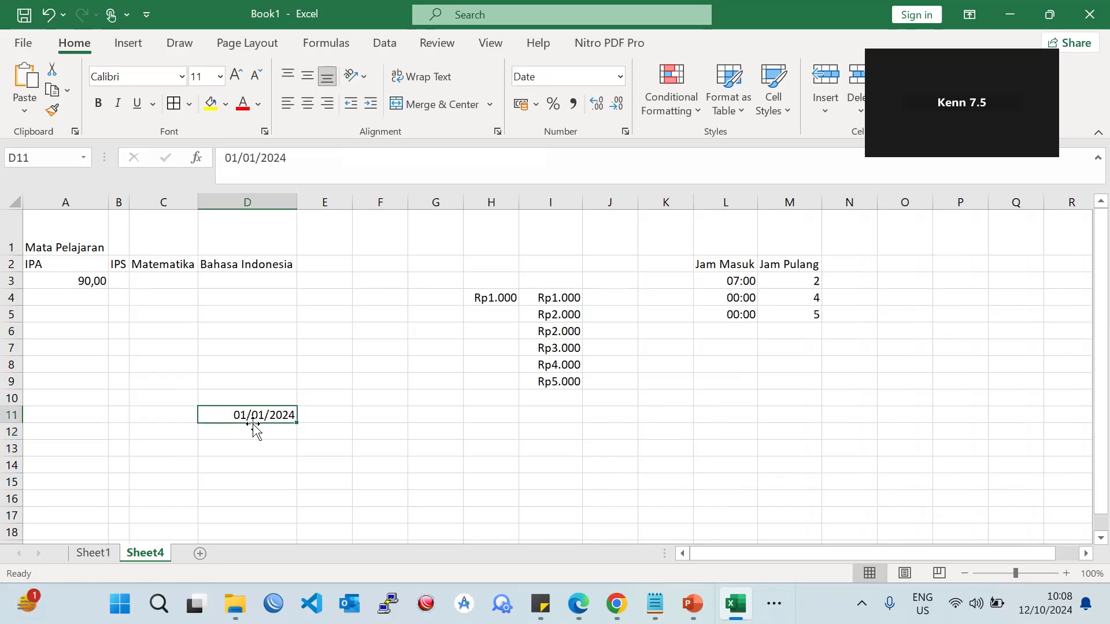
{"action": "right_click", "coordinate": [289, 415]}
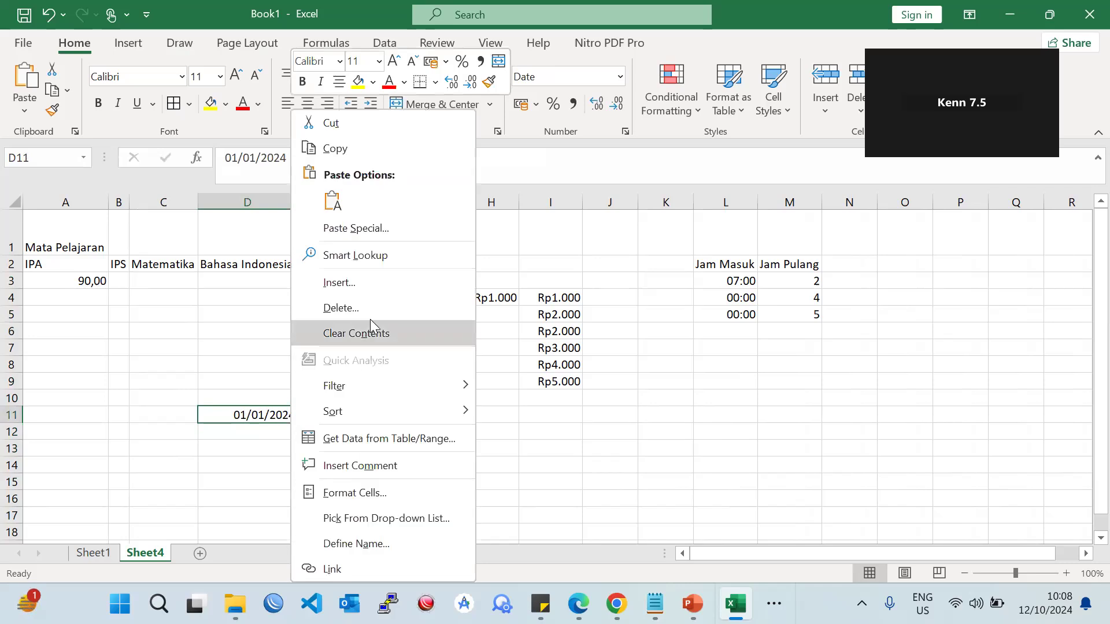
- Format D11 with the long date style so it reads 01 January 2024
{"action": "left_click", "coordinate": [414, 487]}
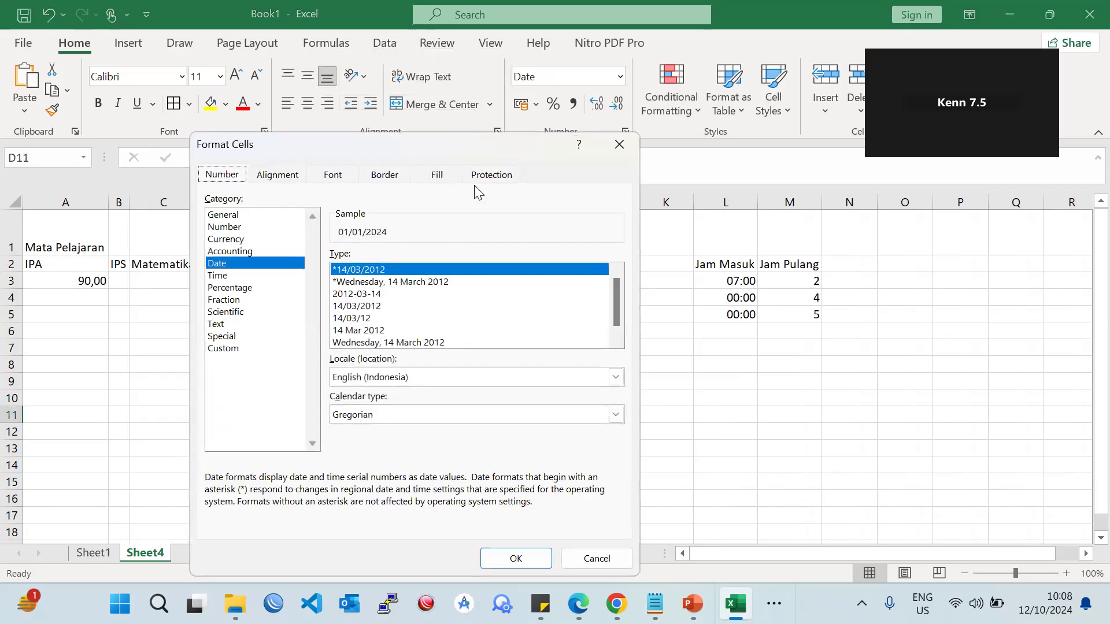
{"action": "left_click_drag", "start_coordinate": [437, 138], "coordinate": [615, 42]}
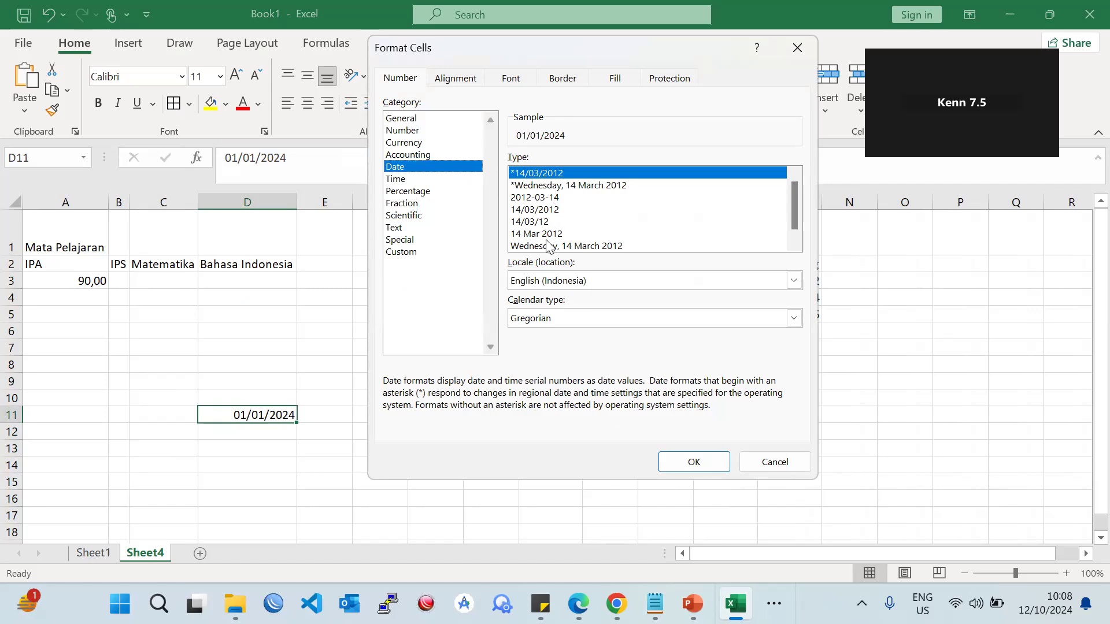
{"action": "left_click", "coordinate": [674, 222]}
{"action": "left_click", "coordinate": [617, 235]}
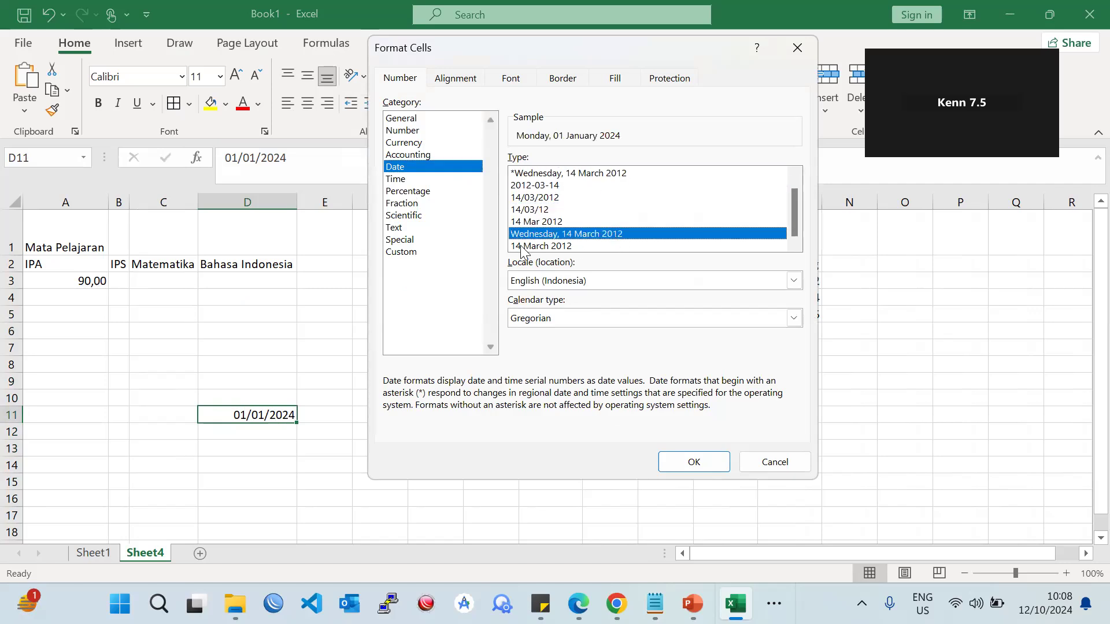
{"action": "left_click", "coordinate": [531, 246]}
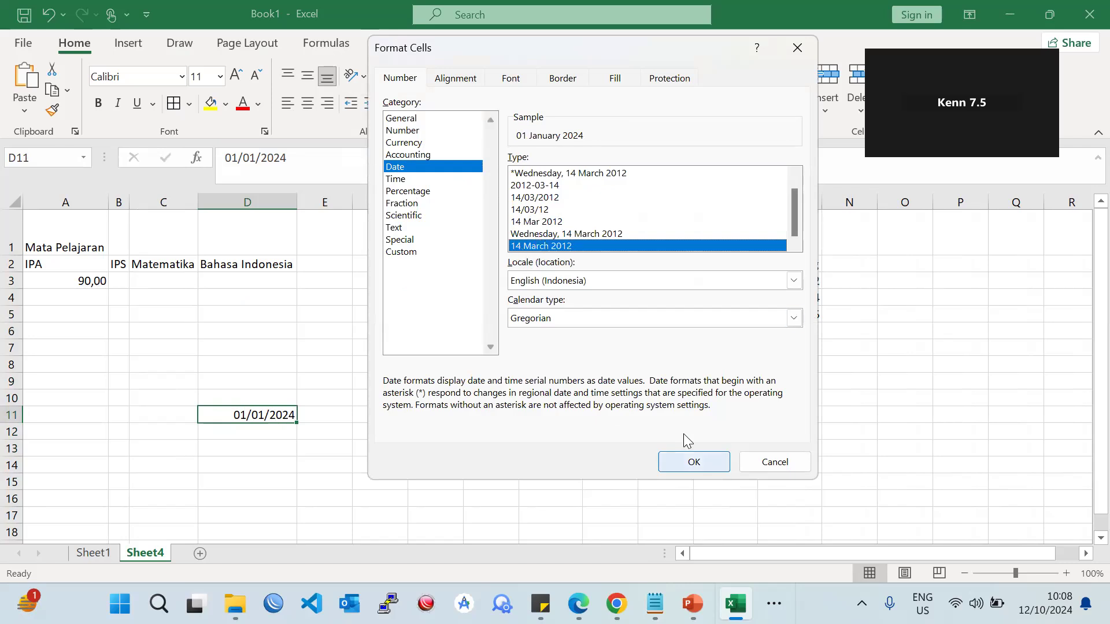
{"action": "left_click", "coordinate": [689, 461]}
- Check the date cell in D11, then switch to the PowerPoint tutorial slides
{"action": "key", "text": "Down"}
{"action": "key", "text": "Down"}
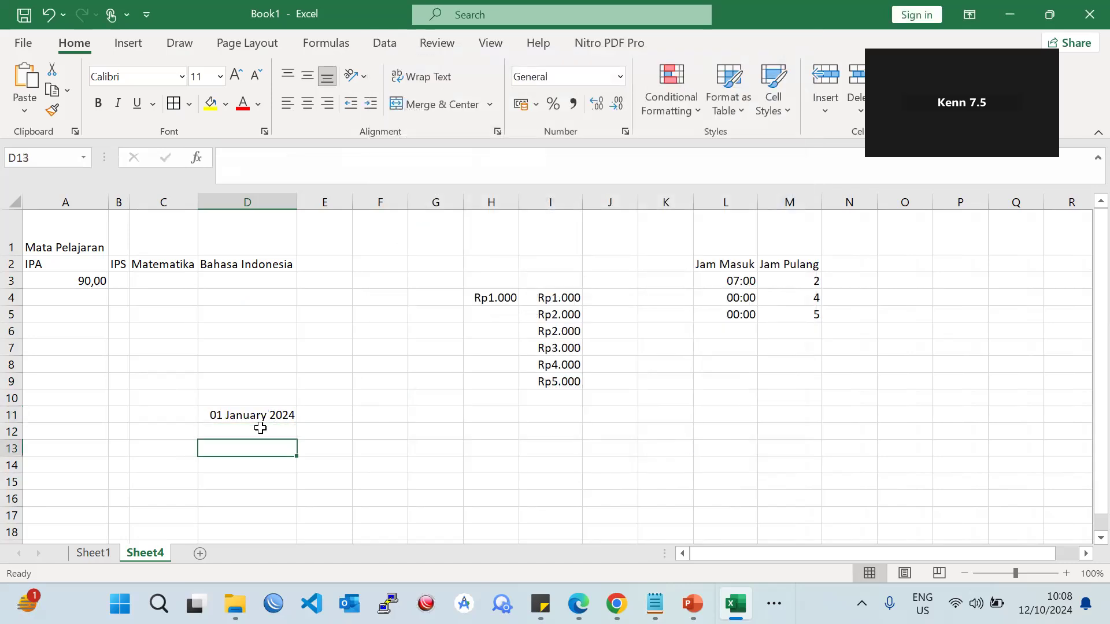
{"action": "scroll", "coordinate": [260, 428], "scroll_direction": "down", "scroll_amount": 1}
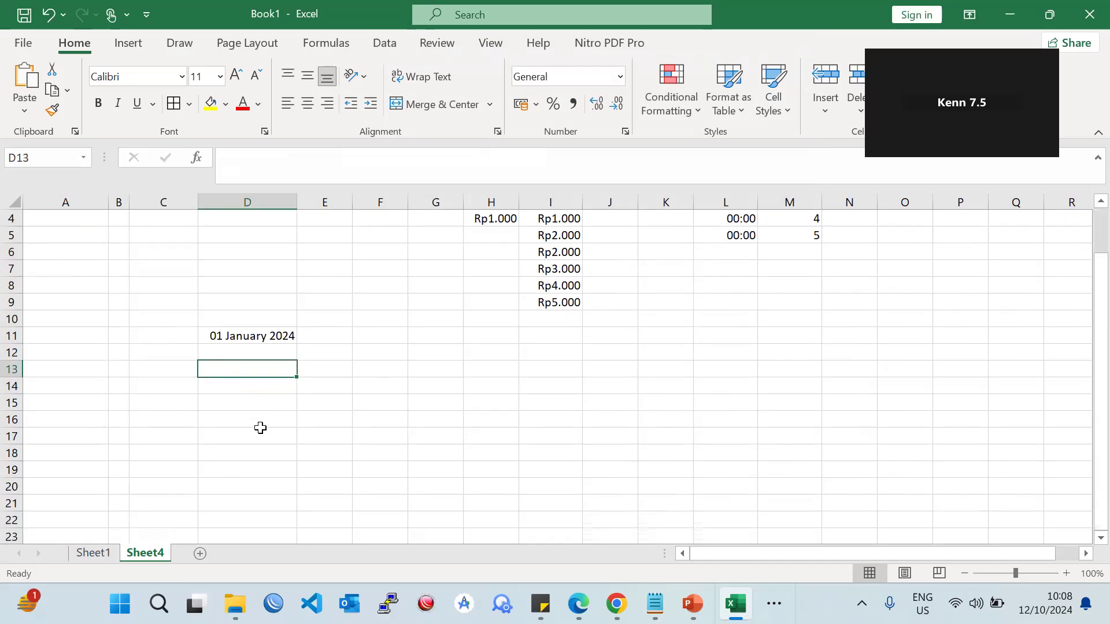
{"action": "left_click", "coordinate": [217, 336]}
{"action": "left_click", "coordinate": [275, 336]}
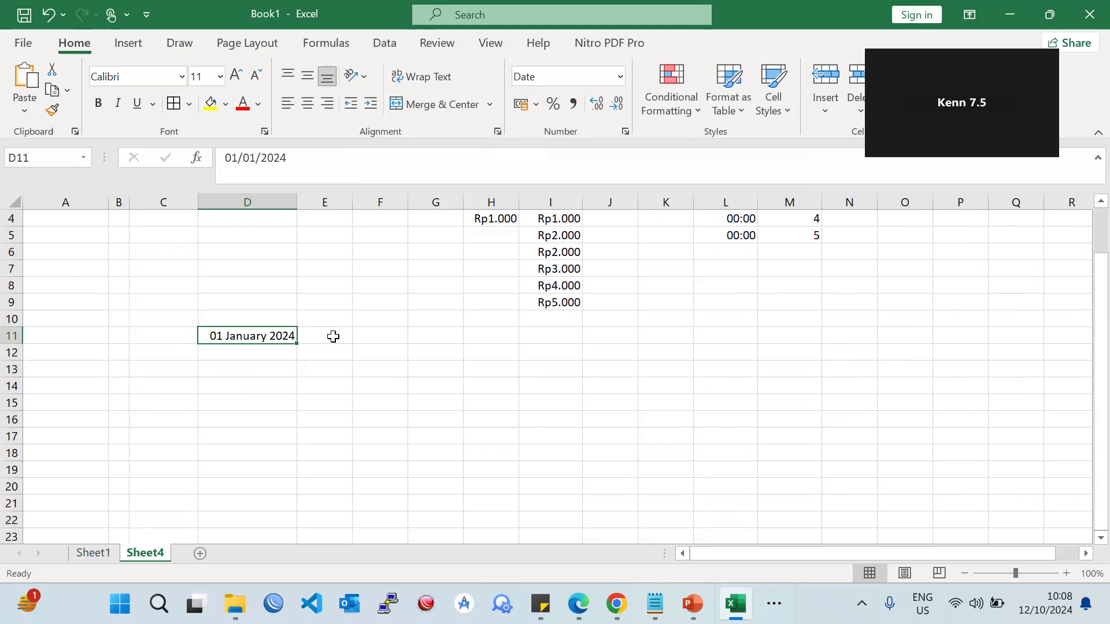
{"action": "key", "text": "alt+Tab"}
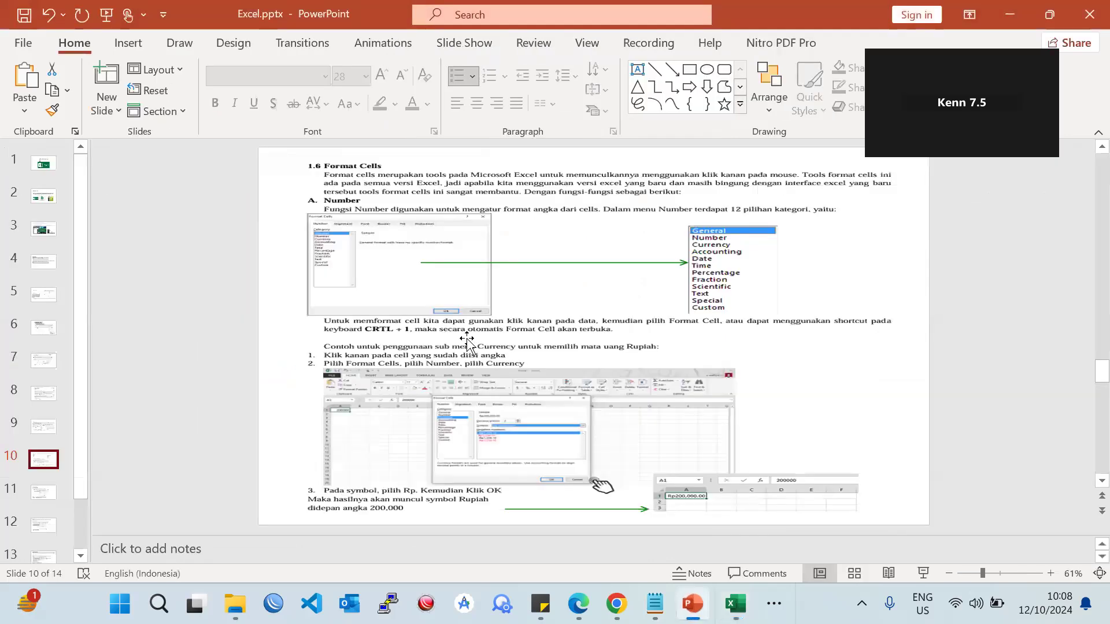
- Advance the tutorial to slide 11 on Alignment and add a new blank Sheet5 in Excel
{"action": "scroll", "coordinate": [469, 295], "scroll_direction": "down", "scroll_amount": 2}
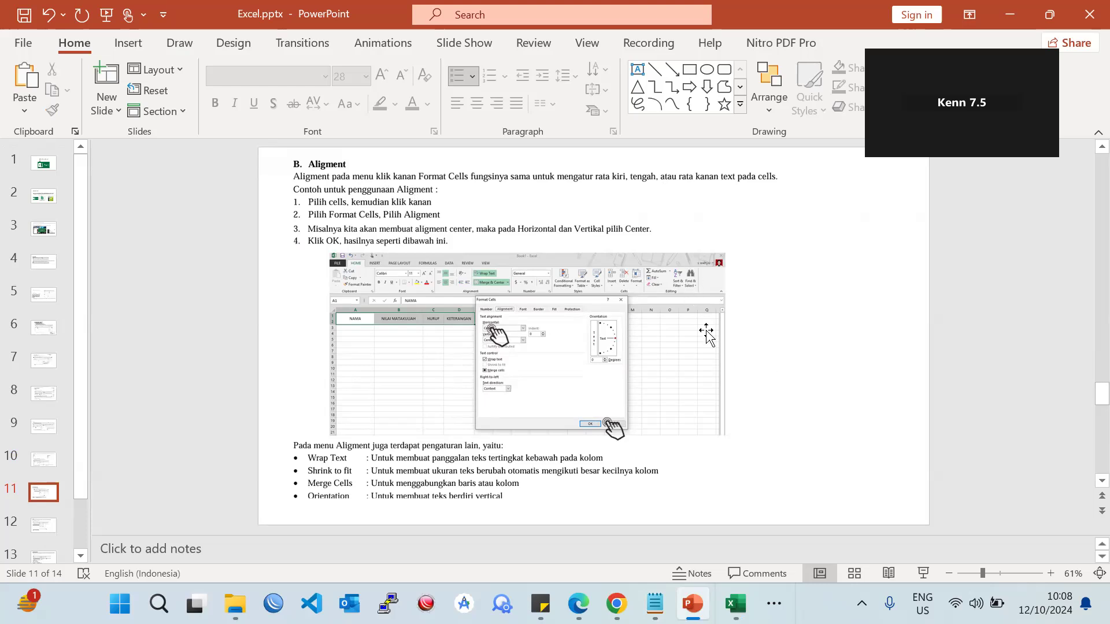
{"action": "left_click", "coordinate": [736, 603]}
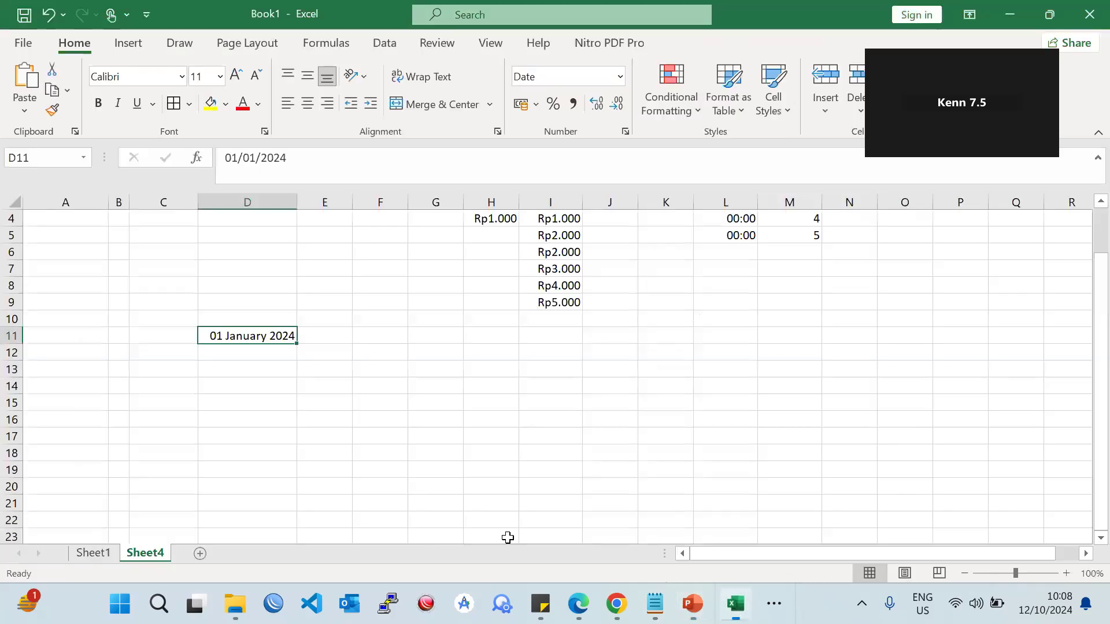
{"action": "left_click", "coordinate": [200, 554]}
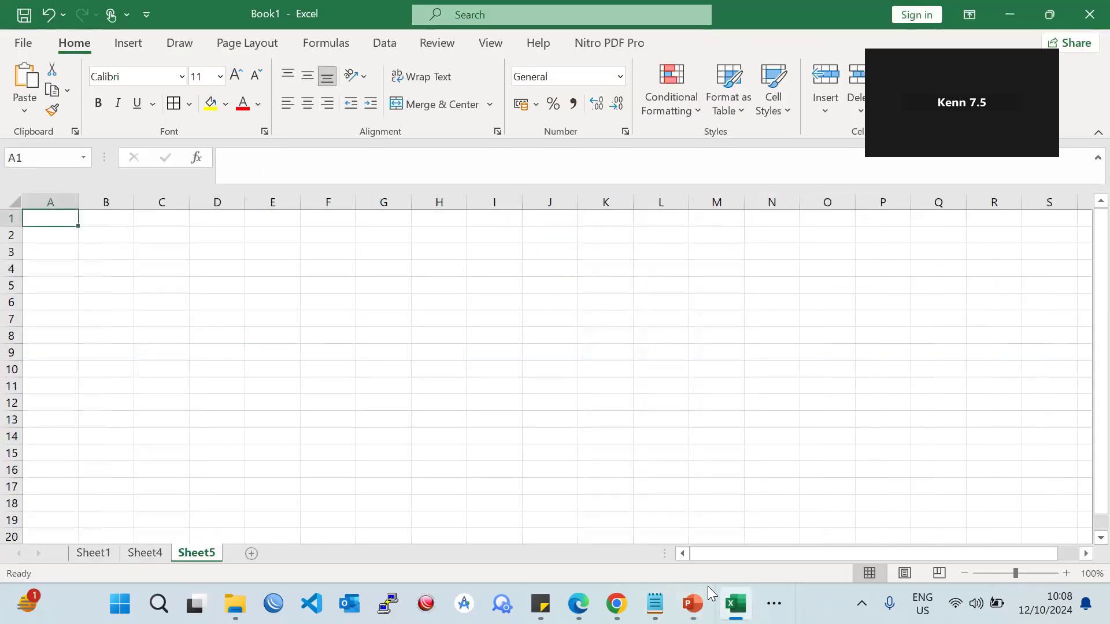
{"action": "left_click", "coordinate": [693, 603]}
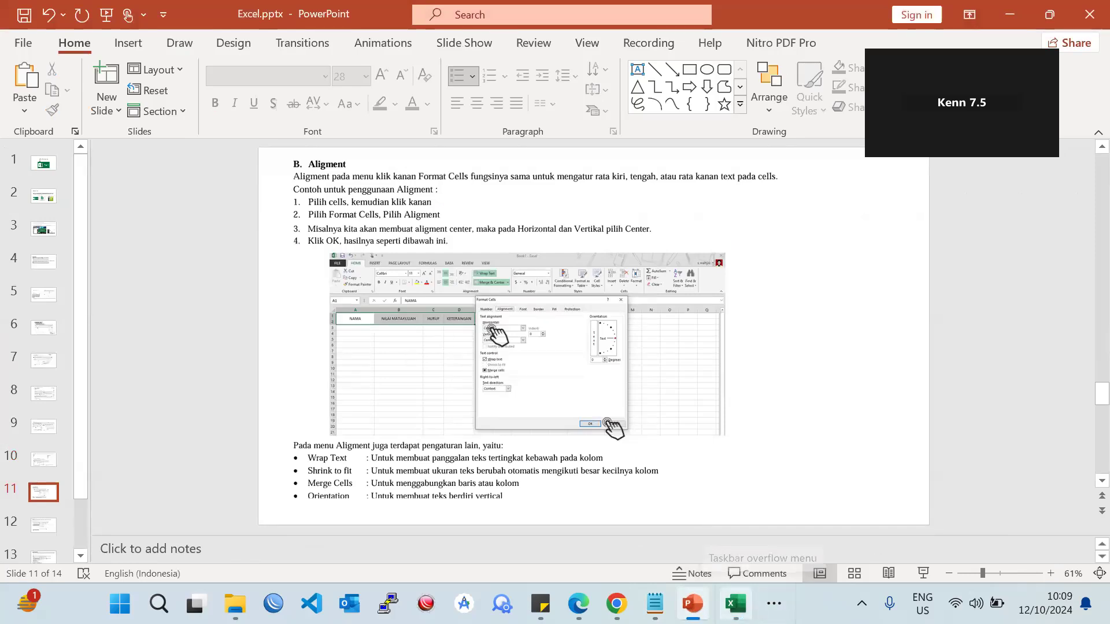
- Enter the headers NAMA, MATEMATIKA and KETERANGAN in A1:C1 and select that range
{"action": "left_click", "coordinate": [736, 604]}
{"action": "type", "text": "NAMA"}
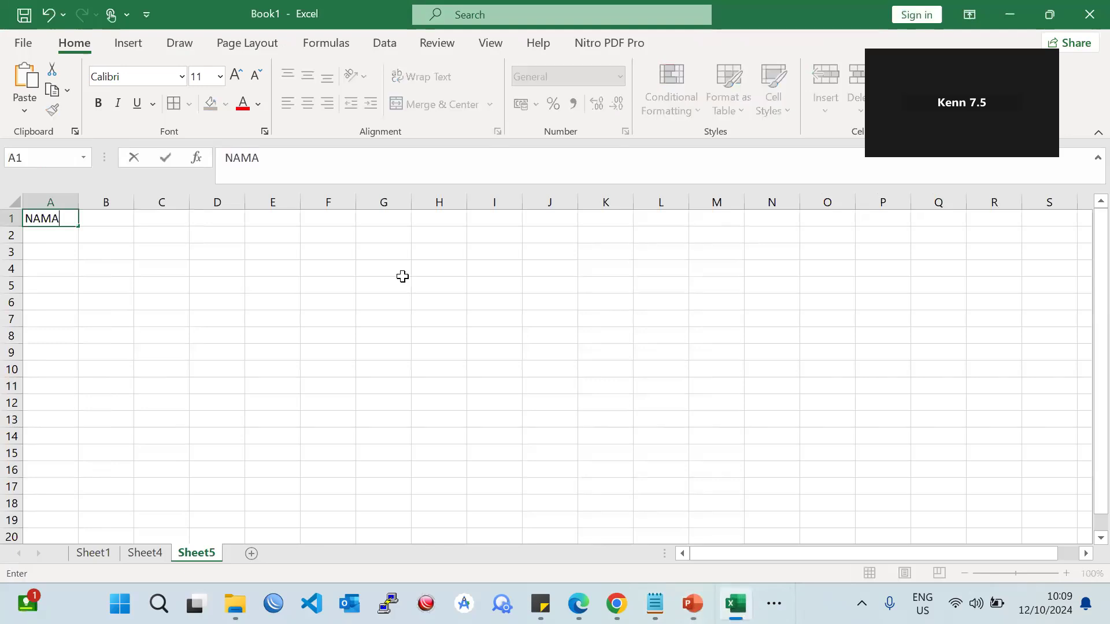
{"action": "key", "text": "Tab"}
{"action": "type", "text": "MA"}
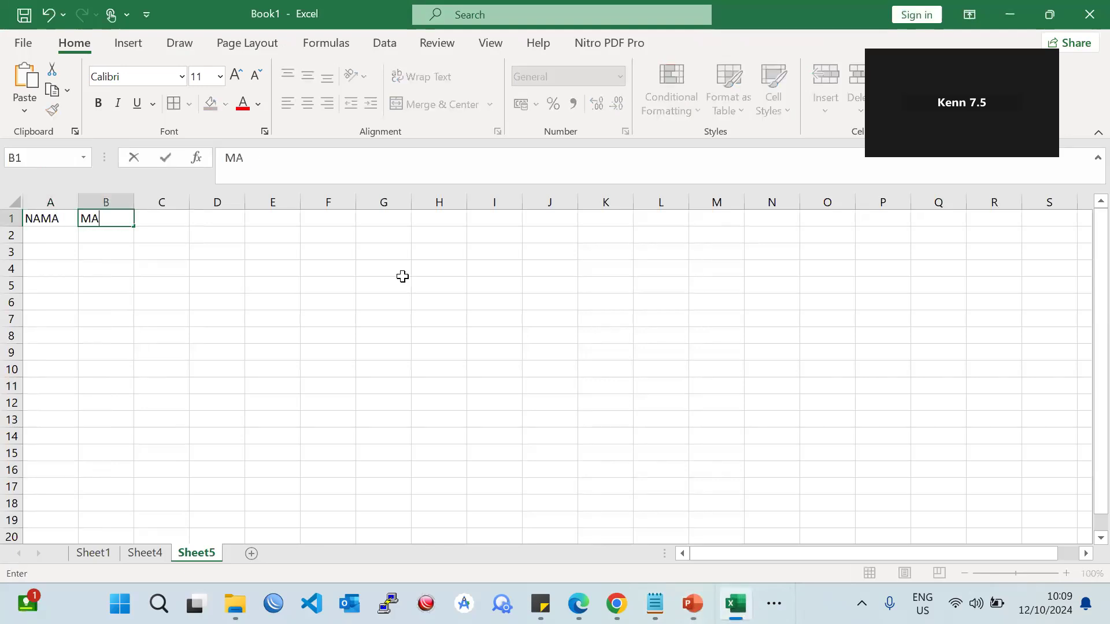
{"action": "type", "text": "TEMATIKA"}
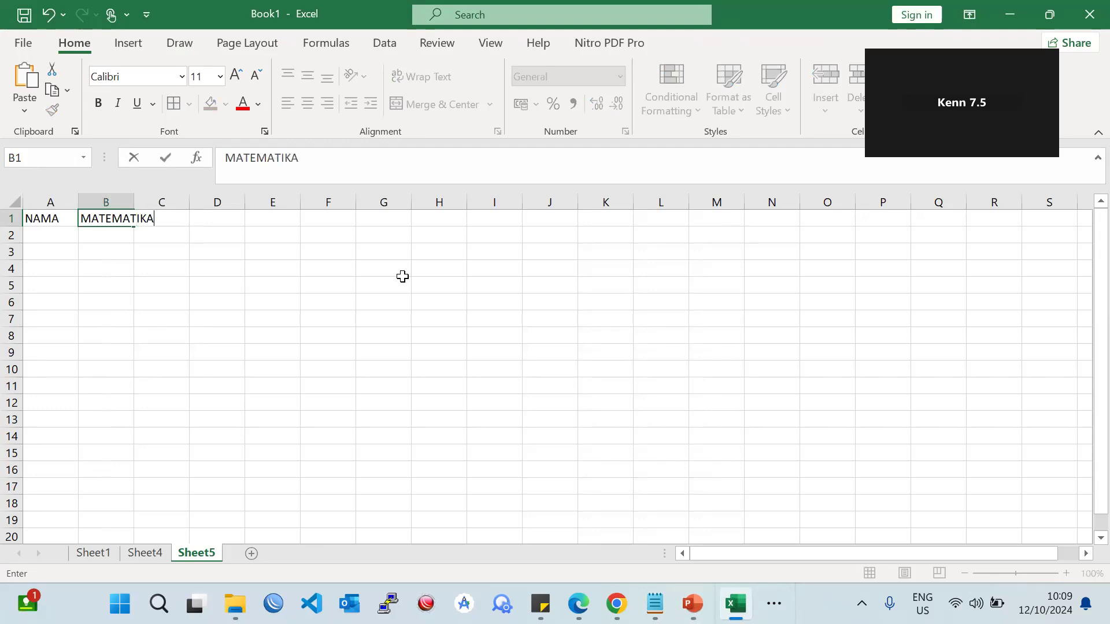
{"action": "key", "text": "Tab"}
{"action": "type", "text": "KETER"}
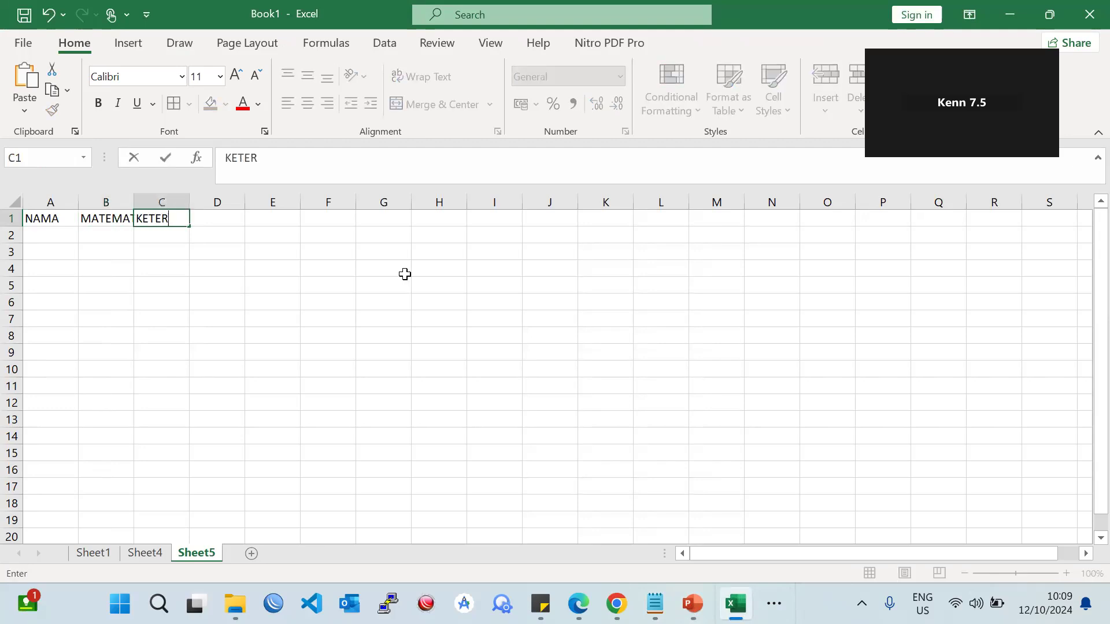
{"action": "type", "text": "ANGAN"}
{"action": "left_click", "coordinate": [405, 274]}
{"action": "left_click_drag", "start_coordinate": [49, 219], "coordinate": [167, 225]}
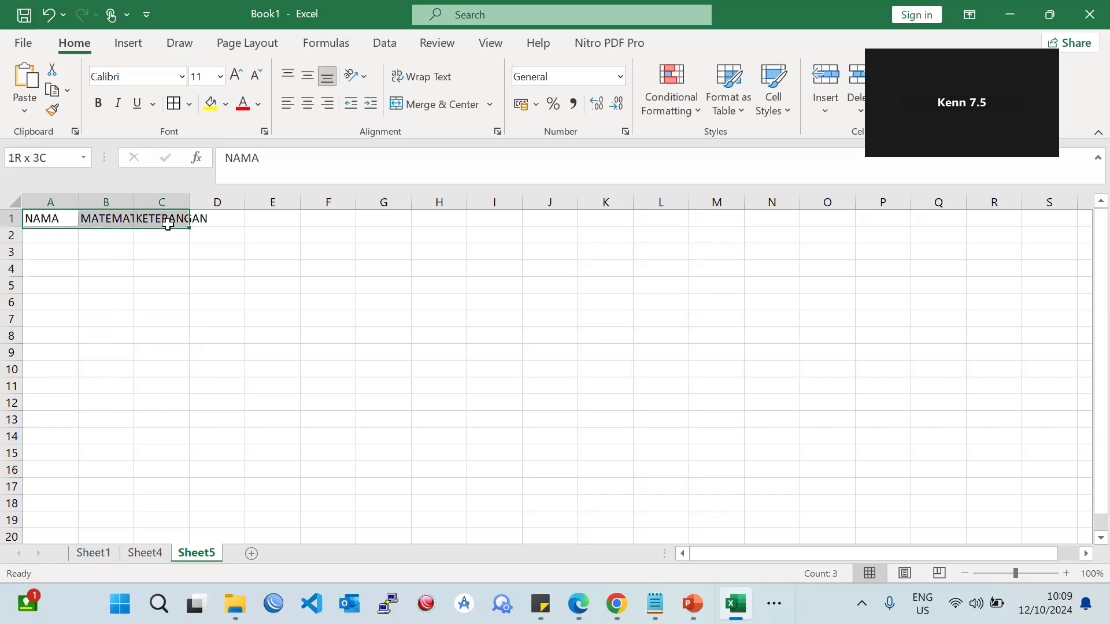
{"action": "right_click", "coordinate": [168, 224]}
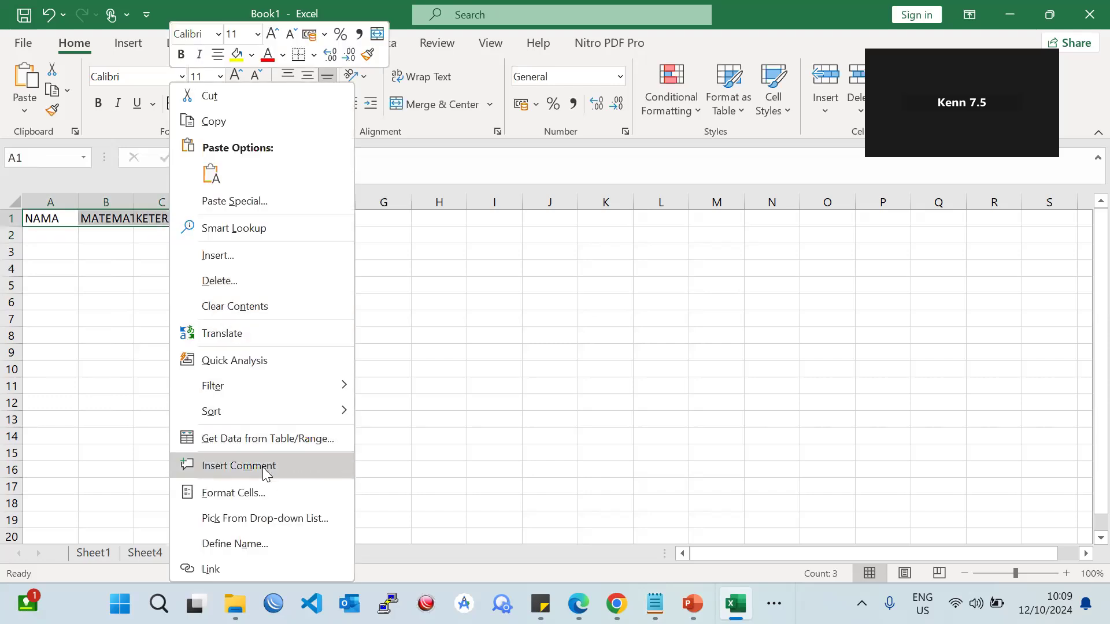
- Center the A1:C1 headers both horizontally and vertically via Format Cells alignment
{"action": "left_click", "coordinate": [267, 487]}
{"action": "left_click", "coordinate": [144, 174]}
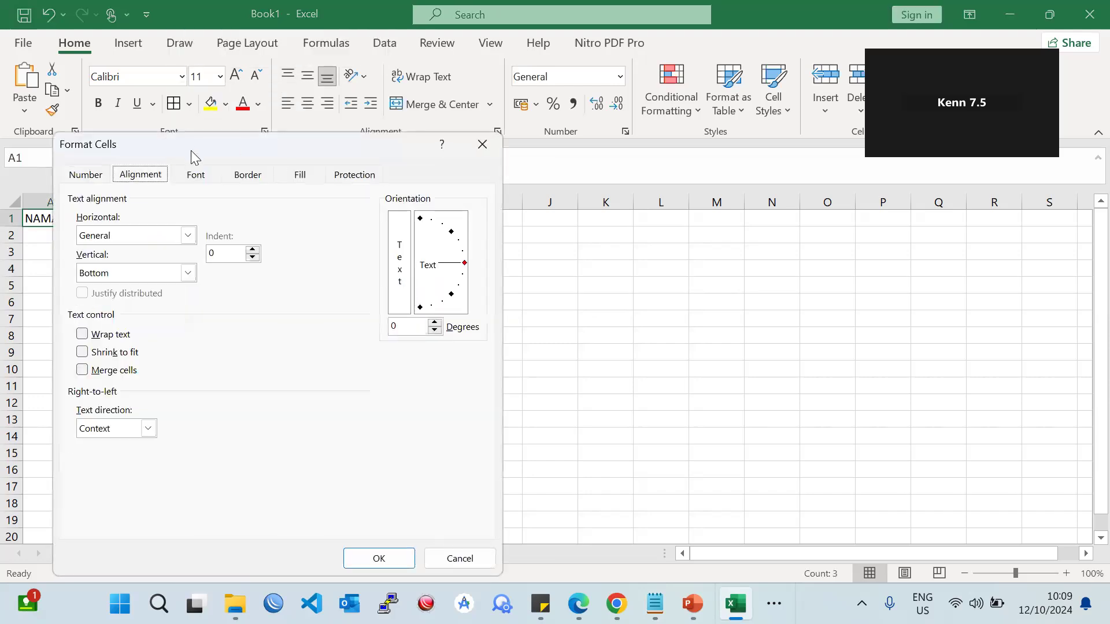
{"action": "left_click_drag", "start_coordinate": [197, 144], "coordinate": [589, 86]}
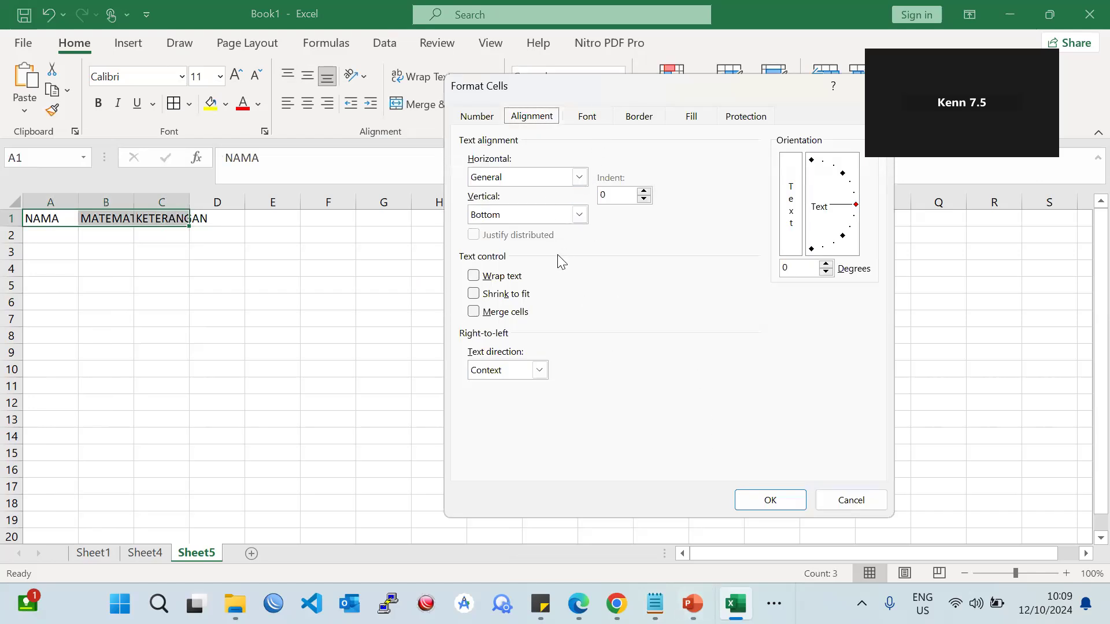
{"action": "left_click", "coordinate": [504, 313]}
{"action": "left_click", "coordinate": [520, 312]}
{"action": "left_click", "coordinate": [692, 603]}
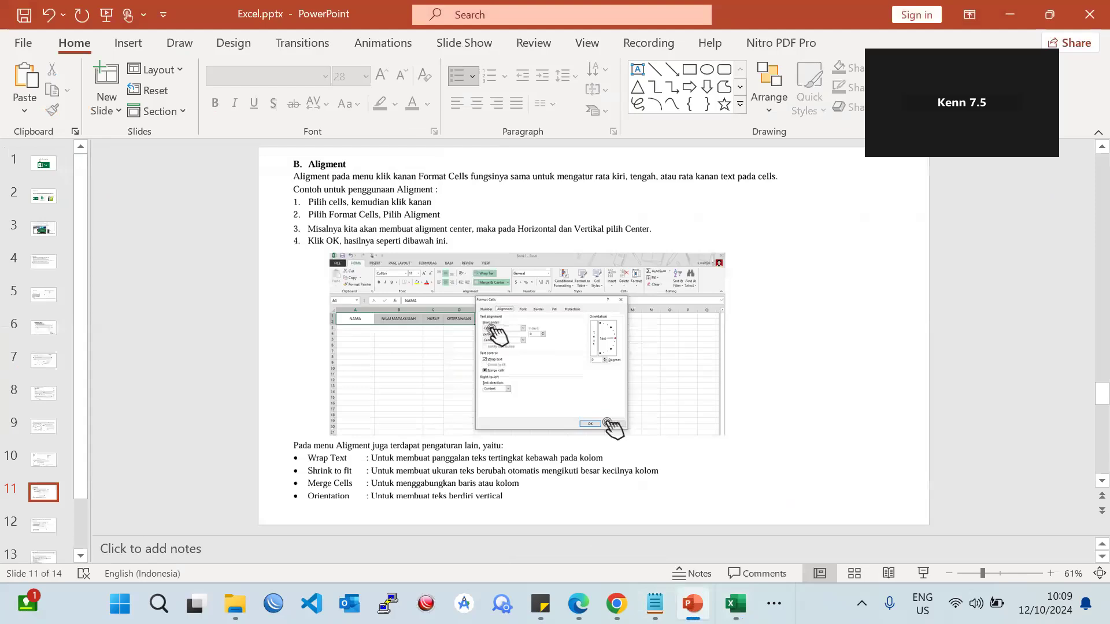
{"action": "left_click", "coordinate": [736, 604]}
{"action": "left_click", "coordinate": [507, 177]}
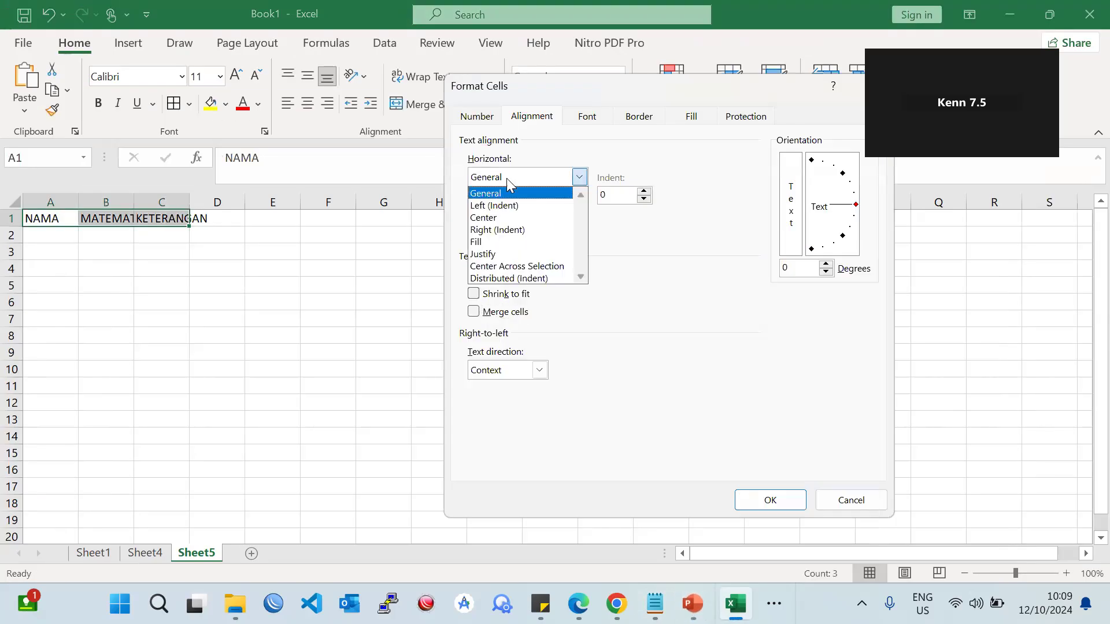
{"action": "left_click", "coordinate": [509, 217]}
{"action": "left_click", "coordinate": [511, 215]}
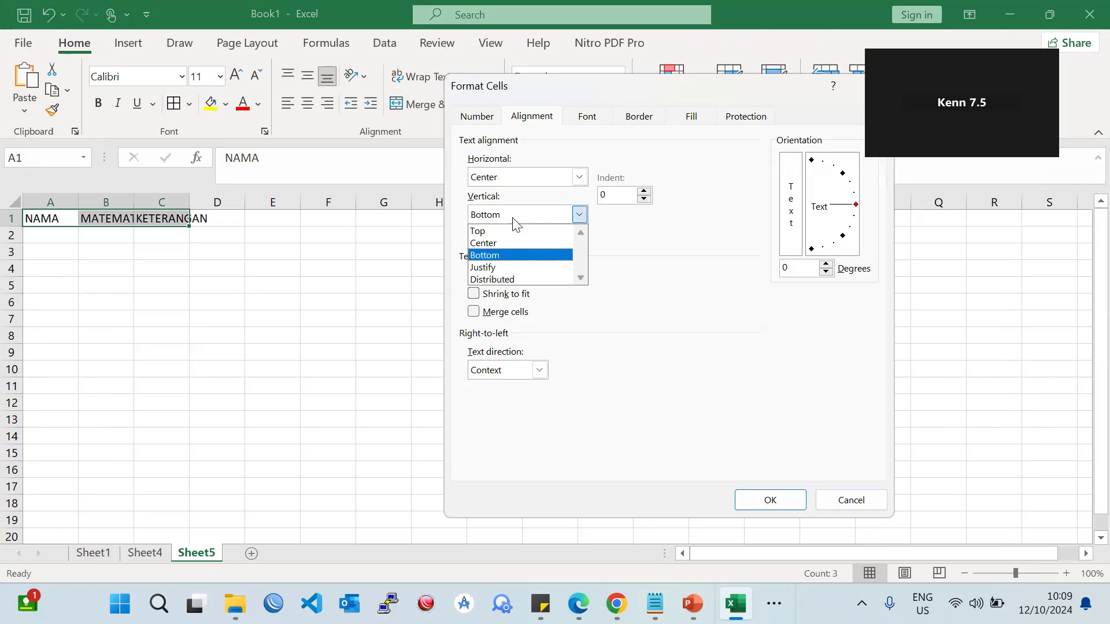
{"action": "left_click", "coordinate": [519, 242]}
{"action": "key", "text": "Return"}
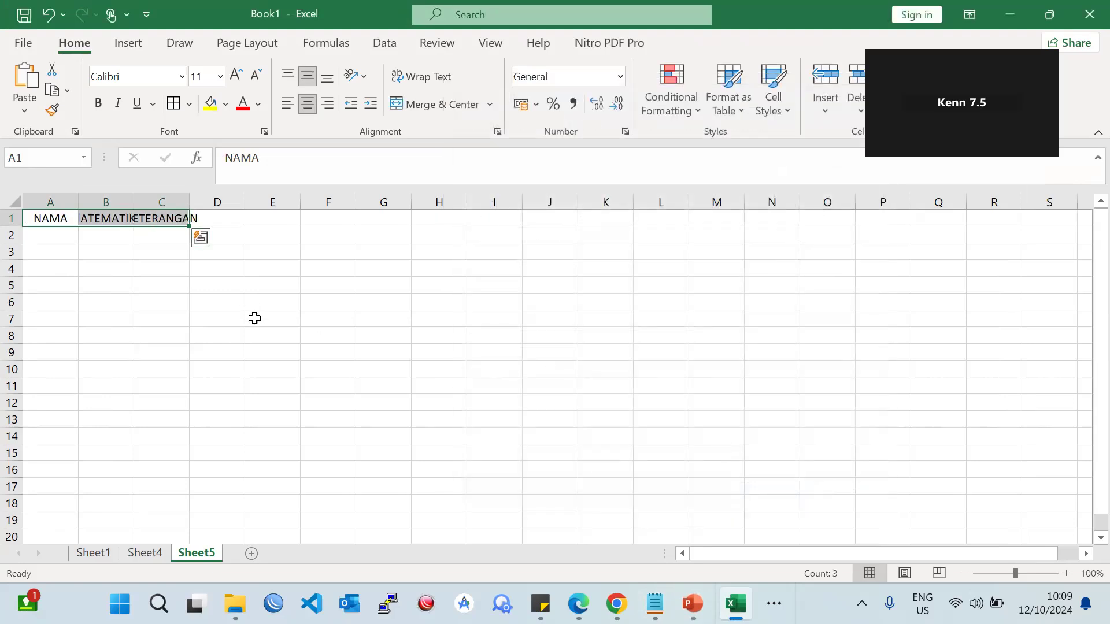
- Auto-fit columns A to C so MATEMATIKA and KETERANGAN show in full
{"action": "left_click", "coordinate": [249, 287]}
{"action": "left_click", "coordinate": [15, 202]}
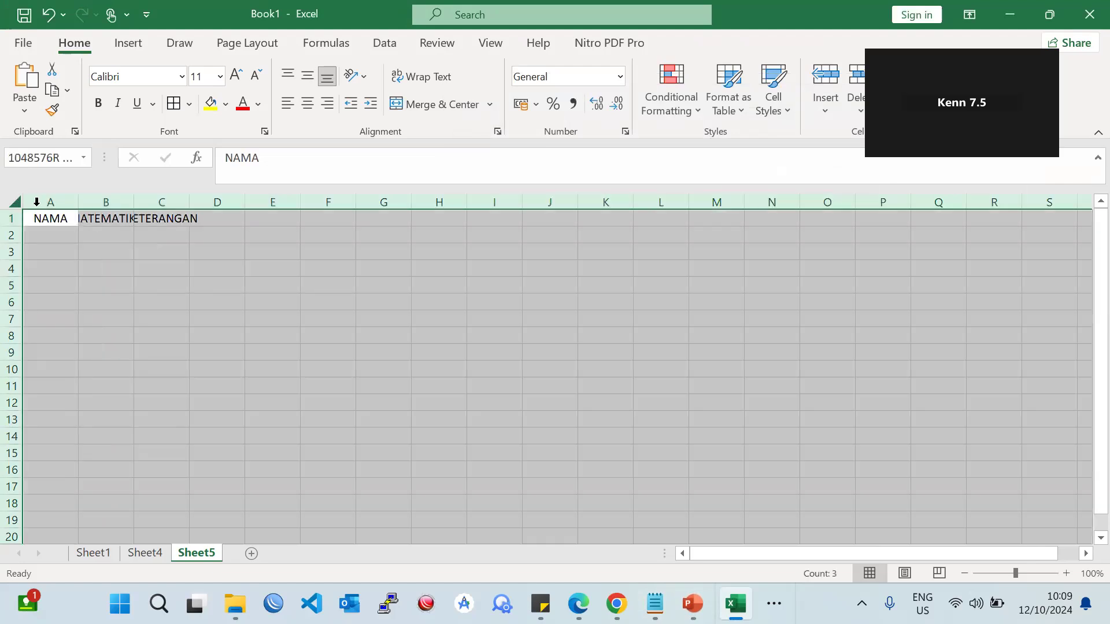
{"action": "left_click_drag", "start_coordinate": [78, 202], "coordinate": [78, 202]}
{"action": "double_click", "coordinate": [78, 202]}
{"action": "left_click", "coordinate": [318, 304]}
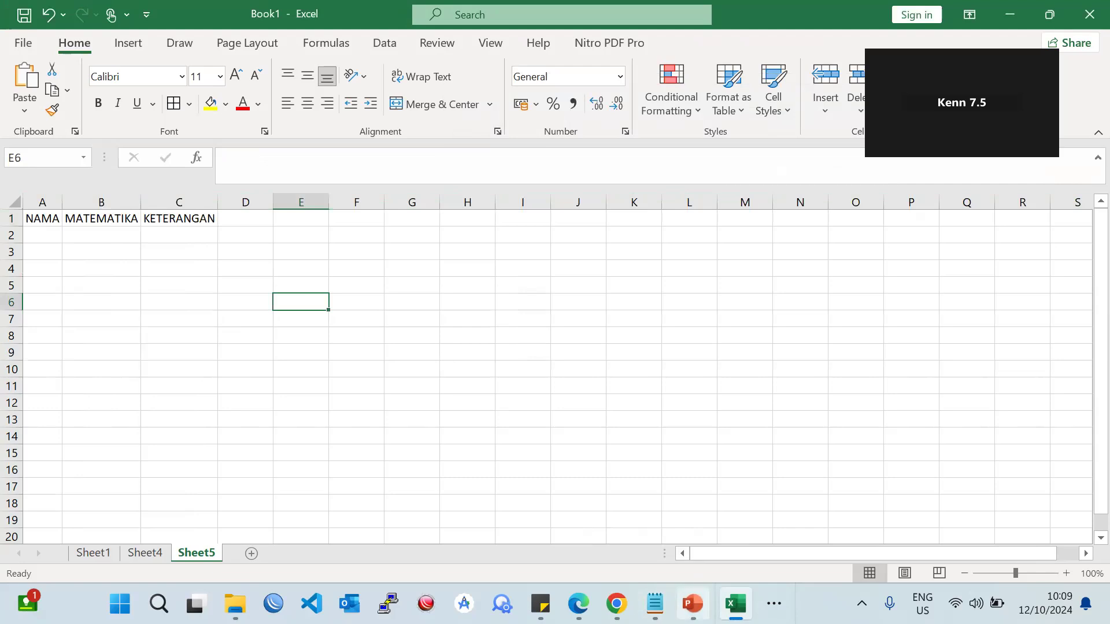
{"action": "left_click", "coordinate": [692, 603]}
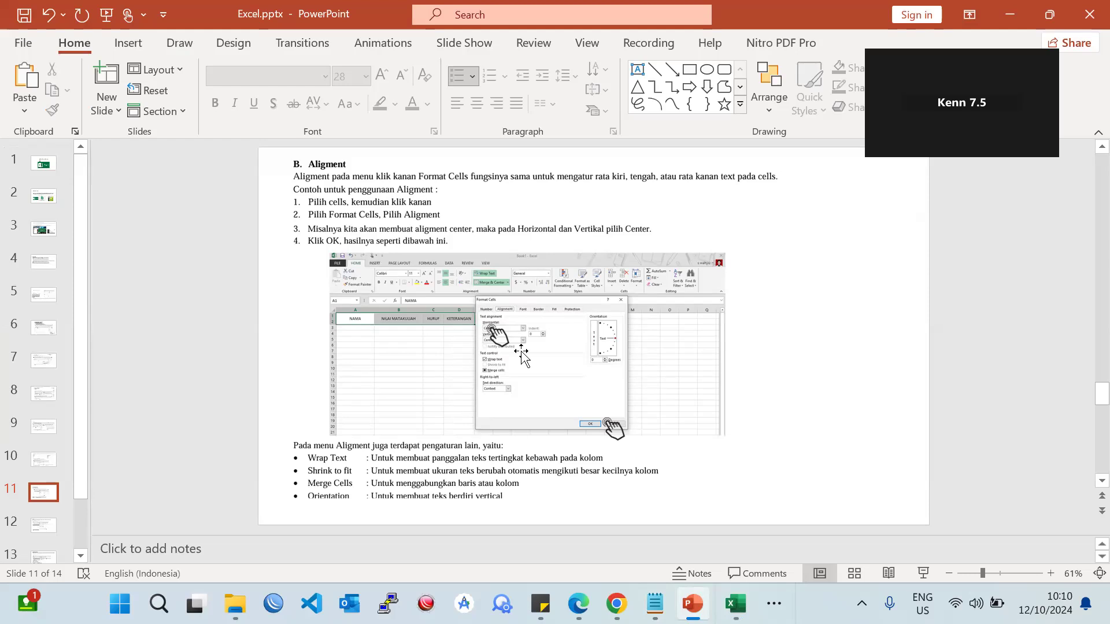
{"action": "key", "text": "alt+Tab"}
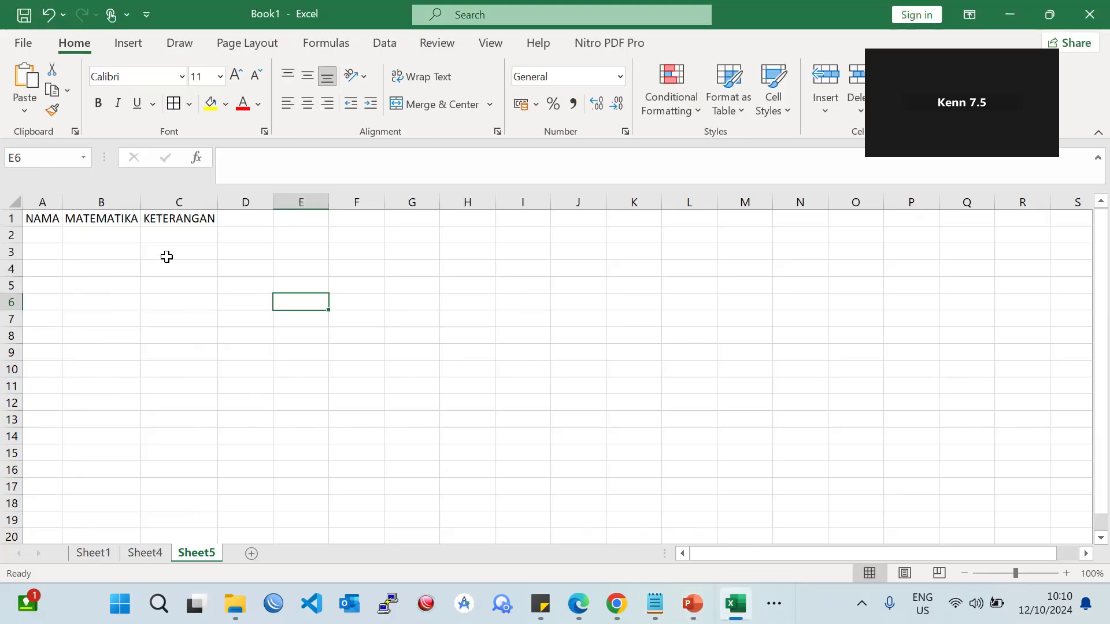
- Try wrap text and merge on row 1, cancelling the merge that would discard values
{"action": "left_click", "coordinate": [24, 218]}
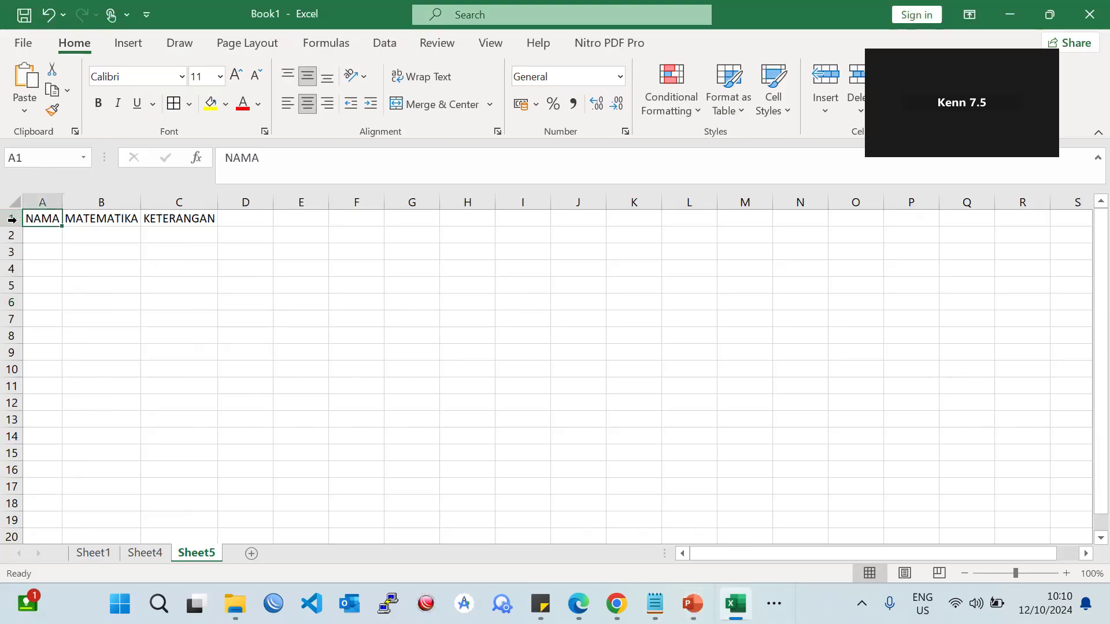
{"action": "left_click", "coordinate": [12, 218]}
{"action": "right_click", "coordinate": [17, 222]}
{"action": "left_click", "coordinate": [115, 448]}
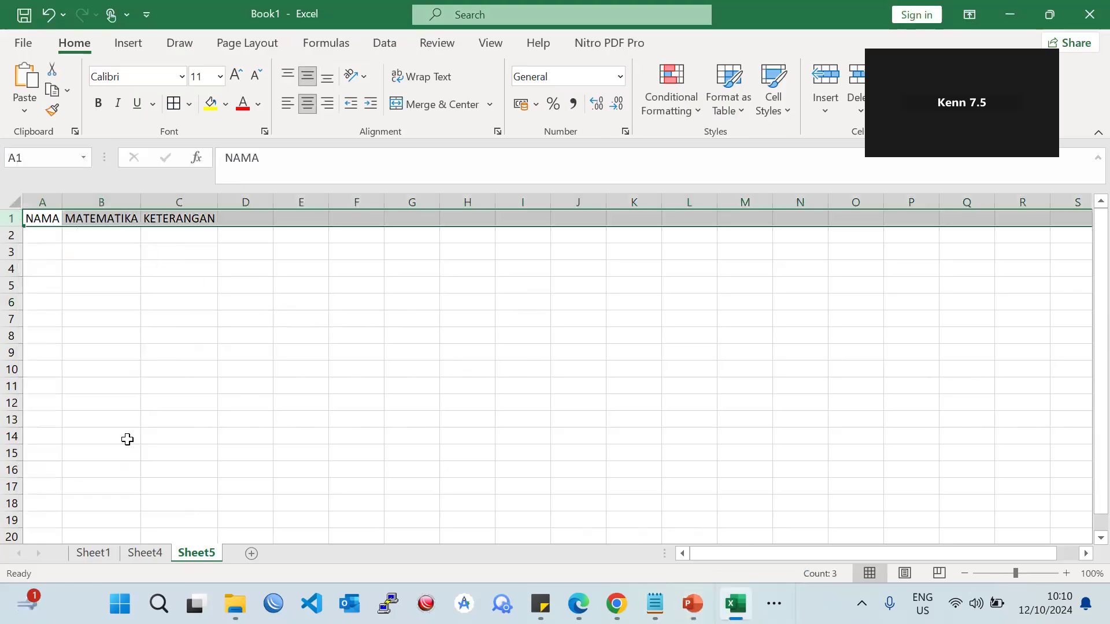
{"action": "left_click_drag", "start_coordinate": [244, 140], "coordinate": [655, 118]}
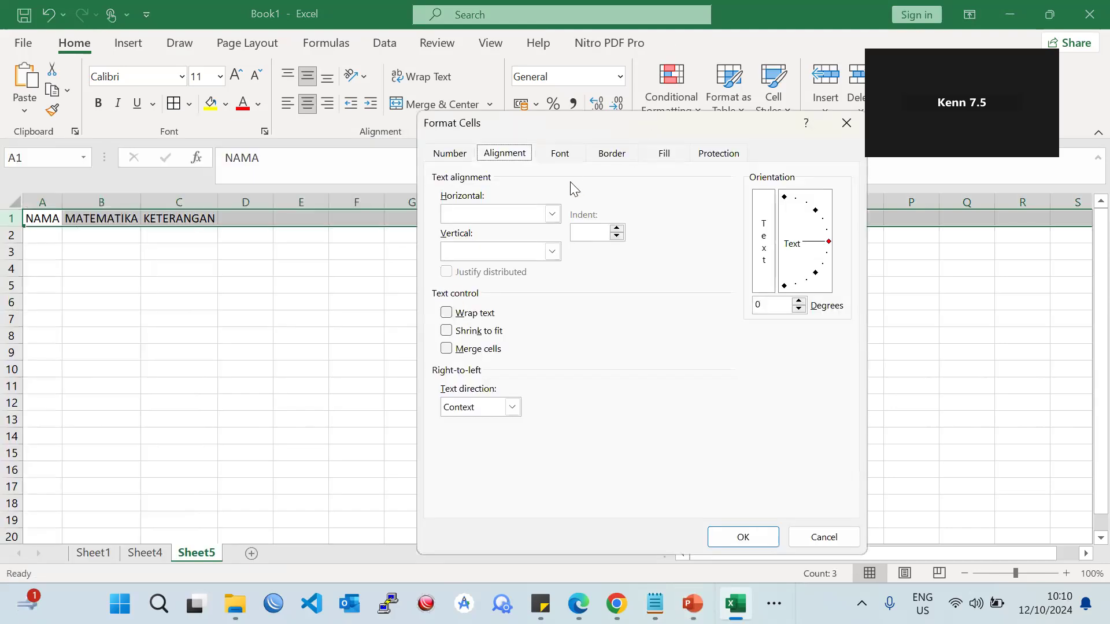
{"action": "left_click", "coordinate": [552, 214]}
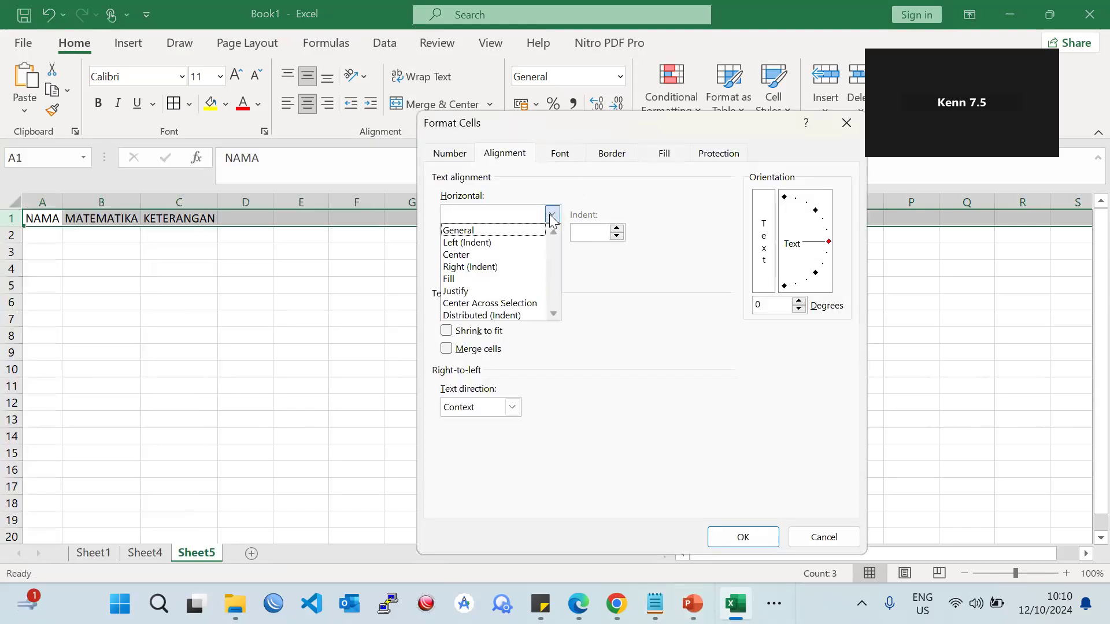
{"action": "left_click", "coordinate": [642, 320]}
{"action": "left_click", "coordinate": [456, 315]}
{"action": "left_click", "coordinate": [462, 350]}
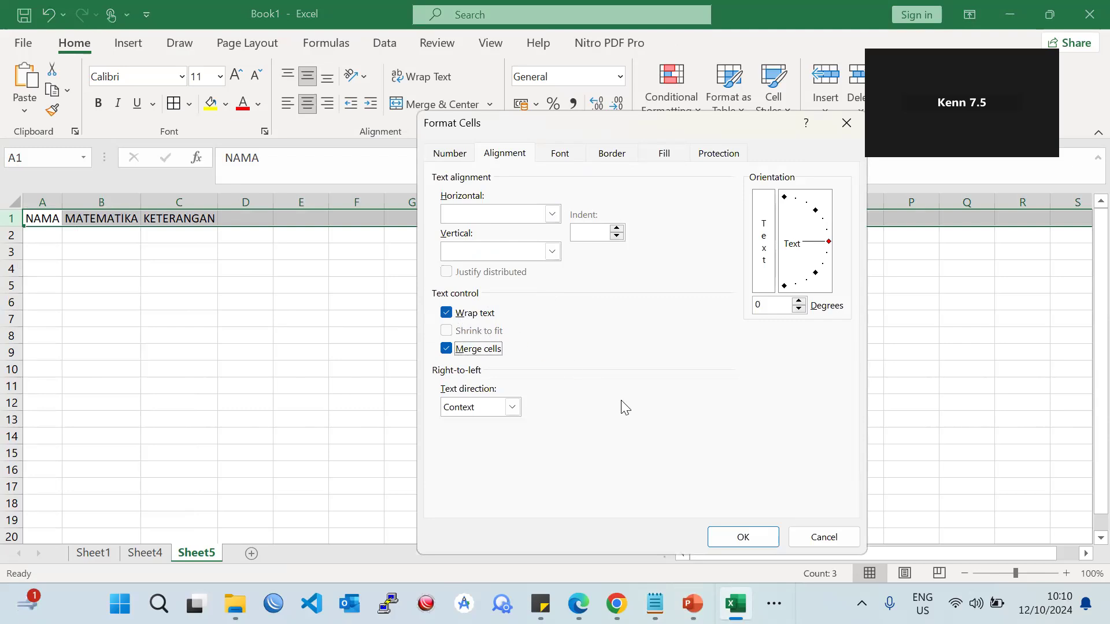
{"action": "left_click", "coordinate": [744, 538]}
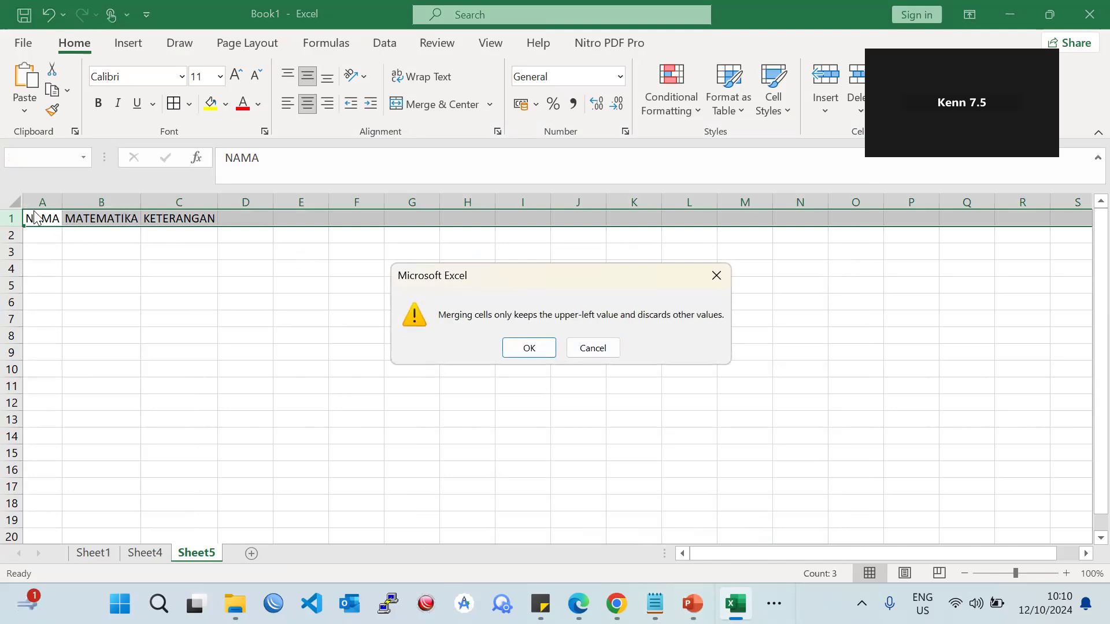
{"action": "left_click", "coordinate": [581, 349]}
{"action": "left_click", "coordinate": [265, 289]}
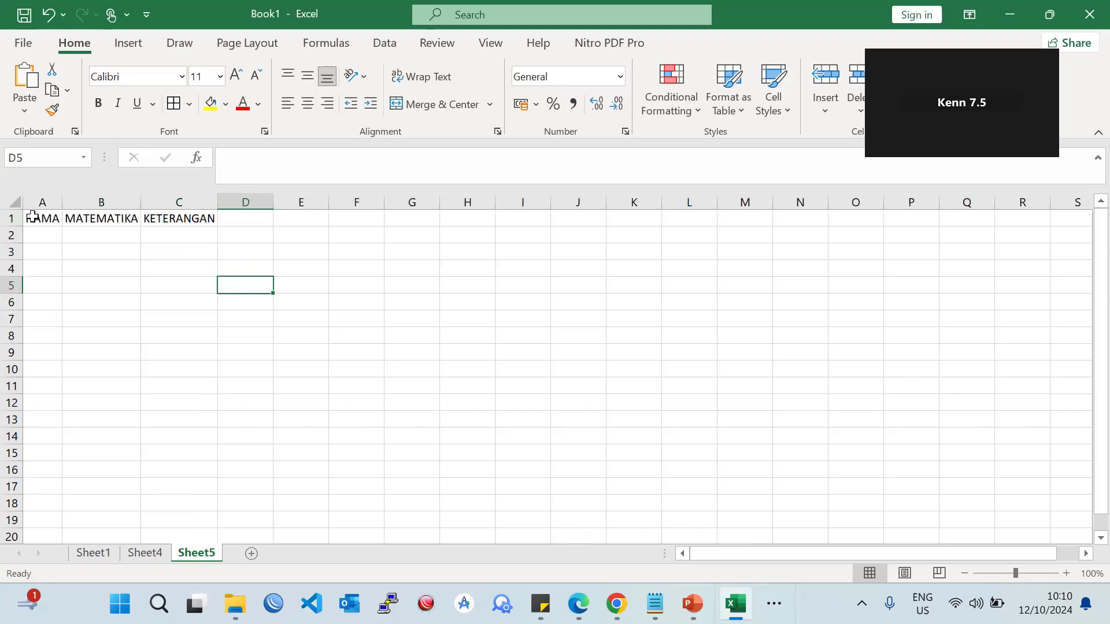
- Turn on merge and shrink to fit for A1, then select the MATEMATIKA header and switch to the slides
{"action": "right_click", "coordinate": [33, 219]}
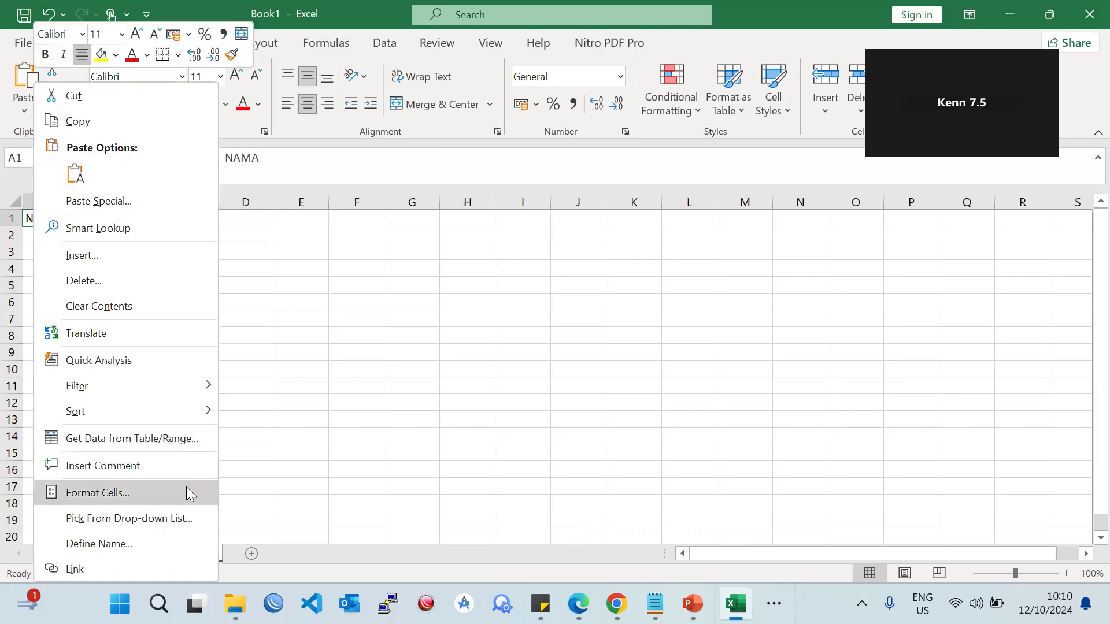
{"action": "left_click", "coordinate": [185, 490]}
{"action": "left_click", "coordinate": [81, 373]}
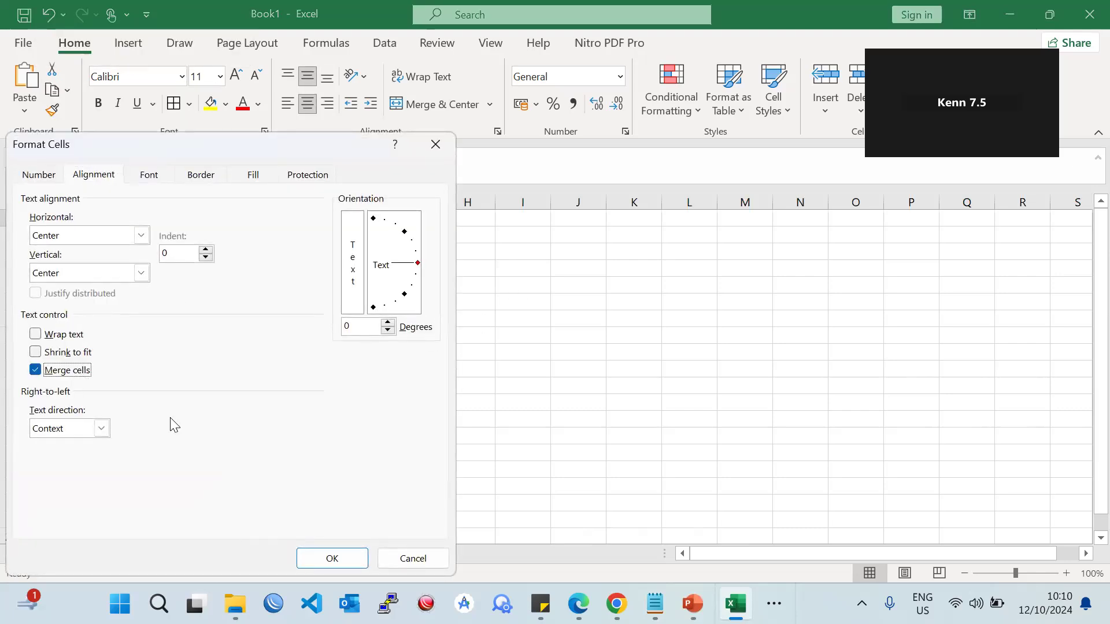
{"action": "left_click", "coordinate": [54, 356]}
{"action": "left_click", "coordinate": [322, 558]}
{"action": "left_click_drag", "start_coordinate": [150, 340], "coordinate": [149, 323]}
{"action": "left_click", "coordinate": [102, 223]}
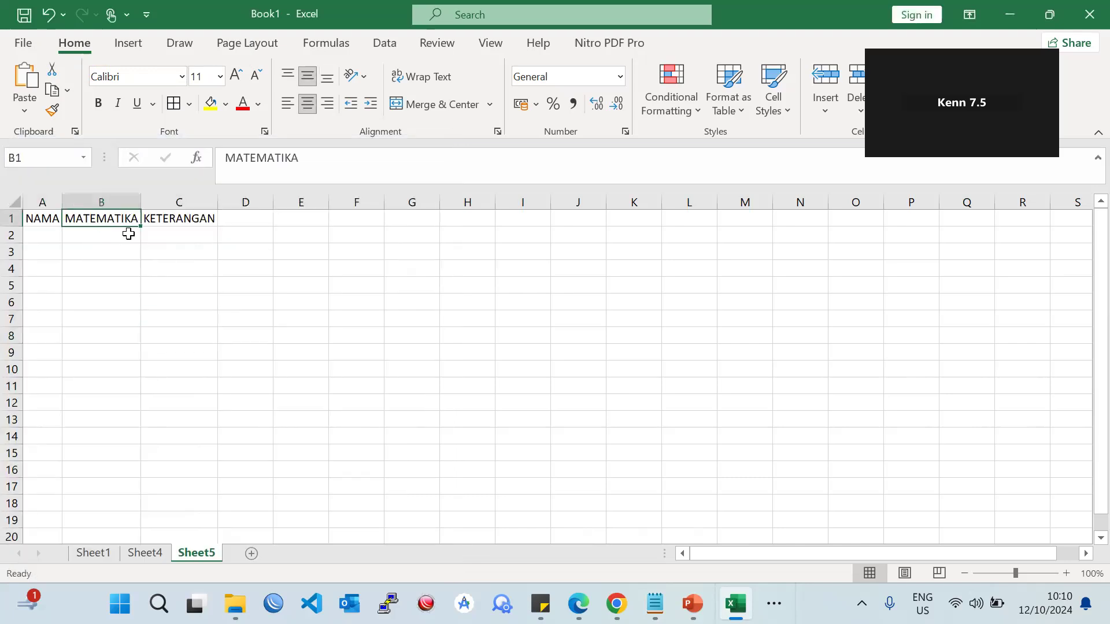
{"action": "key", "text": "alt+Tab"}
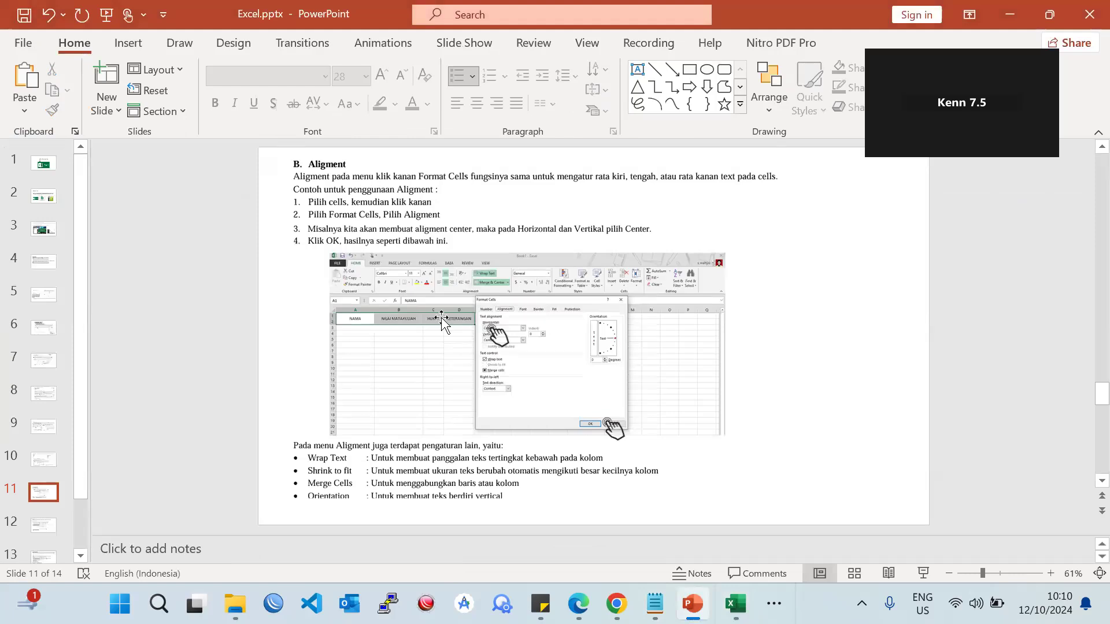
- Read slide 12's Border instructions in PowerPoint, then return to the Excel workbook
{"action": "scroll", "coordinate": [47, 405], "scroll_direction": "down", "scroll_amount": 1}
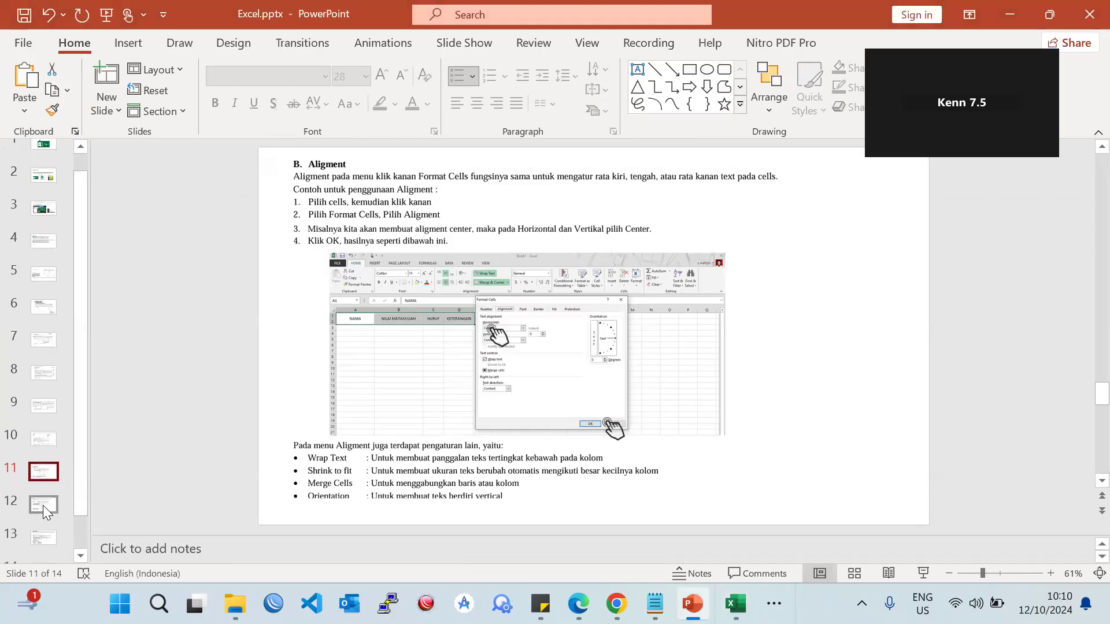
{"action": "left_click", "coordinate": [43, 505]}
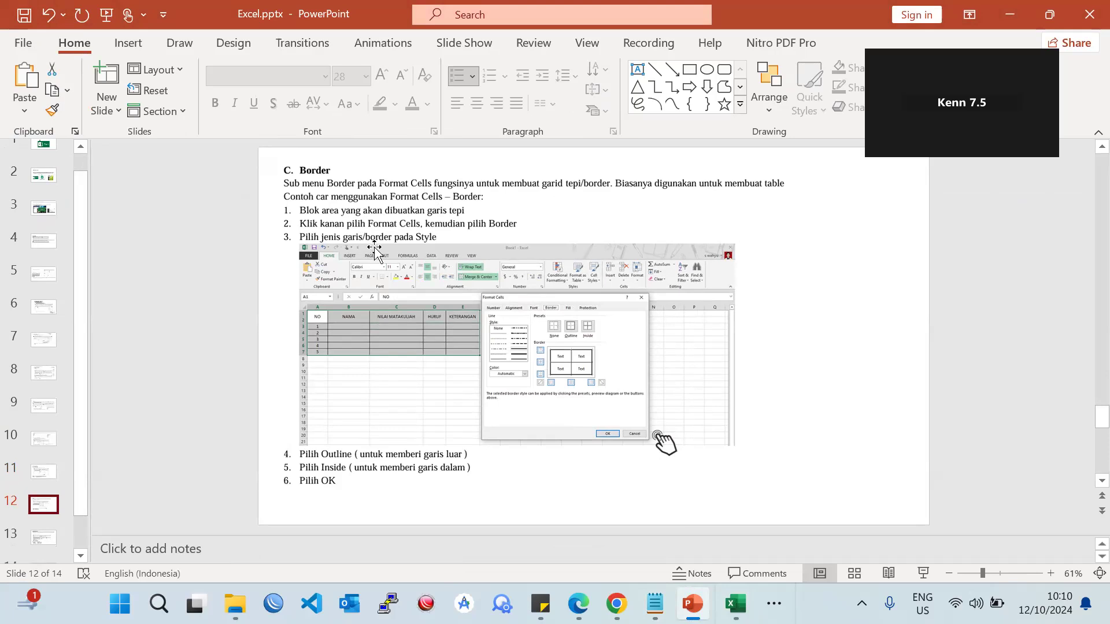
{"action": "left_click", "coordinate": [735, 603]}
{"action": "left_click", "coordinate": [735, 604]}
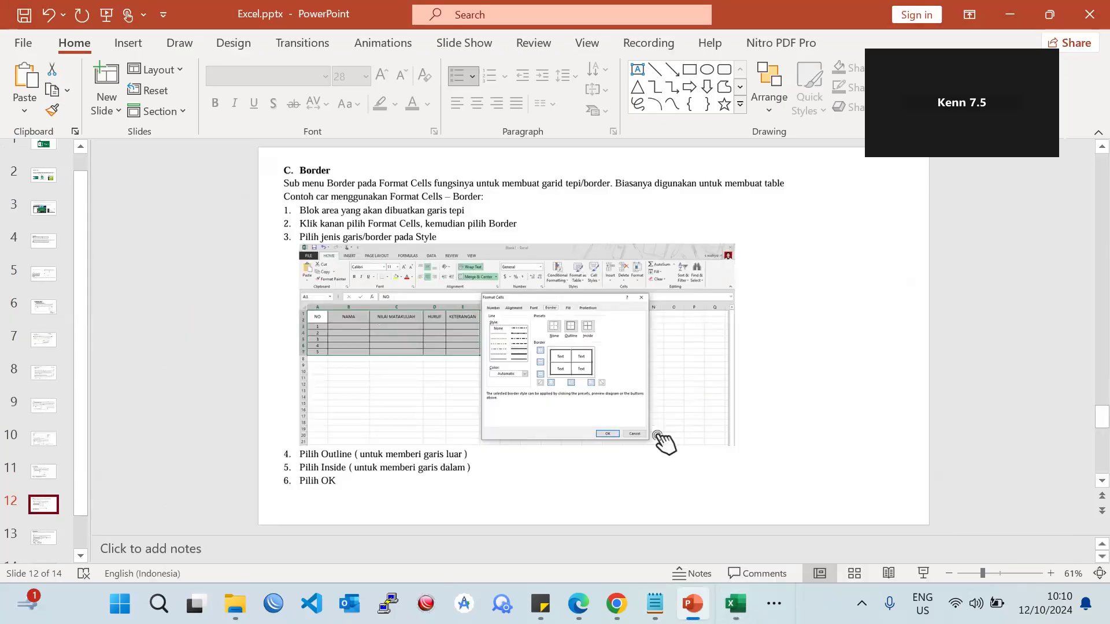
{"action": "key", "text": "alt+Tab"}
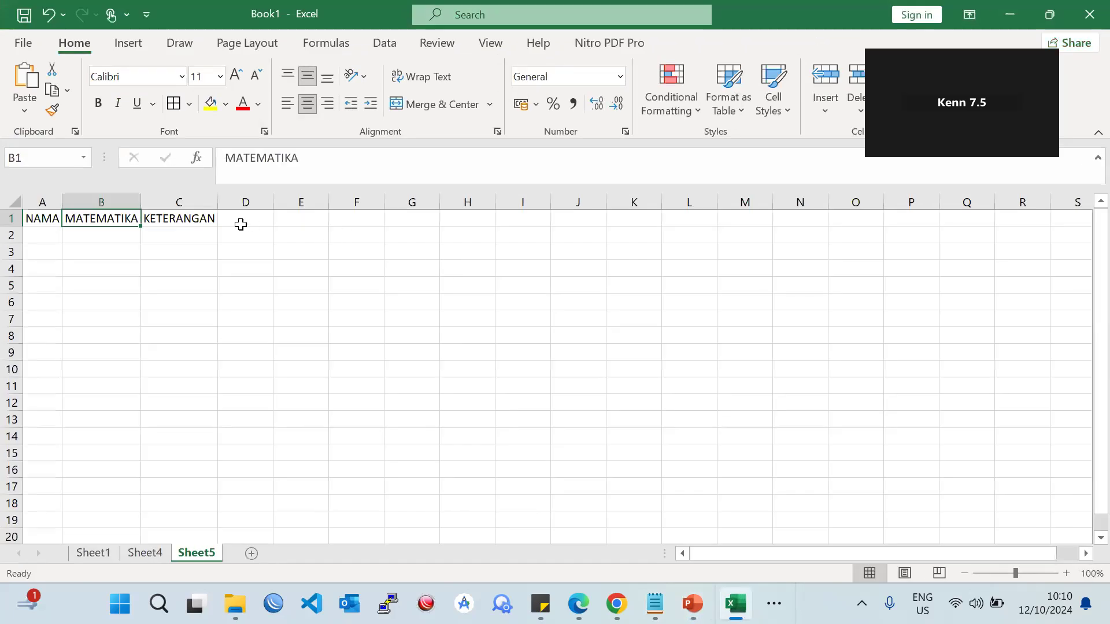
- Insert a new column before KETERANGAN headed HURUF
{"action": "left_click", "coordinate": [200, 202]}
{"action": "right_click", "coordinate": [202, 202]}
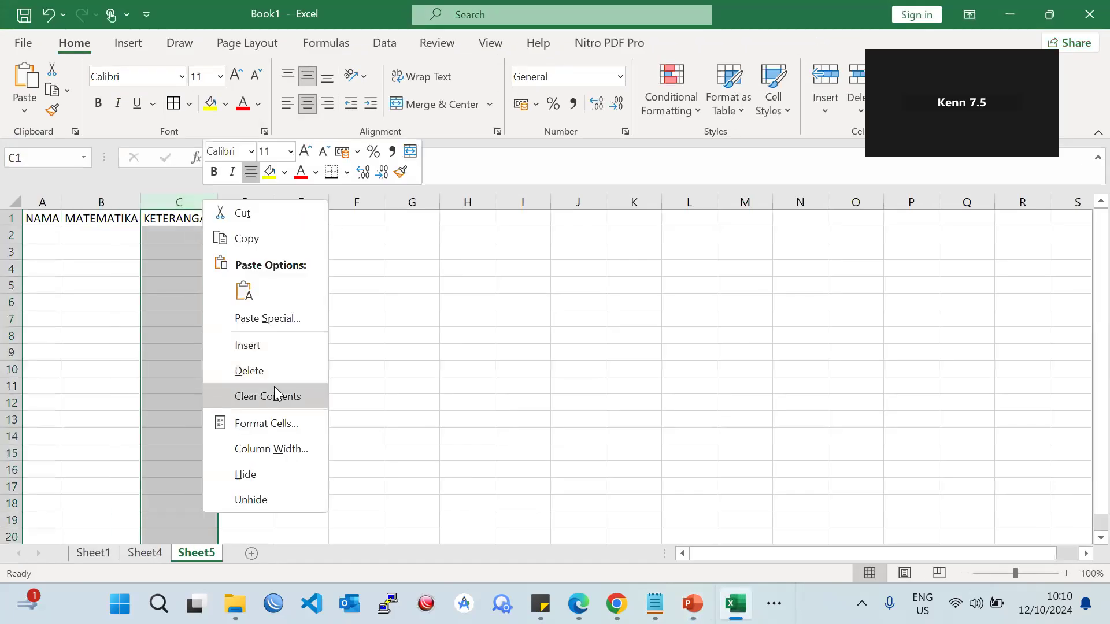
{"action": "left_click", "coordinate": [279, 349]}
{"action": "left_click", "coordinate": [172, 219]}
{"action": "type", "text": "GURUF"}
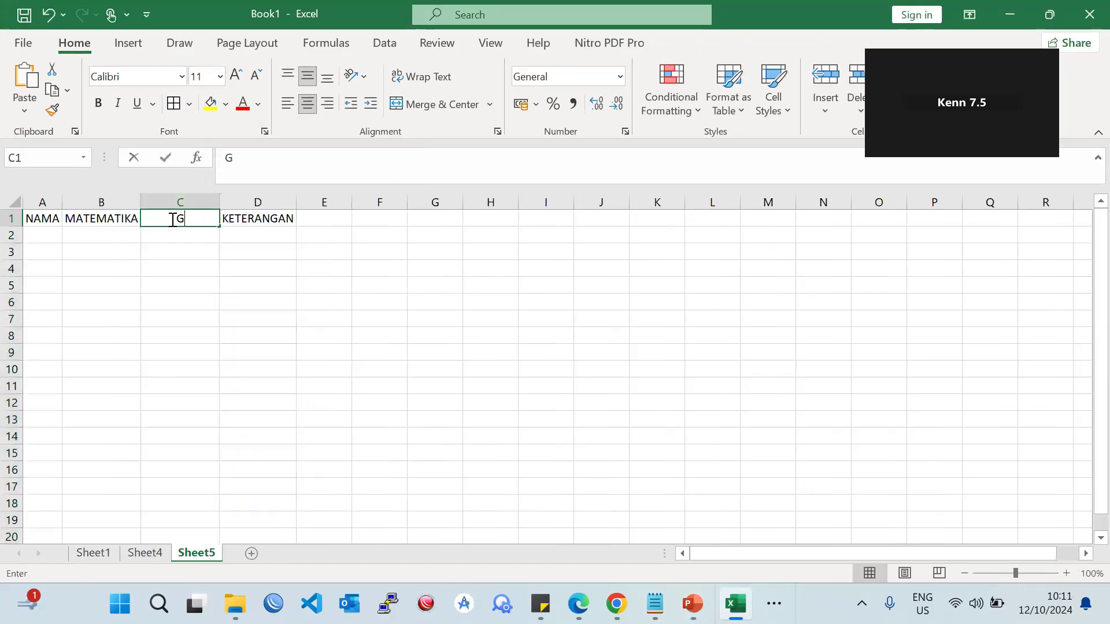
{"action": "key", "text": "BackSpace"}
{"action": "key", "text": "BackSpace"}
{"action": "key", "text": "BackSpace"}
{"action": "key", "text": "BackSpace"}
{"action": "key", "text": "BackSpace"}
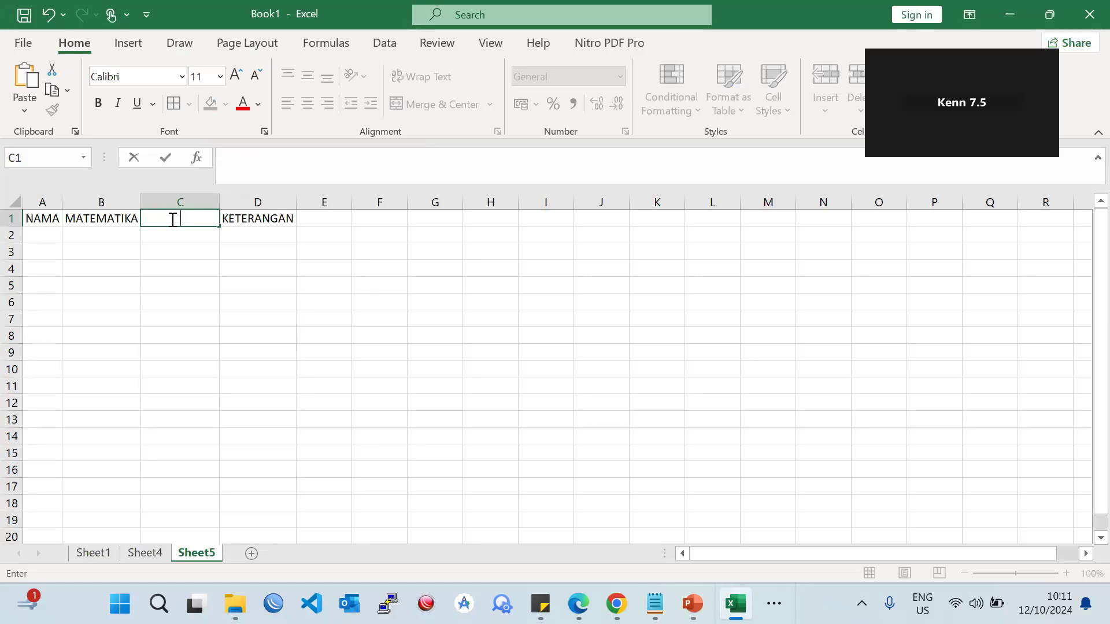
{"action": "type", "text": "HURUF"}
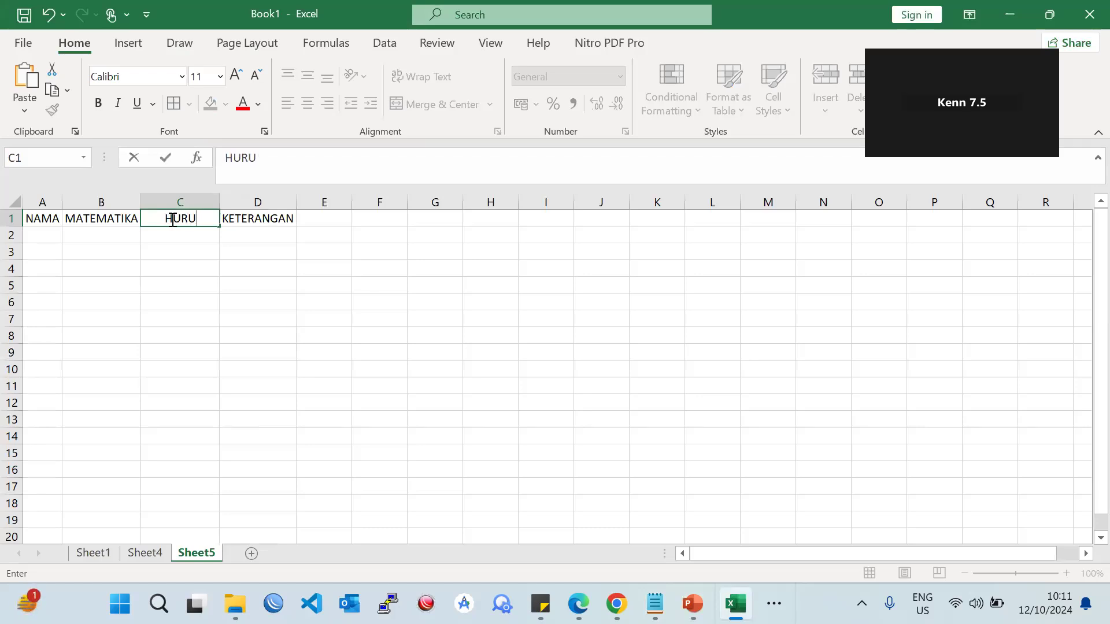
{"action": "key", "text": "Return"}
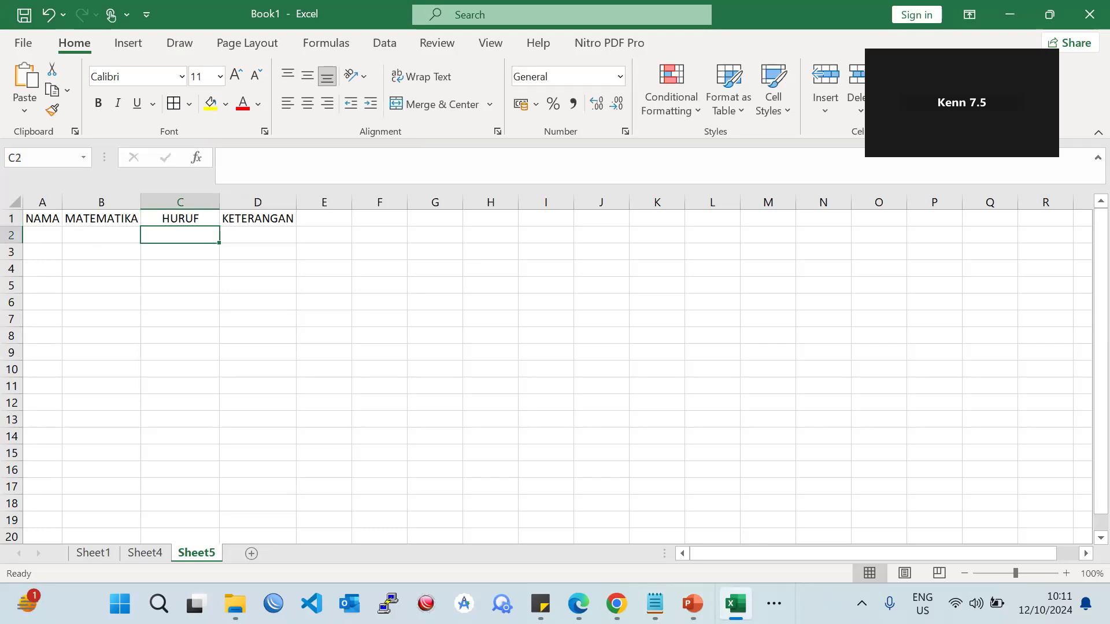
{"action": "left_click", "coordinate": [692, 603]}
{"action": "left_click", "coordinate": [692, 603]}
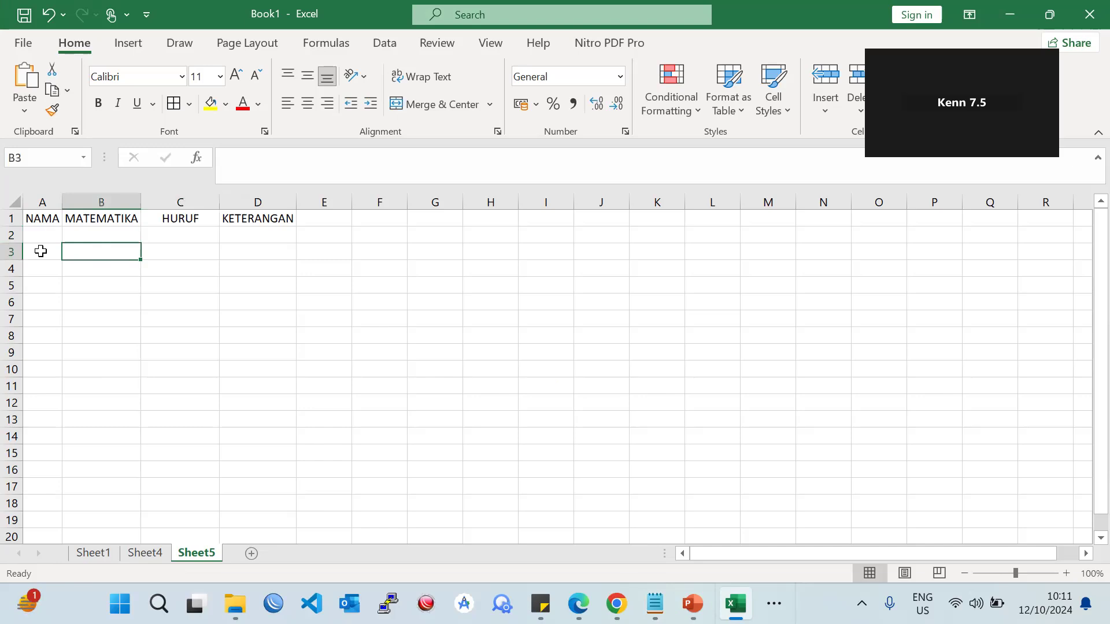
- Insert a new column A headed NO, with 1 and 2 in the first rows
{"action": "left_click", "coordinate": [43, 197]}
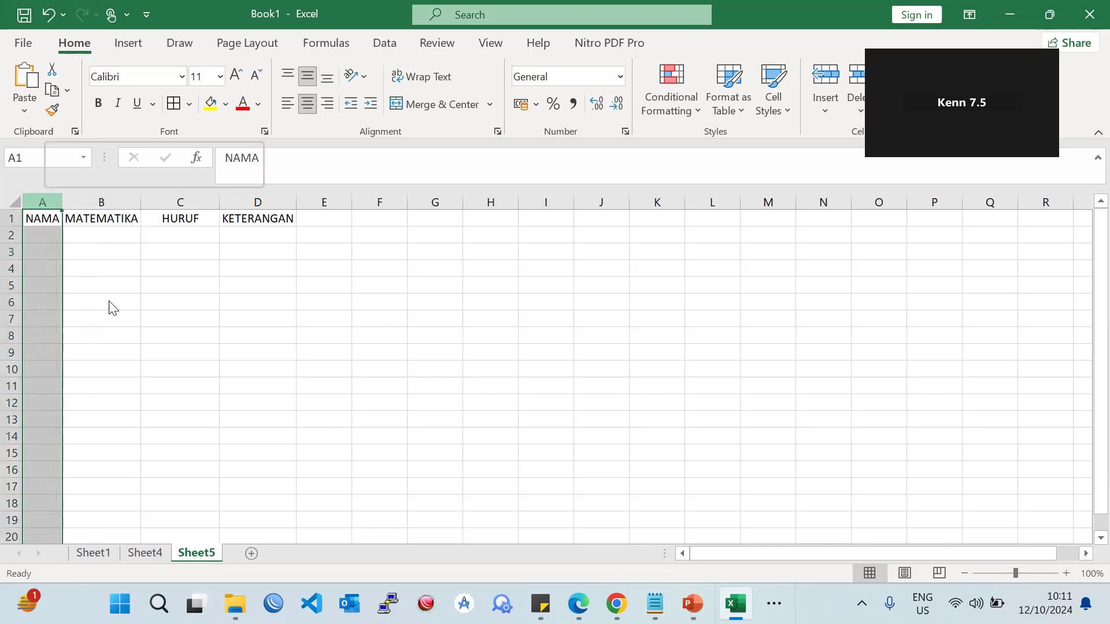
{"action": "right_click", "coordinate": [44, 201]}
{"action": "left_click", "coordinate": [128, 350]}
{"action": "left_click", "coordinate": [47, 221]}
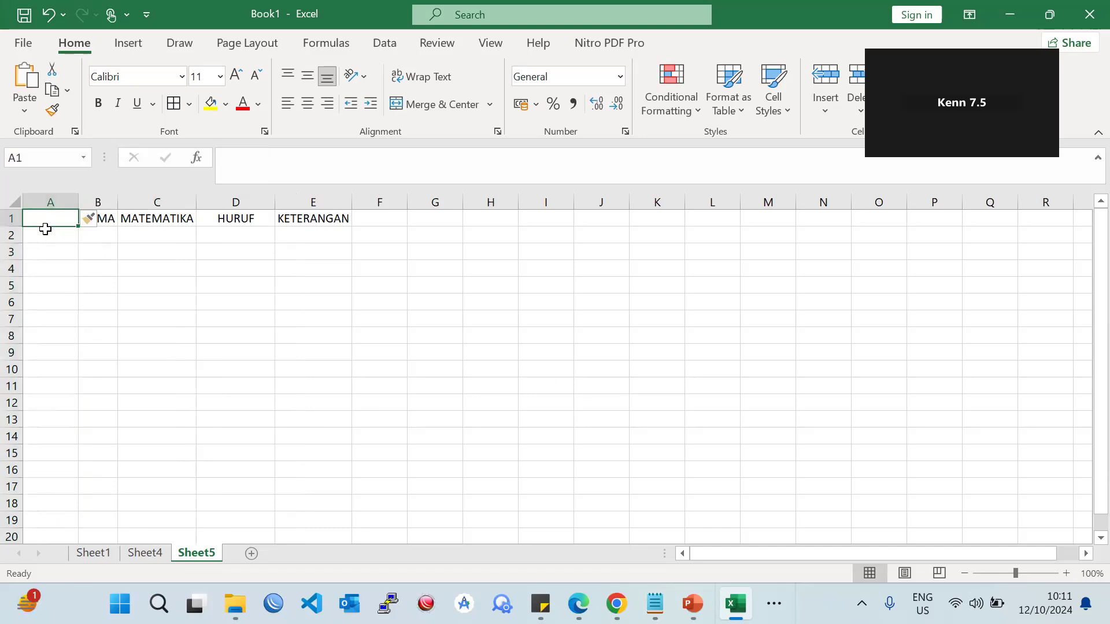
{"action": "type", "text": "NO"}
{"action": "key", "text": "Return"}
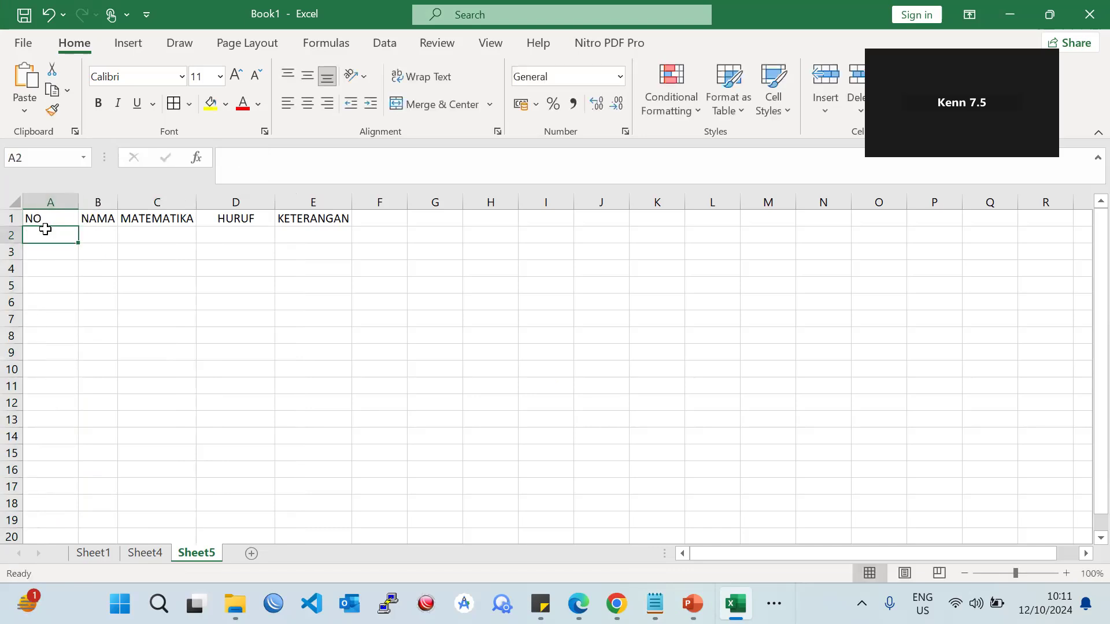
{"action": "type", "text": "1"}
{"action": "key", "text": "Return"}
{"action": "type", "text": "2"}
{"action": "key", "text": "Return"}
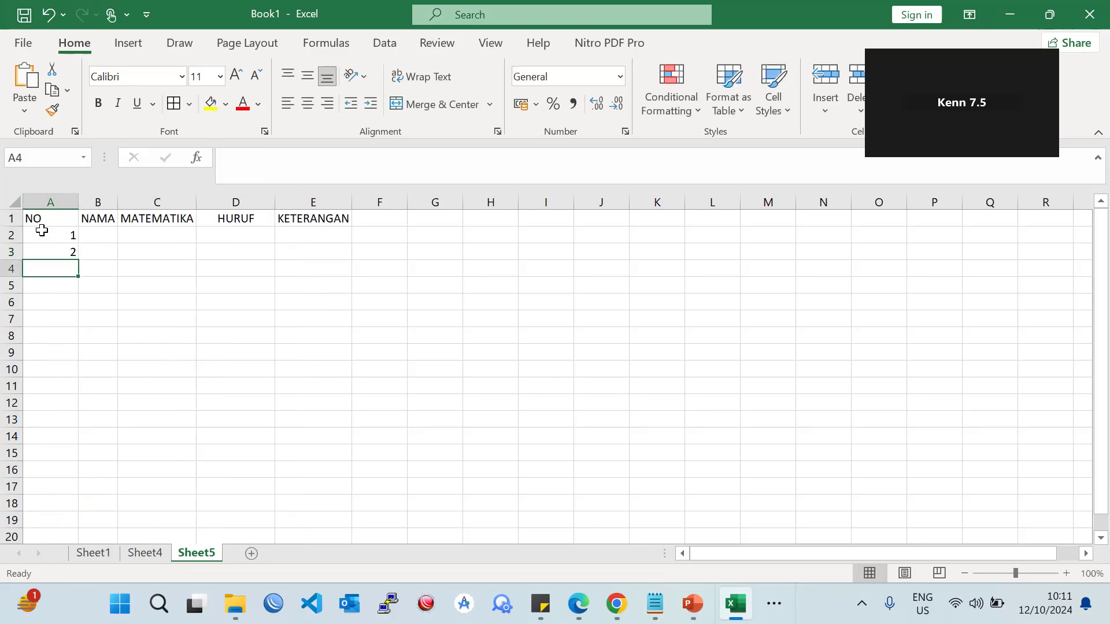
- Fill the NO numbers down to 7 in row 8, center column A, and select A1:E8
{"action": "left_click_drag", "start_coordinate": [42, 224], "coordinate": [76, 343]}
{"action": "left_click", "coordinate": [50, 233]}
{"action": "left_click", "coordinate": [53, 271]}
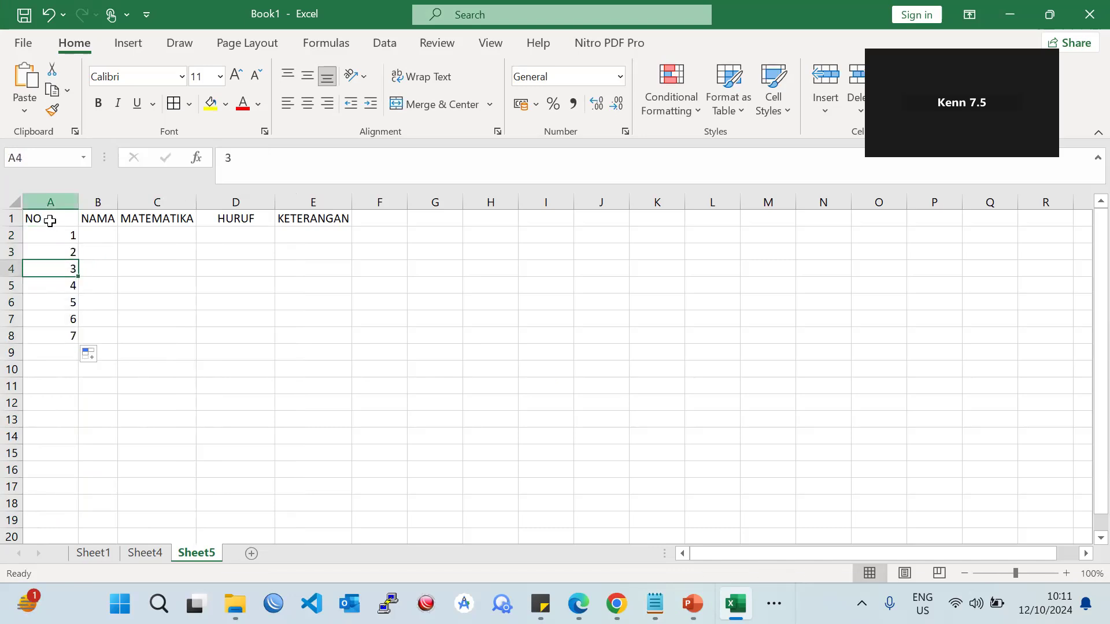
{"action": "left_click", "coordinate": [58, 199]}
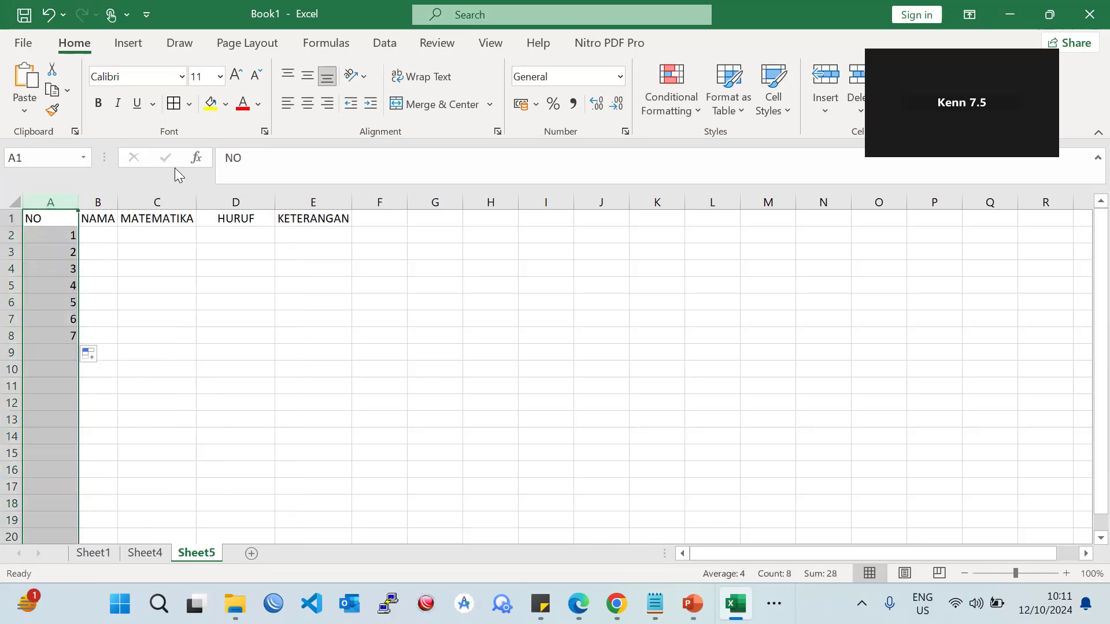
{"action": "left_click", "coordinate": [306, 102]}
{"action": "left_click", "coordinate": [157, 270]}
{"action": "left_click_drag", "start_coordinate": [58, 219], "coordinate": [327, 343]}
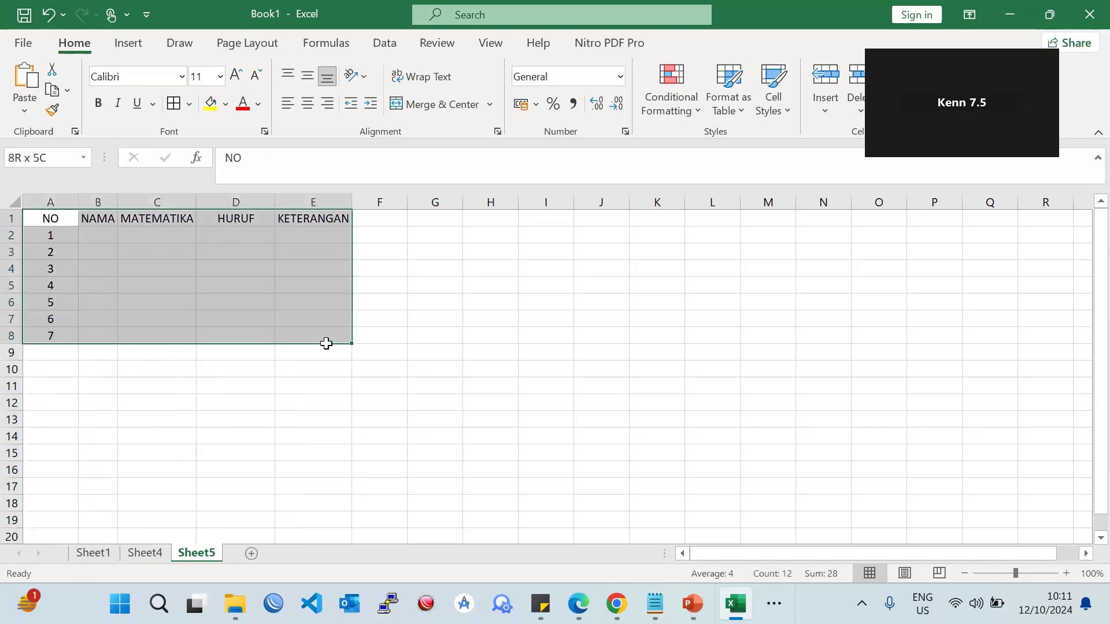
{"action": "right_click", "coordinate": [300, 261]}
{"action": "left_click_drag", "start_coordinate": [58, 219], "coordinate": [337, 297]}
- Apply a medium solid outline border around the A1:E8 table
{"action": "right_click", "coordinate": [337, 297]}
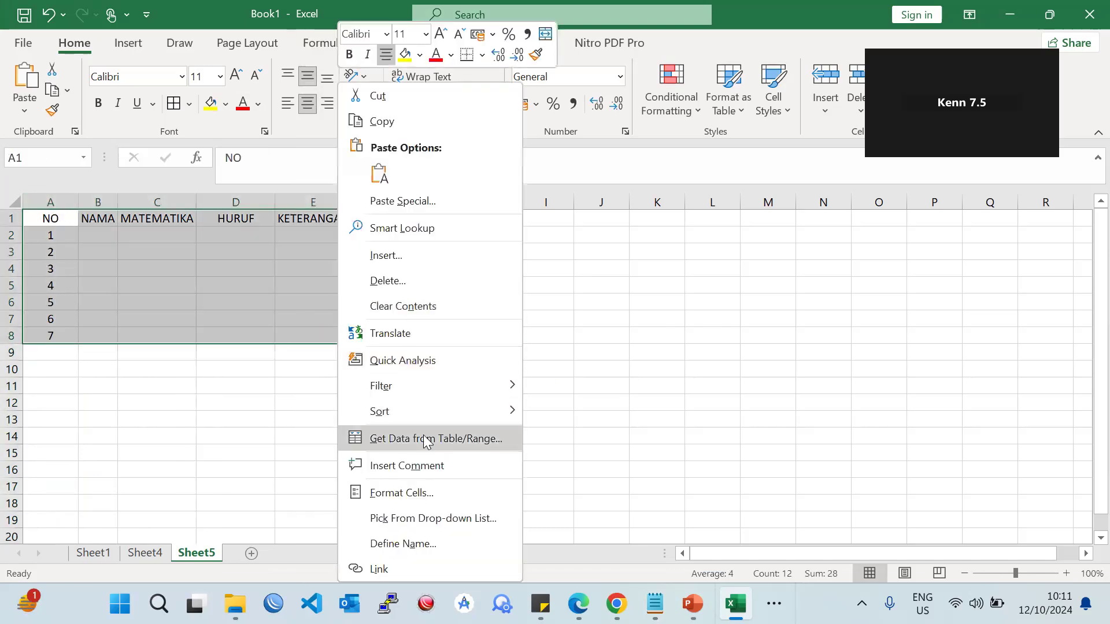
{"action": "left_click", "coordinate": [421, 493]}
{"action": "left_click_drag", "start_coordinate": [354, 138], "coordinate": [542, 123]}
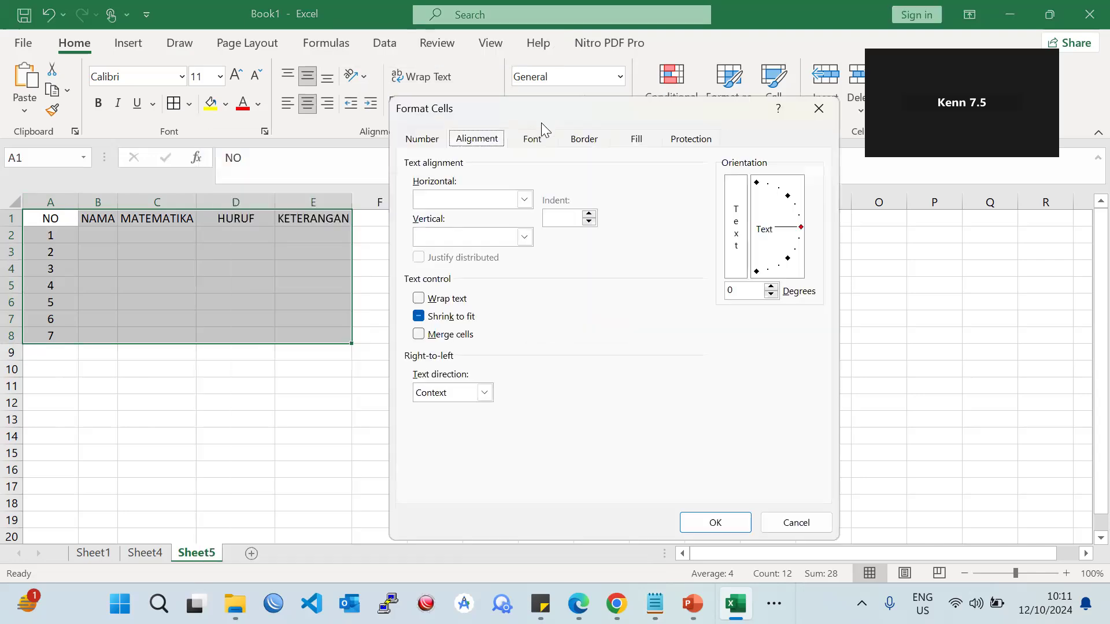
{"action": "left_click", "coordinate": [583, 139]}
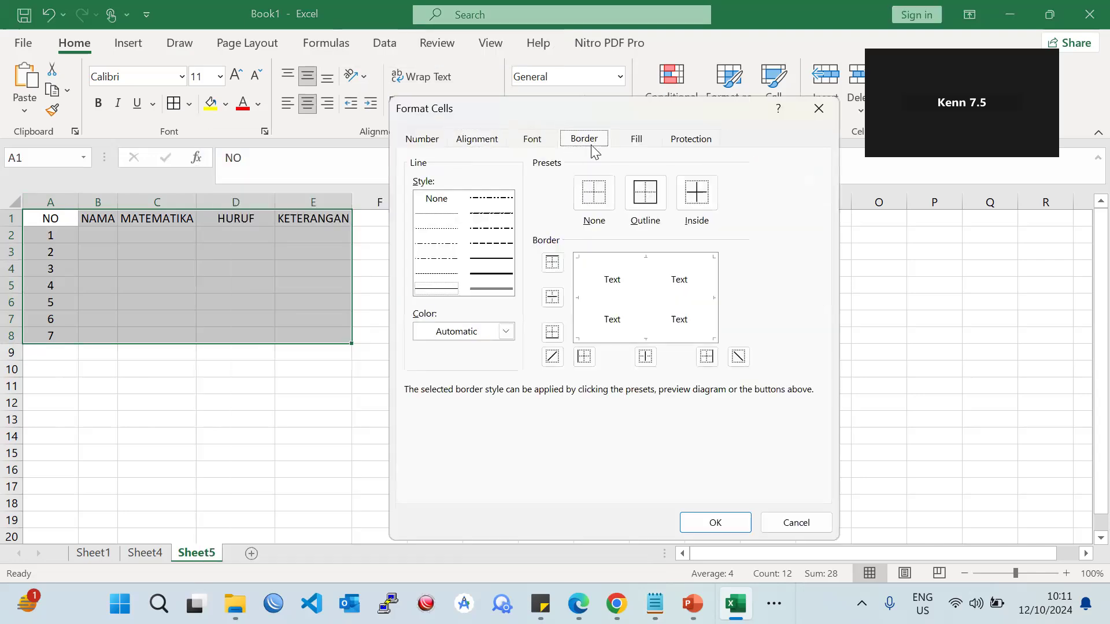
{"action": "left_click", "coordinate": [645, 192]}
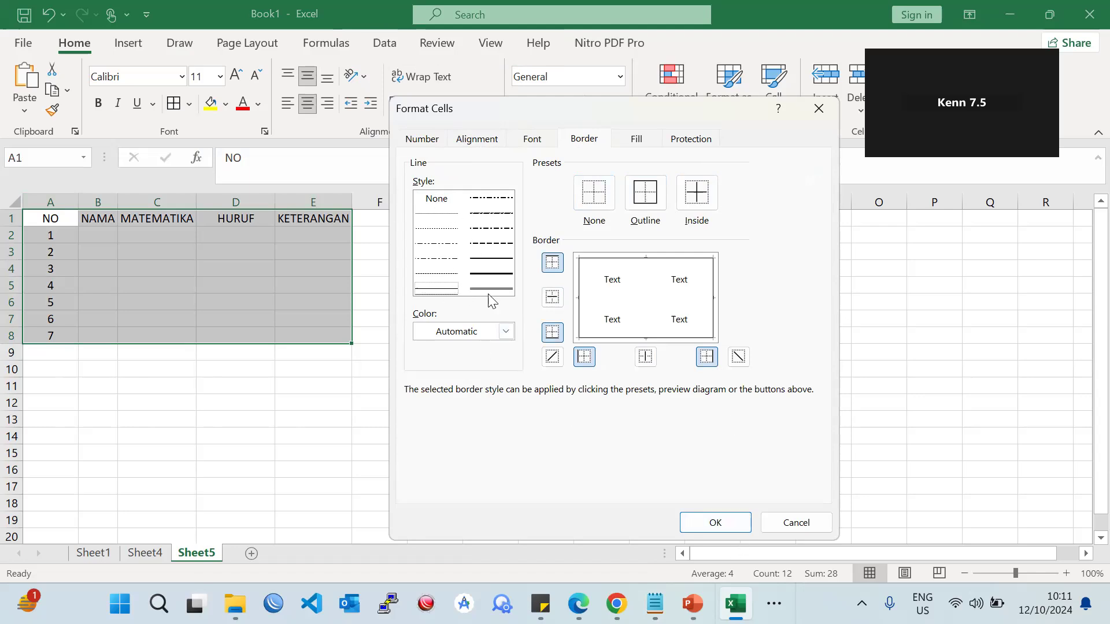
{"action": "left_click", "coordinate": [491, 258]}
{"action": "left_click", "coordinate": [488, 276]}
{"action": "left_click", "coordinate": [496, 258]}
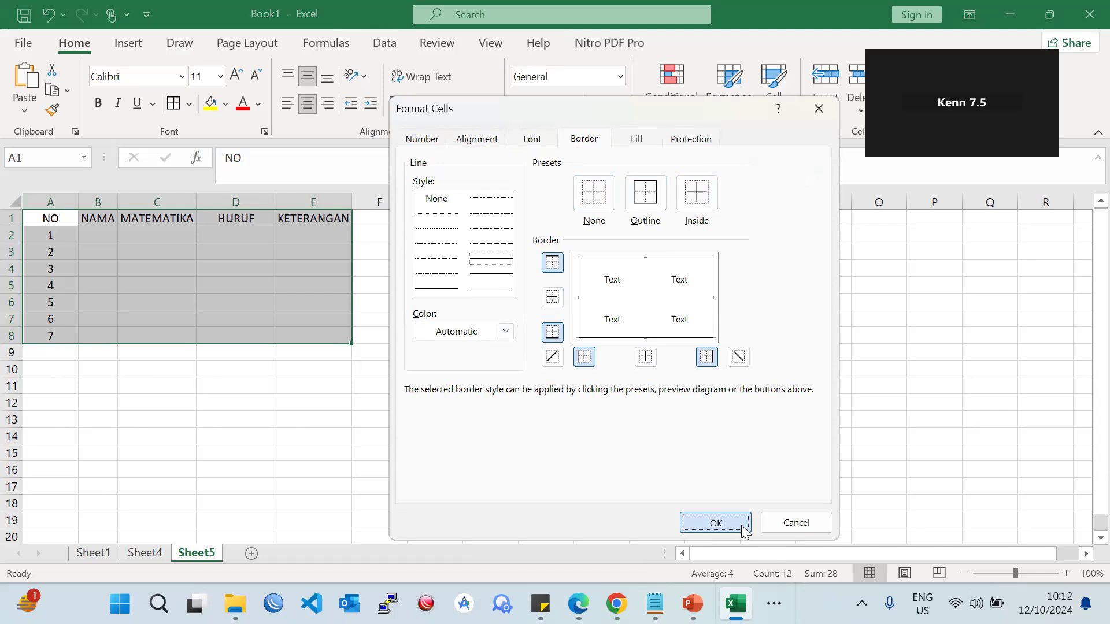
{"action": "left_click", "coordinate": [688, 530]}
- Check the outline border and reselect the table range A1:E8
{"action": "right_click", "coordinate": [317, 262]}
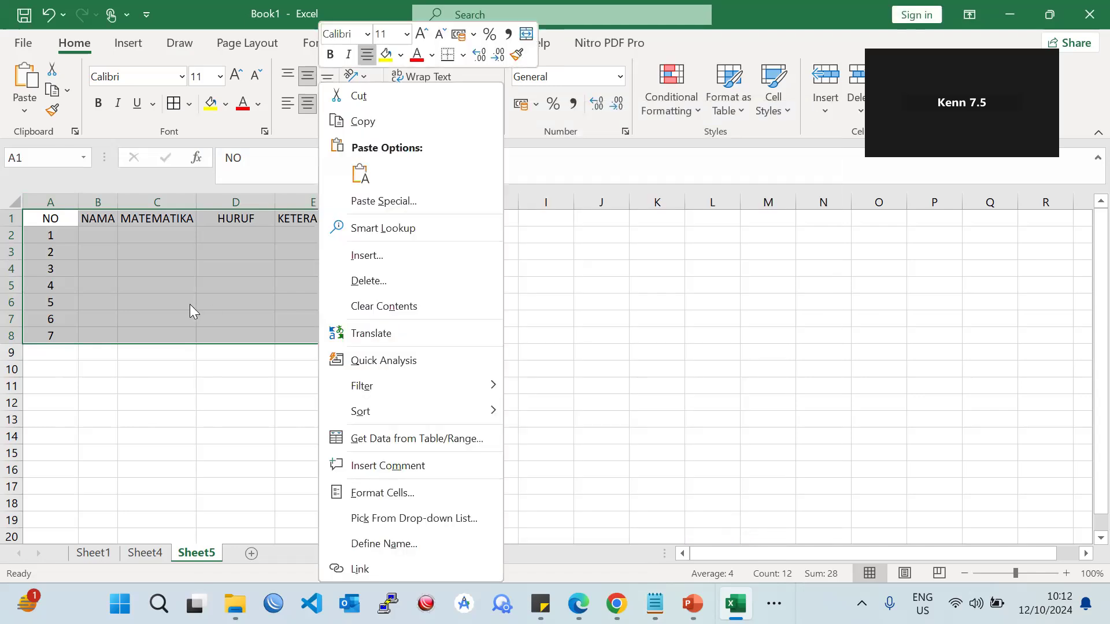
{"action": "left_click", "coordinate": [156, 386]}
{"action": "left_click_drag", "start_coordinate": [50, 218], "coordinate": [329, 328]}
{"action": "left_click", "coordinate": [435, 319]}
{"action": "left_click_drag", "start_coordinate": [50, 218], "coordinate": [333, 332]}
- Add outline and inside borders so every cell in A1:E8 is bordered
{"action": "right_click", "coordinate": [328, 323]}
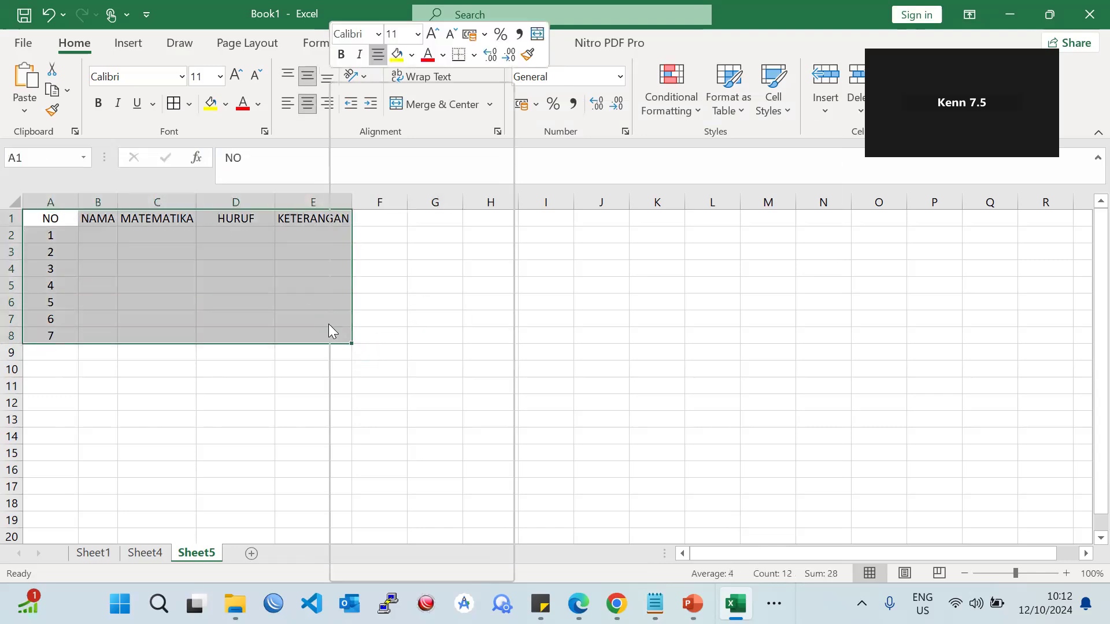
{"action": "left_click", "coordinate": [447, 491]}
{"action": "left_click", "coordinate": [478, 232]}
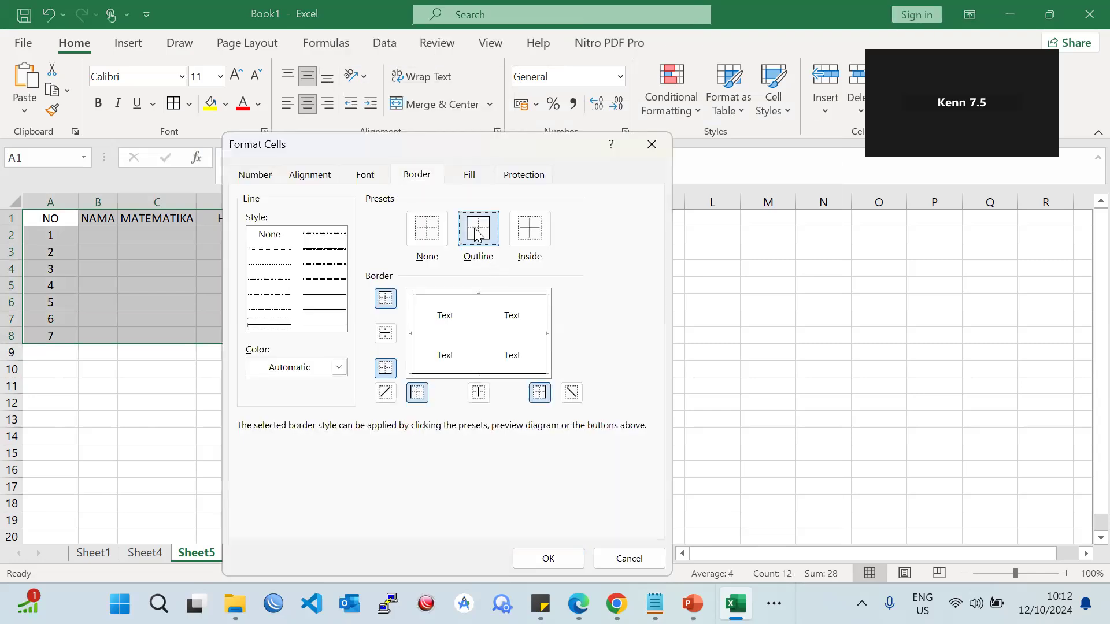
{"action": "left_click", "coordinate": [516, 232]}
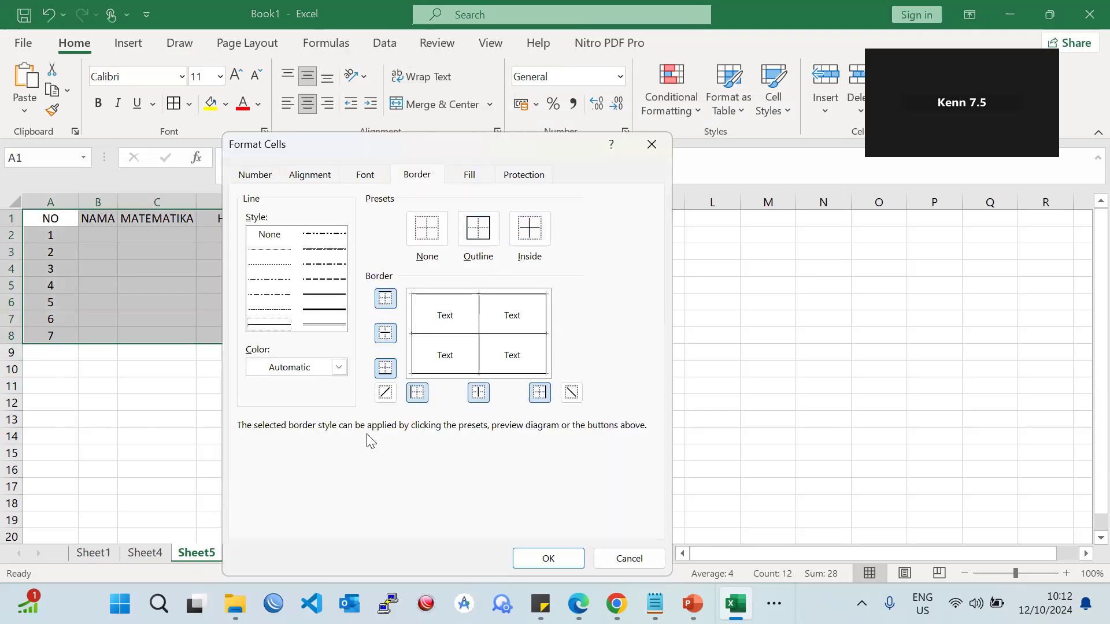
{"action": "left_click", "coordinate": [551, 557]}
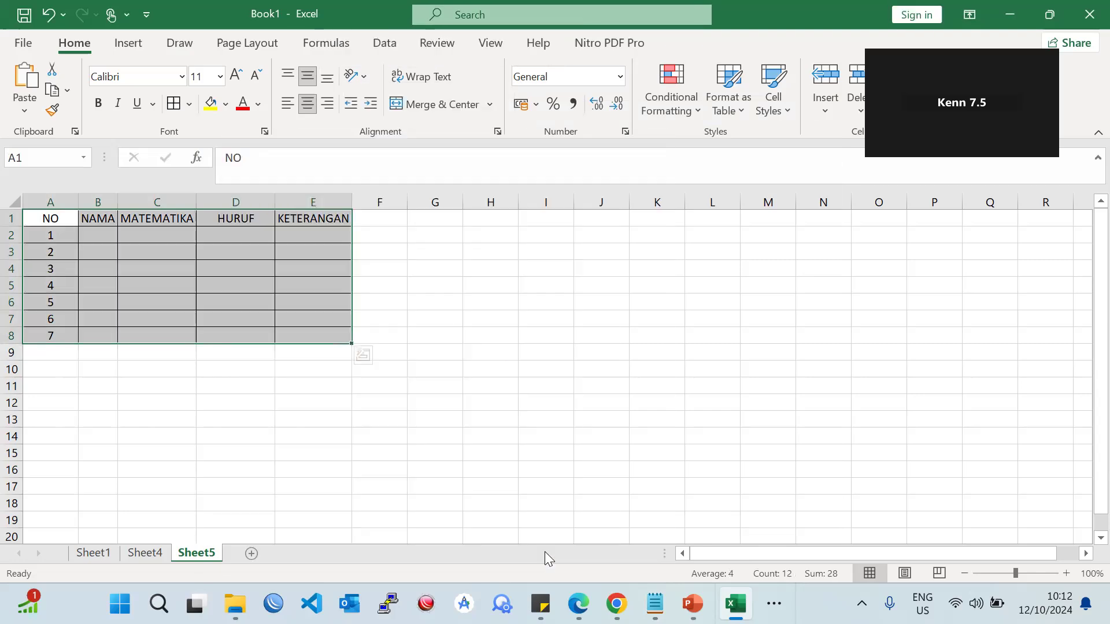
{"action": "left_click", "coordinate": [422, 348]}
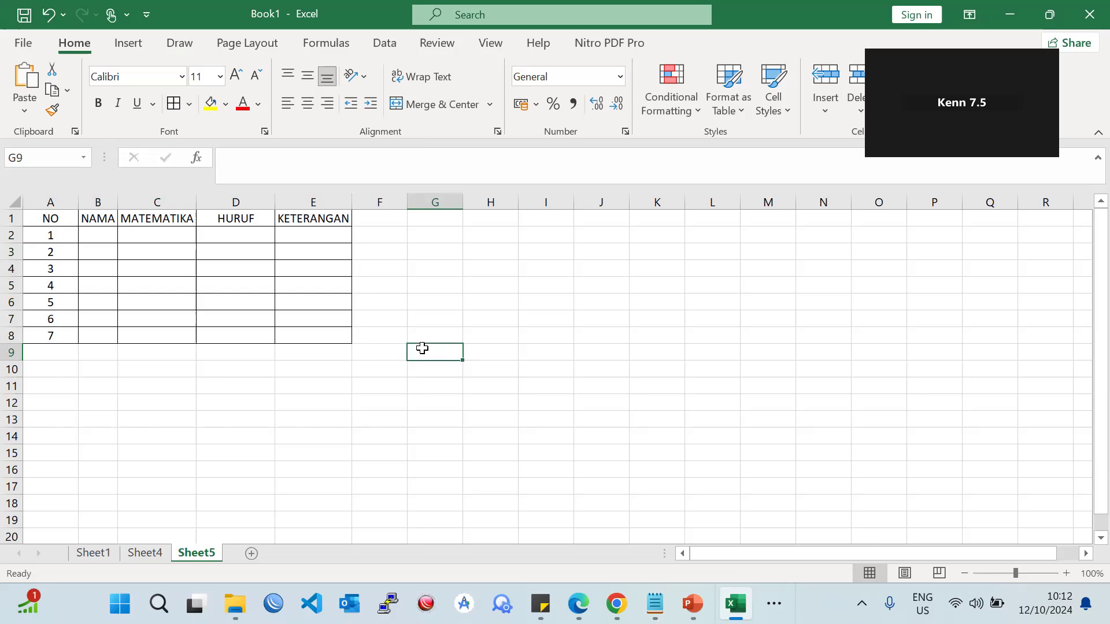
{"action": "left_click_drag", "start_coordinate": [58, 218], "coordinate": [320, 330]}
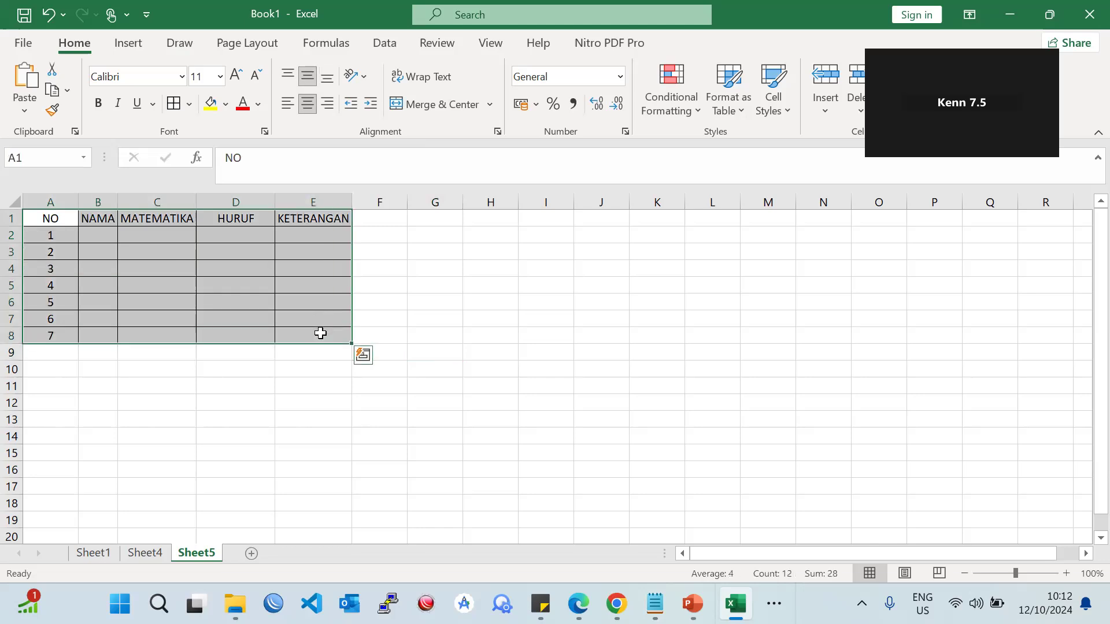
{"action": "left_click", "coordinate": [414, 312]}
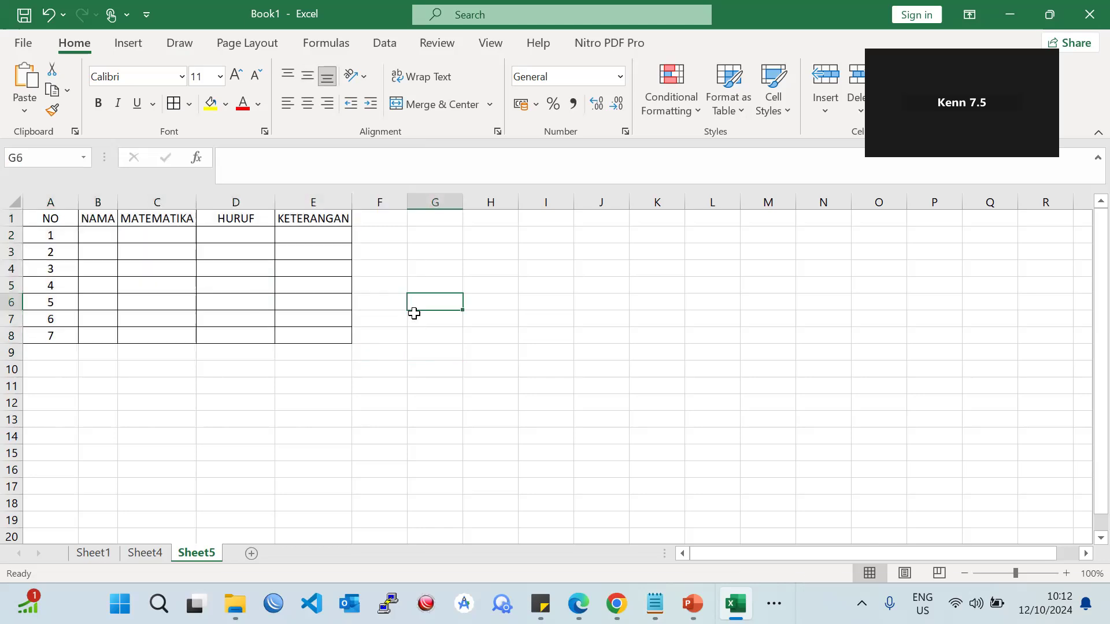
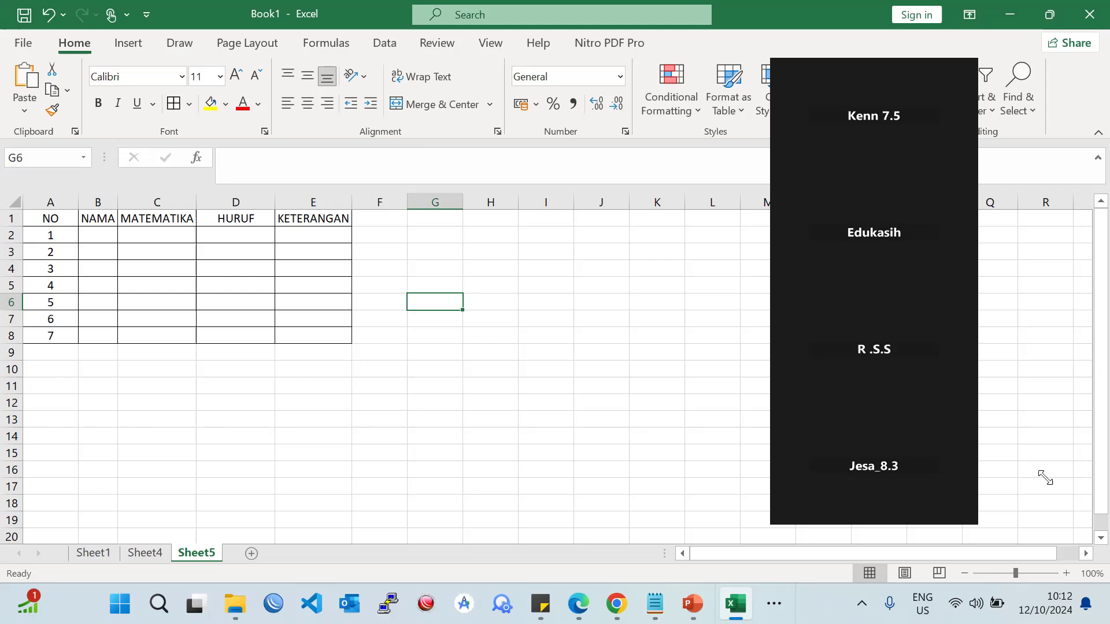
- Select the whole grade table range A1:E8
{"action": "left_click", "coordinate": [283, 365]}
{"action": "left_click_drag", "start_coordinate": [35, 223], "coordinate": [319, 339]}
{"action": "left_click", "coordinate": [427, 316]}
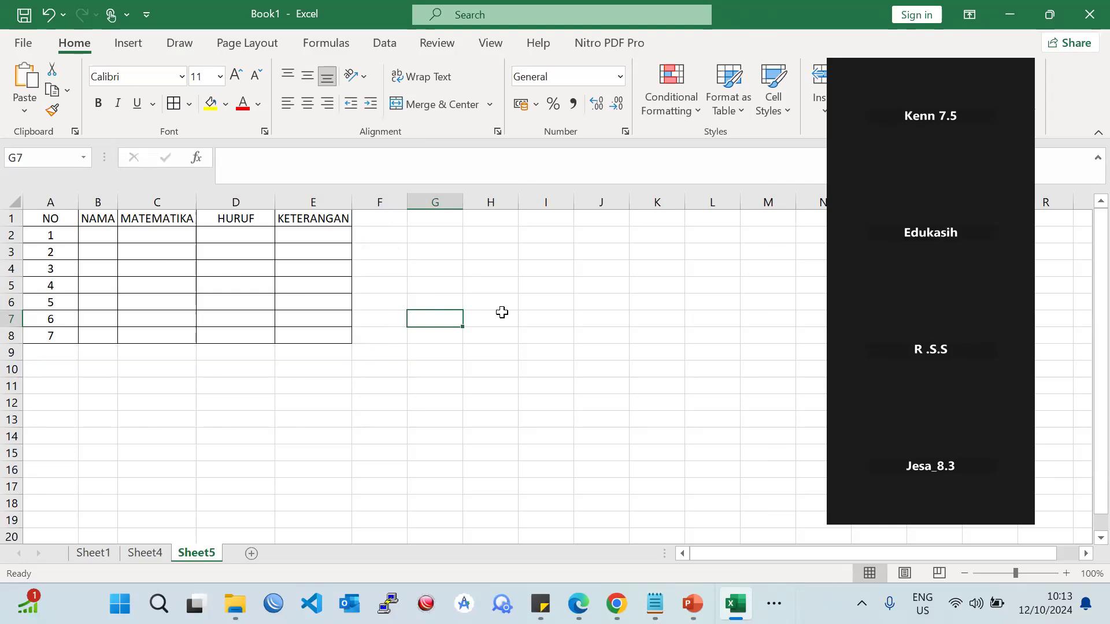
{"action": "left_click_drag", "start_coordinate": [43, 215], "coordinate": [345, 341]}
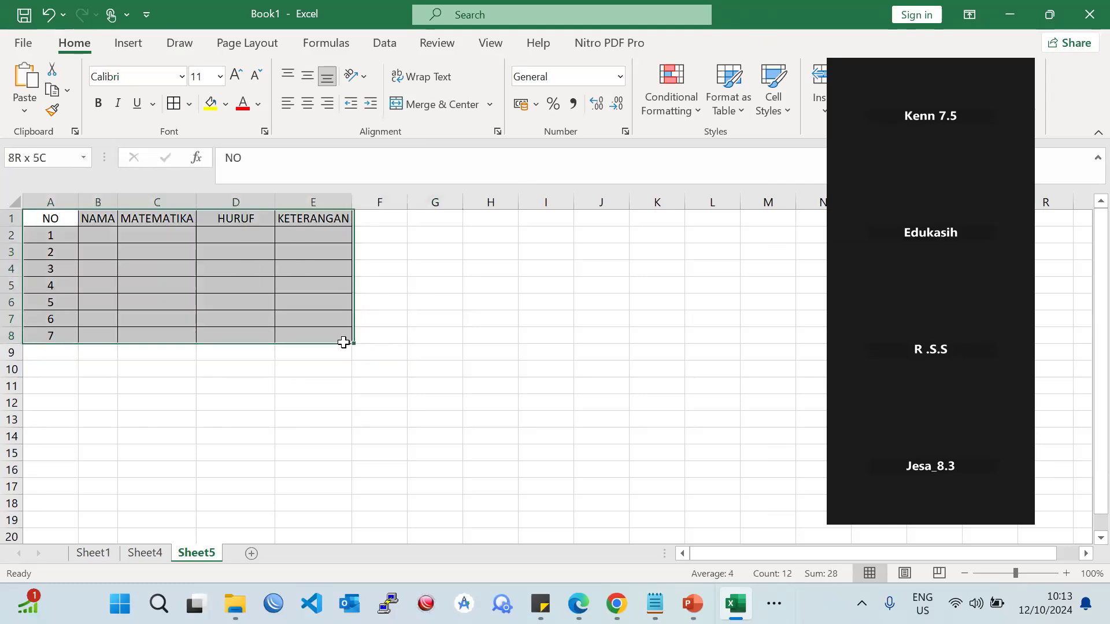
{"action": "left_click", "coordinate": [475, 368]}
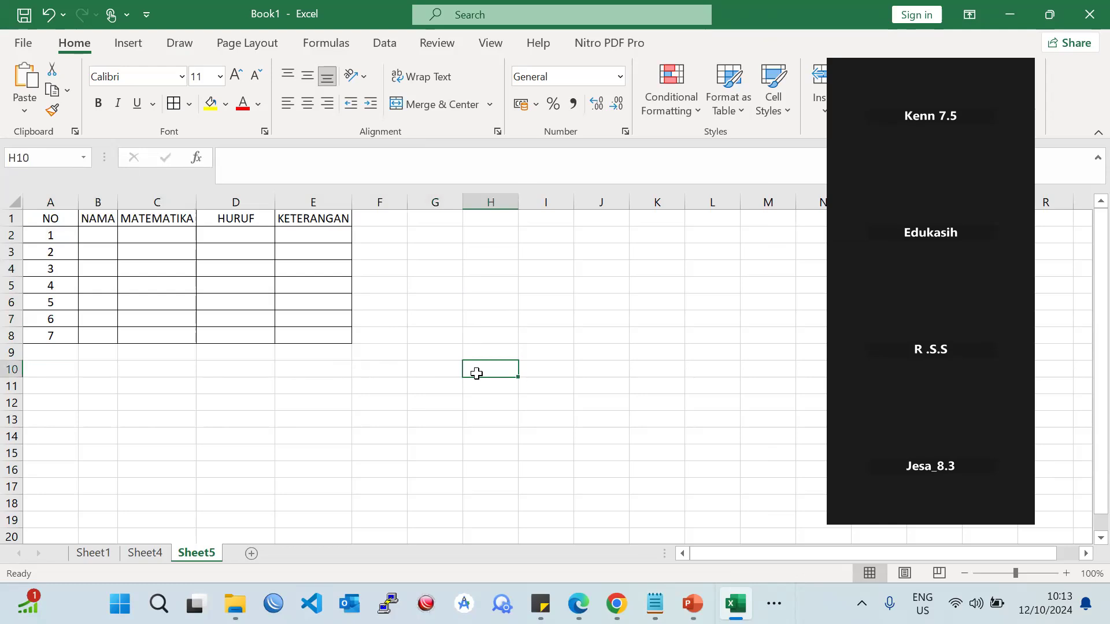
{"action": "left_click", "coordinate": [44, 219]}
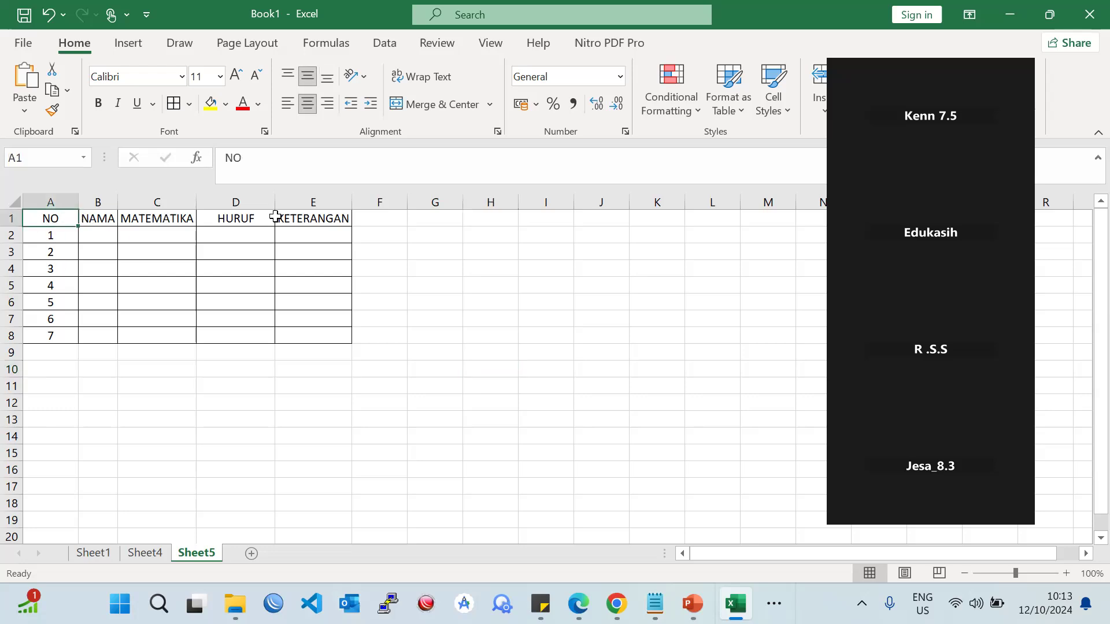
{"action": "left_click", "coordinate": [299, 216]}
{"action": "left_click_drag", "start_coordinate": [35, 235], "coordinate": [47, 337]}
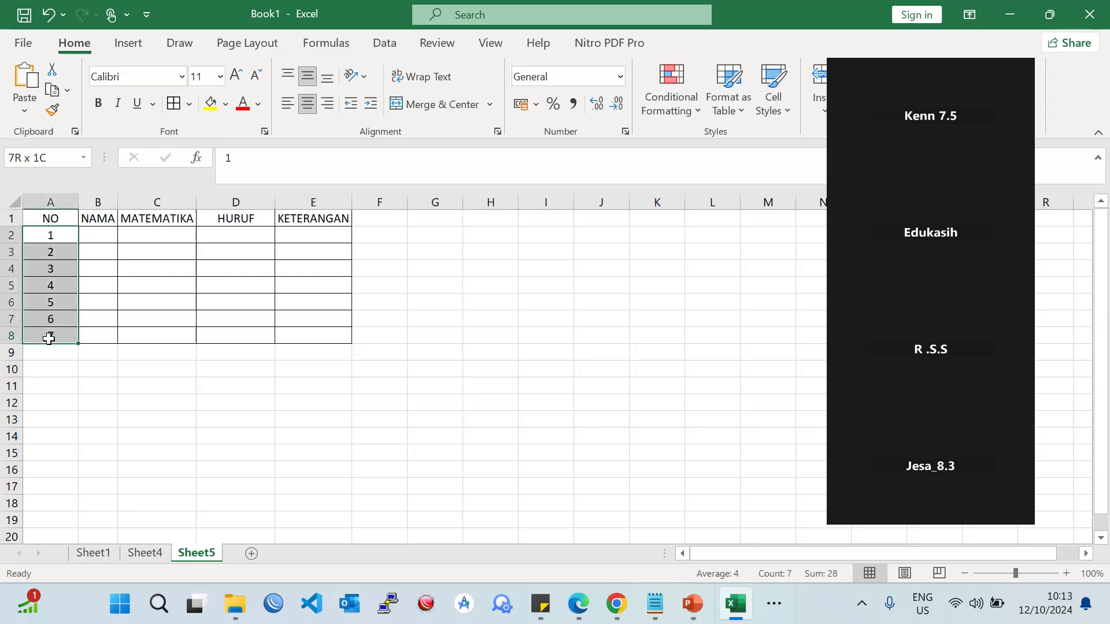
{"action": "left_click", "coordinate": [155, 419]}
{"action": "left_click_drag", "start_coordinate": [34, 220], "coordinate": [322, 336]}
- Add the Inside border preset to A1:E8 through Format Cells
{"action": "right_click", "coordinate": [348, 299]}
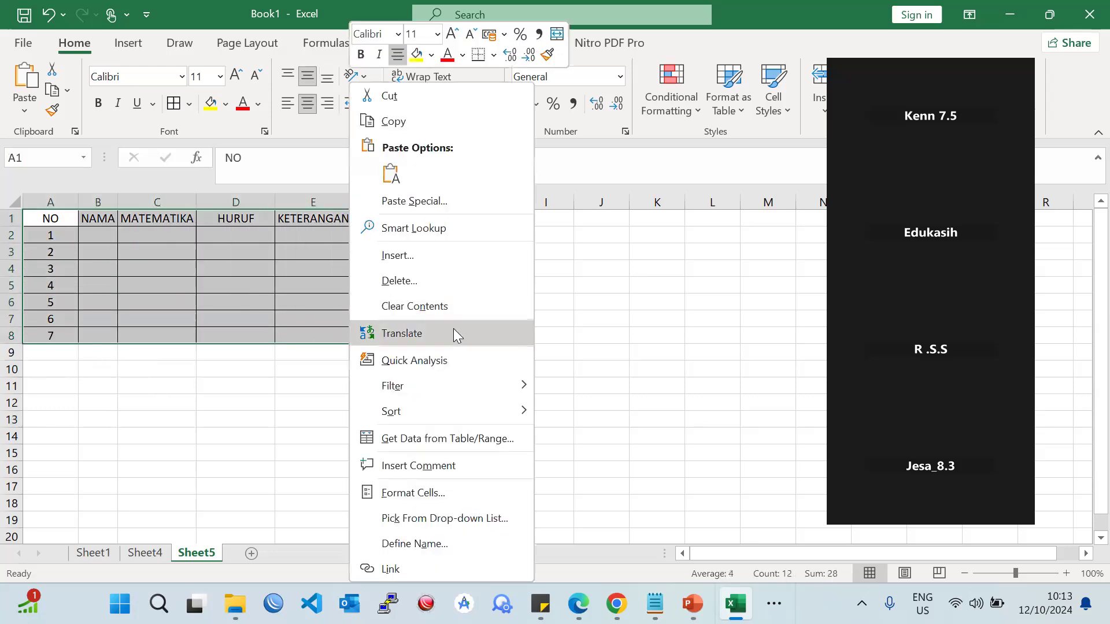
{"action": "left_click", "coordinate": [495, 492]}
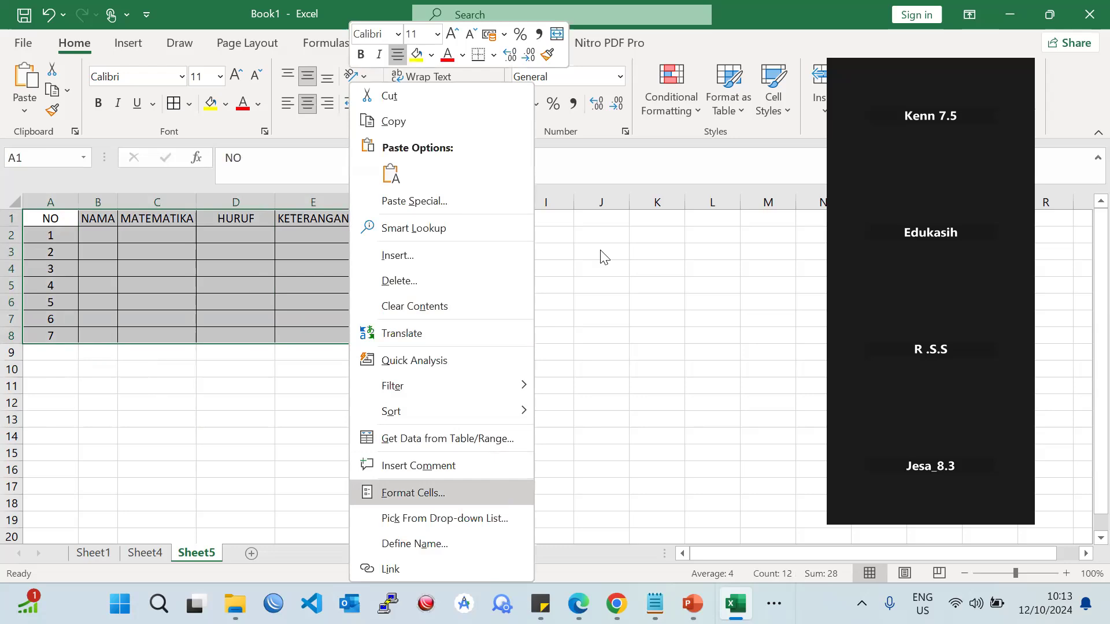
{"action": "left_click", "coordinate": [572, 232]}
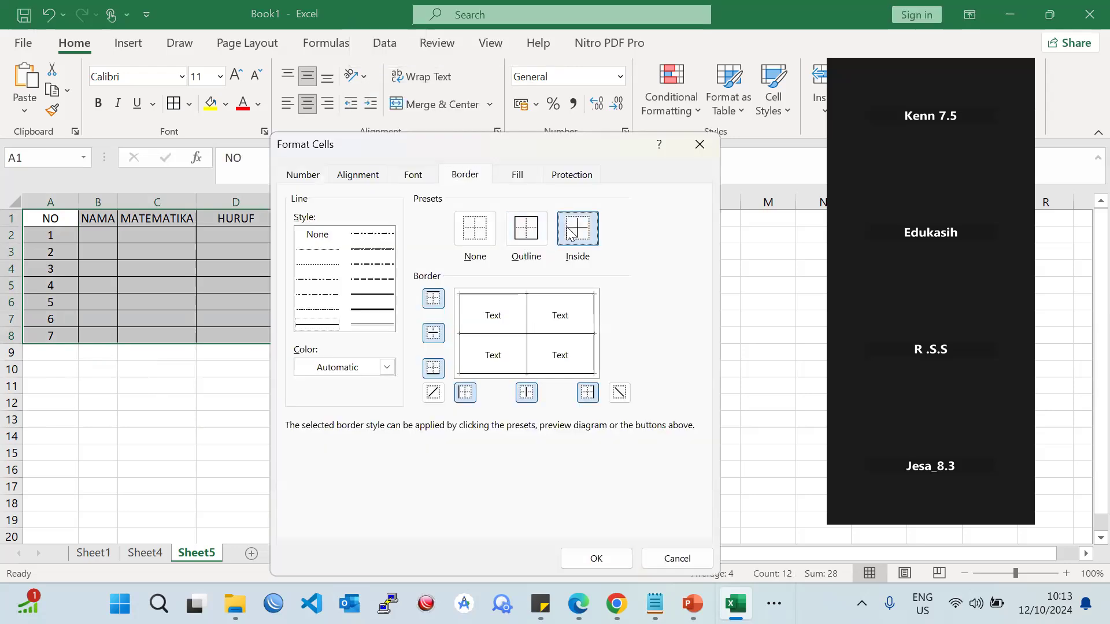
{"action": "key", "text": "Return"}
- Reselect the table to verify the borders, then move to cell B2
{"action": "left_click_drag", "start_coordinate": [50, 219], "coordinate": [324, 333]}
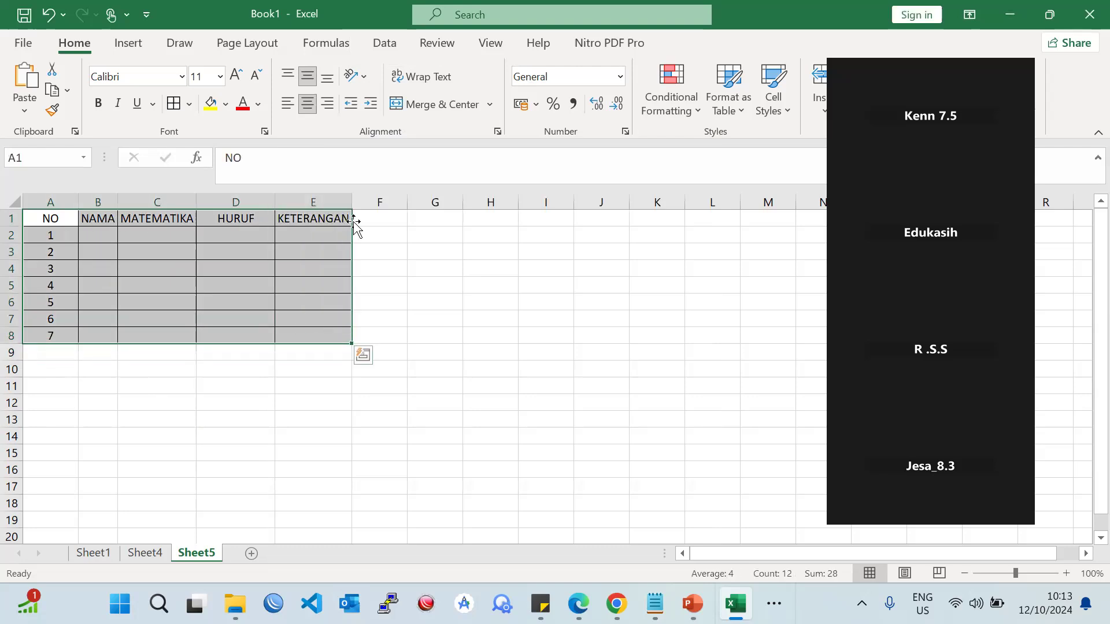
{"action": "left_click", "coordinate": [486, 254]}
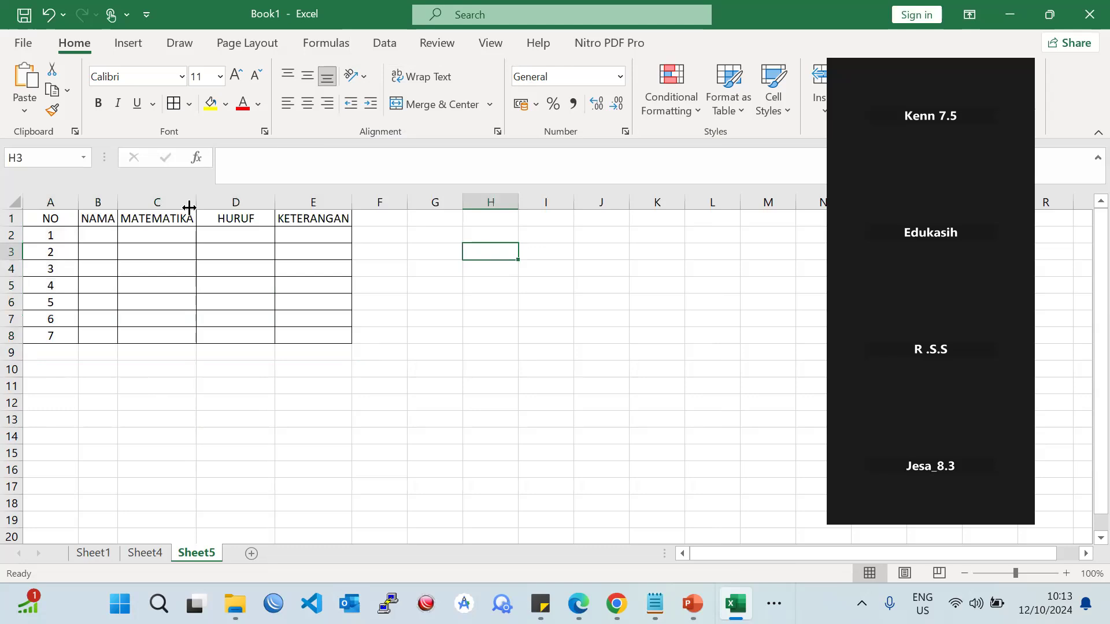
{"action": "left_click", "coordinate": [168, 220]}
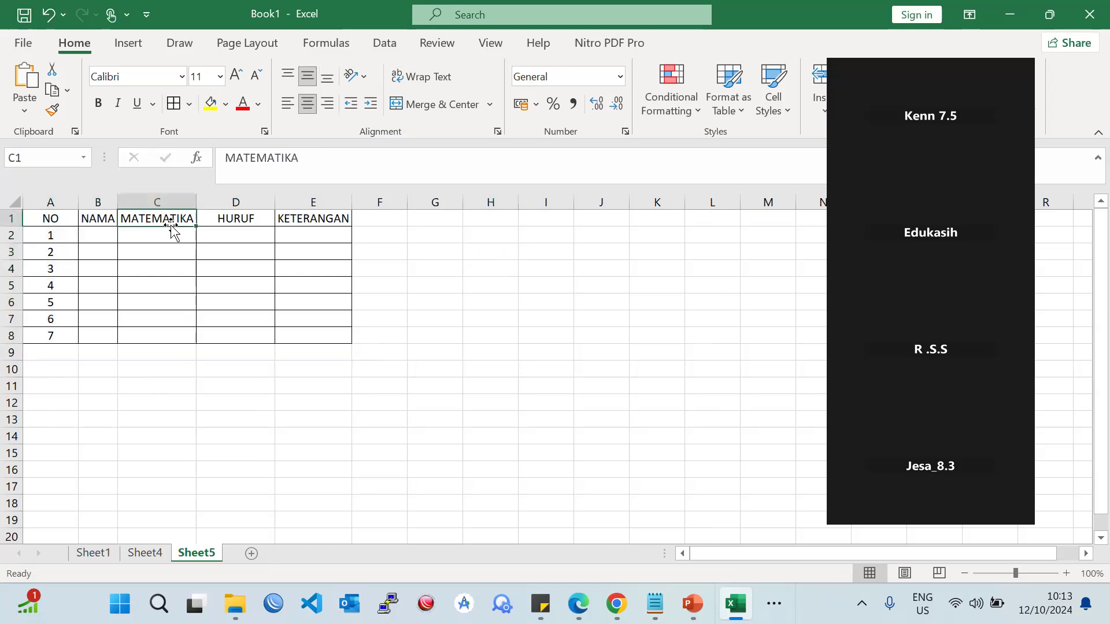
{"action": "left_click", "coordinate": [99, 238]}
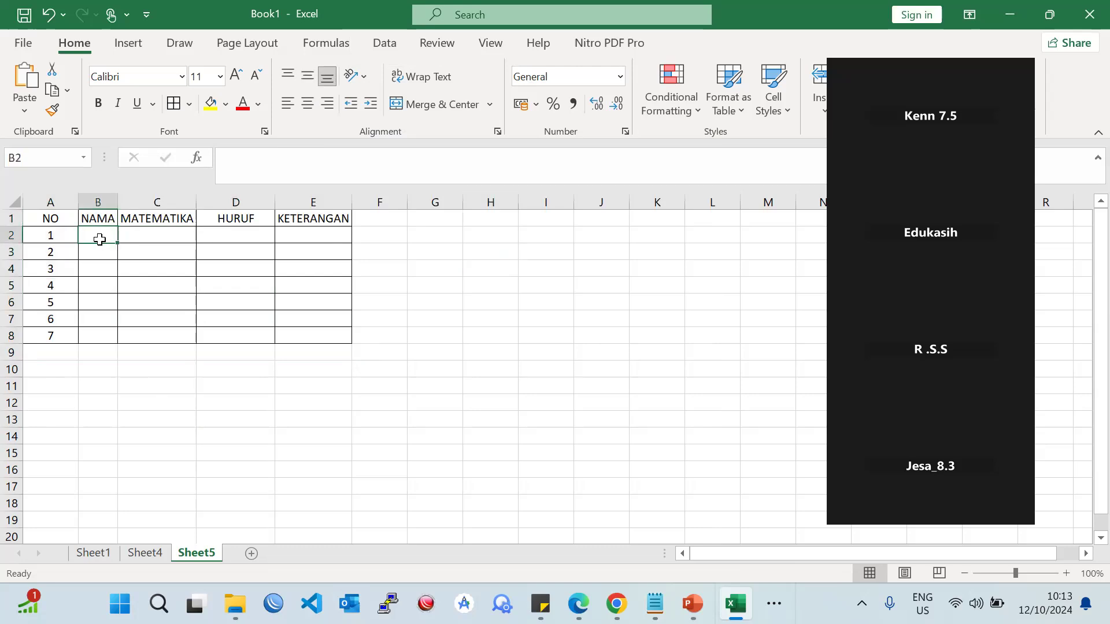
- Enter the five student names into the NAMA column, B2 to B6
{"action": "type", "text": "KE"}
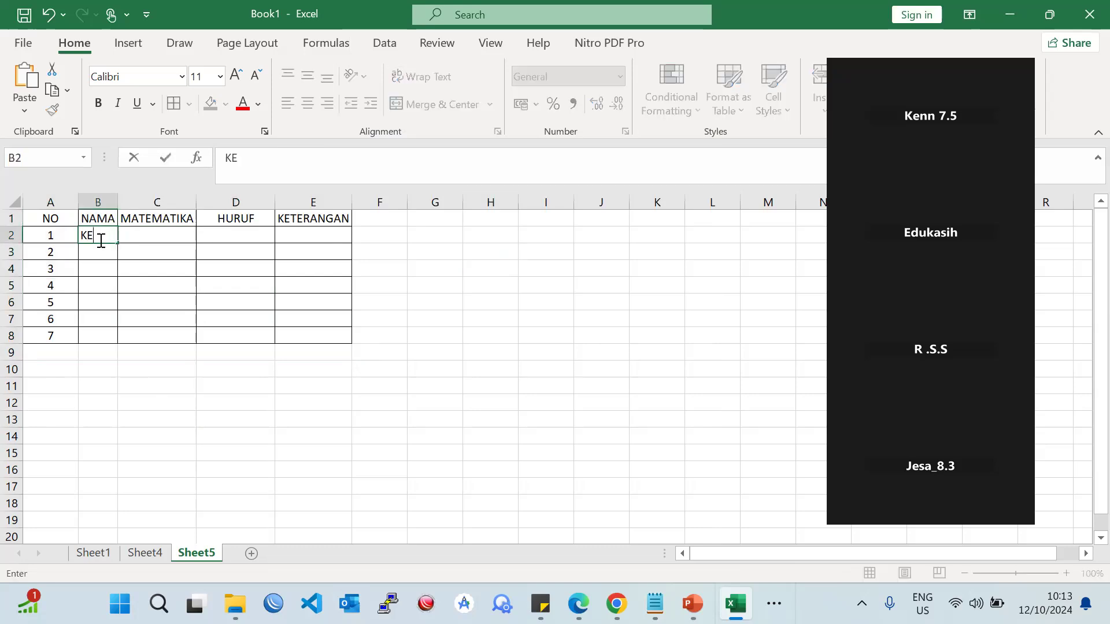
{"action": "type", "text": "NN"}
{"action": "key", "text": "Return"}
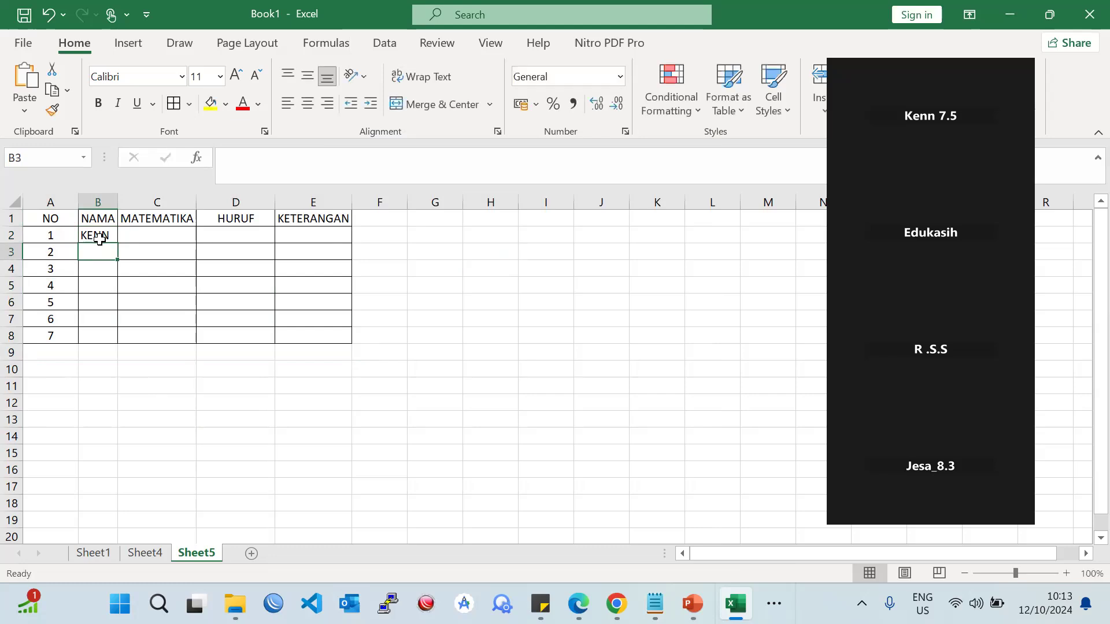
{"action": "type", "text": "RACHEL"}
{"action": "key", "text": "Return"}
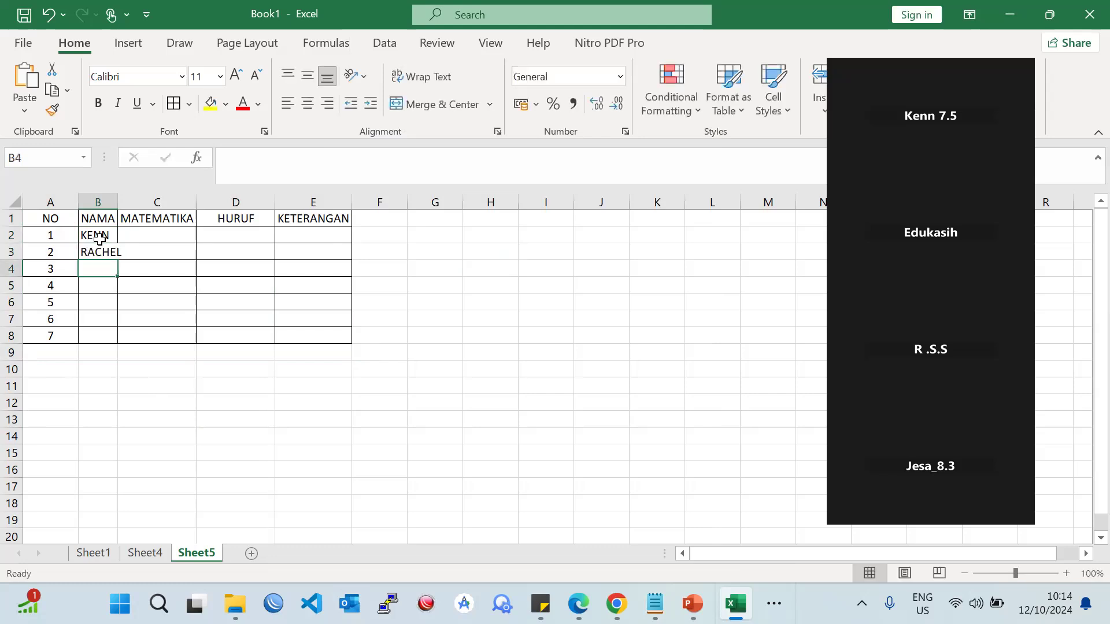
{"action": "type", "text": "JESA"}
{"action": "key", "text": "Return"}
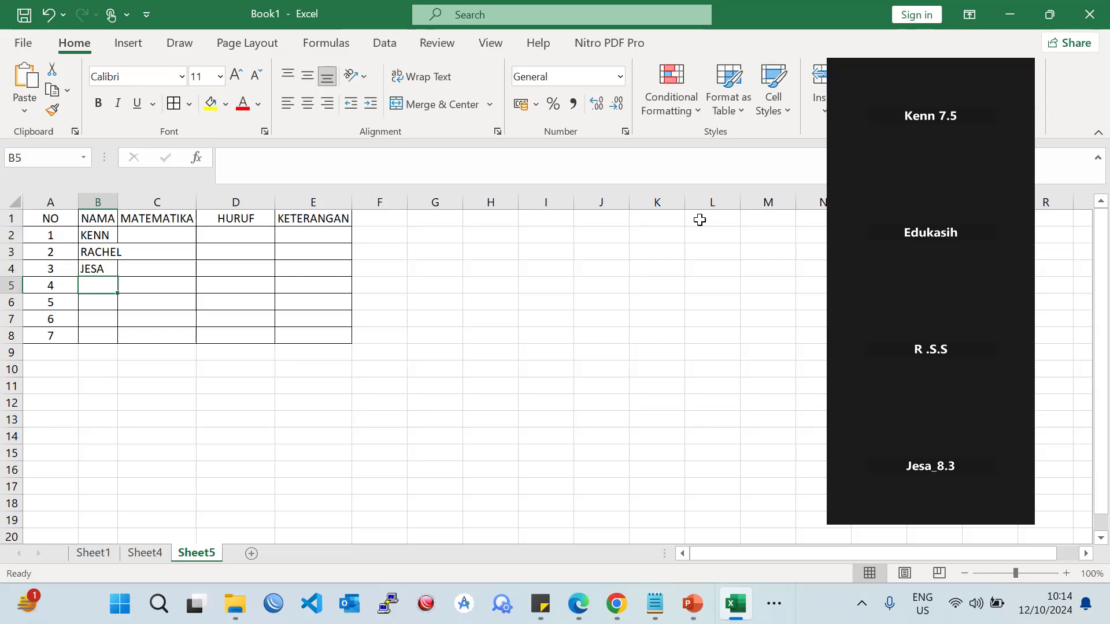
{"action": "type", "text": "EDWARD"}
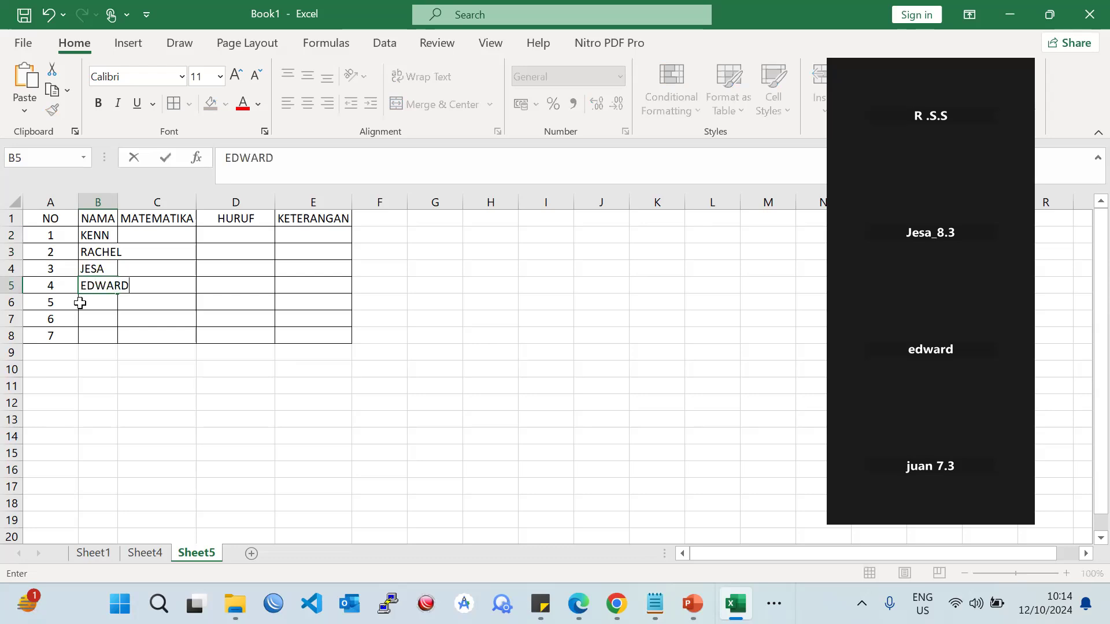
{"action": "key", "text": "Return"}
{"action": "type", "text": "JUAN"}
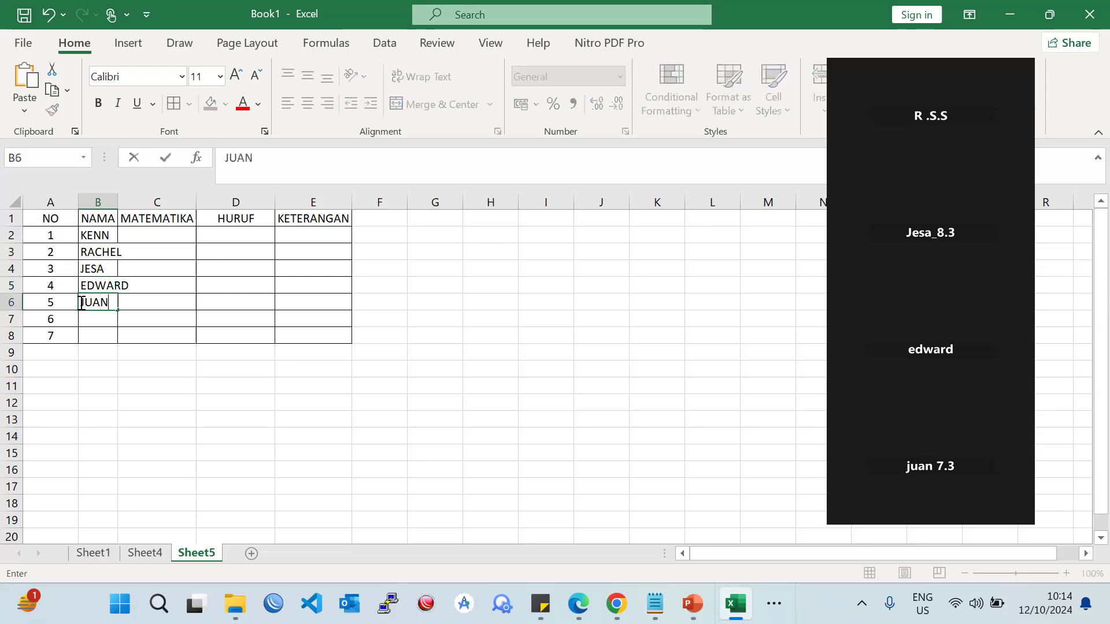
{"action": "key", "text": "Return"}
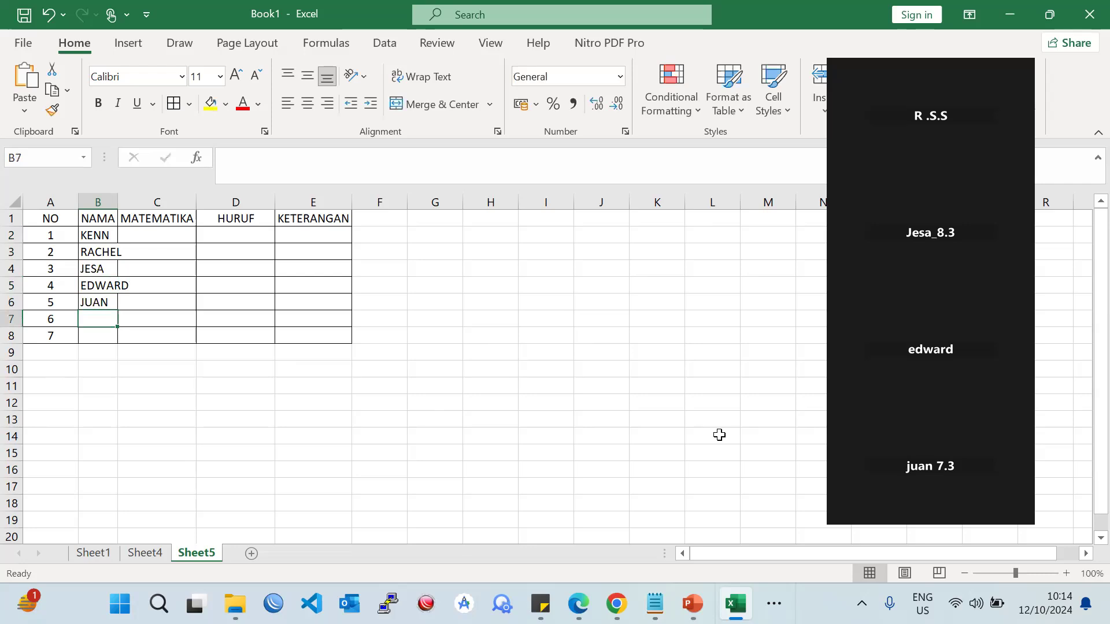
- Autofit column B to the names and select the unused rows 7 to 9
{"action": "scroll", "coordinate": [719, 434], "scroll_direction": "down", "scroll_amount": 3}
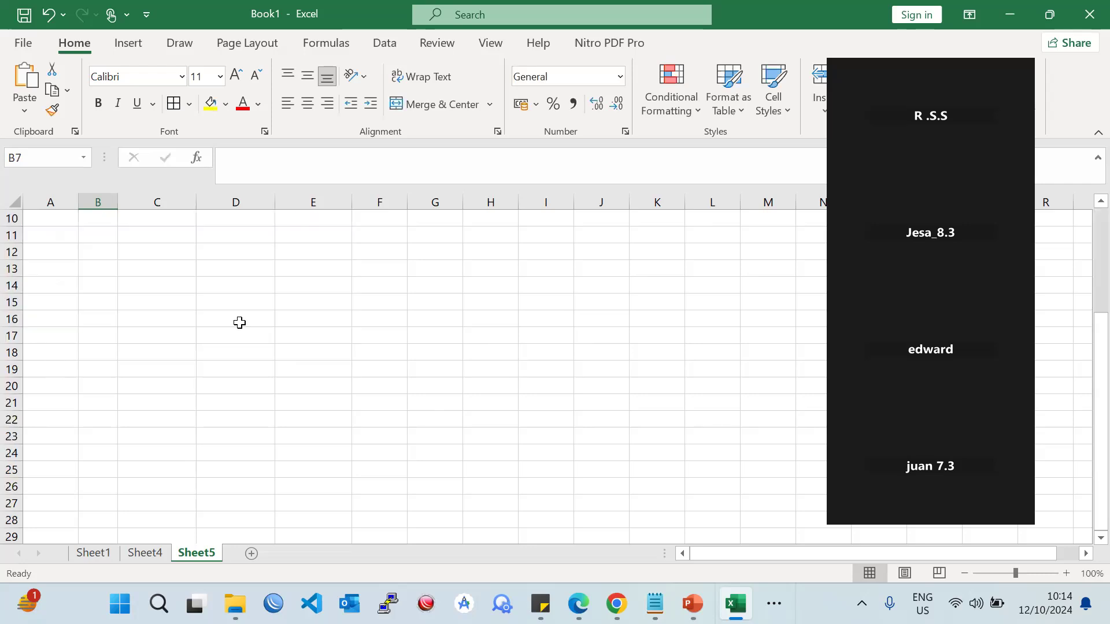
{"action": "scroll", "coordinate": [87, 327], "scroll_direction": "up", "scroll_amount": 3}
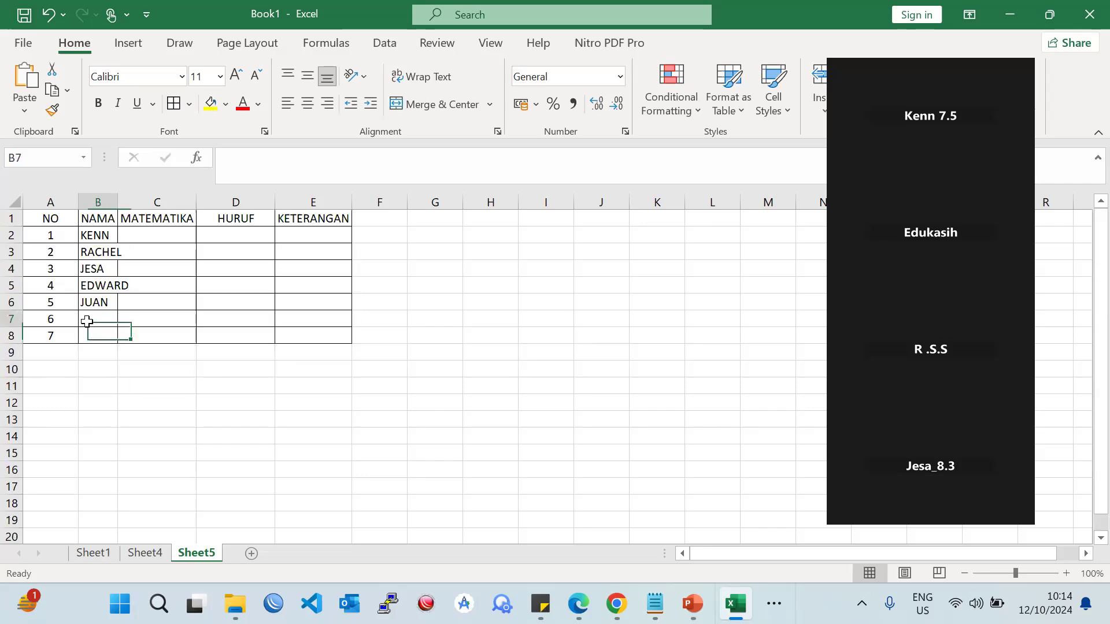
{"action": "double_click", "coordinate": [118, 202]}
{"action": "left_click", "coordinate": [232, 285]}
{"action": "left_click_drag", "start_coordinate": [12, 321], "coordinate": [114, 347]}
{"action": "right_click", "coordinate": [114, 347]}
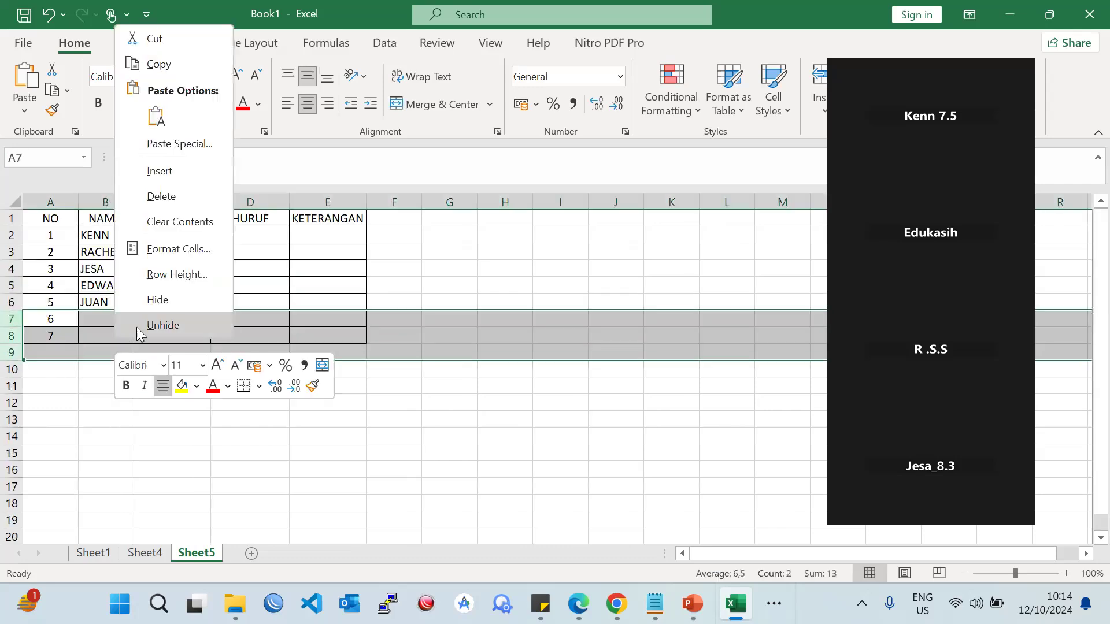
- Delete the unused rows 7–9 and enter 10 as every MATEMATIKA score in C2:C6
{"action": "left_click", "coordinate": [206, 195]}
{"action": "left_click", "coordinate": [203, 418]}
{"action": "left_click", "coordinate": [184, 236]}
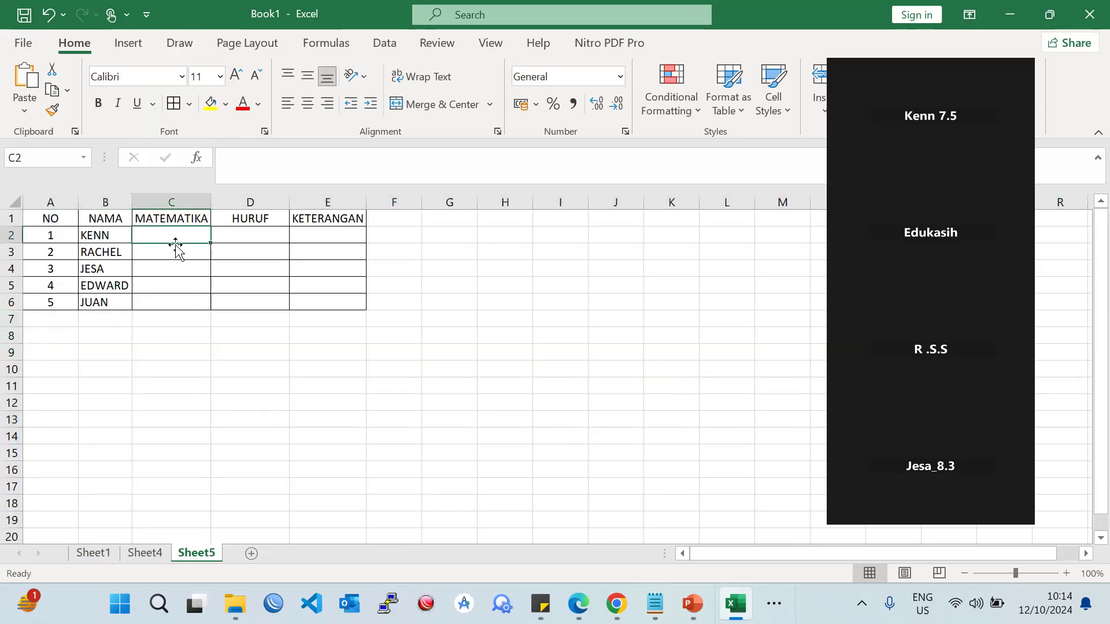
{"action": "type", "text": "10"}
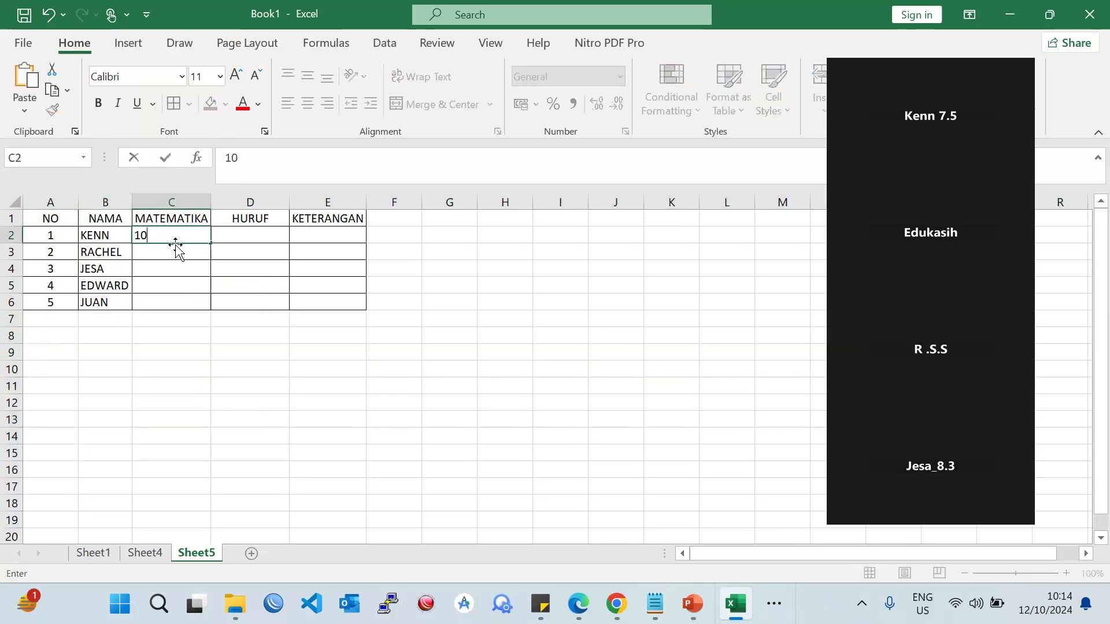
{"action": "key", "text": "Return"}
{"action": "key", "text": "ctrl+d"}
{"action": "key", "text": "Return"}
{"action": "type", "text": "10"}
{"action": "key", "text": "Return"}
{"action": "type", "text": "10"}
{"action": "key", "text": "Return"}
{"action": "type", "text": "10"}
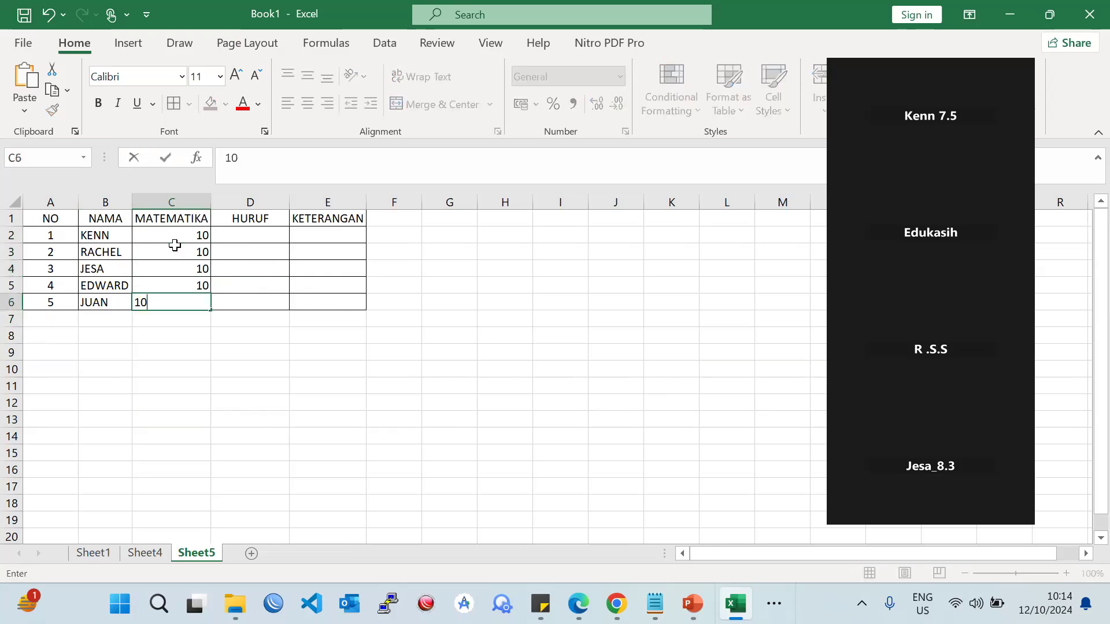
{"action": "key", "text": "Return"}
- Fill 9 into every HURUF cell from D2 down to D6
{"action": "left_click", "coordinate": [266, 232]}
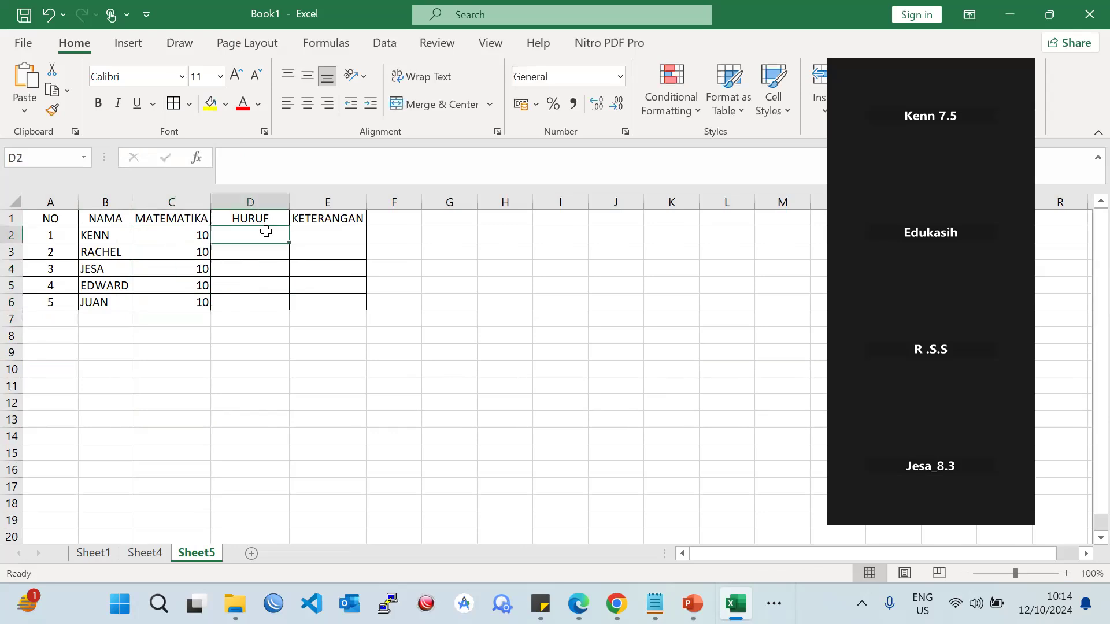
{"action": "type", "text": "99"}
{"action": "key", "text": "BackSpace"}
{"action": "key", "text": "Return"}
{"action": "type", "text": "0"}
{"action": "key", "text": "Return"}
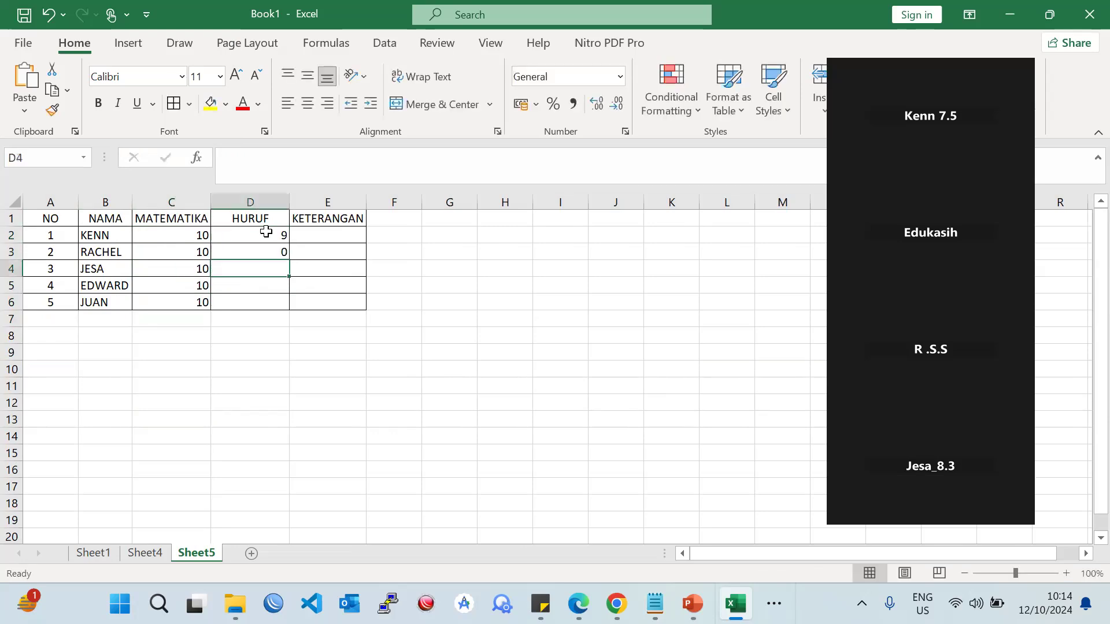
{"action": "key", "text": "Up"}
{"action": "type", "text": "9"}
{"action": "key", "text": "Return"}
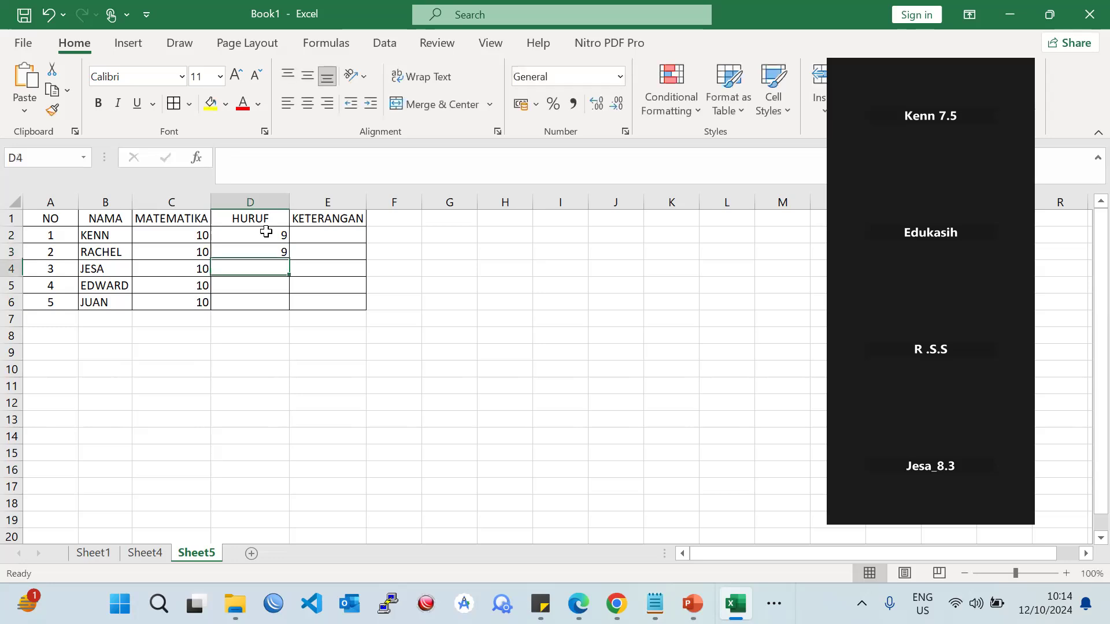
{"action": "left_click_drag", "start_coordinate": [265, 232], "coordinate": [267, 252]}
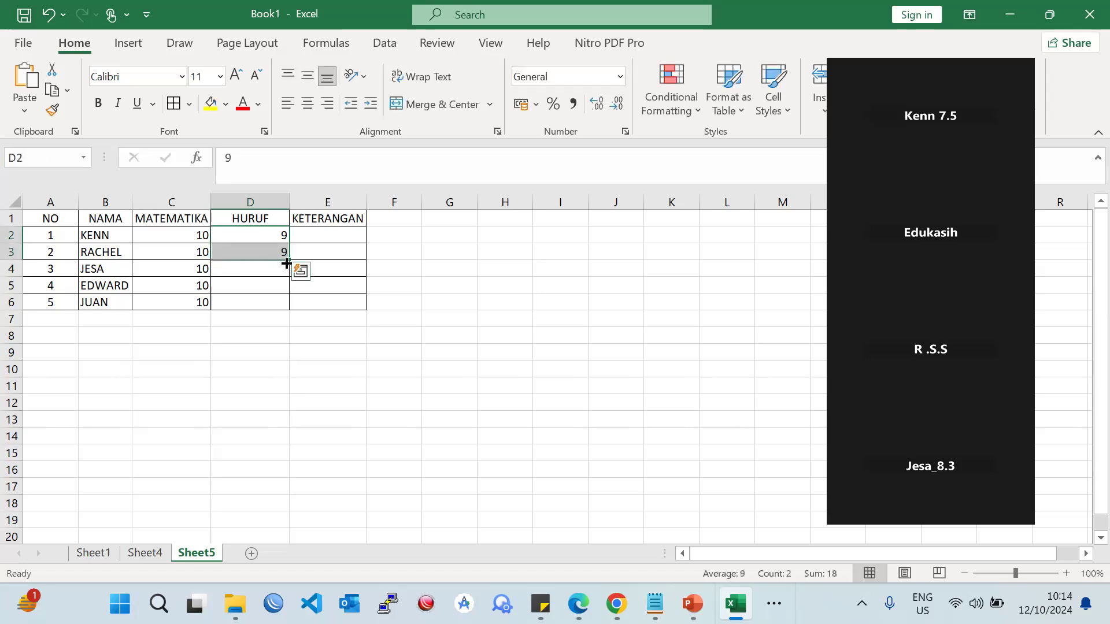
{"action": "double_click", "coordinate": [289, 260]}
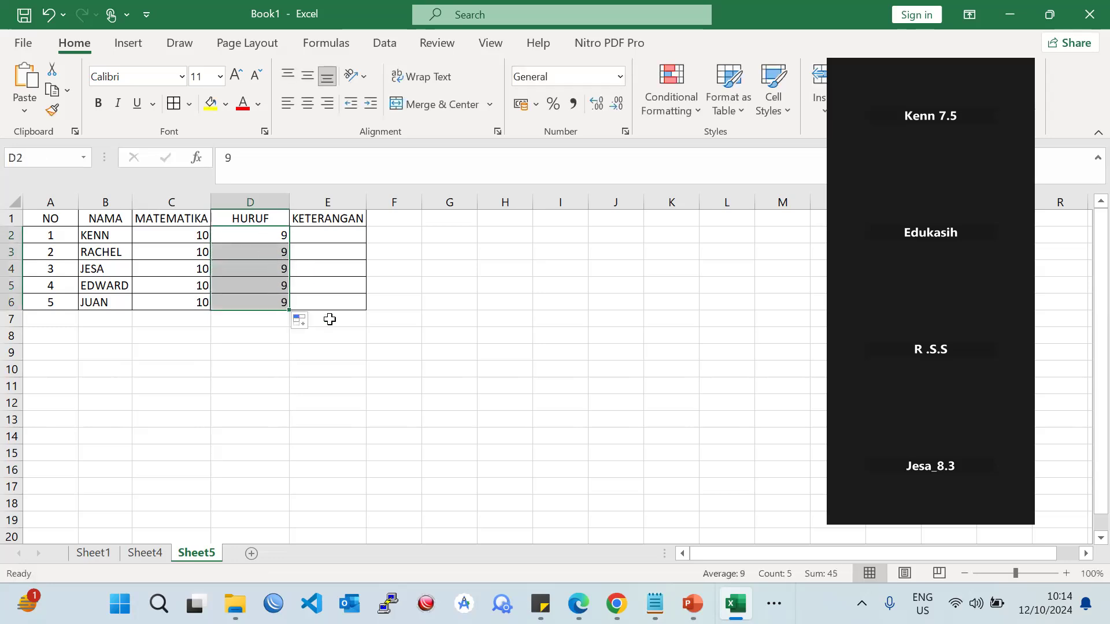
{"action": "left_click", "coordinate": [347, 251]}
- Widen the KETERANGAN column and fill LULUS into E2:E6
{"action": "left_click_drag", "start_coordinate": [366, 202], "coordinate": [393, 211]}
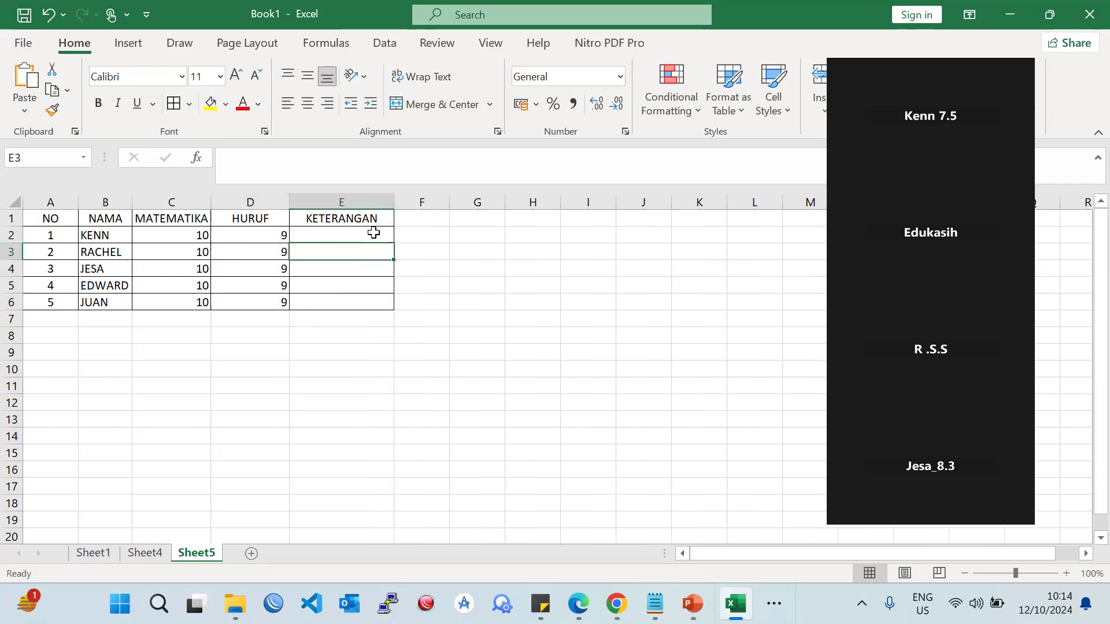
{"action": "left_click", "coordinate": [370, 234]}
{"action": "type", "text": "LULUS"}
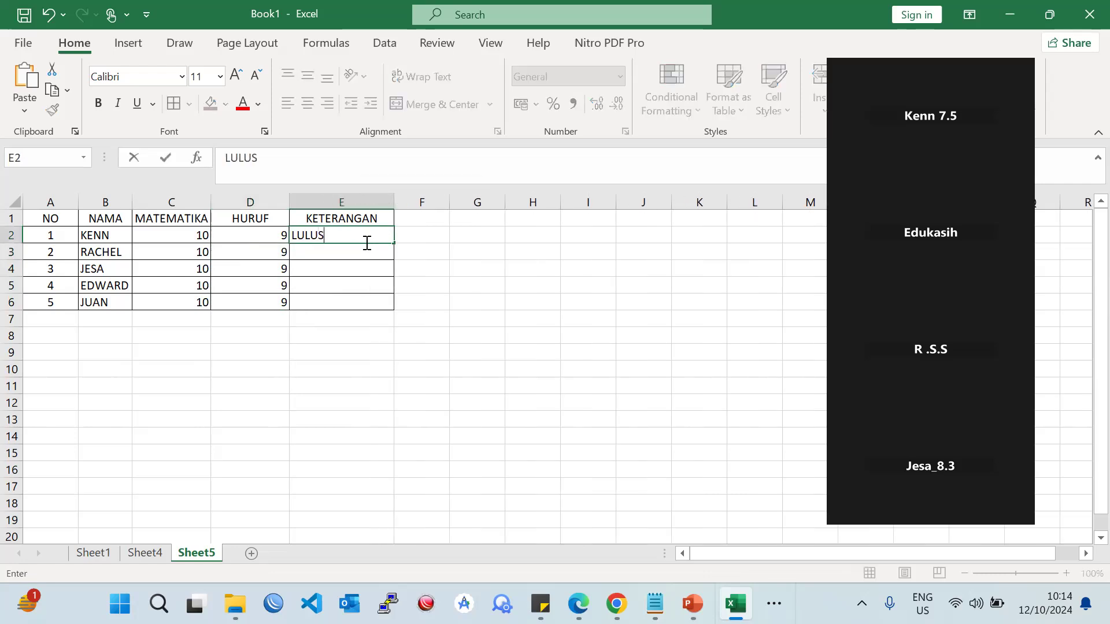
{"action": "key", "text": "Return"}
{"action": "type", "text": "L"}
{"action": "key", "text": "Return"}
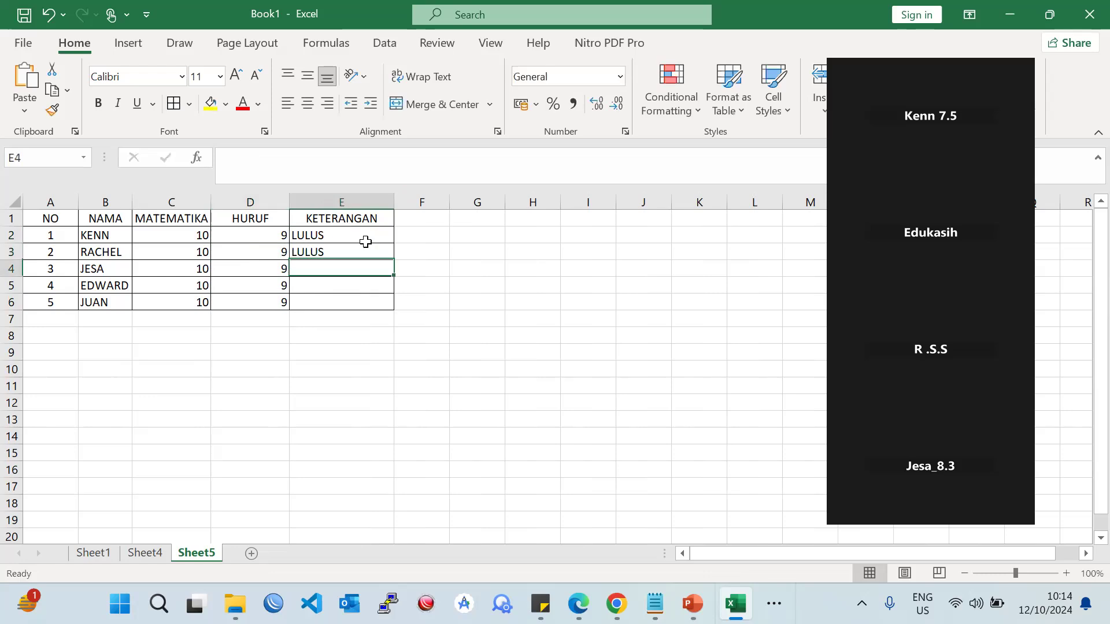
{"action": "left_click_drag", "start_coordinate": [379, 233], "coordinate": [386, 306]}
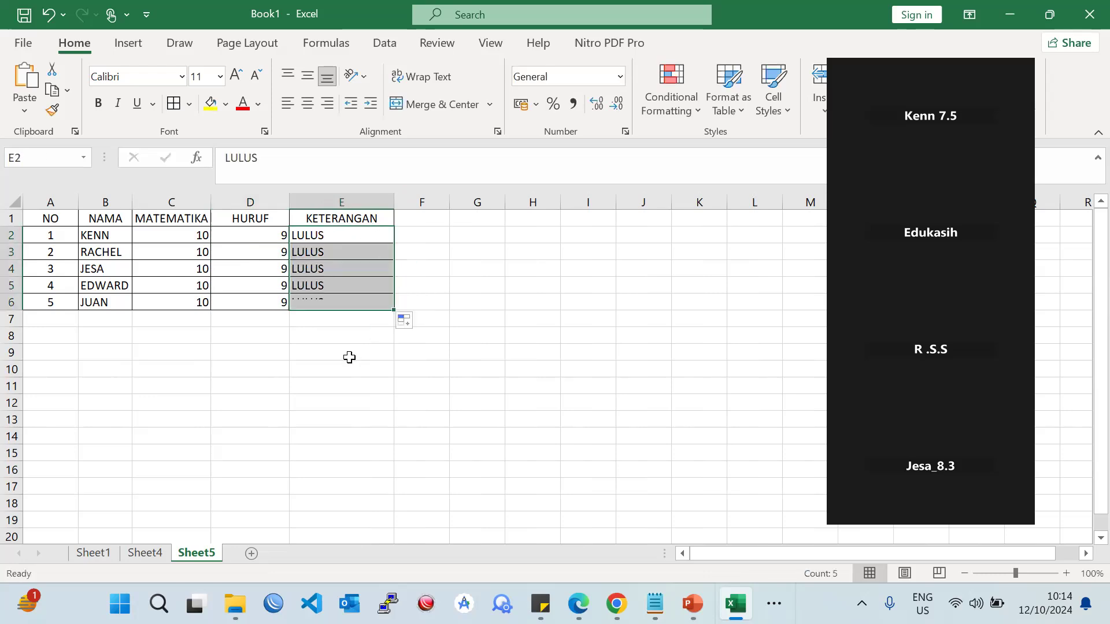
{"action": "left_click", "coordinate": [349, 354]}
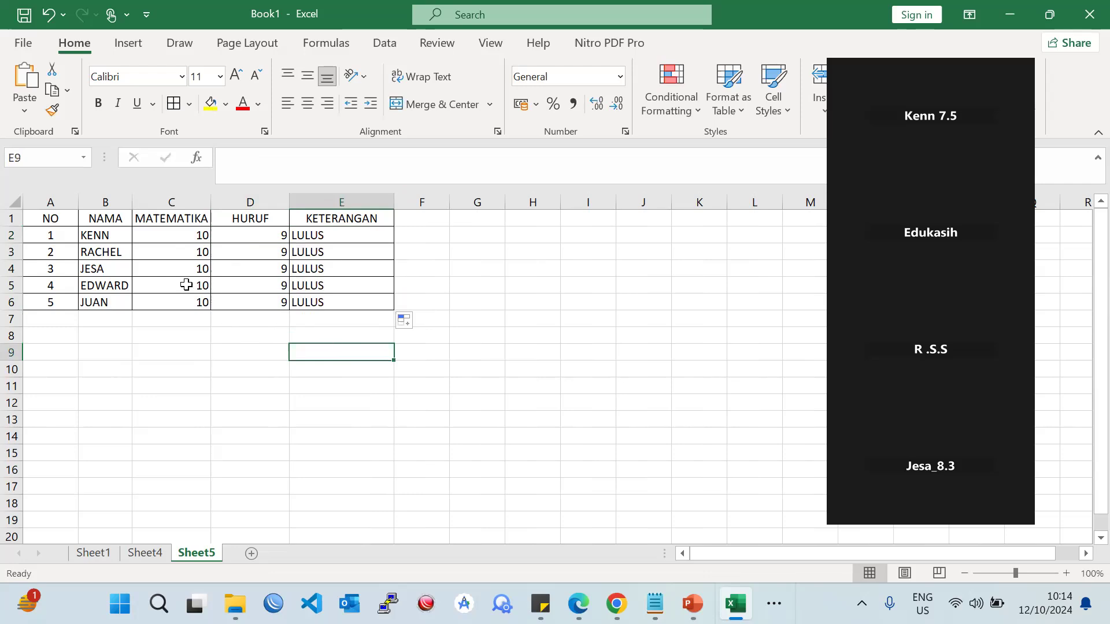
- Centre the data rows A2:E6 and left-align the names in B2:B6
{"action": "left_click_drag", "start_coordinate": [34, 236], "coordinate": [357, 298]}
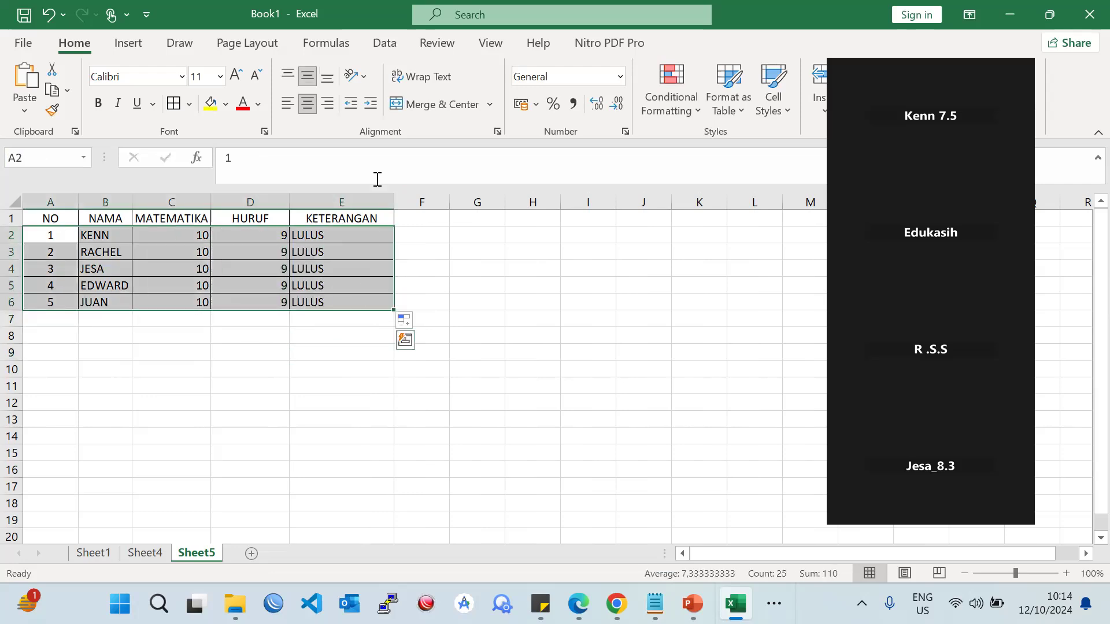
{"action": "left_click", "coordinate": [312, 73]}
{"action": "left_click", "coordinate": [307, 104]}
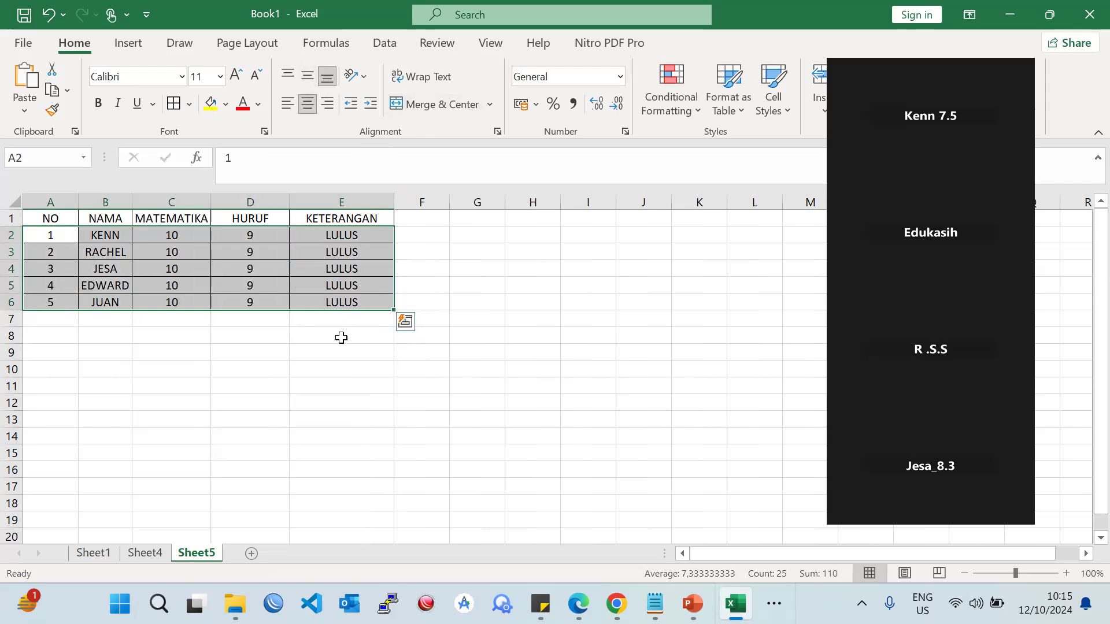
{"action": "left_click", "coordinate": [320, 317]}
{"action": "left_click_drag", "start_coordinate": [105, 235], "coordinate": [110, 300]}
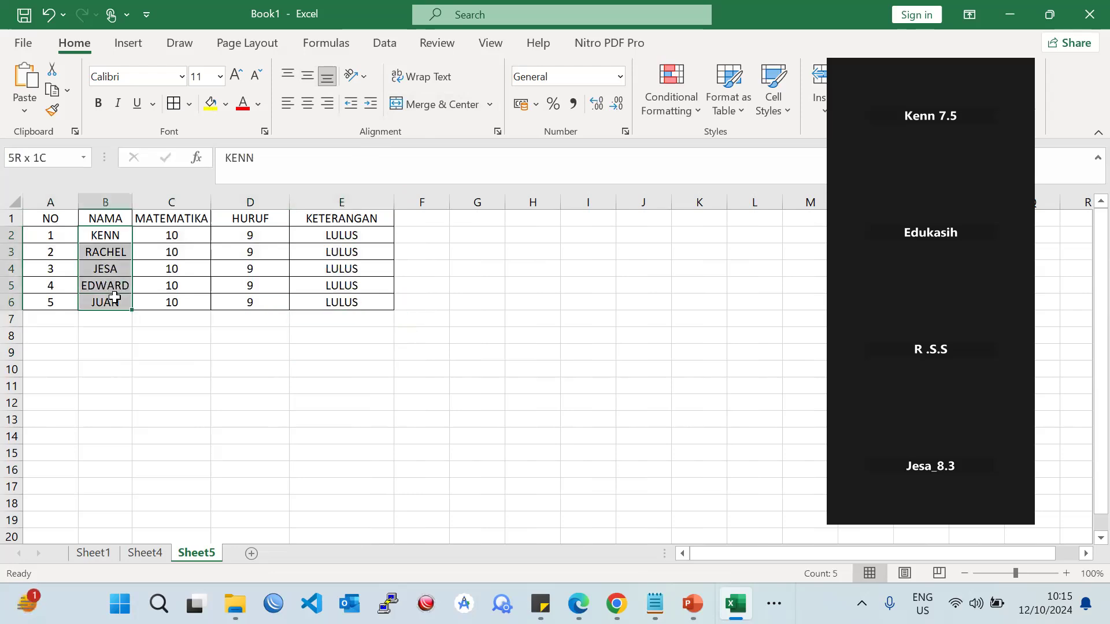
{"action": "left_click", "coordinate": [286, 102]}
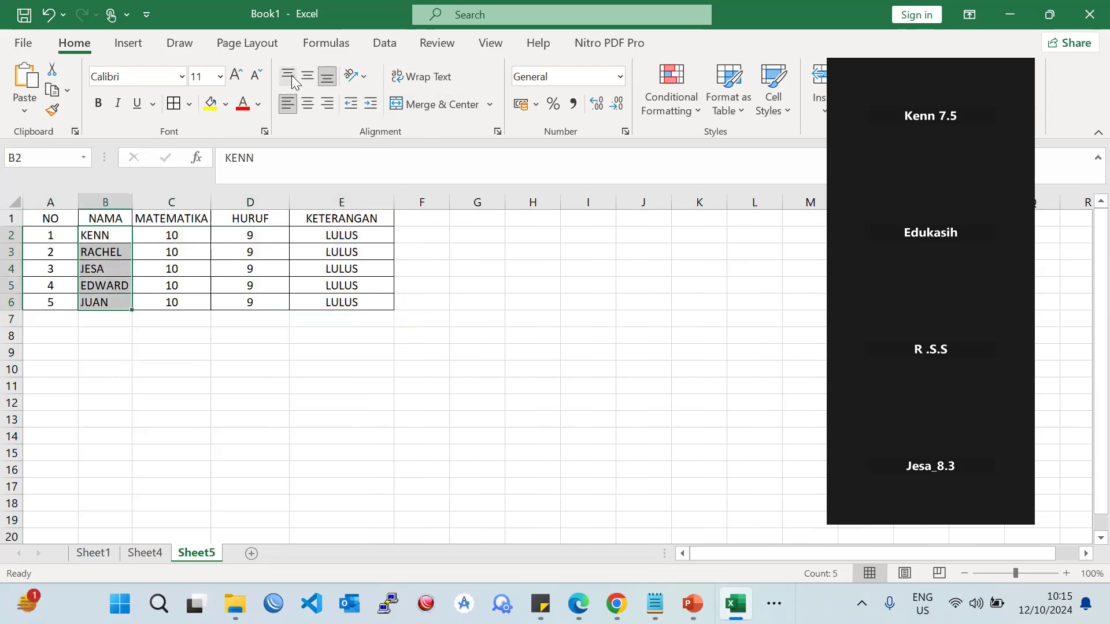
{"action": "left_click", "coordinate": [314, 435]}
- Make the header row NO through KETERANGAN bold
{"action": "left_click_drag", "start_coordinate": [50, 211], "coordinate": [359, 218]}
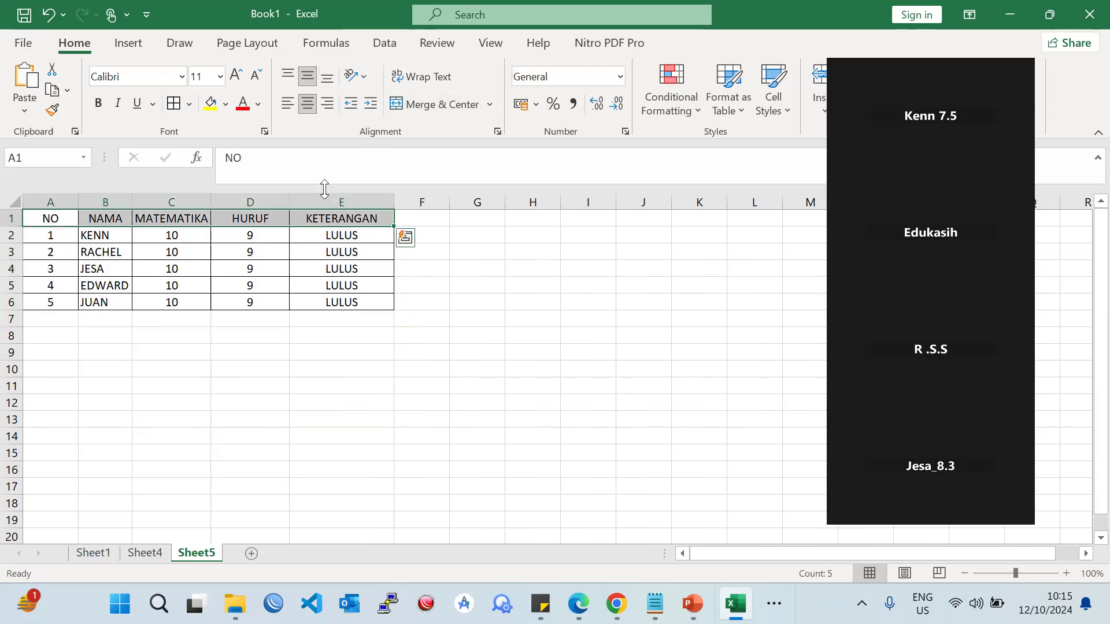
{"action": "left_click", "coordinate": [98, 103]}
{"action": "left_click", "coordinate": [377, 387]}
{"action": "left_click", "coordinate": [293, 370]}
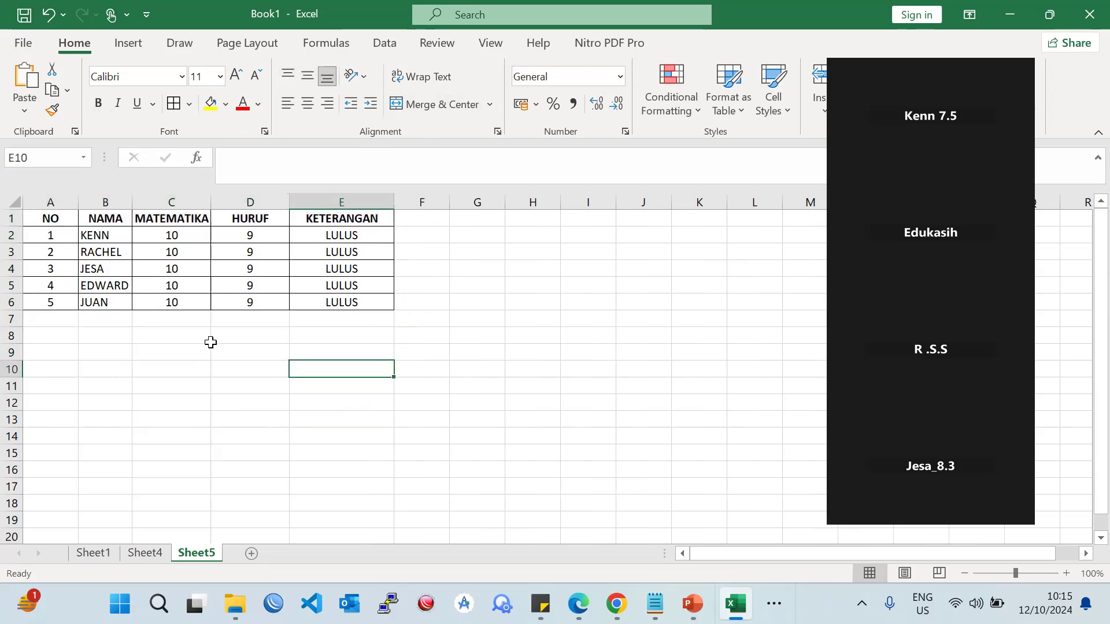
{"action": "key", "text": "Up"}
{"action": "left_click_drag", "start_coordinate": [31, 226], "coordinate": [382, 319]}
{"action": "left_click", "coordinate": [226, 317]}
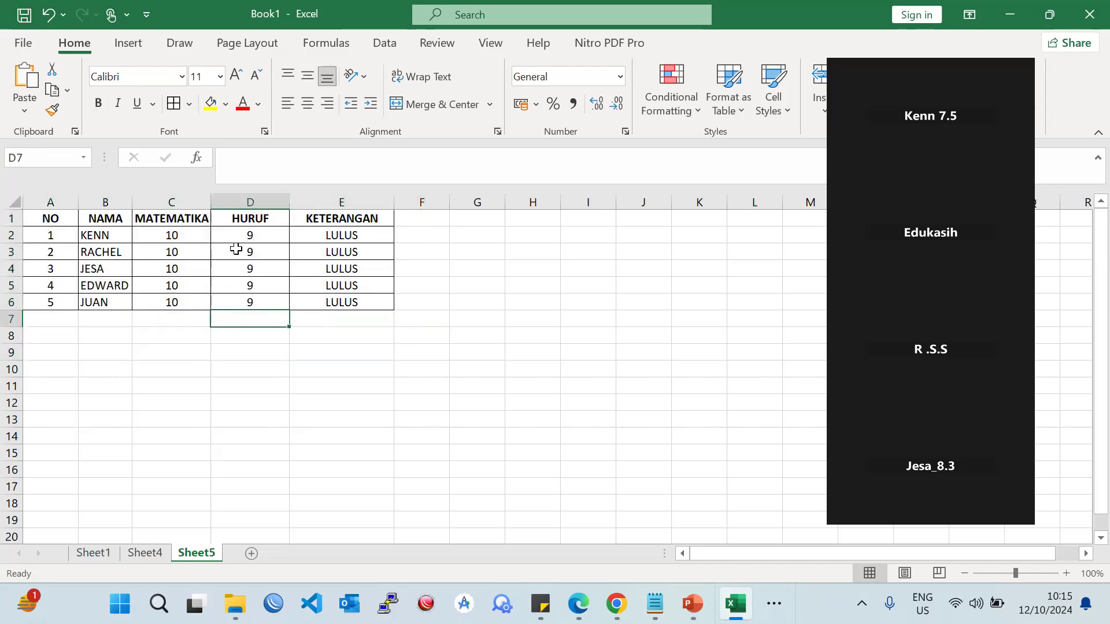
{"action": "left_click", "coordinate": [58, 218]}
{"action": "left_click", "coordinate": [122, 217]}
{"action": "left_click", "coordinate": [175, 213]}
{"action": "left_click", "coordinate": [252, 217]}
{"action": "left_click", "coordinate": [333, 222]}
{"action": "left_click", "coordinate": [316, 352]}
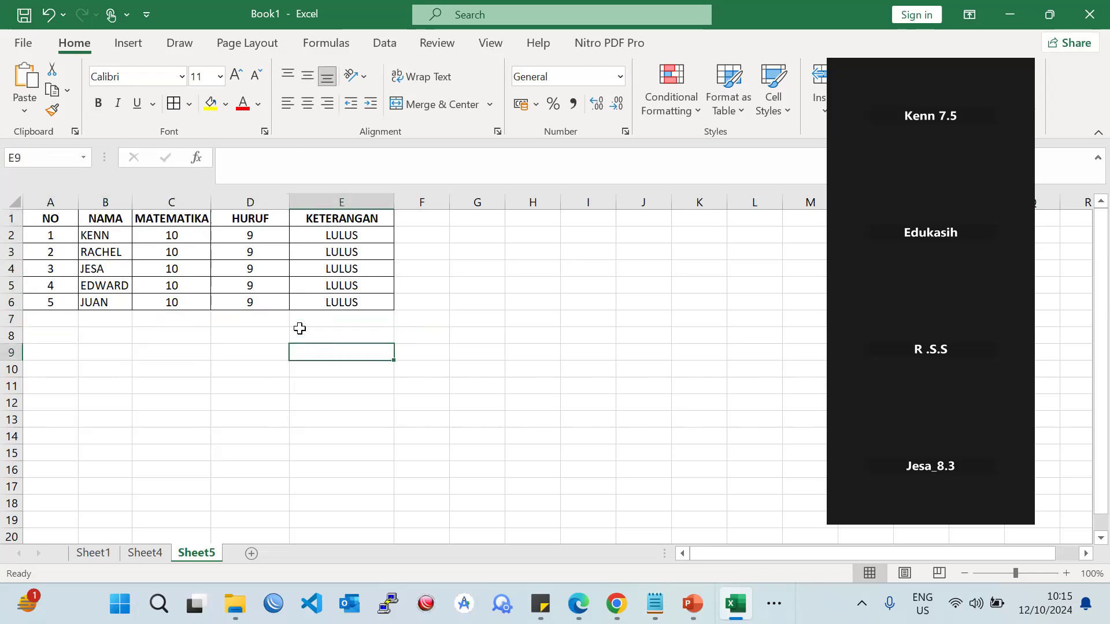
{"action": "left_click_drag", "start_coordinate": [469, 303], "coordinate": [475, 314]}
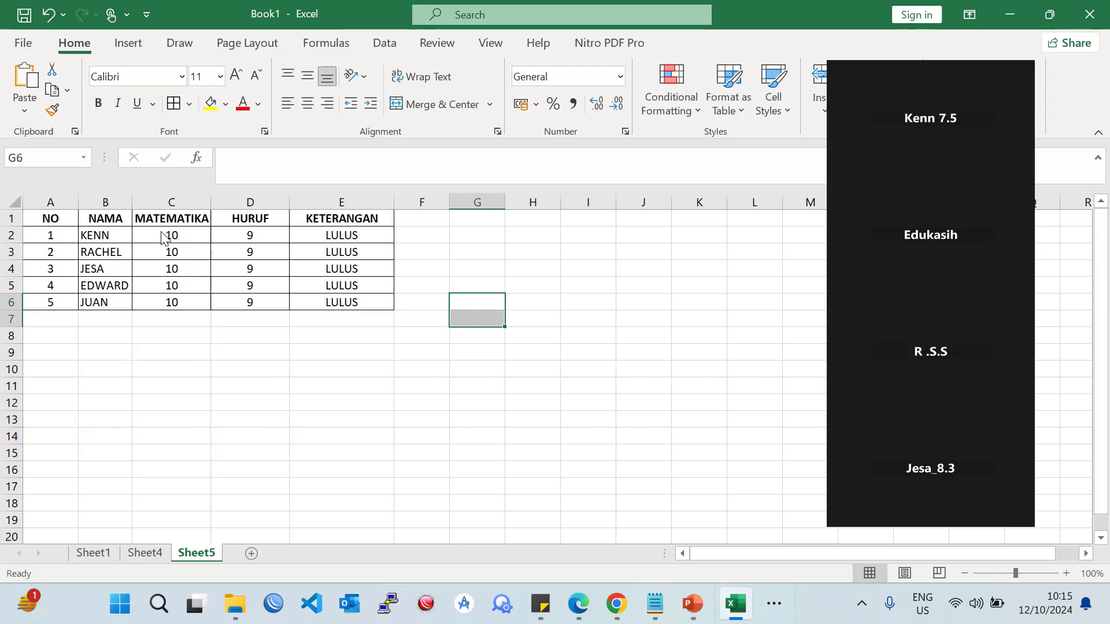
{"action": "left_click_drag", "start_coordinate": [50, 218], "coordinate": [339, 299]}
{"action": "left_click", "coordinate": [477, 348]}
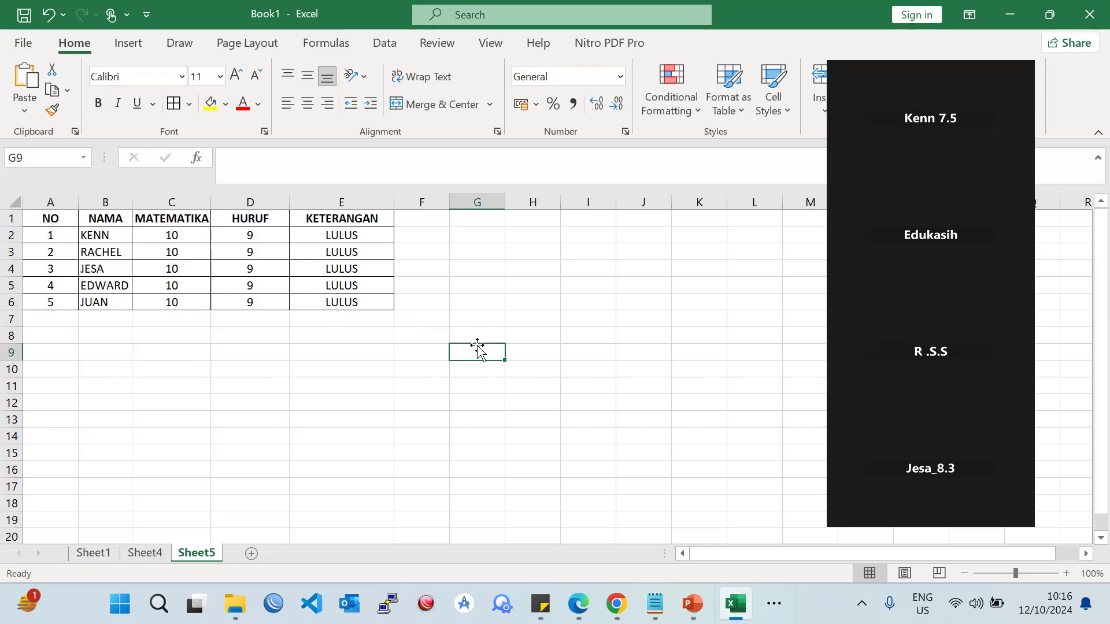
{"action": "left_click", "coordinate": [121, 300]}
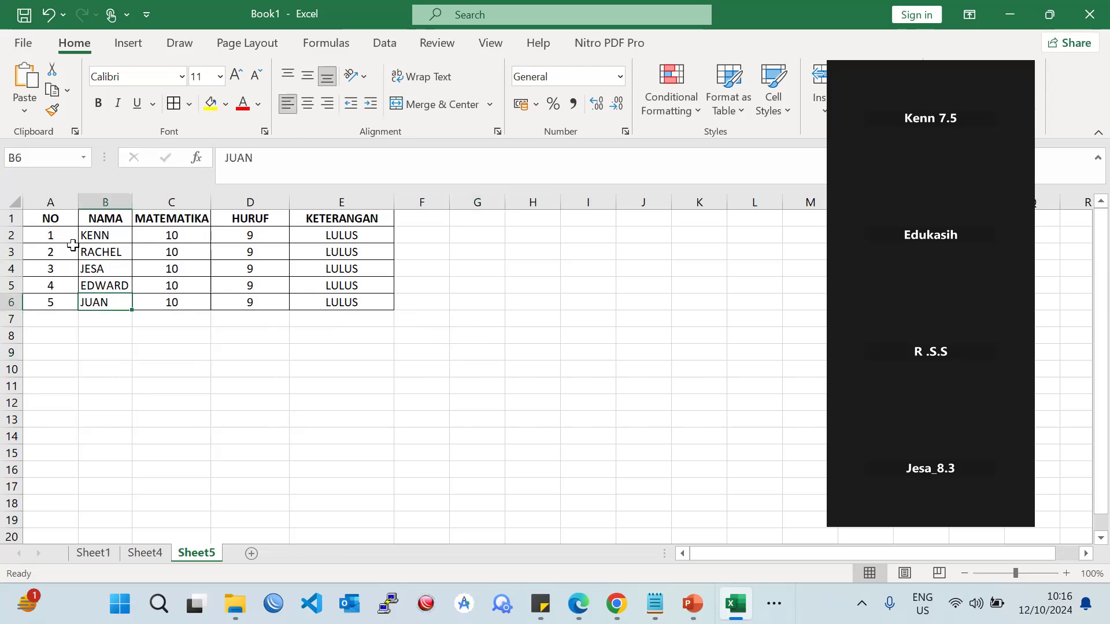
{"action": "left_click", "coordinate": [51, 216]}
{"action": "left_click", "coordinate": [69, 306]}
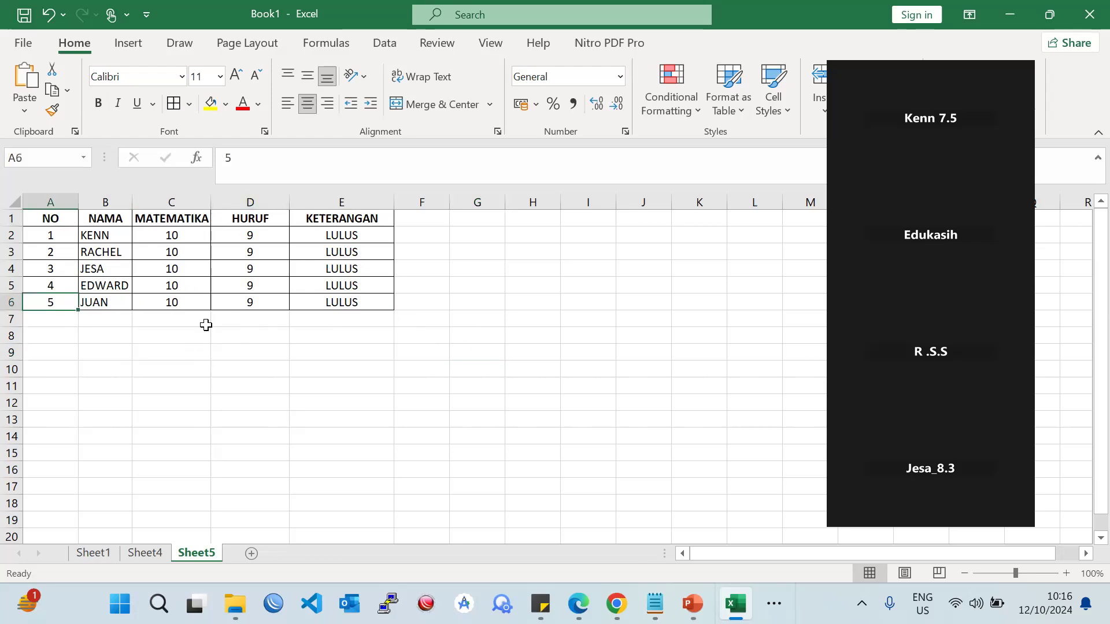
{"action": "left_click", "coordinate": [84, 318]}
{"action": "left_click", "coordinate": [51, 264]}
{"action": "left_click_drag", "start_coordinate": [51, 264], "coordinate": [347, 267]}
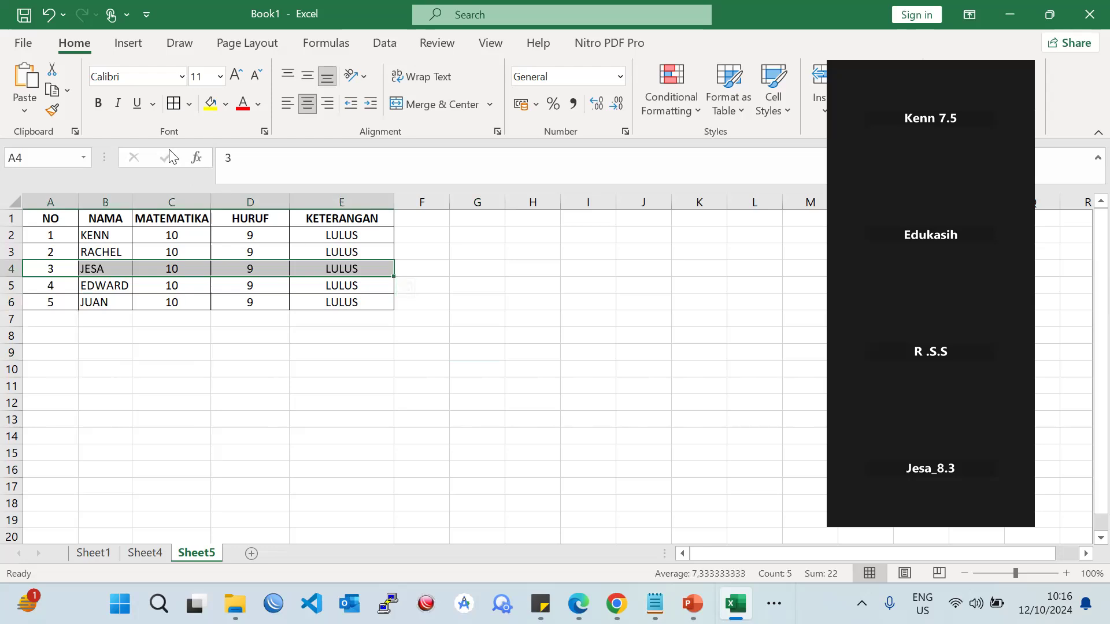
{"action": "left_click", "coordinate": [96, 110]}
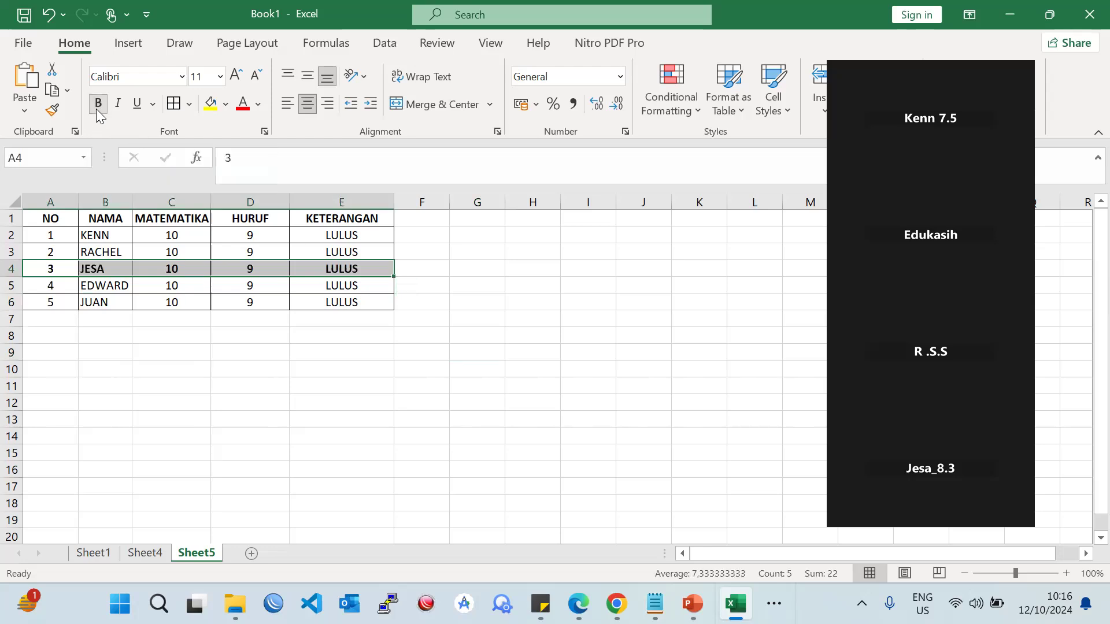
{"action": "left_click", "coordinate": [181, 333]}
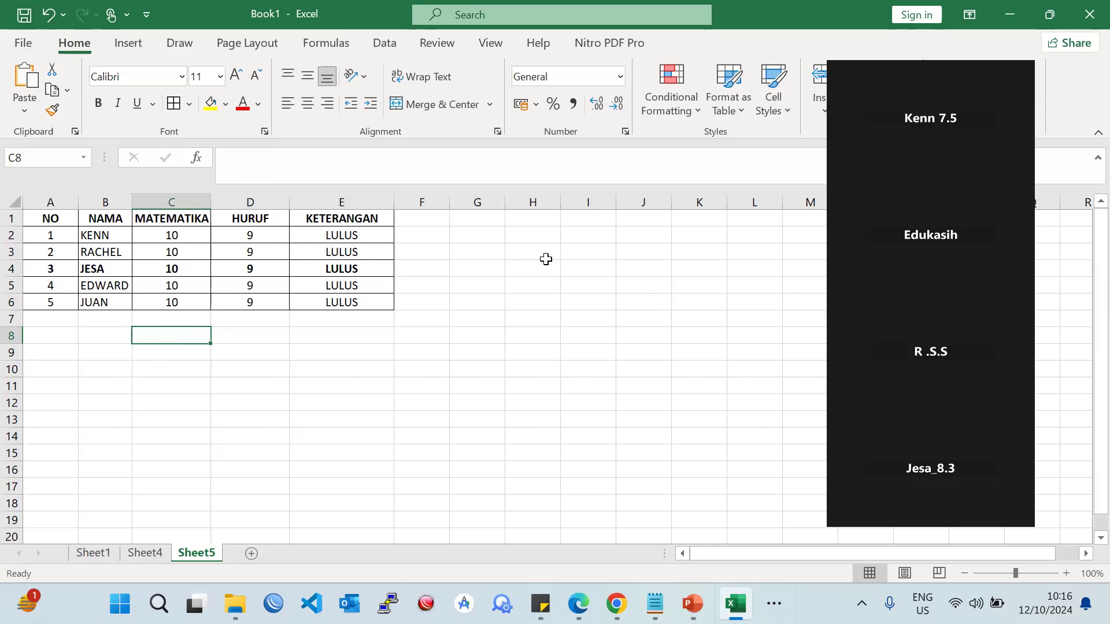
{"action": "left_click", "coordinate": [415, 399]}
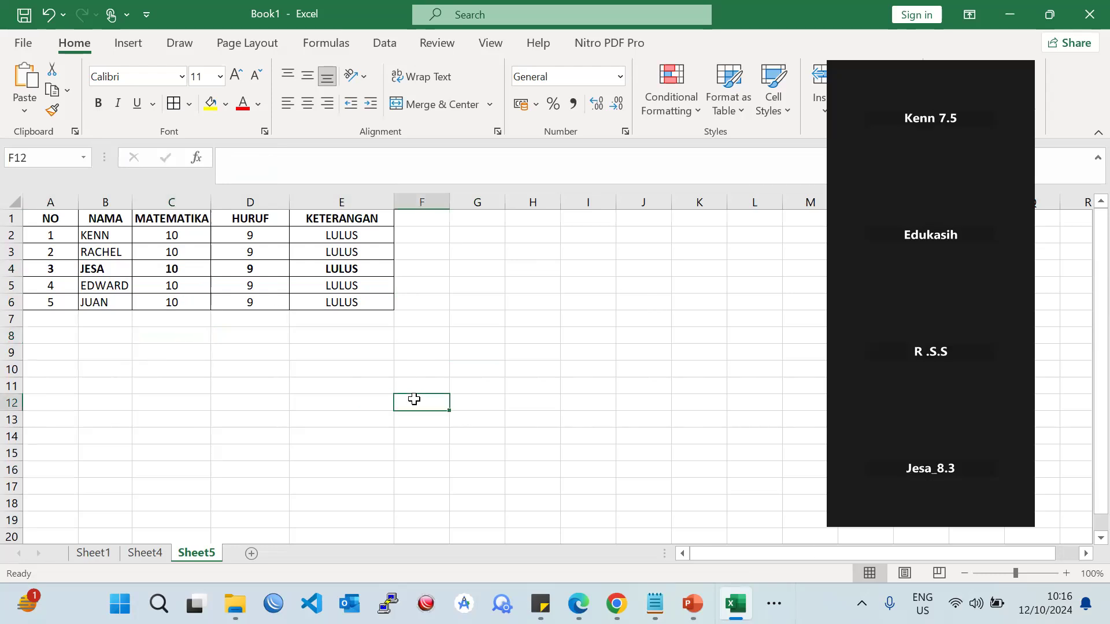
{"action": "left_click_drag", "start_coordinate": [46, 270], "coordinate": [351, 269]}
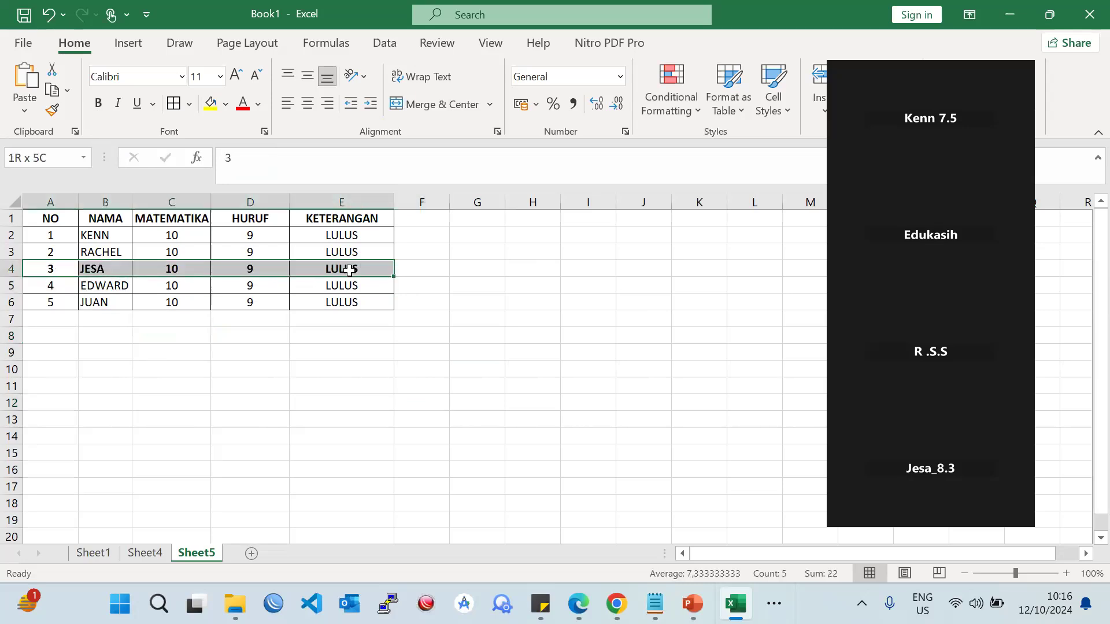
{"action": "key", "text": "ctrl+b"}
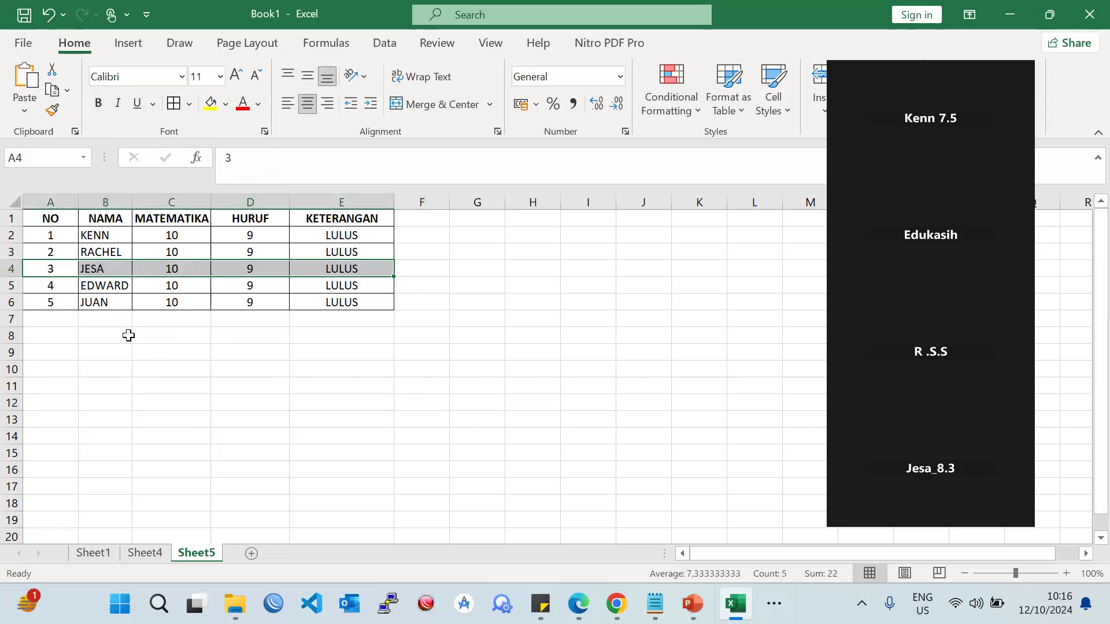
{"action": "left_click", "coordinate": [127, 335]}
{"action": "left_click_drag", "start_coordinate": [30, 215], "coordinate": [359, 214]}
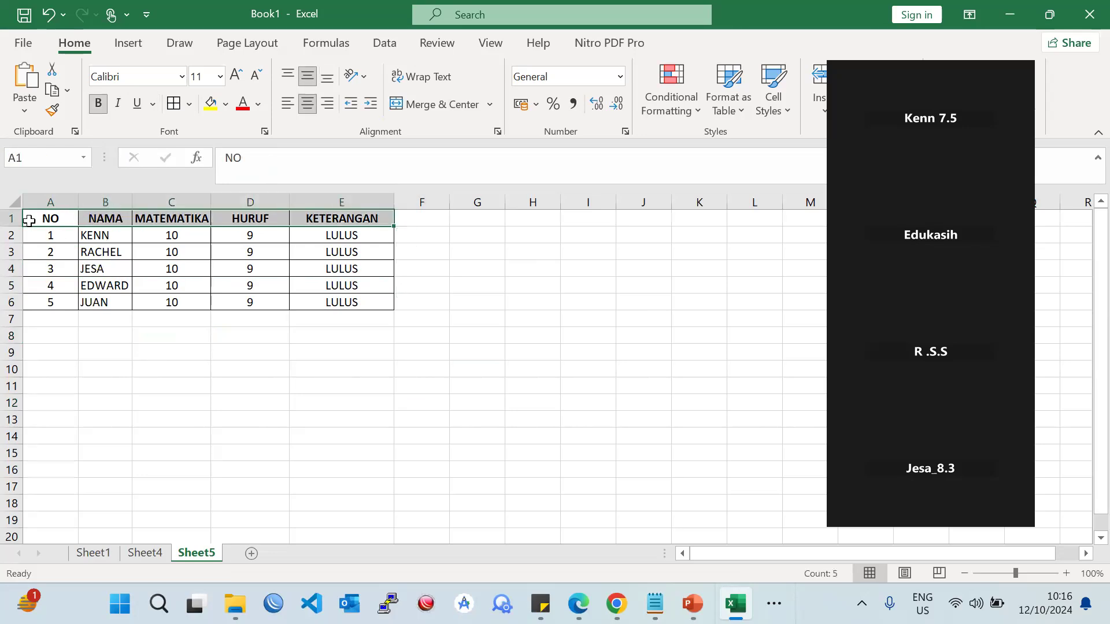
- Select the header row of the Sheet5 student table
{"action": "left_click", "coordinate": [87, 252]}
{"action": "left_click_drag", "start_coordinate": [52, 218], "coordinate": [356, 213]}
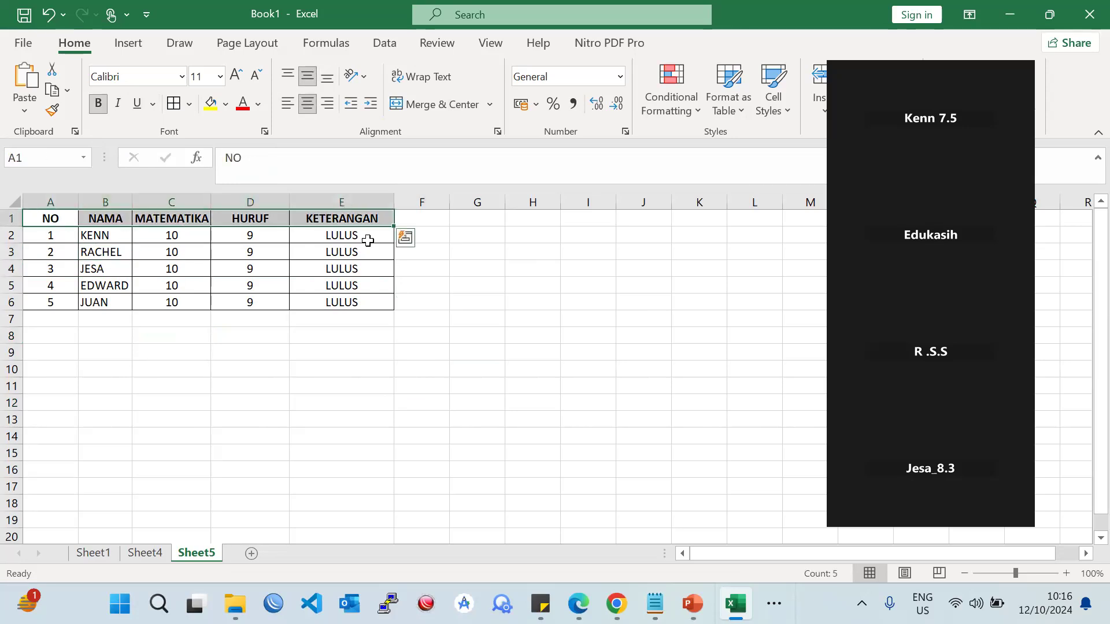
{"action": "left_click", "coordinate": [373, 218]}
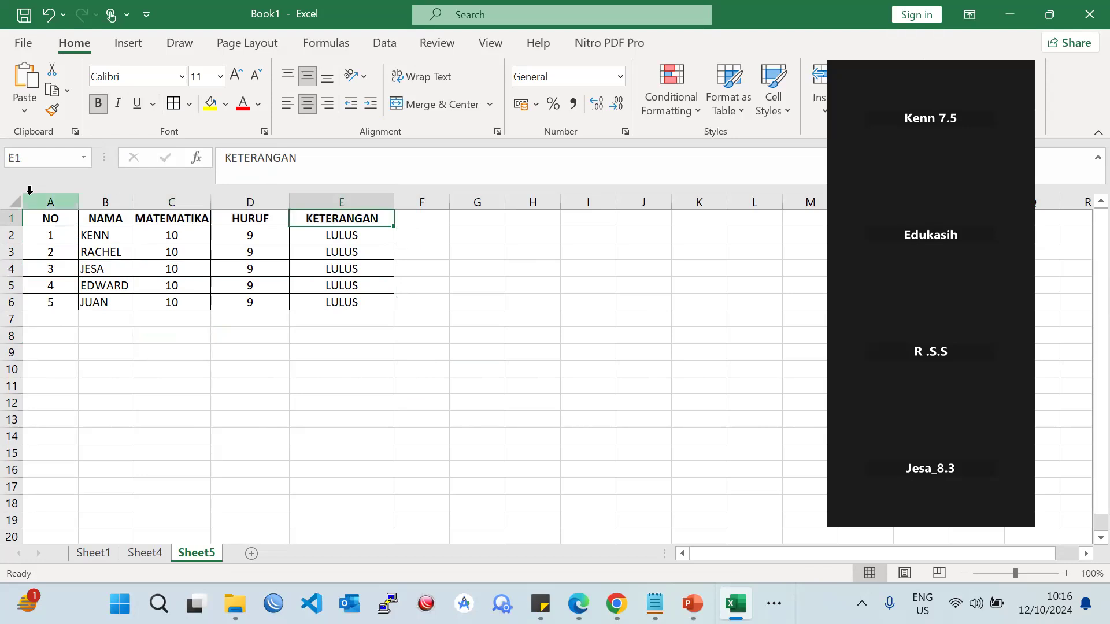
{"action": "left_click_drag", "start_coordinate": [46, 220], "coordinate": [368, 215]}
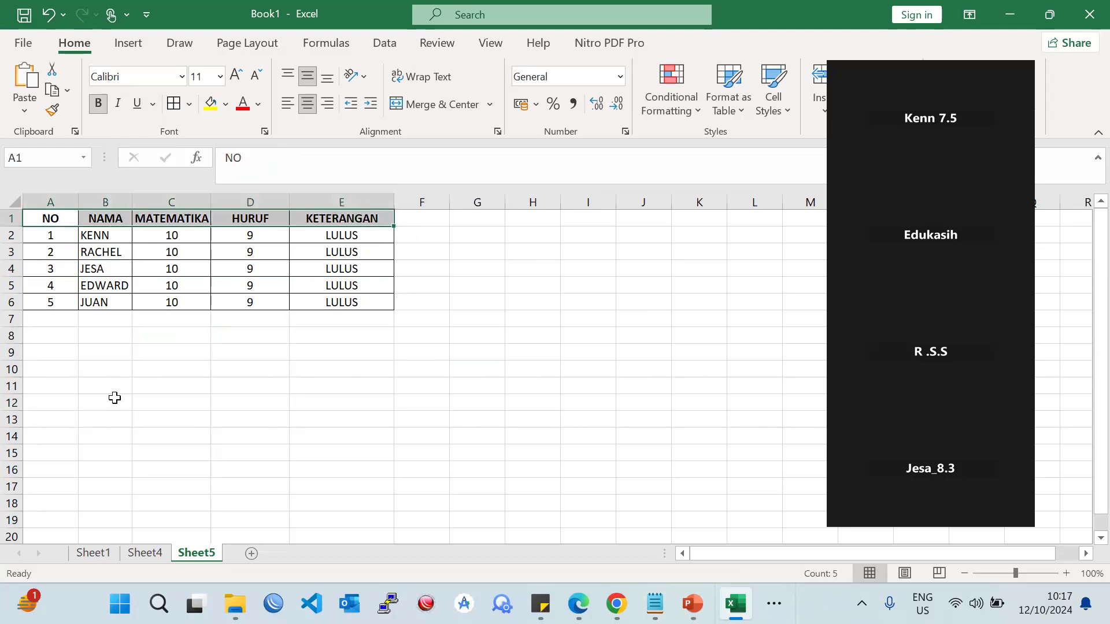
{"action": "left_click", "coordinate": [414, 330]}
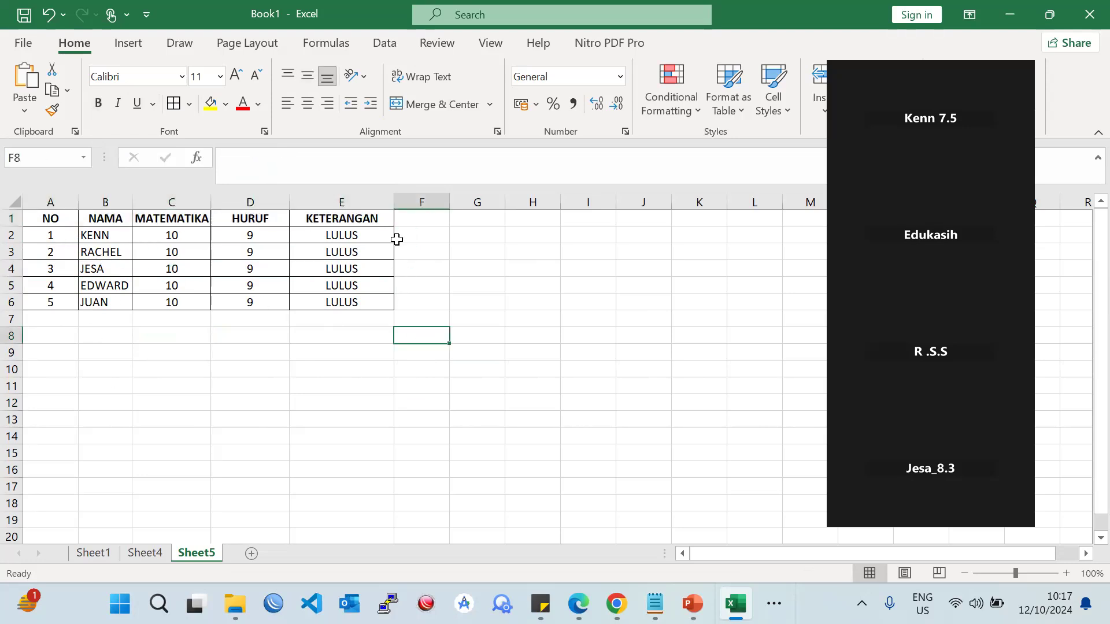
{"action": "left_click", "coordinate": [296, 353]}
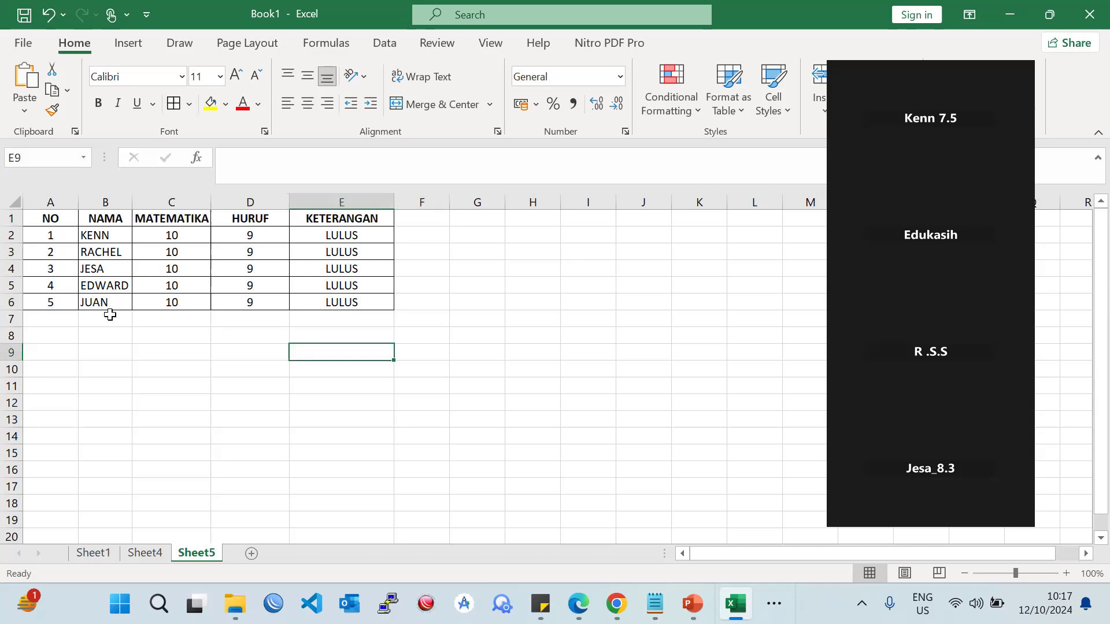
{"action": "left_click", "coordinate": [105, 316]}
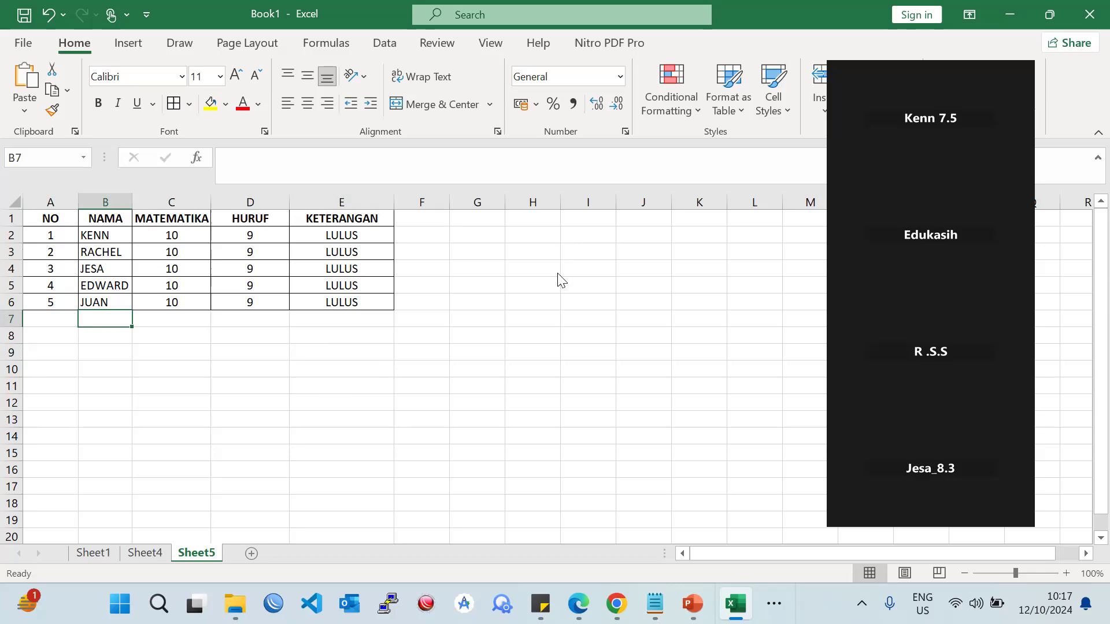
- Select the student table A1:E6 on Sheet5 and add a new worksheet
{"action": "left_click", "coordinate": [340, 272]}
{"action": "left_click_drag", "start_coordinate": [143, 252], "coordinate": [162, 286]}
{"action": "left_click", "coordinate": [111, 281]}
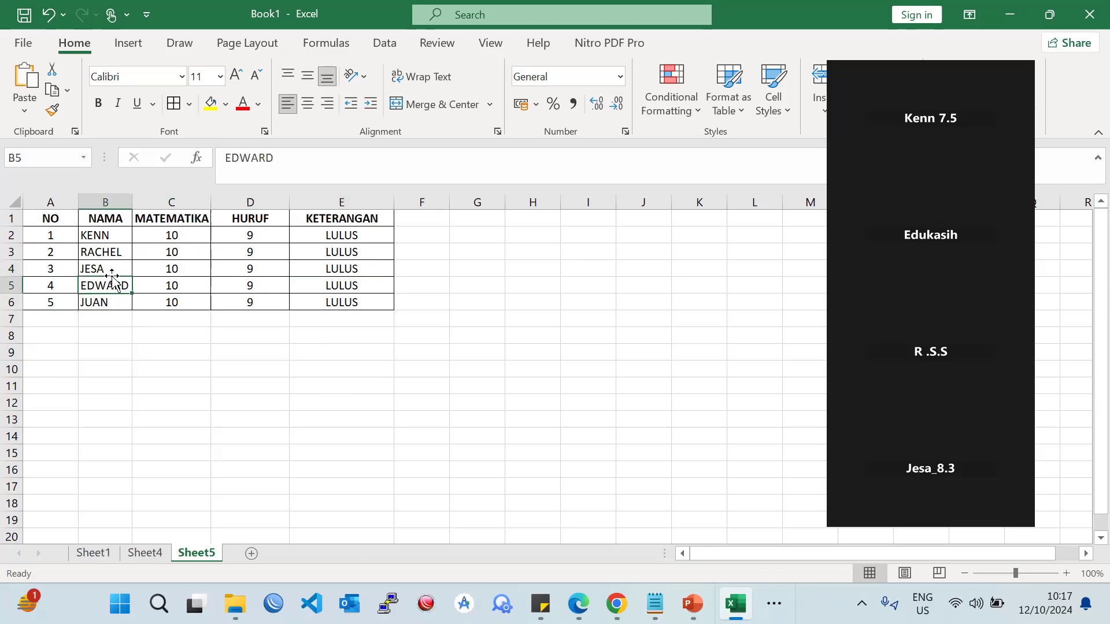
{"action": "left_click", "coordinate": [134, 307]}
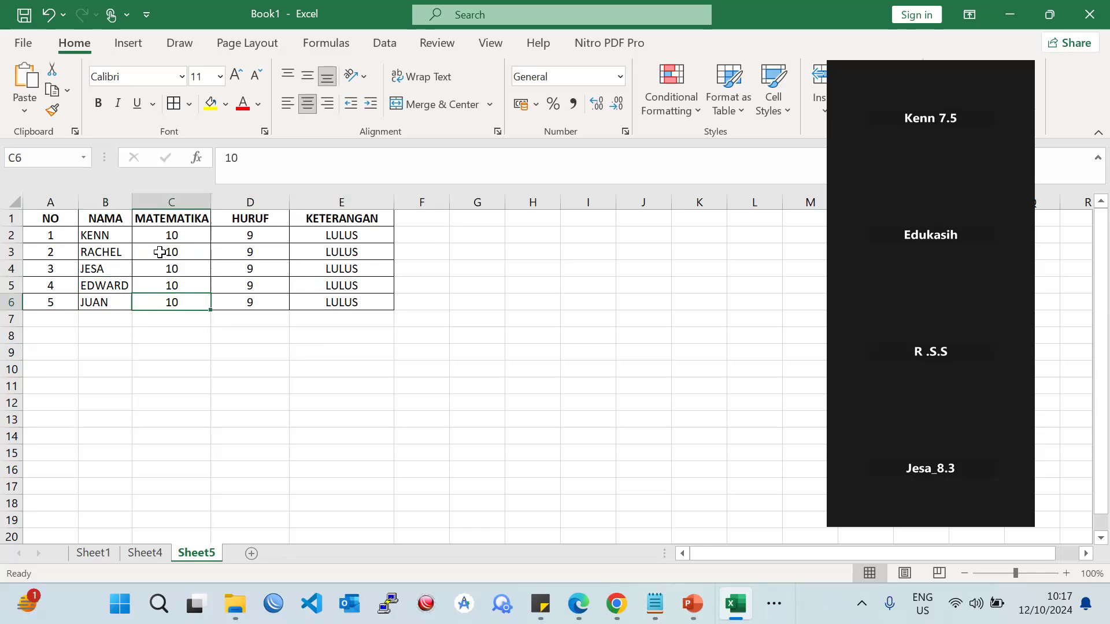
{"action": "left_click_drag", "start_coordinate": [49, 218], "coordinate": [253, 285]}
{"action": "left_click", "coordinate": [267, 330]}
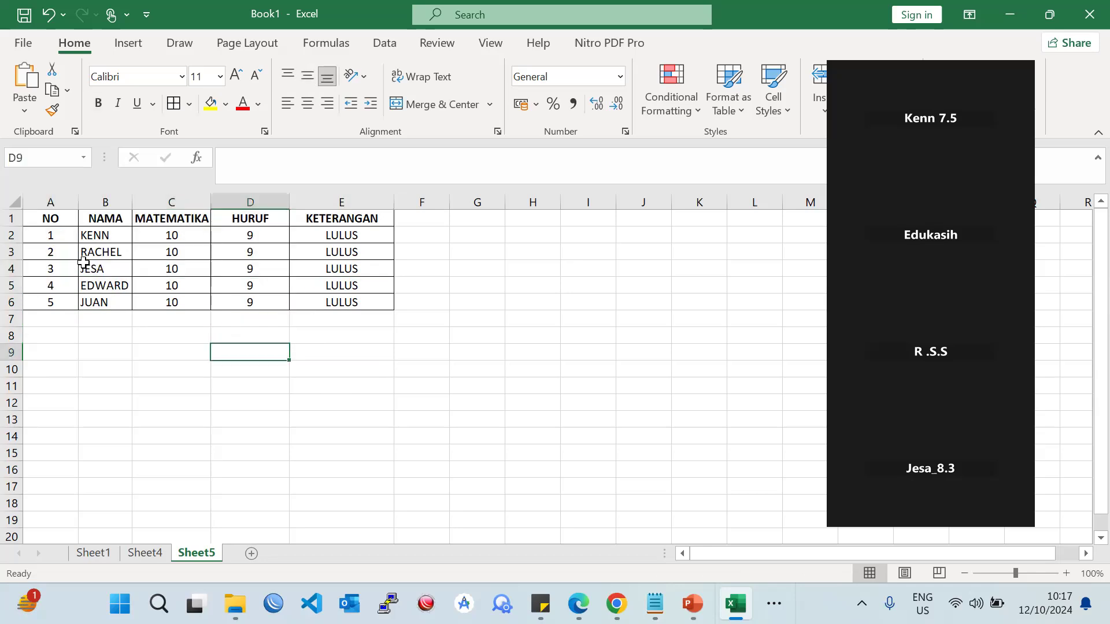
{"action": "left_click", "coordinate": [127, 338]}
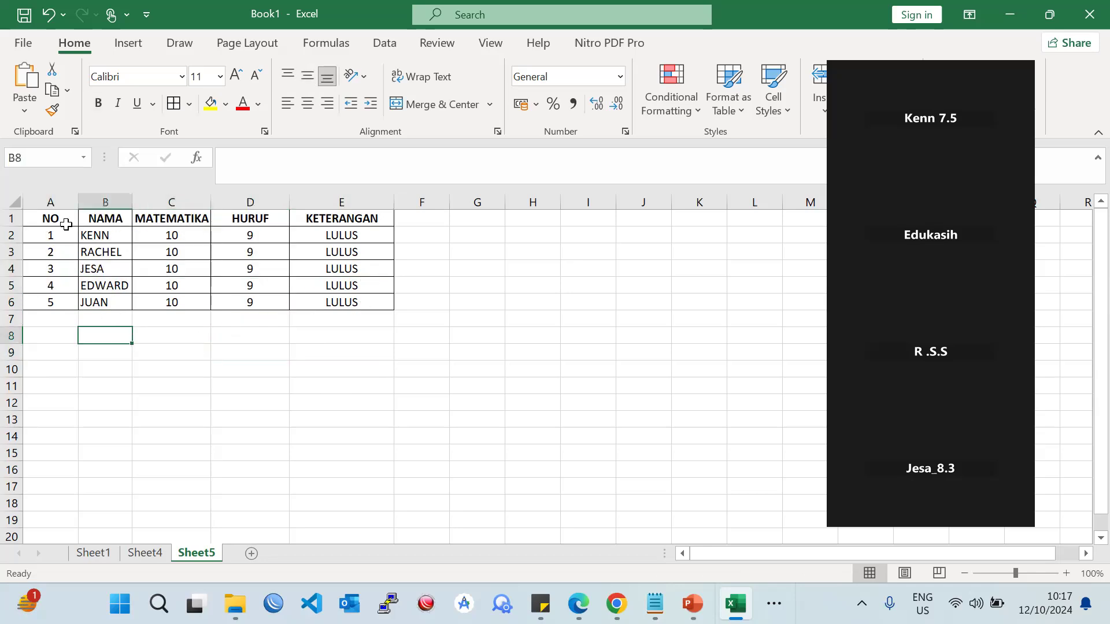
{"action": "left_click", "coordinate": [382, 402]}
{"action": "left_click_drag", "start_coordinate": [50, 219], "coordinate": [346, 307]}
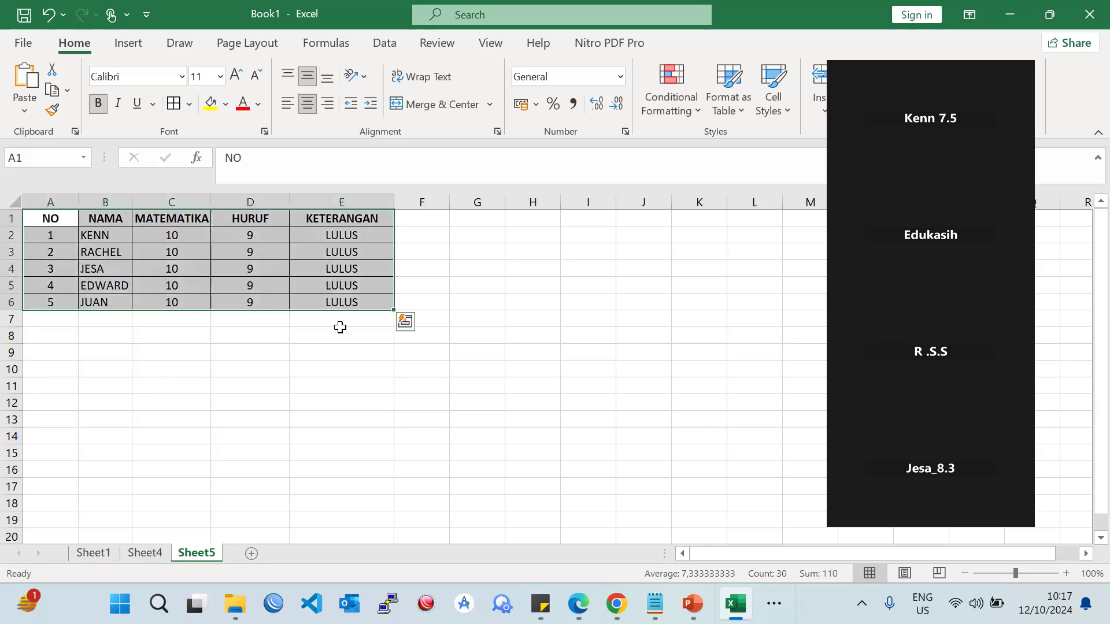
{"action": "left_click", "coordinate": [250, 554]}
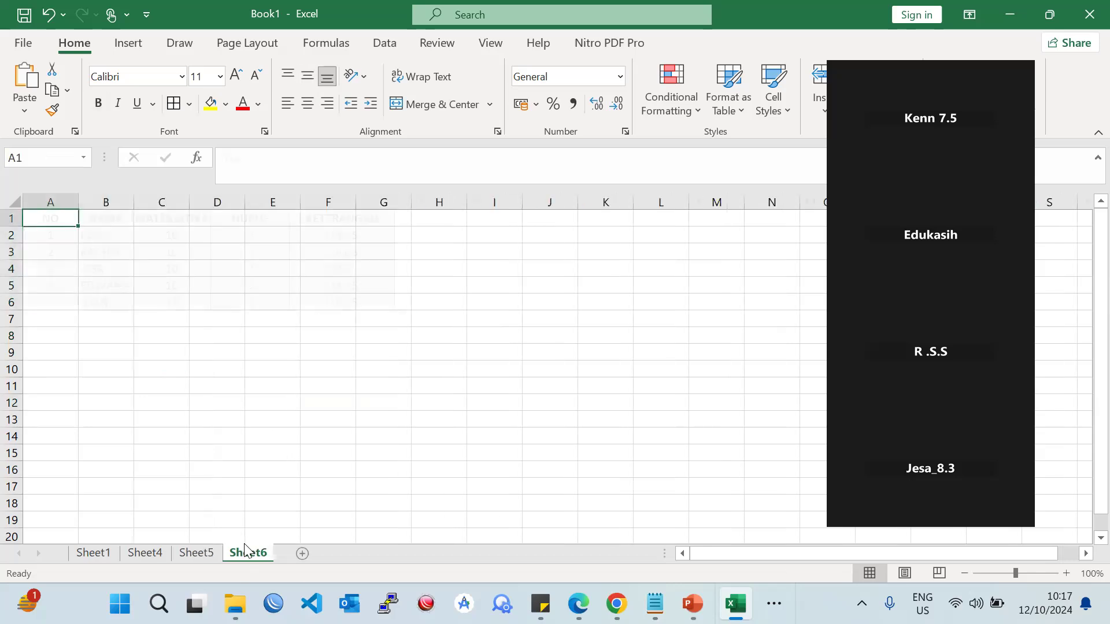
- Type the headers NO, NAMA, M PELAJARAN, NILAI, KETERANGAN across row 1
{"action": "type", "text": "no"}
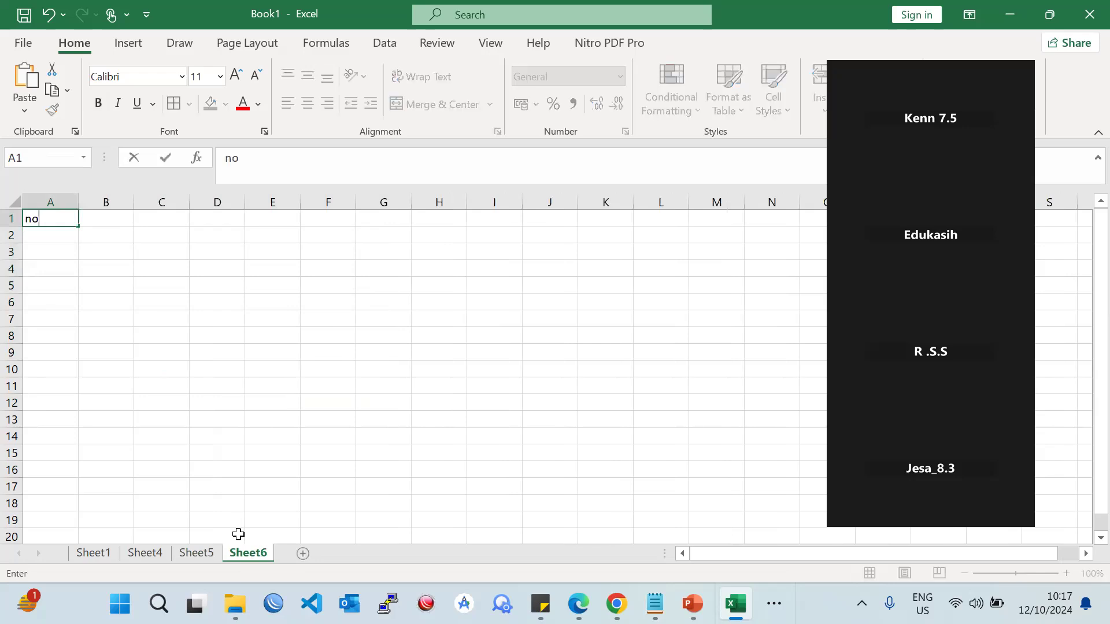
{"action": "key", "text": "Tab"}
{"action": "type", "text": "NAMA"}
{"action": "key", "text": "Tab"}
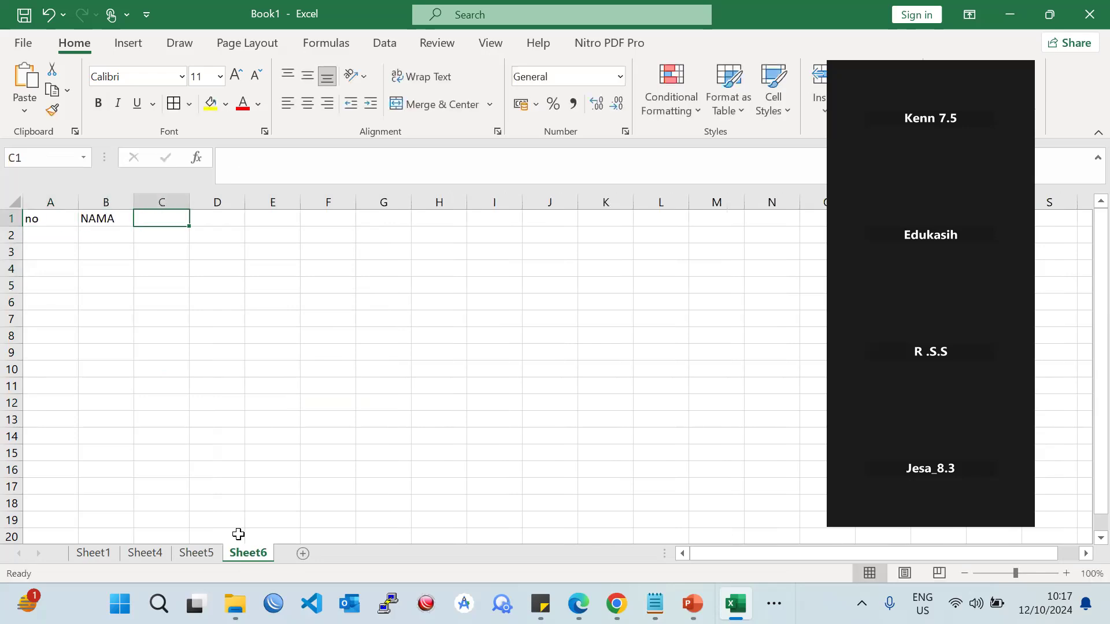
{"action": "key", "text": "Left"}
{"action": "key", "text": "Left"}
{"action": "type", "text": "NO"}
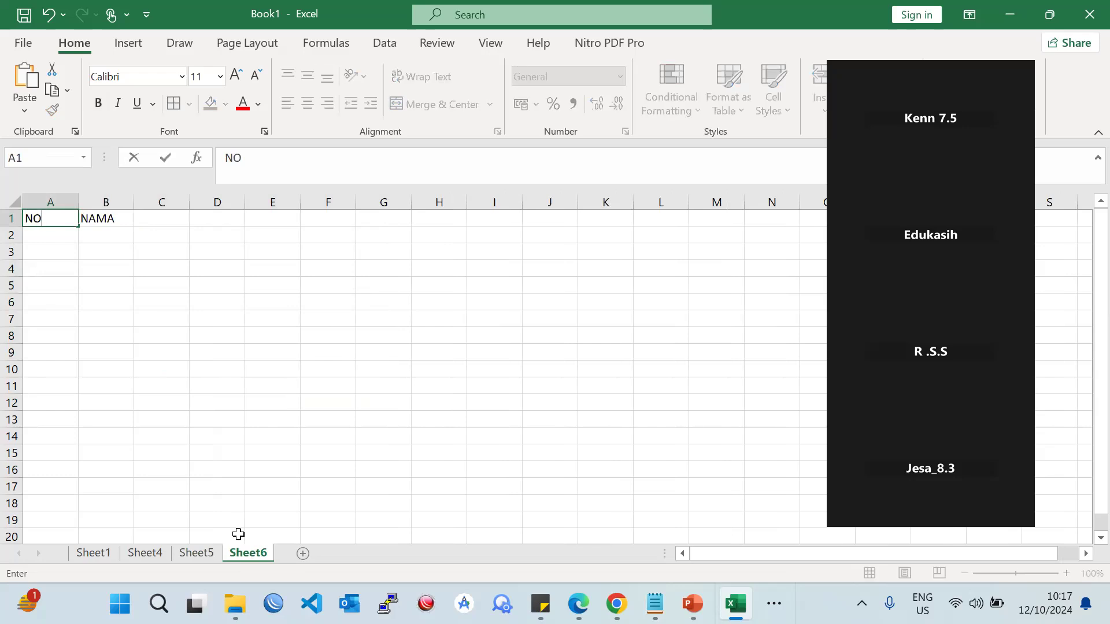
{"action": "key", "text": "Tab"}
{"action": "key", "text": "Tab"}
{"action": "type", "text": "M "}
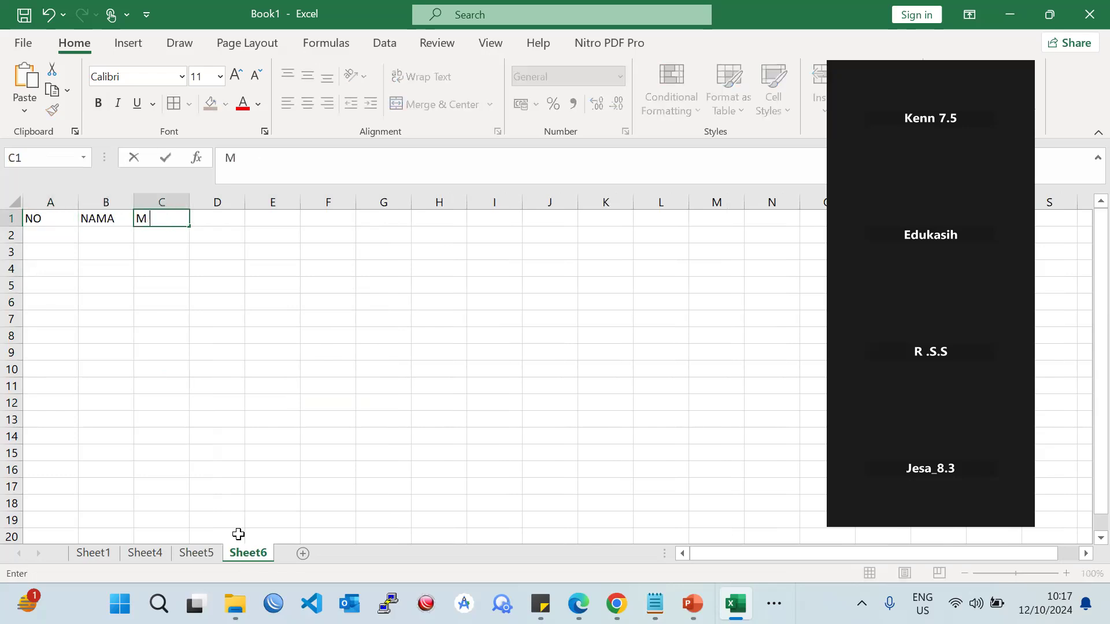
{"action": "type", "text": "PELAJARAN"}
{"action": "key", "text": "BackSpace"}
{"action": "type", "text": "N"}
{"action": "key", "text": "Tab"}
{"action": "type", "text": "M"}
{"action": "key", "text": "BackSpace"}
{"action": "type", "text": "NIA"}
{"action": "key", "text": "BackSpace"}
{"action": "type", "text": "LAI"}
{"action": "key", "text": "Tab"}
{"action": "type", "text": "KET"}
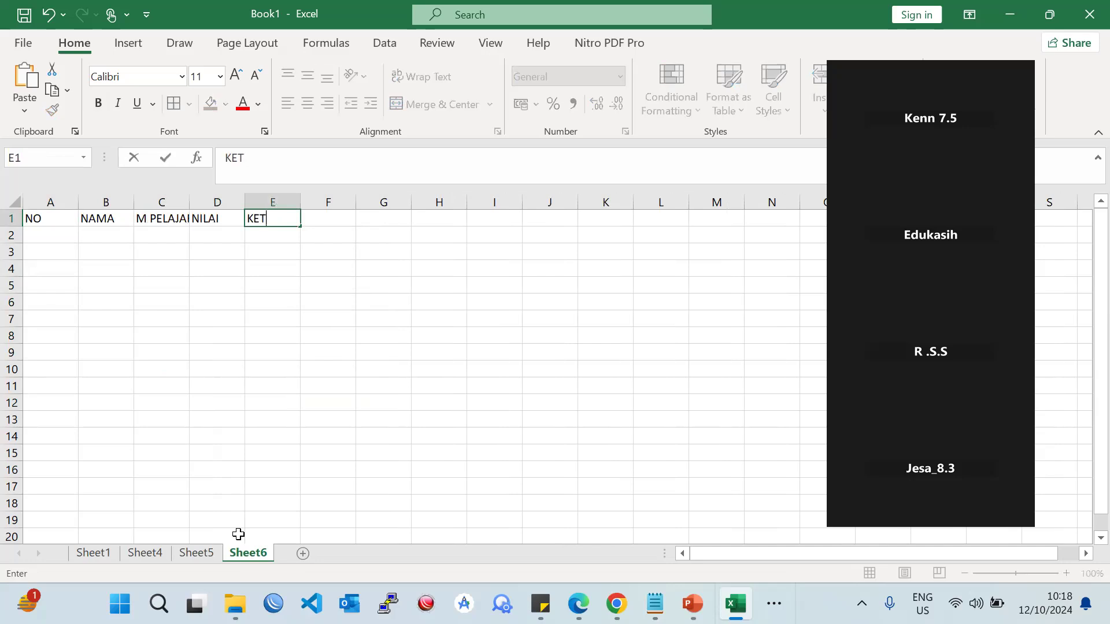
{"action": "type", "text": "ERANGAN"}
{"action": "key", "text": "Return"}
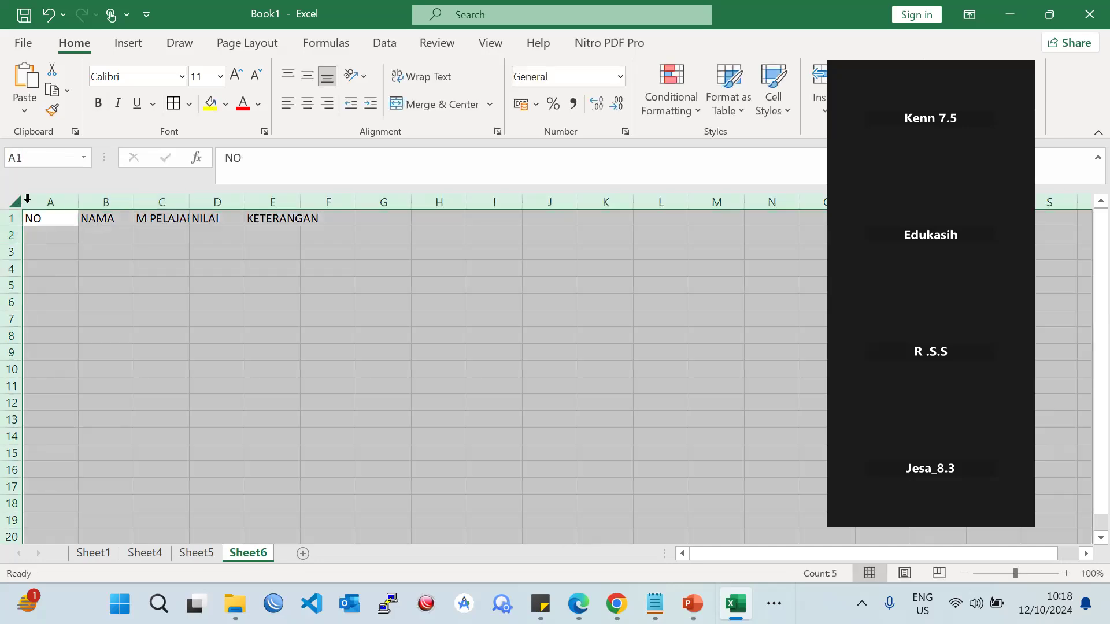
- Autofit all columns to their contents and number A2:A4 with 1, 2, 3
{"action": "left_click", "coordinate": [14, 201]}
{"action": "double_click", "coordinate": [74, 207]}
{"action": "left_click", "coordinate": [136, 285]}
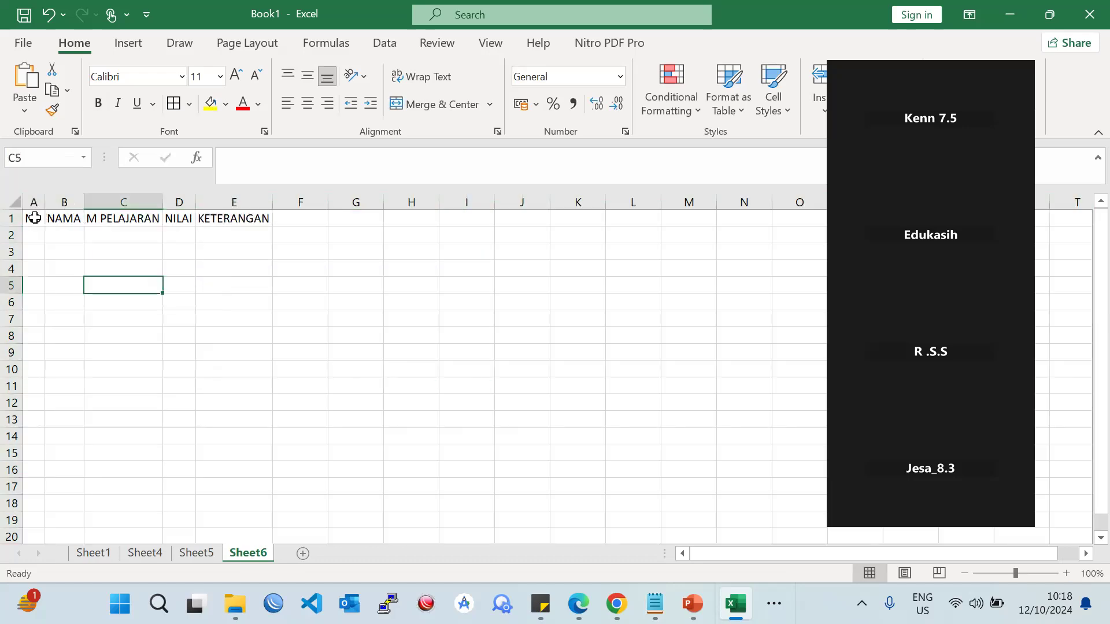
{"action": "left_click", "coordinate": [16, 226]}
{"action": "left_click", "coordinate": [37, 234]}
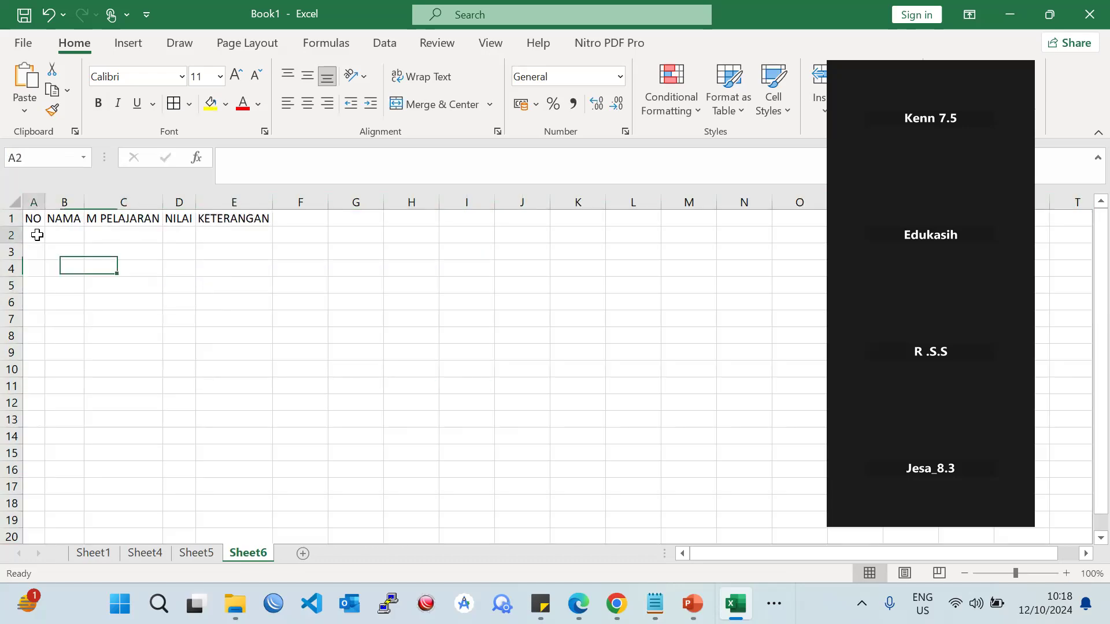
{"action": "type", "text": "1"}
{"action": "key", "text": "Return"}
{"action": "type", "text": "2"}
{"action": "key", "text": "Return"}
{"action": "type", "text": "3"}
{"action": "key", "text": "Return"}
- Enter the names AA, AV and AB in B2:B4
{"action": "left_click", "coordinate": [71, 235]}
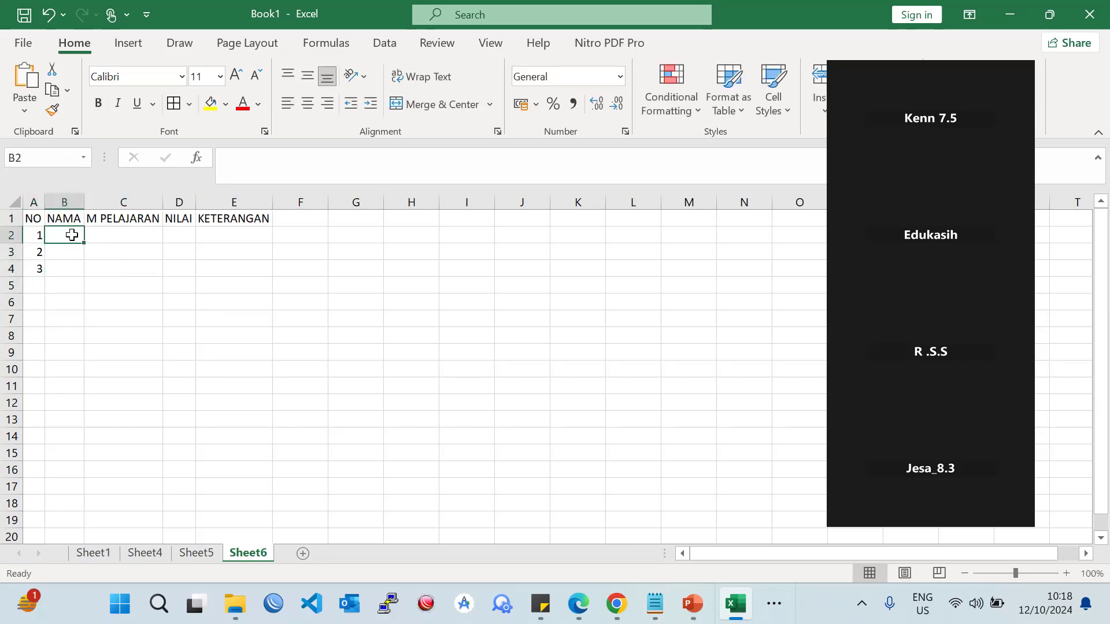
{"action": "type", "text": "AA"}
{"action": "key", "text": "Return"}
{"action": "type", "text": "AV"}
{"action": "key", "text": "Return"}
{"action": "type", "text": "AB"}
{"action": "key", "text": "Return"}
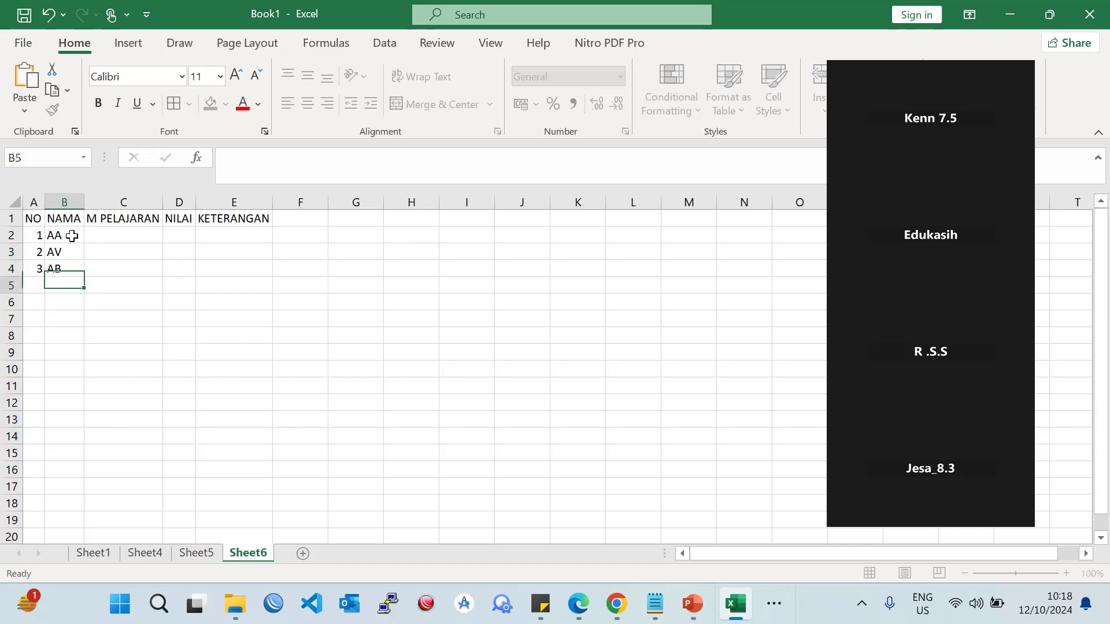
- Enter MTK under M PELAJARAN in C2:C3 and fill it down to C4
{"action": "left_click", "coordinate": [106, 237]}
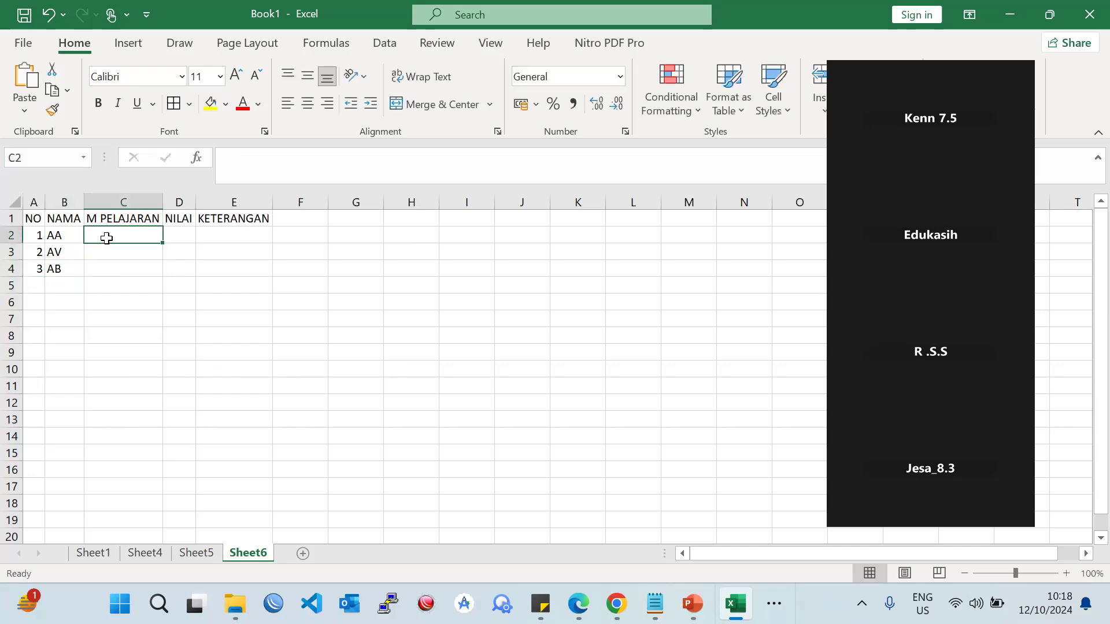
{"action": "type", "text": "MTK"}
{"action": "key", "text": "Return"}
{"action": "type", "text": "MTK"}
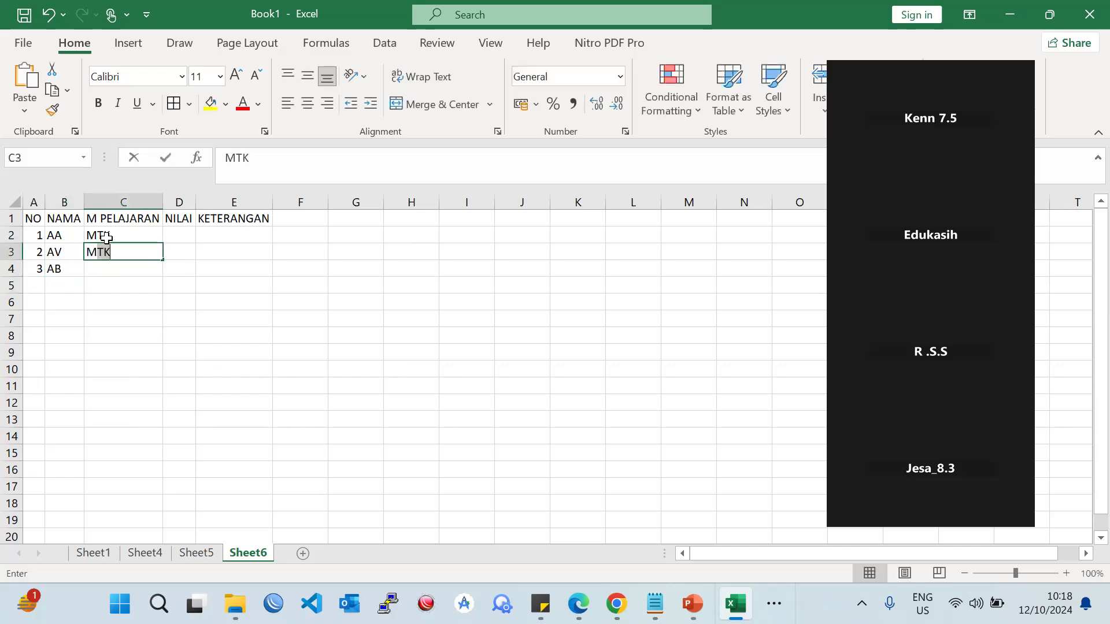
{"action": "key", "text": "Return"}
{"action": "left_click_drag", "start_coordinate": [148, 230], "coordinate": [155, 272]}
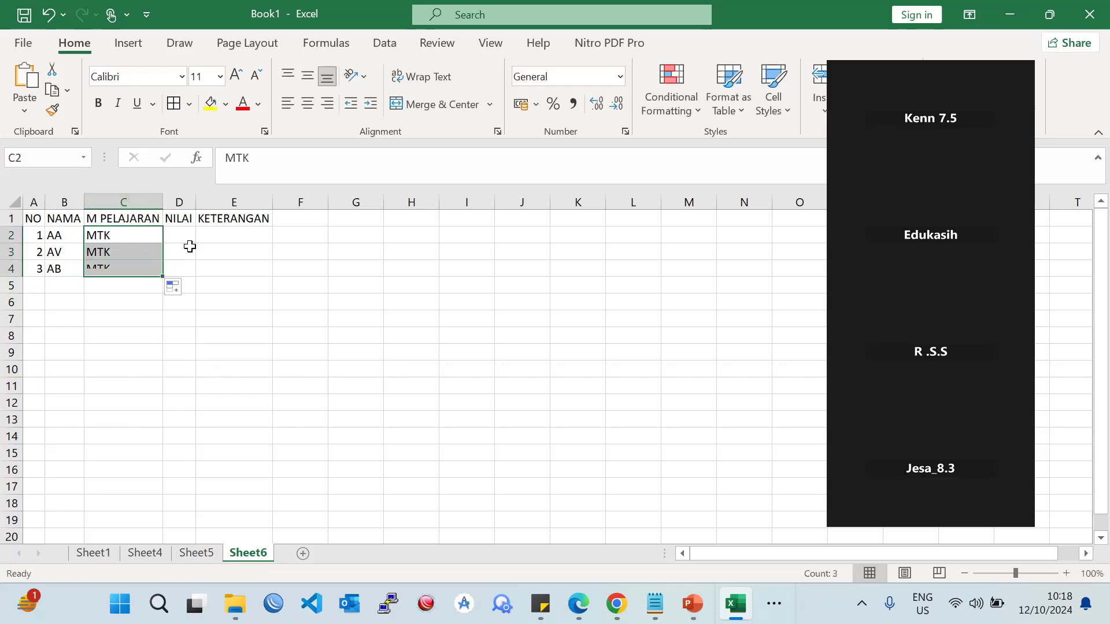
{"action": "left_click", "coordinate": [190, 240]}
- Enter the NILAI values 1, 2 and 3 in D2:D4
{"action": "type", "text": "1"}
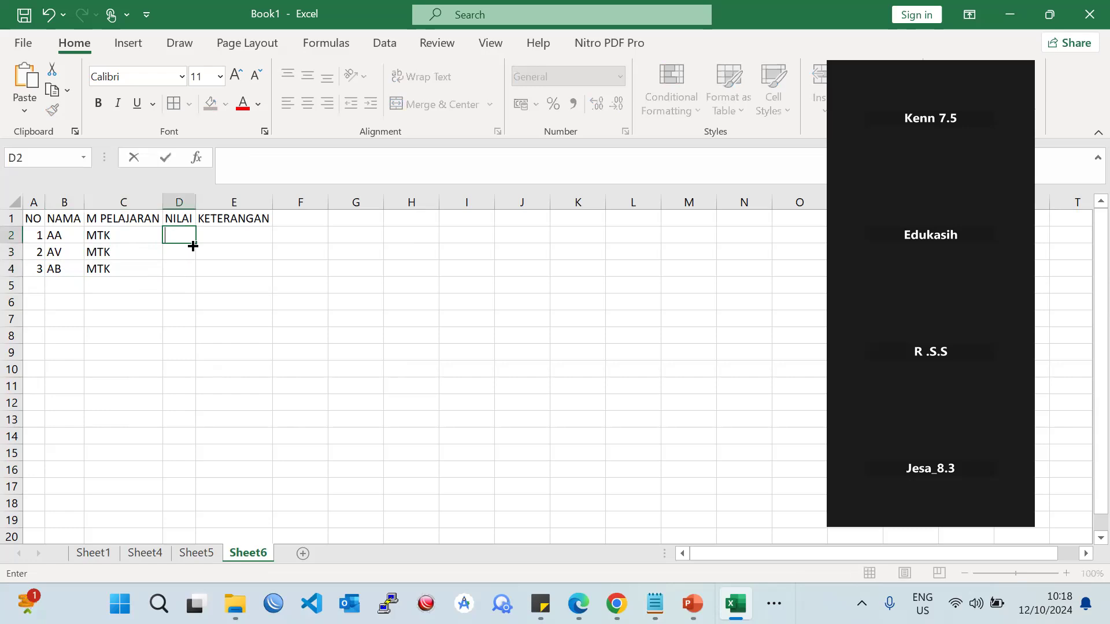
{"action": "key", "text": "Return"}
{"action": "type", "text": "2"}
{"action": "key", "text": "Return"}
{"action": "type", "text": "3"}
{"action": "key", "text": "Return"}
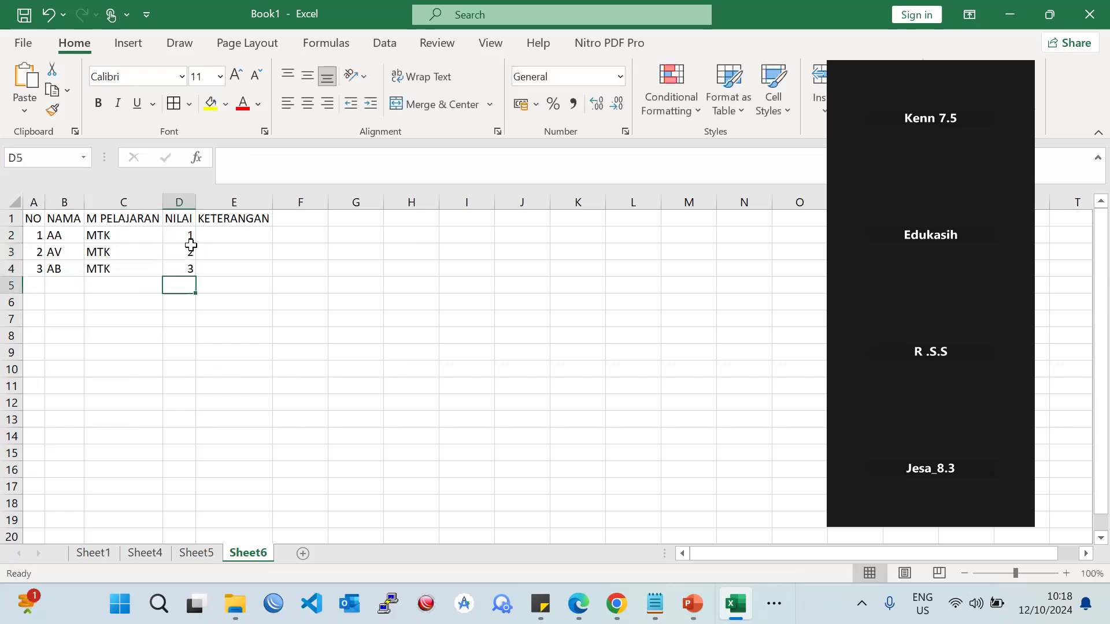
- Type LULUS in E2 and fill it down to E4 under KETERANGAN
{"action": "left_click", "coordinate": [229, 242]}
{"action": "type", "text": "LULUS"}
{"action": "key", "text": "BackSpace"}
{"action": "key", "text": "BackSpace"}
{"action": "key", "text": "BackSpace"}
{"action": "key", "text": "BackSpace"}
{"action": "type", "text": "ULU"}
{"action": "left_click", "coordinate": [230, 236]}
{"action": "left_click_drag", "start_coordinate": [272, 244], "coordinate": [270, 277]}
{"action": "left_click_drag", "start_coordinate": [32, 218], "coordinate": [219, 276]}
- Give table A1:E4 Outline and Inside borders through Format Cells
{"action": "right_click", "coordinate": [179, 252]}
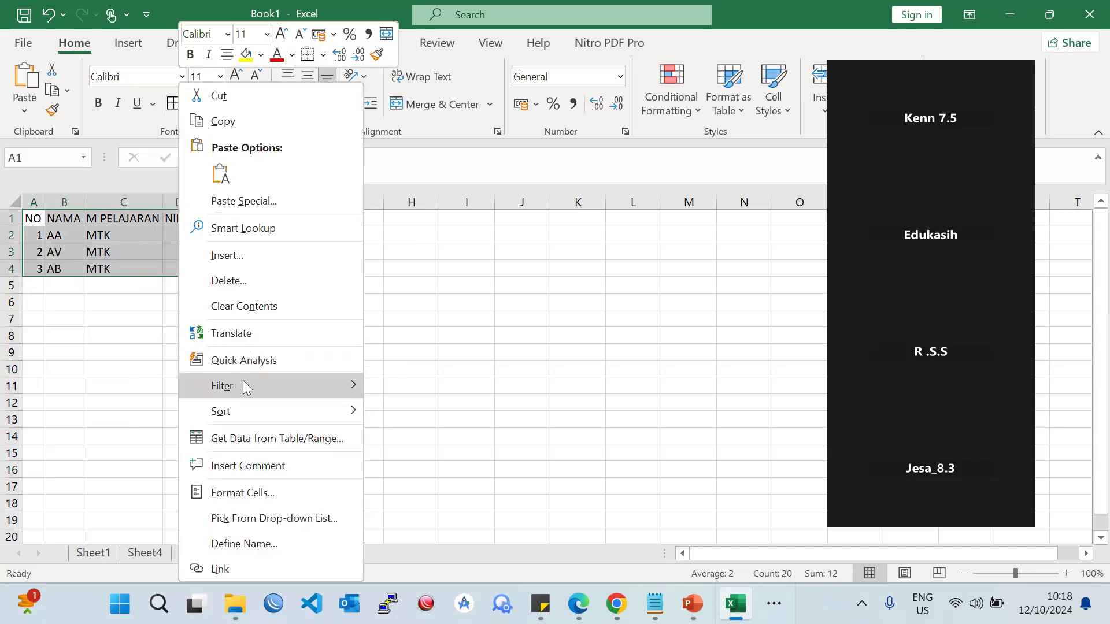
{"action": "left_click", "coordinate": [282, 488]}
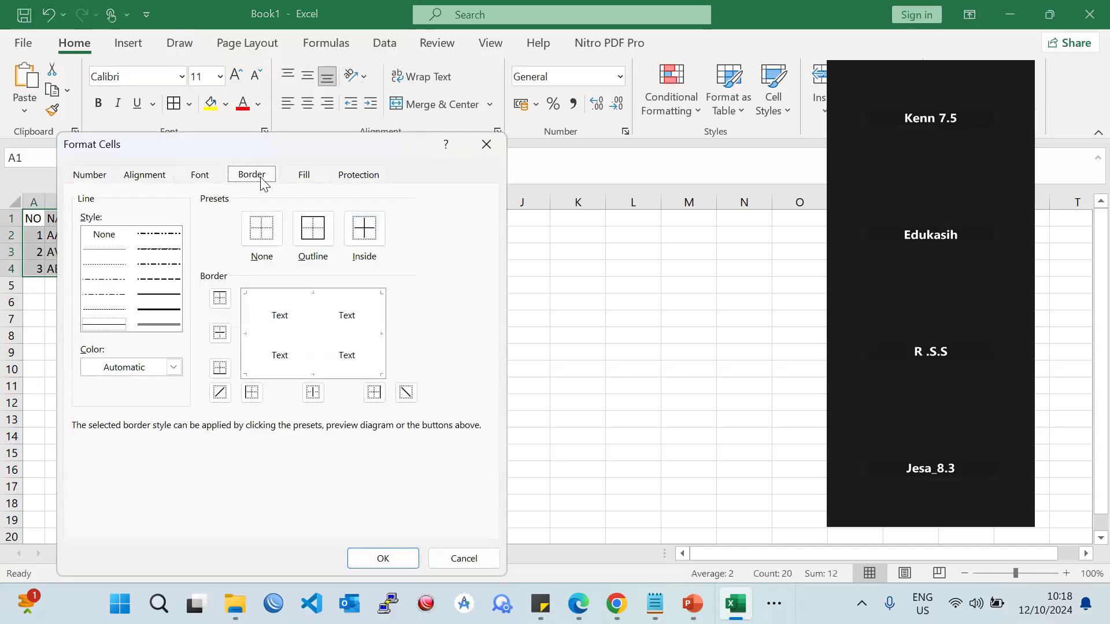
{"action": "left_click_drag", "start_coordinate": [287, 145], "coordinate": [474, 109]}
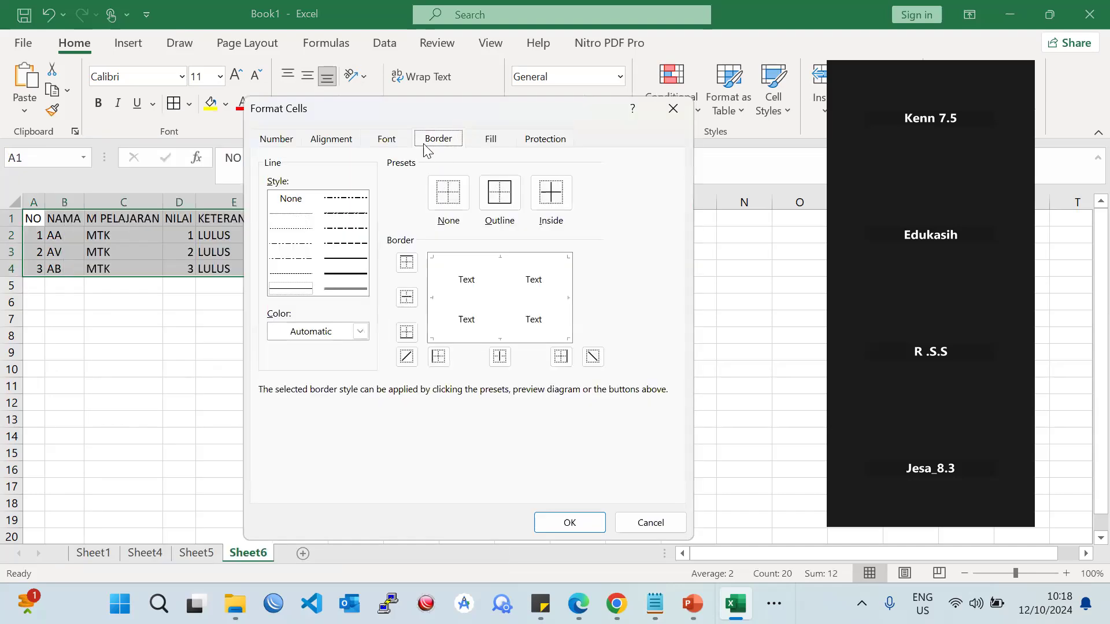
{"action": "left_click", "coordinate": [269, 141]}
{"action": "left_click", "coordinate": [328, 142]}
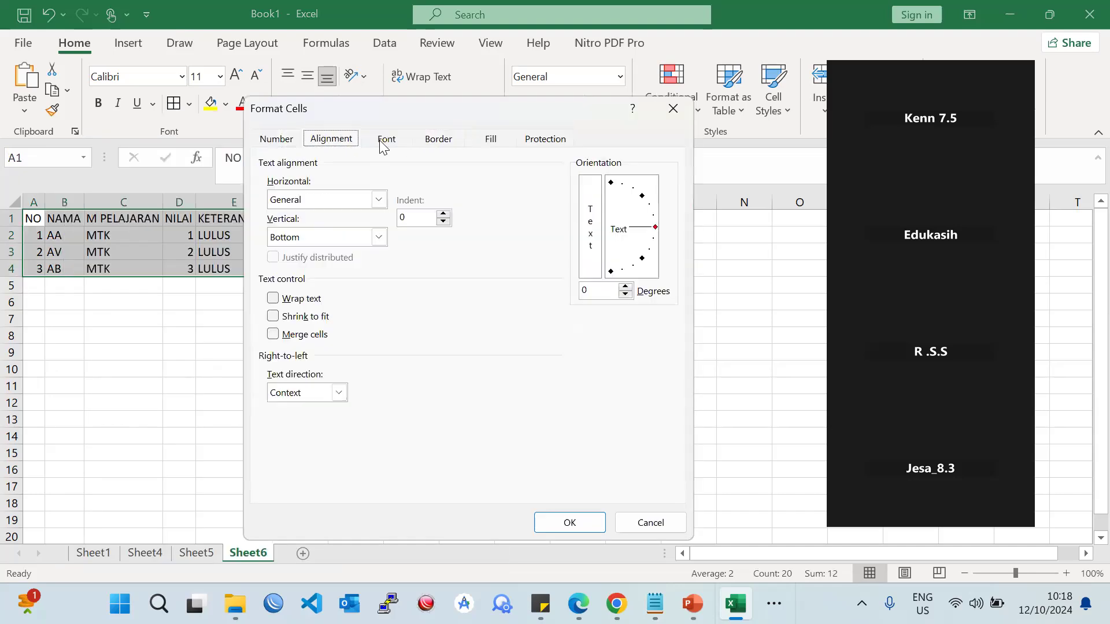
{"action": "left_click", "coordinate": [385, 142]}
{"action": "left_click", "coordinate": [434, 141]}
{"action": "left_click", "coordinate": [500, 194]}
{"action": "left_click", "coordinate": [551, 194]}
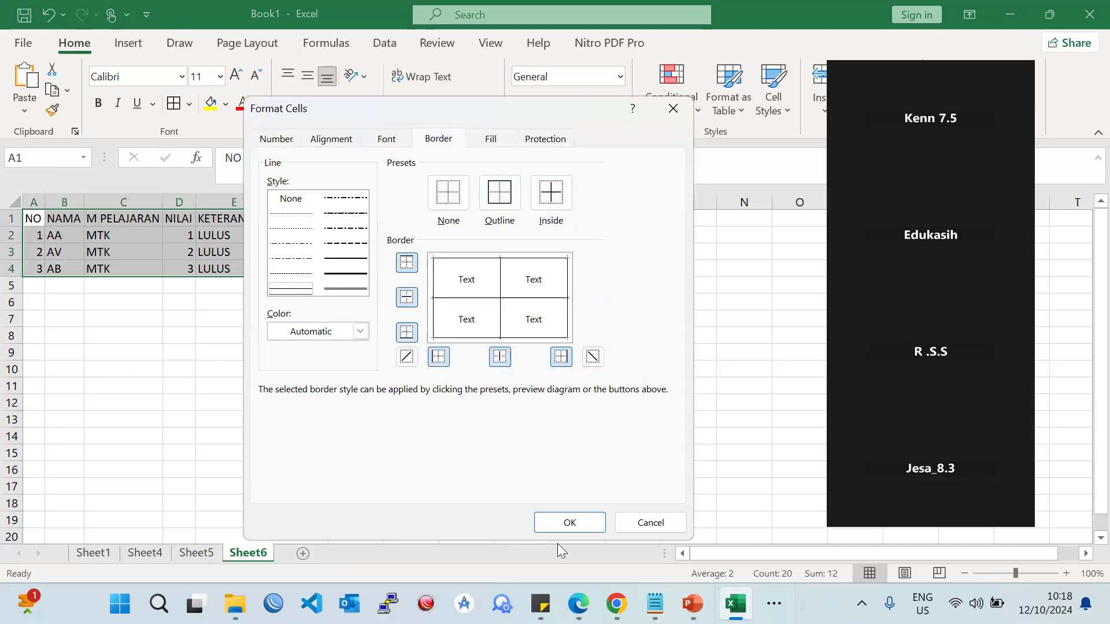
{"action": "key", "text": "Return"}
{"action": "left_click", "coordinate": [355, 386]}
- Make the header row A1:E1 bold
{"action": "left_click_drag", "start_coordinate": [29, 219], "coordinate": [236, 219]}
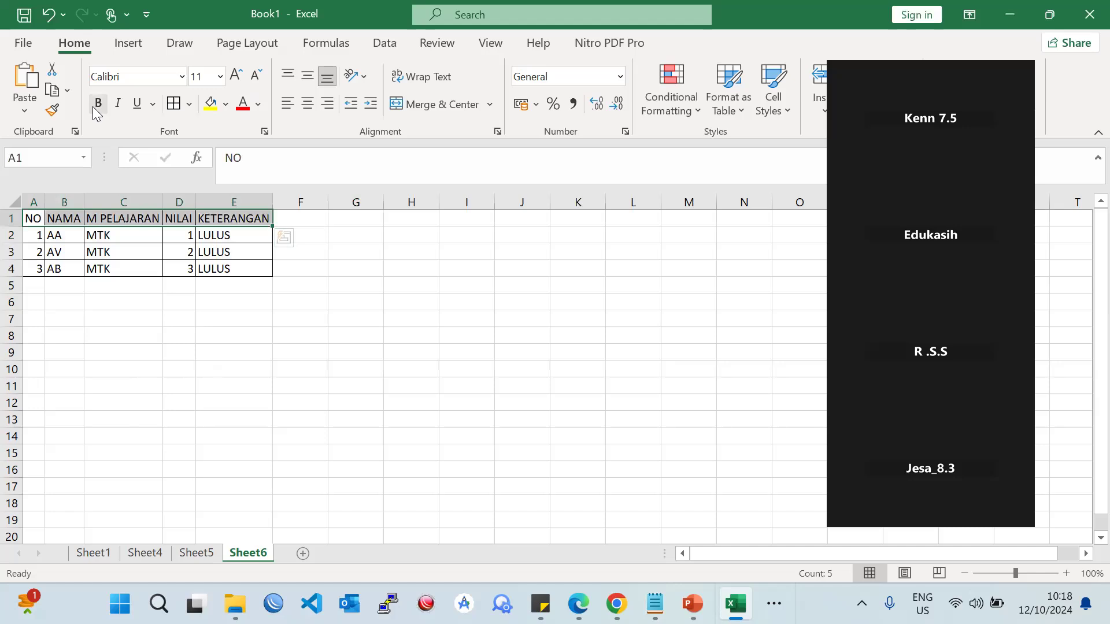
{"action": "left_click", "coordinate": [94, 106]}
{"action": "left_click", "coordinate": [140, 307]}
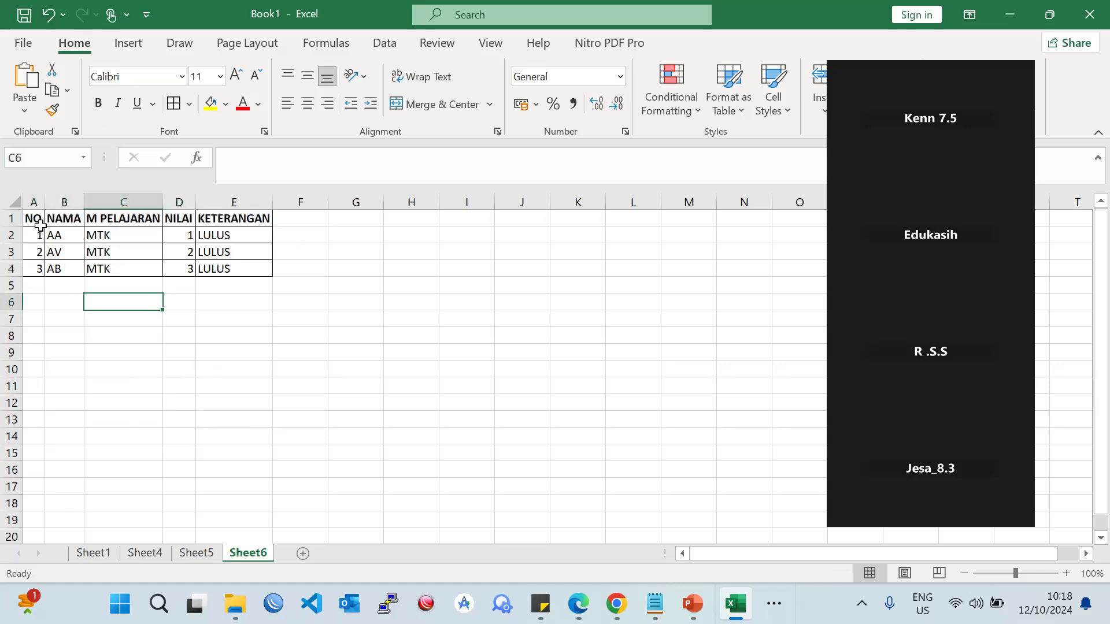
{"action": "left_click_drag", "start_coordinate": [219, 318], "coordinate": [219, 332]}
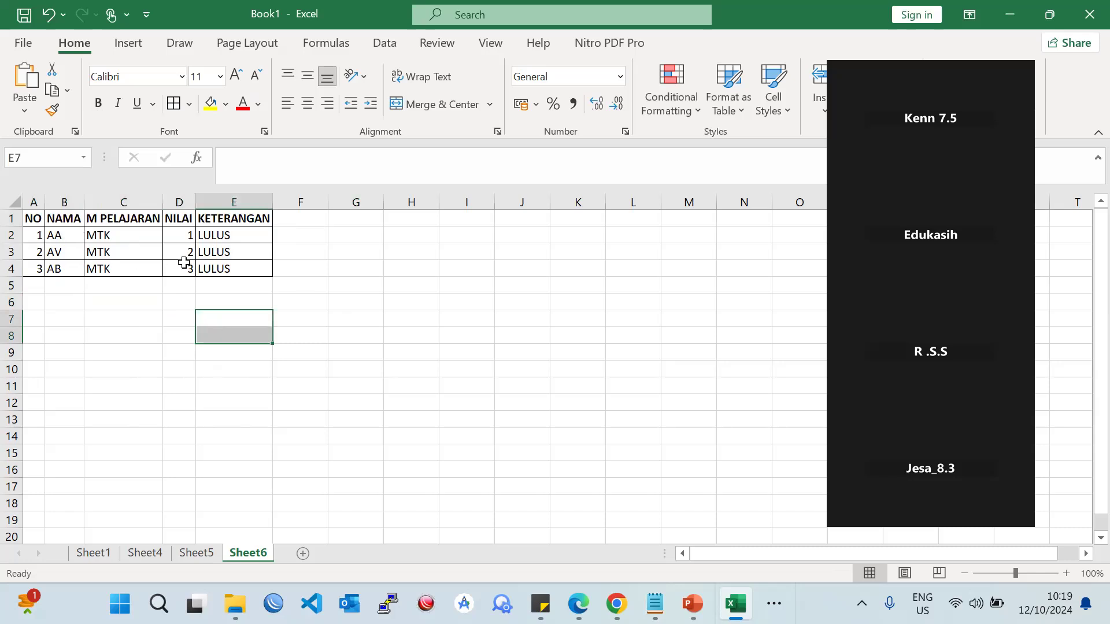
{"action": "left_click", "coordinate": [311, 295]}
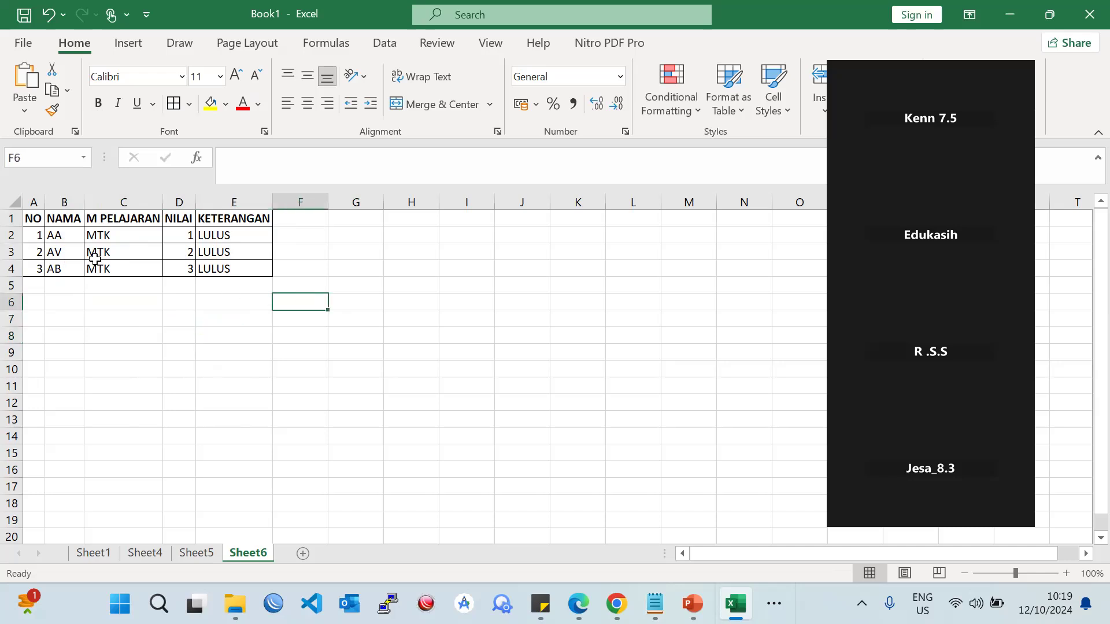
- Narrow column A slightly
{"action": "left_click_drag", "start_coordinate": [51, 202], "coordinate": [50, 202]}
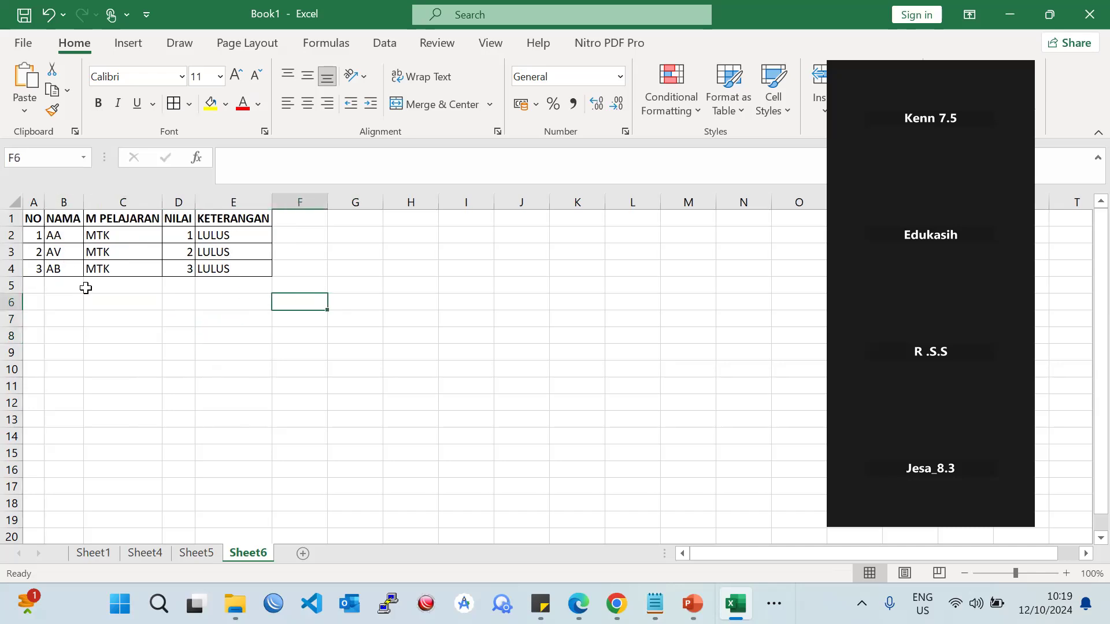
{"action": "left_click", "coordinate": [86, 291]}
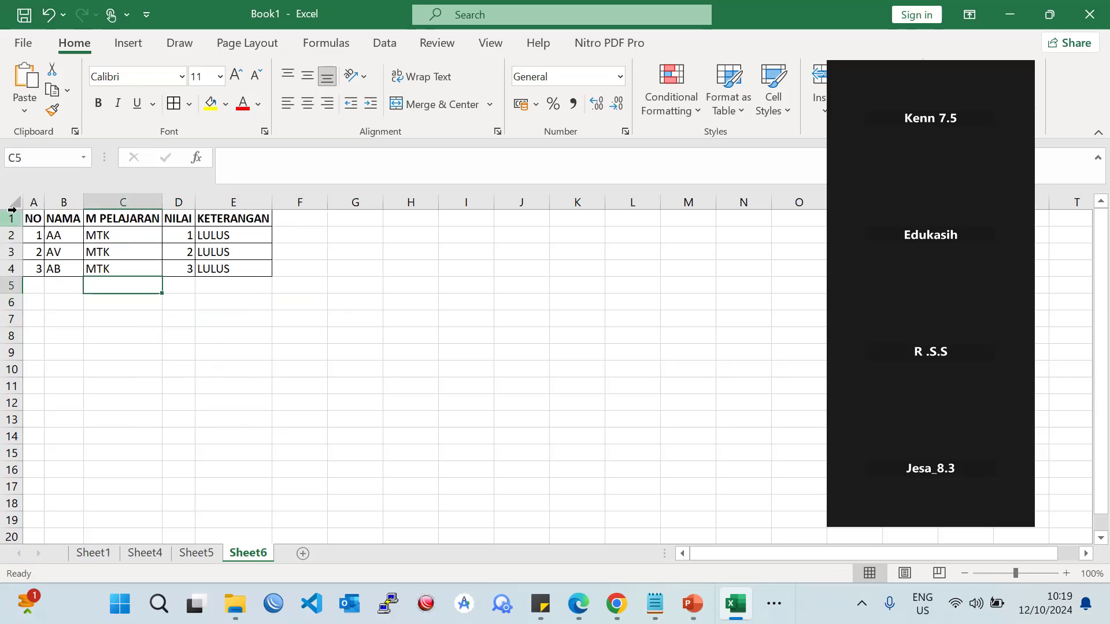
{"action": "left_click_drag", "start_coordinate": [32, 221], "coordinate": [231, 220]}
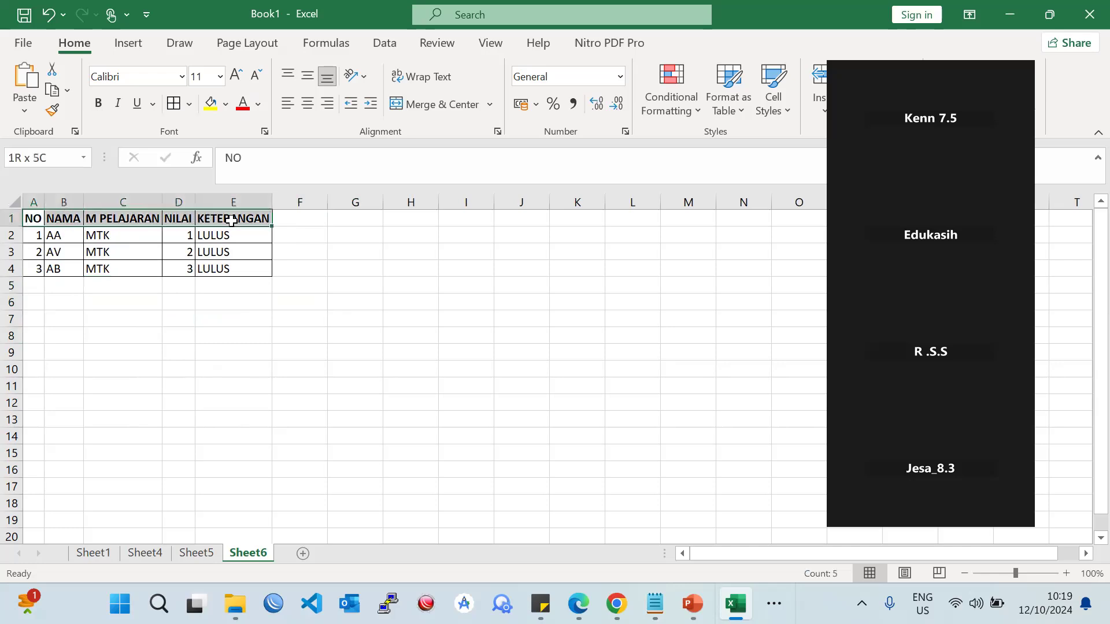
{"action": "left_click", "coordinate": [89, 255]}
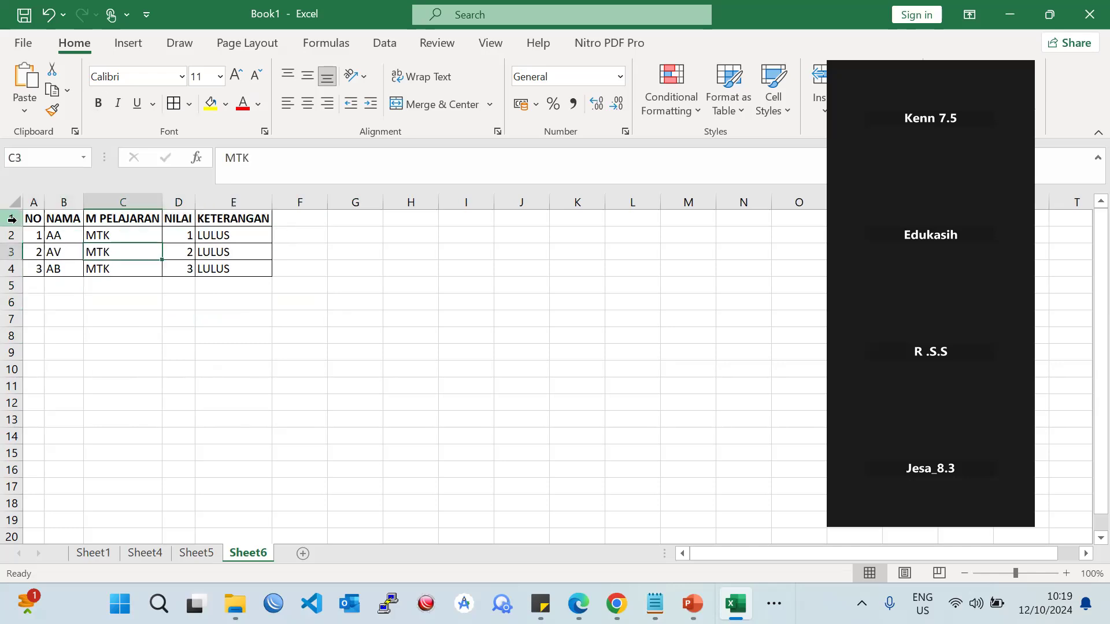
{"action": "right_click", "coordinate": [11, 218]}
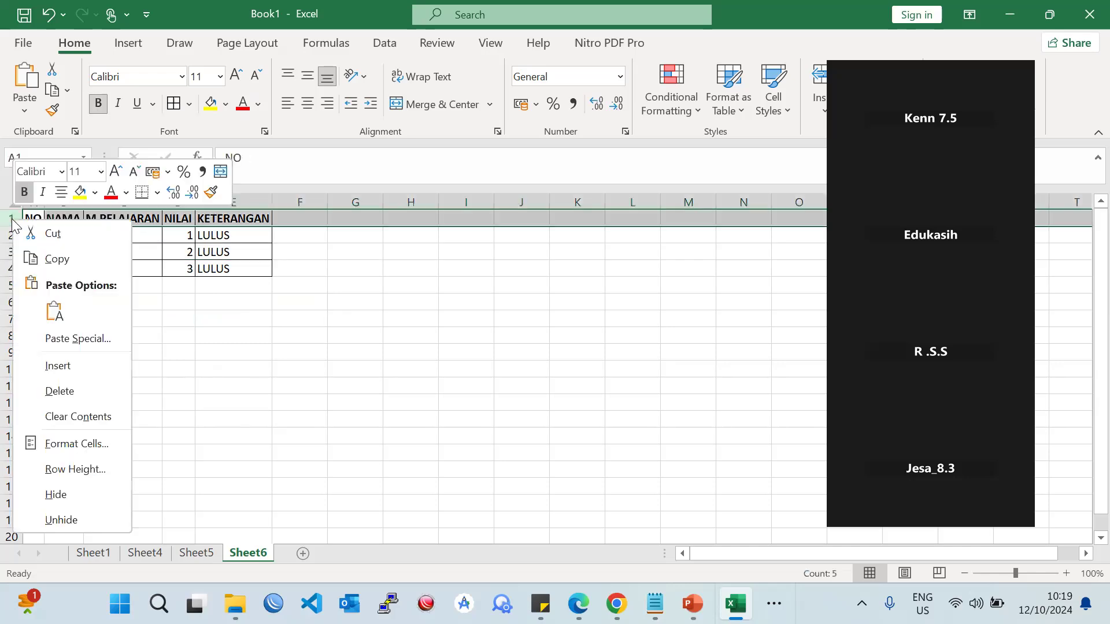
- Insert a row above the table and enter the title 'NILAI SISWA SMP N 20' in A1
{"action": "left_click", "coordinate": [80, 364]}
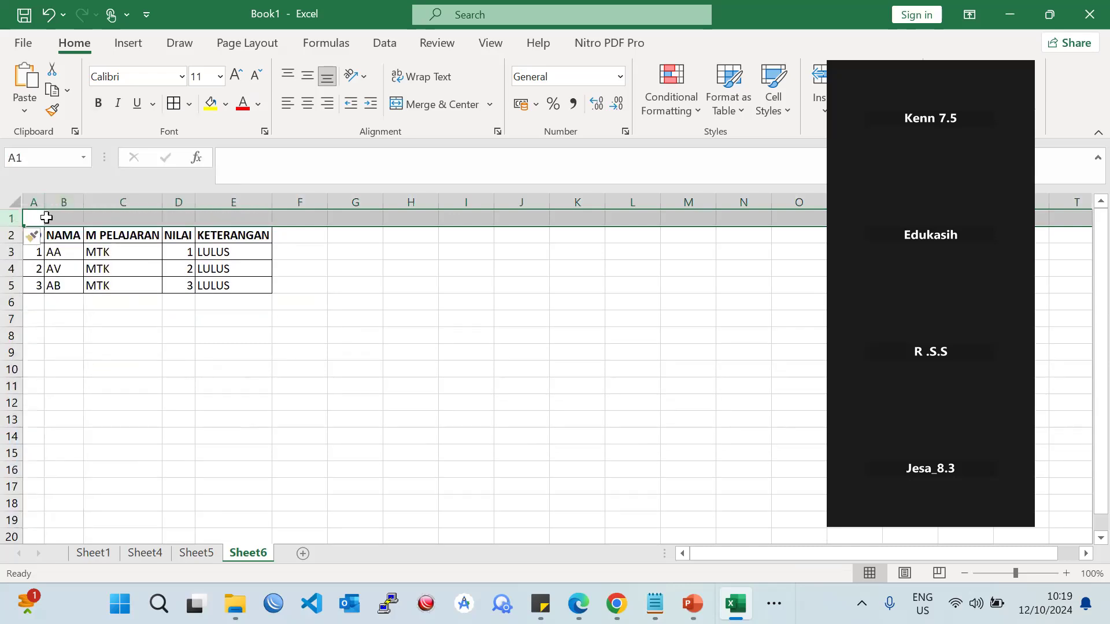
{"action": "left_click", "coordinate": [29, 221]}
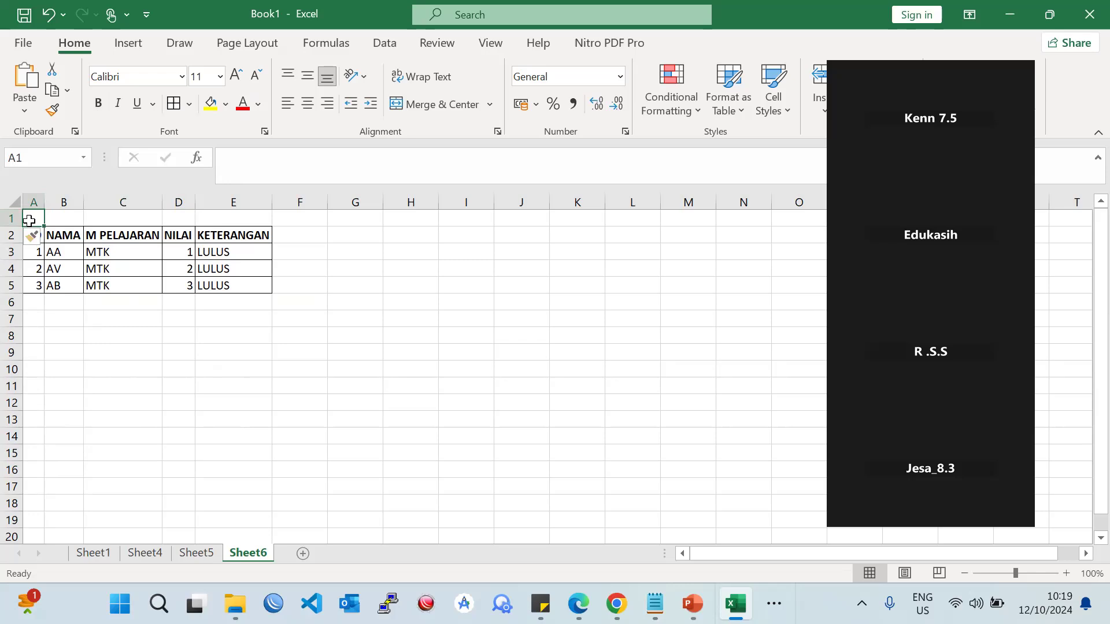
{"action": "type", "text": "ni"}
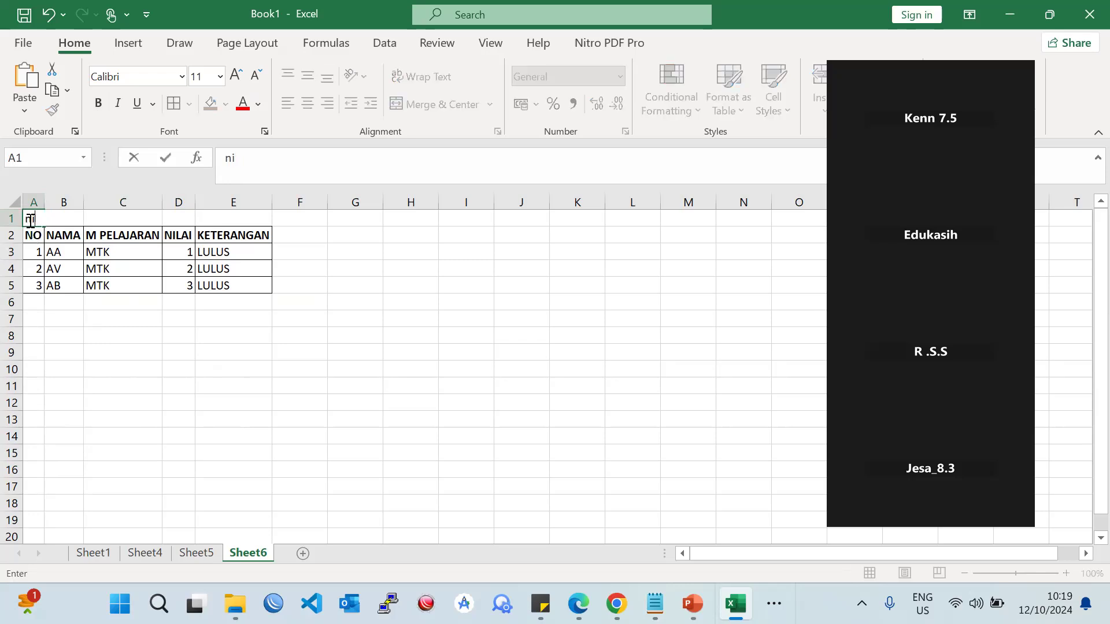
{"action": "type", "text": "LAI SIS"}
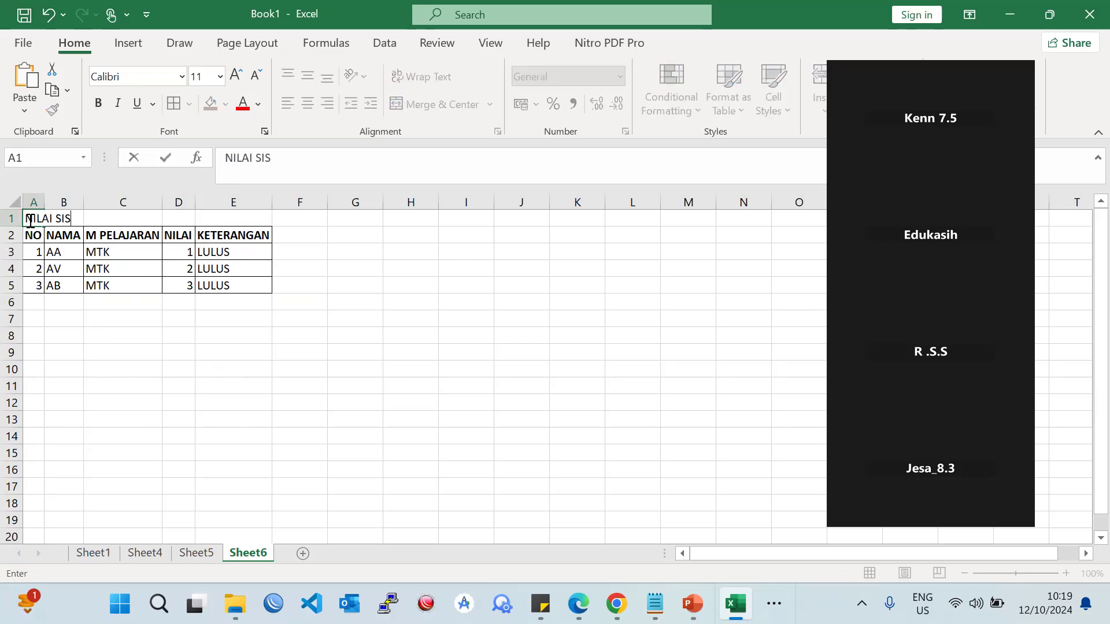
{"action": "type", "text": "WA SMP N 20"}
{"action": "key", "text": "Return"}
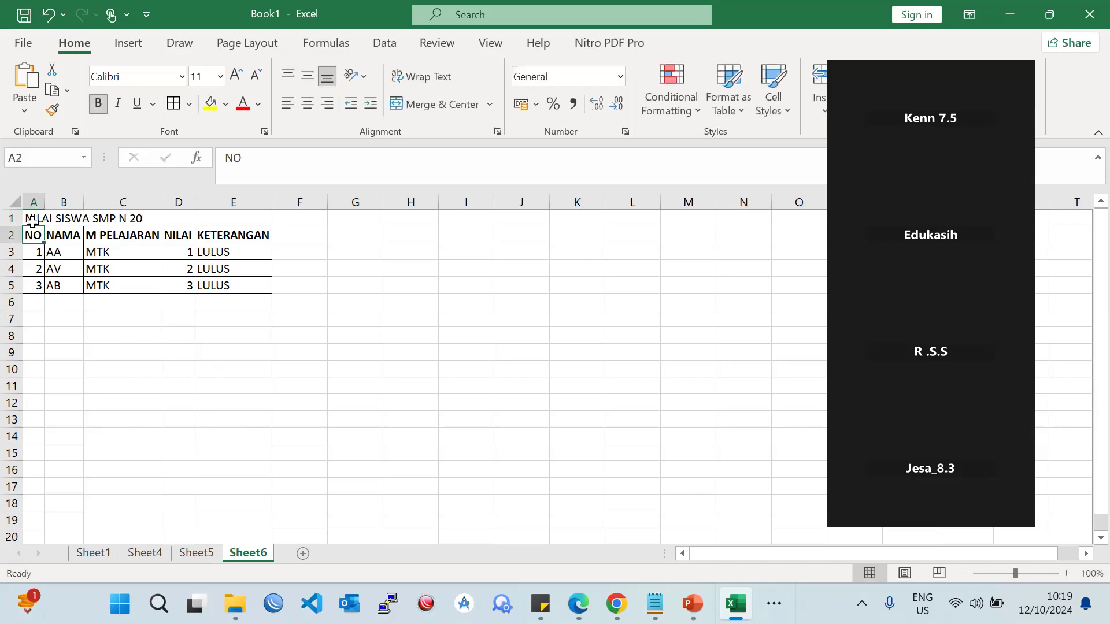
{"action": "left_click", "coordinate": [32, 218]}
{"action": "left_click", "coordinate": [252, 270]}
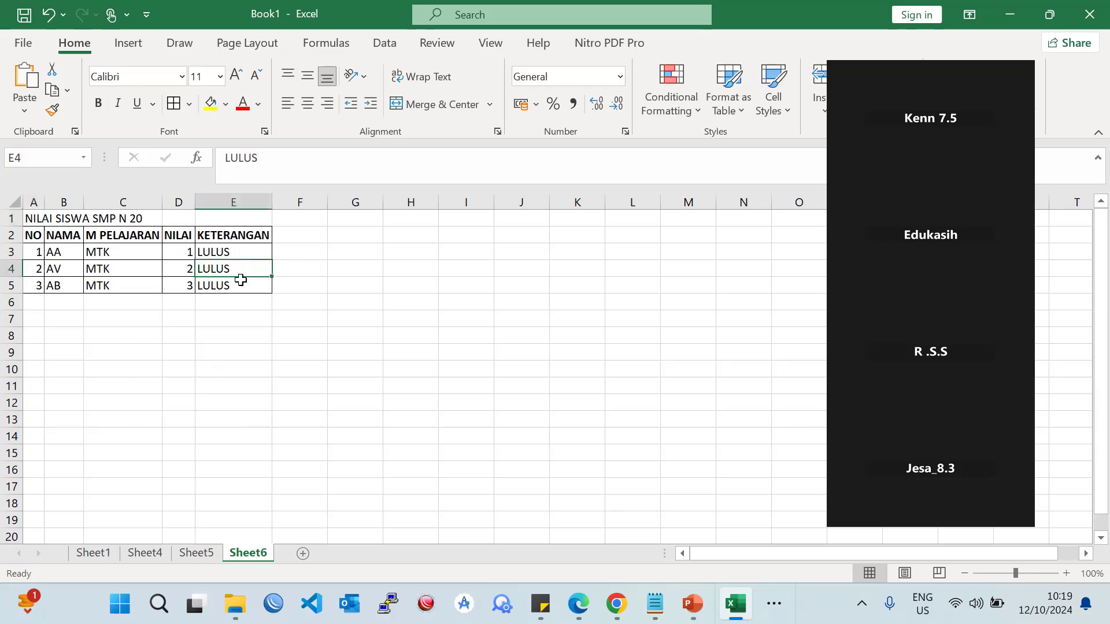
- Bold the title row and merge and centre the title across A1:E1
{"action": "left_click", "coordinate": [18, 217]}
{"action": "left_click", "coordinate": [98, 102]}
{"action": "left_click_drag", "start_coordinate": [114, 362], "coordinate": [114, 353]}
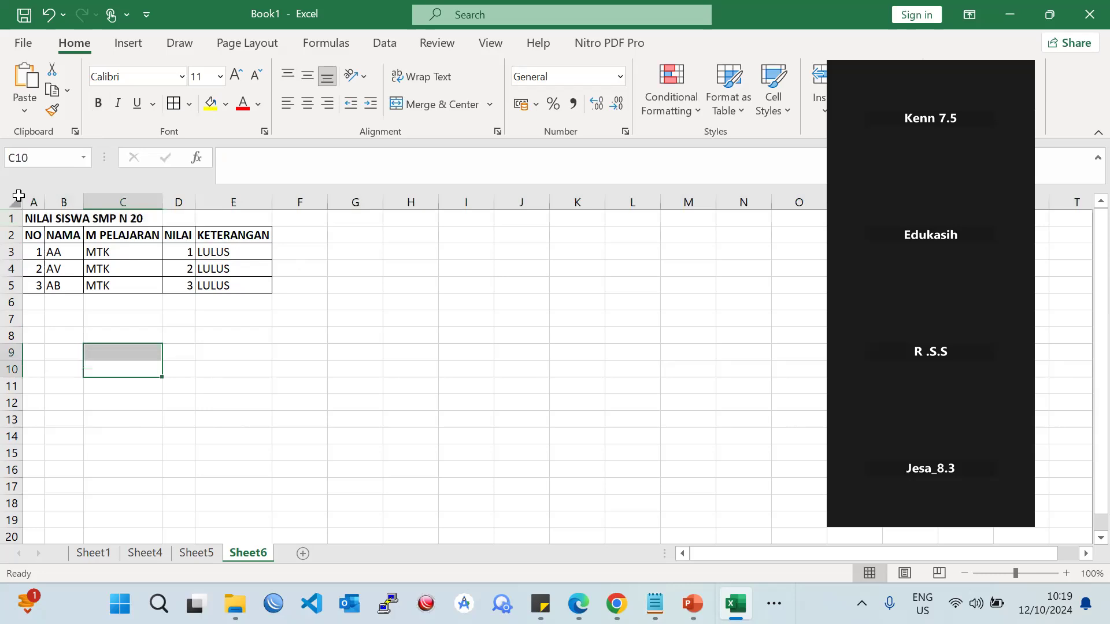
{"action": "left_click_drag", "start_coordinate": [29, 218], "coordinate": [240, 202]}
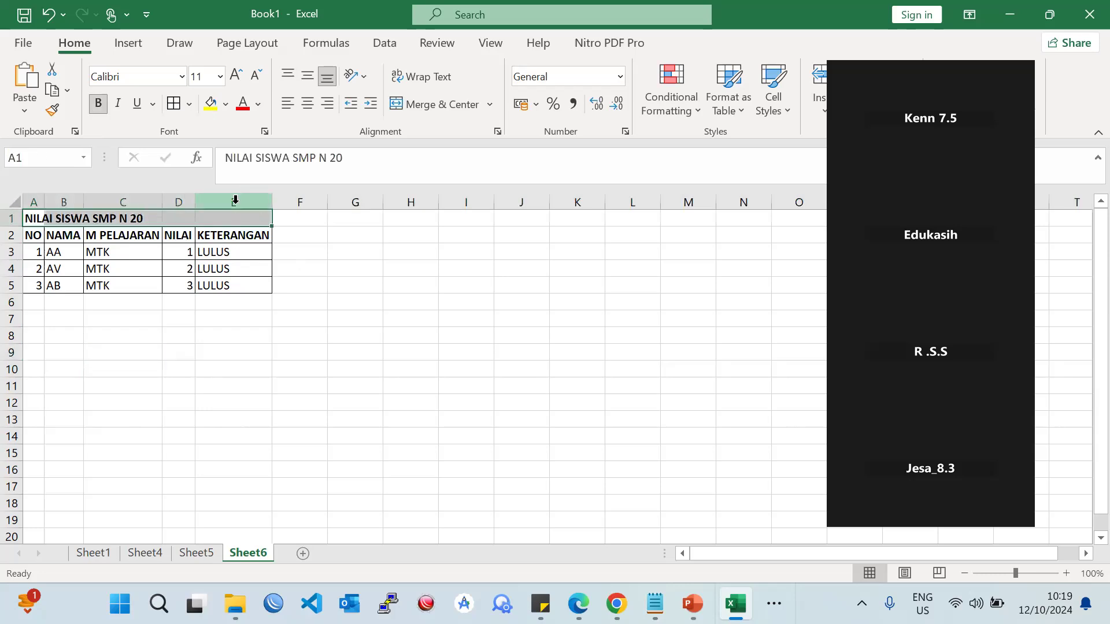
{"action": "left_click", "coordinate": [425, 103]}
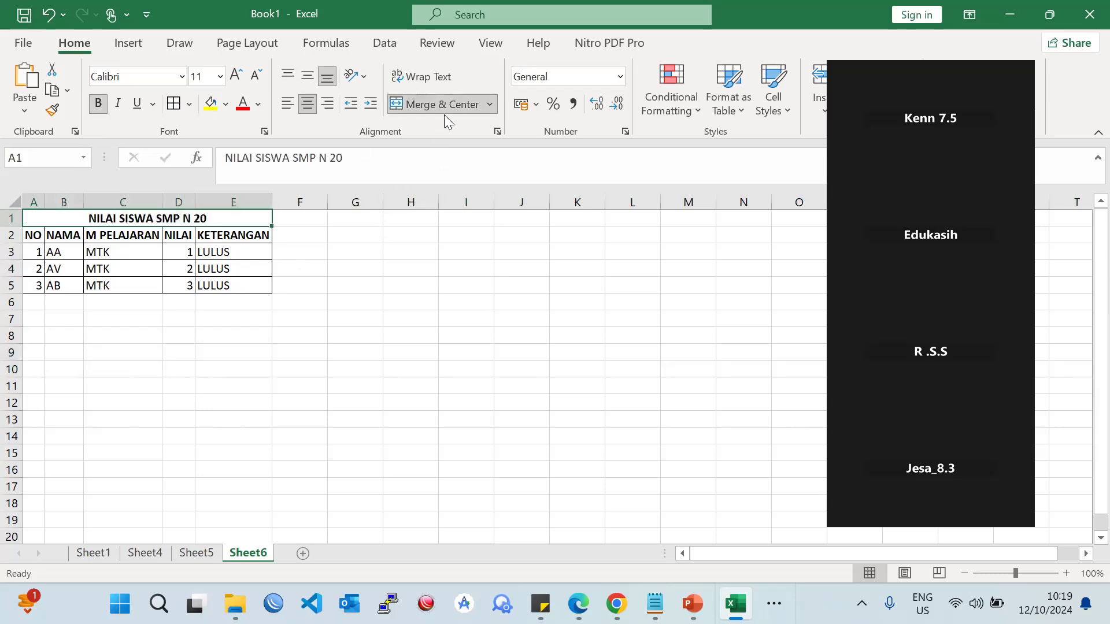
{"action": "left_click", "coordinate": [355, 252]}
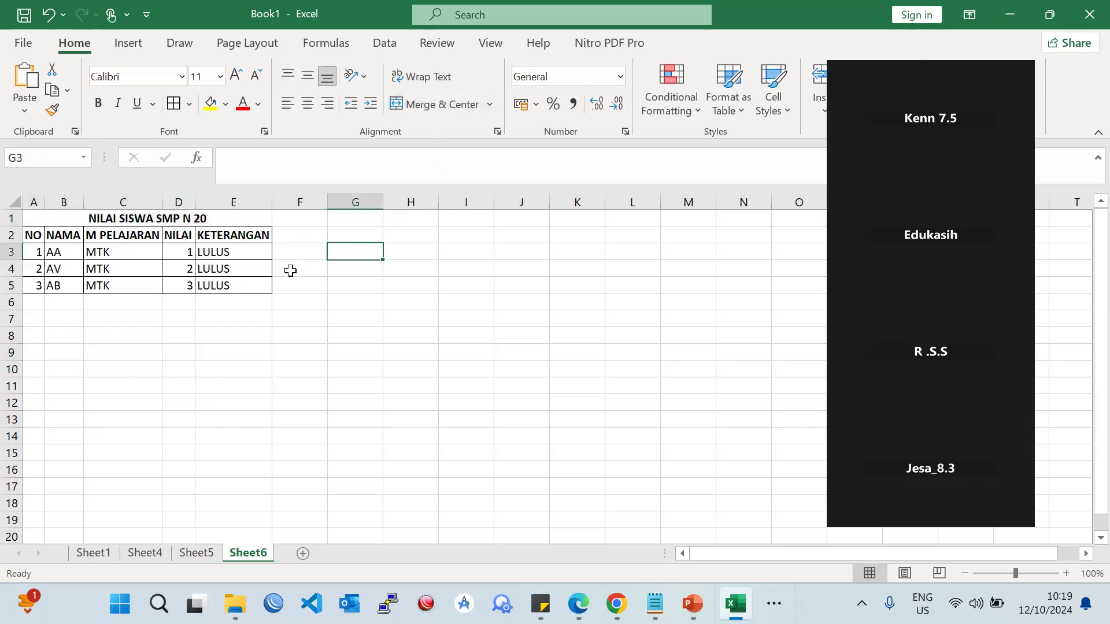
{"action": "right_click", "coordinate": [9, 235]}
- Insert an empty row between the title and the grade table
{"action": "left_click", "coordinate": [66, 376]}
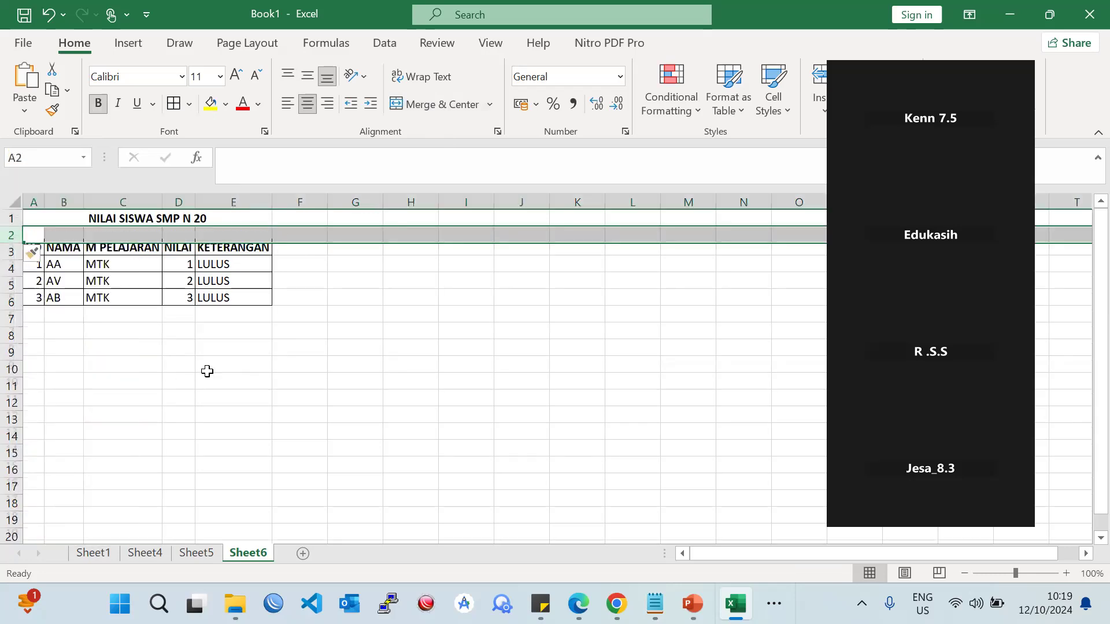
{"action": "left_click", "coordinate": [254, 341]}
{"action": "left_click", "coordinate": [142, 319]}
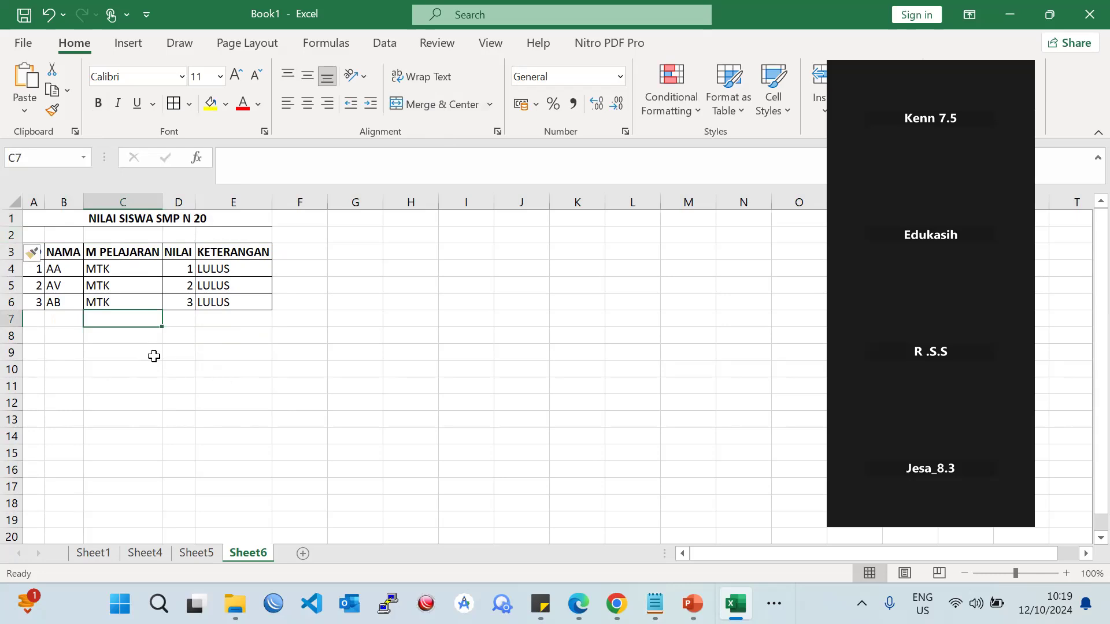
{"action": "left_click", "coordinate": [82, 267]}
{"action": "left_click", "coordinate": [118, 285]}
{"action": "left_click", "coordinate": [334, 355]}
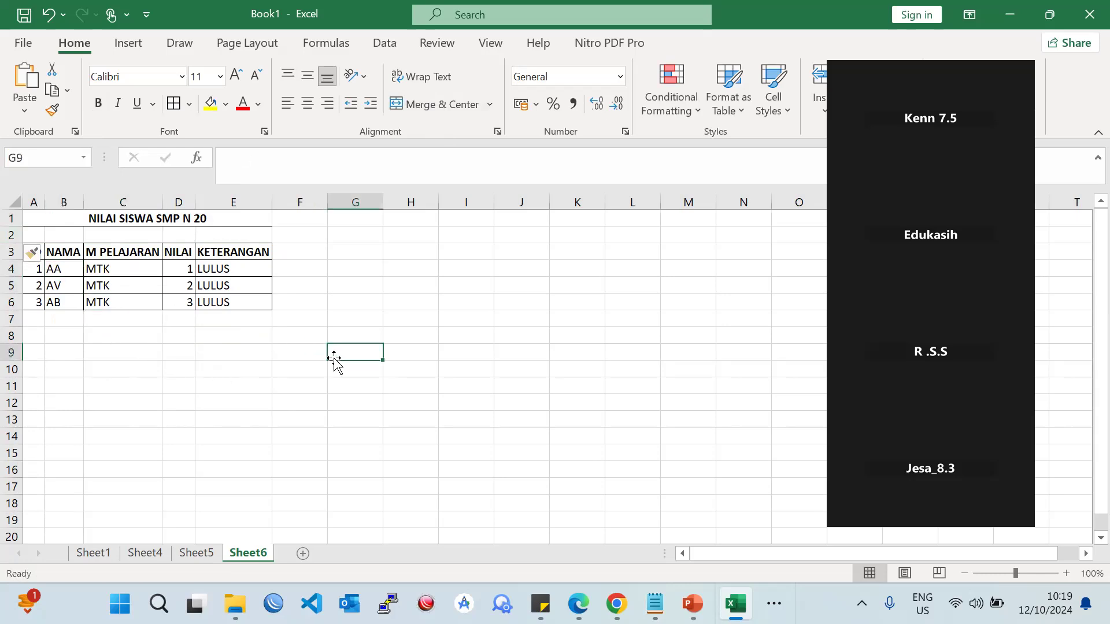
{"action": "left_click", "coordinate": [123, 285]}
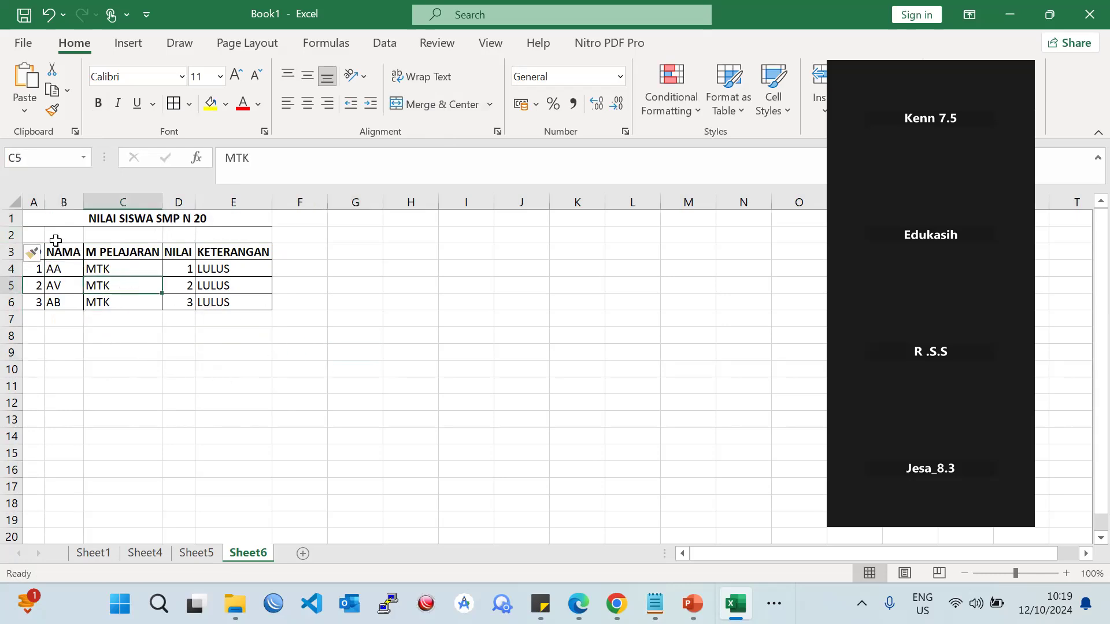
{"action": "left_click", "coordinate": [11, 235]}
- Set the title row's border to None, then select the header row A3:E3
{"action": "left_click", "coordinate": [11, 218]}
{"action": "right_click", "coordinate": [78, 222]}
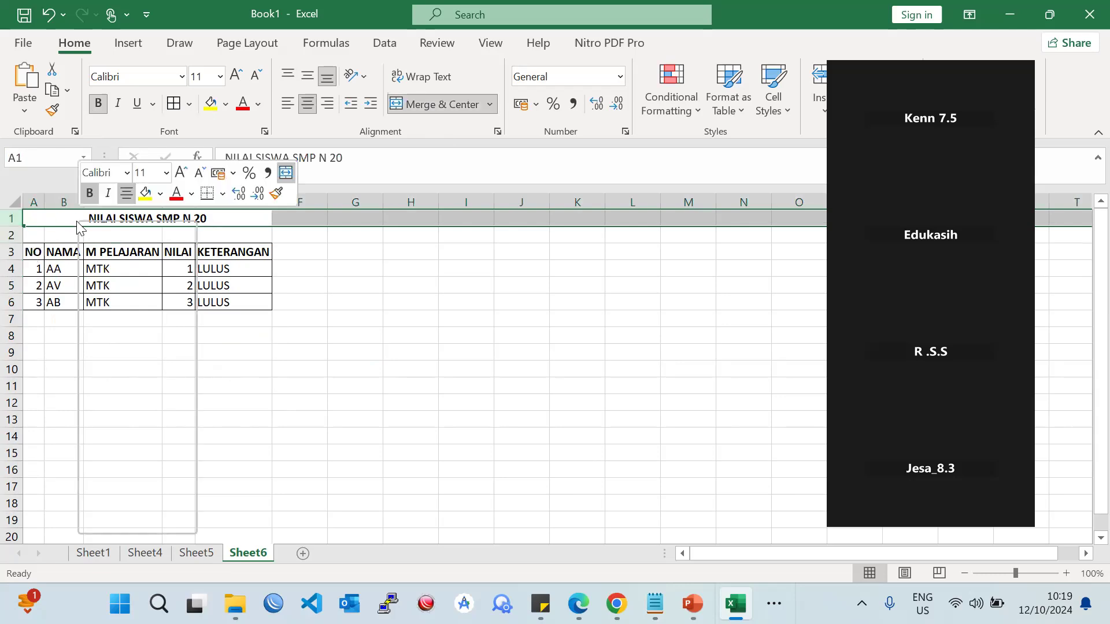
{"action": "left_click", "coordinate": [104, 445]}
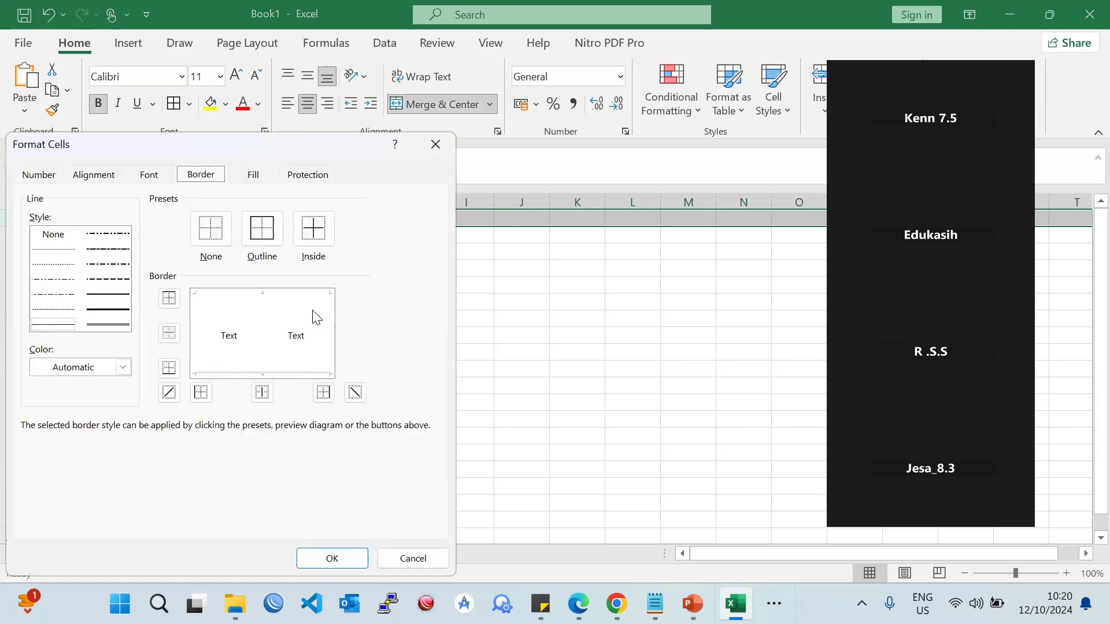
{"action": "left_click", "coordinate": [213, 243]}
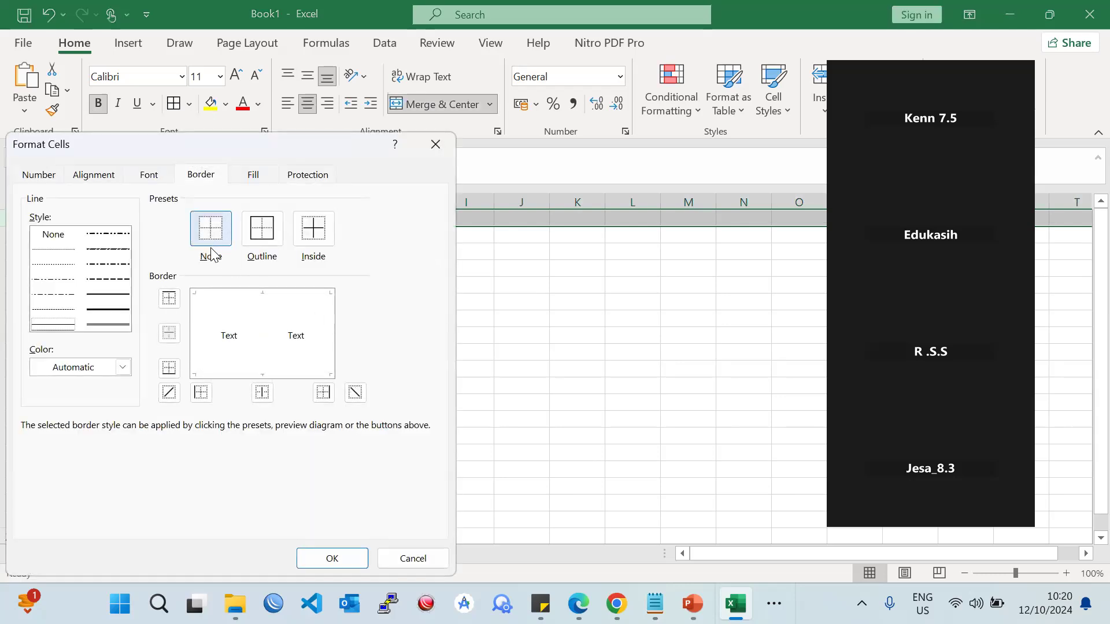
{"action": "left_click", "coordinate": [345, 562]}
{"action": "left_click", "coordinate": [385, 255]}
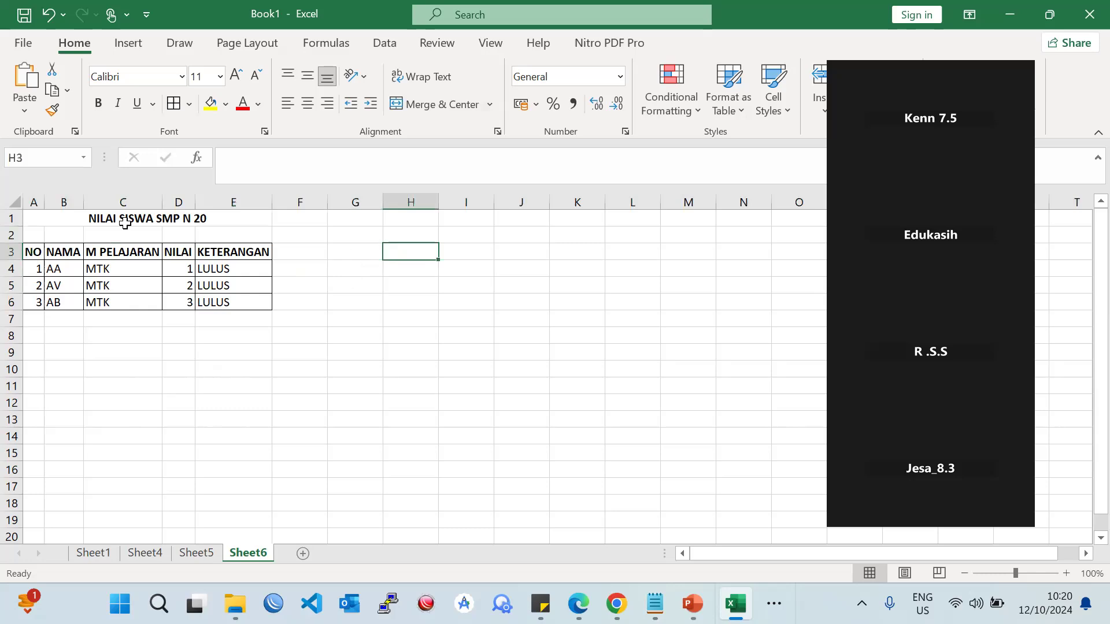
{"action": "left_click", "coordinate": [219, 253]}
{"action": "left_click", "coordinate": [160, 337]}
{"action": "left_click_drag", "start_coordinate": [44, 255], "coordinate": [234, 255]}
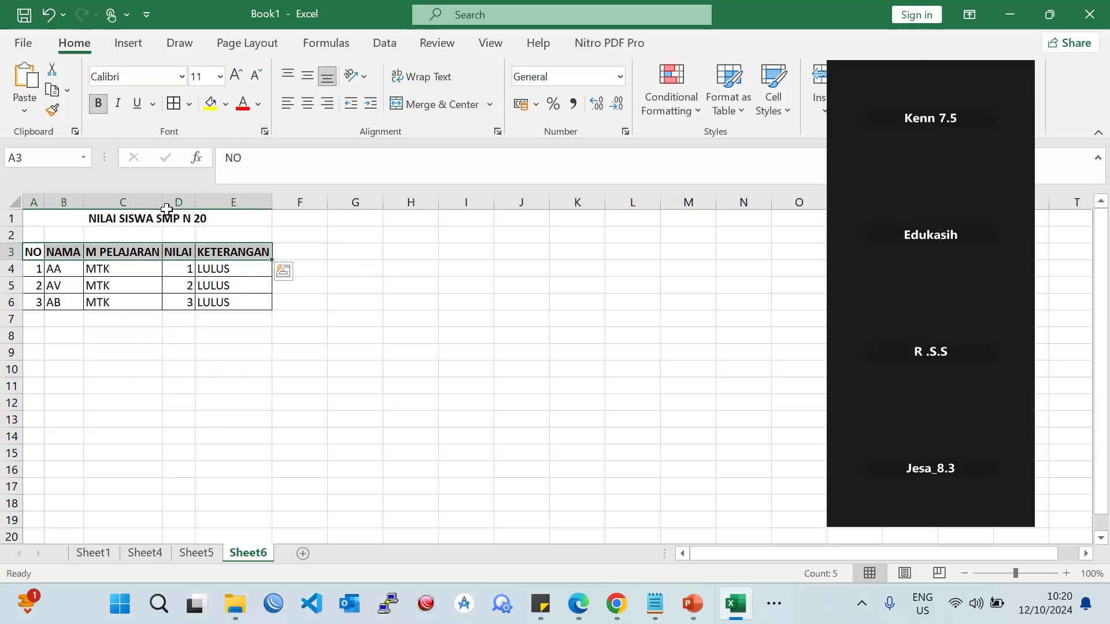
- Fill the header row NO to KETERANGAN with the light blue swatch
{"action": "left_click", "coordinate": [225, 108]}
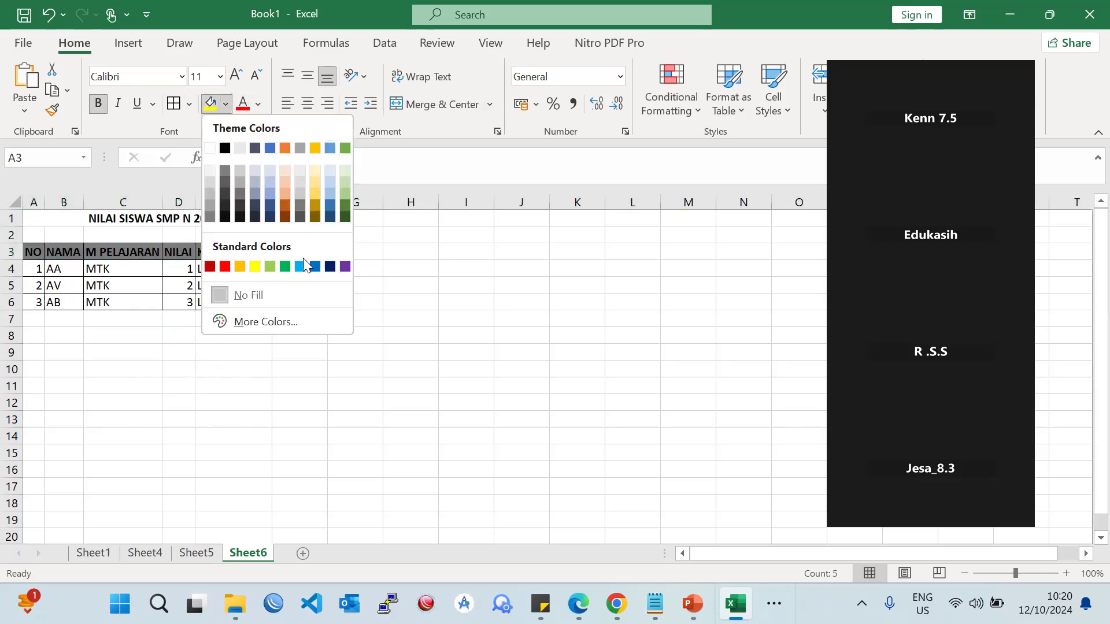
{"action": "left_click", "coordinate": [330, 180]}
{"action": "left_click", "coordinate": [315, 294]}
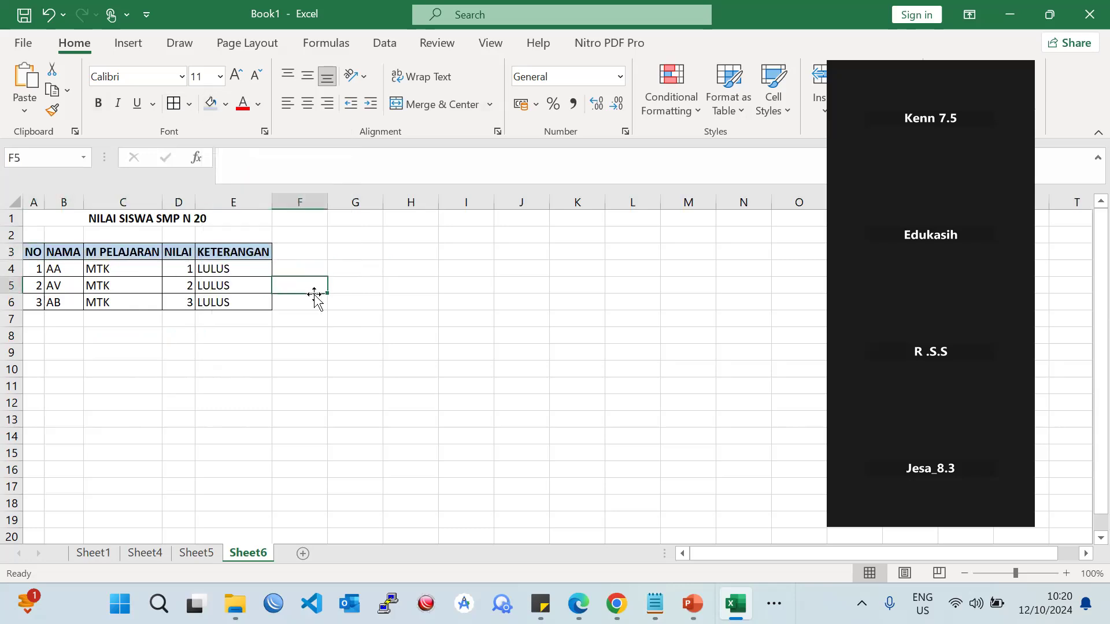
{"action": "left_click", "coordinate": [210, 336]}
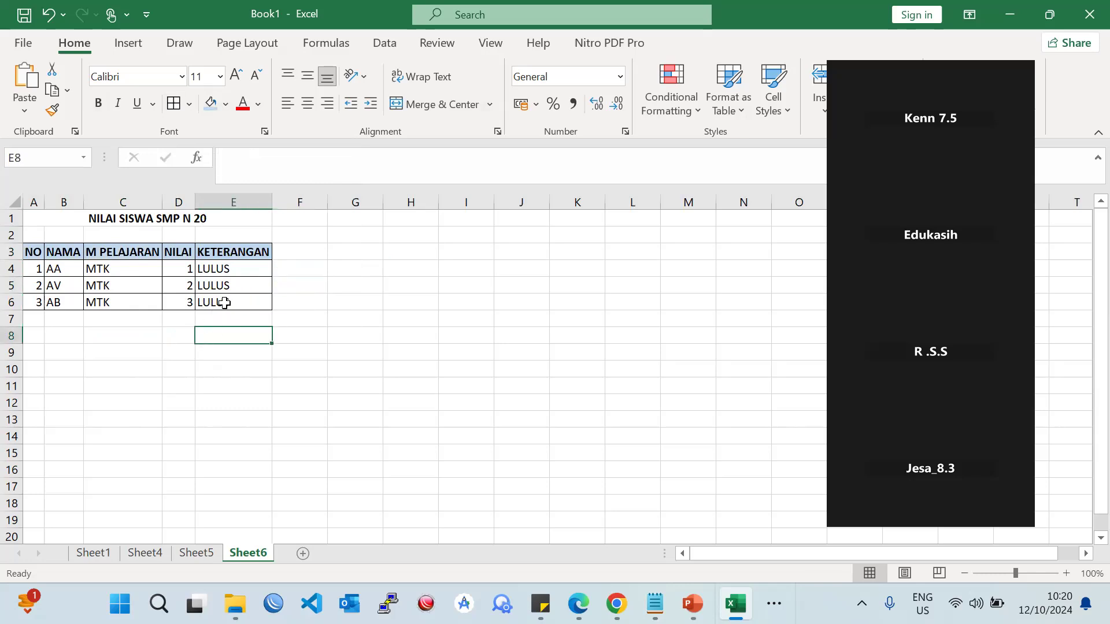
{"action": "left_click", "coordinate": [50, 253]}
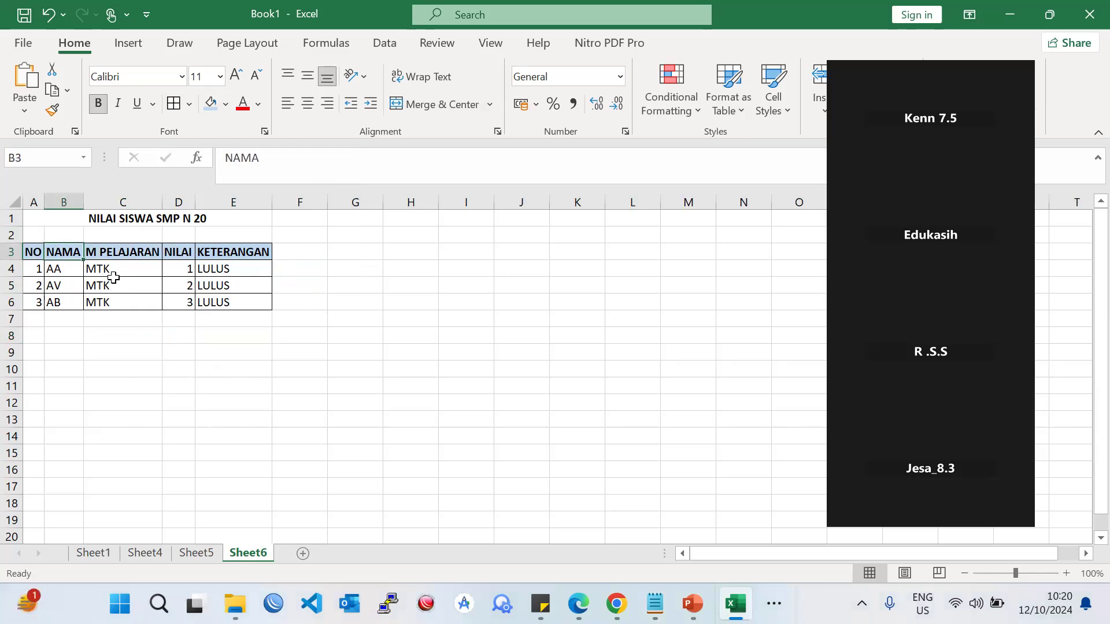
{"action": "left_click", "coordinate": [189, 281]}
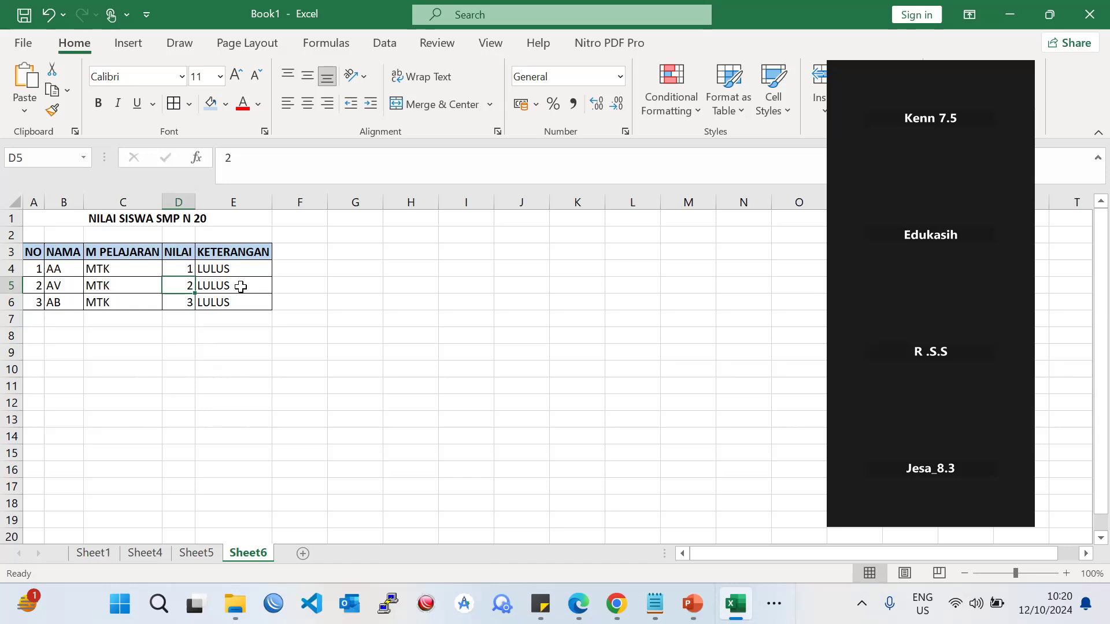
{"action": "left_click", "coordinate": [297, 318]}
- Middle-align and centre the LULUS cells E4:E6
{"action": "left_click_drag", "start_coordinate": [35, 271], "coordinate": [239, 305]}
{"action": "left_click", "coordinate": [230, 302]}
{"action": "left_click", "coordinate": [255, 298]}
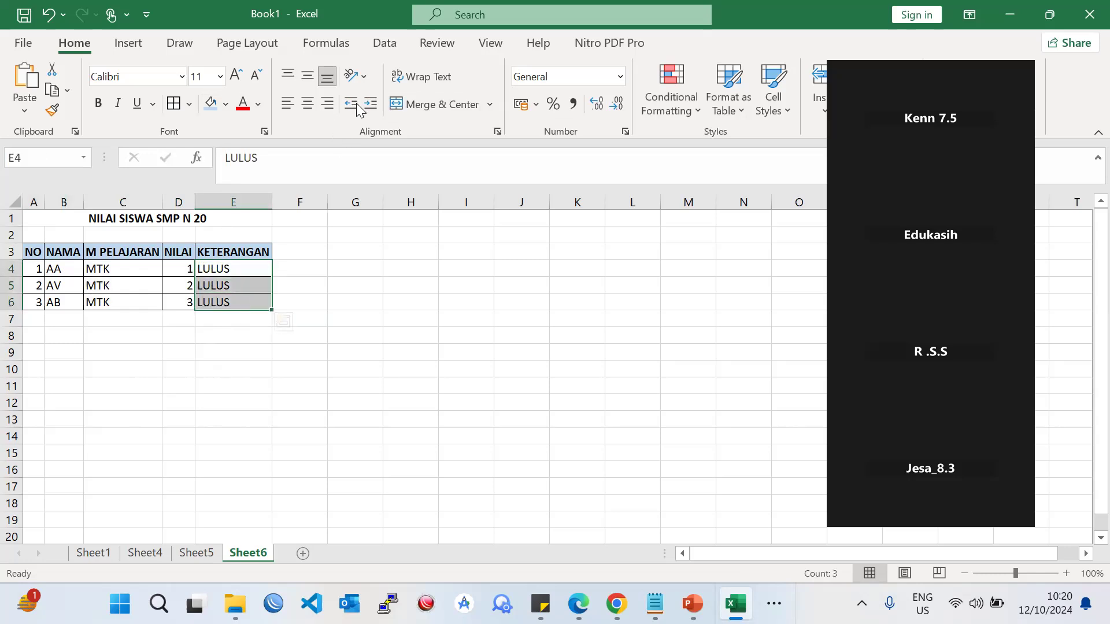
{"action": "left_click", "coordinate": [302, 83]}
{"action": "left_click", "coordinate": [307, 103]}
{"action": "left_click", "coordinate": [353, 318]}
- Centre the names, subjects, scores and remarks in data cells B4:E6
{"action": "left_click_drag", "start_coordinate": [180, 269], "coordinate": [182, 302]}
{"action": "left_click", "coordinate": [99, 268]}
{"action": "left_click_drag", "start_coordinate": [52, 268], "coordinate": [263, 303]}
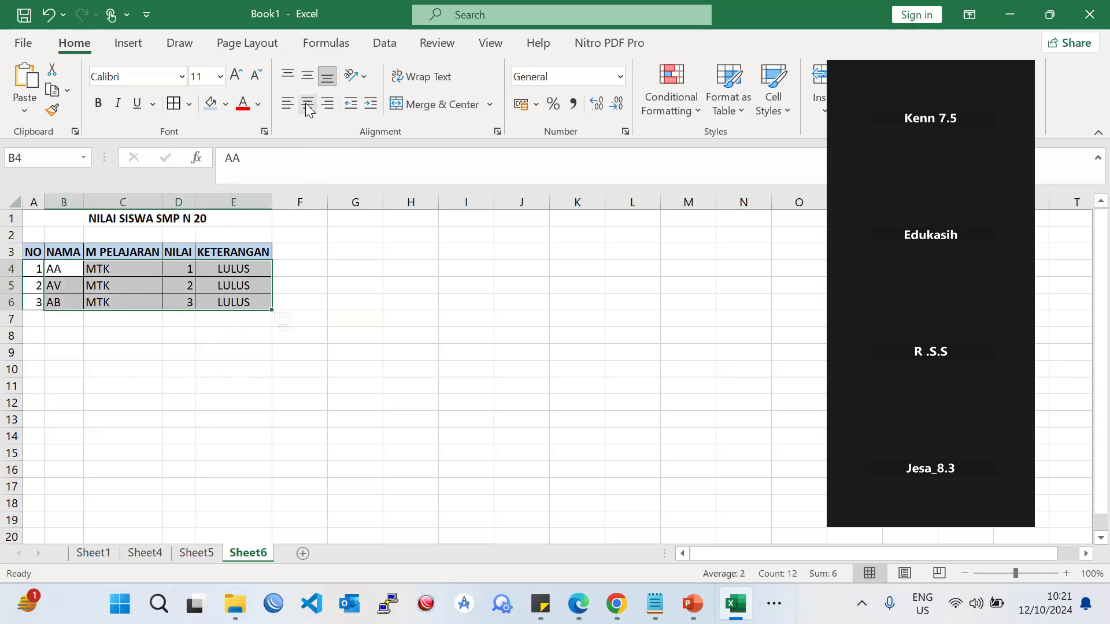
{"action": "left_click_drag", "start_coordinate": [63, 272], "coordinate": [230, 305]}
{"action": "left_click", "coordinate": [307, 110]}
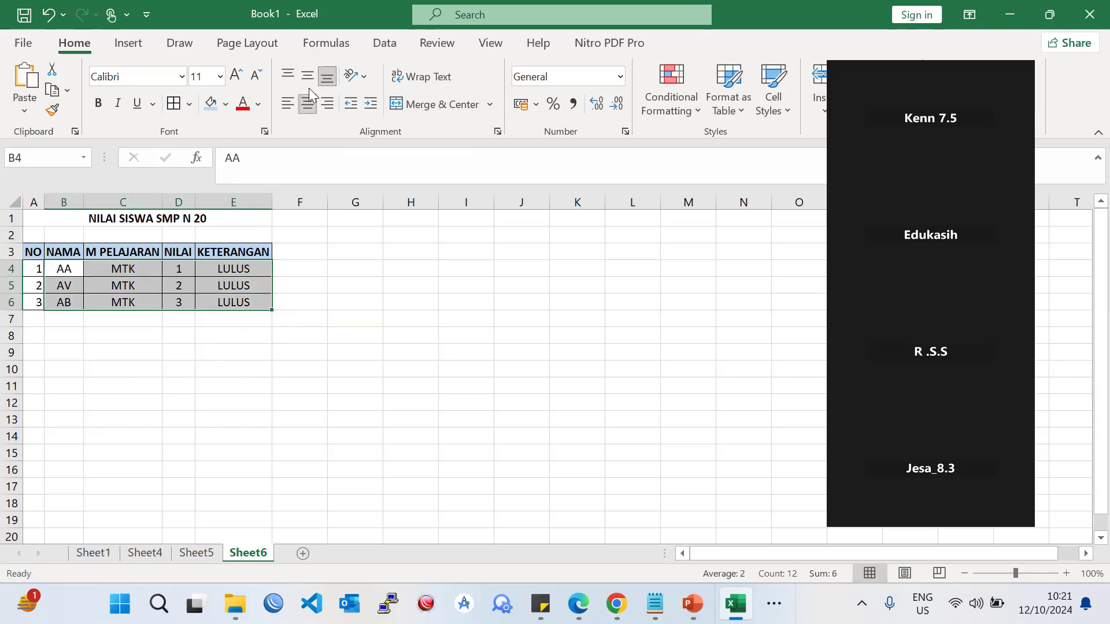
{"action": "left_click", "coordinate": [178, 356]}
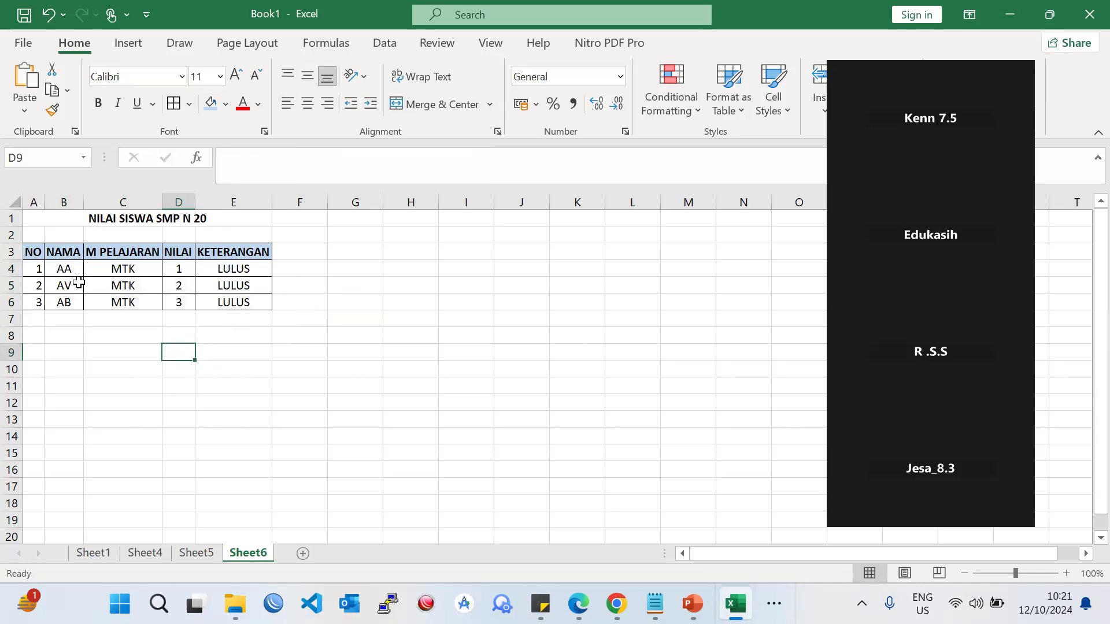
{"action": "left_click_drag", "start_coordinate": [34, 252], "coordinate": [256, 293]}
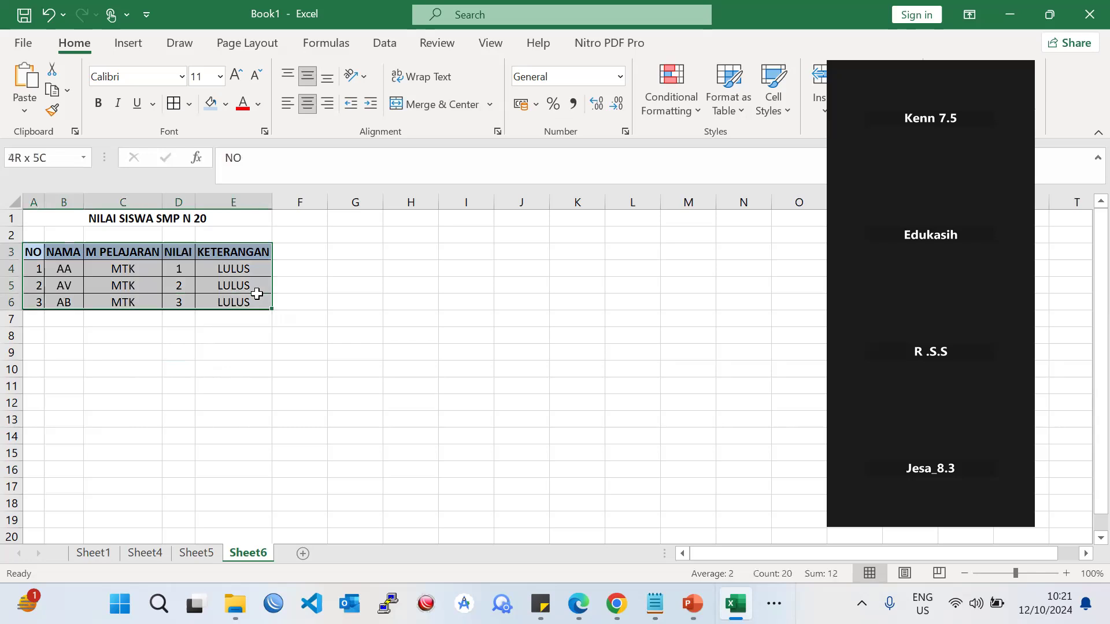
{"action": "left_click", "coordinate": [317, 285]}
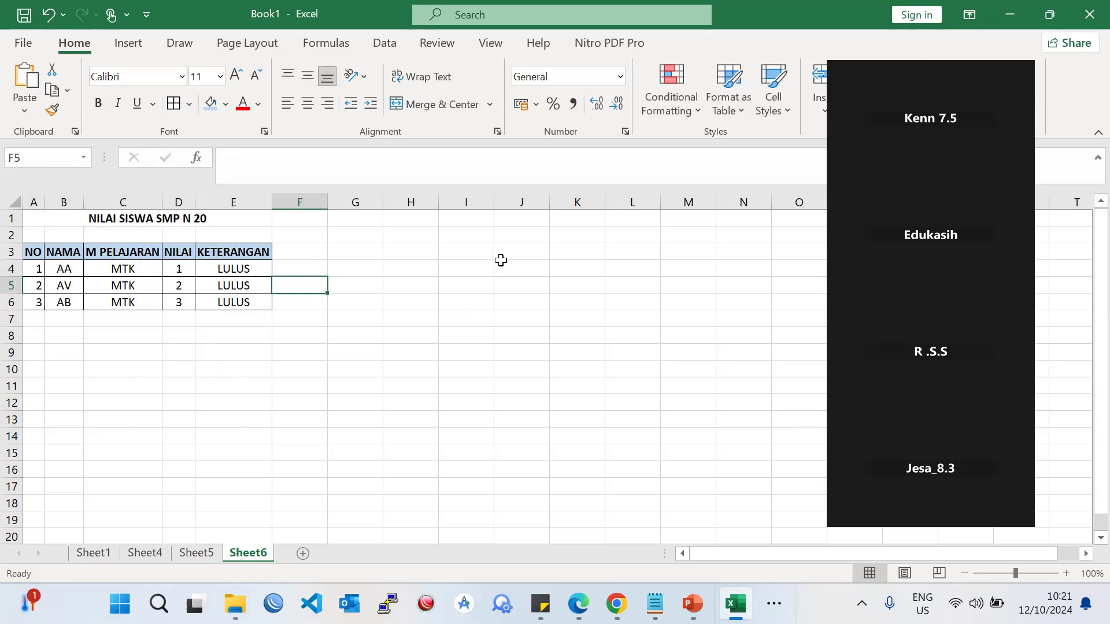
{"action": "left_click", "coordinate": [207, 266]}
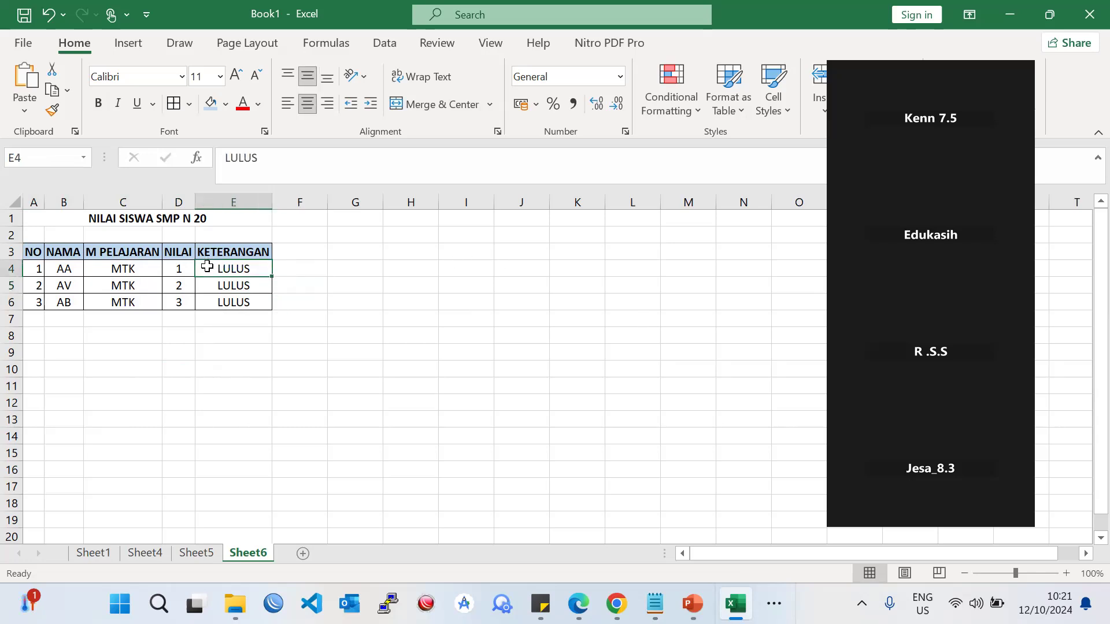
{"action": "left_click", "coordinate": [23, 43]}
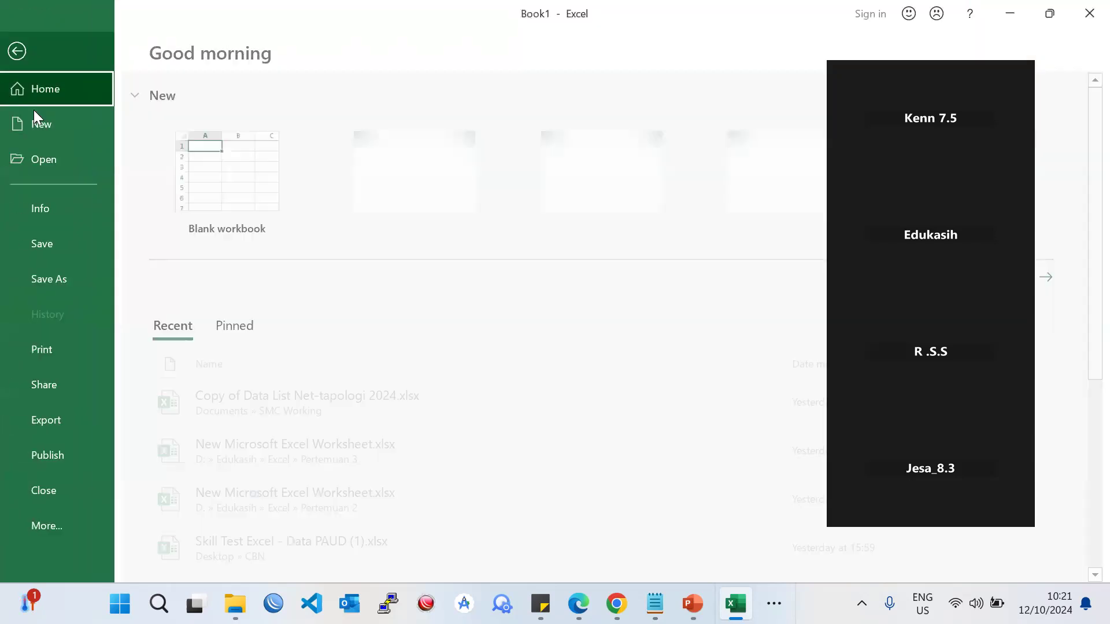
- Open Excel Options and browse the Proofing, General, Quick Access Toolbar, Ribbon and Accessibility pages
{"action": "left_click", "coordinate": [60, 520]}
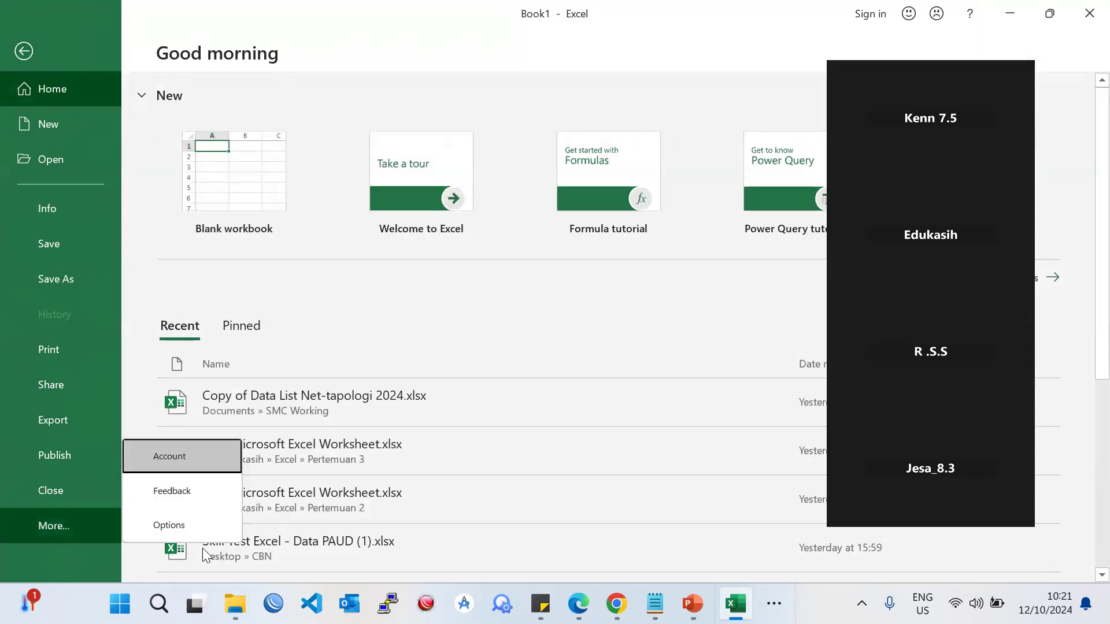
{"action": "left_click", "coordinate": [202, 523]}
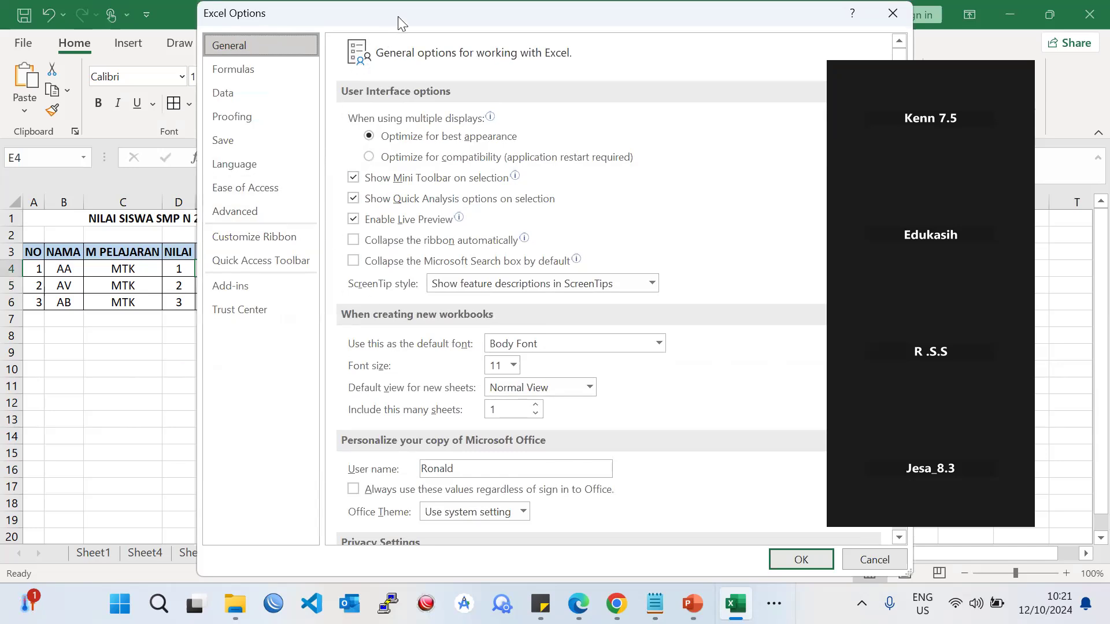
{"action": "left_click_drag", "start_coordinate": [398, 16], "coordinate": [273, 16]}
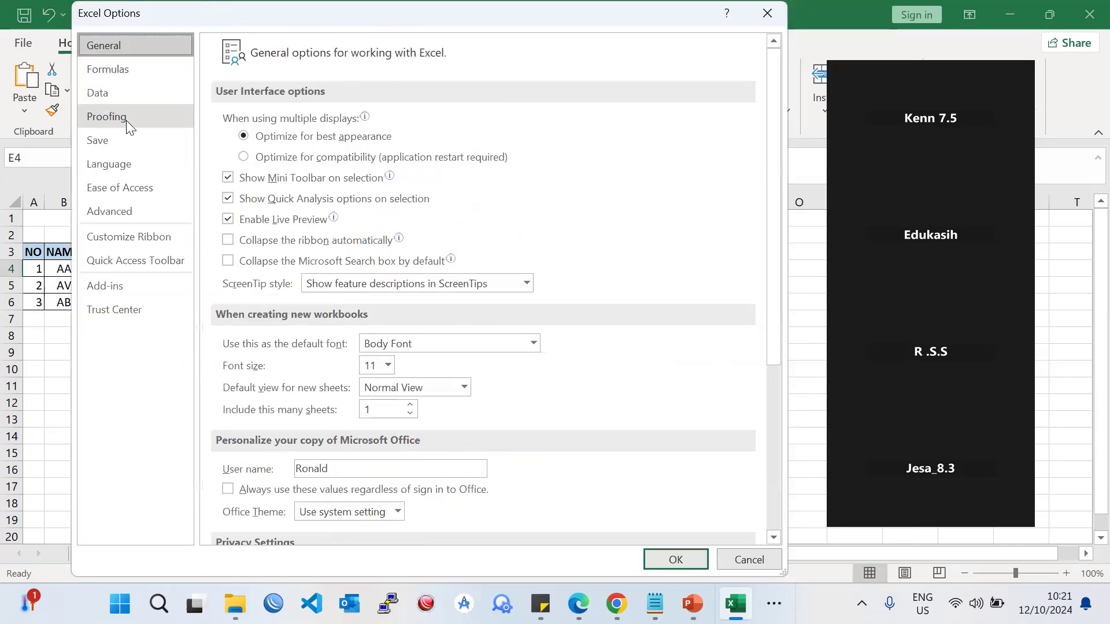
{"action": "left_click", "coordinate": [126, 121]}
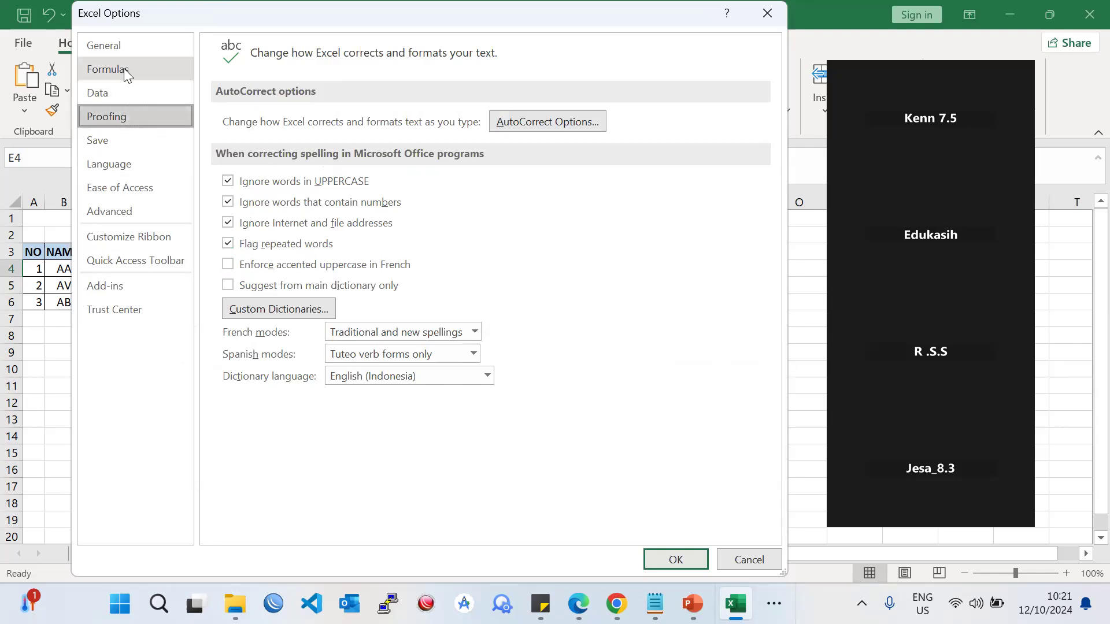
{"action": "left_click", "coordinate": [127, 48]}
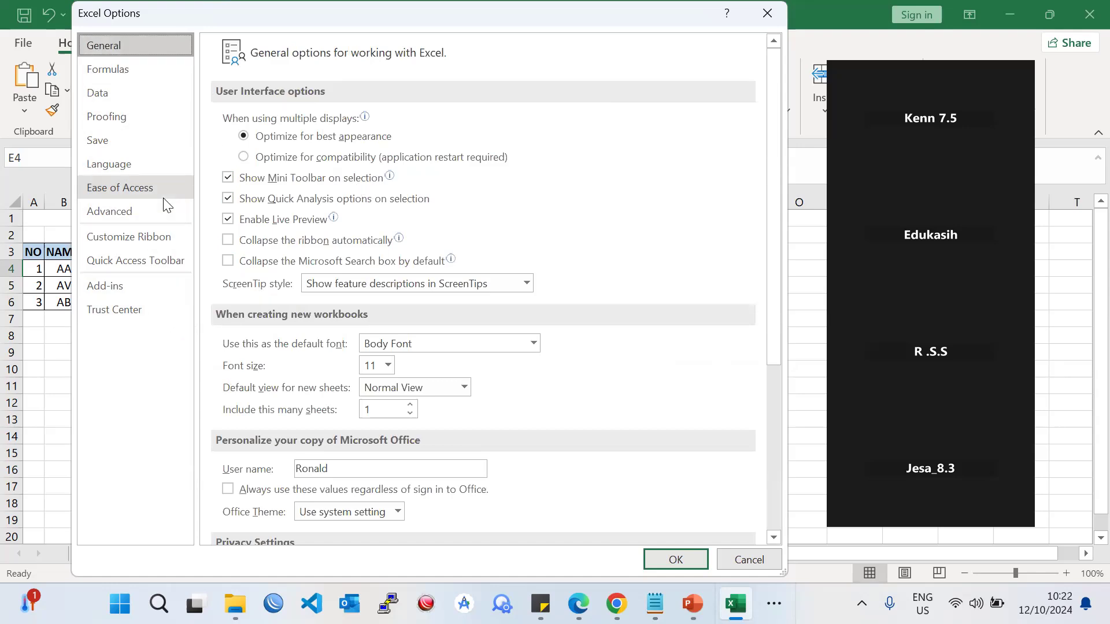
{"action": "left_click", "coordinate": [145, 122]}
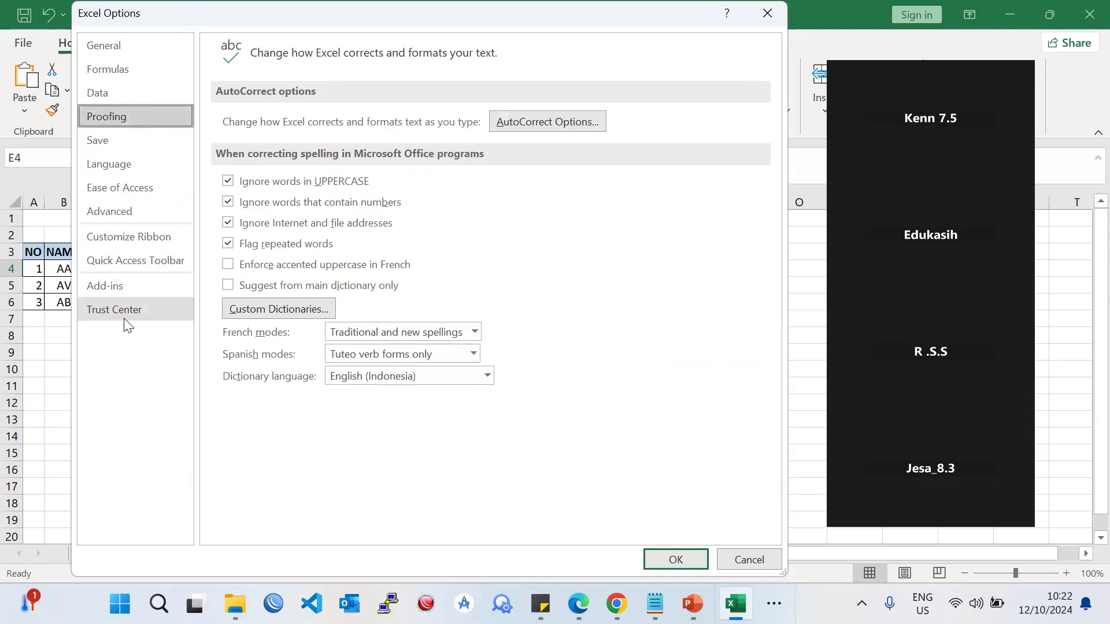
{"action": "left_click", "coordinate": [132, 264]}
{"action": "left_click", "coordinate": [133, 241]}
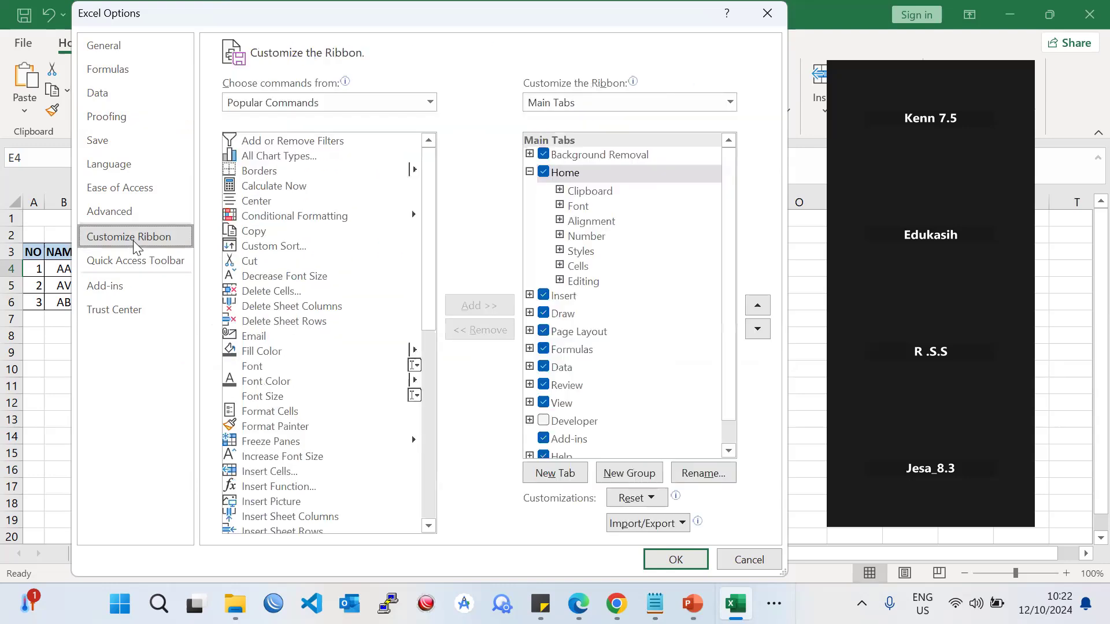
{"action": "left_click", "coordinate": [134, 188]}
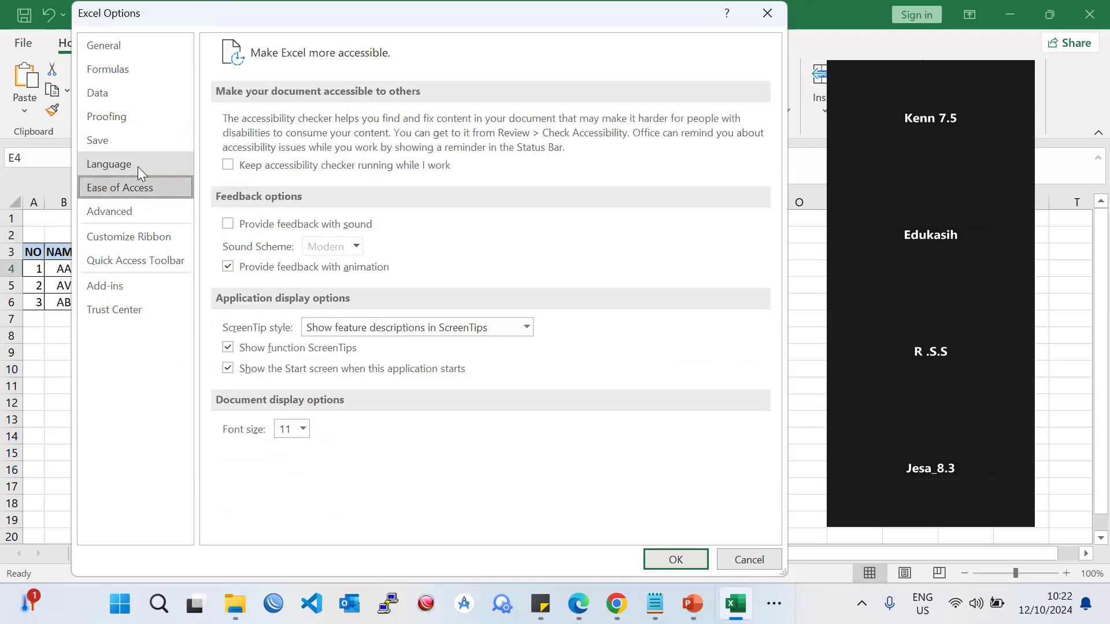
{"action": "left_click", "coordinate": [128, 113]}
- Review the Data and Formulas pages, then close Excel Options without applying changes
{"action": "left_click", "coordinate": [131, 93]}
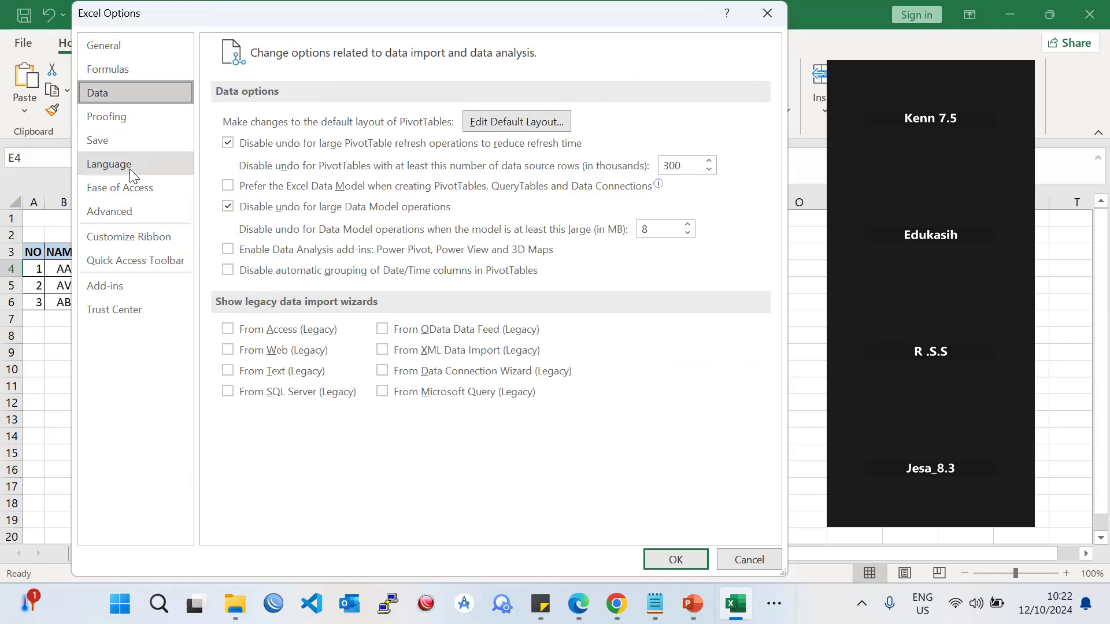
{"action": "left_click", "coordinate": [132, 70]}
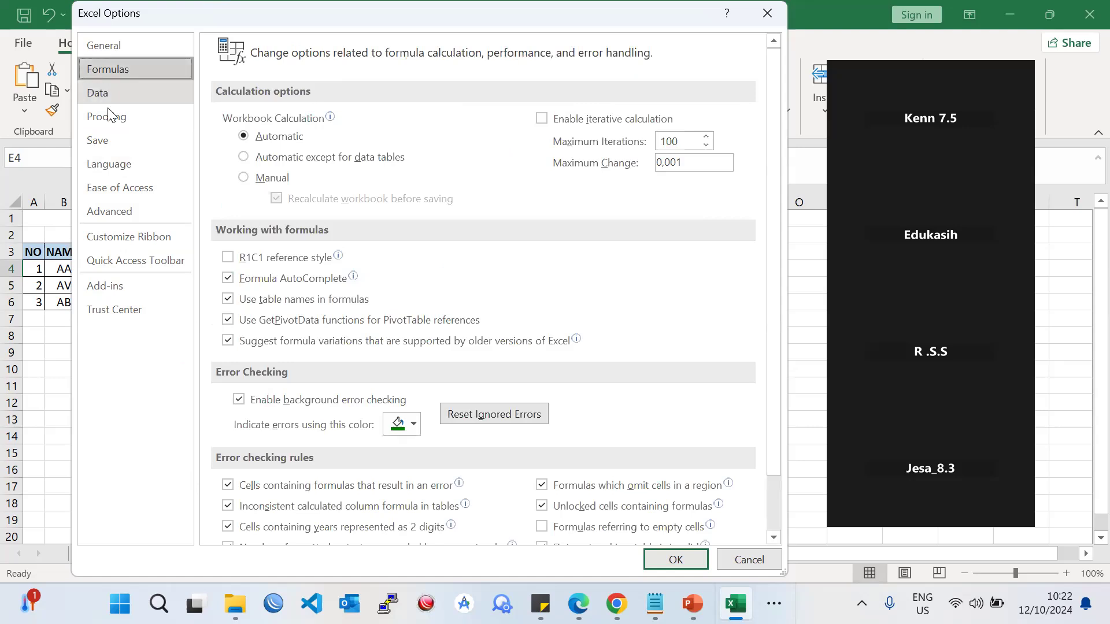
{"action": "left_click", "coordinate": [115, 45]}
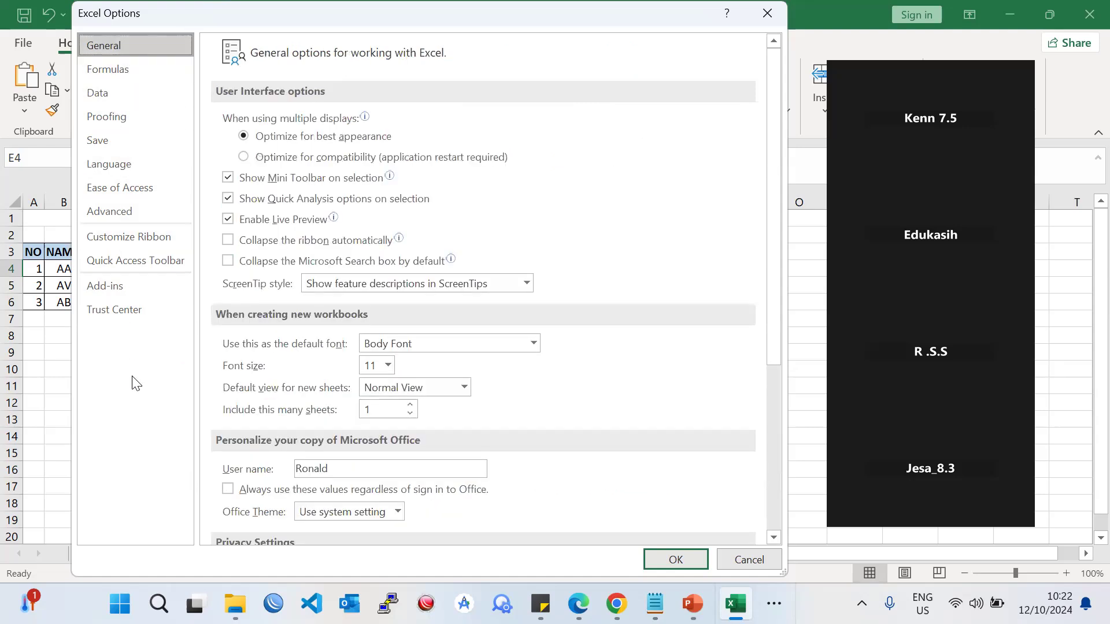
{"action": "scroll", "coordinate": [460, 220], "scroll_direction": "down", "scroll_amount": 5}
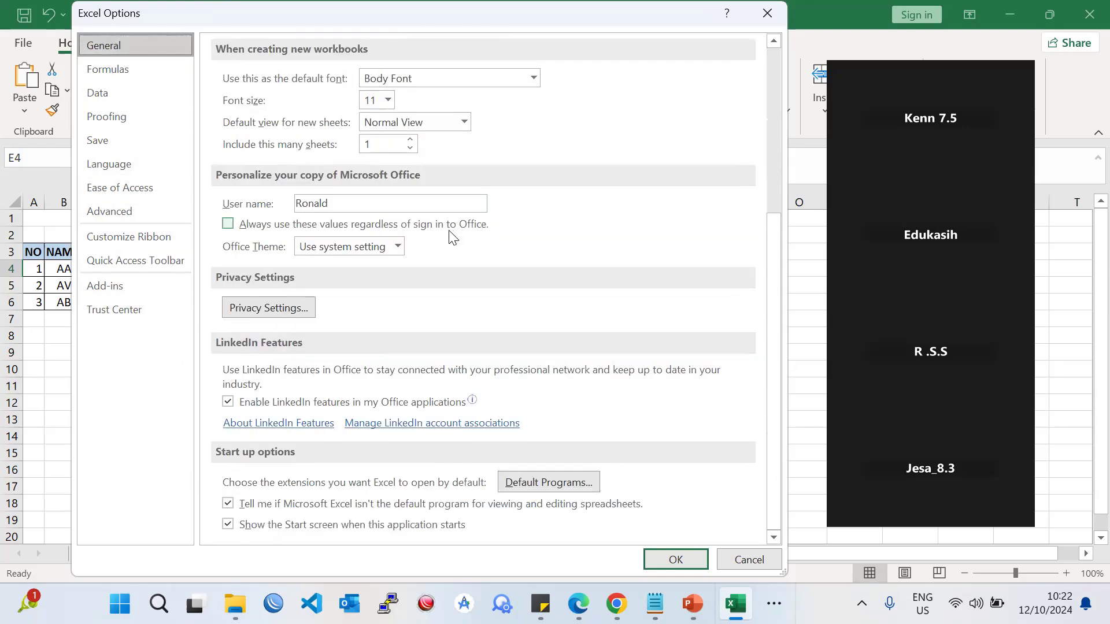
{"action": "scroll", "coordinate": [438, 240], "scroll_direction": "up", "scroll_amount": 3}
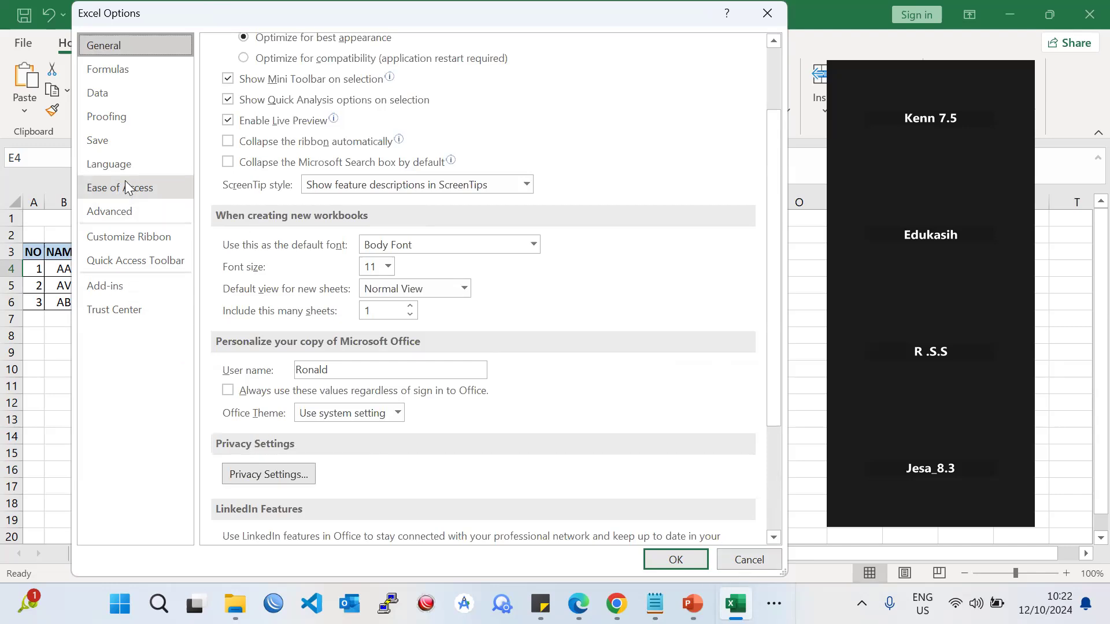
{"action": "left_click", "coordinate": [148, 70]}
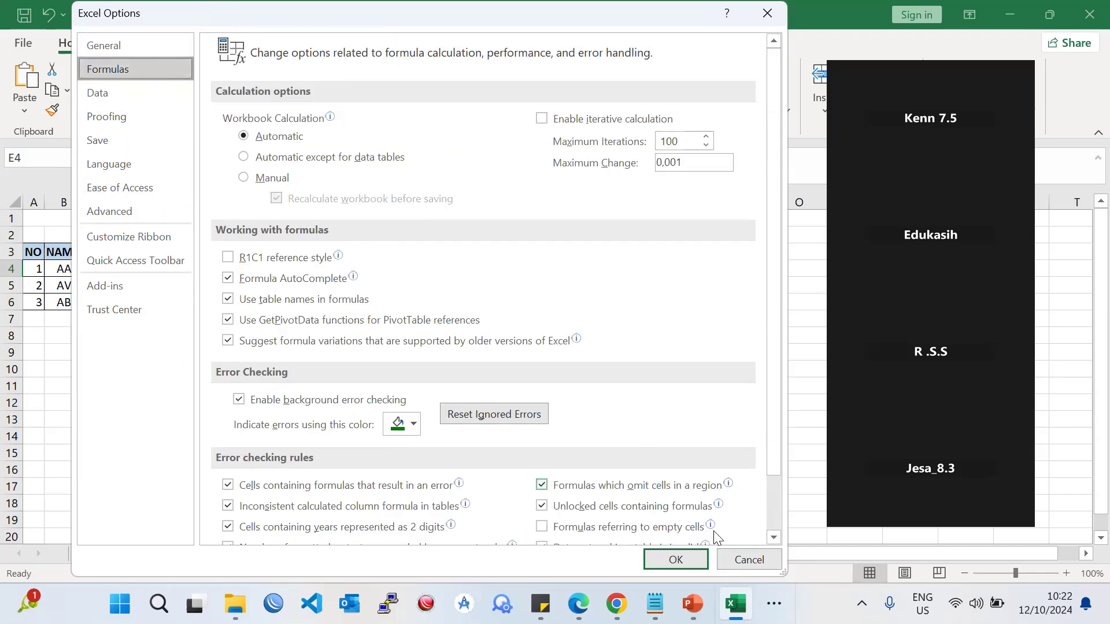
{"action": "scroll", "coordinate": [442, 428], "scroll_direction": "down", "scroll_amount": 2}
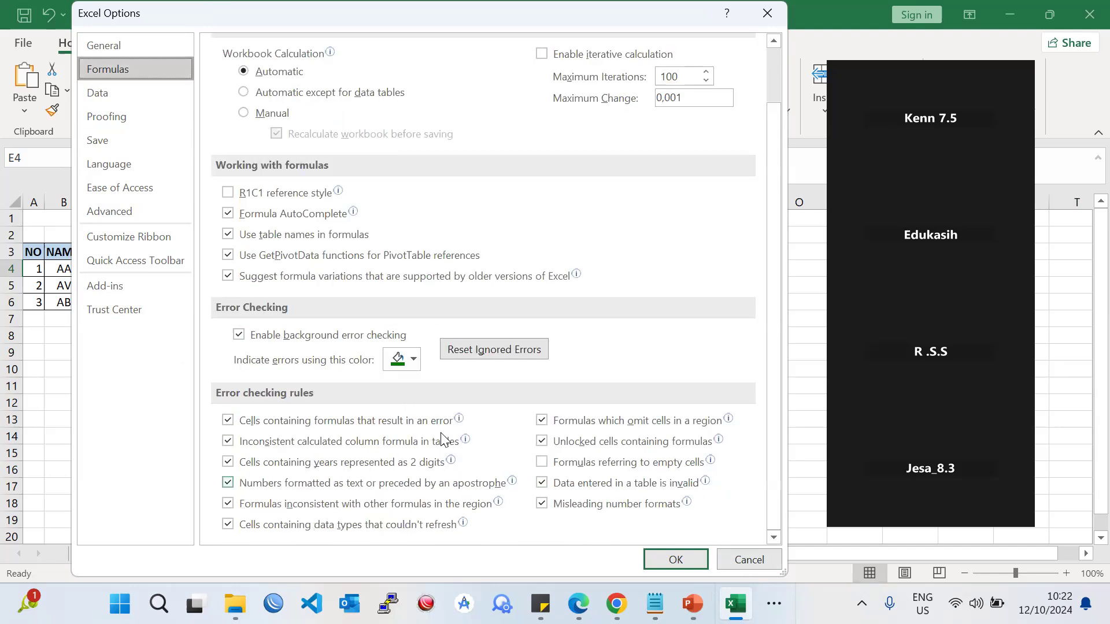
{"action": "left_click", "coordinate": [746, 559]}
{"action": "left_click", "coordinate": [357, 267]}
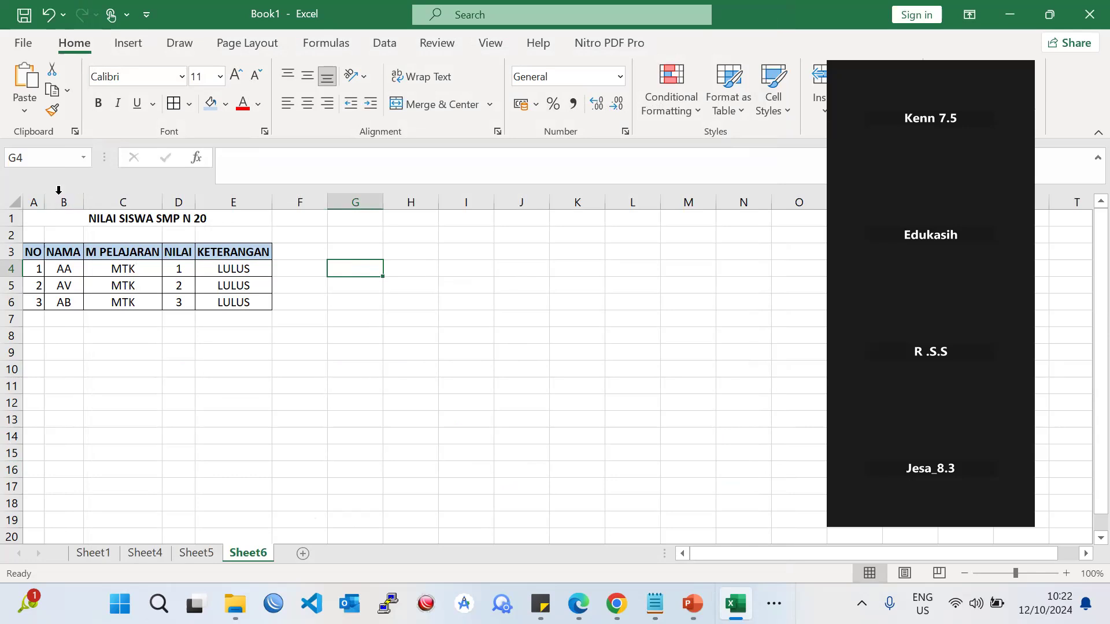
- Select the grade table A1:E7 and cells D4, E6 and C7 to review Sheet6
{"action": "left_click", "coordinate": [185, 274]}
{"action": "left_click_drag", "start_coordinate": [30, 217], "coordinate": [205, 311]}
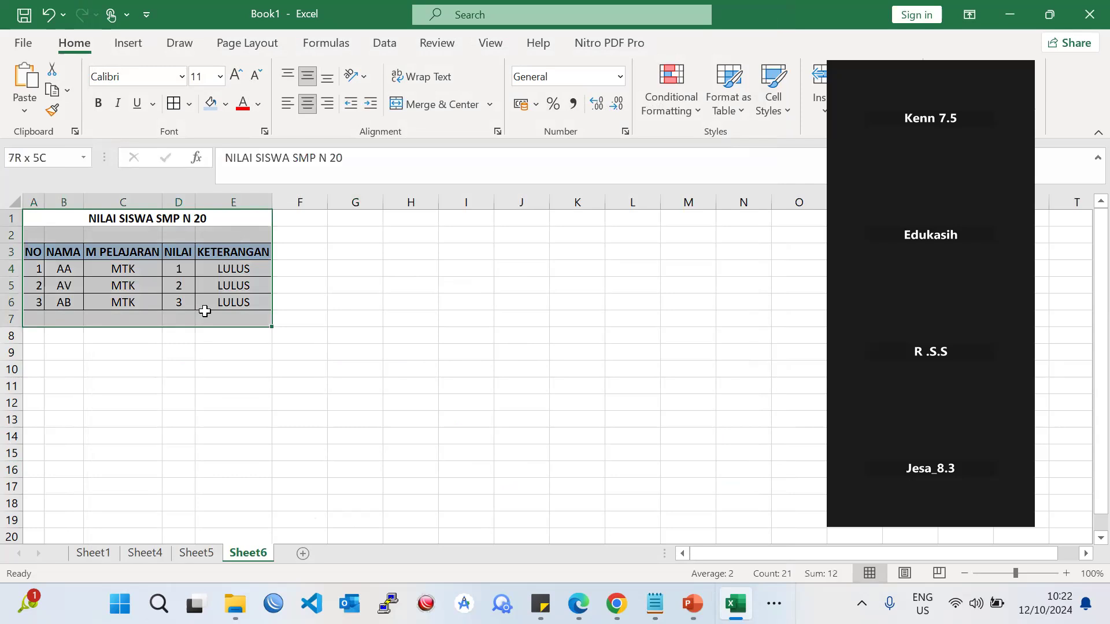
{"action": "left_click", "coordinate": [216, 336]}
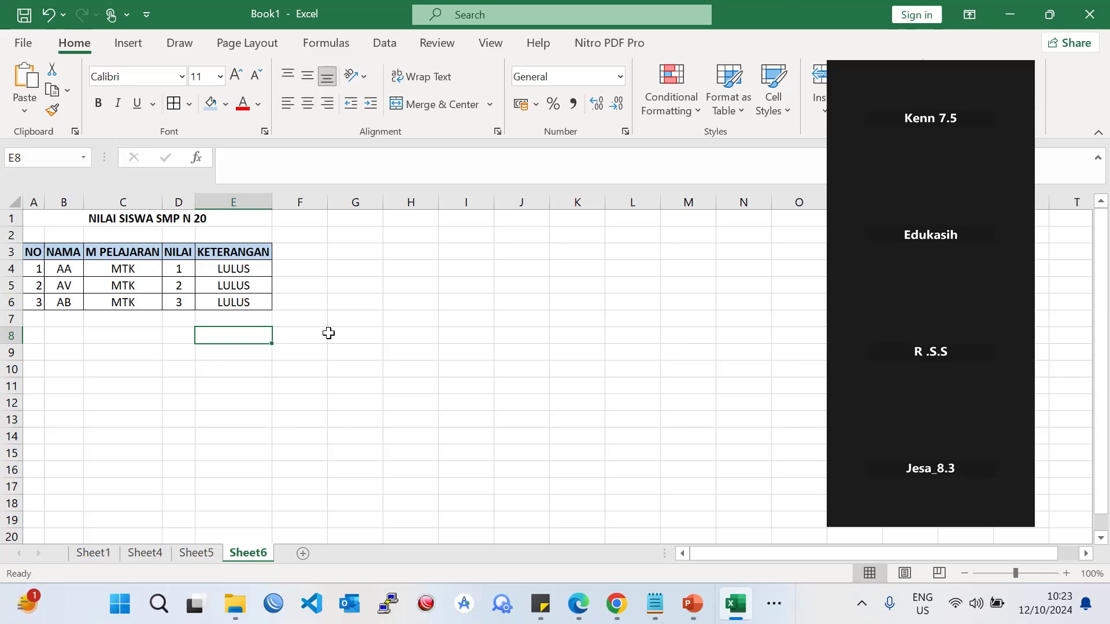
{"action": "left_click", "coordinate": [219, 304]}
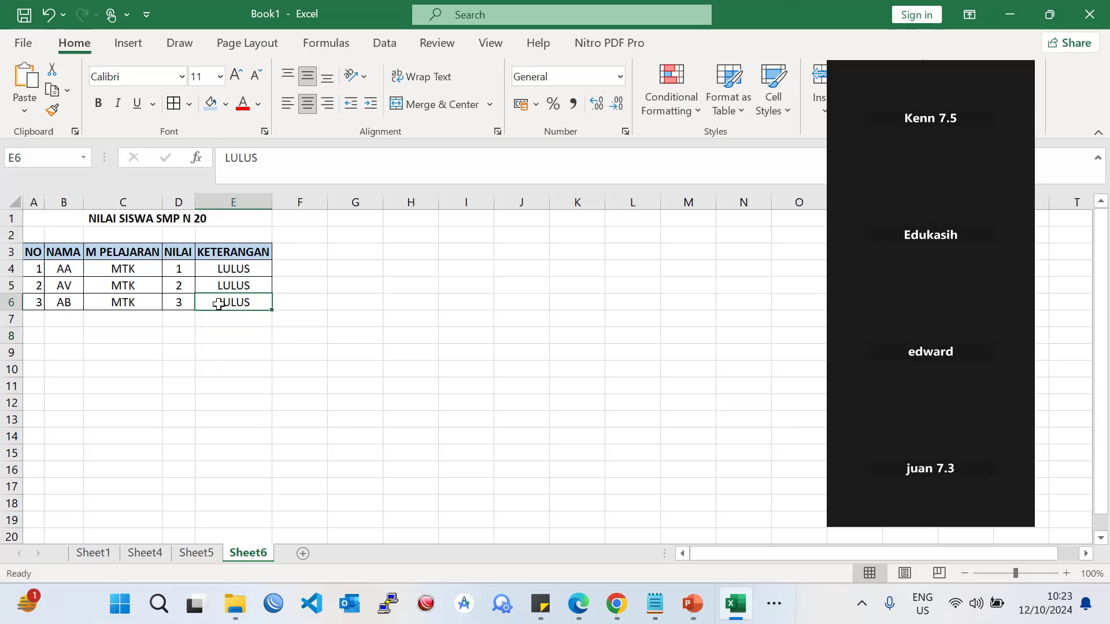
{"action": "left_click", "coordinate": [141, 316]}
{"action": "left_click_drag", "start_coordinate": [32, 253], "coordinate": [223, 301]}
- Switch to Sheet5 and select ranges of its student table, such as A1:E4
{"action": "left_click", "coordinate": [196, 553]}
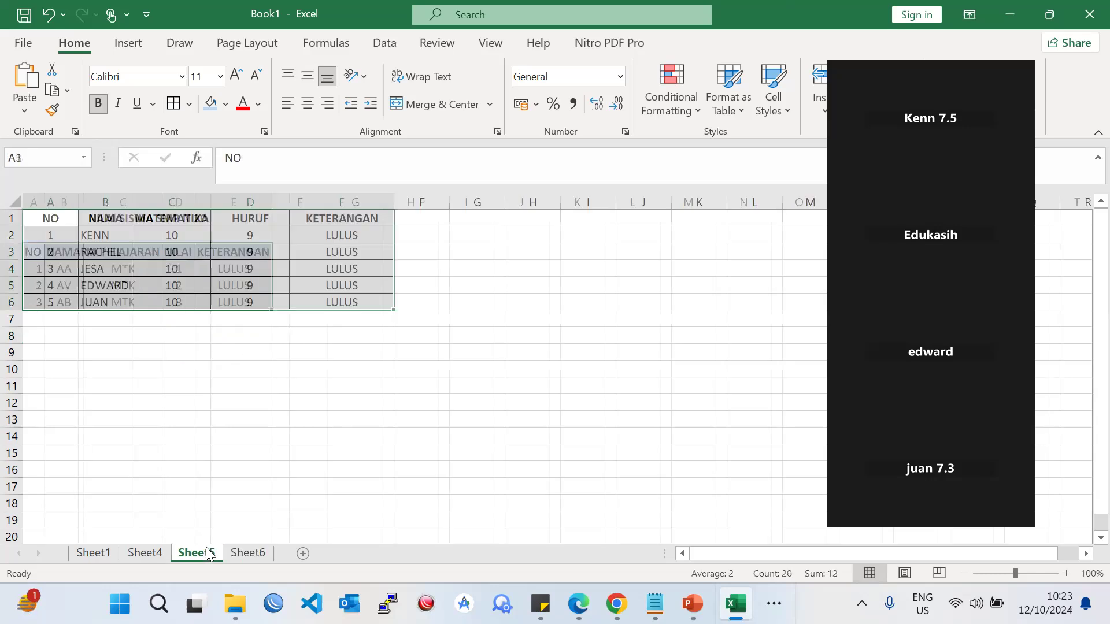
{"action": "left_click_drag", "start_coordinate": [40, 237], "coordinate": [338, 261]}
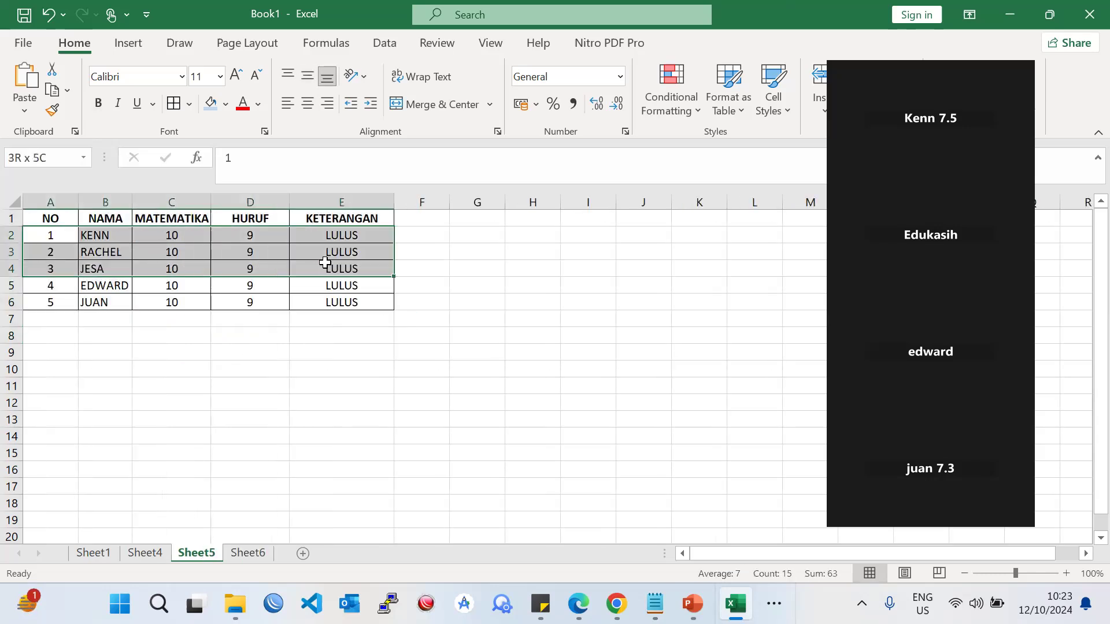
{"action": "left_click", "coordinate": [52, 222]}
{"action": "left_click_drag", "start_coordinate": [52, 223], "coordinate": [330, 263]}
{"action": "left_click", "coordinate": [300, 325]}
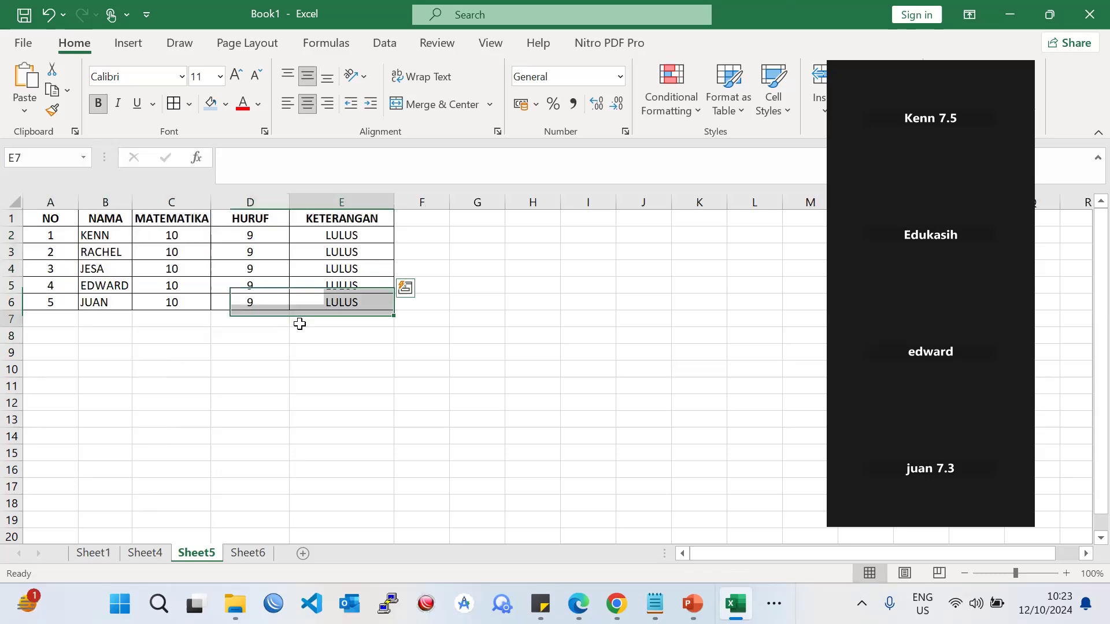
{"action": "left_click_drag", "start_coordinate": [51, 220], "coordinate": [339, 252]}
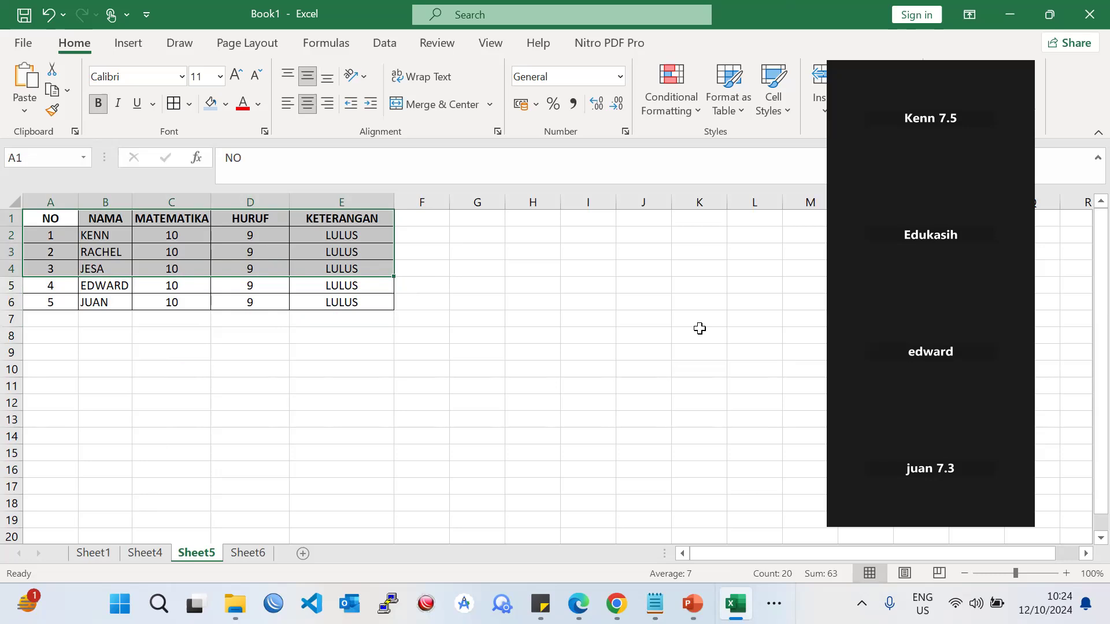
{"action": "left_click_drag", "start_coordinate": [340, 373], "coordinate": [345, 383]}
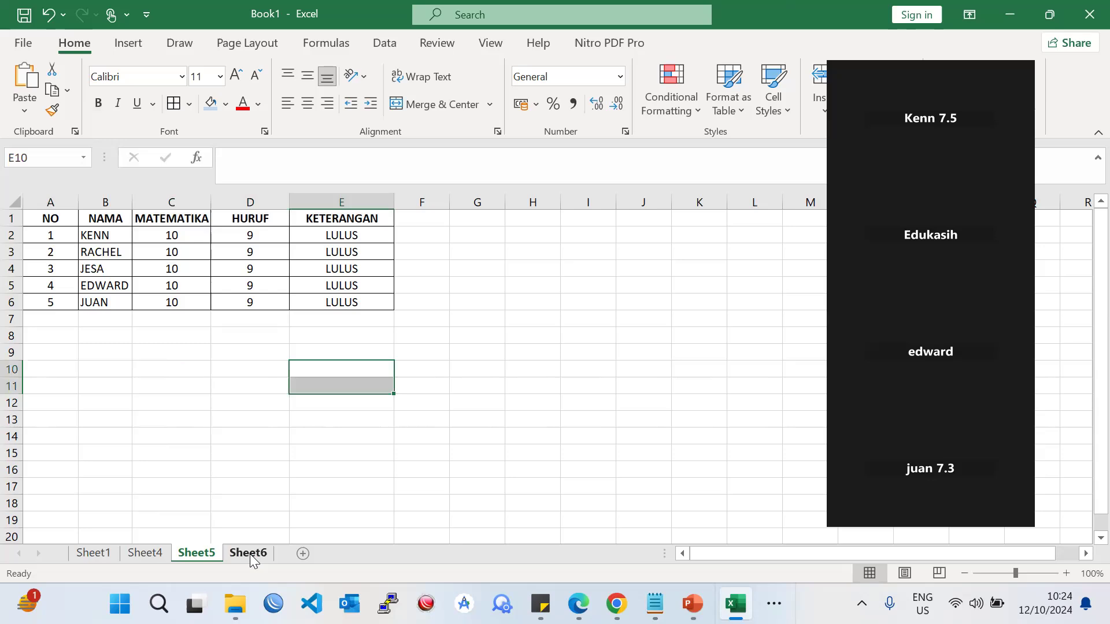
- Type the headings NO, NAMA, NILAI, HURUF, KETERANGAN across row 10 from A10
{"action": "left_click", "coordinate": [61, 370]}
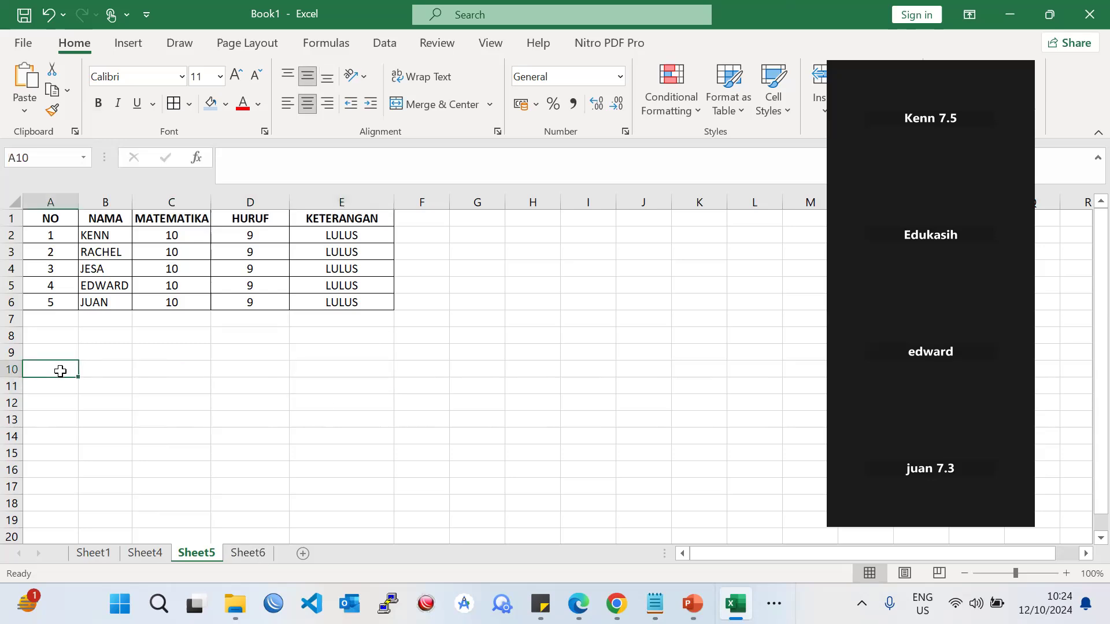
{"action": "type", "text": "NO"}
{"action": "key", "text": "Tab"}
{"action": "type", "text": "NAMA"}
{"action": "key", "text": "Tab"}
{"action": "type", "text": "MA"}
{"action": "key", "text": "BackSpace"}
{"action": "key", "text": "BackSpace"}
{"action": "type", "text": "MATA PEL"}
{"action": "key", "text": "BackSpace"}
{"action": "key", "text": "BackSpace"}
{"action": "key", "text": "BackSpace"}
{"action": "key", "text": "BackSpace"}
{"action": "key", "text": "BackSpace"}
{"action": "key", "text": "BackSpace"}
{"action": "key", "text": "BackSpace"}
{"action": "key", "text": "BackSpace"}
{"action": "type", "text": "NILAI"}
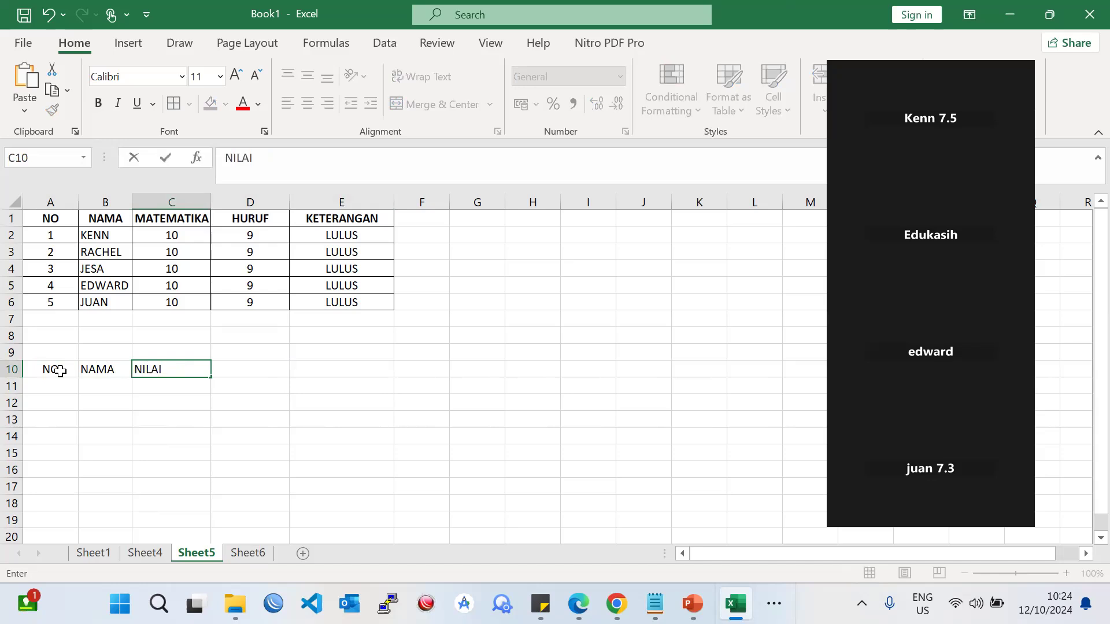
{"action": "key", "text": "Tab"}
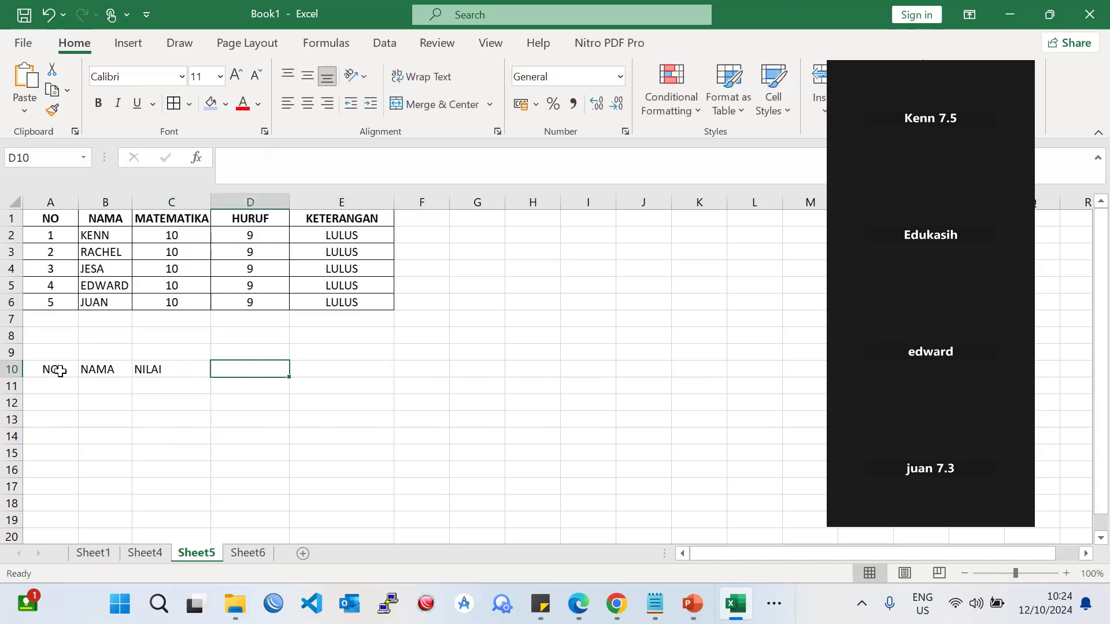
{"action": "type", "text": "HURUF"}
{"action": "key", "text": "Tab"}
{"action": "type", "text": "KETET"}
{"action": "key", "text": "BackSpace"}
{"action": "type", "text": "RANGAN"}
{"action": "key", "text": "Return"}
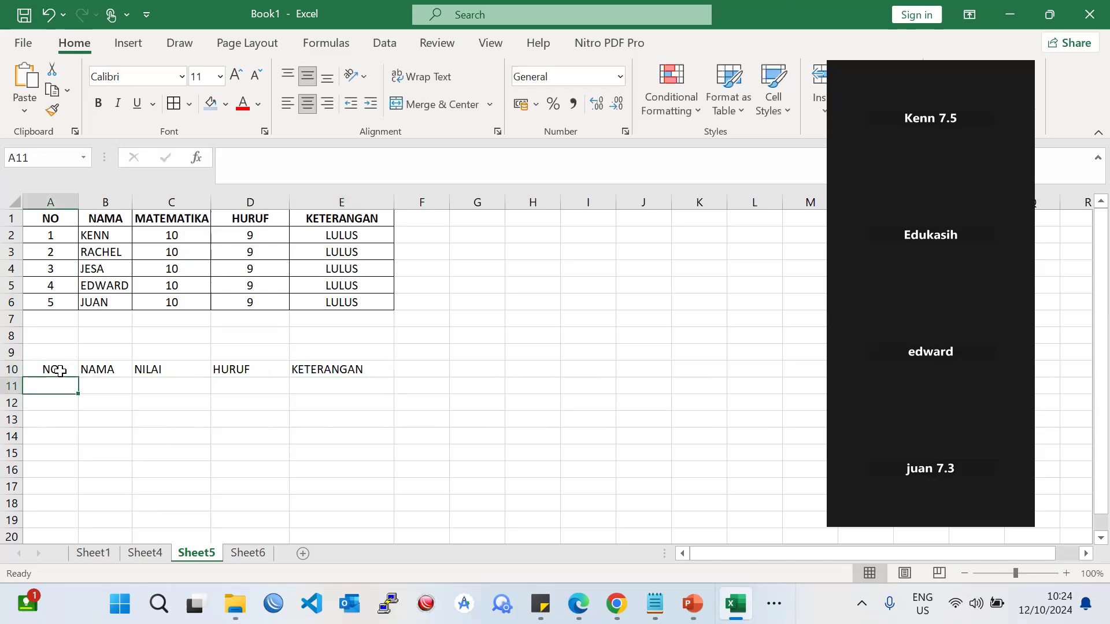
- Number the first two data rows 1 and 2 in A11:A12
{"action": "type", "text": "1"}
{"action": "key", "text": "Return"}
{"action": "type", "text": "2"}
{"action": "key", "text": "Return"}
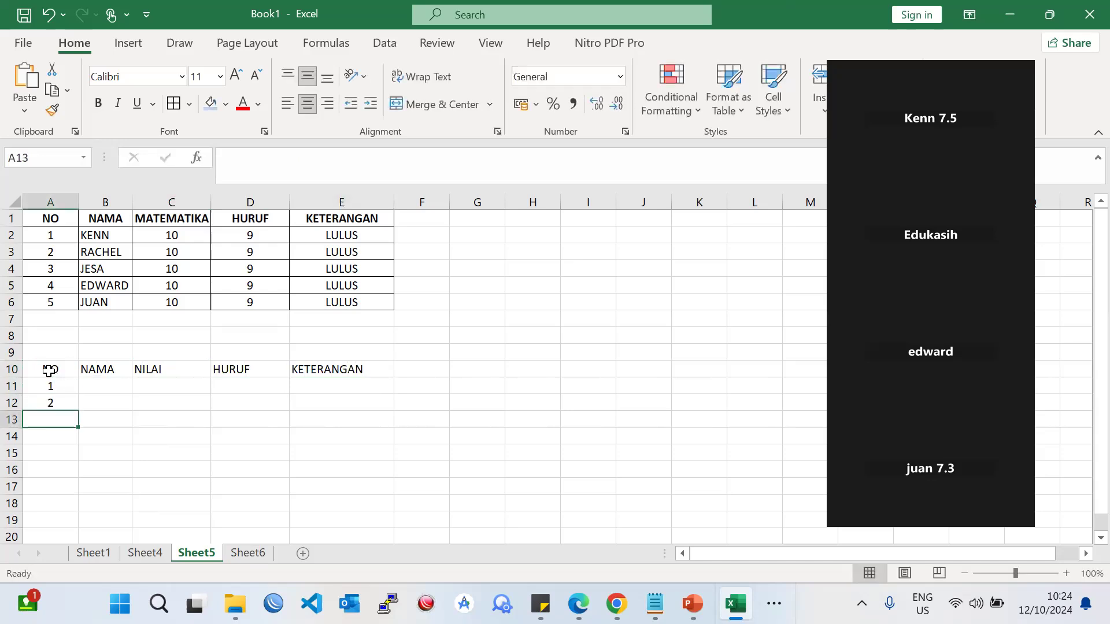
{"action": "left_click_drag", "start_coordinate": [53, 386], "coordinate": [80, 478]}
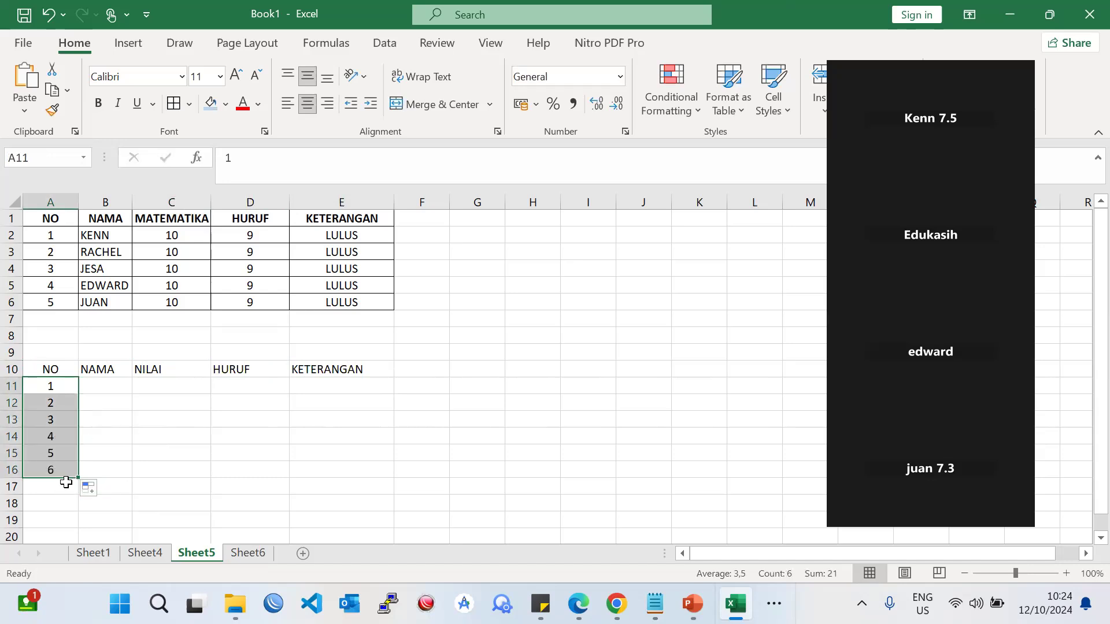
{"action": "left_click", "coordinate": [110, 417]}
- Enter the five student names down the NAMA column starting at B11
{"action": "left_click", "coordinate": [112, 387]}
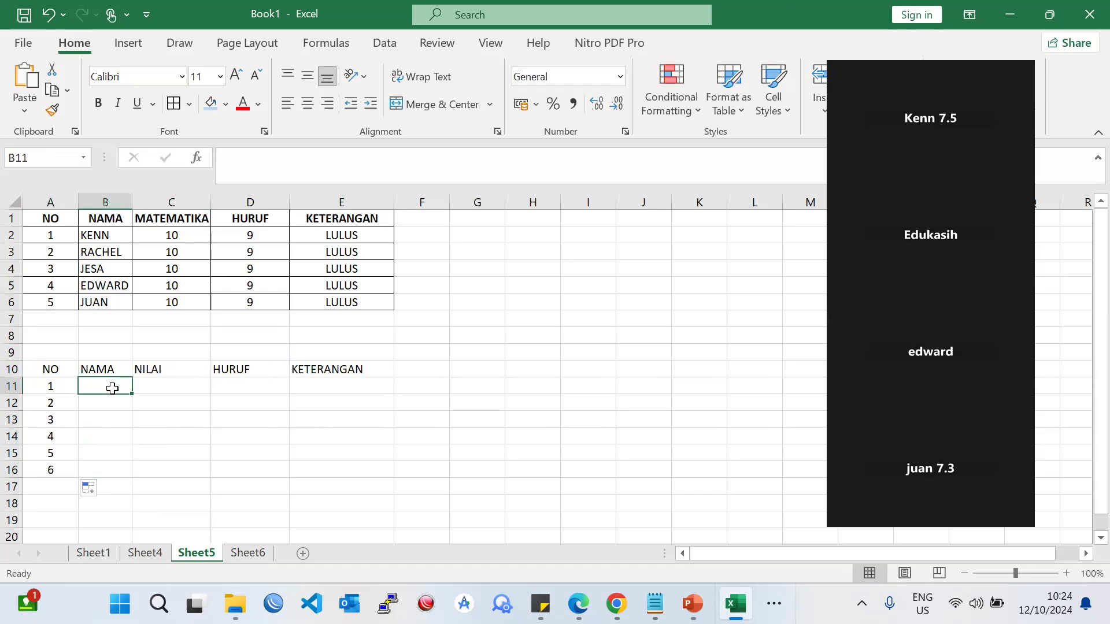
{"action": "type", "text": "KENN"}
{"action": "key", "text": "Return"}
{"action": "type", "text": "RACHEL"}
{"action": "key", "text": "Return"}
{"action": "type", "text": "JESA"}
{"action": "key", "text": "Return"}
{"action": "type", "text": "EW"}
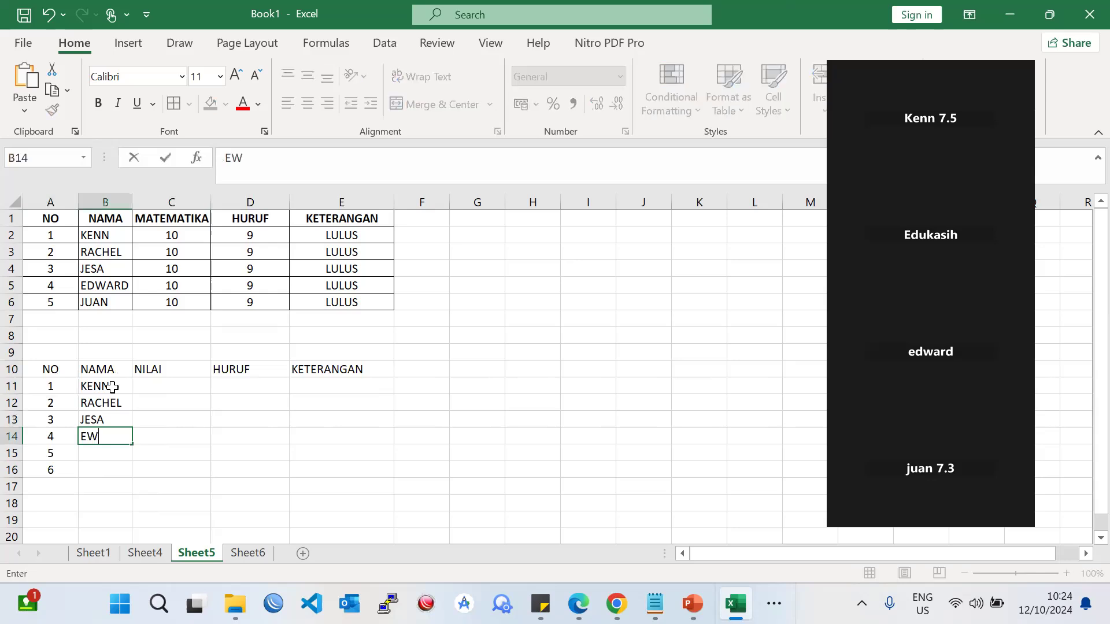
{"action": "key", "text": "BackSpace"}
{"action": "type", "text": "DWARD"}
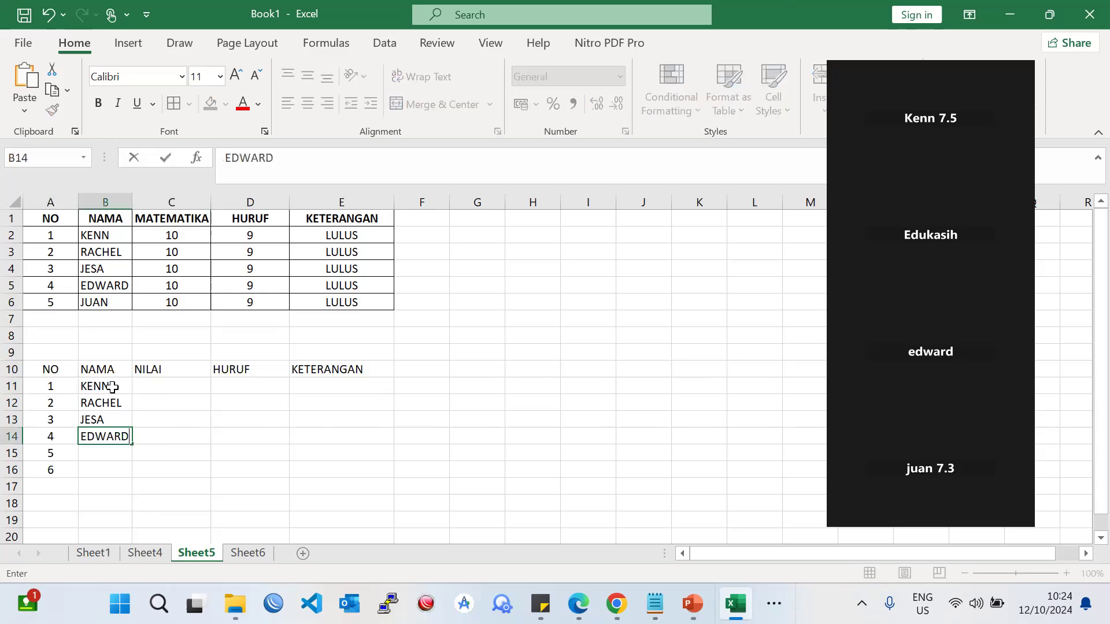
{"action": "key", "text": "Return"}
{"action": "type", "text": "JUAN"}
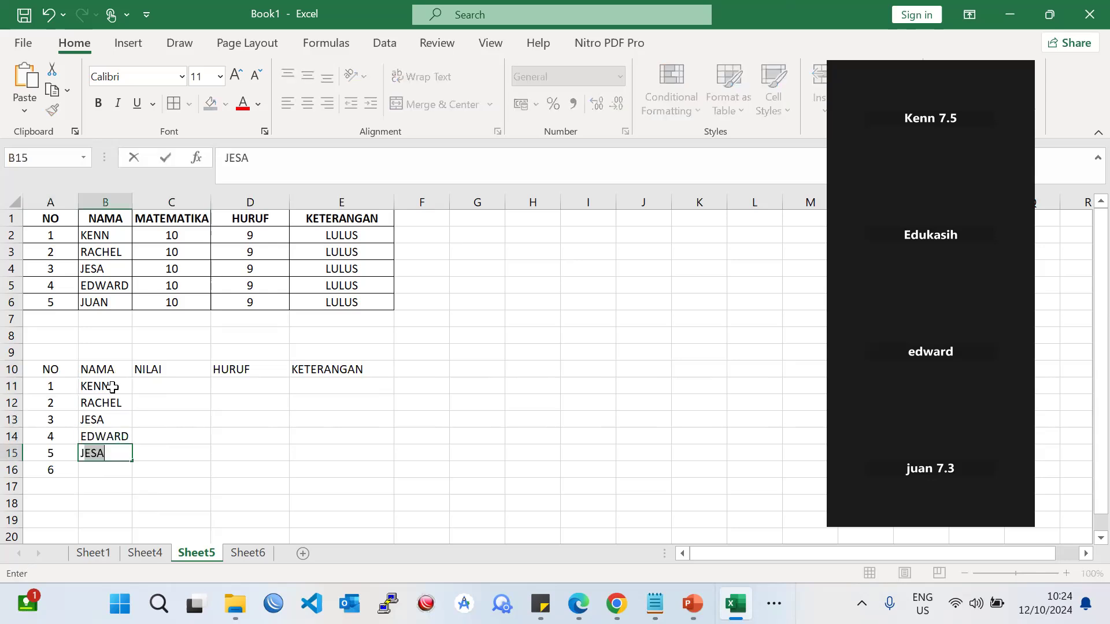
{"action": "key", "text": "Tab"}
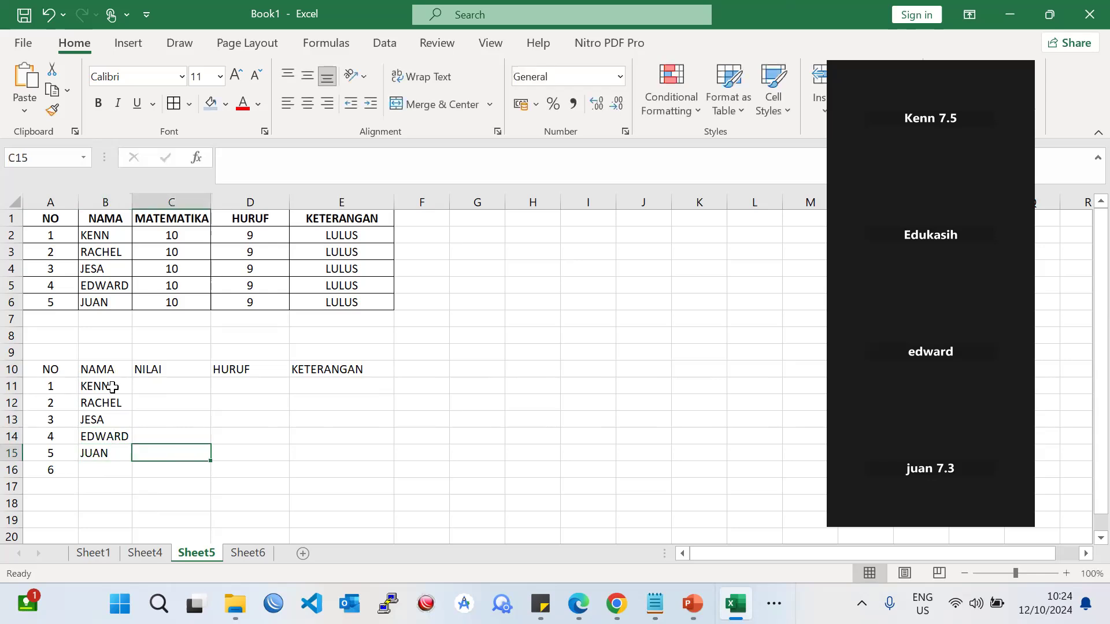
- Delete the extra row 16 numbered 6 from the table
{"action": "left_click_drag", "start_coordinate": [11, 470], "coordinate": [11, 472]}
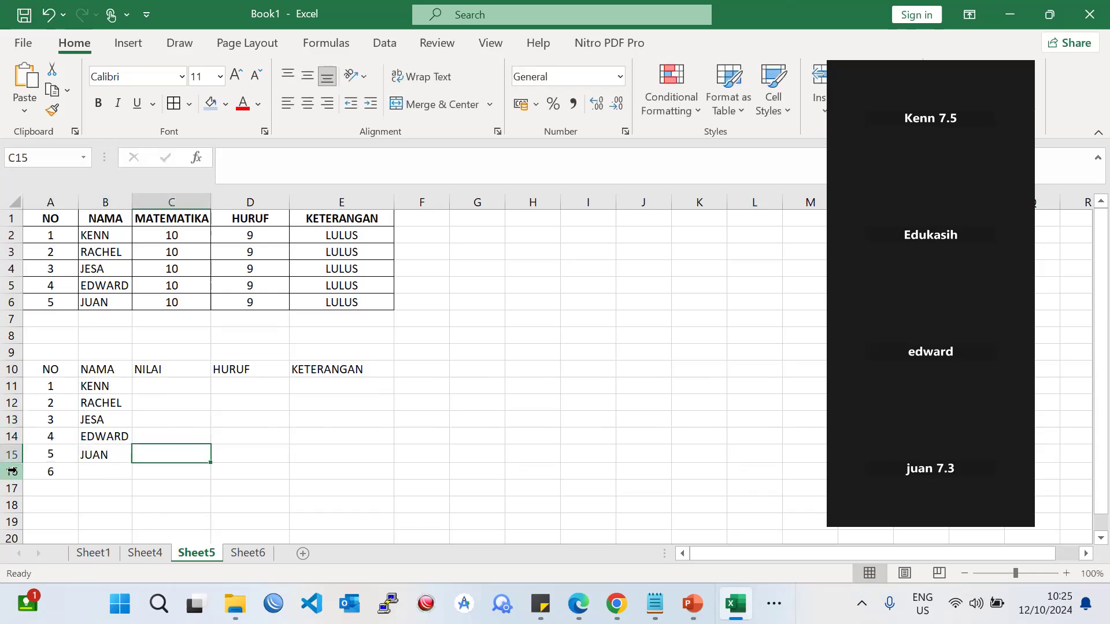
{"action": "left_click", "coordinate": [11, 473]}
{"action": "right_click", "coordinate": [12, 473]}
{"action": "left_click", "coordinate": [109, 325]}
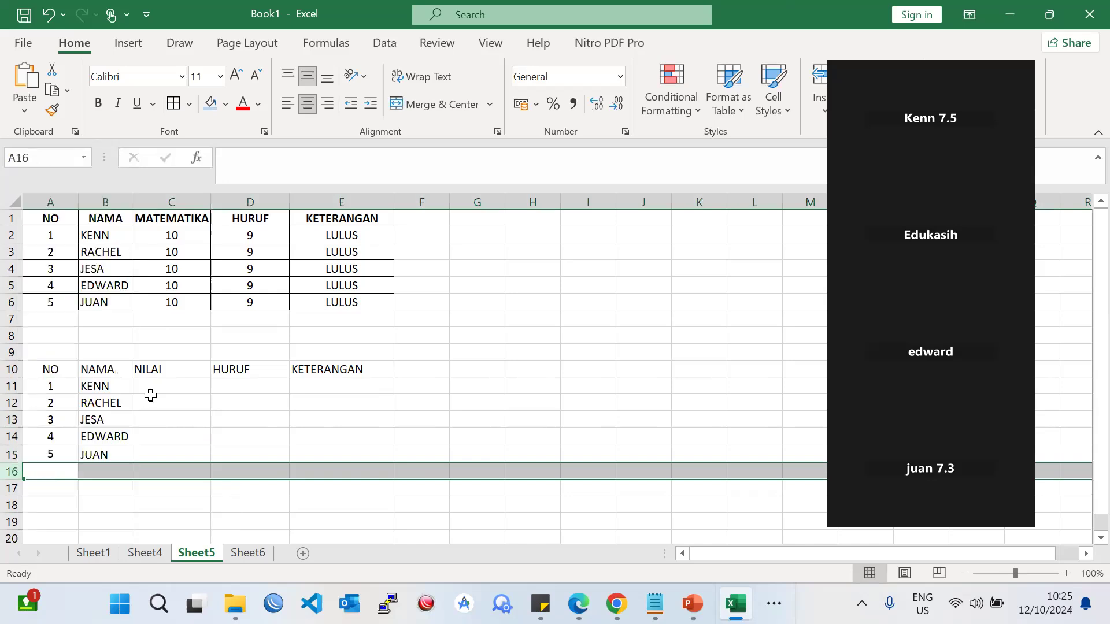
{"action": "left_click", "coordinate": [151, 391]}
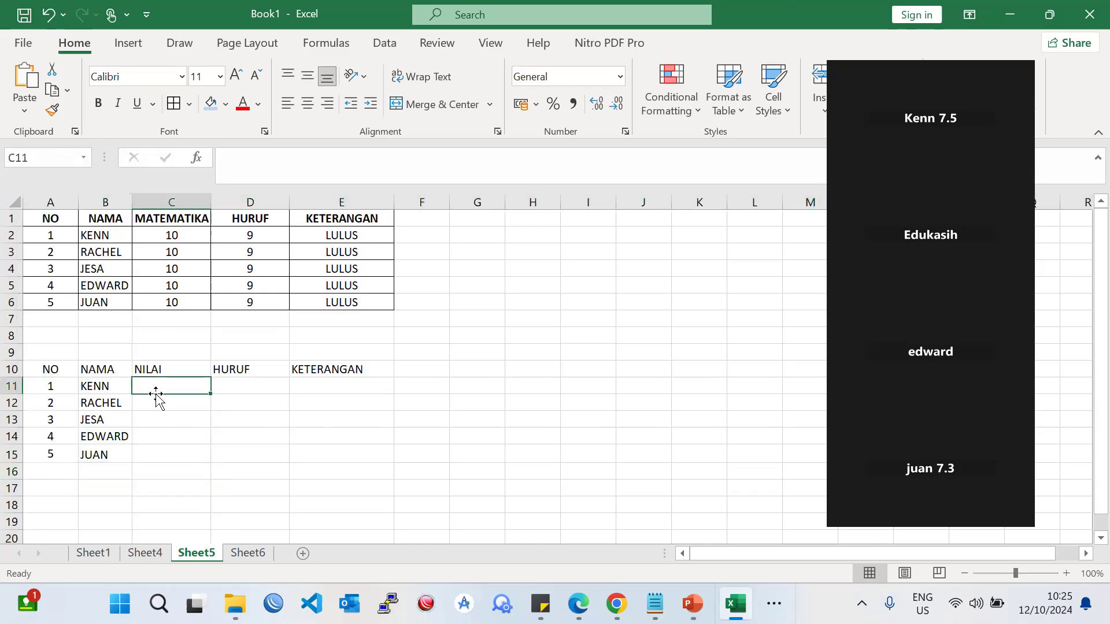
- Enter the NILAI scores 10, 9, 8, 7, 7 in C11:C15
{"action": "type", "text": "10"}
{"action": "key", "text": "Return"}
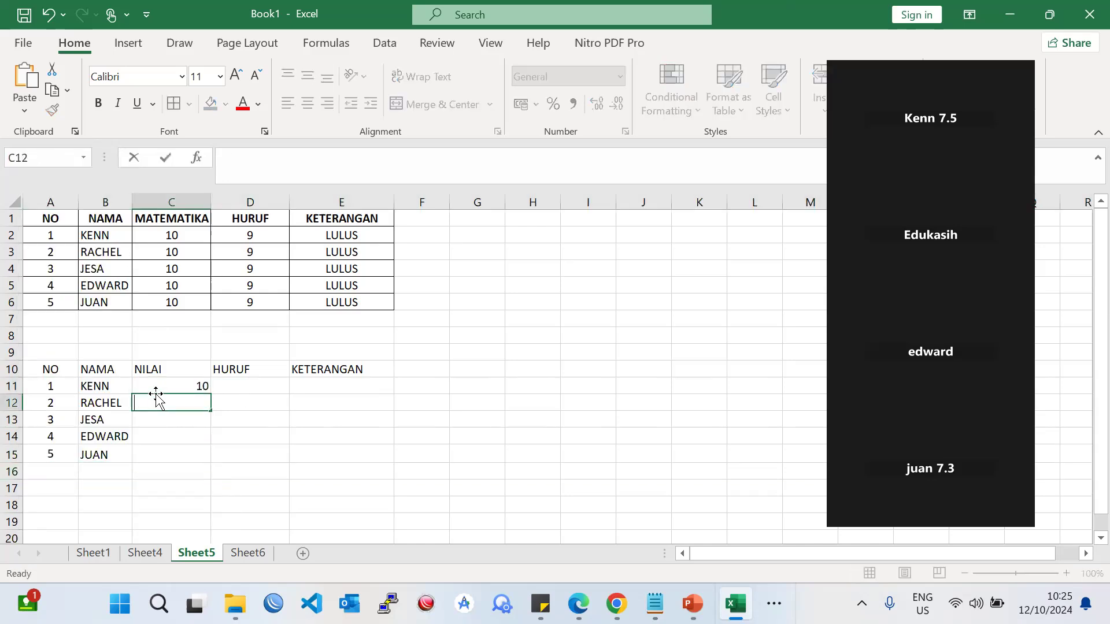
{"action": "type", "text": "9"}
{"action": "key", "text": "Return"}
{"action": "type", "text": "8"}
{"action": "key", "text": "Return"}
{"action": "type", "text": "7"}
{"action": "key", "text": "Return"}
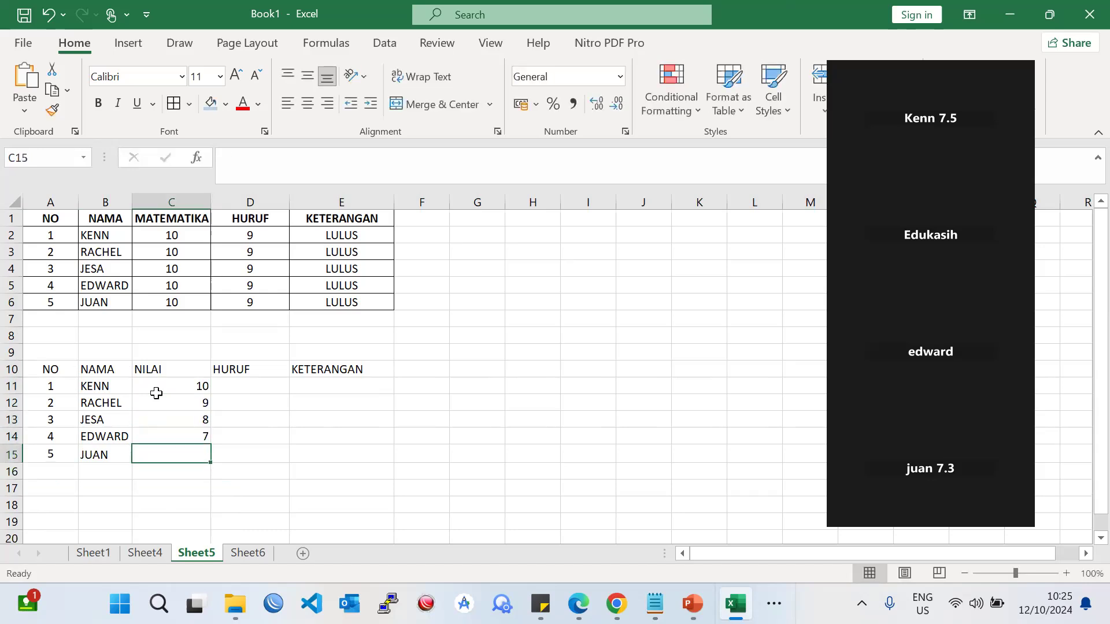
{"action": "type", "text": "7"}
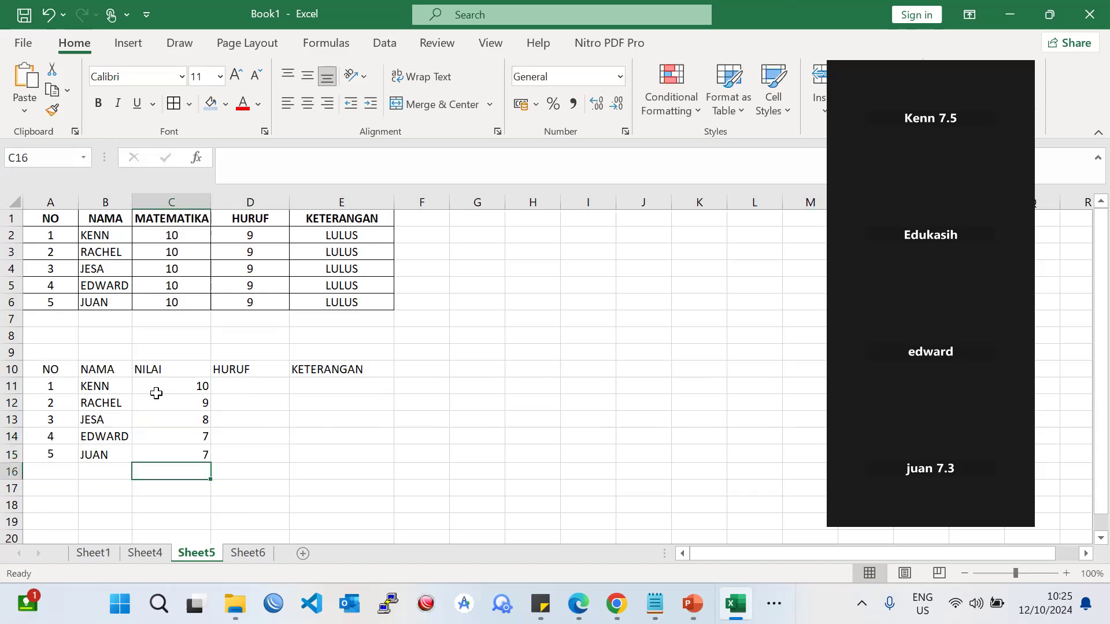
- Fill the HURUF column D11:D15 with scores from 7 up to 10
{"action": "left_click", "coordinate": [255, 394]}
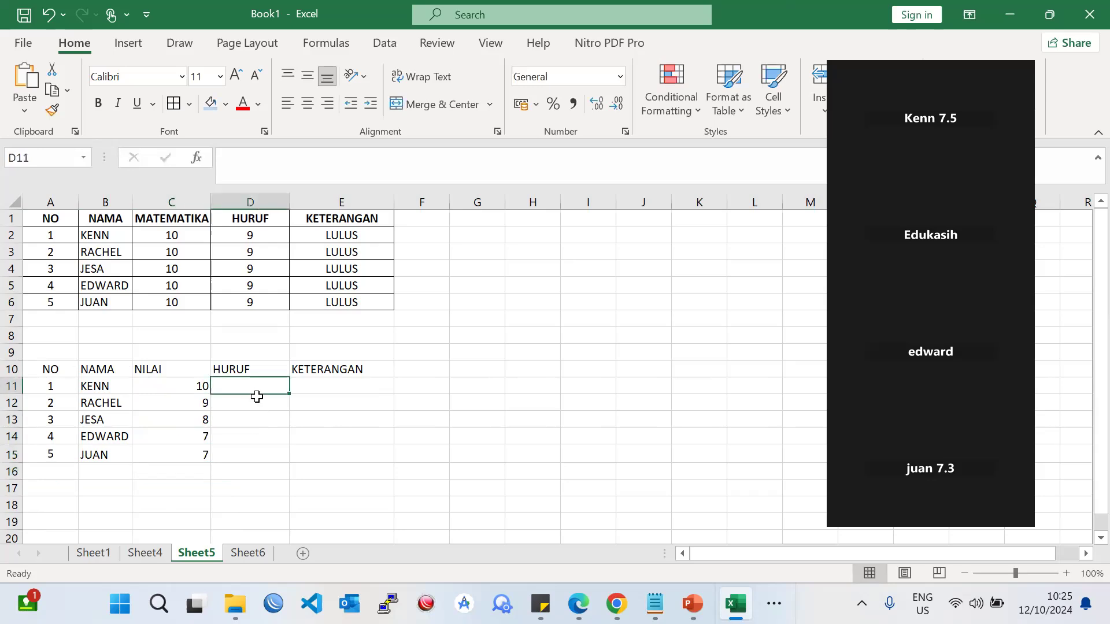
{"action": "type", "text": "7"}
{"action": "key", "text": "Return"}
{"action": "type", "text": "7"}
{"action": "key", "text": "Return"}
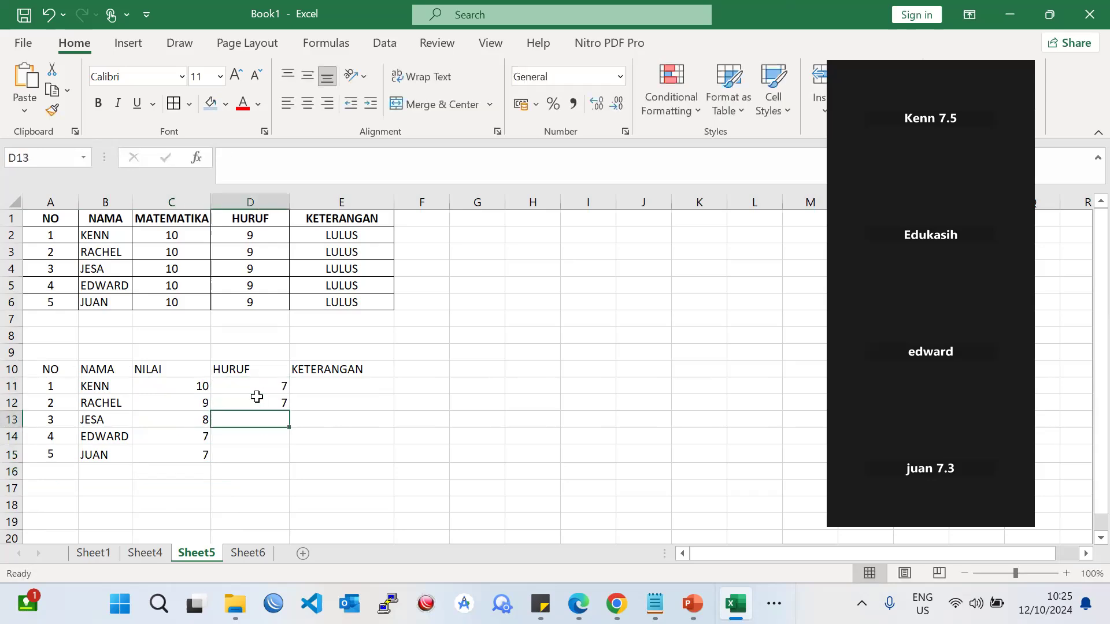
{"action": "type", "text": "8"}
{"action": "key", "text": "Return"}
{"action": "type", "text": "9"}
{"action": "key", "text": "Return"}
{"action": "type", "text": "10"}
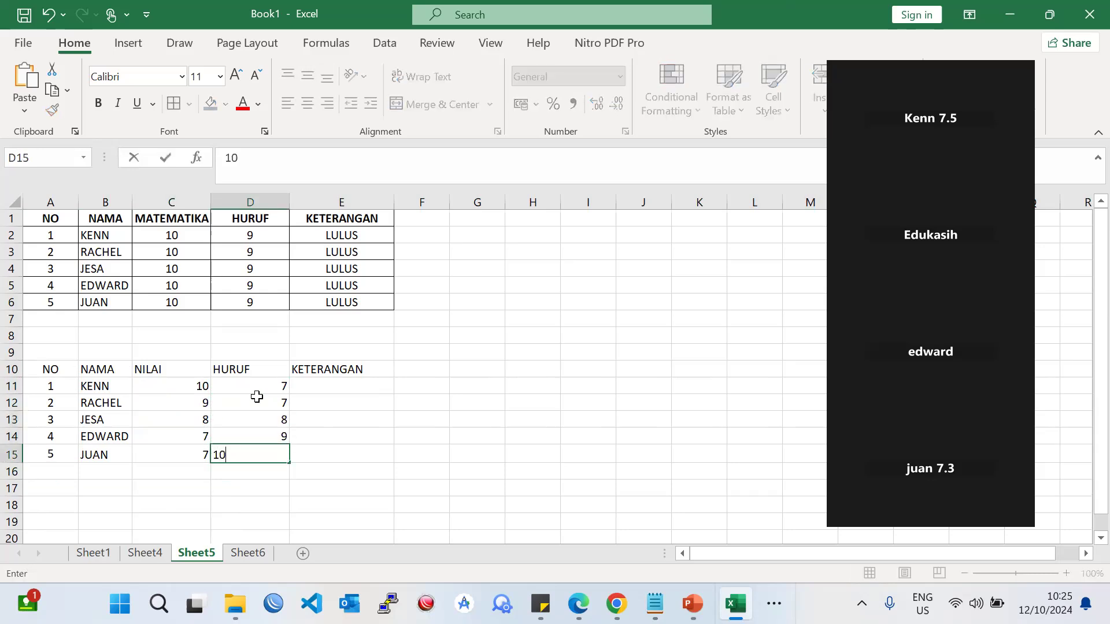
{"action": "key", "text": "Return"}
- Enter LULUS in E11 and fill it down through E15
{"action": "left_click", "coordinate": [361, 387]}
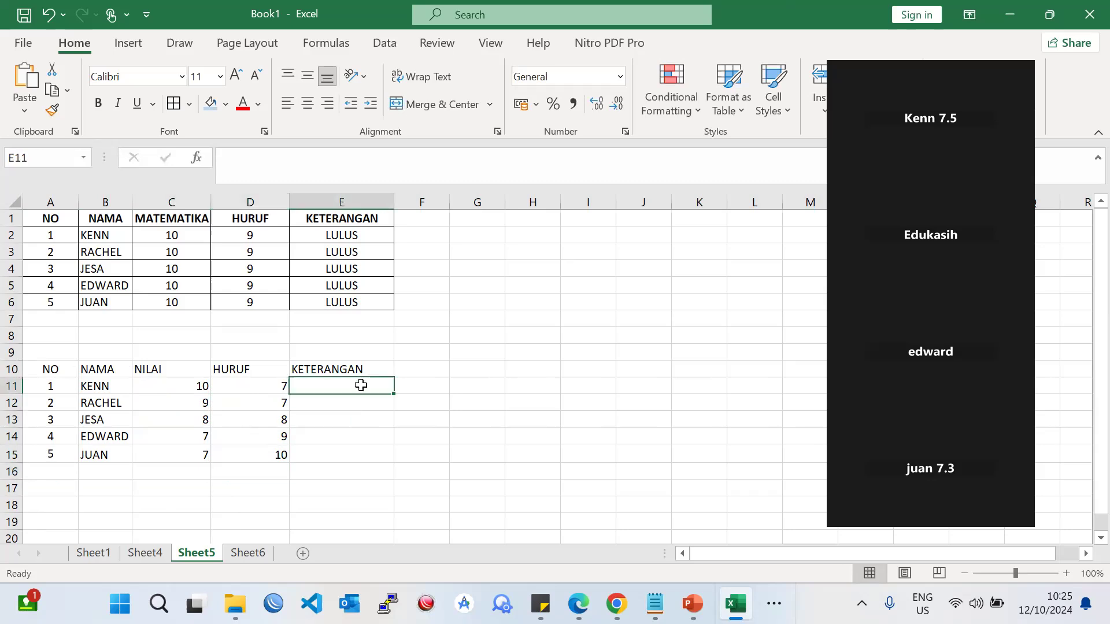
{"action": "type", "text": "LULYS"}
{"action": "key", "text": "BackSpace"}
{"action": "type", "text": "YS"}
{"action": "key", "text": "BackSpace"}
{"action": "key", "text": "BackSpace"}
{"action": "type", "text": "US"}
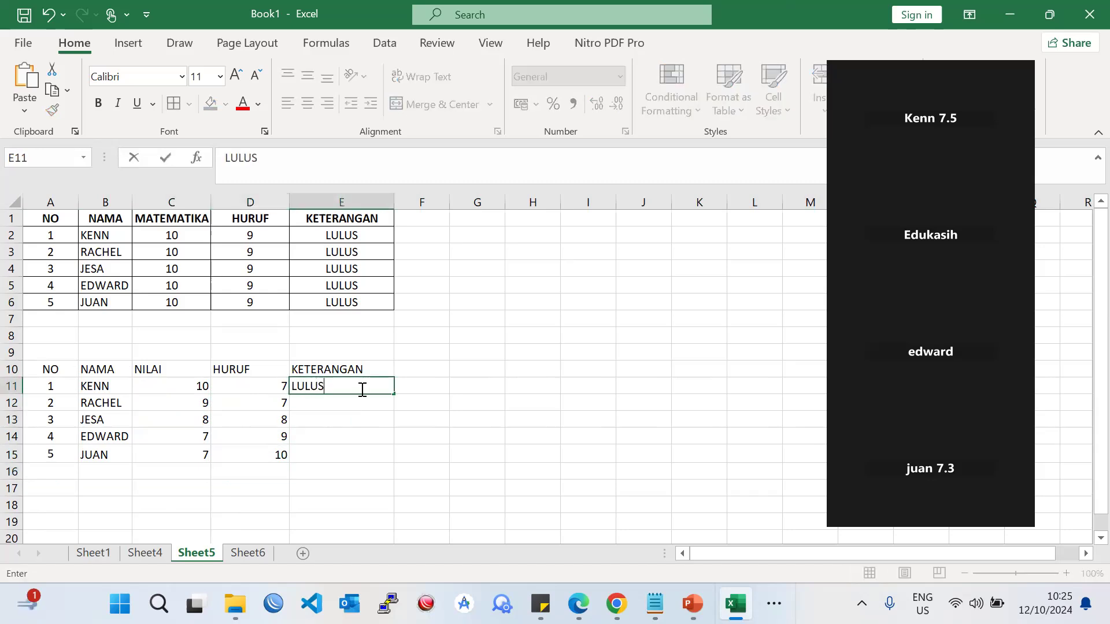
{"action": "key", "text": "Return"}
{"action": "left_click", "coordinate": [381, 383]}
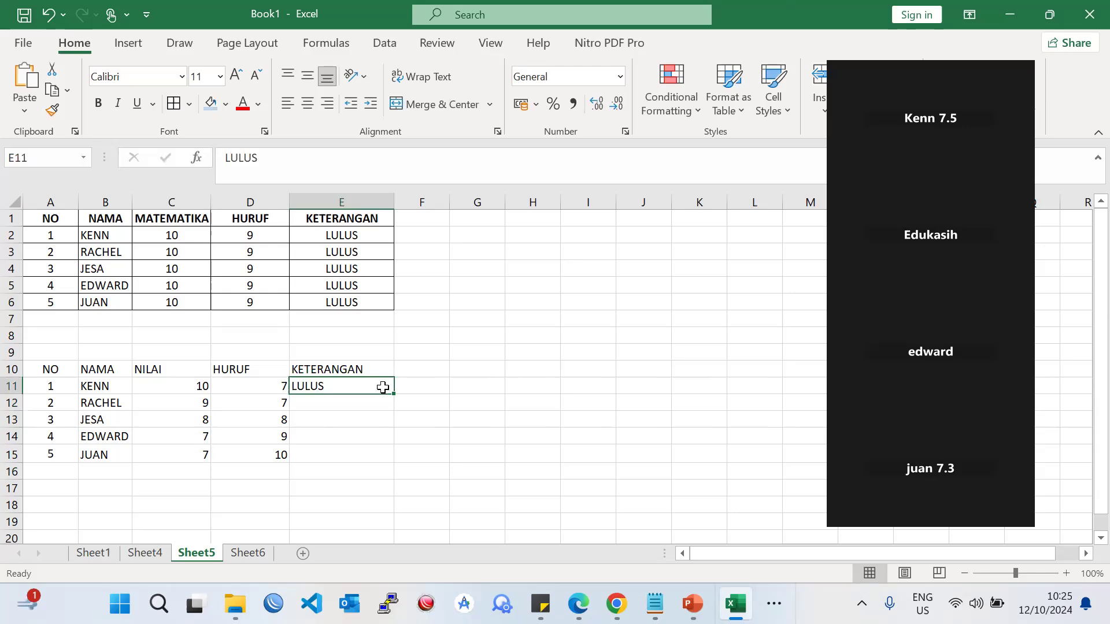
{"action": "left_click_drag", "start_coordinate": [395, 393], "coordinate": [389, 451]}
{"action": "left_click", "coordinate": [248, 436]}
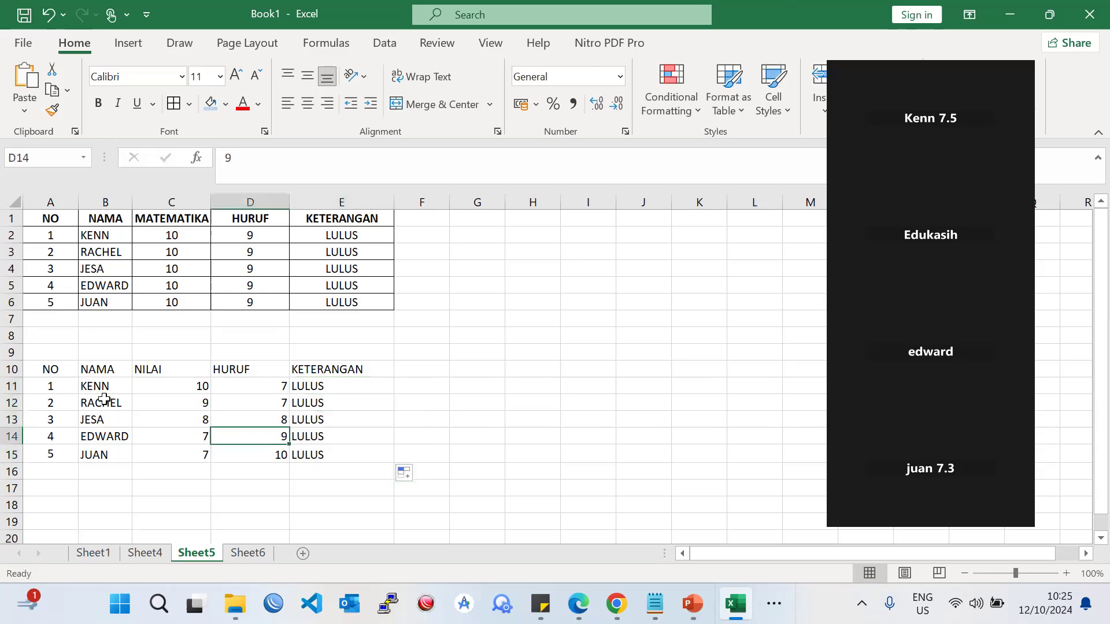
- Select the lower table A10:E15 and open Format Cells for it
{"action": "left_click_drag", "start_coordinate": [349, 235], "coordinate": [352, 248]}
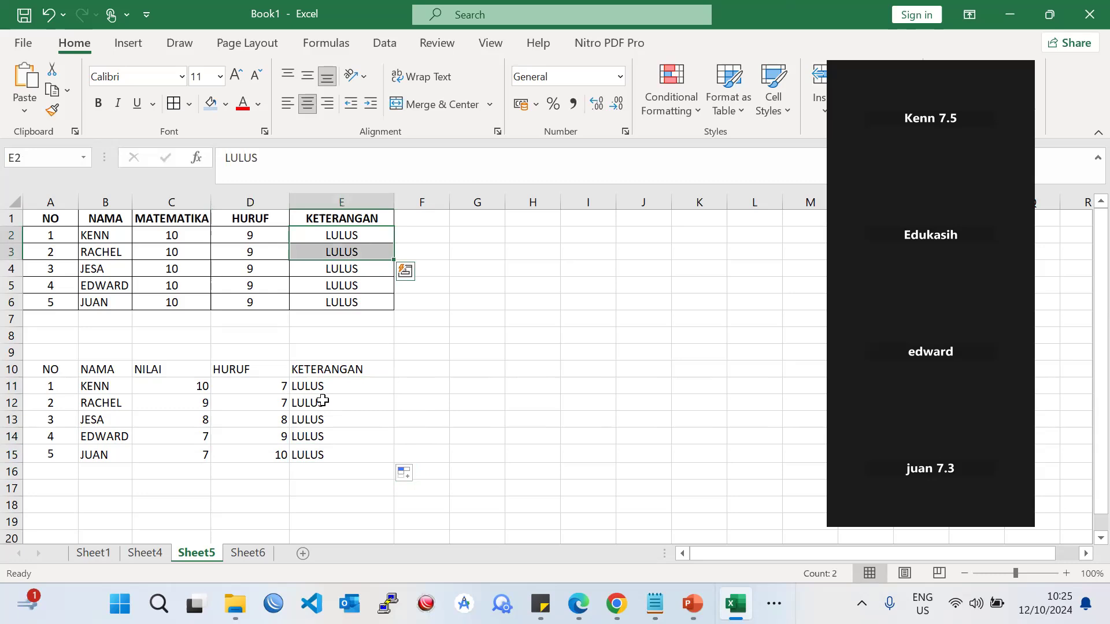
{"action": "left_click_drag", "start_coordinate": [59, 370], "coordinate": [305, 439]}
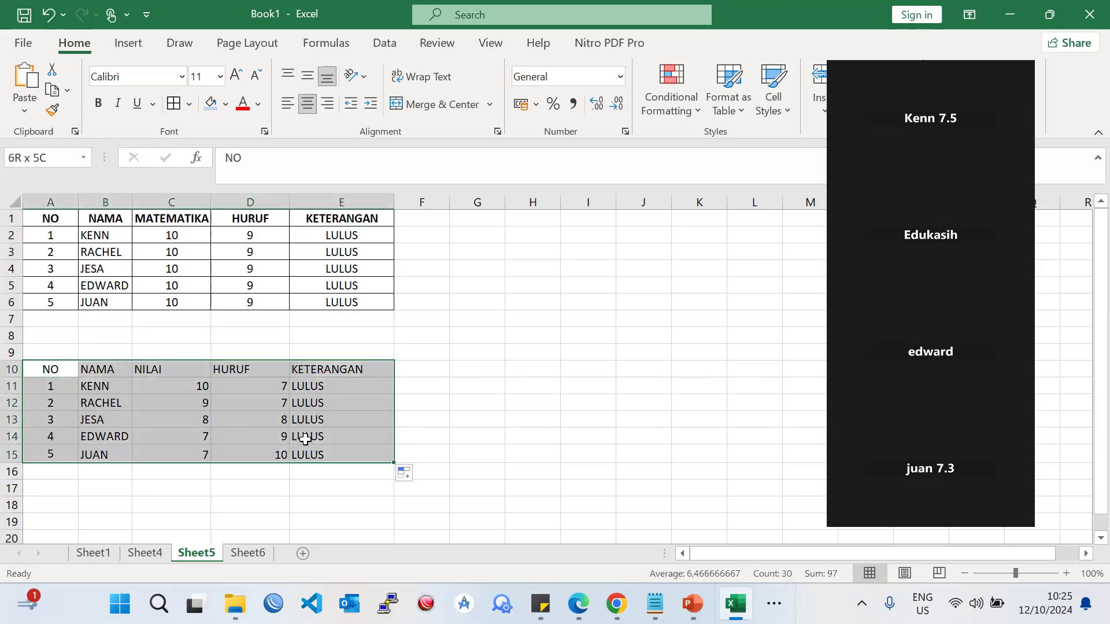
{"action": "right_click", "coordinate": [363, 408]}
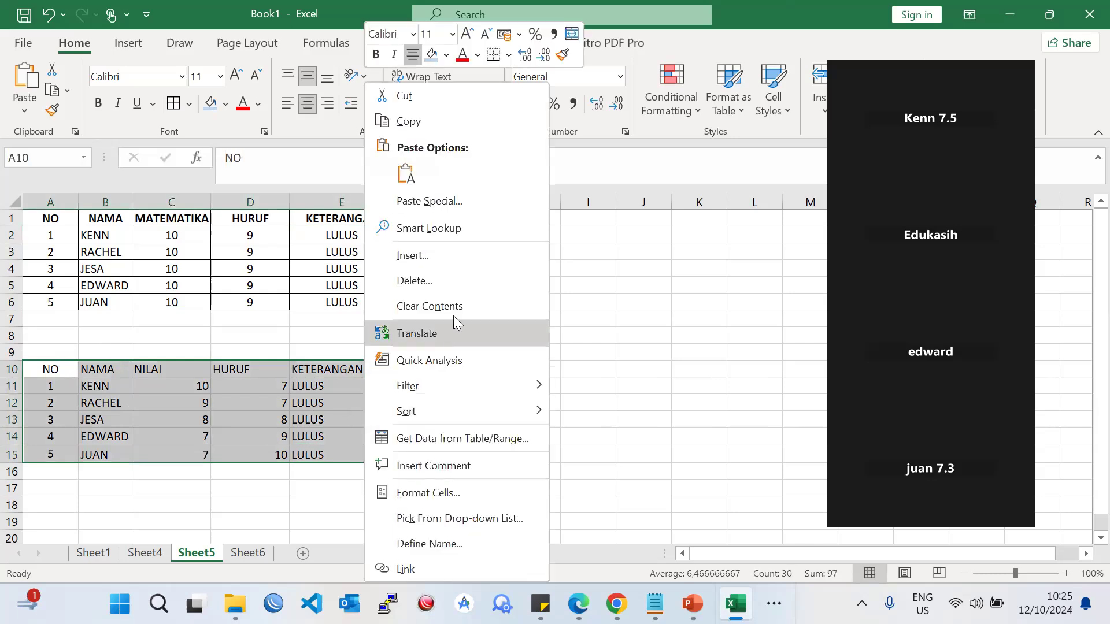
{"action": "left_click", "coordinate": [480, 481]}
{"action": "left_click_drag", "start_coordinate": [443, 143], "coordinate": [528, 42]}
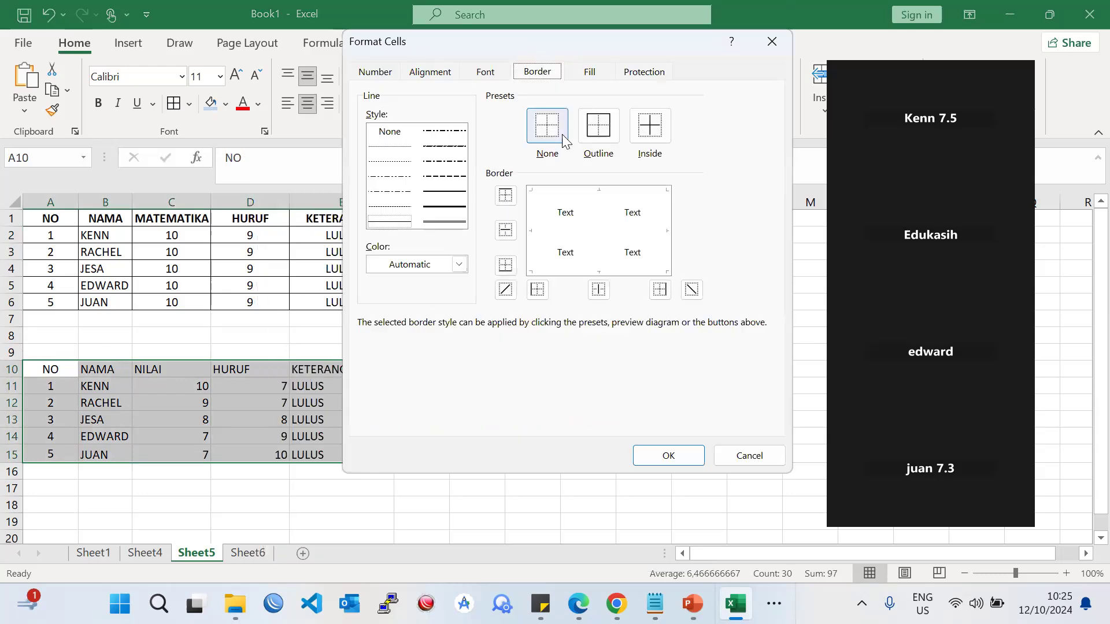
- Apply outline and inside borders to the lower table A10:E15
{"action": "left_click", "coordinate": [615, 145]}
{"action": "left_click", "coordinate": [654, 136]}
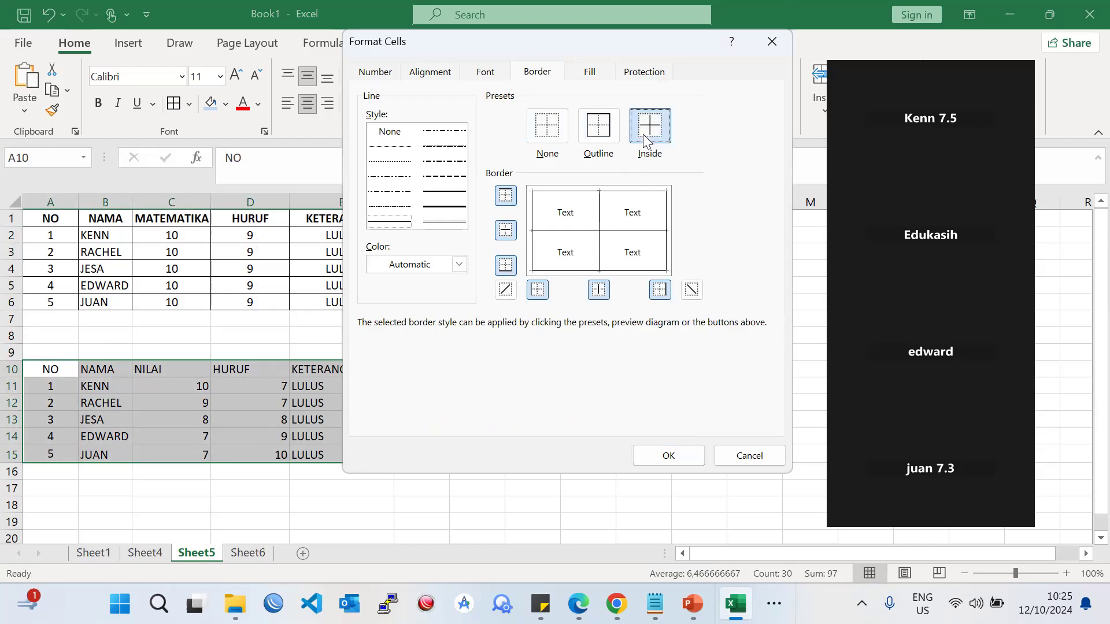
{"action": "left_click", "coordinate": [547, 125]}
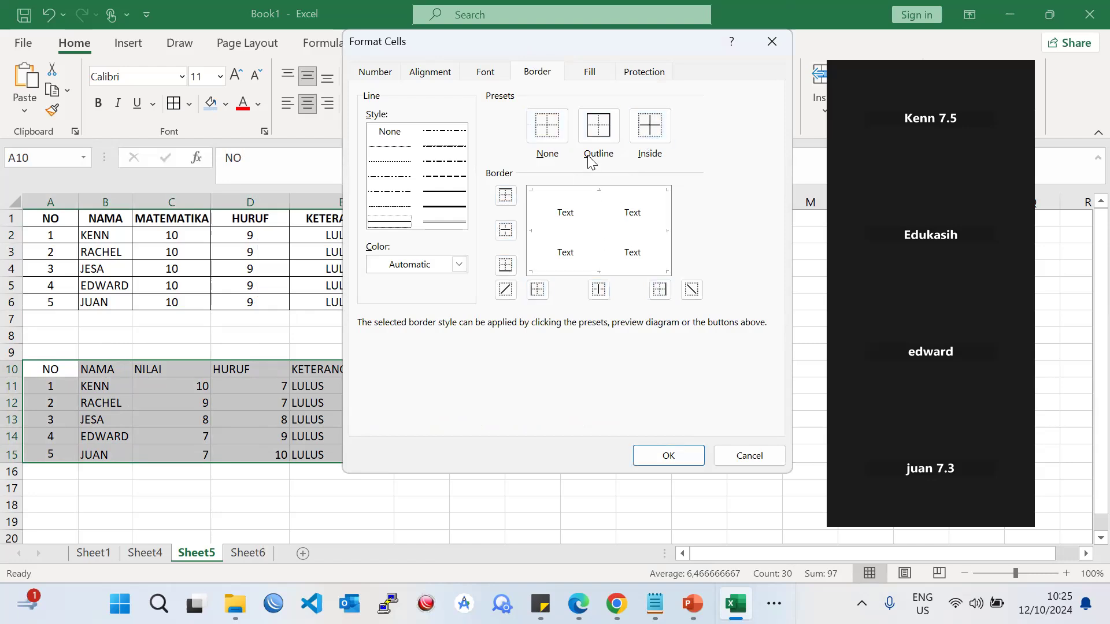
{"action": "left_click", "coordinate": [594, 131]}
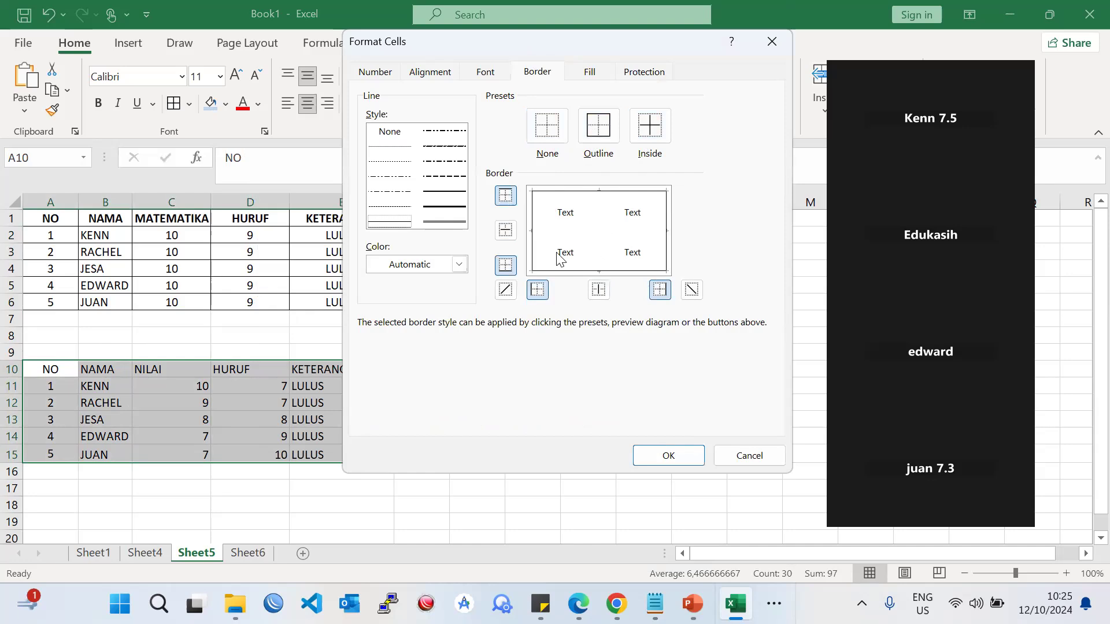
{"action": "left_click", "coordinate": [650, 126]}
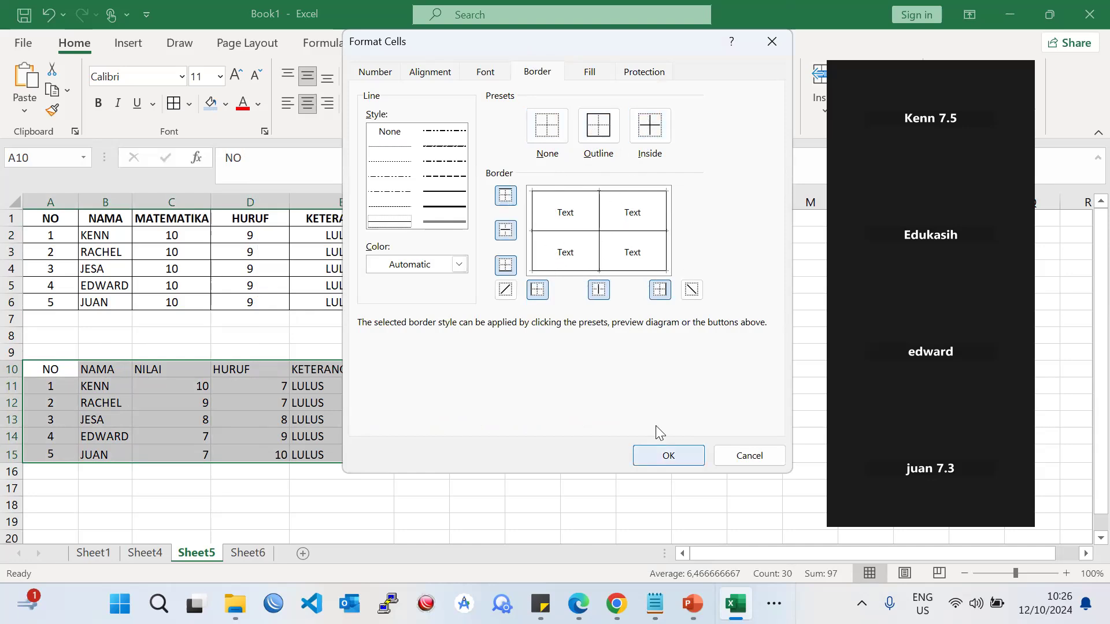
{"action": "key", "text": "Return"}
{"action": "left_click", "coordinate": [622, 431]}
- Make the lower table's header row bold, then switch to PowerPoint
{"action": "left_click_drag", "start_coordinate": [46, 373], "coordinate": [330, 369]}
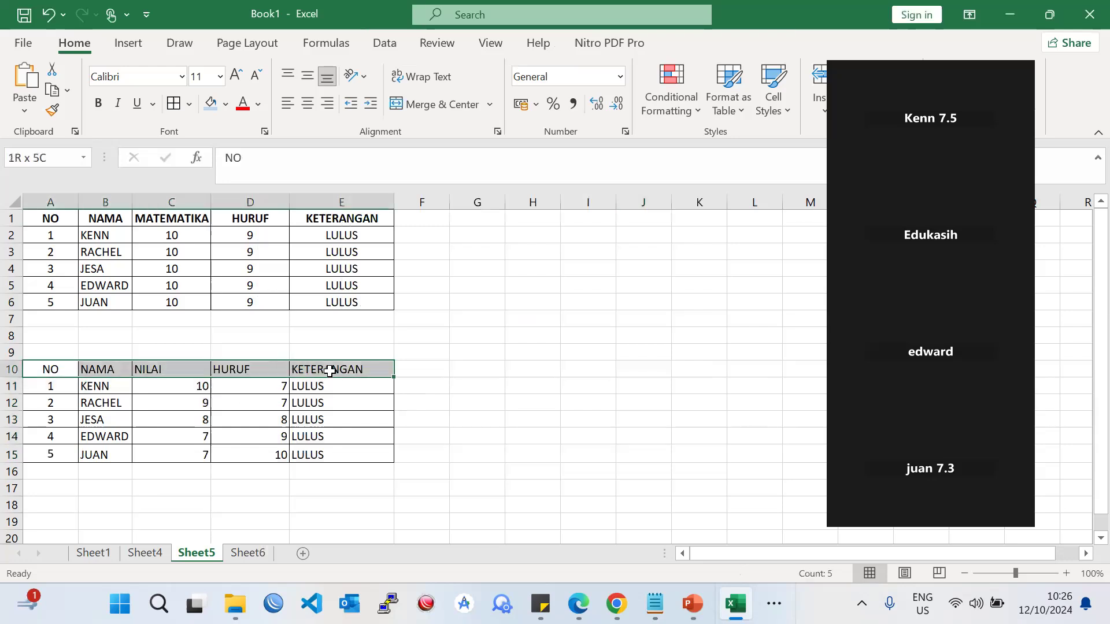
{"action": "left_click", "coordinate": [100, 104]}
{"action": "left_click", "coordinate": [196, 403]}
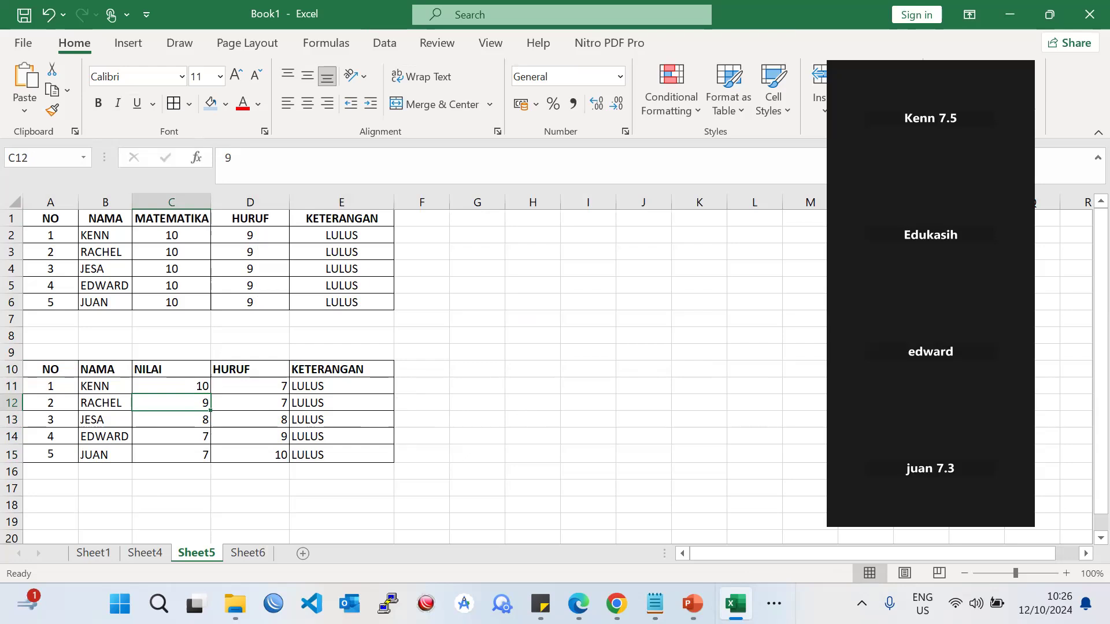
{"action": "key", "text": "alt+Tab"}
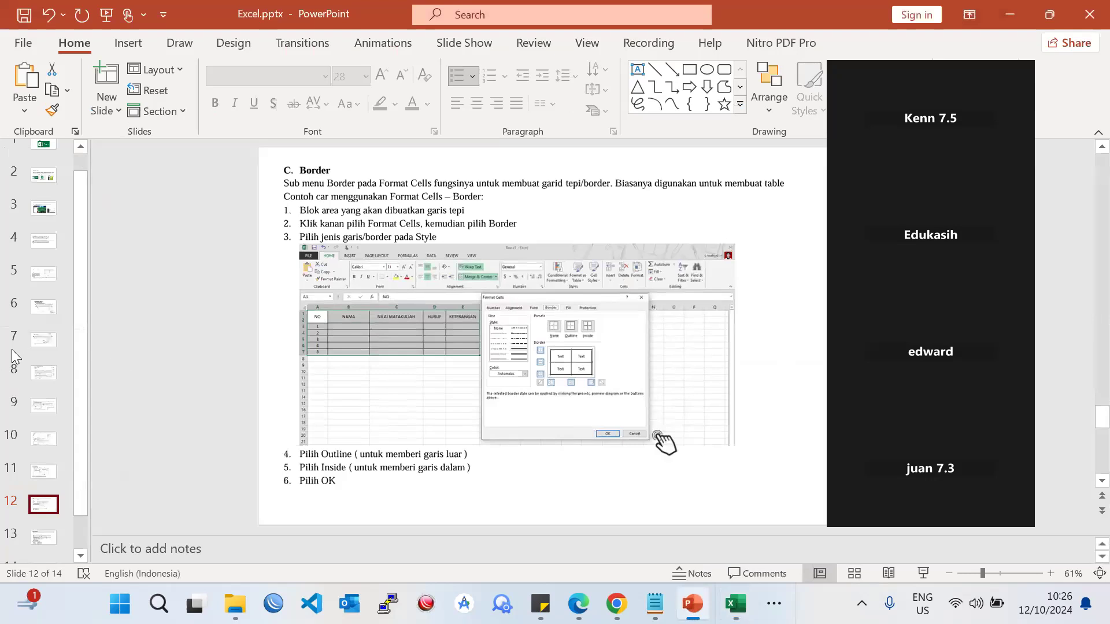
- Scroll the slide thumbnail pane while reviewing the Border slide
{"action": "scroll", "coordinate": [11, 349], "scroll_direction": "down", "scroll_amount": 2}
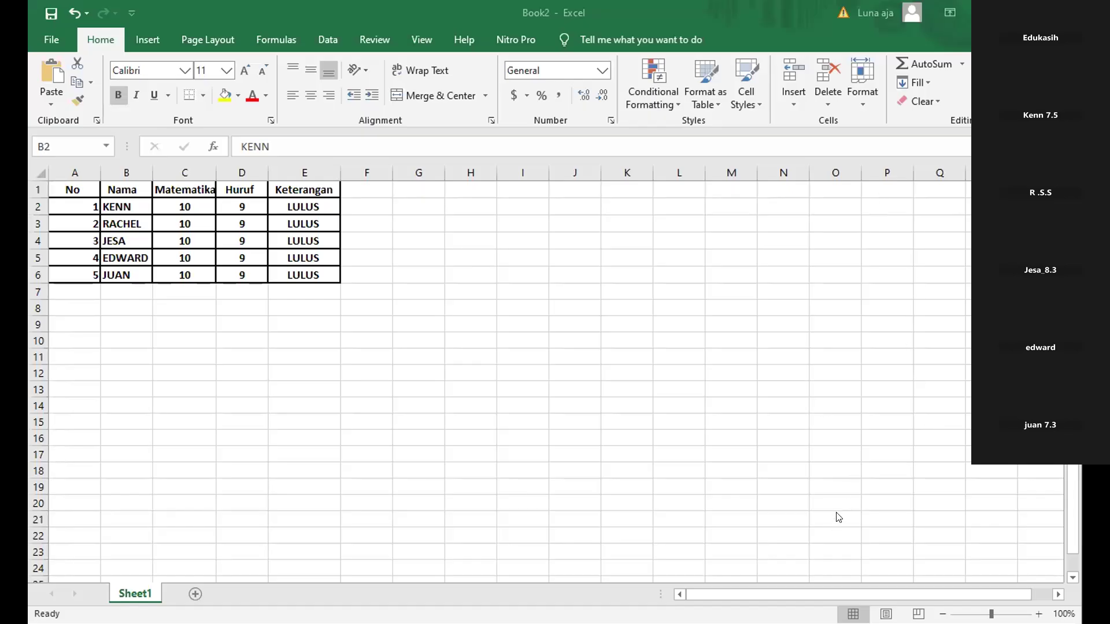
- Switch to Book2 and right-click the selected grade table A1:E6
{"action": "left_click", "coordinate": [756, 193]}
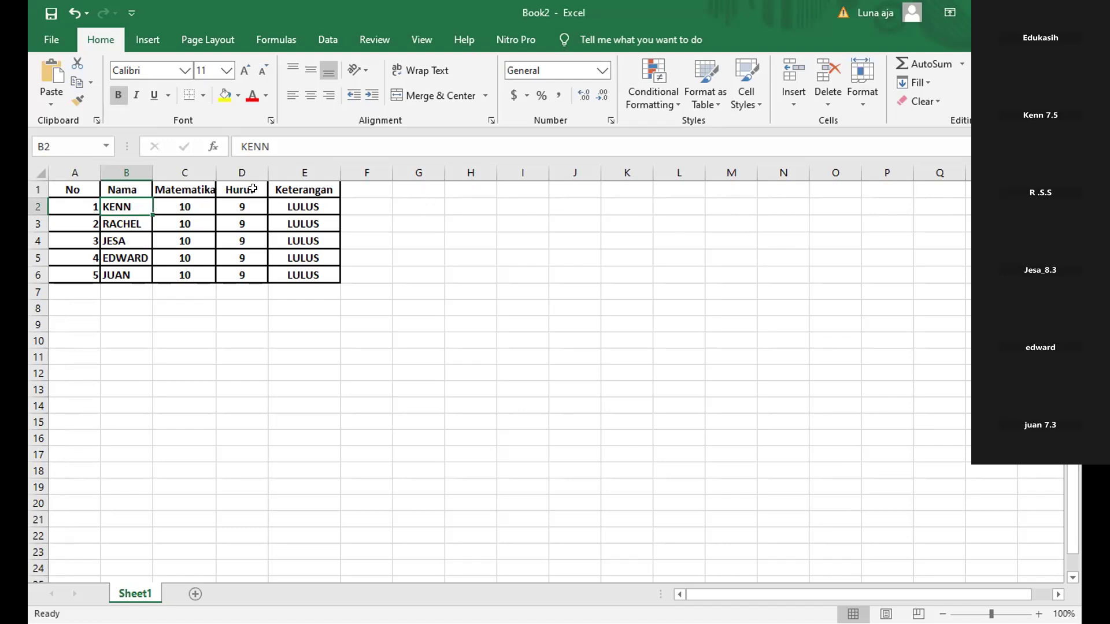
{"action": "left_click", "coordinate": [208, 187]}
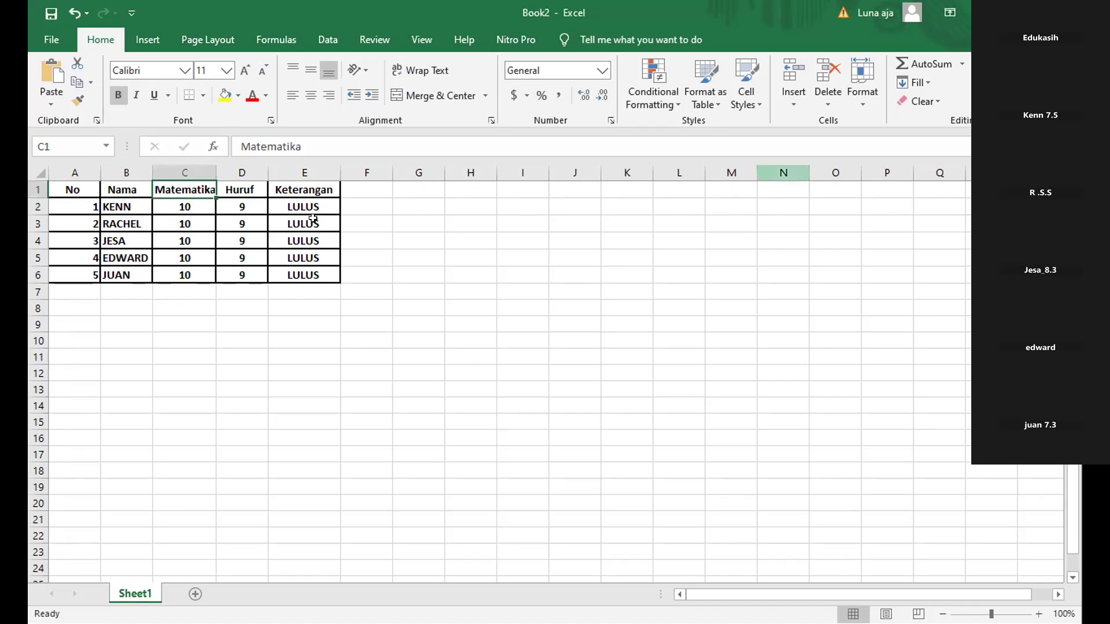
{"action": "left_click_drag", "start_coordinate": [71, 189], "coordinate": [331, 273]}
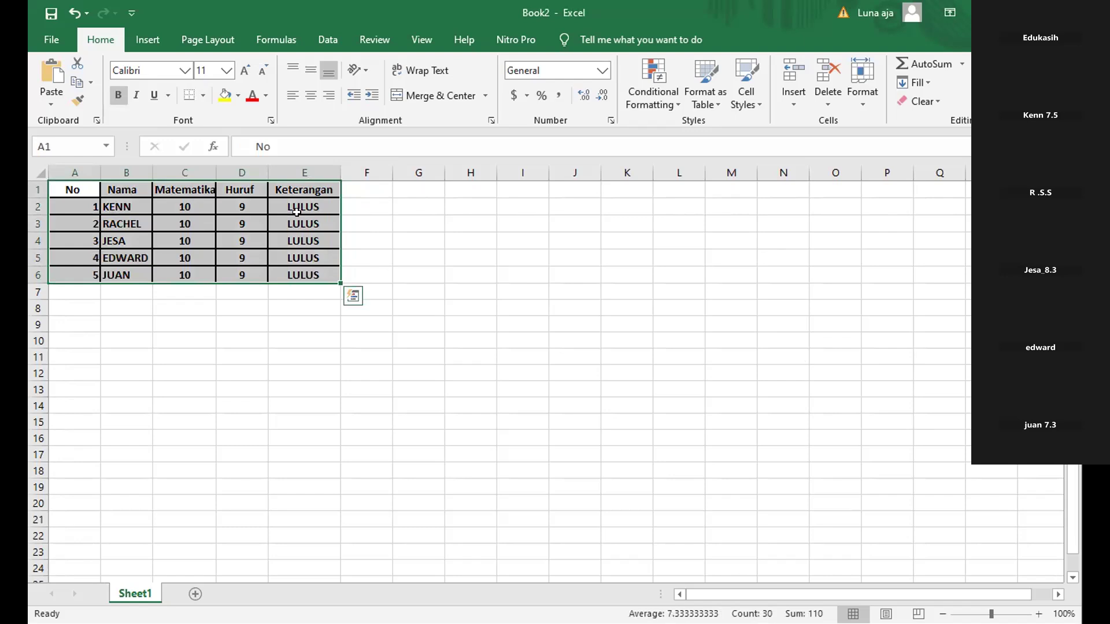
{"action": "right_click", "coordinate": [299, 213]}
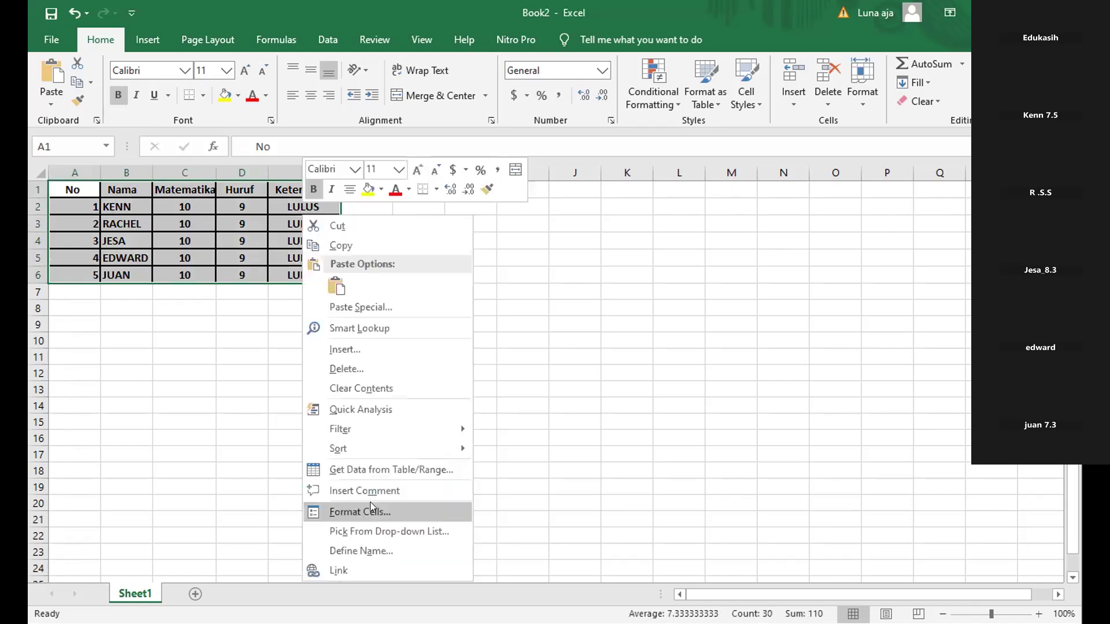
- In Format Cells Border, try the double line style and colour list, keeping Automatic
{"action": "left_click", "coordinate": [372, 511]}
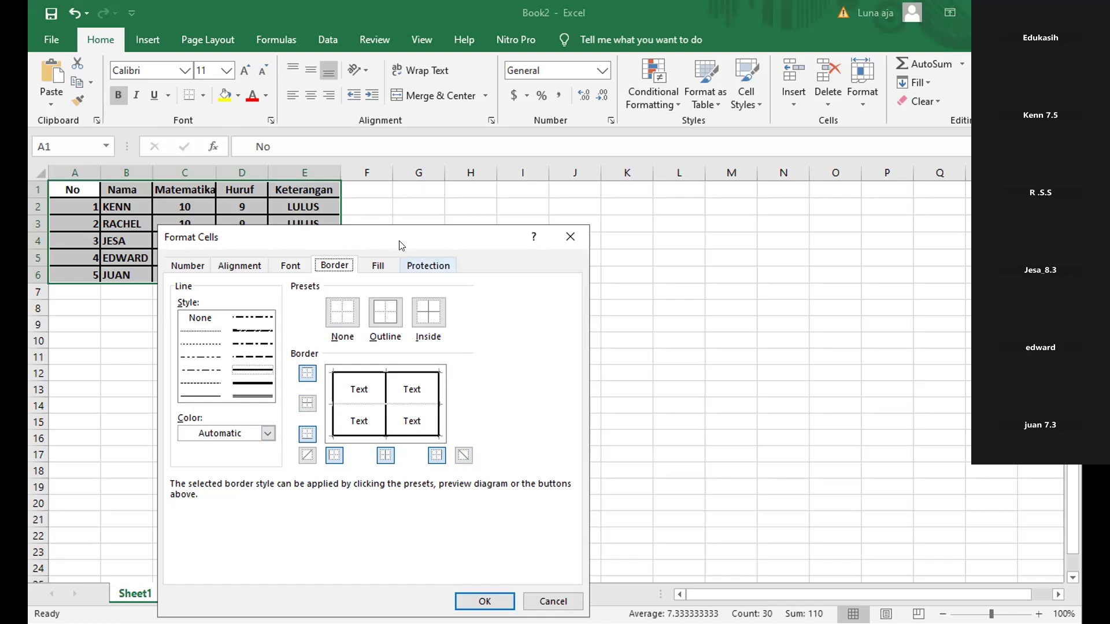
{"action": "left_click", "coordinate": [263, 398]}
{"action": "left_click", "coordinate": [269, 434]}
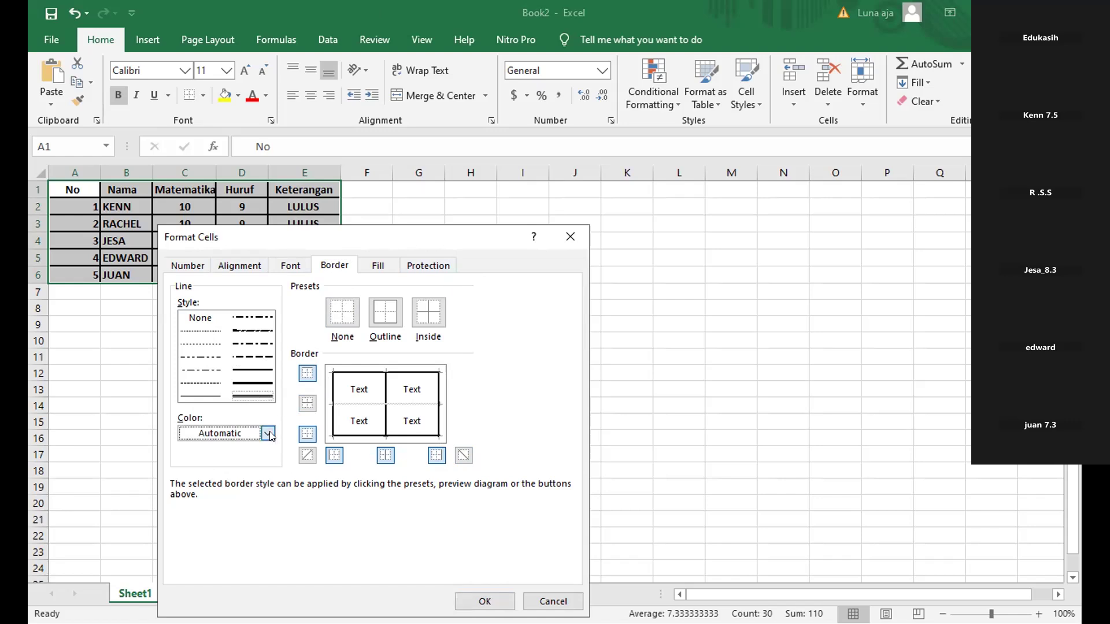
{"action": "left_click", "coordinate": [270, 435]}
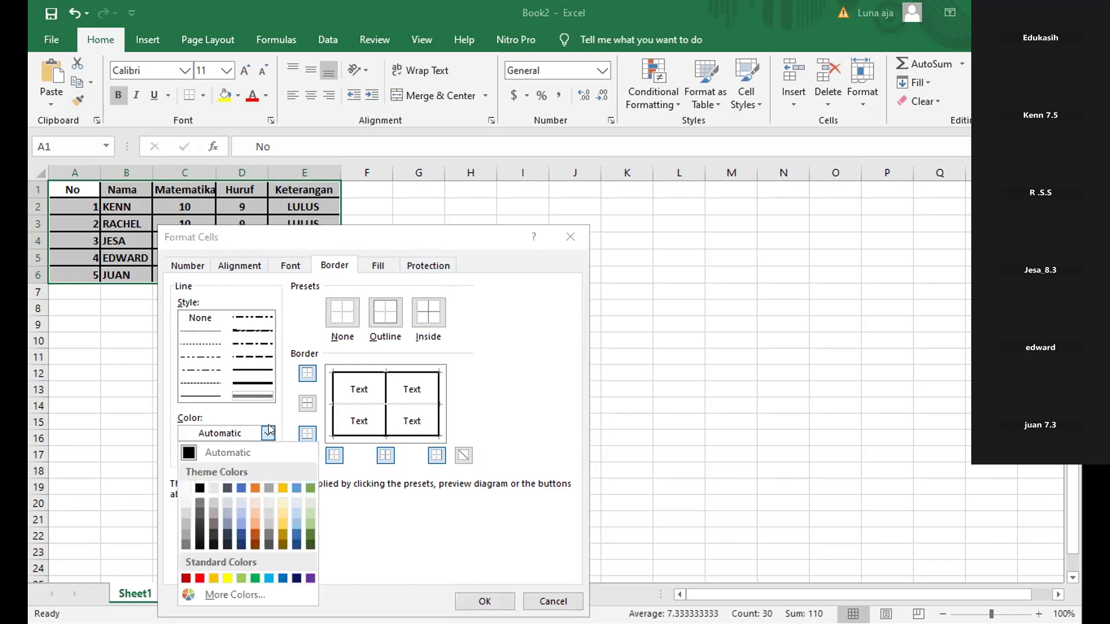
{"action": "left_click", "coordinate": [267, 425]}
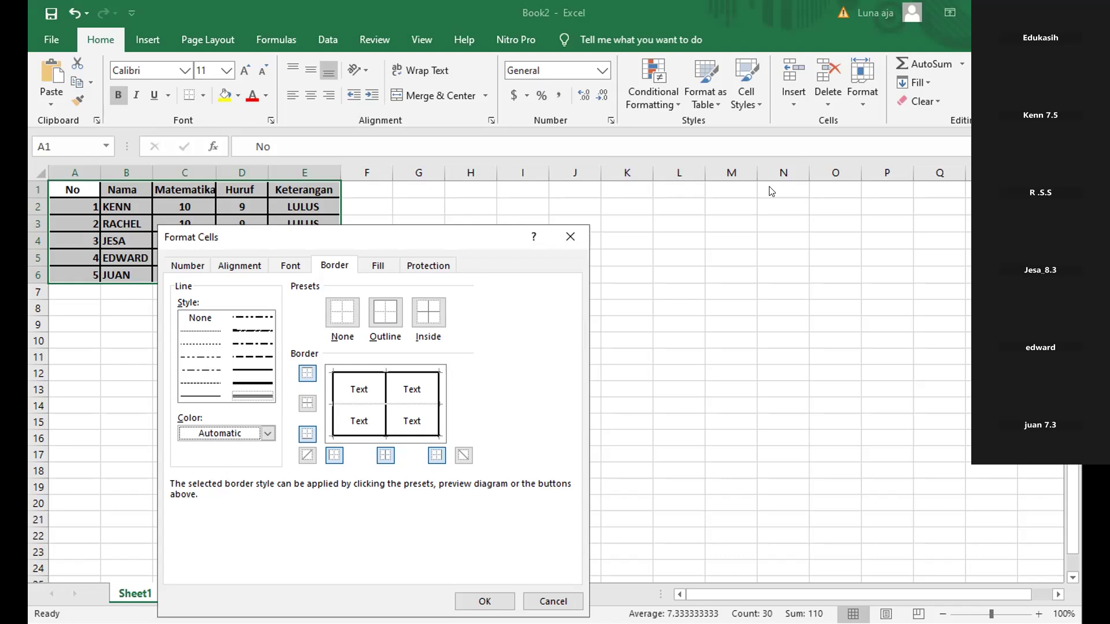
{"action": "left_click", "coordinate": [245, 370]}
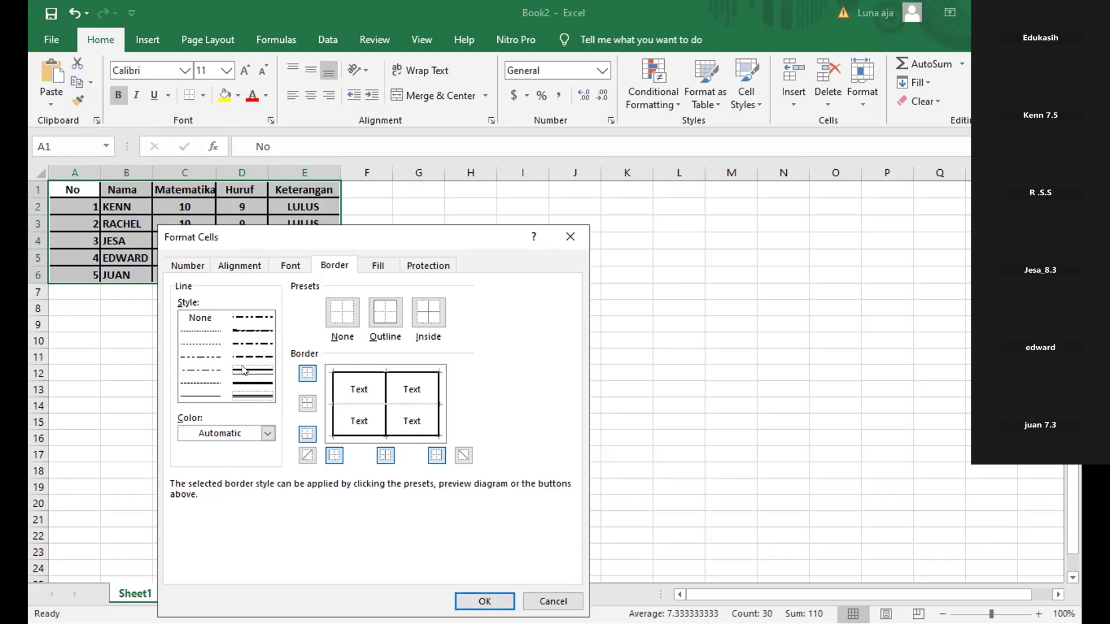
{"action": "left_click", "coordinate": [242, 397]}
{"action": "left_click", "coordinate": [274, 431]}
{"action": "left_click", "coordinate": [267, 433]}
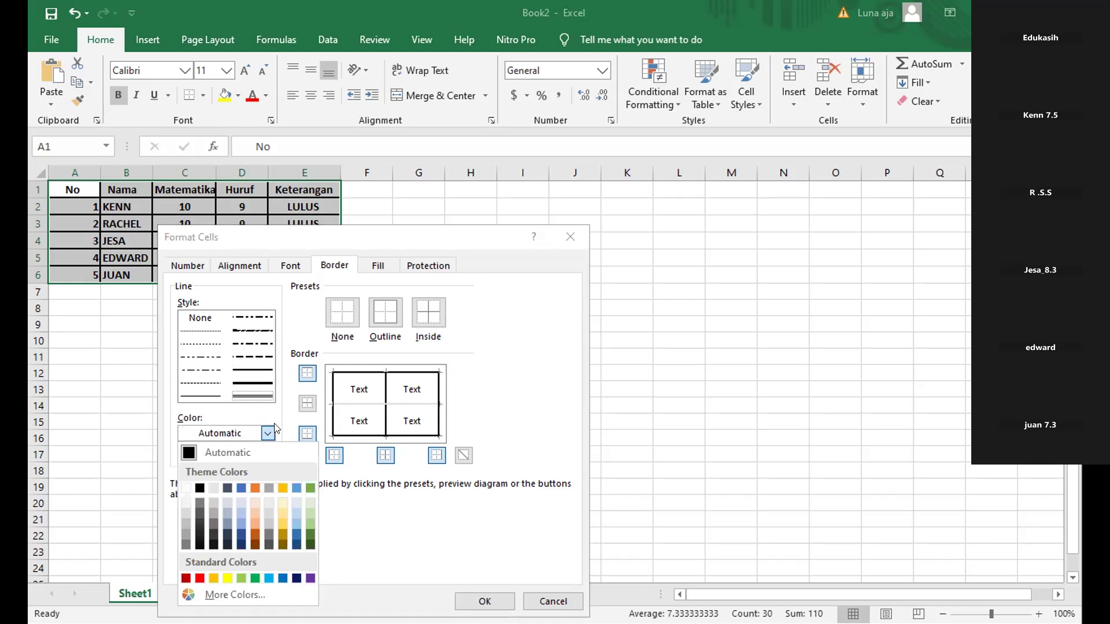
{"action": "left_click", "coordinate": [274, 429]}
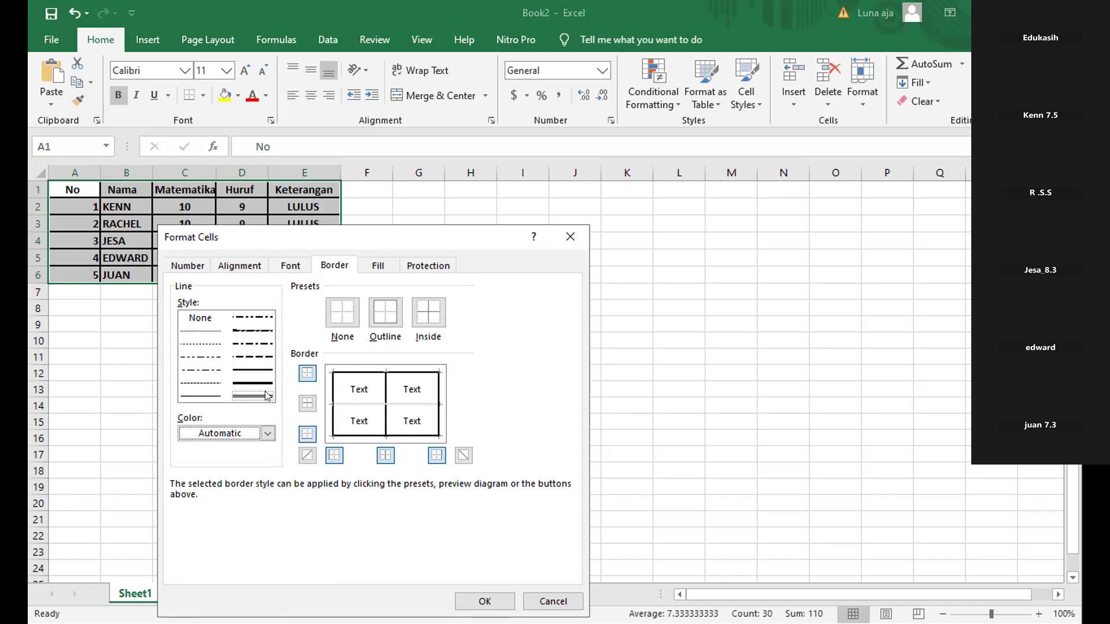
- Settle on the thin solid line with Automatic colour and apply the borders
{"action": "left_click", "coordinate": [265, 396]}
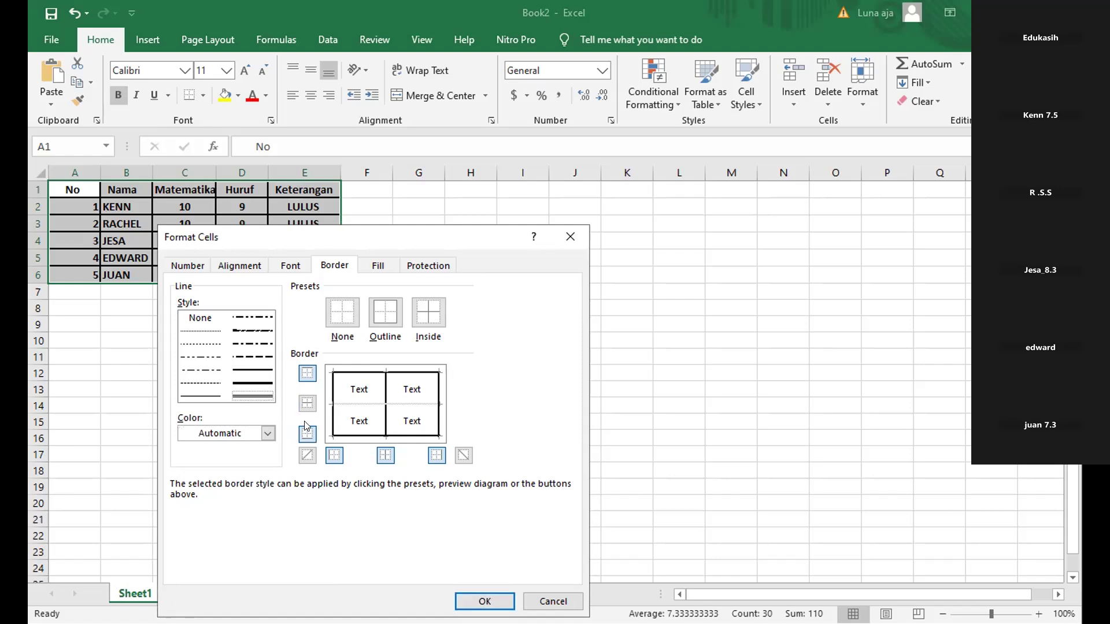
{"action": "left_click", "coordinate": [269, 434]}
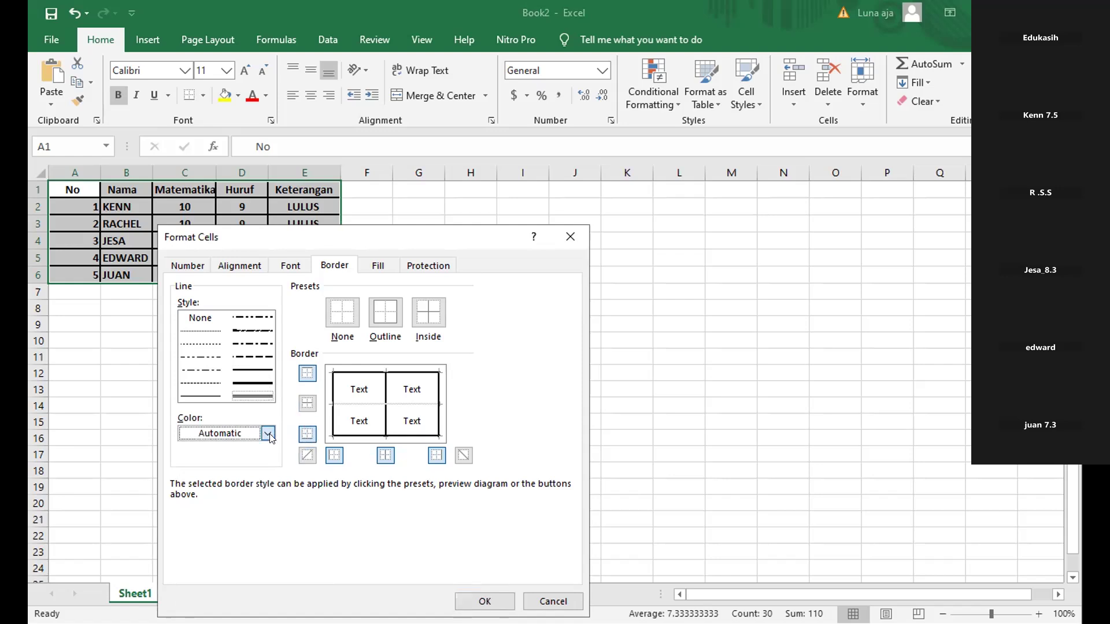
{"action": "left_click", "coordinate": [269, 435]}
{"action": "left_click", "coordinate": [198, 396]}
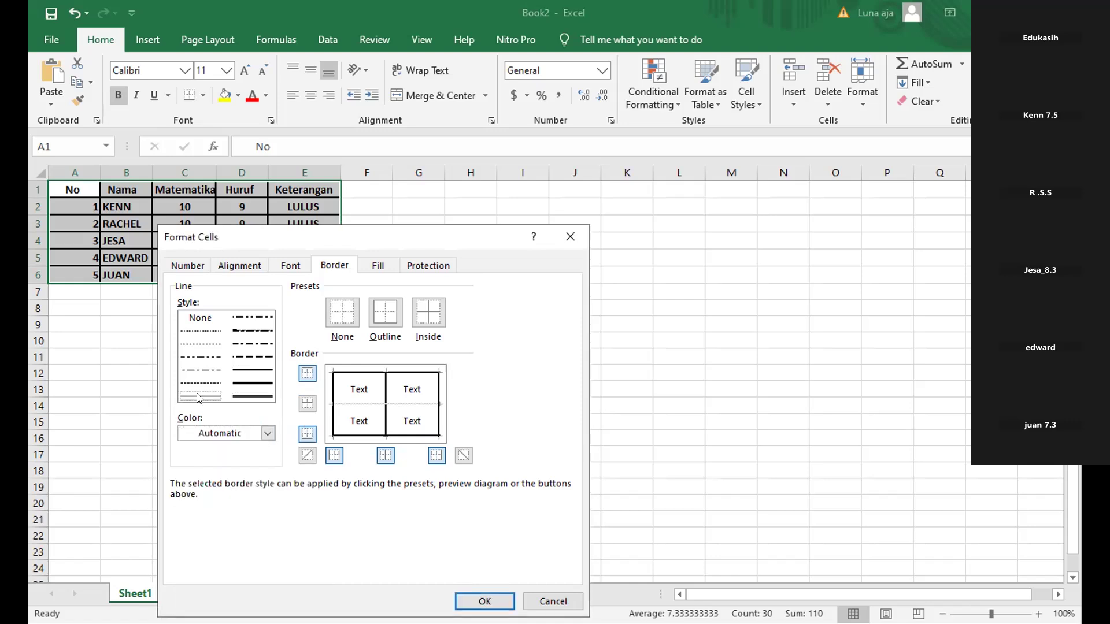
{"action": "left_click", "coordinate": [479, 599]}
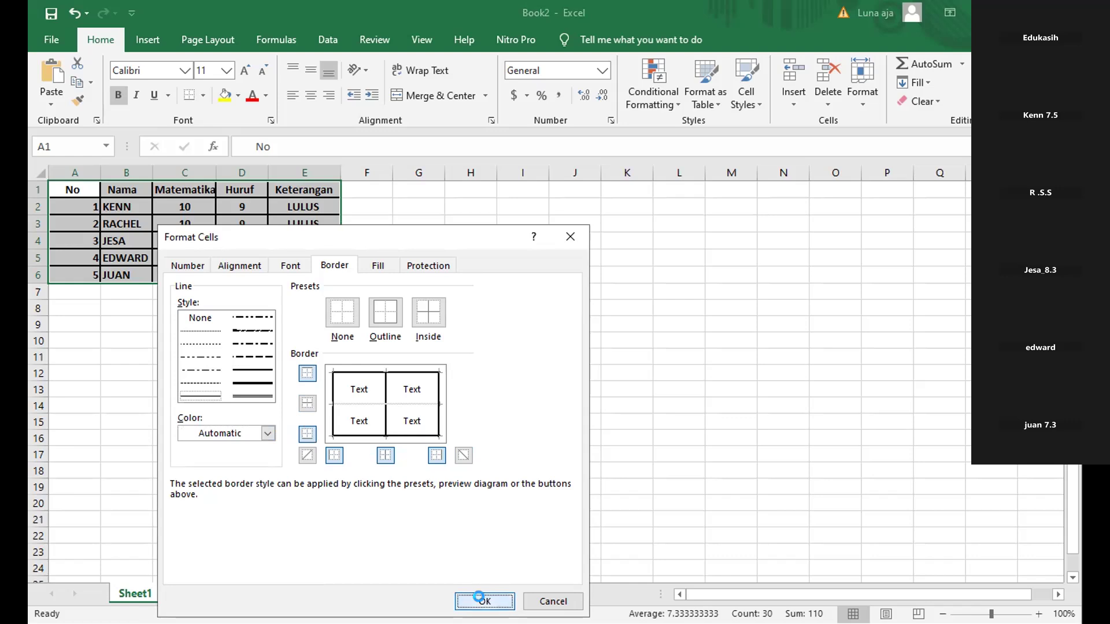
{"action": "left_click", "coordinate": [461, 466]}
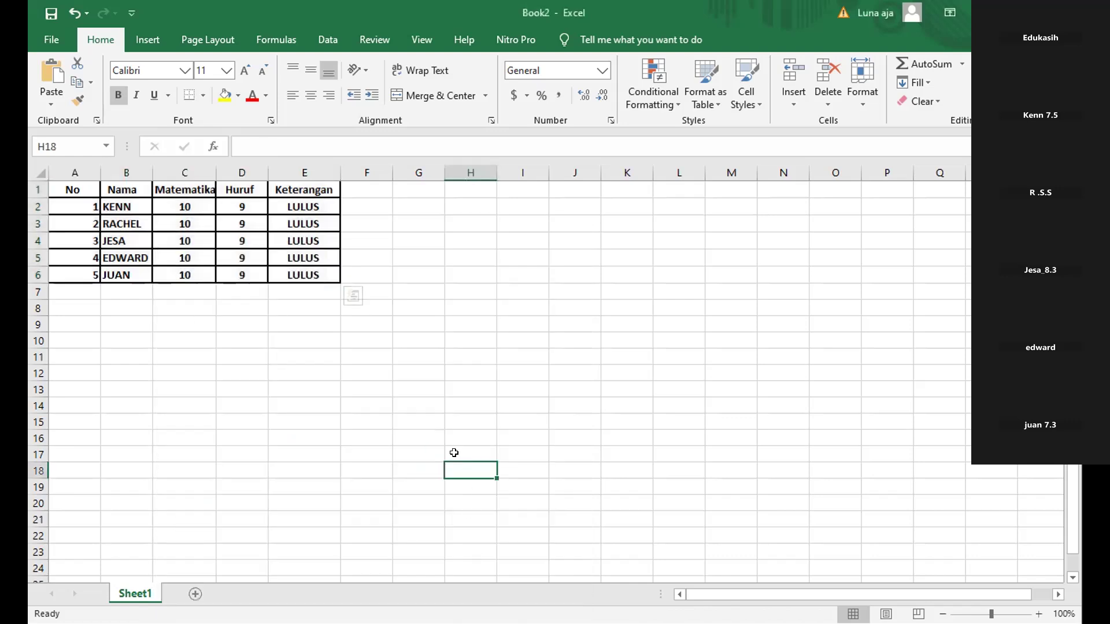
{"action": "left_click", "coordinate": [109, 255]}
{"action": "left_click_drag", "start_coordinate": [123, 184], "coordinate": [304, 271]}
{"action": "right_click", "coordinate": [295, 229]}
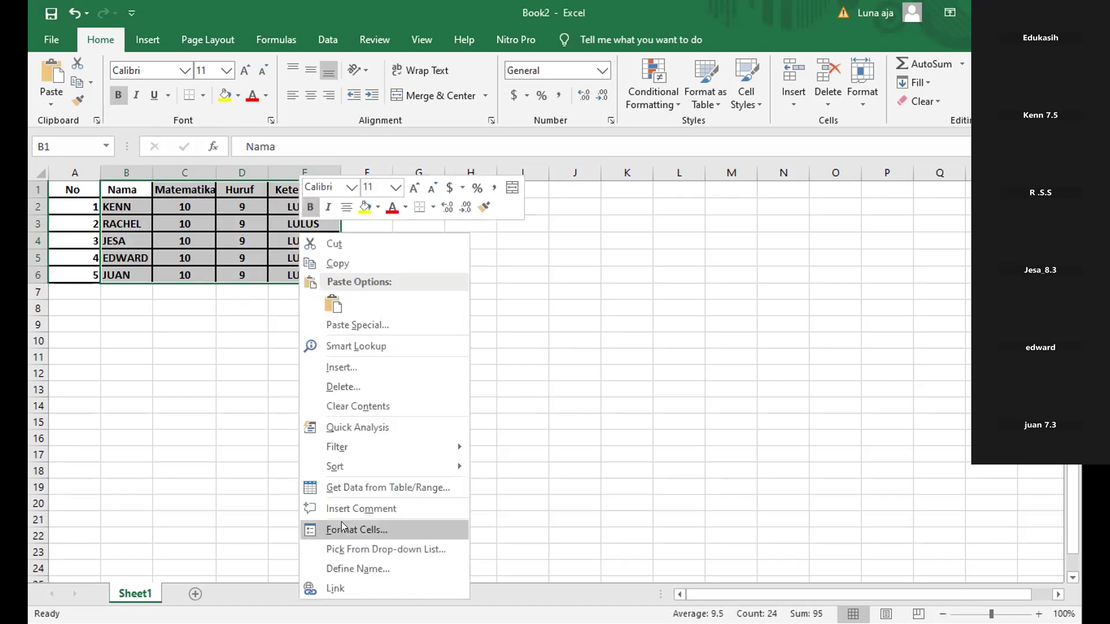
{"action": "left_click", "coordinate": [343, 527]}
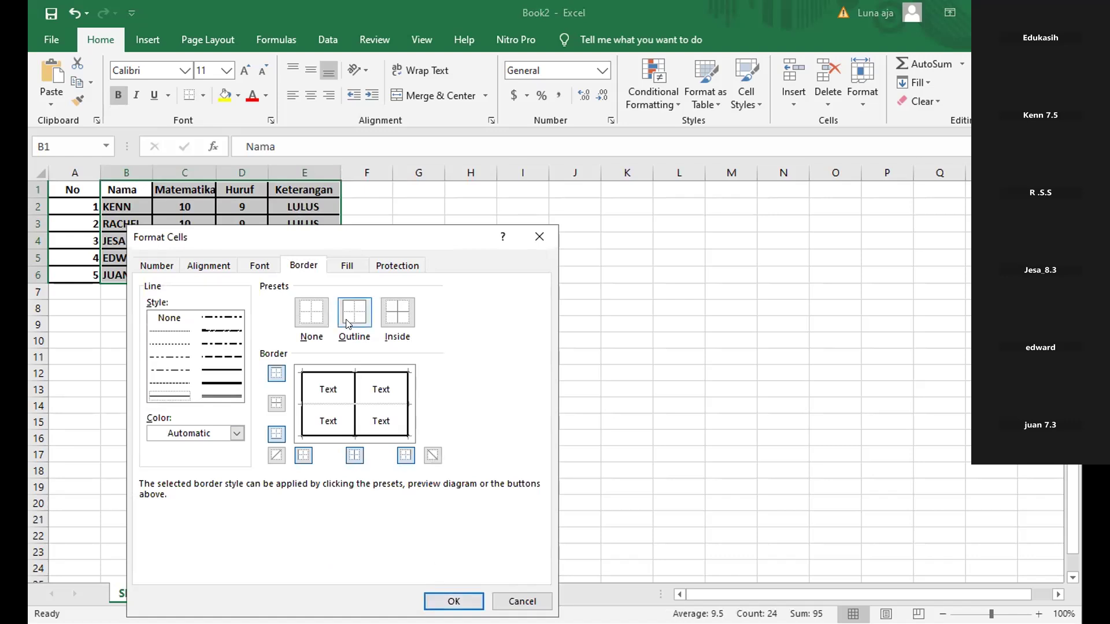
{"action": "left_click", "coordinate": [188, 318]}
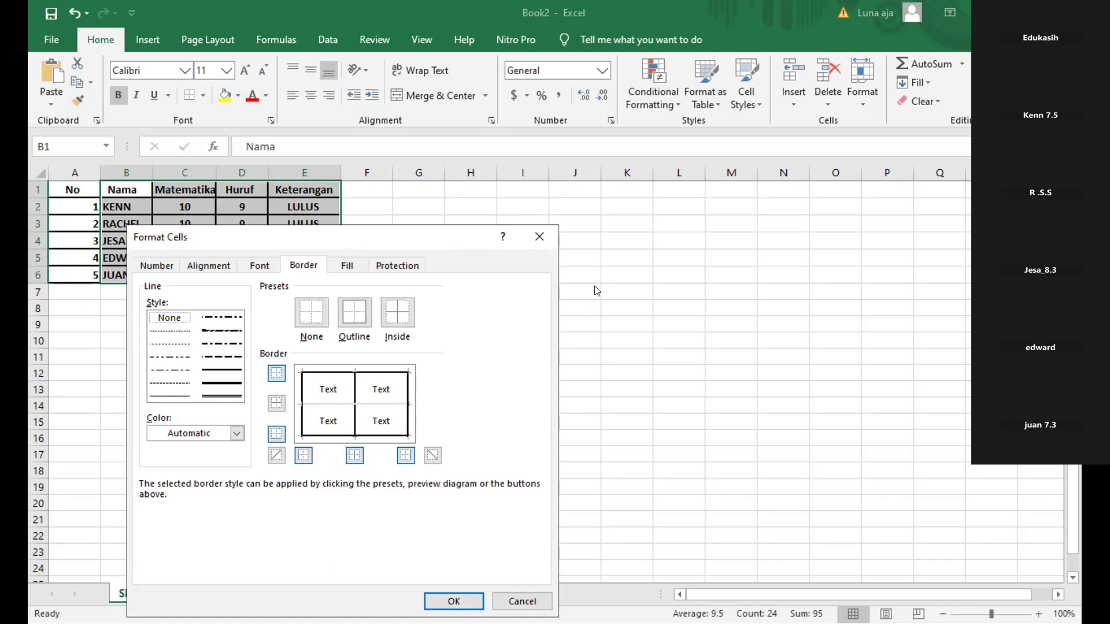
{"action": "left_click", "coordinate": [538, 237]}
{"action": "left_click_drag", "start_coordinate": [69, 190], "coordinate": [258, 254]}
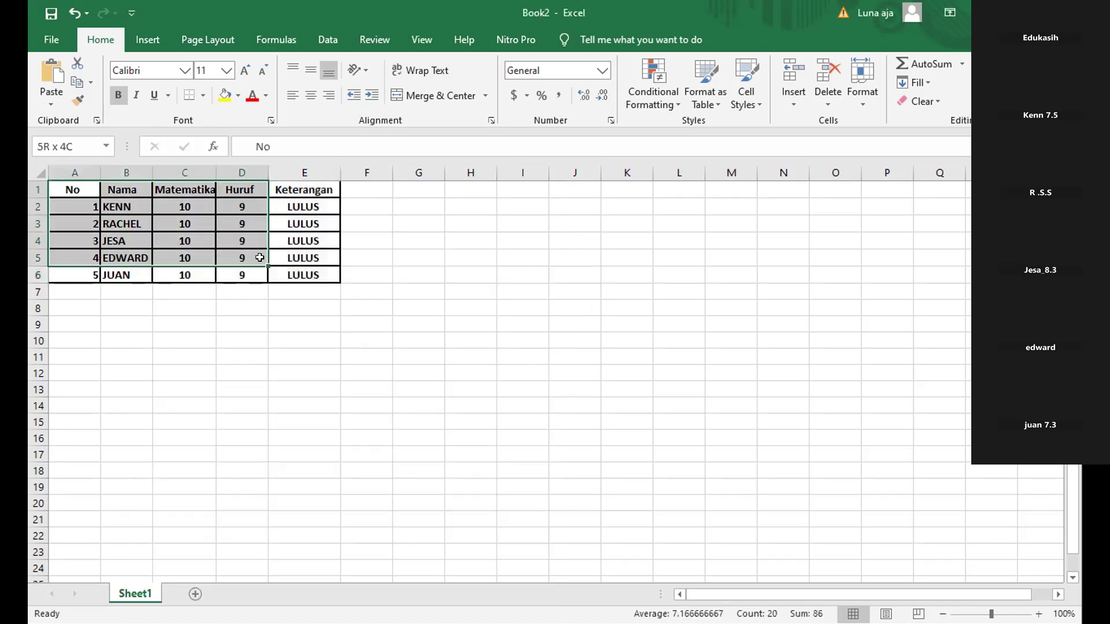
{"action": "left_click", "coordinate": [112, 199]}
{"action": "left_click_drag", "start_coordinate": [112, 195], "coordinate": [304, 275]}
{"action": "left_click", "coordinate": [115, 241]}
{"action": "left_click_drag", "start_coordinate": [72, 190], "coordinate": [300, 272]}
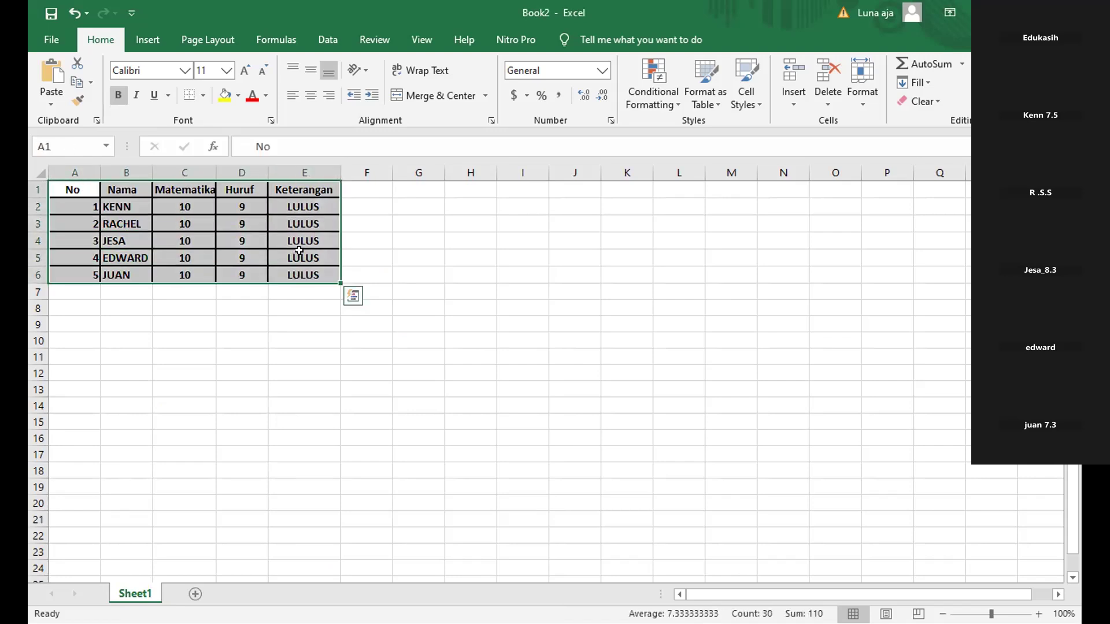
{"action": "right_click", "coordinate": [305, 251]}
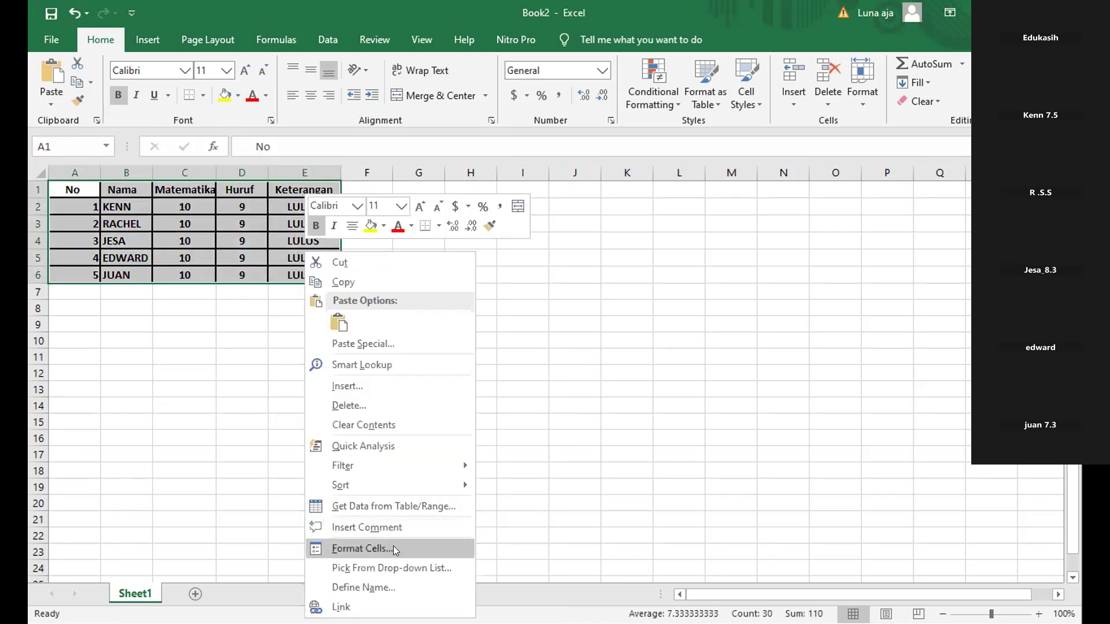
- Remove the outline and inside borders from A1:E6 through Format Cells
{"action": "left_click", "coordinate": [395, 549]}
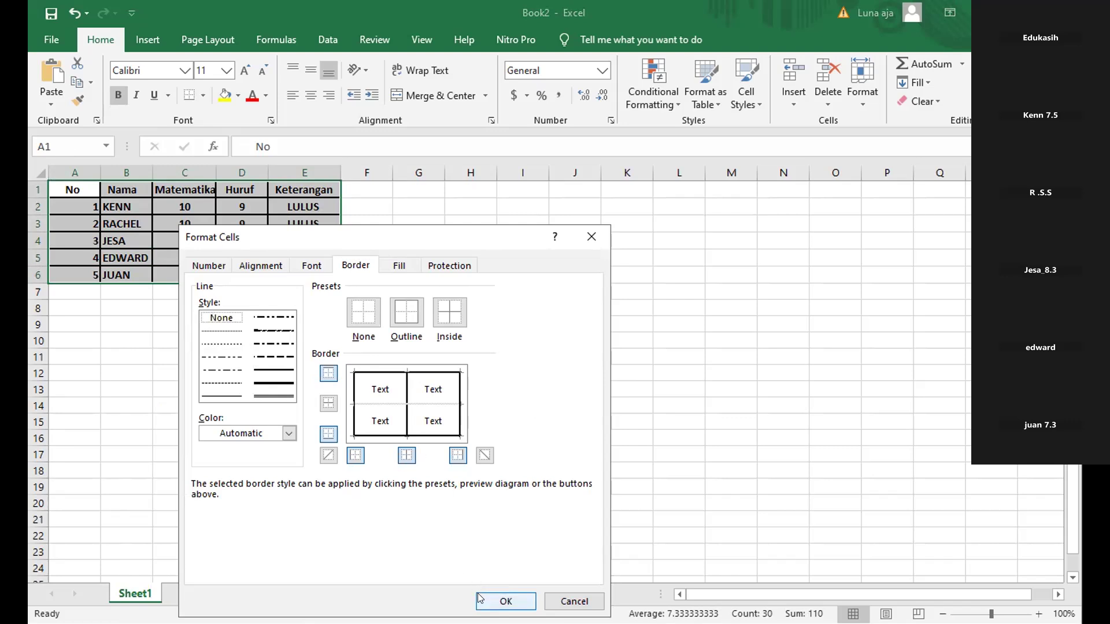
{"action": "left_click", "coordinate": [414, 299]}
{"action": "left_click", "coordinate": [414, 299]}
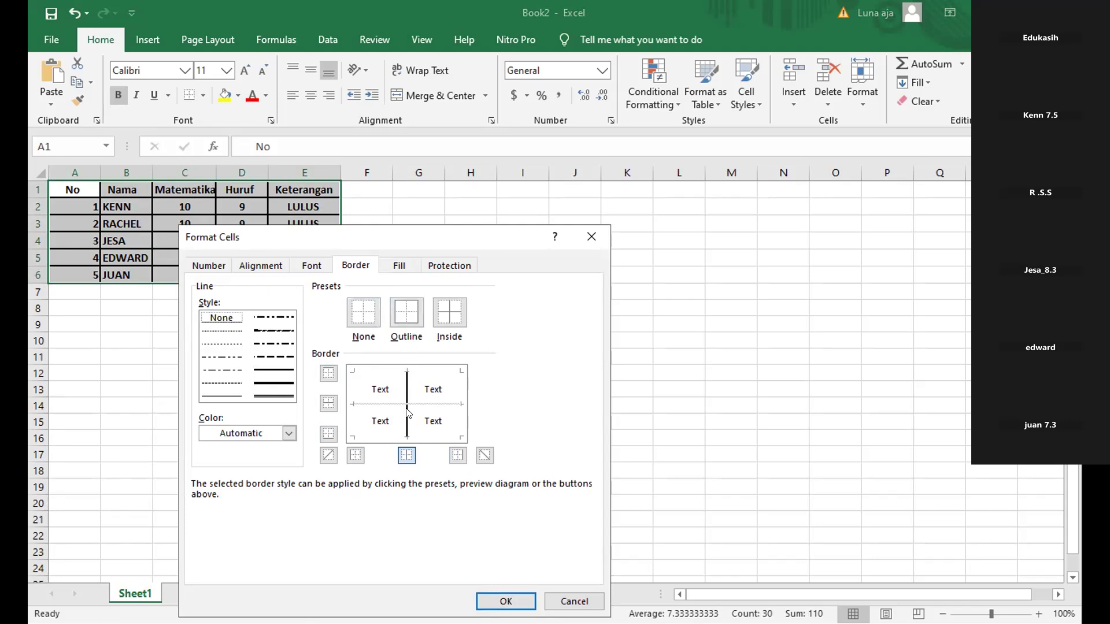
{"action": "left_click", "coordinate": [501, 598]}
{"action": "left_click", "coordinate": [450, 312]}
{"action": "left_click", "coordinate": [450, 312]}
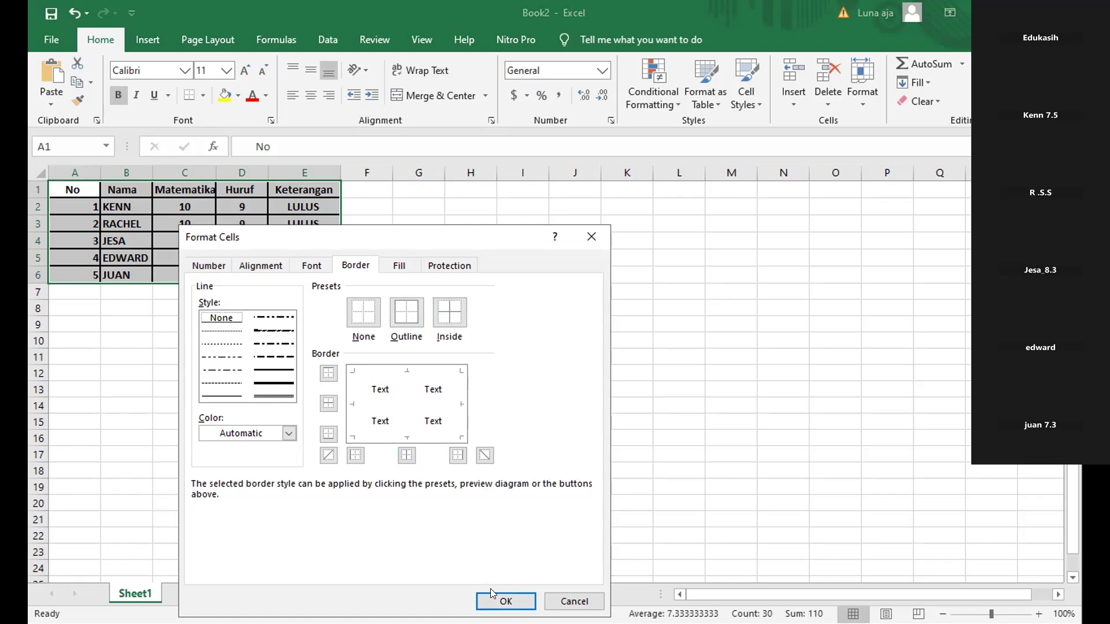
{"action": "left_click", "coordinate": [506, 601]}
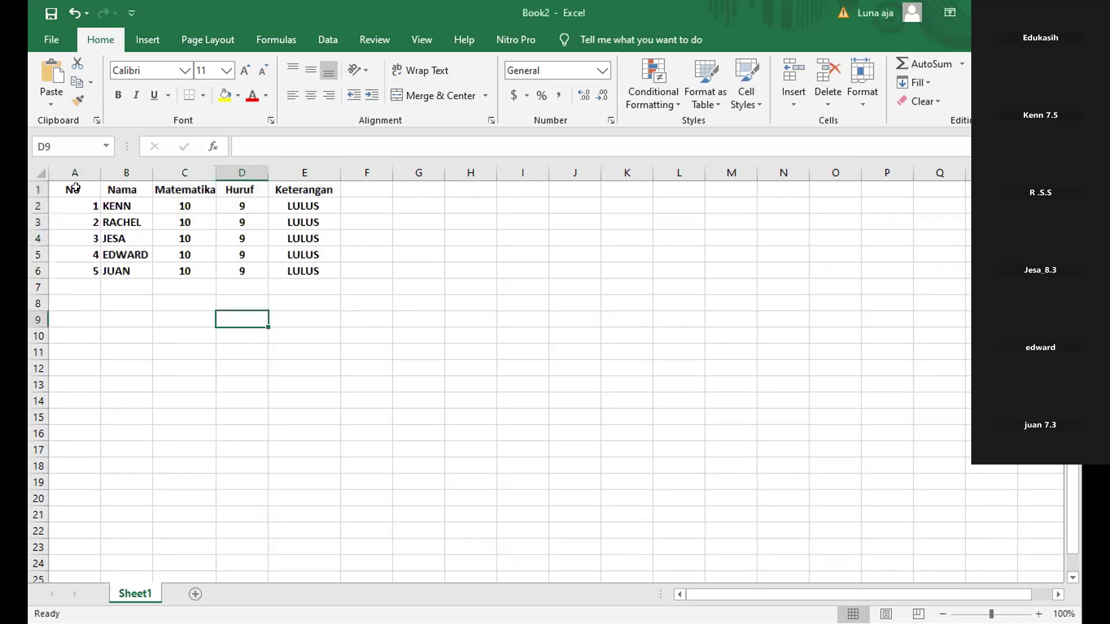
{"action": "left_click_drag", "start_coordinate": [73, 187], "coordinate": [330, 269]}
- Turn off bold for the text in table A1:E6
{"action": "right_click", "coordinate": [334, 258]}
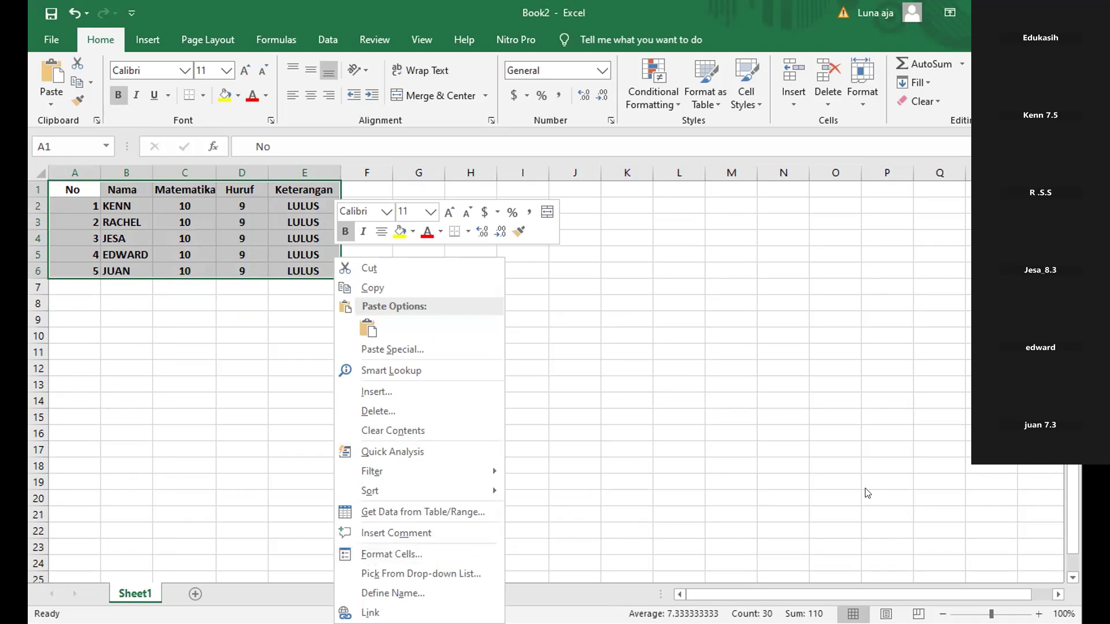
{"action": "left_click", "coordinate": [757, 456]}
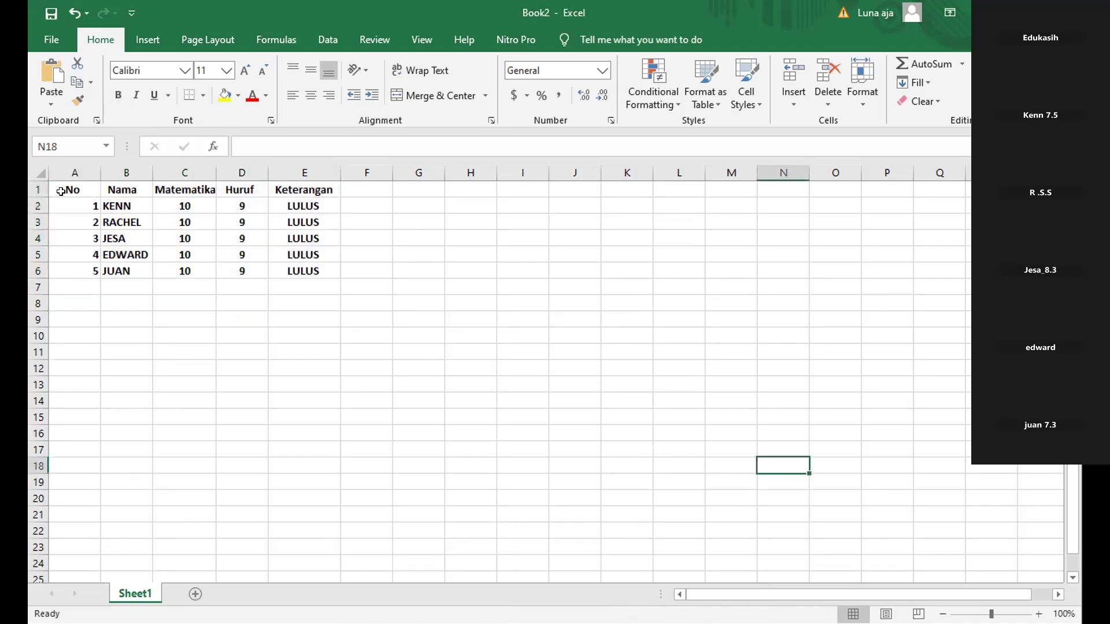
{"action": "left_click_drag", "start_coordinate": [61, 190], "coordinate": [280, 265]}
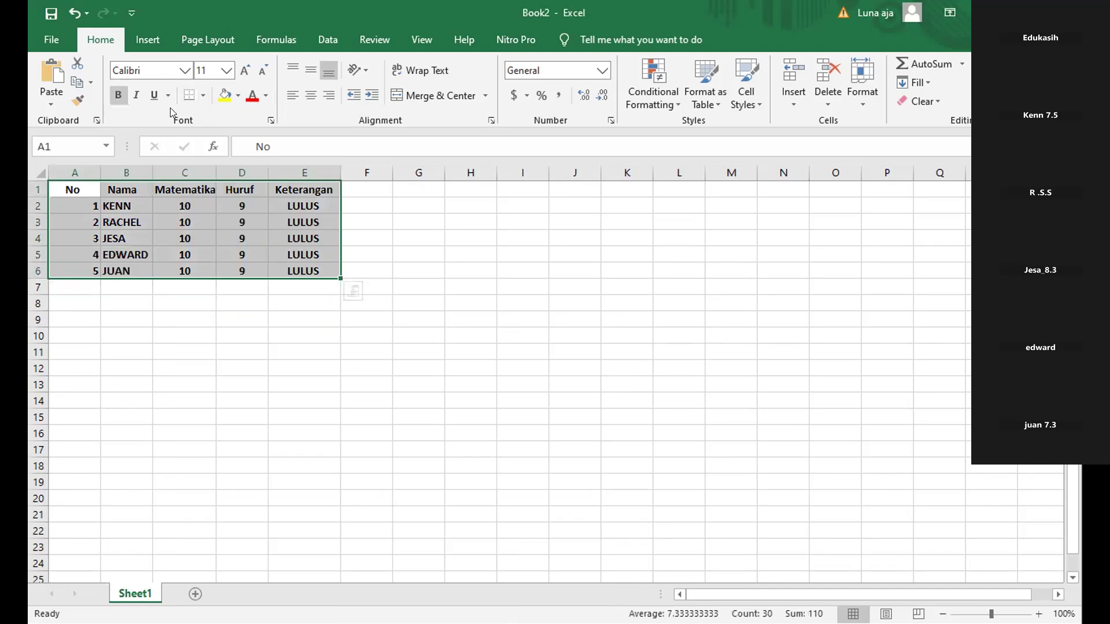
{"action": "left_click", "coordinate": [122, 97]}
{"action": "left_click", "coordinate": [156, 218]}
- Reapply outline and inside borders to A1:E6 via Format Cells
{"action": "left_click_drag", "start_coordinate": [72, 190], "coordinate": [300, 274]}
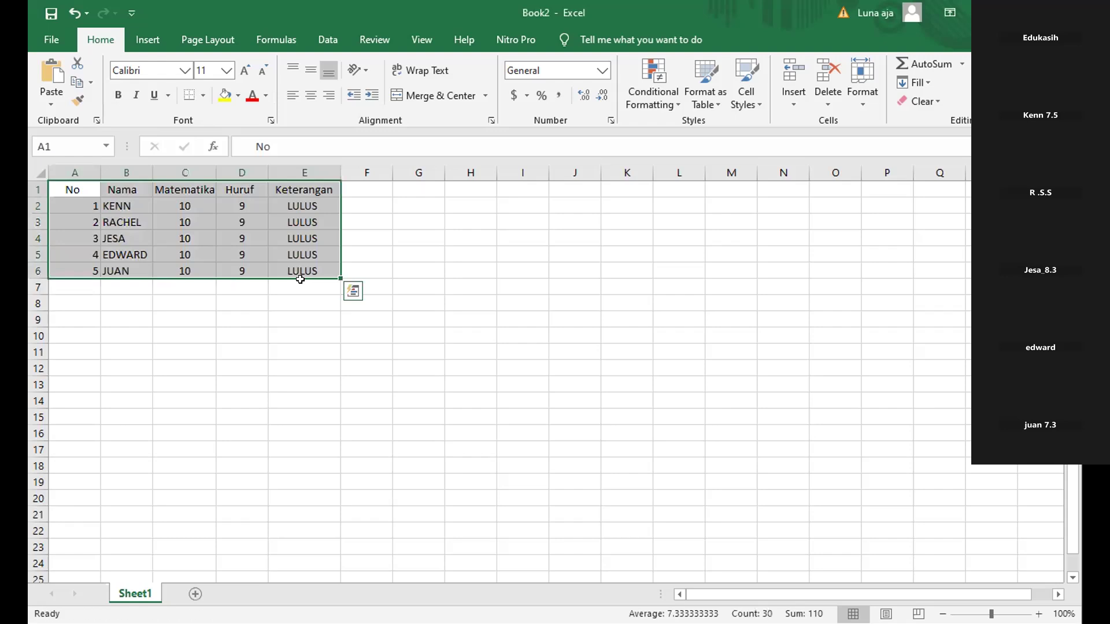
{"action": "right_click", "coordinate": [315, 245]}
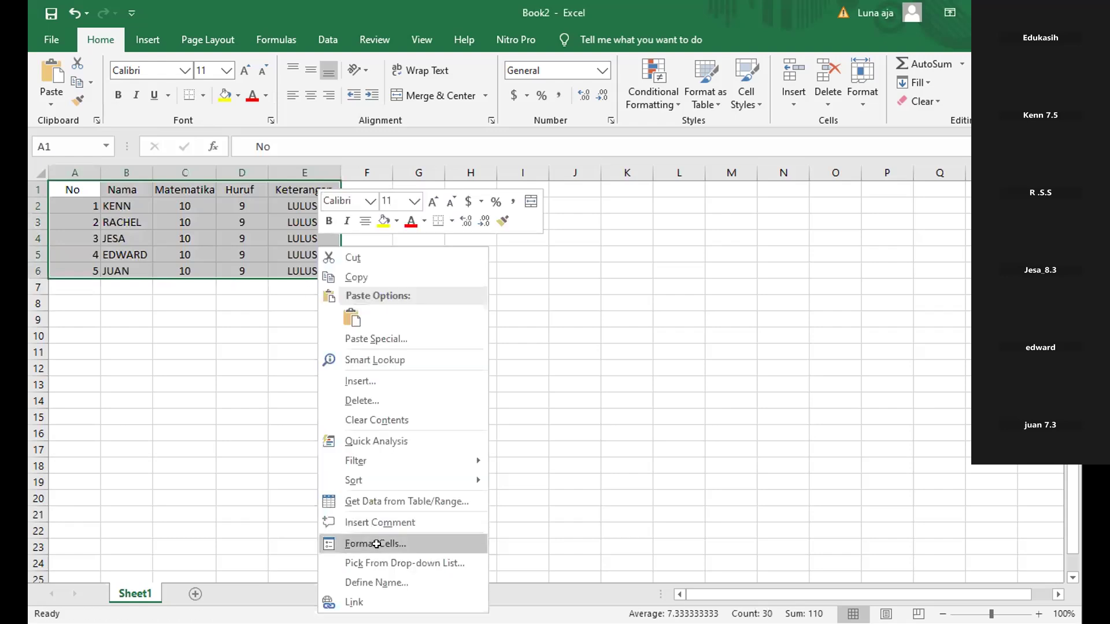
{"action": "left_click", "coordinate": [375, 544]}
{"action": "left_click", "coordinate": [393, 312]}
{"action": "left_click", "coordinate": [437, 312]}
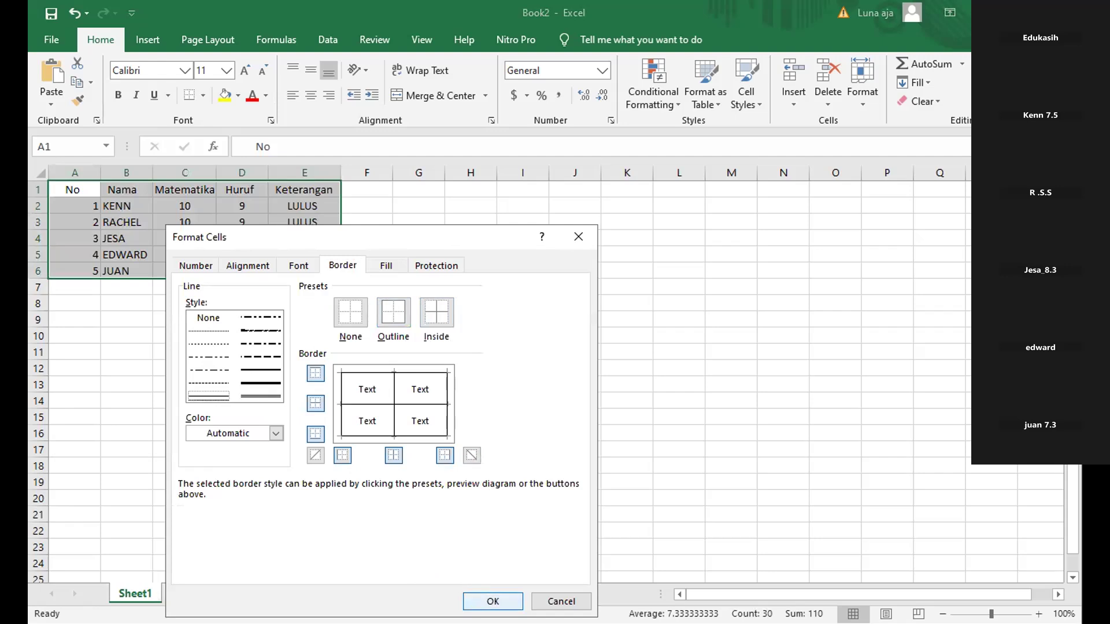
{"action": "left_click", "coordinate": [493, 602]}
{"action": "left_click", "coordinate": [304, 384]}
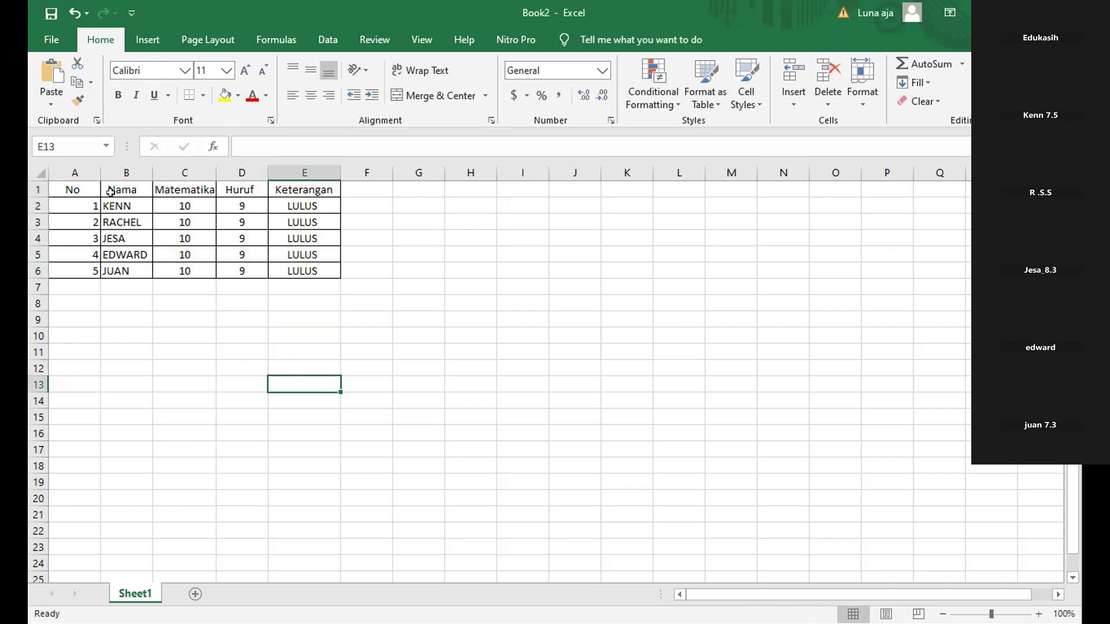
{"action": "left_click", "coordinate": [731, 189]}
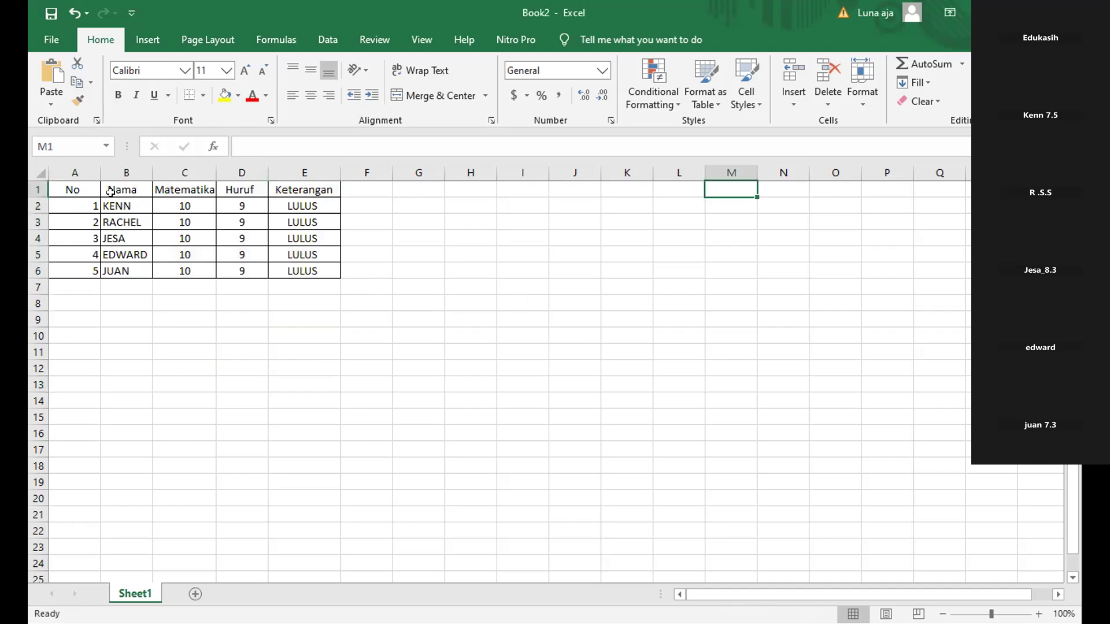
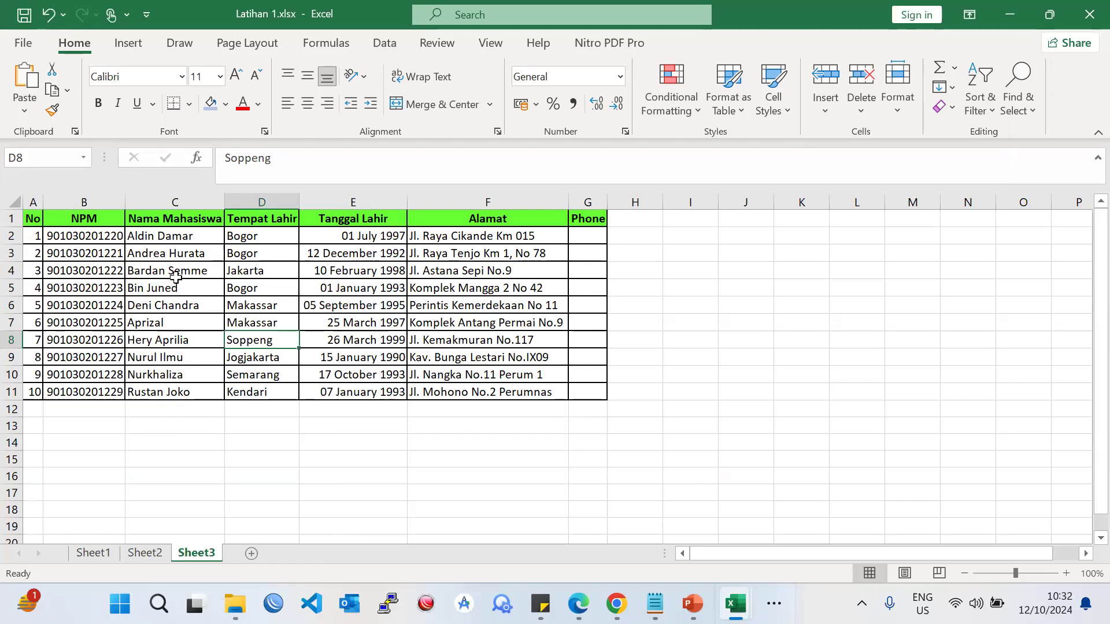
- Select the student table's header cells A1 through G1
{"action": "scroll", "coordinate": [177, 276], "scroll_direction": "up", "scroll_amount": 17}
{"action": "scroll", "coordinate": [177, 279], "scroll_direction": "down", "scroll_amount": 11}
{"action": "scroll", "coordinate": [178, 281], "scroll_direction": "up", "scroll_amount": 11}
{"action": "scroll", "coordinate": [178, 285], "scroll_direction": "down", "scroll_amount": 7}
{"action": "scroll", "coordinate": [176, 286], "scroll_direction": "up", "scroll_amount": 7}
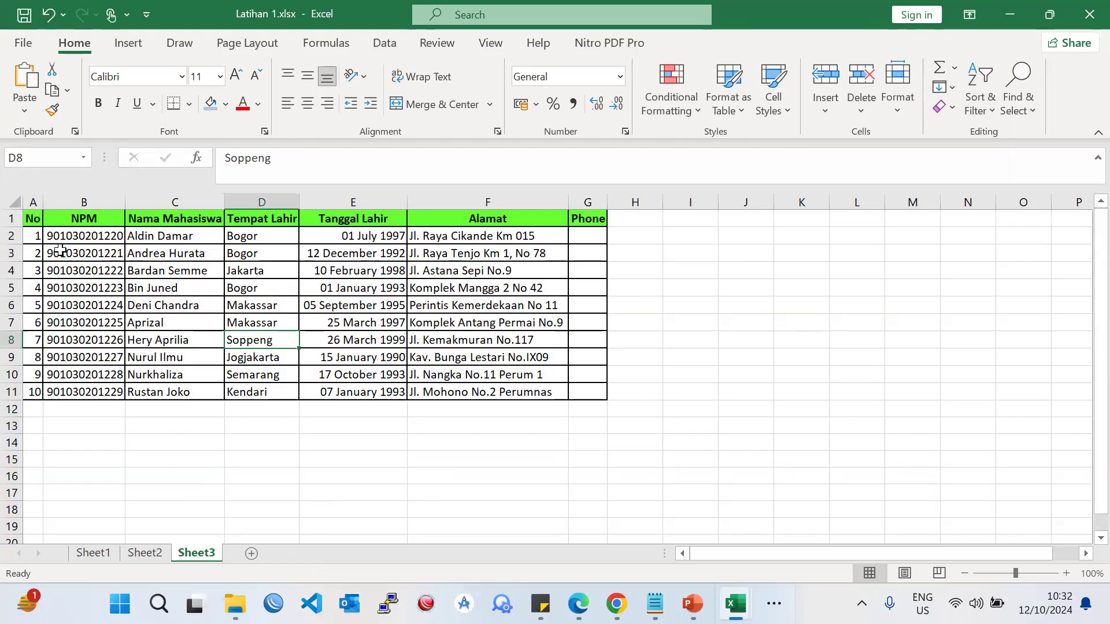
{"action": "left_click_drag", "start_coordinate": [35, 218], "coordinate": [578, 223]}
{"action": "scroll", "coordinate": [57, 225], "scroll_direction": "down", "scroll_amount": 1}
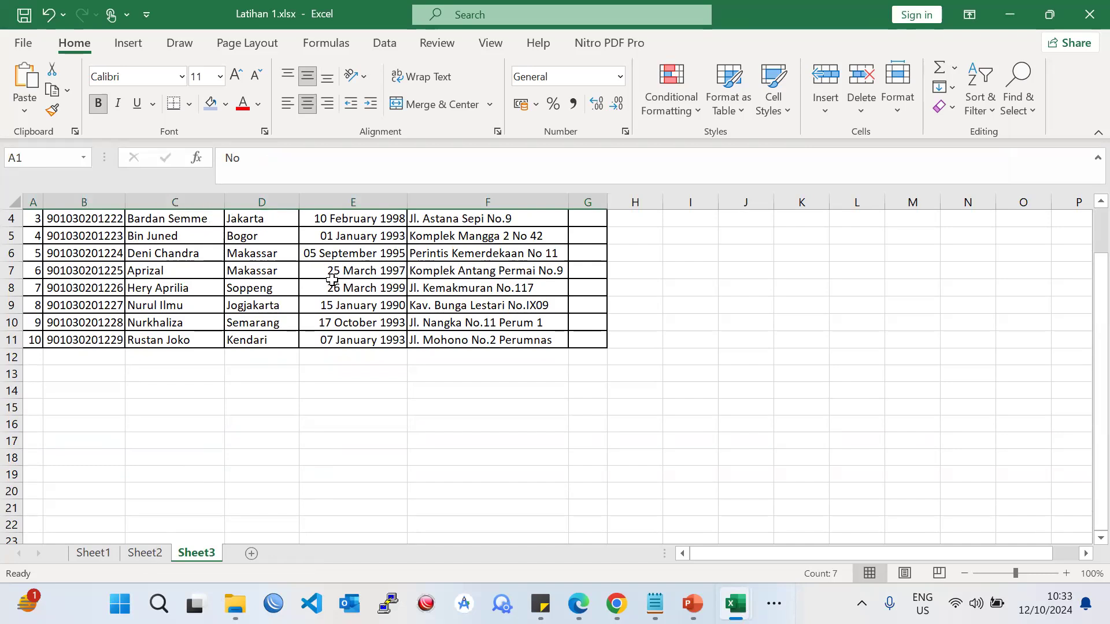
- Freeze the header row with View > Freeze Panes > Freeze Top Row
{"action": "scroll", "coordinate": [333, 279], "scroll_direction": "up", "scroll_amount": 1}
{"action": "left_click", "coordinate": [30, 233]}
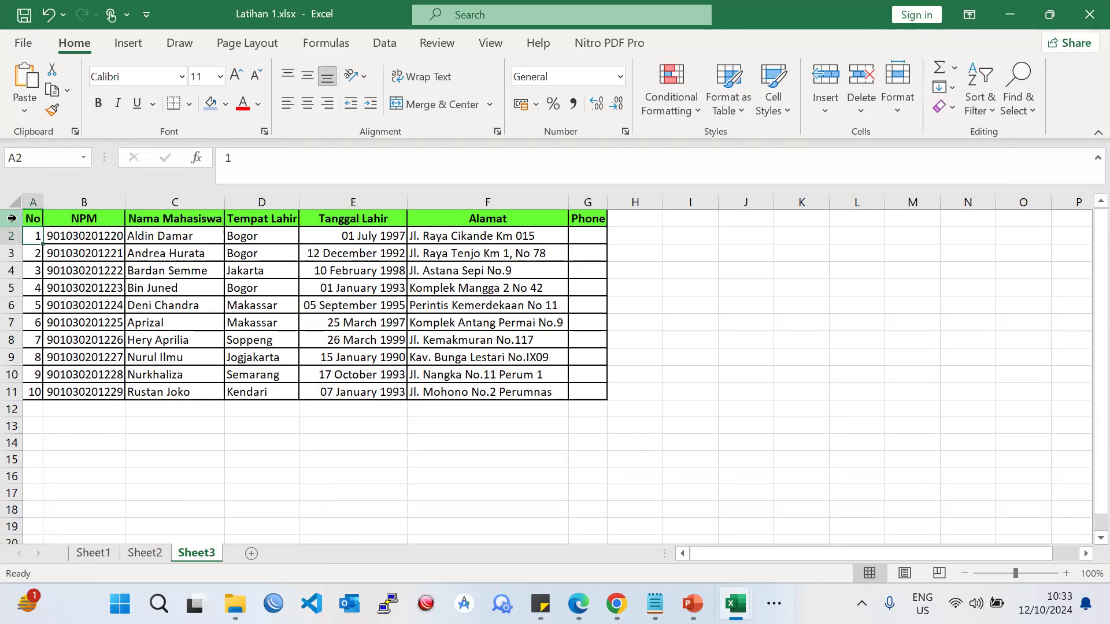
{"action": "left_click_drag", "start_coordinate": [36, 219], "coordinate": [575, 219]}
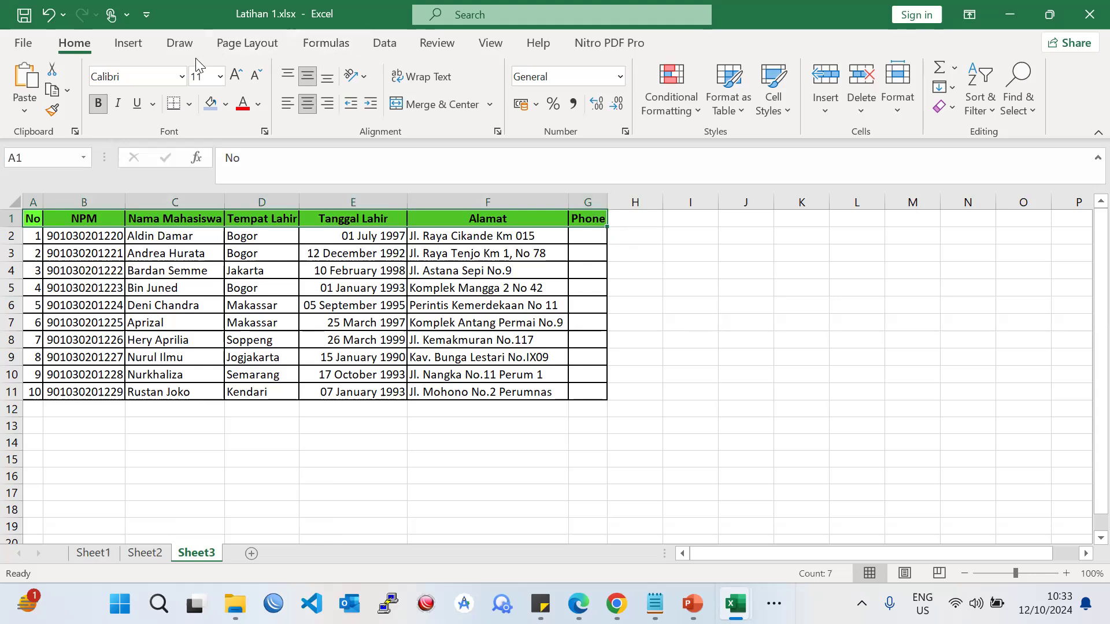
{"action": "left_click", "coordinate": [490, 44]}
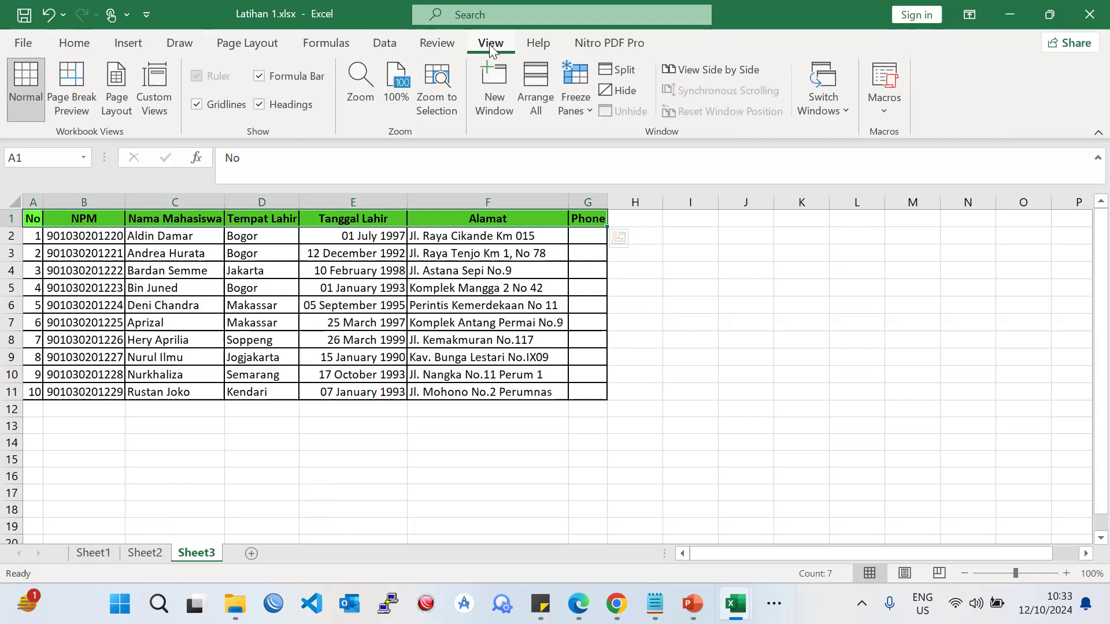
{"action": "left_click", "coordinate": [589, 109]}
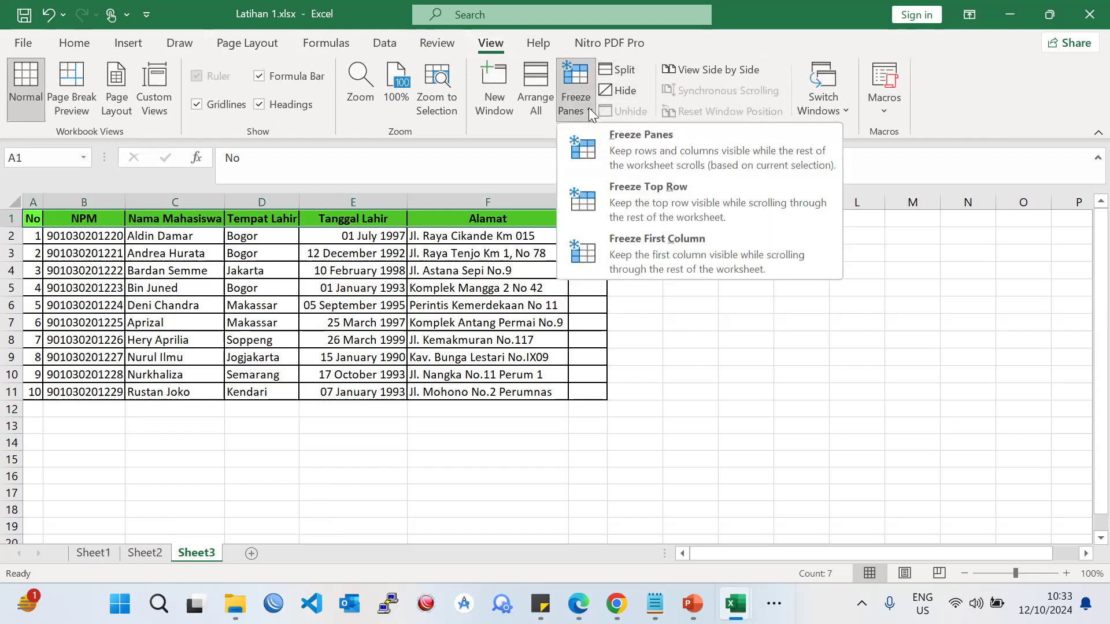
{"action": "left_click", "coordinate": [662, 206]}
- Scroll the table up and down to confirm the header row stays visible
{"action": "left_click", "coordinate": [577, 287]}
{"action": "scroll", "coordinate": [572, 284], "scroll_direction": "down", "scroll_amount": 1}
{"action": "scroll", "coordinate": [540, 290], "scroll_direction": "down", "scroll_amount": 1}
{"action": "scroll", "coordinate": [540, 291], "scroll_direction": "up", "scroll_amount": 1}
{"action": "scroll", "coordinate": [540, 291], "scroll_direction": "down", "scroll_amount": 3}
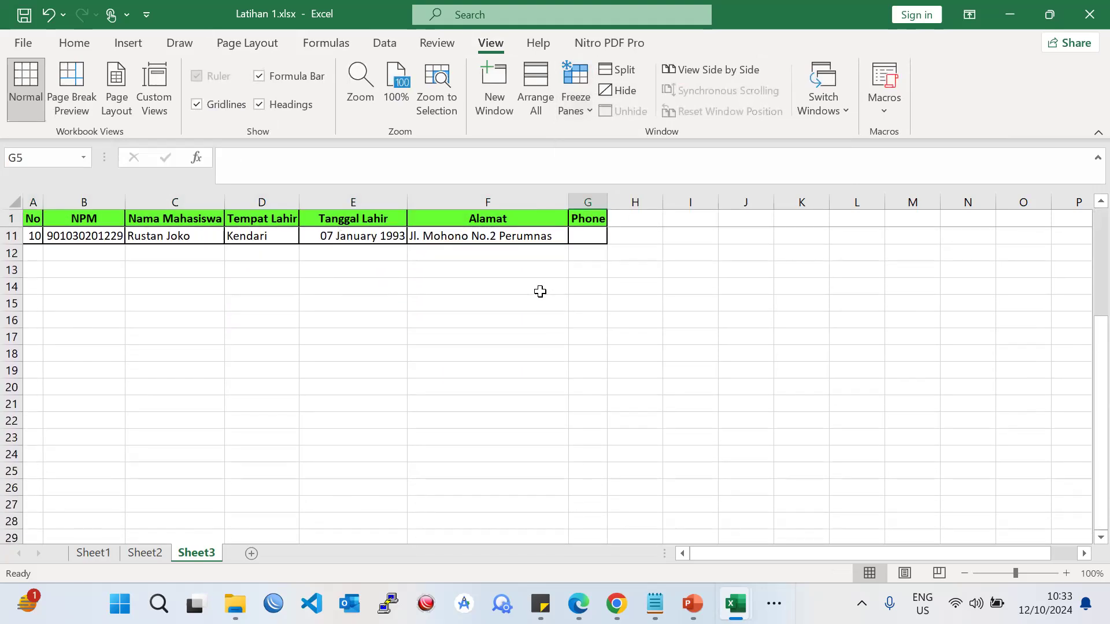
{"action": "scroll", "coordinate": [540, 291], "scroll_direction": "up", "scroll_amount": 3}
{"action": "scroll", "coordinate": [540, 291], "scroll_direction": "down", "scroll_amount": 3}
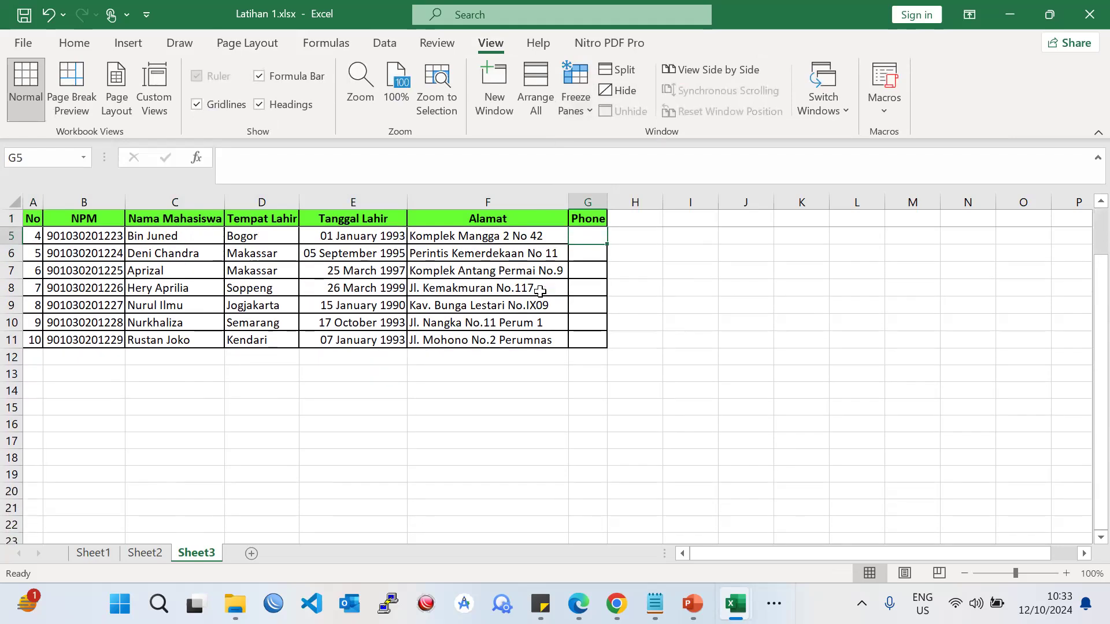
{"action": "scroll", "coordinate": [540, 291], "scroll_direction": "up", "scroll_amount": 3}
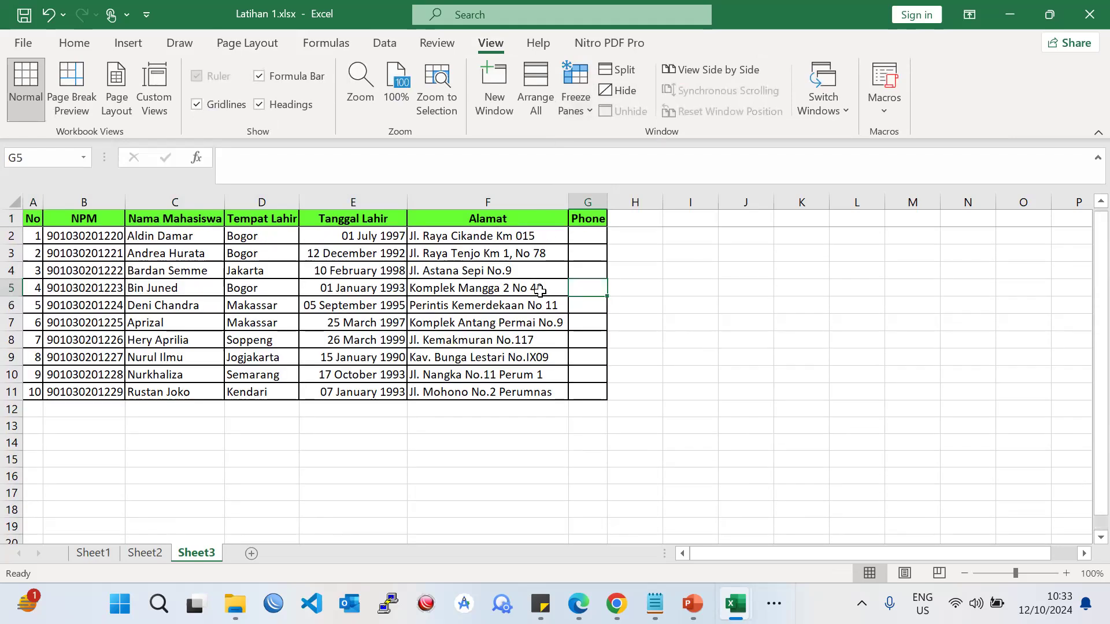
{"action": "scroll", "coordinate": [537, 292], "scroll_direction": "down", "scroll_amount": 1}
{"action": "left_click_drag", "start_coordinate": [34, 212], "coordinate": [578, 215]}
{"action": "scroll", "coordinate": [397, 337], "scroll_direction": "down", "scroll_amount": 1}
{"action": "scroll", "coordinate": [263, 283], "scroll_direction": "up", "scroll_amount": 1}
{"action": "left_click", "coordinate": [244, 289]}
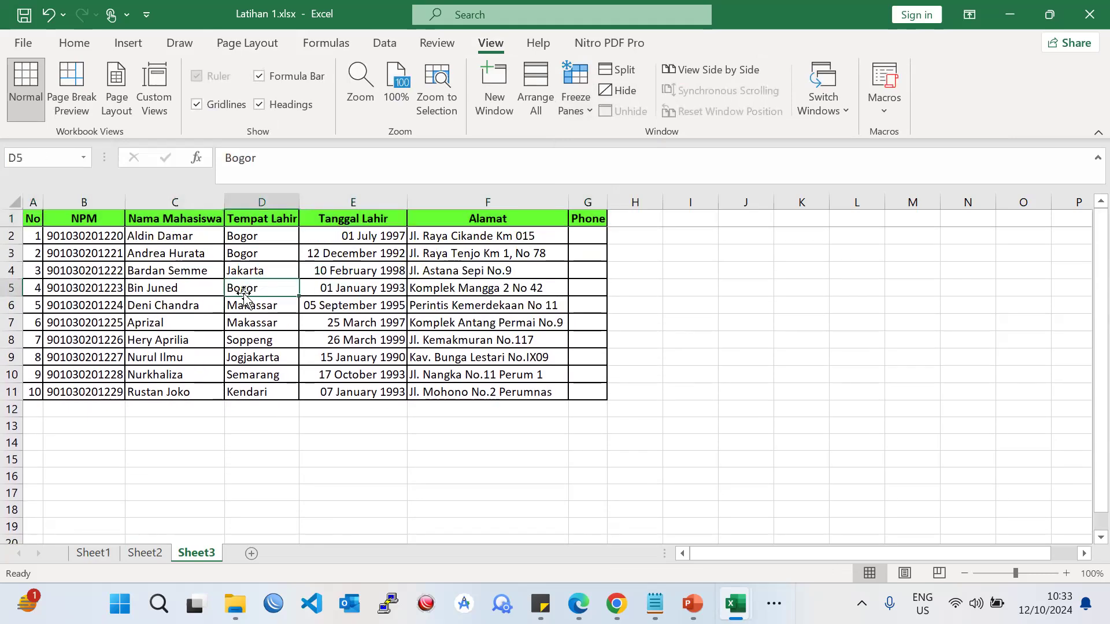
{"action": "scroll", "coordinate": [243, 289], "scroll_direction": "down", "scroll_amount": 3}
{"action": "scroll", "coordinate": [86, 221], "scroll_direction": "up", "scroll_amount": 3}
{"action": "scroll", "coordinate": [360, 226], "scroll_direction": "down", "scroll_amount": 1}
{"action": "scroll", "coordinate": [240, 284], "scroll_direction": "up", "scroll_amount": 1}
{"action": "scroll", "coordinate": [77, 244], "scroll_direction": "down", "scroll_amount": 4}
{"action": "scroll", "coordinate": [57, 256], "scroll_direction": "up", "scroll_amount": 2}
{"action": "scroll", "coordinate": [57, 256], "scroll_direction": "up", "scroll_amount": 2}
{"action": "scroll", "coordinate": [45, 305], "scroll_direction": "down", "scroll_amount": 20}
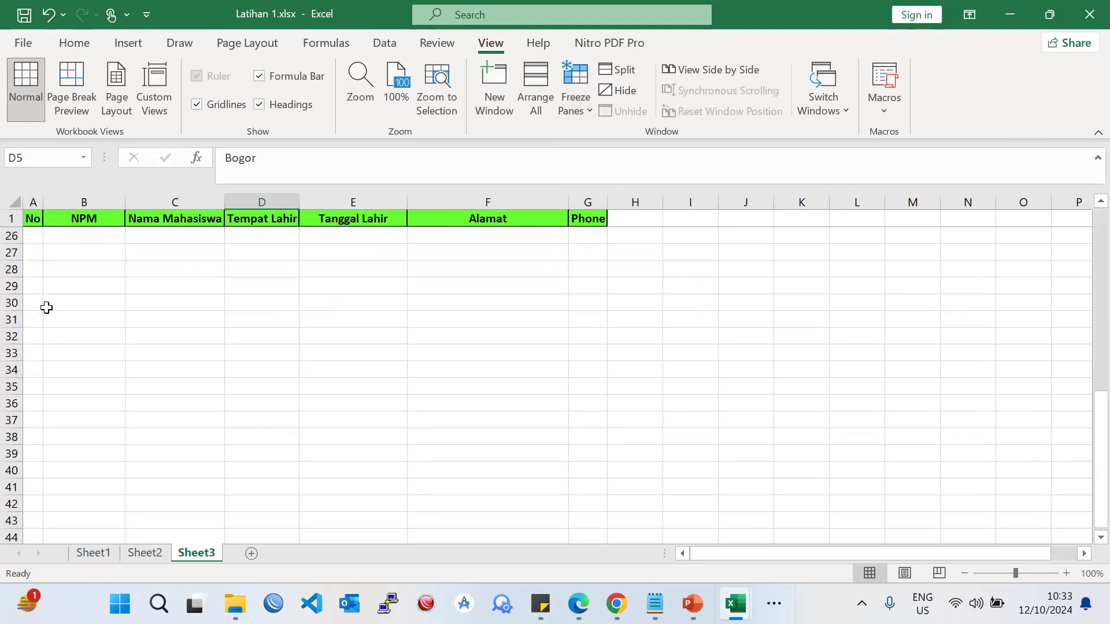
{"action": "scroll", "coordinate": [43, 311], "scroll_direction": "down", "scroll_amount": 7}
{"action": "scroll", "coordinate": [77, 317], "scroll_direction": "up", "scroll_amount": 20}
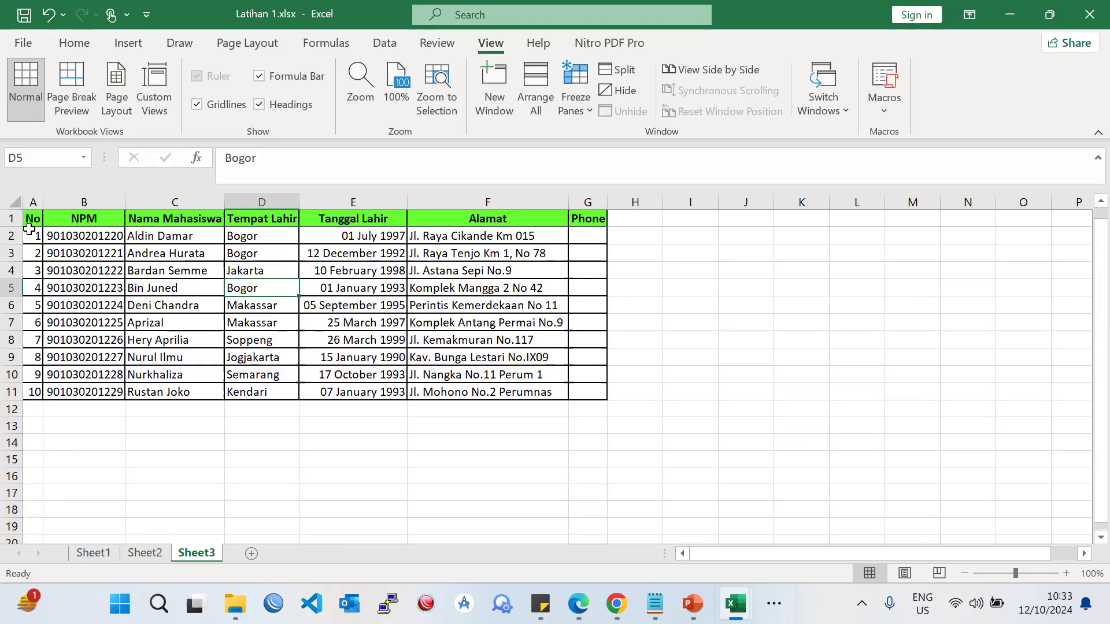
{"action": "scroll", "coordinate": [40, 271], "scroll_direction": "down", "scroll_amount": 6}
{"action": "scroll", "coordinate": [42, 250], "scroll_direction": "up", "scroll_amount": 3}
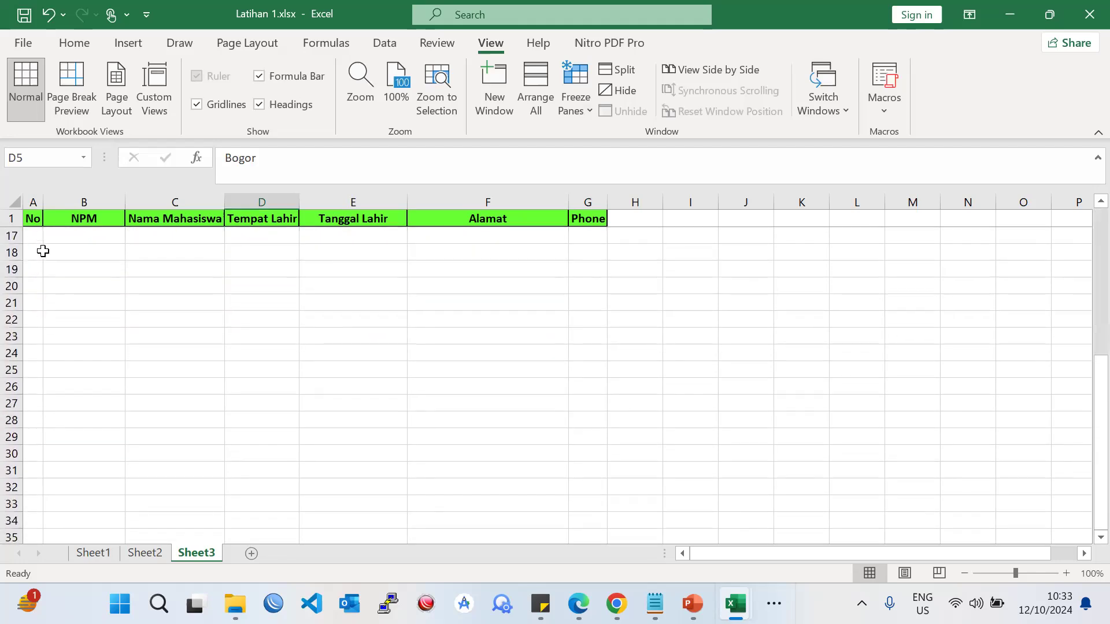
{"action": "scroll", "coordinate": [52, 253], "scroll_direction": "up", "scroll_amount": 2}
- Inspect the birthplace and birth-date cells around rows 10–11, such as Kendari in D11
{"action": "left_click", "coordinate": [174, 338]}
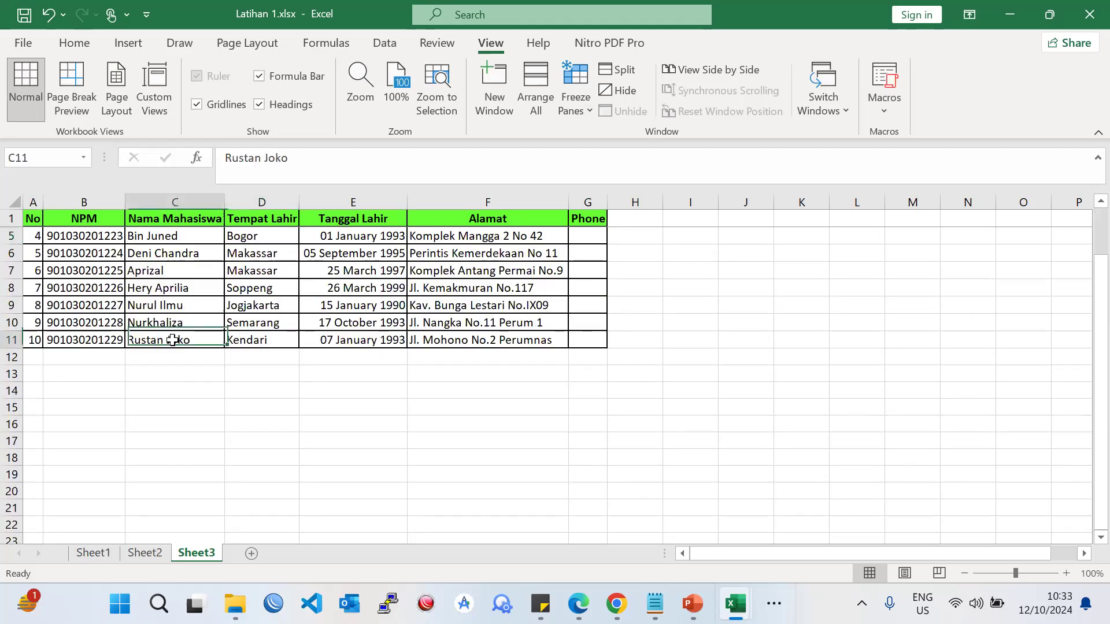
{"action": "left_click", "coordinate": [241, 338]}
{"action": "scroll", "coordinate": [242, 338], "scroll_direction": "down", "scroll_amount": 1}
{"action": "left_click", "coordinate": [270, 223]}
{"action": "left_click", "coordinate": [261, 285]}
{"action": "left_click", "coordinate": [266, 324]}
{"action": "left_click", "coordinate": [268, 288]}
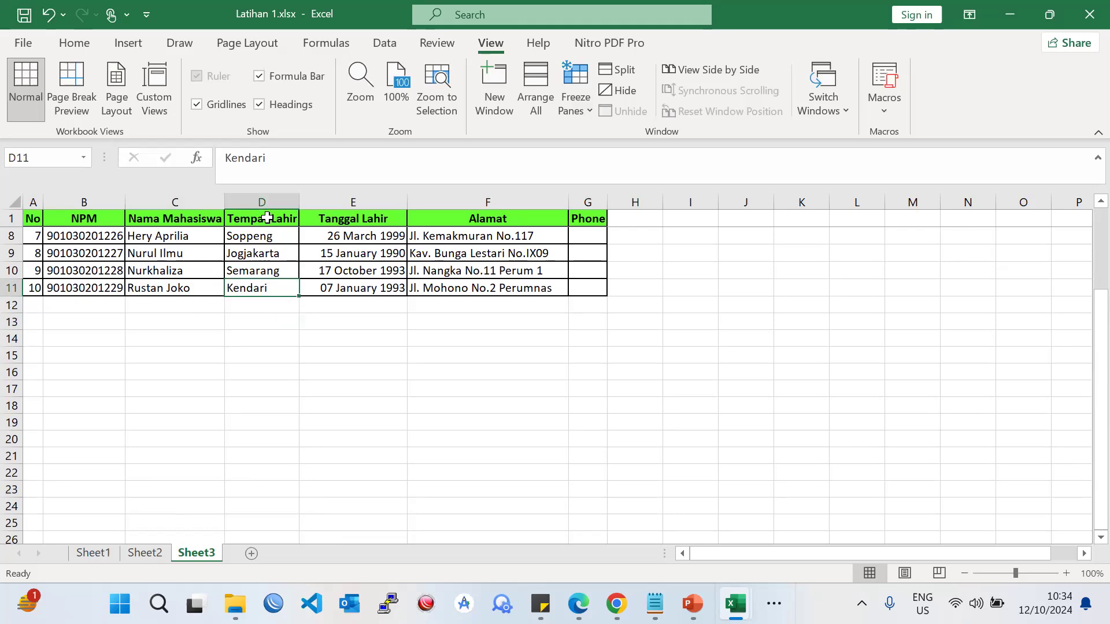
{"action": "left_click", "coordinate": [361, 273]}
{"action": "left_click", "coordinate": [361, 289]}
{"action": "left_click", "coordinate": [349, 220]}
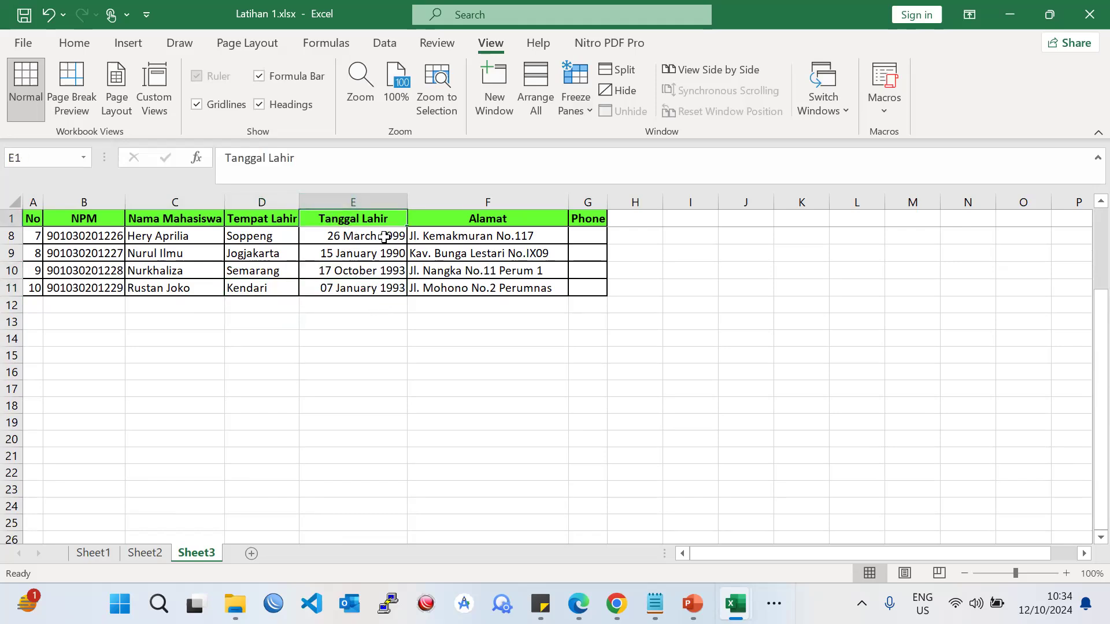
{"action": "scroll", "coordinate": [384, 237], "scroll_direction": "down", "scroll_amount": 1}
{"action": "scroll", "coordinate": [360, 249], "scroll_direction": "up", "scroll_amount": 1}
{"action": "left_click", "coordinate": [356, 287]}
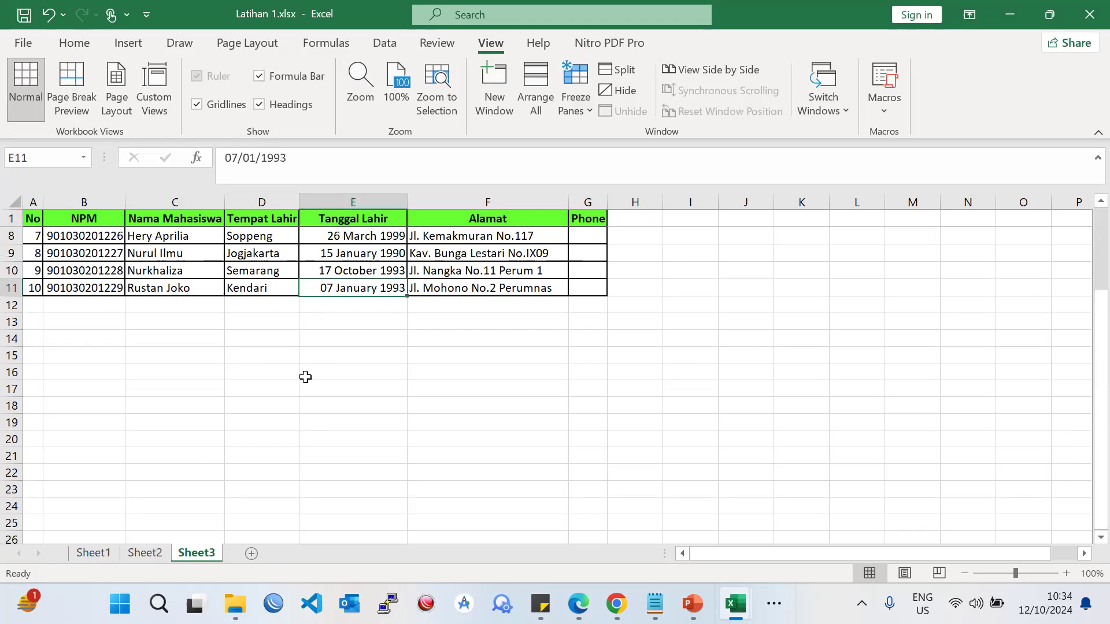
{"action": "scroll", "coordinate": [255, 372], "scroll_direction": "up", "scroll_amount": 2}
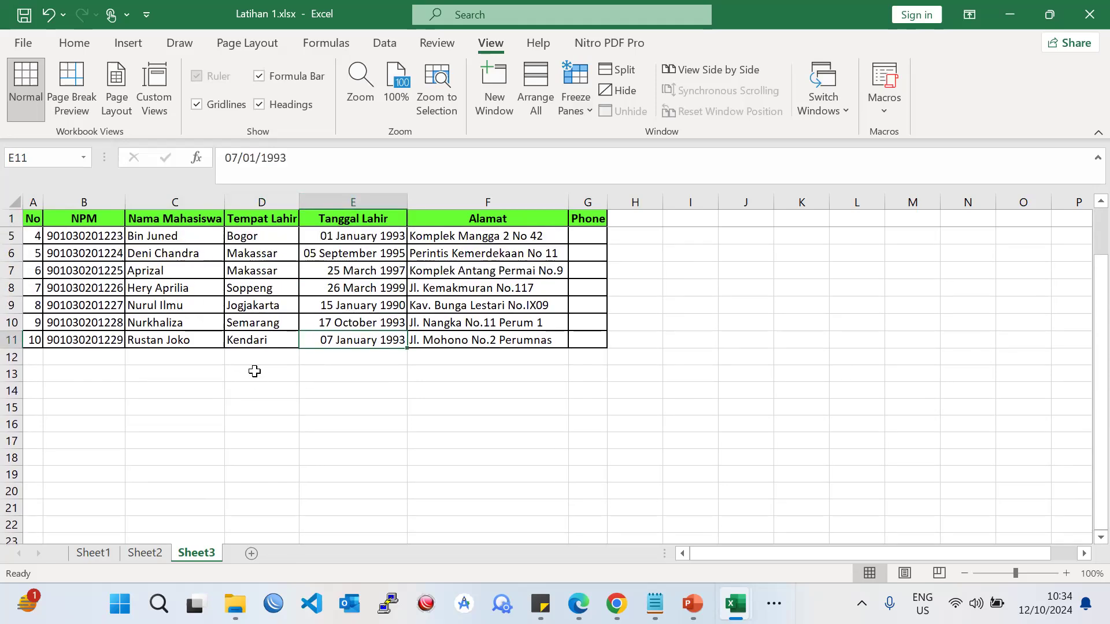
{"action": "scroll", "coordinate": [281, 357], "scroll_direction": "down", "scroll_amount": 6}
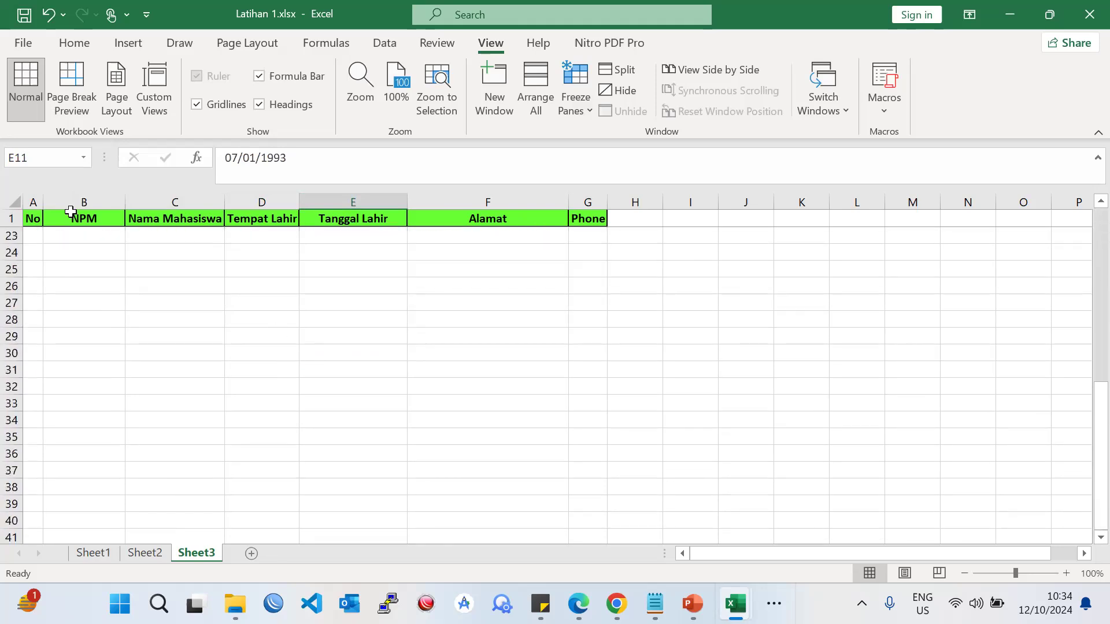
{"action": "scroll", "coordinate": [71, 212], "scroll_direction": "up", "scroll_amount": 6}
{"action": "scroll", "coordinate": [512, 375], "scroll_direction": "down", "scroll_amount": 1}
{"action": "scroll", "coordinate": [512, 376], "scroll_direction": "up", "scroll_amount": 1}
- Select the entire header row 1 and bring up the Freeze Panes choices
{"action": "left_click", "coordinate": [92, 215]}
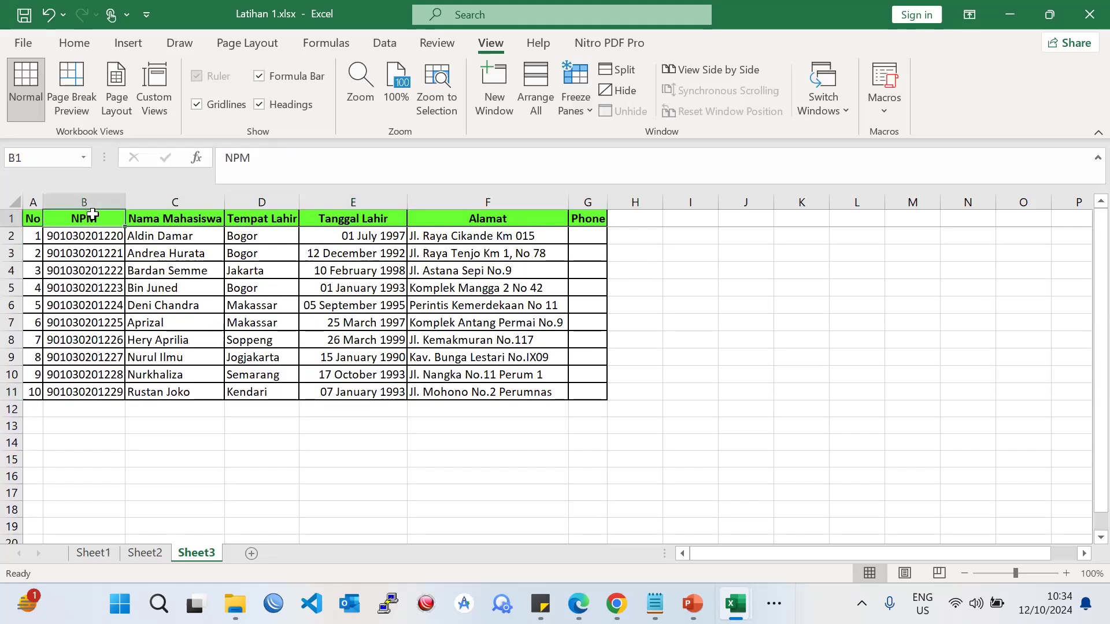
{"action": "left_click", "coordinate": [46, 268]}
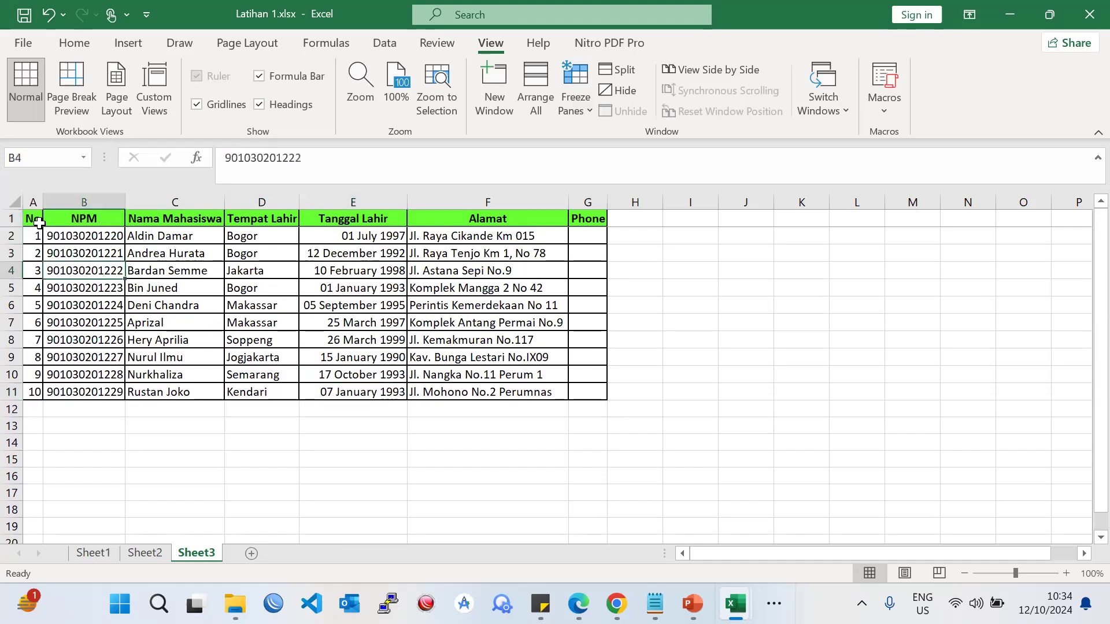
{"action": "left_click", "coordinate": [33, 217]}
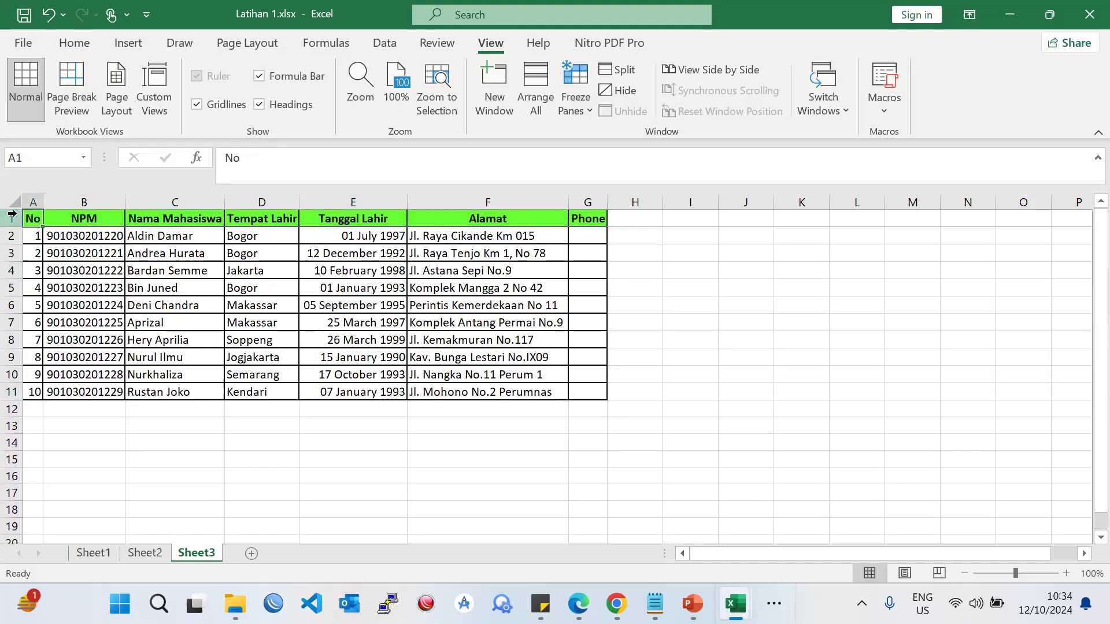
{"action": "left_click", "coordinate": [11, 214]}
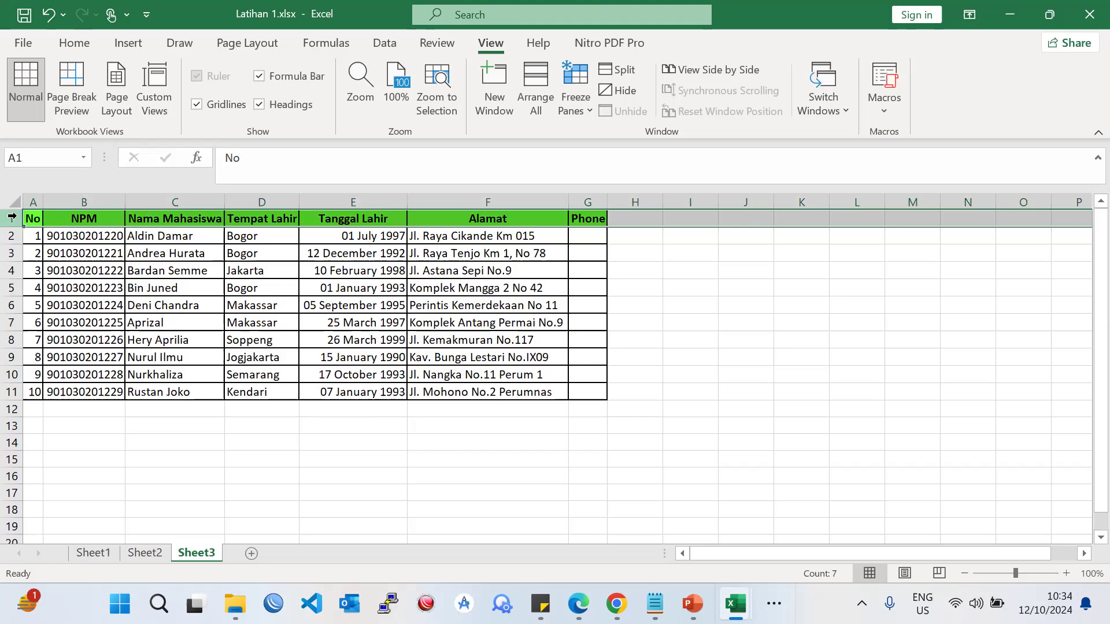
{"action": "left_click", "coordinate": [565, 104]}
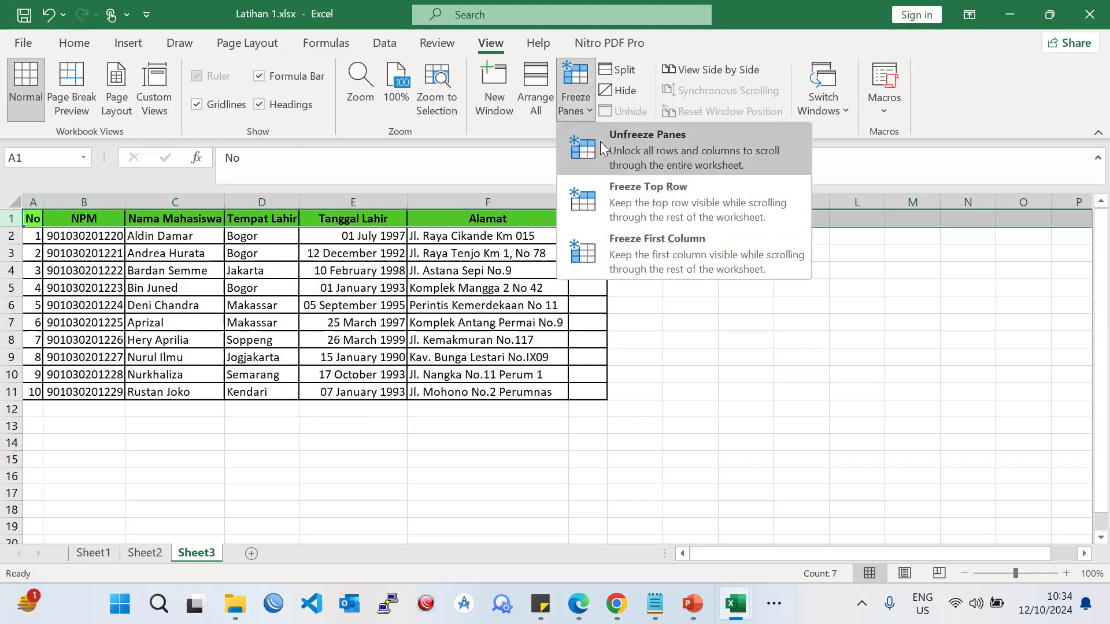
- Unfreeze all panes and reselect the header row across row 1
{"action": "left_click", "coordinate": [600, 141]}
{"action": "left_click", "coordinate": [460, 307]}
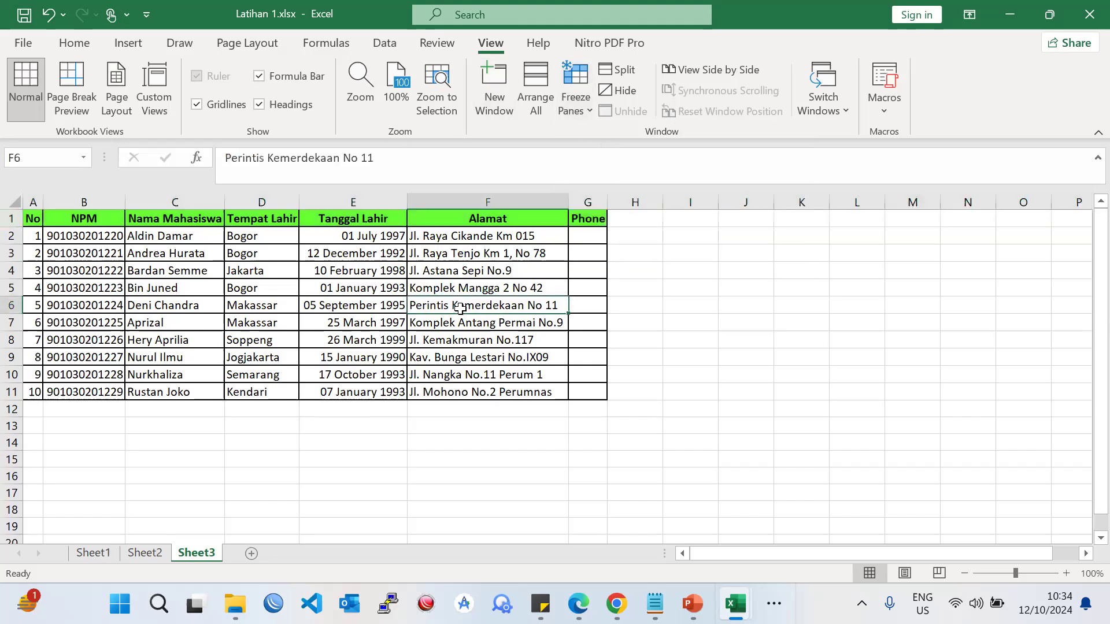
{"action": "scroll", "coordinate": [460, 310], "scroll_direction": "down", "scroll_amount": 3}
{"action": "scroll", "coordinate": [460, 309], "scroll_direction": "down", "scroll_amount": 5}
{"action": "scroll", "coordinate": [456, 308], "scroll_direction": "up", "scroll_amount": 8}
{"action": "left_click_drag", "start_coordinate": [33, 219], "coordinate": [594, 222]}
{"action": "left_click", "coordinate": [486, 310]}
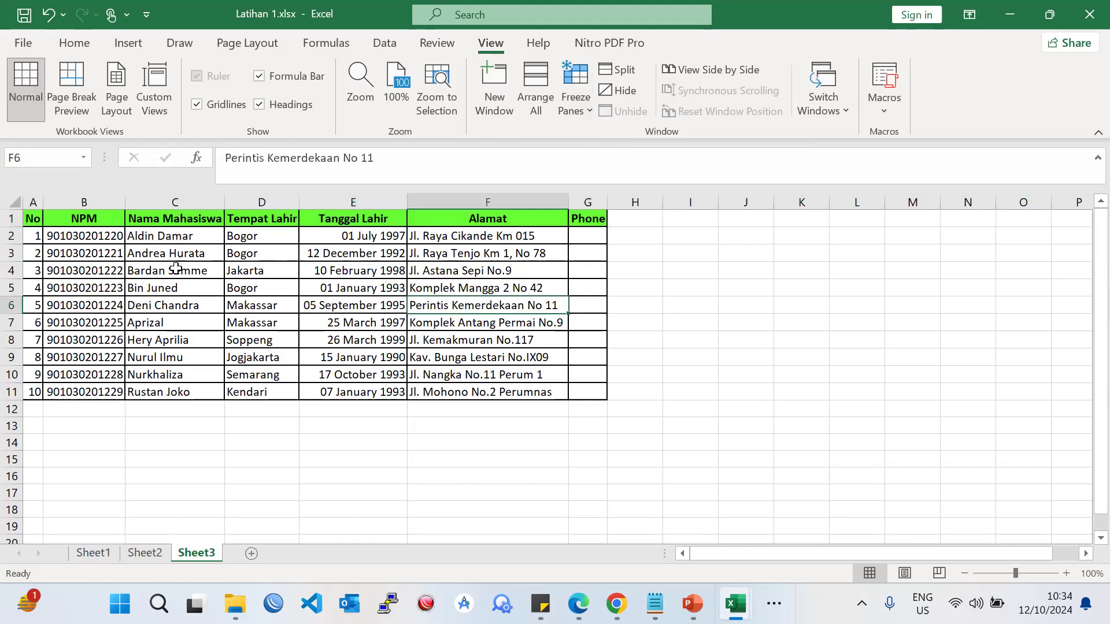
{"action": "scroll", "coordinate": [12, 237], "scroll_direction": "down", "scroll_amount": 1}
{"action": "scroll", "coordinate": [38, 224], "scroll_direction": "up", "scroll_amount": 1}
- Freeze the first column so the No column stays fixed
{"action": "left_click", "coordinate": [89, 201]}
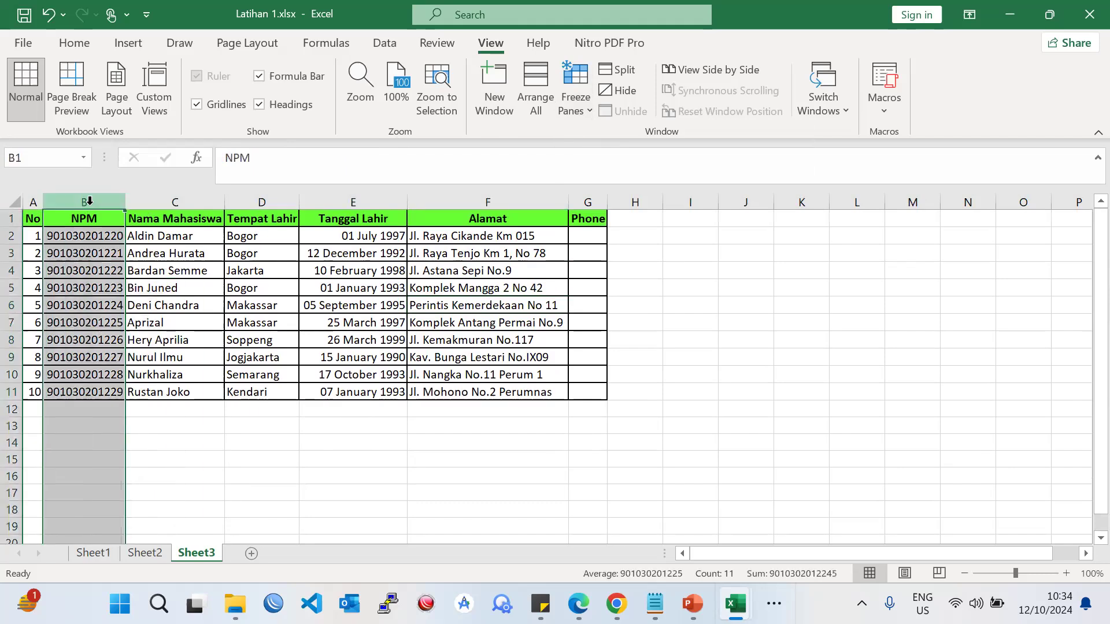
{"action": "left_click", "coordinate": [568, 106]}
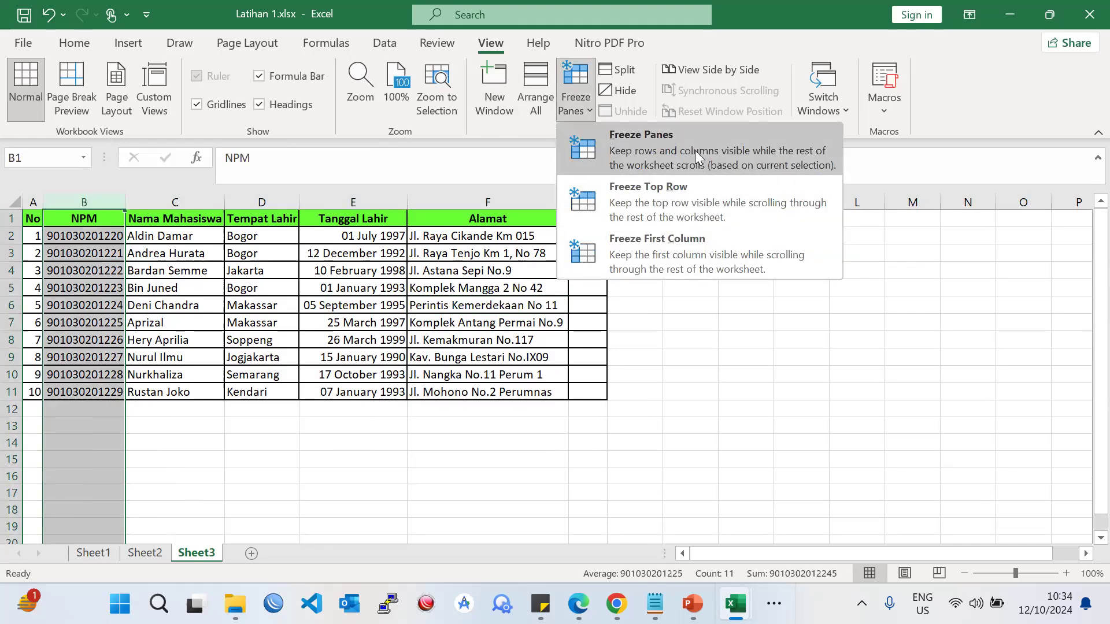
{"action": "left_click", "coordinate": [685, 240]}
- Arrow right and left along row 8 to test the frozen No column, then select B4
{"action": "mouse_move", "coordinate": [492, 342]}
{"action": "left_mouse_down"}
{"action": "mouse_move", "coordinate": [492, 534]}
{"action": "mouse_move", "coordinate": [492, 342]}
{"action": "left_mouse_up"}
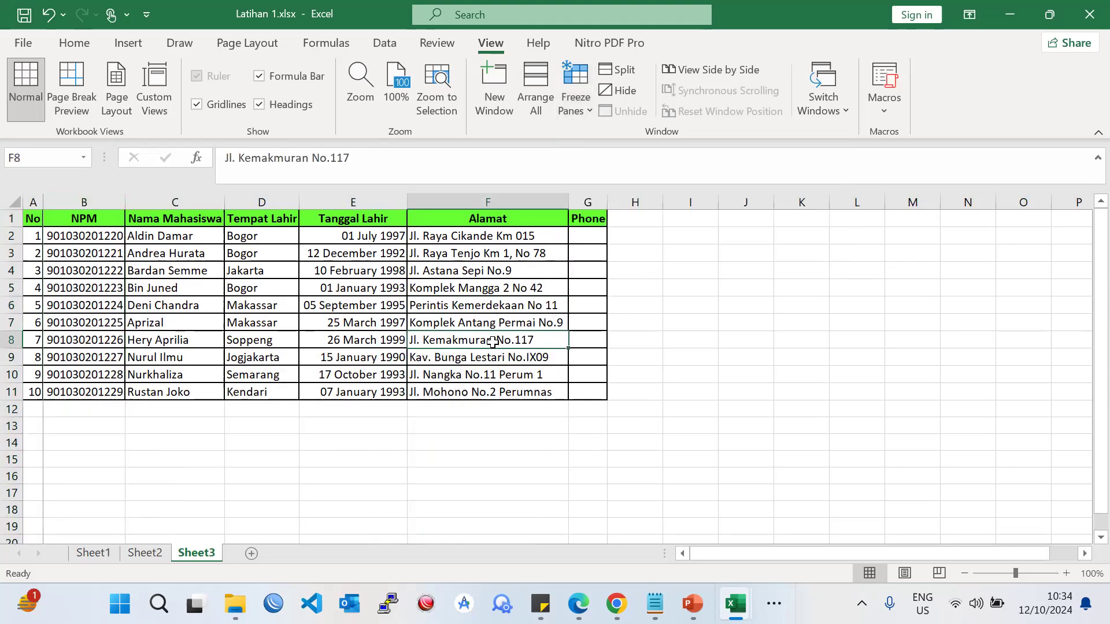
{"action": "key", "text": "Right"}
{"action": "key", "text": "Right"}
{"action": "key", "text": "Right"}
{"action": "key", "text": "Right"}
{"action": "key", "text": "Right"}
{"action": "key", "text": "Right"}
{"action": "key", "text": "Right"}
{"action": "key", "text": "Right"}
{"action": "key", "text": "Right"}
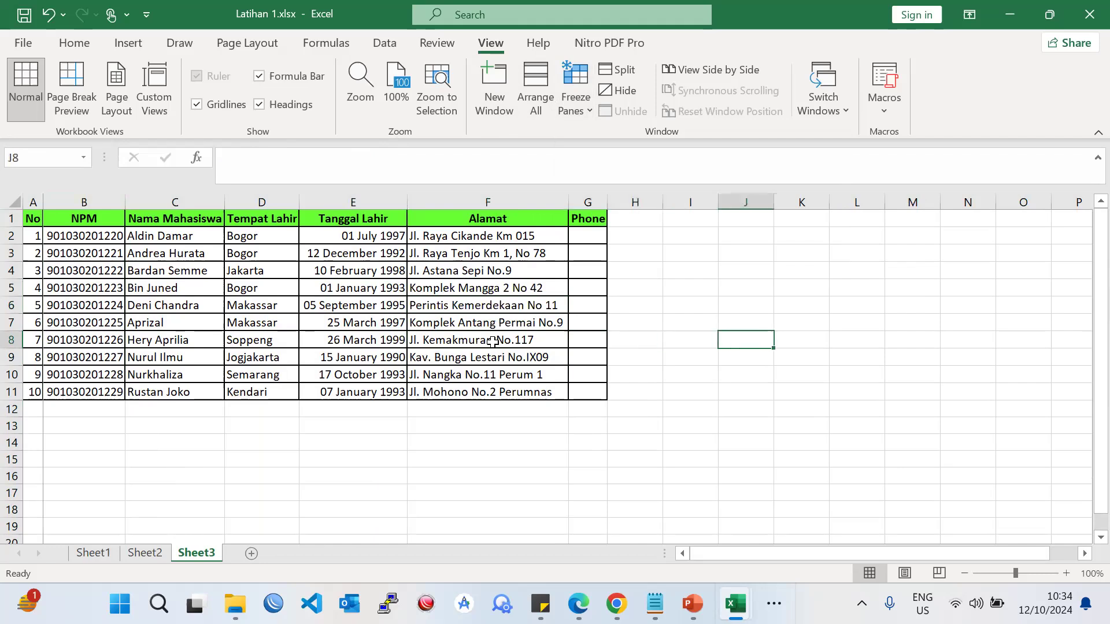
{"action": "key", "text": "Right"}
{"action": "key", "text": "Right"}
{"action": "key", "text": "Left"}
{"action": "key", "text": "Left"}
{"action": "key", "text": "Left"}
{"action": "key", "text": "Right"}
{"action": "key", "text": "Right"}
{"action": "key", "text": "Right"}
{"action": "key", "text": "Right"}
{"action": "key", "text": "Right"}
{"action": "key", "text": "Right"}
{"action": "key", "text": "Right"}
{"action": "key", "text": "Left"}
{"action": "key", "text": "Left"}
{"action": "left_click", "coordinate": [492, 342]}
{"action": "key", "text": "Left"}
{"action": "key", "text": "Left"}
{"action": "key", "text": "Left"}
{"action": "key", "text": "Left"}
{"action": "key", "text": "Left"}
{"action": "key", "text": "Left"}
{"action": "key", "text": "Left"}
{"action": "key", "text": "Left"}
{"action": "key", "text": "Left"}
{"action": "key", "text": "Left"}
{"action": "key", "text": "Left"}
{"action": "key", "text": "Right"}
{"action": "key", "text": "Right"}
{"action": "key", "text": "Right"}
{"action": "key", "text": "Right"}
{"action": "key", "text": "Right"}
{"action": "key", "text": "Right"}
{"action": "key", "text": "Right"}
{"action": "key", "text": "Right"}
{"action": "key", "text": "Right"}
{"action": "key", "text": "Right"}
{"action": "key", "text": "Right"}
{"action": "key", "text": "Right"}
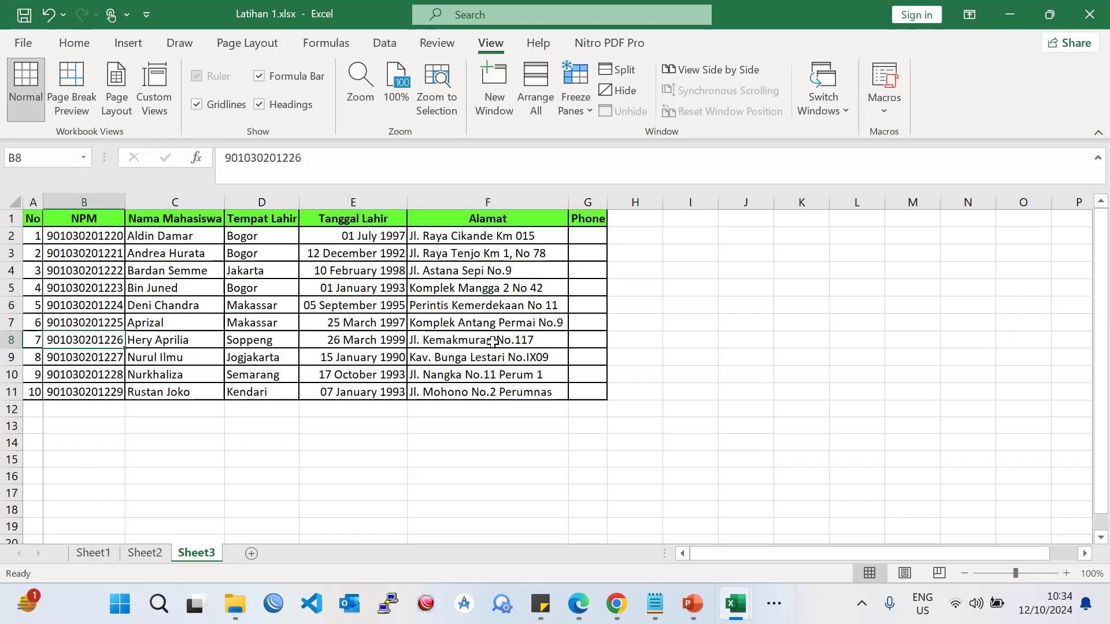
{"action": "key", "text": "Right"}
{"action": "key", "text": "Right"}
{"action": "key", "text": "Right"}
{"action": "key", "text": "Right"}
{"action": "key", "text": "Right"}
{"action": "key", "text": "Right"}
{"action": "key", "text": "Right"}
{"action": "key", "text": "Right"}
{"action": "key", "text": "Right"}
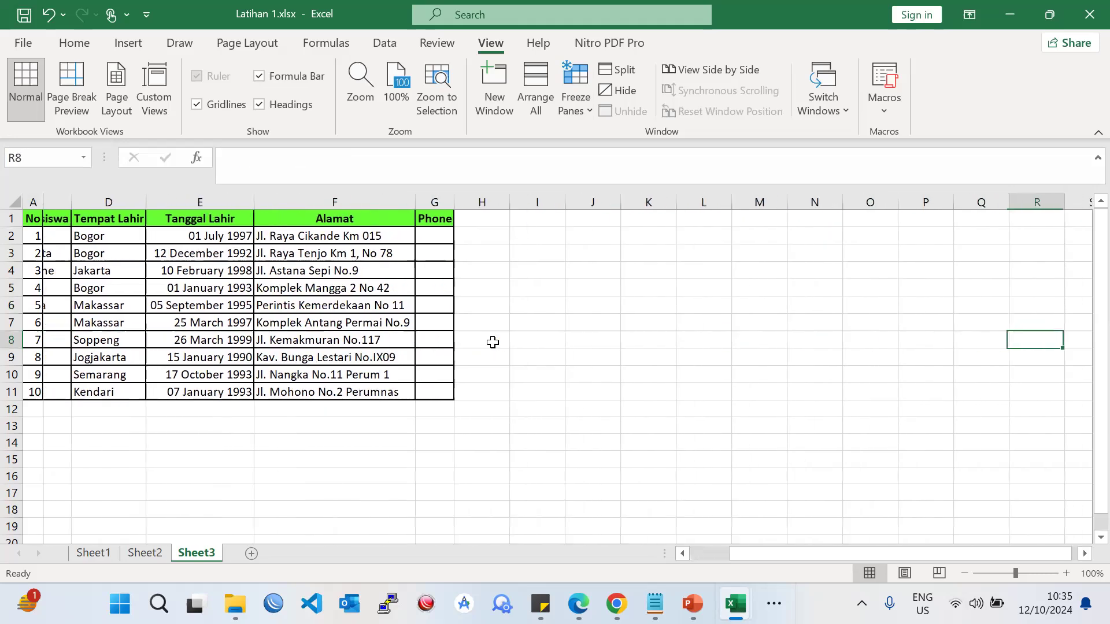
{"action": "key", "text": "Left"}
{"action": "key", "text": "Left"}
{"action": "key", "text": "Left"}
{"action": "key", "text": "Left"}
{"action": "key", "text": "Left"}
{"action": "key", "text": "Left"}
{"action": "key", "text": "Left"}
{"action": "key", "text": "Left"}
{"action": "key", "text": "Left"}
{"action": "key", "text": "Left"}
{"action": "key", "text": "Left"}
{"action": "key", "text": "Left"}
{"action": "key", "text": "Left"}
{"action": "key", "text": "Left"}
{"action": "key", "text": "Left"}
{"action": "key", "text": "Left"}
{"action": "key", "text": "Left"}
{"action": "key", "text": "Left"}
{"action": "key", "text": "Left"}
{"action": "key", "text": "Left"}
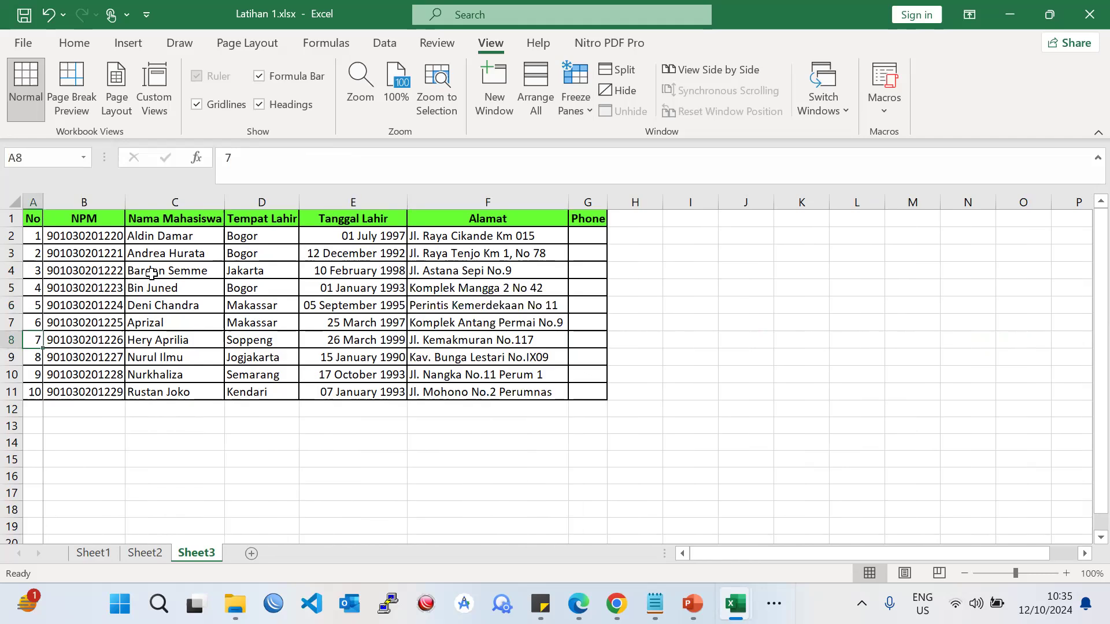
{"action": "left_click", "coordinate": [112, 270]}
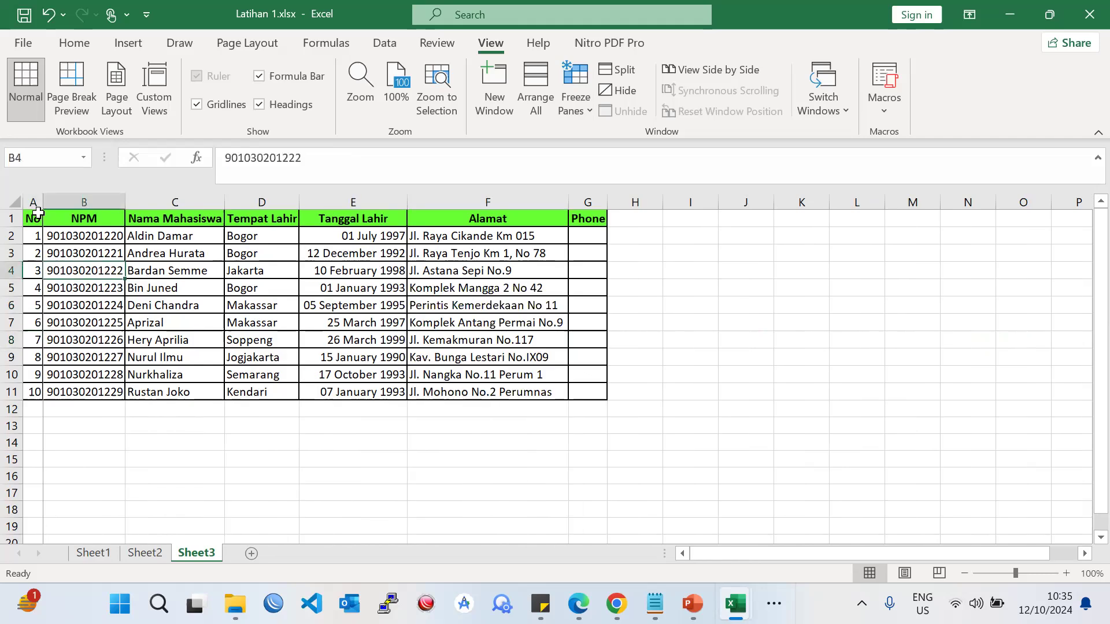
{"action": "left_click", "coordinate": [570, 87]}
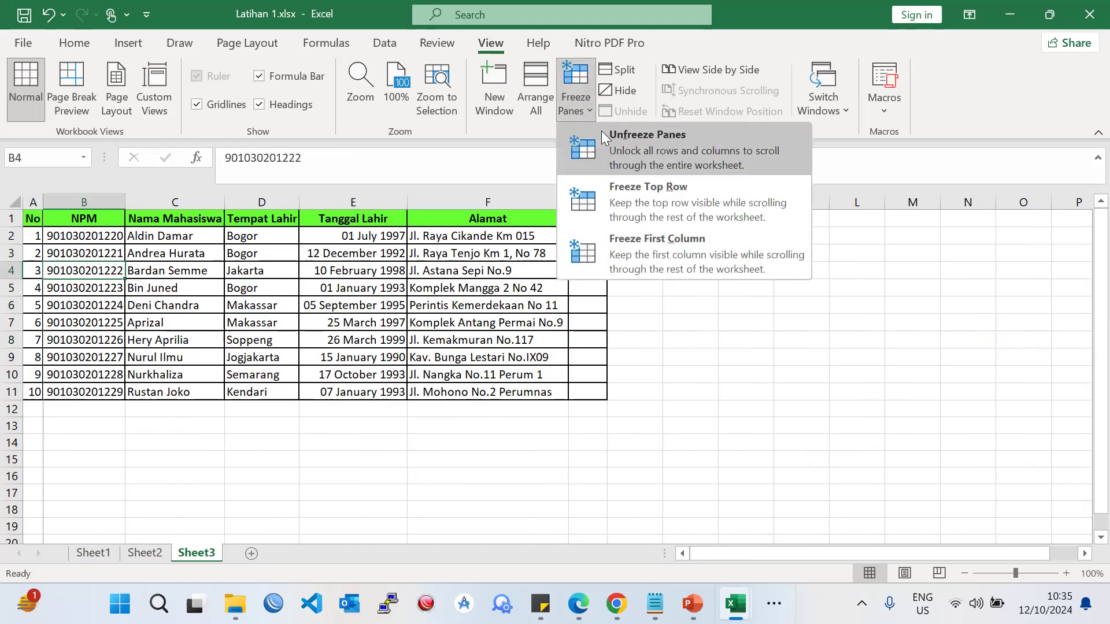
- Unfreeze the current panes on Sheet3
{"action": "left_click", "coordinate": [602, 130]}
{"action": "left_click", "coordinate": [249, 270]}
{"action": "scroll", "coordinate": [132, 285], "scroll_direction": "down", "scroll_amount": 2}
{"action": "scroll", "coordinate": [134, 283], "scroll_direction": "up", "scroll_amount": 2}
{"action": "left_click", "coordinate": [589, 109]}
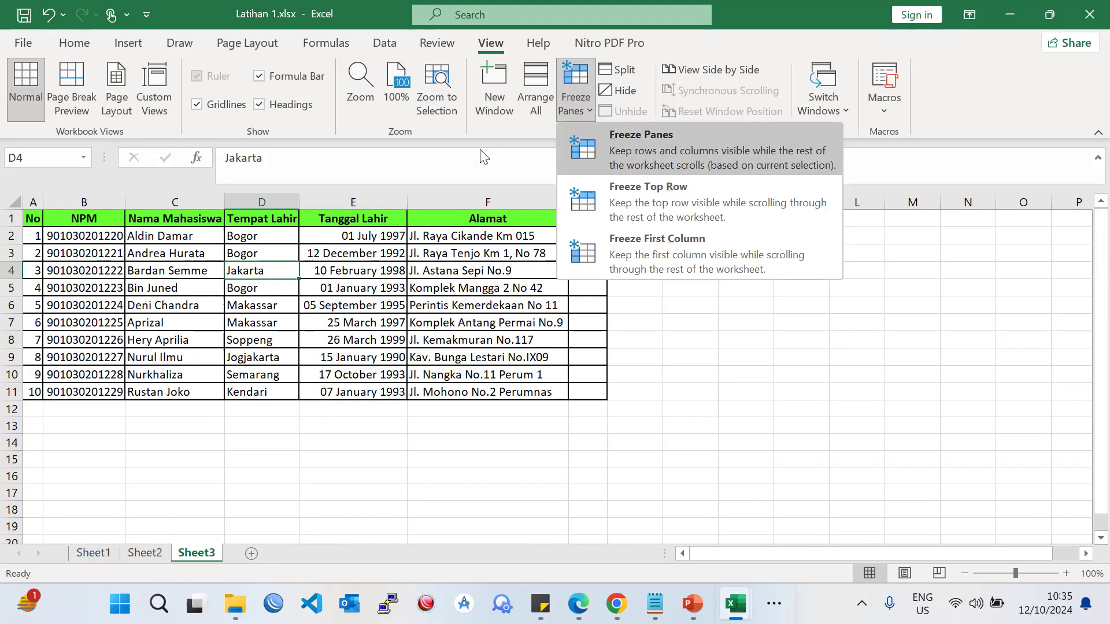
{"action": "left_click", "coordinate": [58, 235]}
- Select the NPM cells B1:B11 and apply Freeze Panes
{"action": "left_click", "coordinate": [83, 222]}
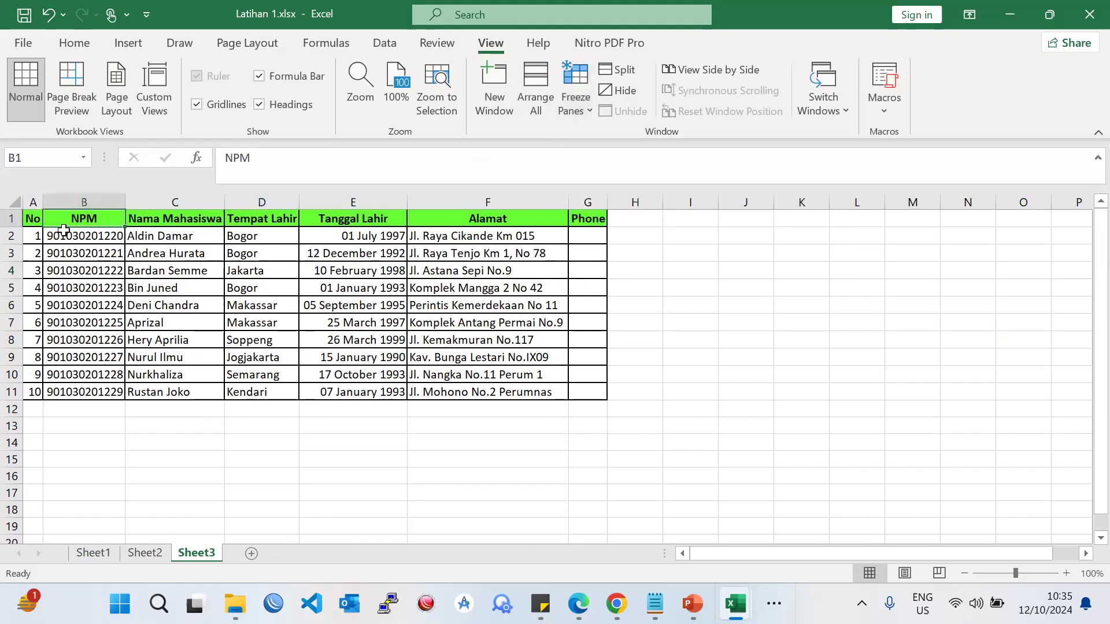
{"action": "left_click", "coordinate": [40, 251]}
{"action": "left_click_drag", "start_coordinate": [77, 214], "coordinate": [83, 394]}
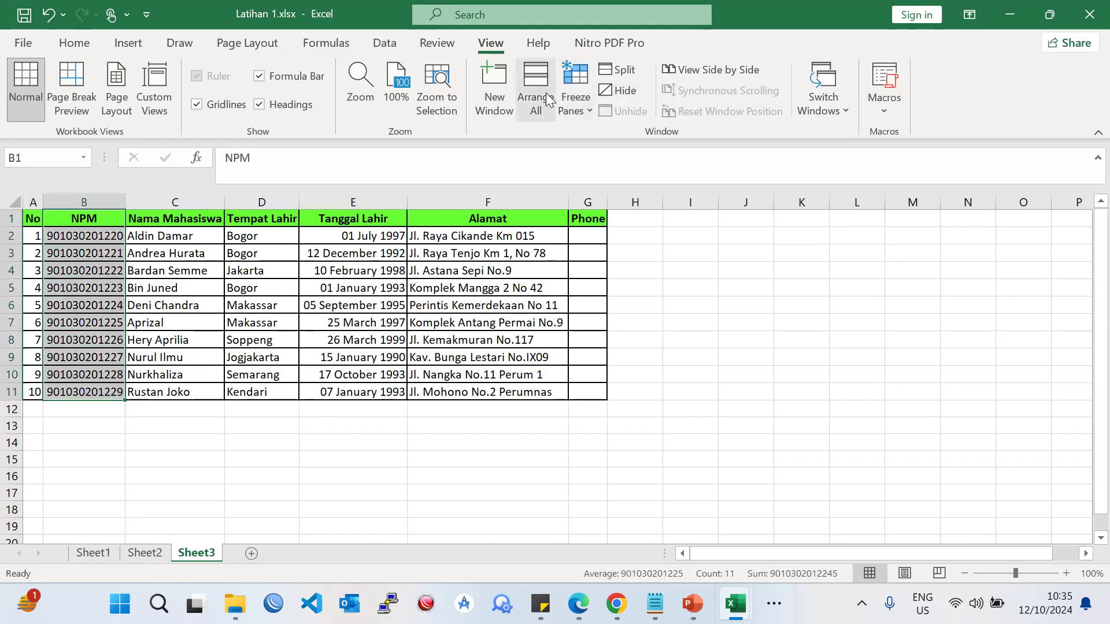
{"action": "left_click", "coordinate": [576, 98]}
{"action": "left_click", "coordinate": [594, 137]}
- Arrow along row 5 from D5 to test the freeze, then select column B
{"action": "left_click", "coordinate": [256, 292]}
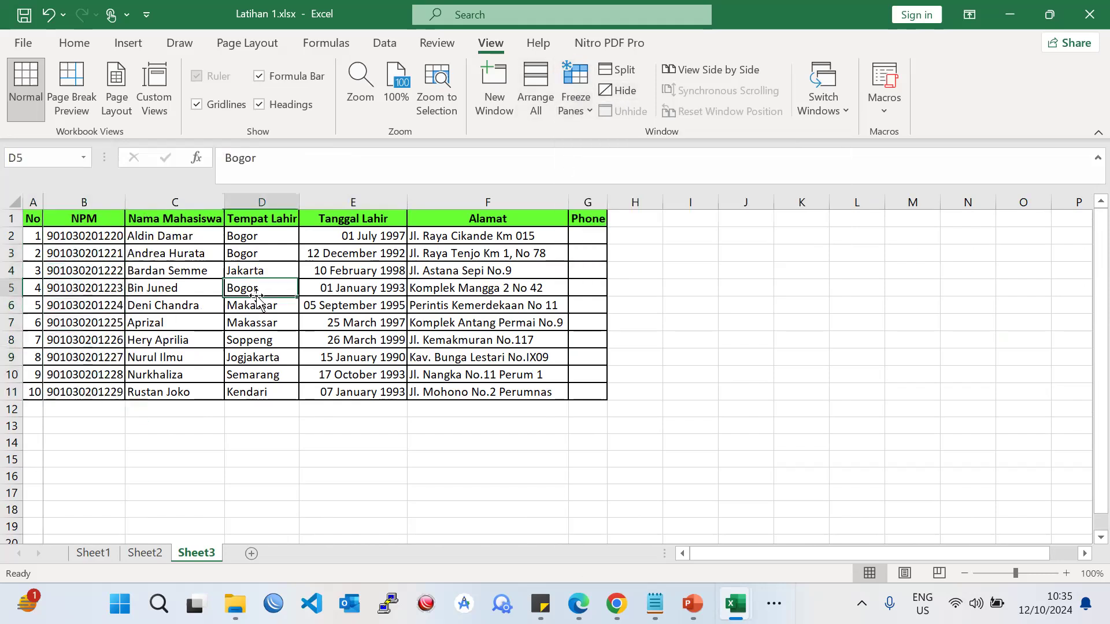
{"action": "key", "text": "Right"}
{"action": "key", "text": "Right"}
{"action": "key", "text": "Right"}
{"action": "key", "text": "Right"}
{"action": "key", "text": "Right"}
{"action": "key", "text": "Right"}
{"action": "key", "text": "Right"}
{"action": "key", "text": "Right"}
{"action": "key", "text": "Right"}
{"action": "key", "text": "Right"}
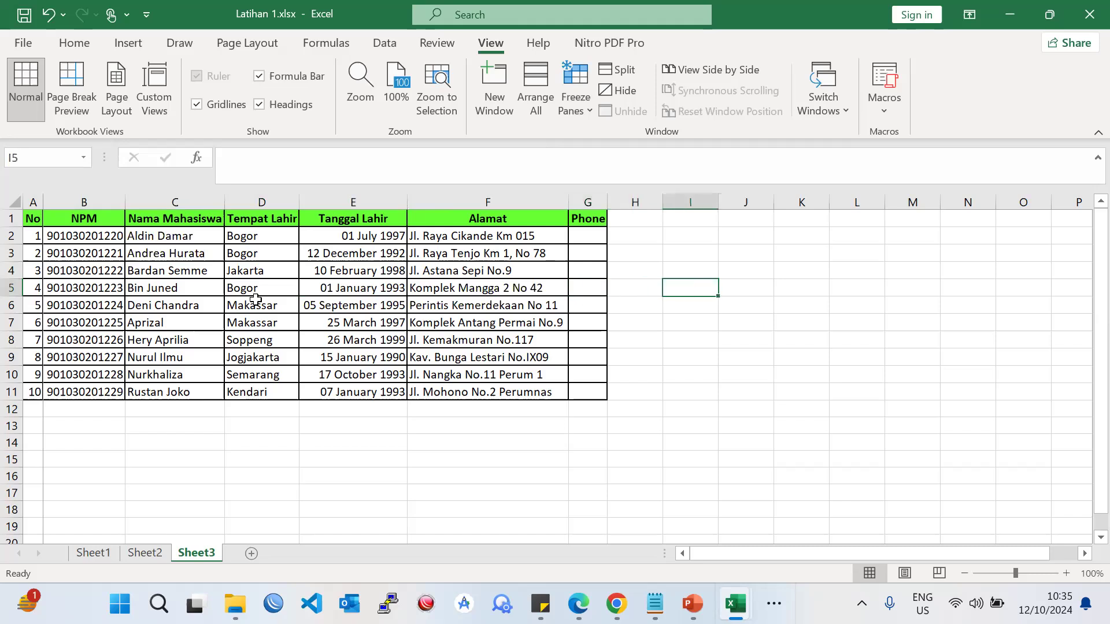
{"action": "key", "text": "Right"}
{"action": "key", "text": "Right"}
{"action": "key", "text": "Right"}
{"action": "key", "text": "Left"}
{"action": "key", "text": "Left"}
{"action": "key", "text": "Left"}
{"action": "key", "text": "Left"}
{"action": "key", "text": "Left"}
{"action": "key", "text": "Left"}
{"action": "key", "text": "Left"}
{"action": "key", "text": "Left"}
{"action": "key", "text": "Left"}
{"action": "key", "text": "Left"}
{"action": "key", "text": "Left"}
{"action": "key", "text": "Left"}
{"action": "key", "text": "Left"}
{"action": "key", "text": "Left"}
{"action": "key", "text": "Left"}
{"action": "key", "text": "Left"}
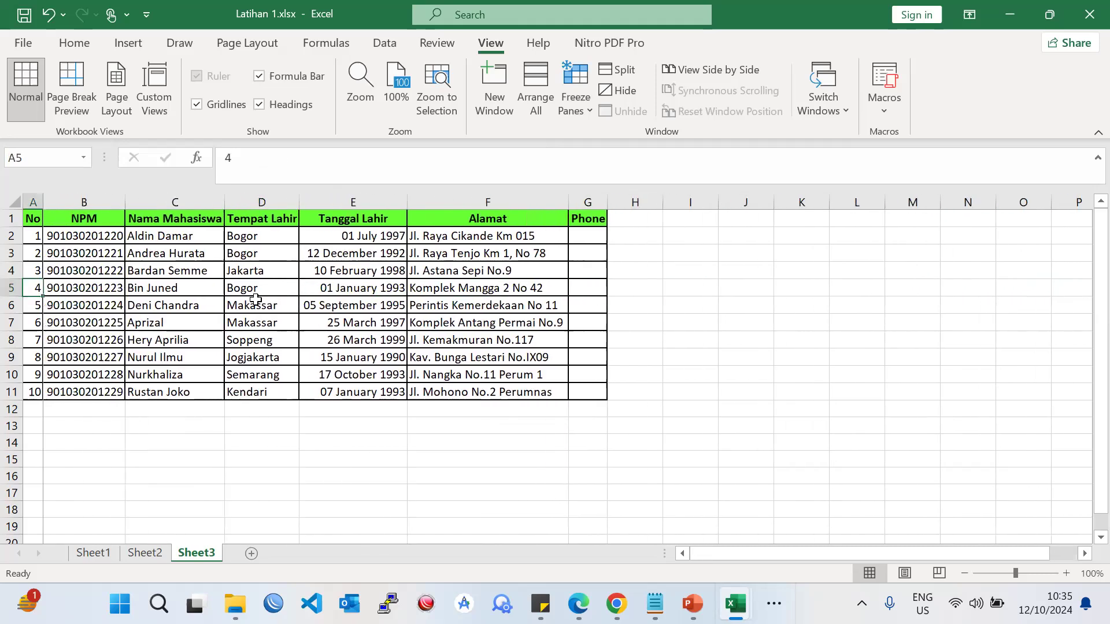
{"action": "left_click", "coordinate": [88, 207]}
{"action": "left_click", "coordinate": [585, 90]}
- Remove the old freeze and apply Freeze Panes with columns A and B selected
{"action": "left_click", "coordinate": [599, 138]}
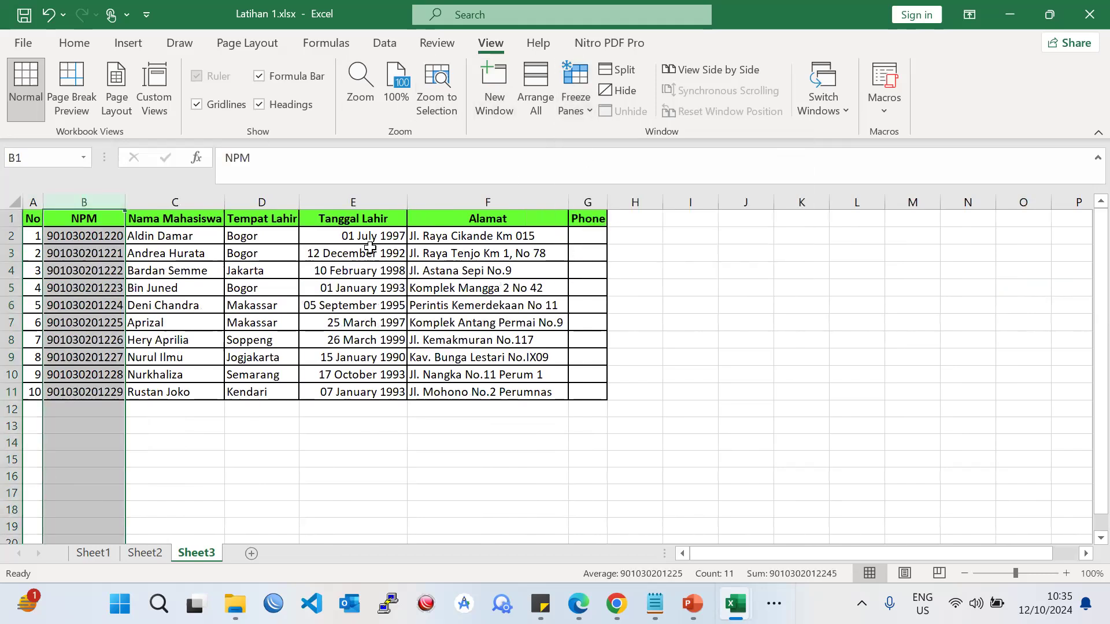
{"action": "left_click", "coordinate": [569, 109]}
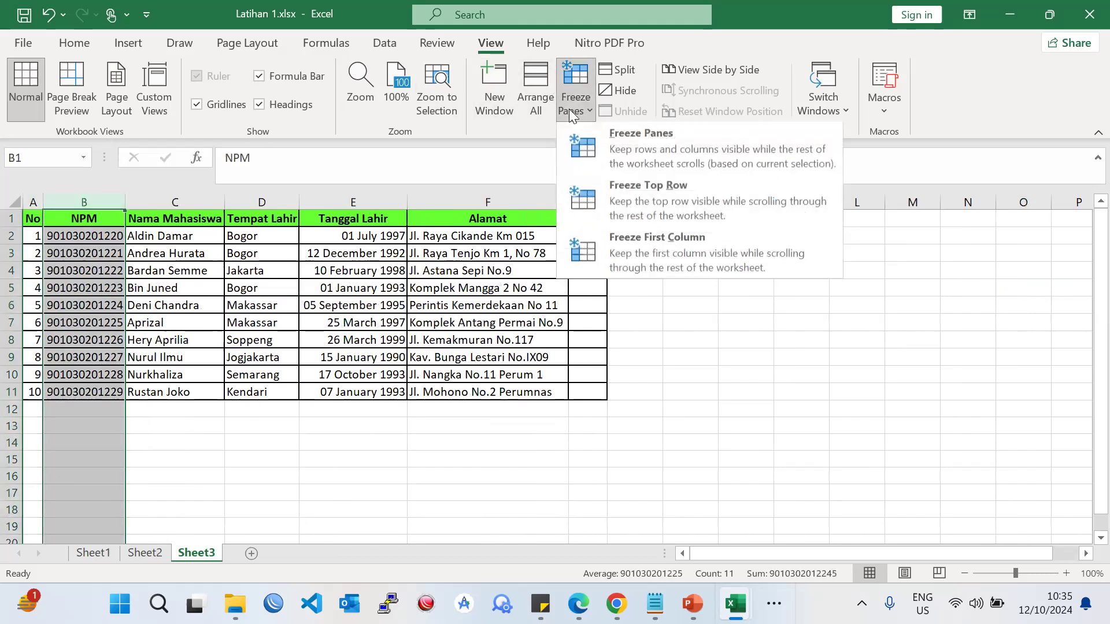
{"action": "left_click", "coordinate": [631, 157]}
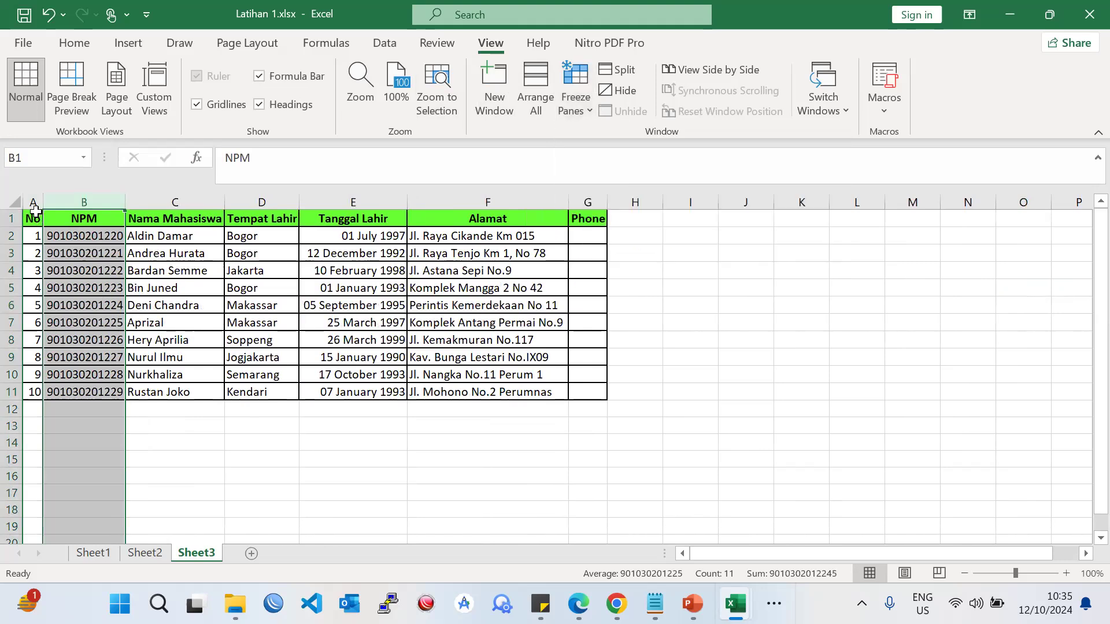
{"action": "left_click_drag", "start_coordinate": [34, 203], "coordinate": [109, 203]}
{"action": "left_click", "coordinate": [581, 103]}
{"action": "left_click", "coordinate": [599, 134]}
- Arrow right and left along row 4 to check which columns stay frozen
{"action": "left_click", "coordinate": [344, 272]}
{"action": "key", "text": "Right"}
{"action": "key", "text": "Right"}
{"action": "key", "text": "Right"}
{"action": "key", "text": "Right"}
{"action": "key", "text": "Right"}
{"action": "key", "text": "Right"}
{"action": "key", "text": "Right"}
{"action": "key", "text": "Right"}
{"action": "key", "text": "Right"}
{"action": "key", "text": "Right"}
{"action": "key", "text": "Right"}
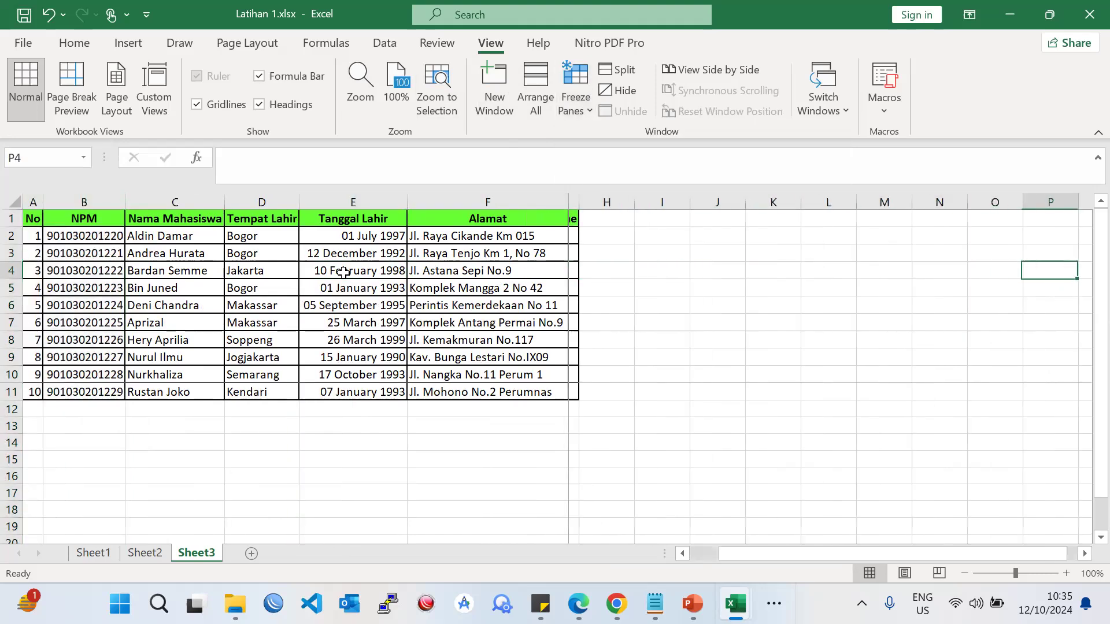
{"action": "key", "text": "Left"}
{"action": "key", "text": "Left"}
{"action": "key", "text": "Left"}
{"action": "key", "text": "Left"}
{"action": "key", "text": "Left"}
{"action": "key", "text": "Left"}
{"action": "key", "text": "Left"}
{"action": "key", "text": "Left"}
{"action": "key", "text": "Left"}
{"action": "key", "text": "Left"}
{"action": "key", "text": "Left"}
{"action": "key", "text": "Left"}
{"action": "key", "text": "Left"}
{"action": "key", "text": "Left"}
{"action": "key", "text": "Left"}
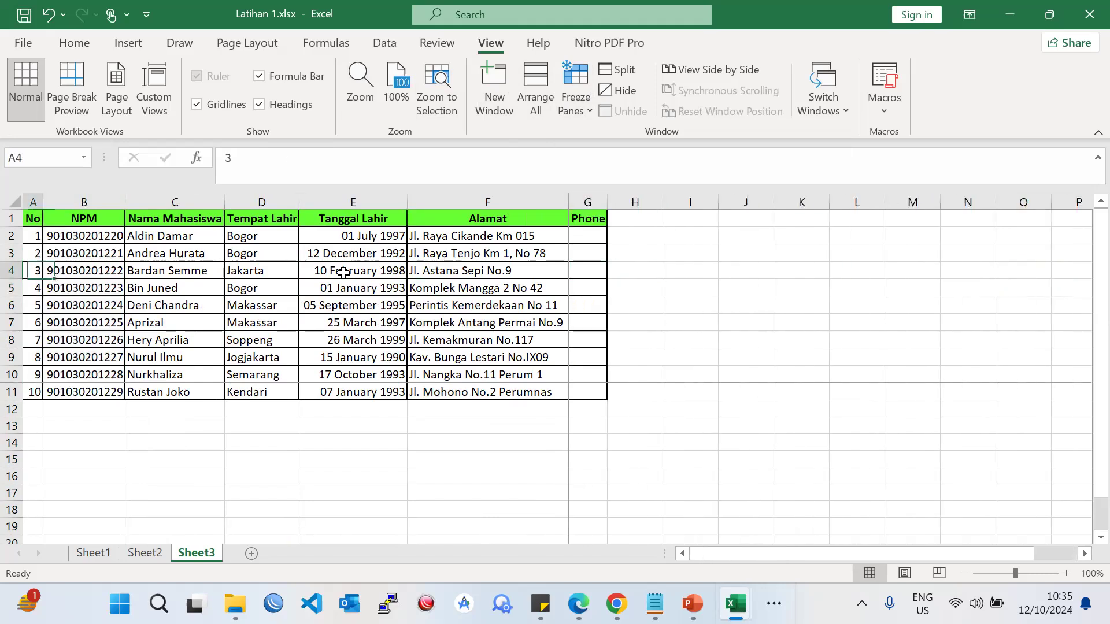
{"action": "key", "text": "Right"}
{"action": "key", "text": "Right"}
{"action": "key", "text": "Right"}
{"action": "key", "text": "Right"}
{"action": "key", "text": "Right"}
{"action": "key", "text": "Right"}
{"action": "key", "text": "Right"}
{"action": "key", "text": "Right"}
{"action": "key", "text": "Right"}
{"action": "key", "text": "Right"}
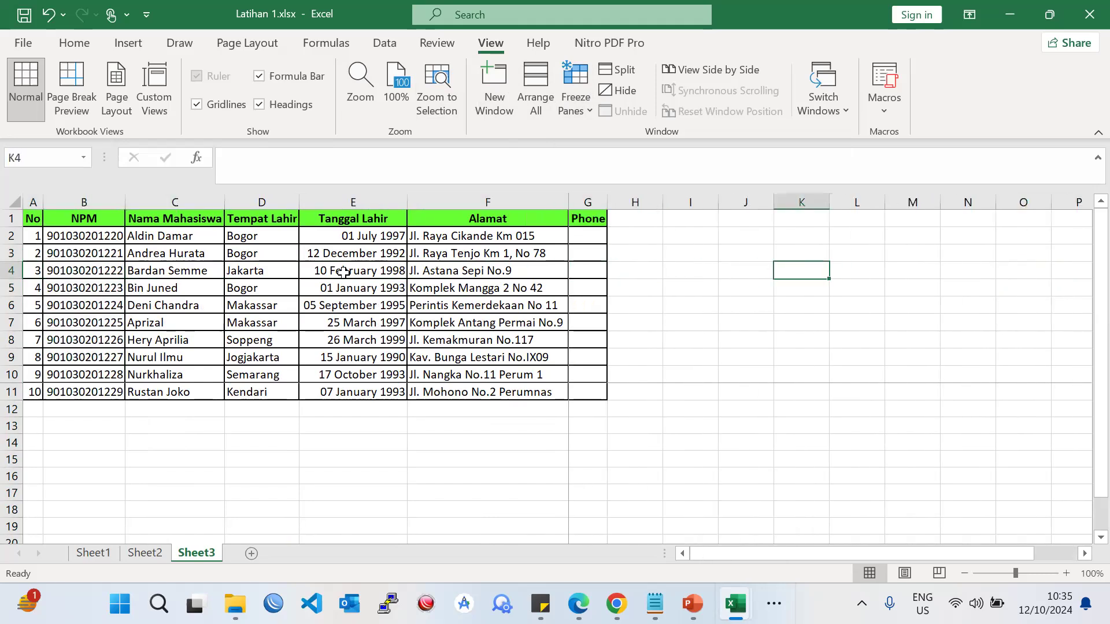
{"action": "key", "text": "Left"}
{"action": "key", "text": "Left"}
{"action": "key", "text": "Left"}
{"action": "key", "text": "Left"}
{"action": "key", "text": "Left"}
{"action": "key", "text": "Left"}
{"action": "key", "text": "Left"}
{"action": "key", "text": "Left"}
{"action": "key", "text": "Left"}
{"action": "key", "text": "Left"}
{"action": "key", "text": "ctrl+z"}
{"action": "key", "text": "ctrl+y"}
{"action": "key", "text": "ctrl+z"}
{"action": "key", "text": "ctrl+y"}
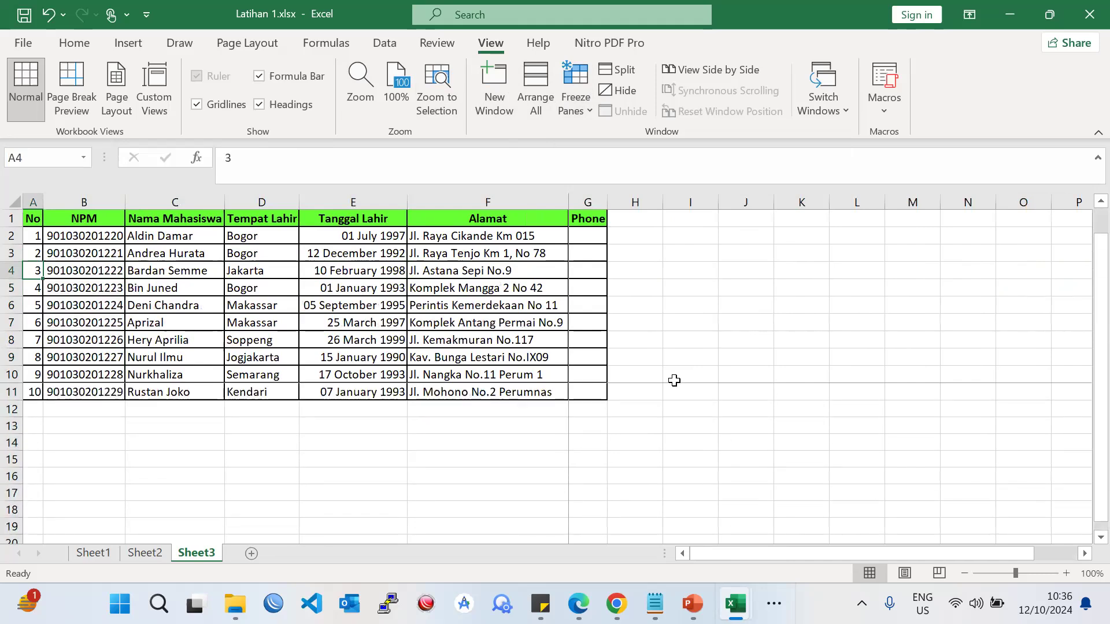
{"action": "key", "text": "ctrl+z"}
{"action": "key", "text": "ctrl+y"}
- Check cells G10, H10 and G13 around the table edge, ending on the name in C5
{"action": "left_click", "coordinate": [578, 377]}
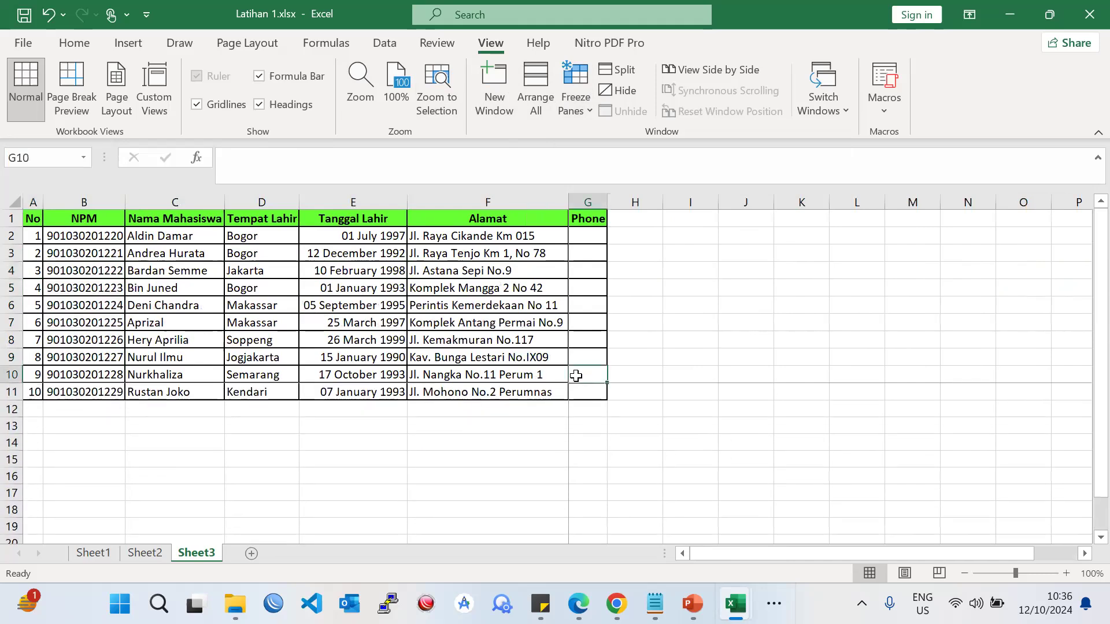
{"action": "left_click", "coordinate": [646, 381]}
{"action": "left_click", "coordinate": [605, 427]}
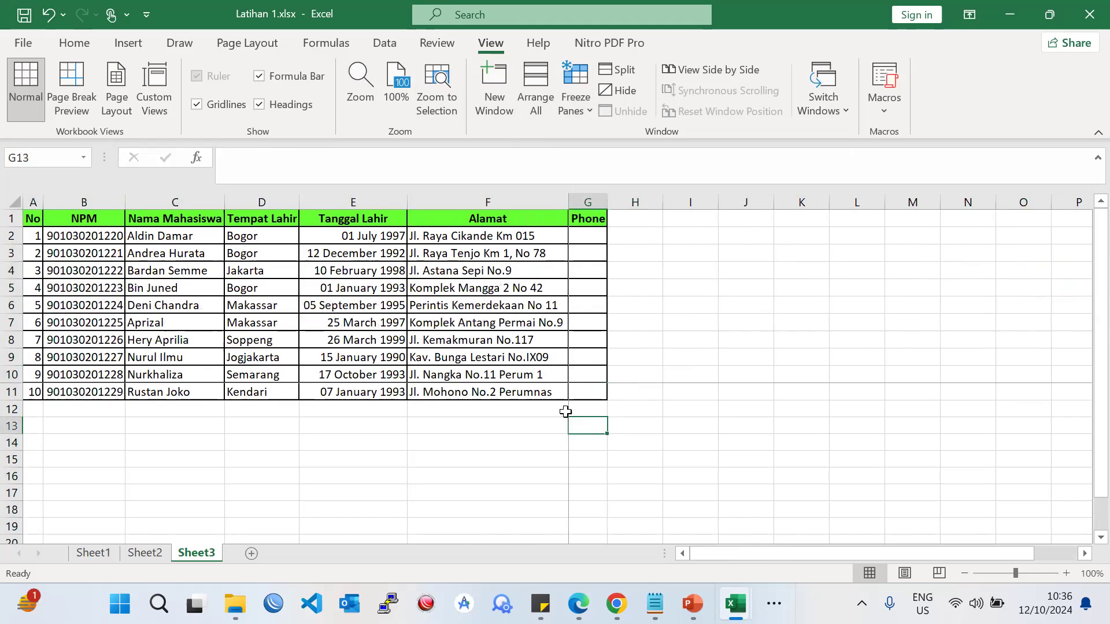
{"action": "left_click", "coordinate": [662, 377]}
{"action": "left_click", "coordinate": [180, 283]}
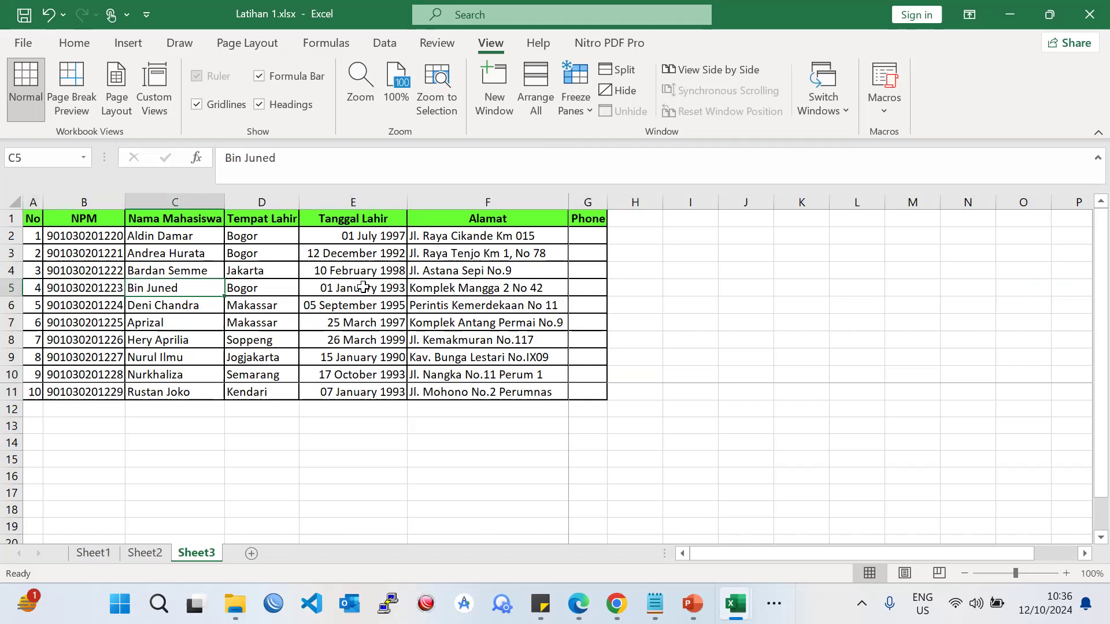
- Compare the table with PowerPoint's 'Praktek' slide, then return to Latihan 1.xlsx
{"action": "key", "text": "alt+Tab"}
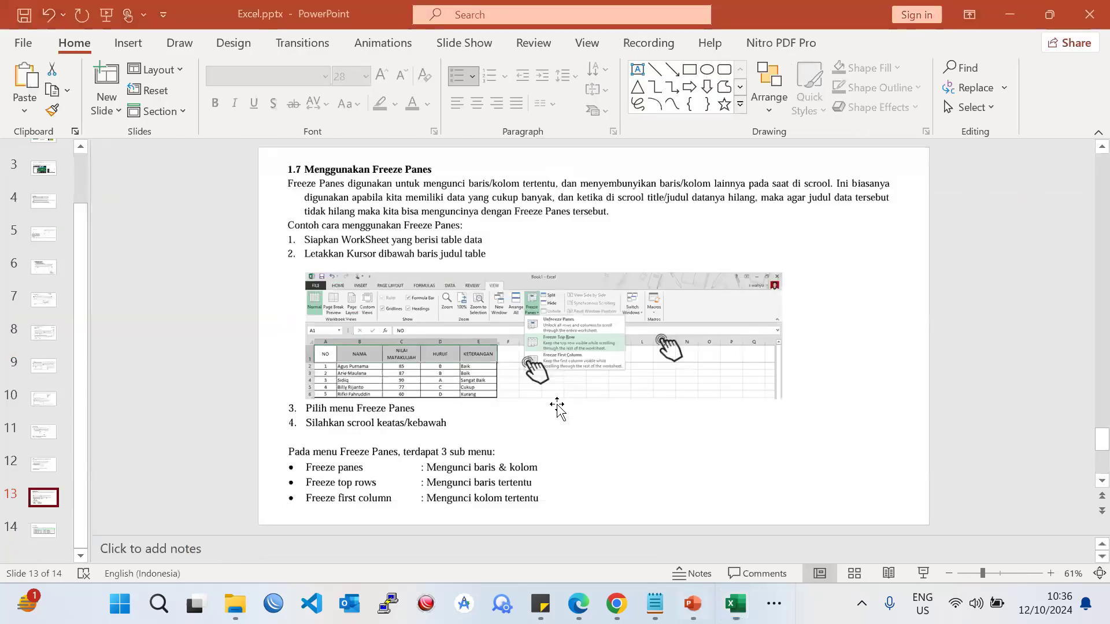
{"action": "key", "text": "Page_Down"}
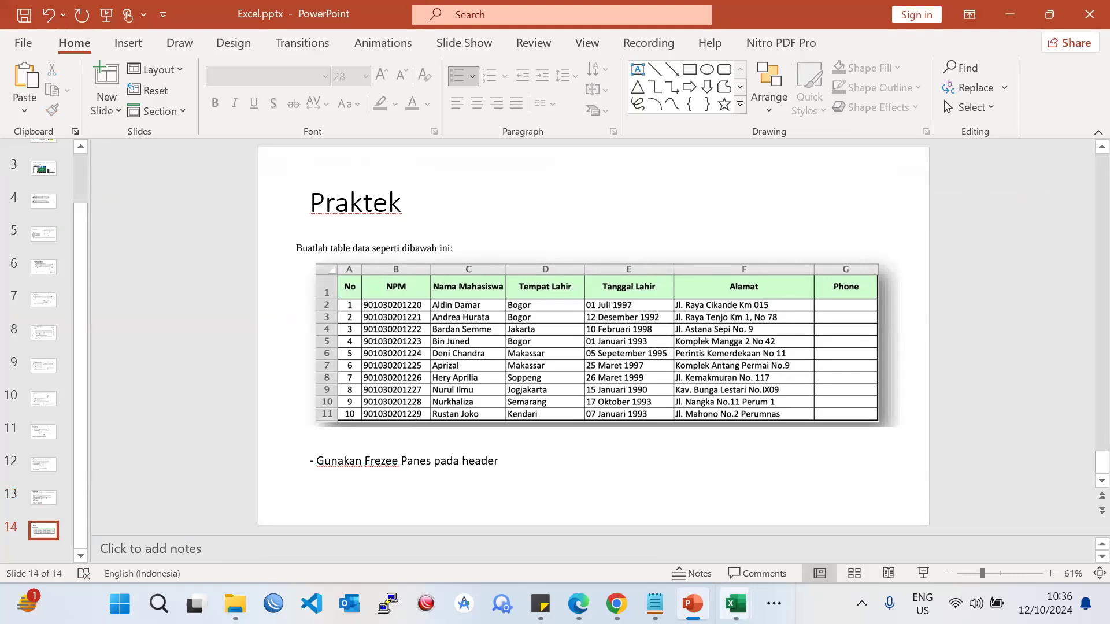
{"action": "left_click", "coordinate": [735, 604]}
{"action": "left_click", "coordinate": [785, 532]}
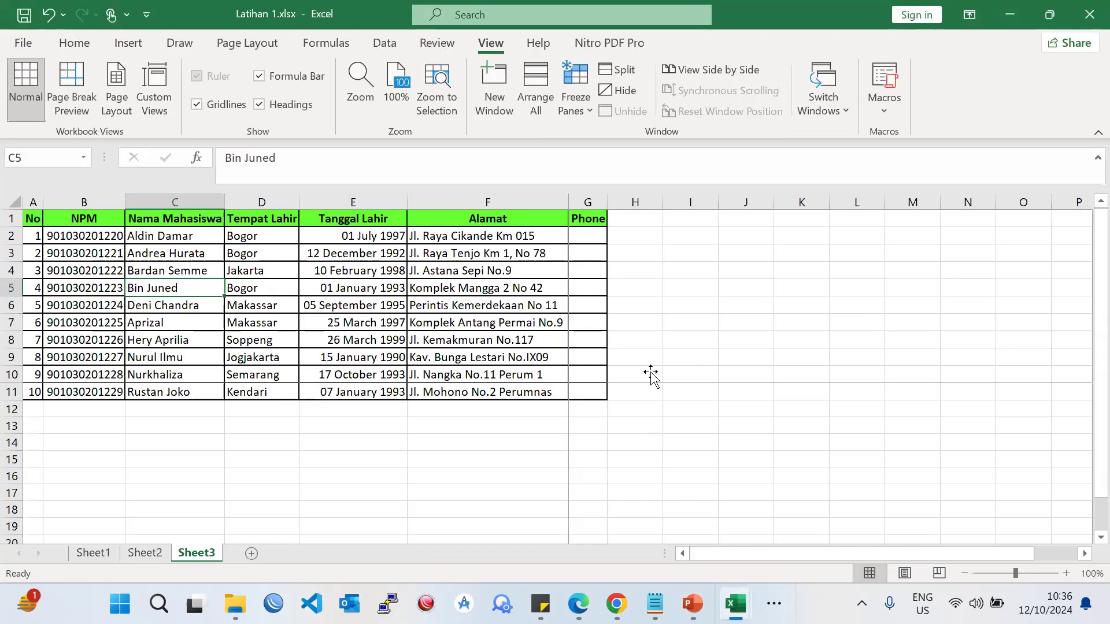
{"action": "key", "text": "alt+Tab"}
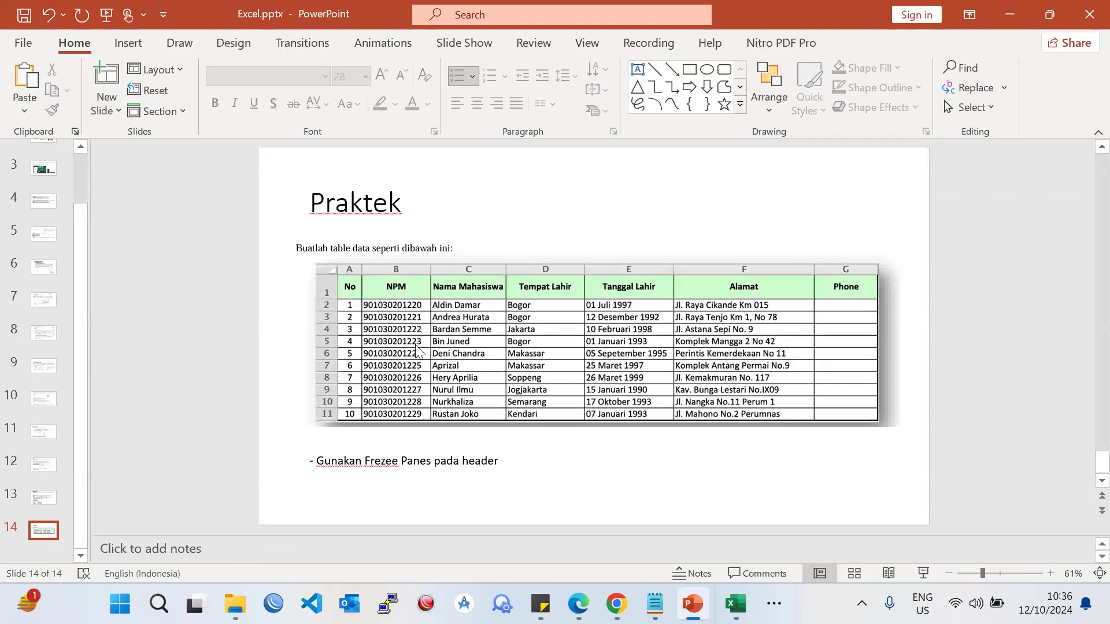
{"action": "mouse_move", "coordinate": [718, 597]}
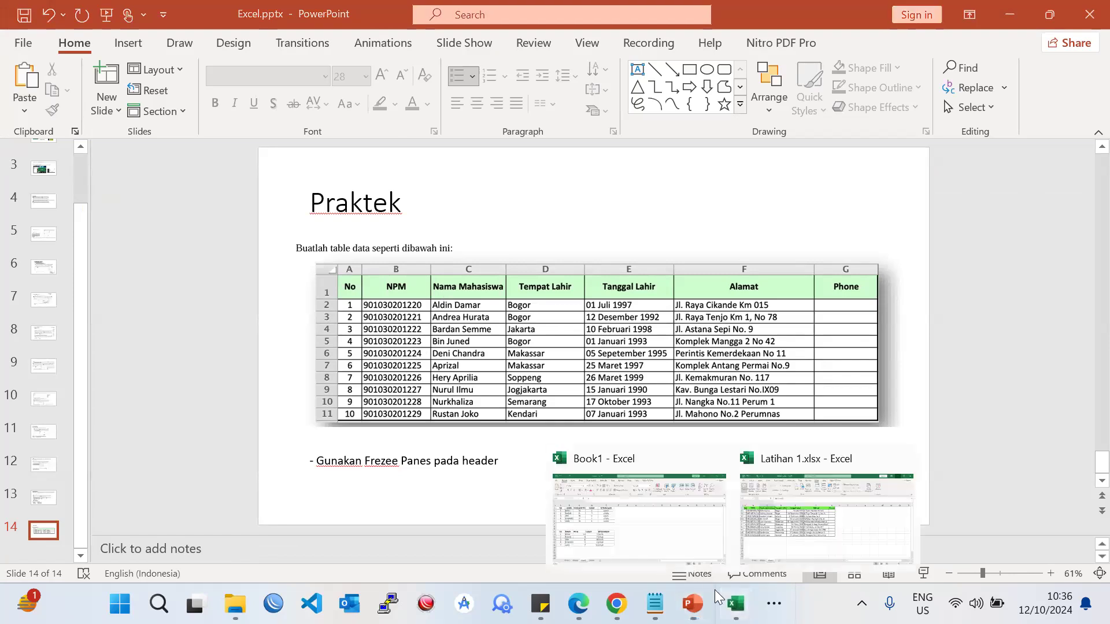
{"action": "left_click", "coordinate": [751, 529]}
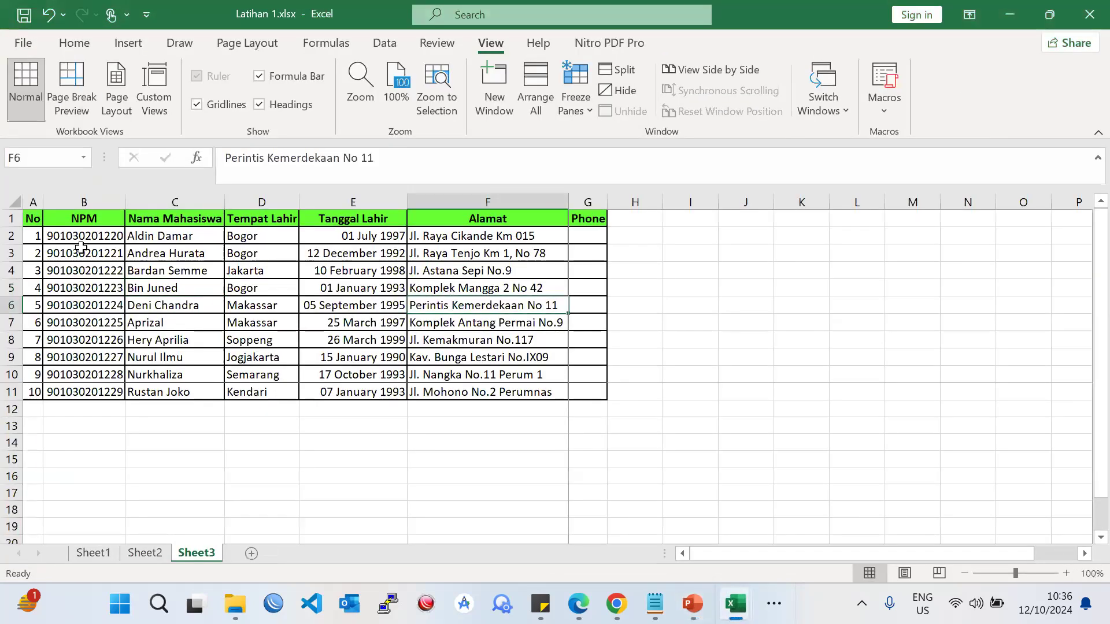
- Remove the existing freeze panes on Sheet3
{"action": "left_click", "coordinate": [12, 203]}
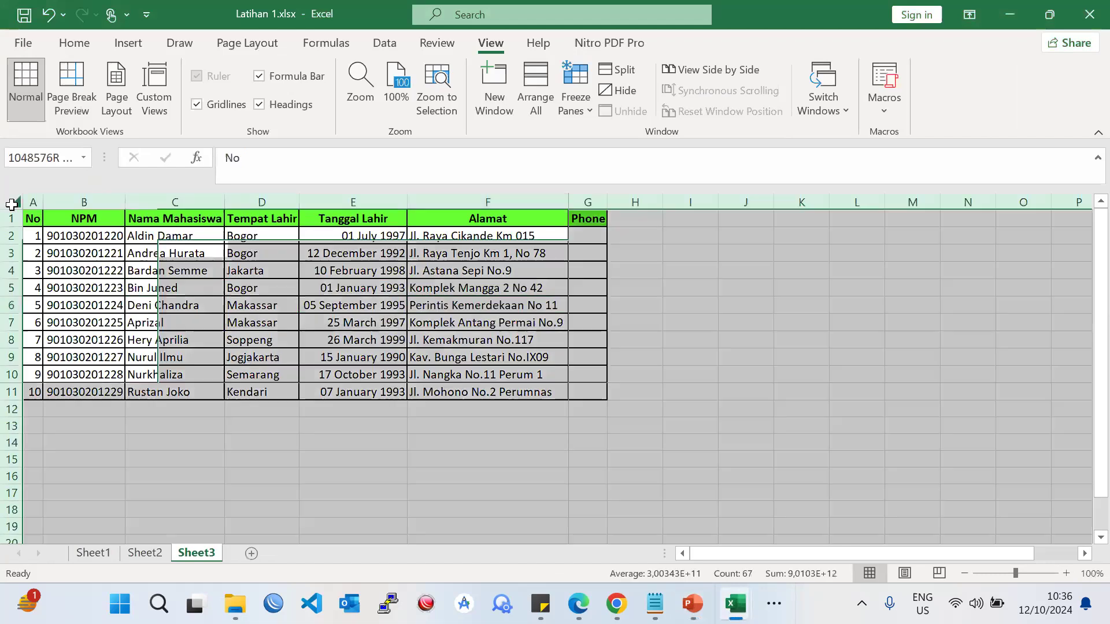
{"action": "left_click", "coordinate": [575, 104]}
{"action": "left_click", "coordinate": [641, 136]}
{"action": "left_click", "coordinate": [149, 300]}
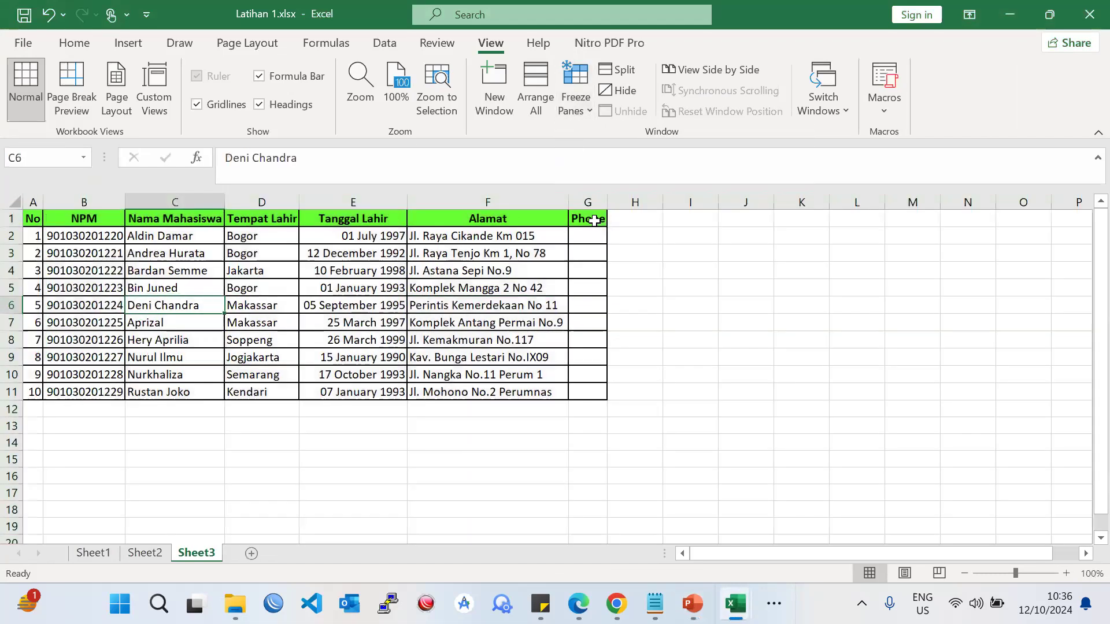
{"action": "scroll", "coordinate": [173, 279], "scroll_direction": "down", "scroll_amount": 2}
{"action": "scroll", "coordinate": [173, 279], "scroll_direction": "up", "scroll_amount": 2}
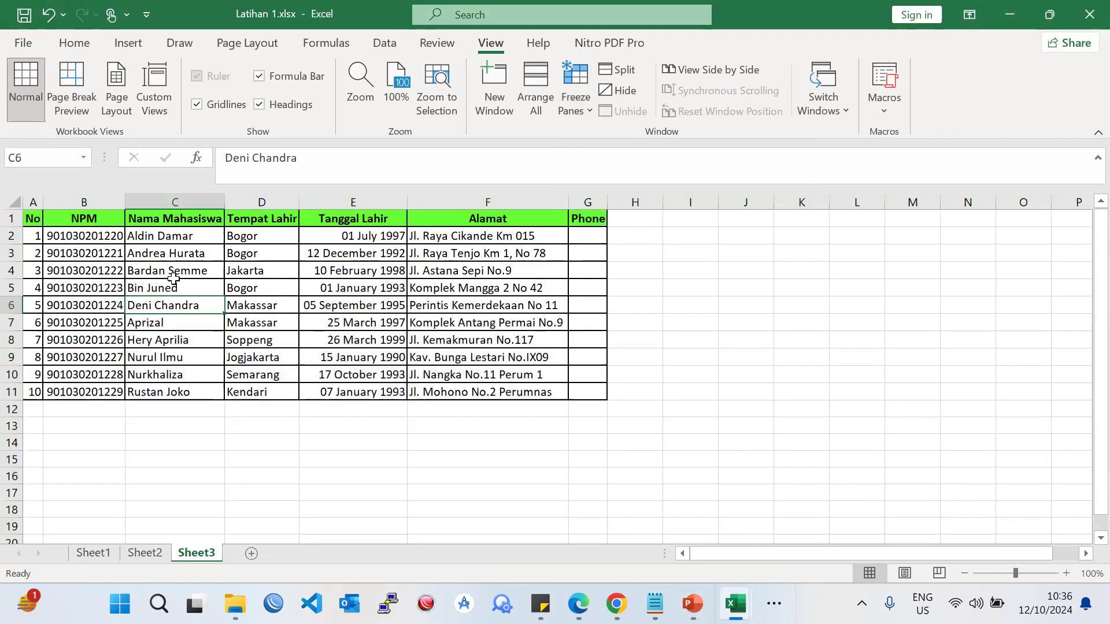
- Freeze the header row so it stays visible while the student data scrolls
{"action": "left_click", "coordinate": [12, 218]}
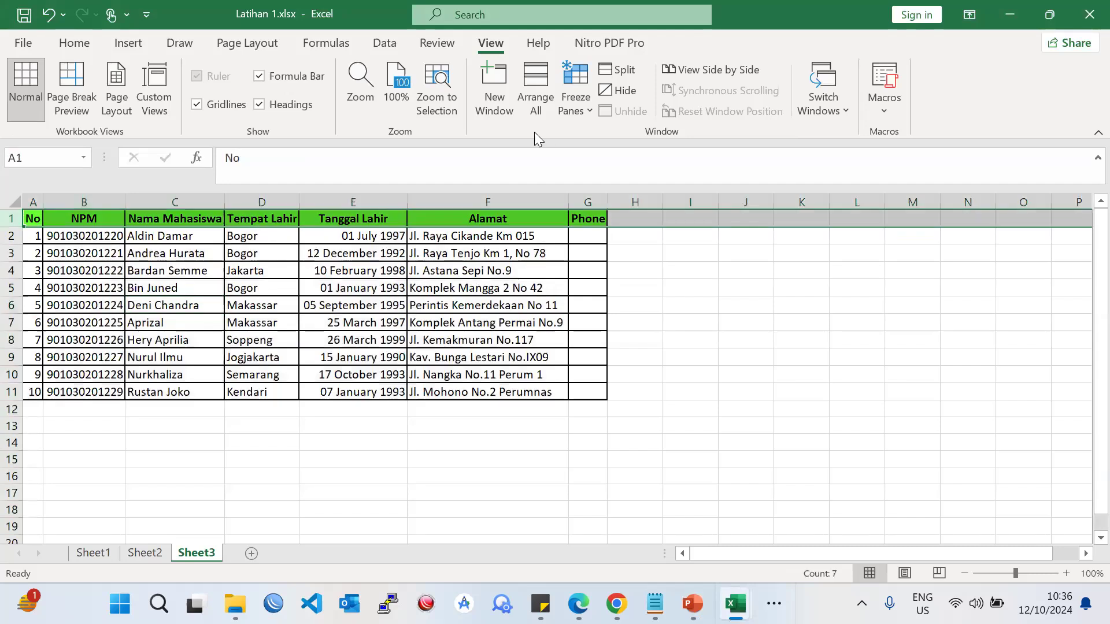
{"action": "left_click", "coordinate": [564, 105]}
{"action": "left_click", "coordinate": [643, 188]}
{"action": "scroll", "coordinate": [400, 305], "scroll_direction": "down", "scroll_amount": 2}
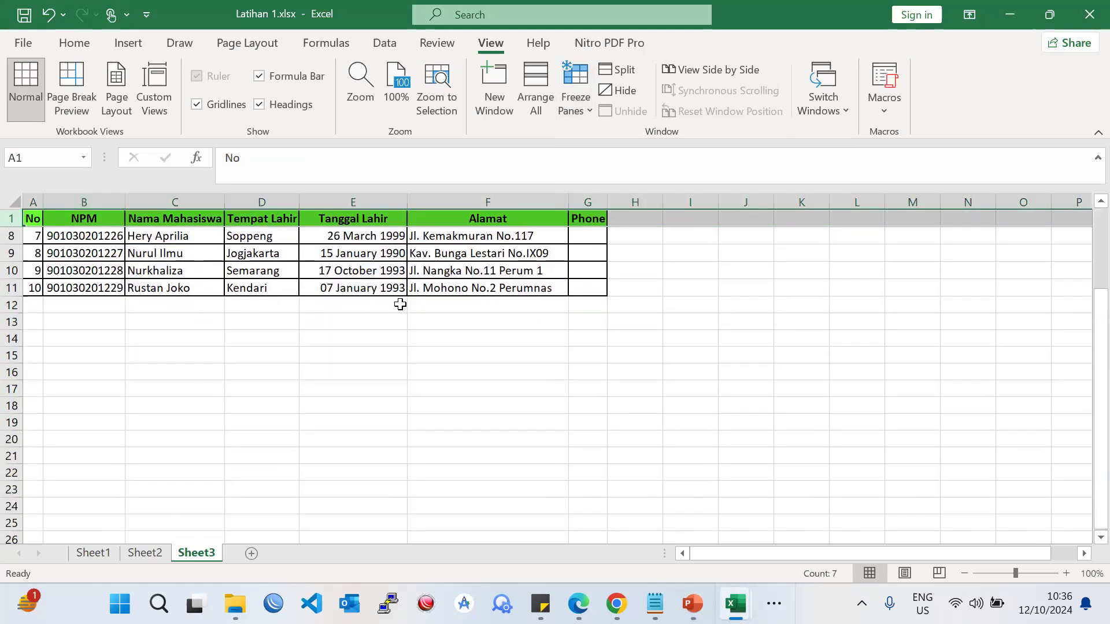
{"action": "scroll", "coordinate": [400, 305], "scroll_direction": "up", "scroll_amount": 2}
{"action": "left_click", "coordinate": [400, 305]}
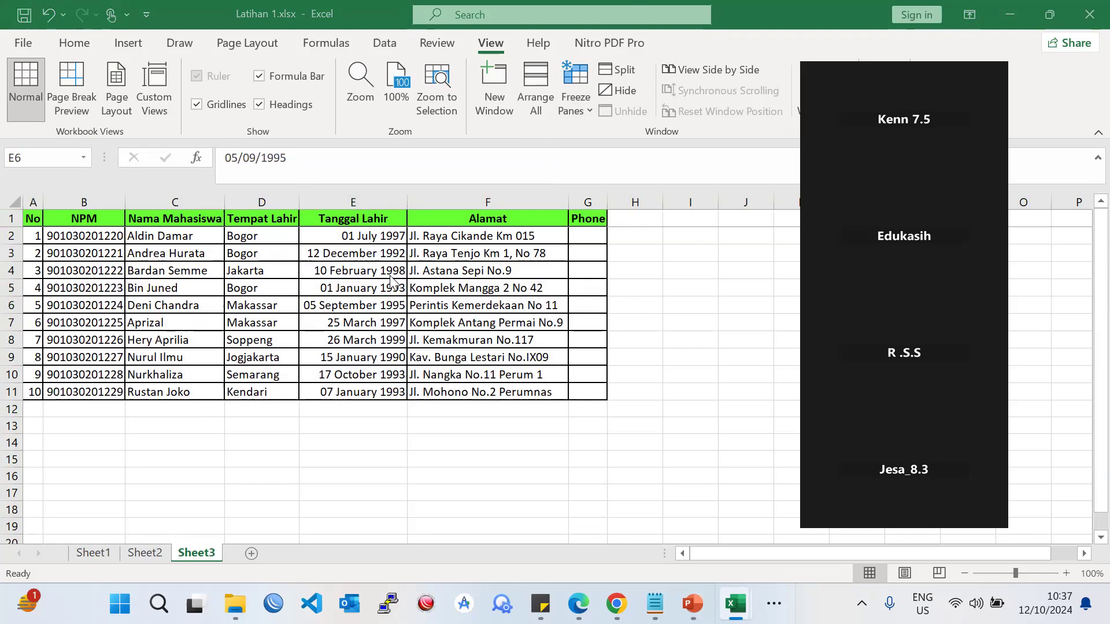
- Select the whole sheet and AutoFit all column widths to their contents
{"action": "left_click", "coordinate": [233, 219]}
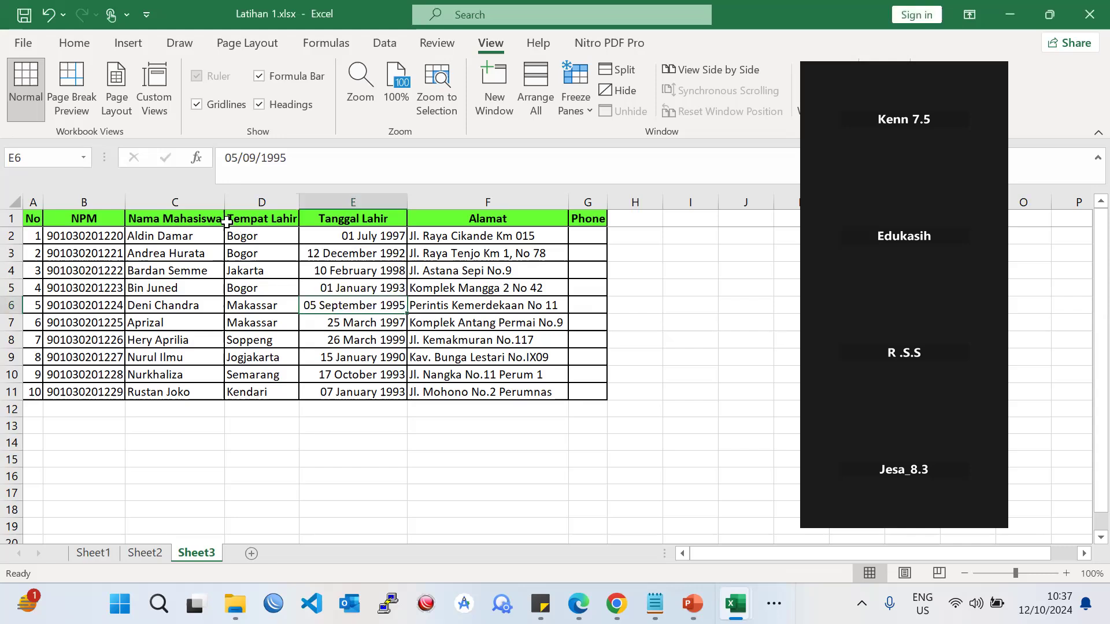
{"action": "left_click", "coordinate": [13, 202]}
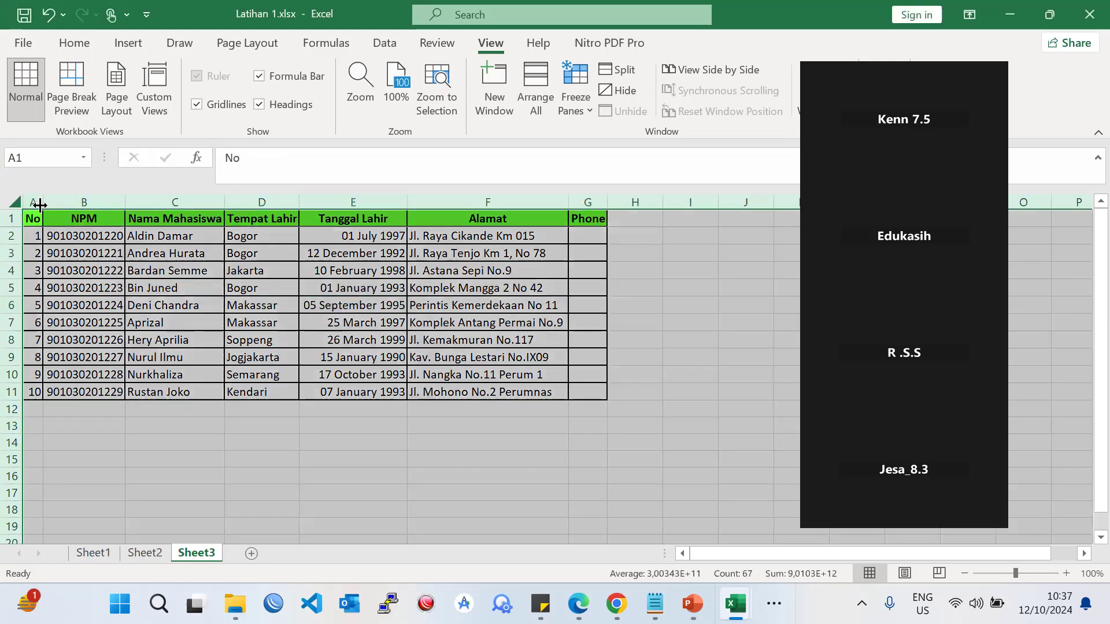
{"action": "double_click", "coordinate": [41, 204]}
{"action": "double_click", "coordinate": [42, 204]}
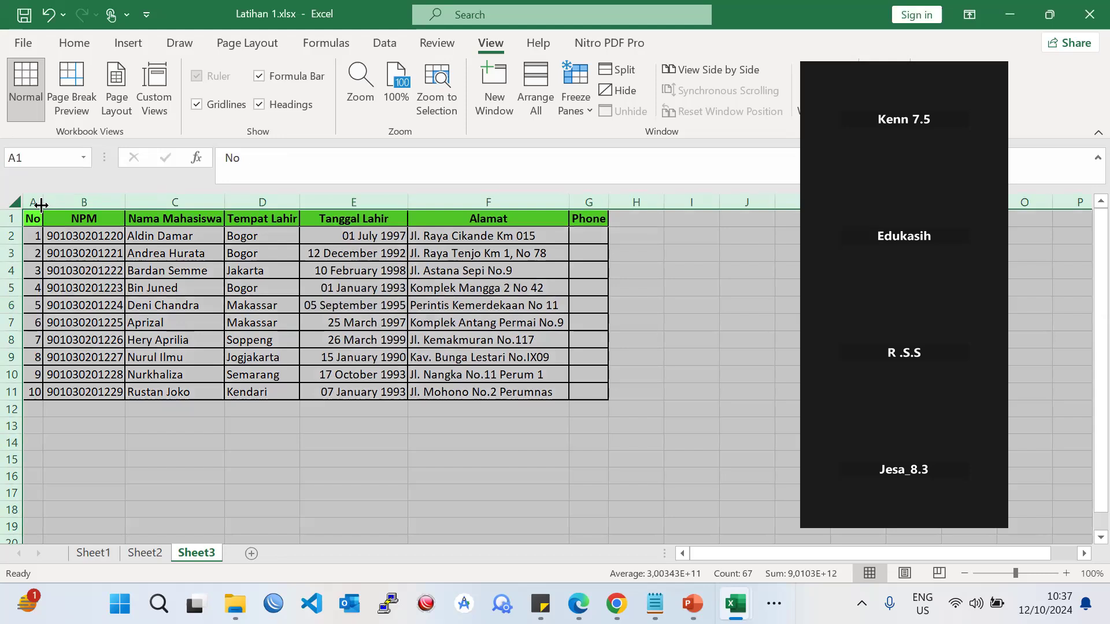
{"action": "left_click", "coordinate": [84, 305]}
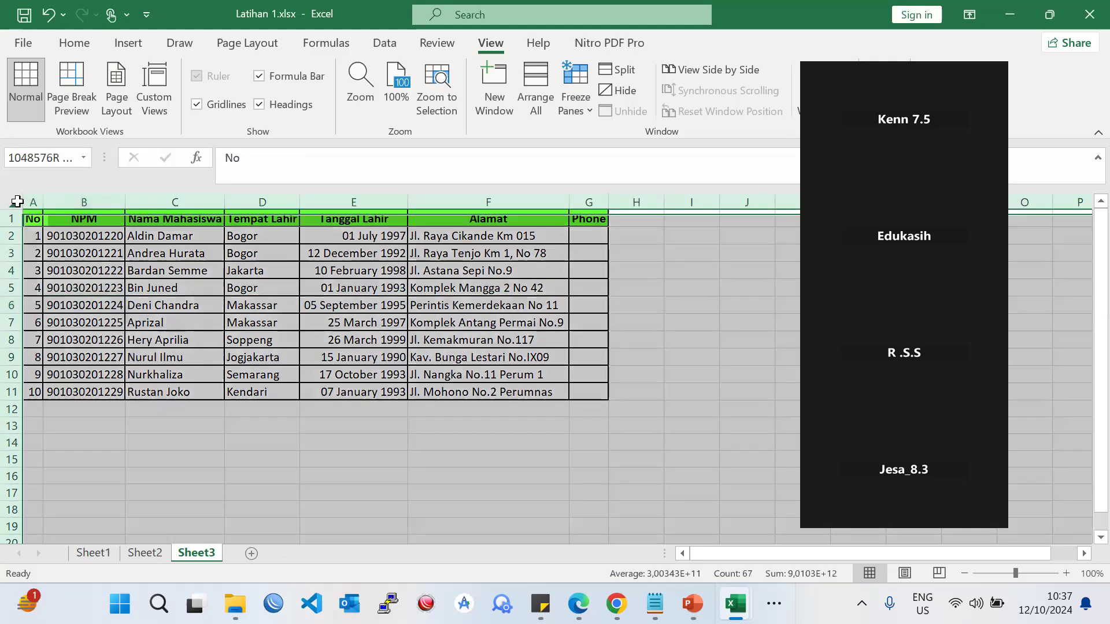
{"action": "left_click", "coordinate": [15, 202]}
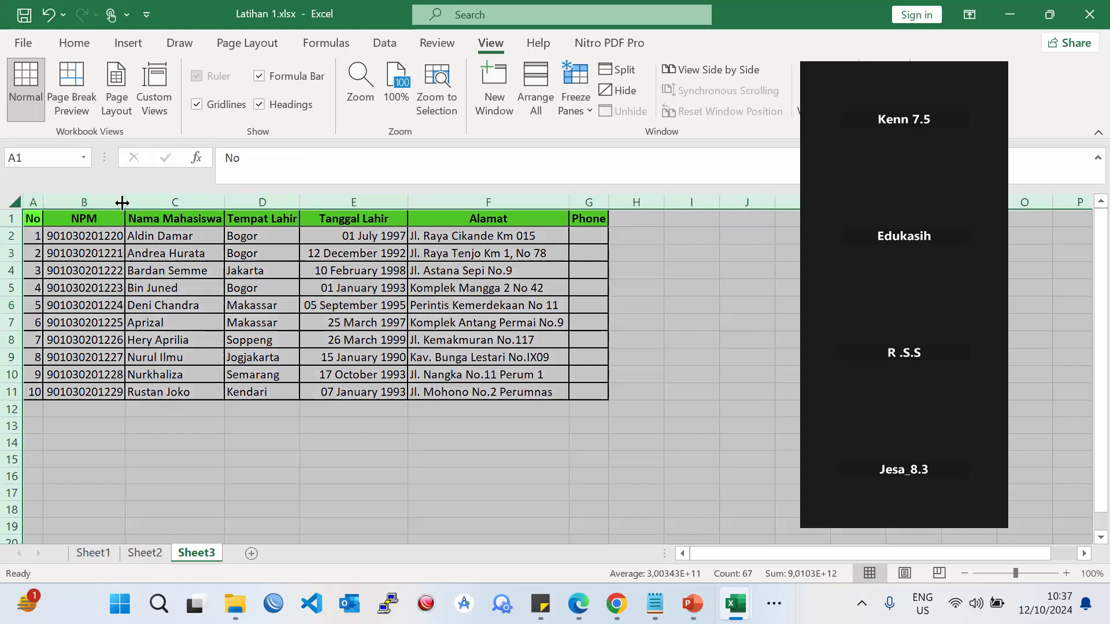
{"action": "left_click", "coordinate": [319, 269]}
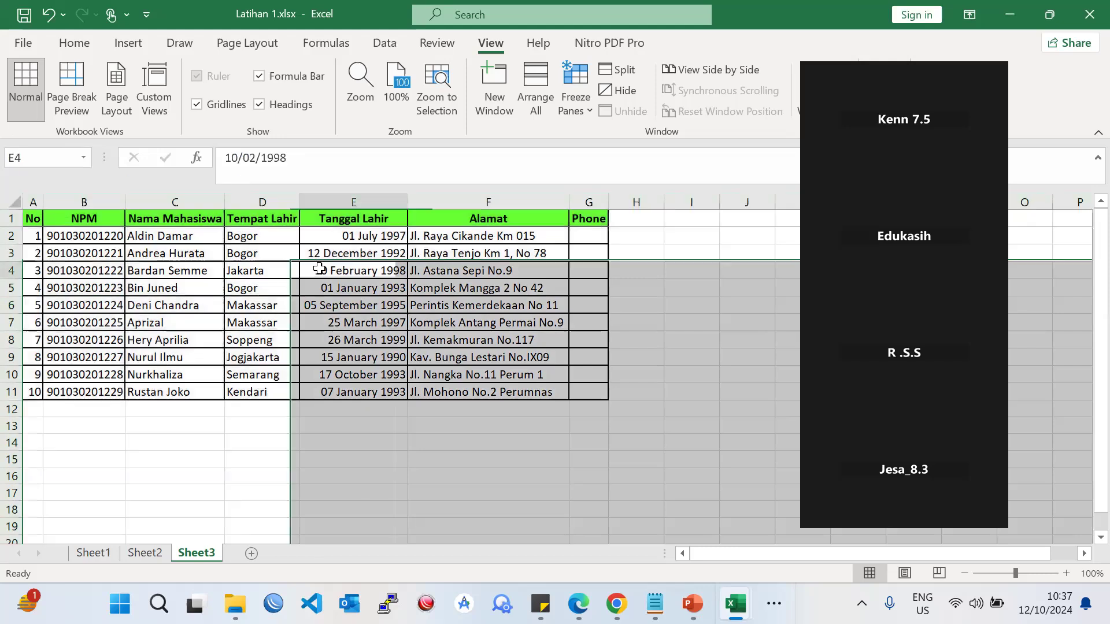
- Widen the Tanggal Lahir (E) and Tempat Lahir (D) columns, then AutoFit all columns again
{"action": "left_click_drag", "start_coordinate": [409, 203], "coordinate": [526, 204]}
{"action": "left_click_drag", "start_coordinate": [302, 204], "coordinate": [328, 203]}
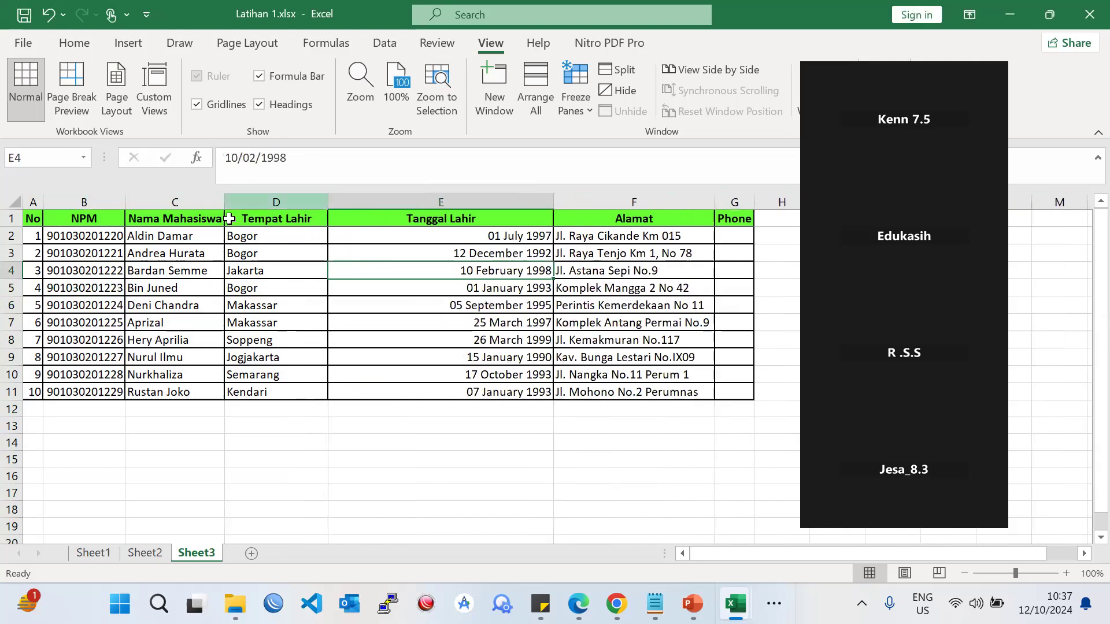
{"action": "left_click", "coordinate": [17, 202]}
{"action": "double_click", "coordinate": [44, 201]}
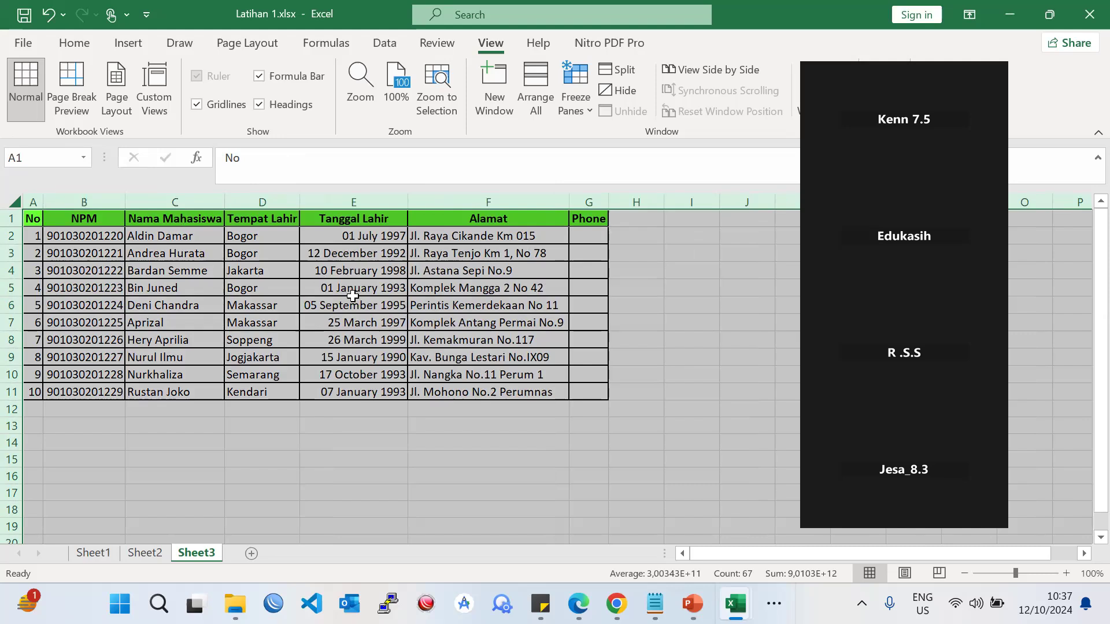
{"action": "left_click", "coordinate": [226, 265]}
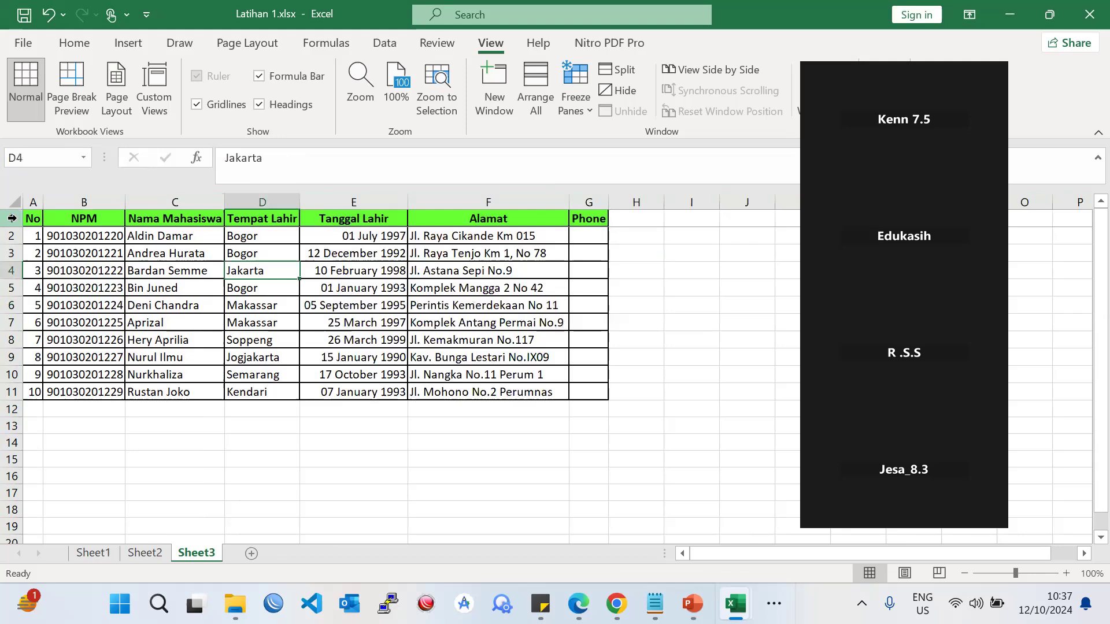
- Widen the NPM (B) and Nama Mahasiswa (C) columns, then AutoFit every column once more
{"action": "left_click_drag", "start_coordinate": [125, 217], "coordinate": [204, 216]}
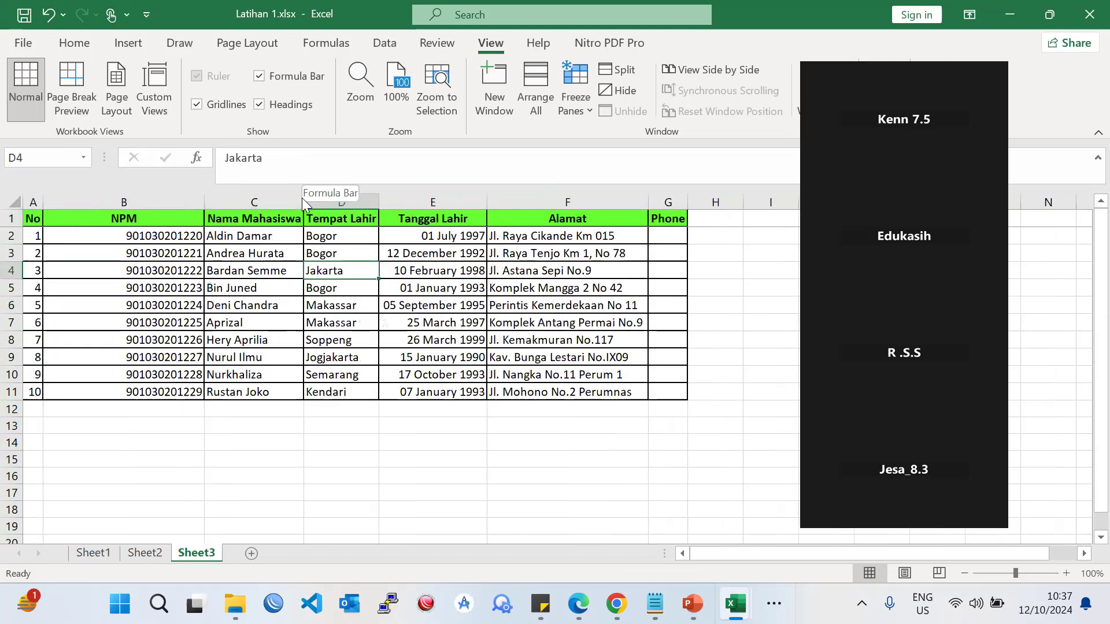
{"action": "left_click_drag", "start_coordinate": [303, 199], "coordinate": [363, 199]}
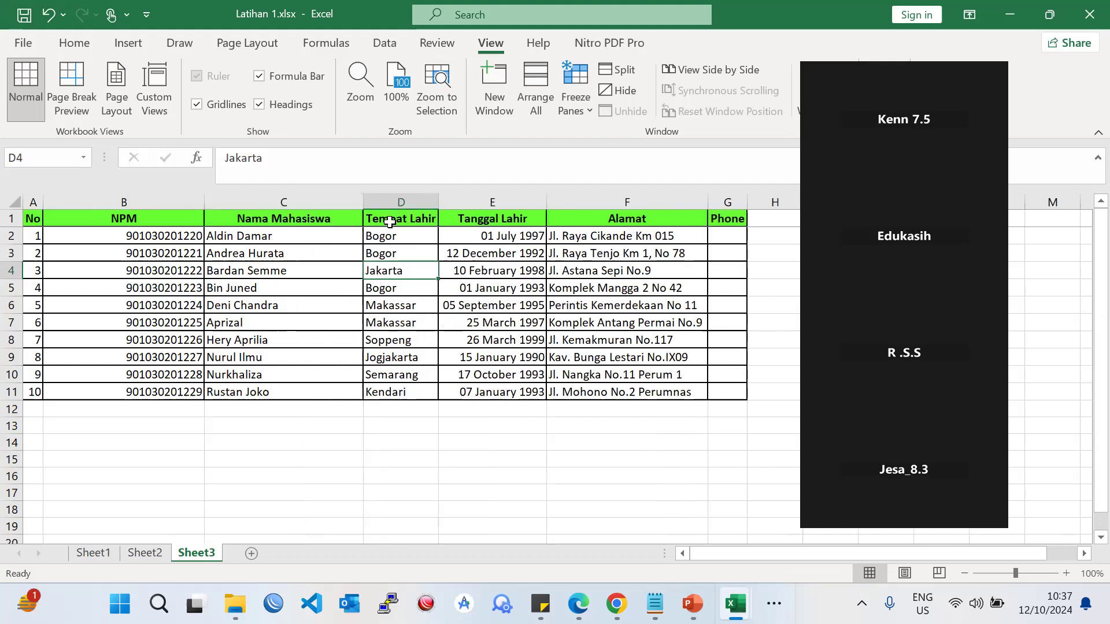
{"action": "left_click", "coordinate": [15, 200]}
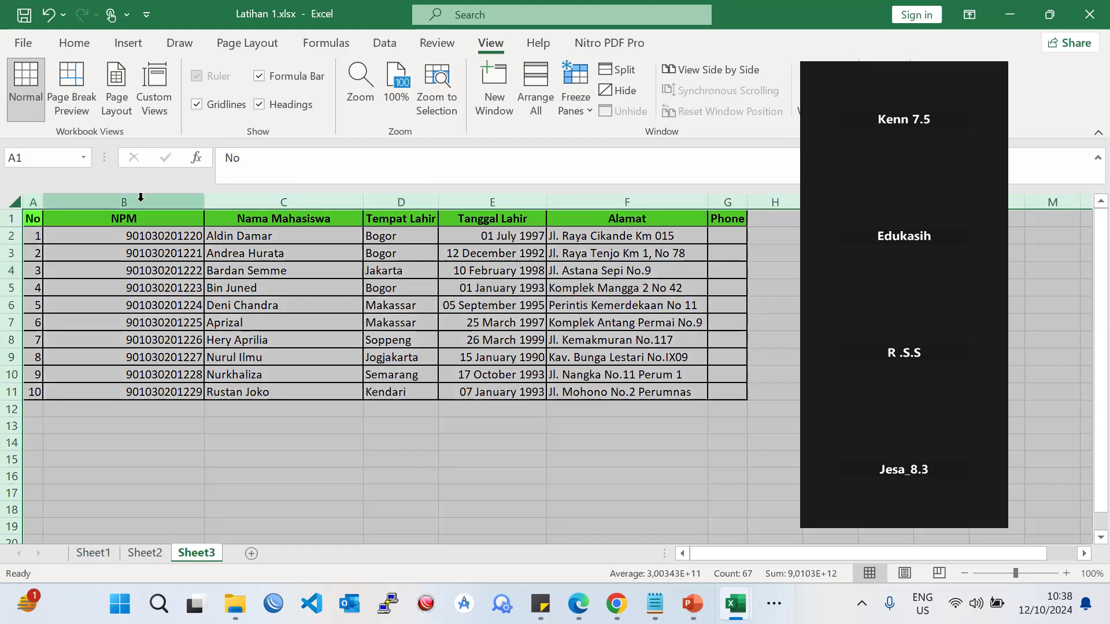
{"action": "double_click", "coordinate": [42, 203]}
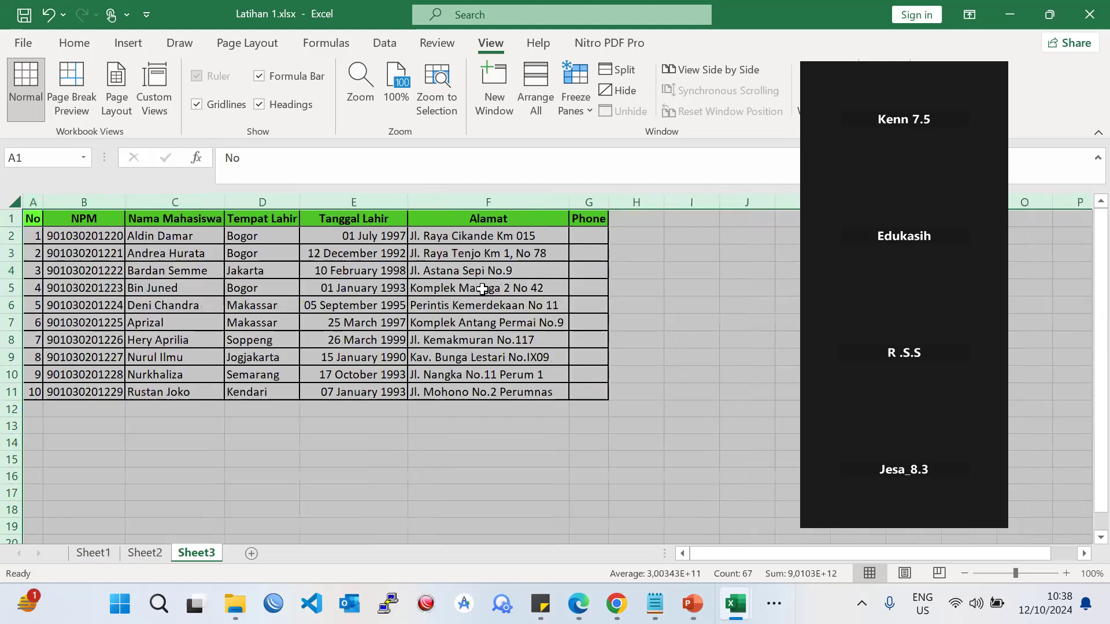
{"action": "left_click", "coordinate": [483, 290]}
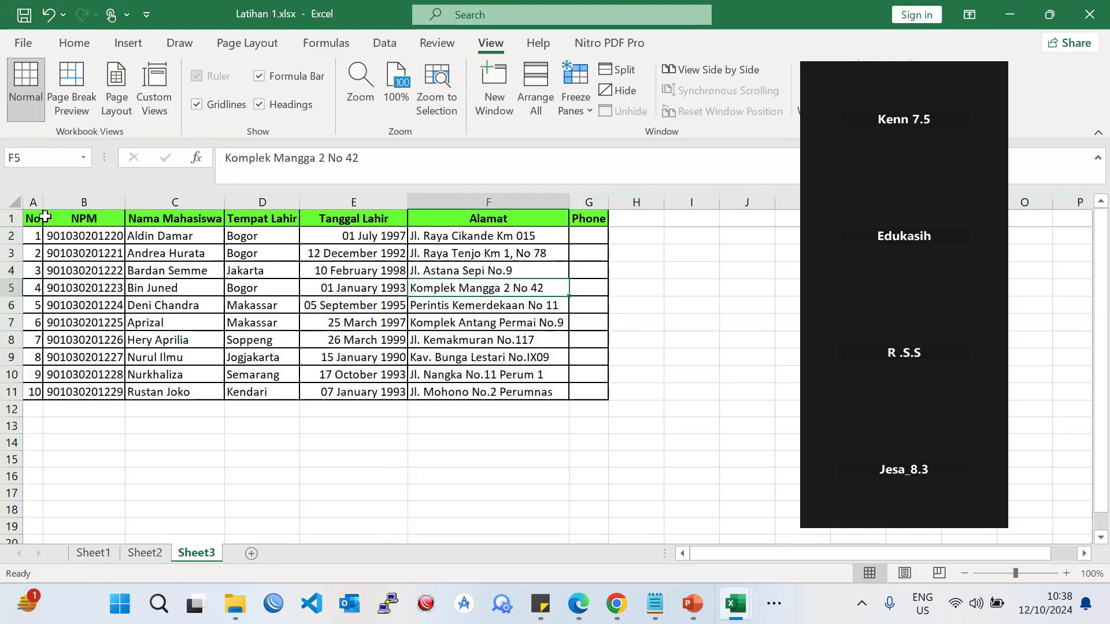
{"action": "left_click_drag", "start_coordinate": [36, 218], "coordinate": [87, 219]}
{"action": "left_click_drag", "start_coordinate": [277, 274], "coordinate": [587, 393]}
{"action": "left_click", "coordinate": [564, 426]}
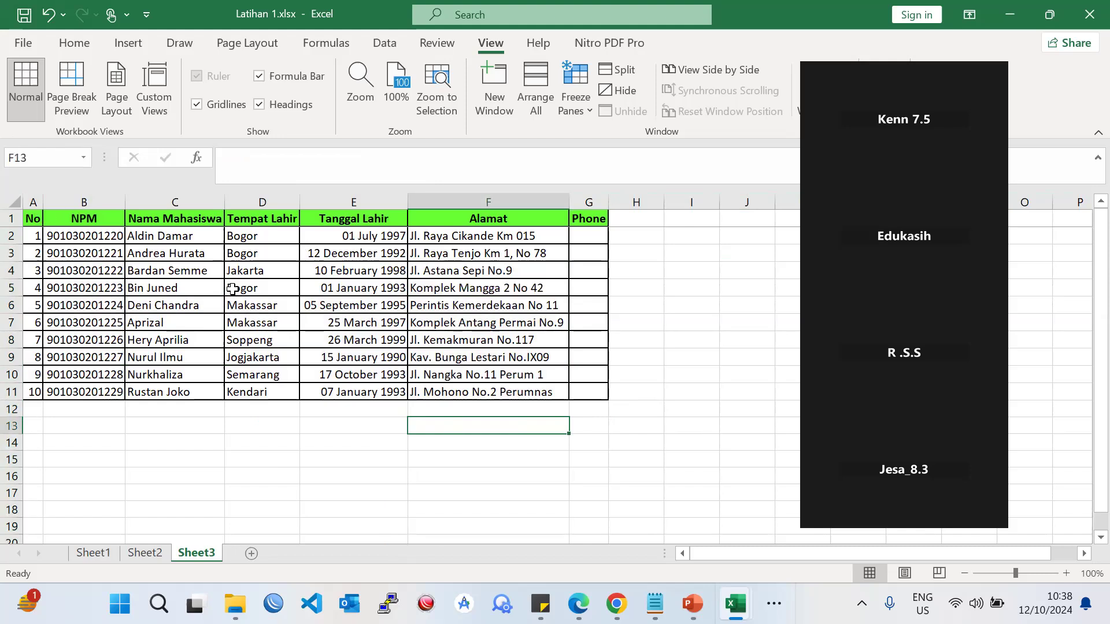
{"action": "left_click", "coordinate": [244, 424]}
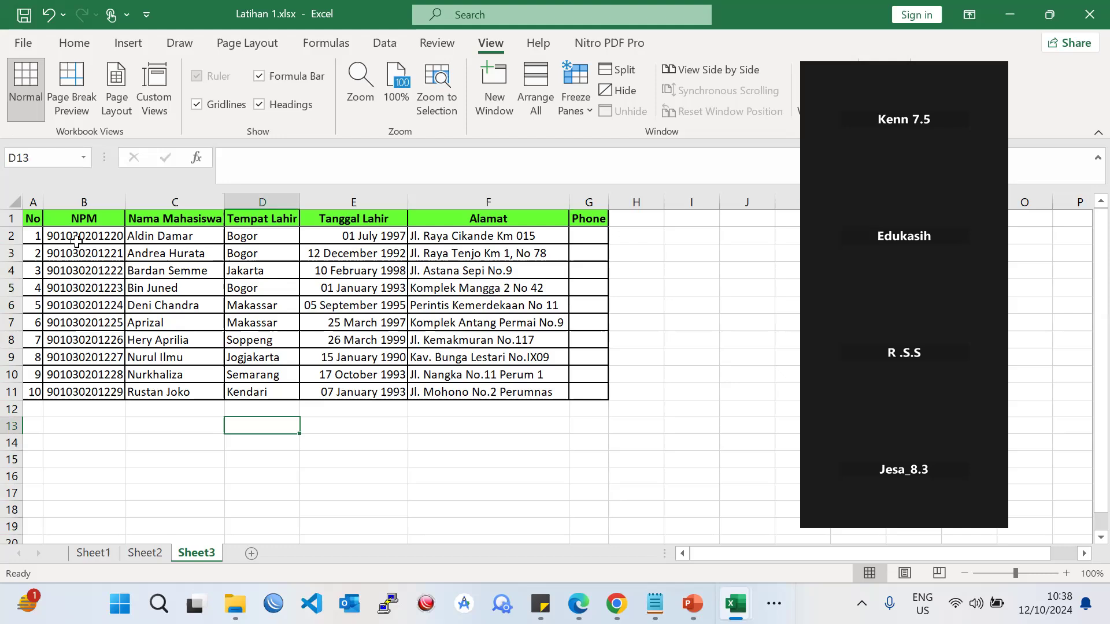
{"action": "left_click", "coordinate": [533, 380]}
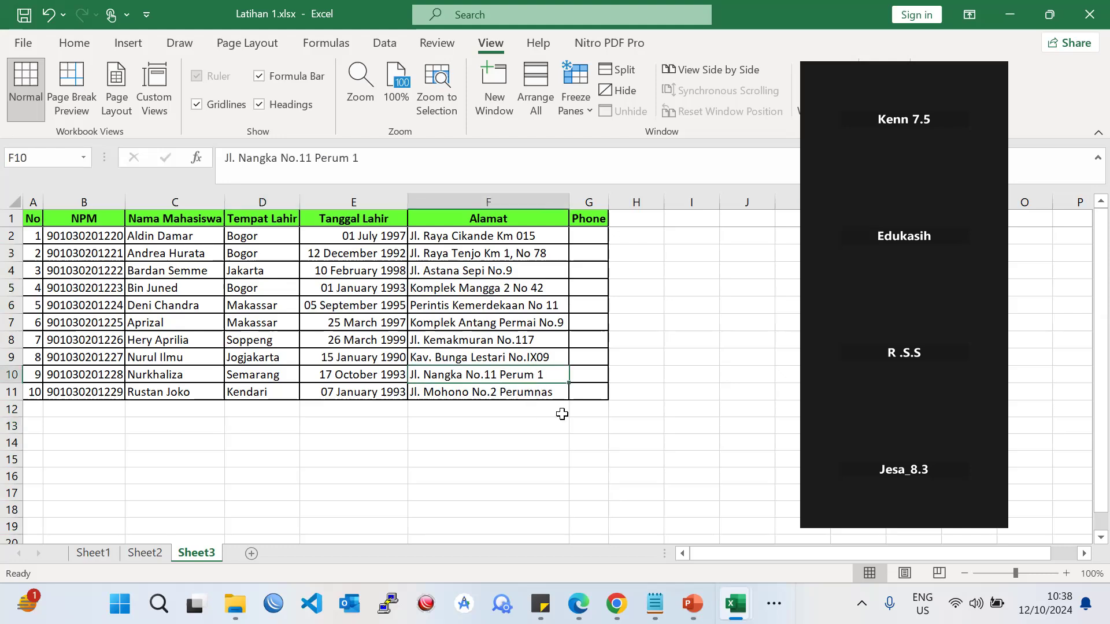
{"action": "left_click_drag", "start_coordinate": [643, 409], "coordinate": [565, 345]}
{"action": "left_click", "coordinate": [211, 322]}
{"action": "left_click", "coordinate": [632, 417]}
{"action": "left_click_drag", "start_coordinate": [632, 416], "coordinate": [35, 341]}
{"action": "left_click", "coordinate": [168, 426]}
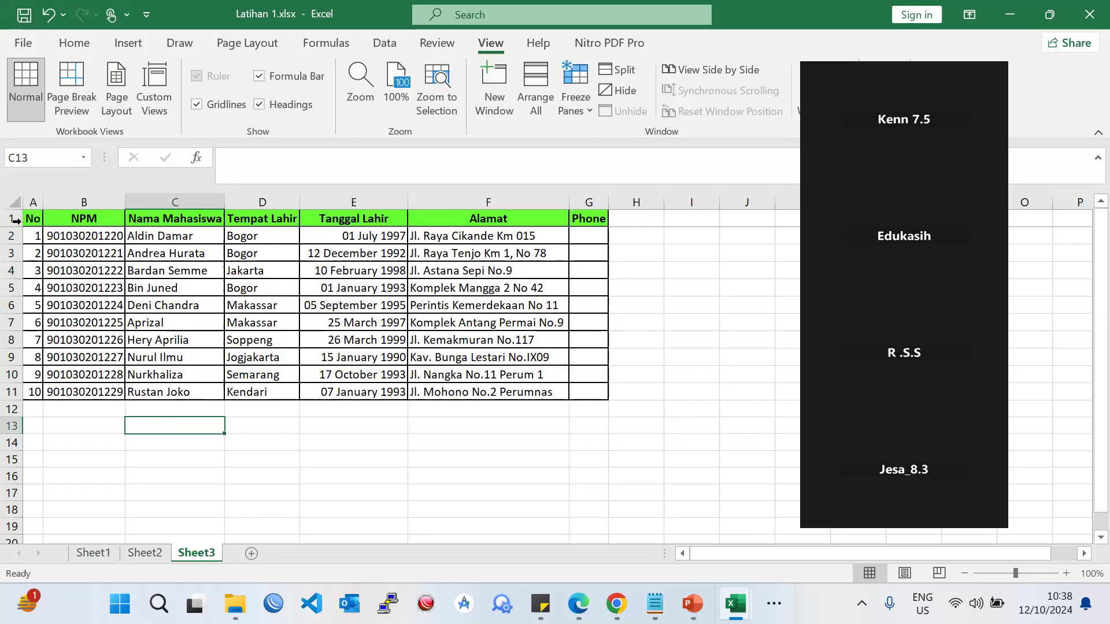
{"action": "left_click_drag", "start_coordinate": [27, 219], "coordinate": [578, 391]}
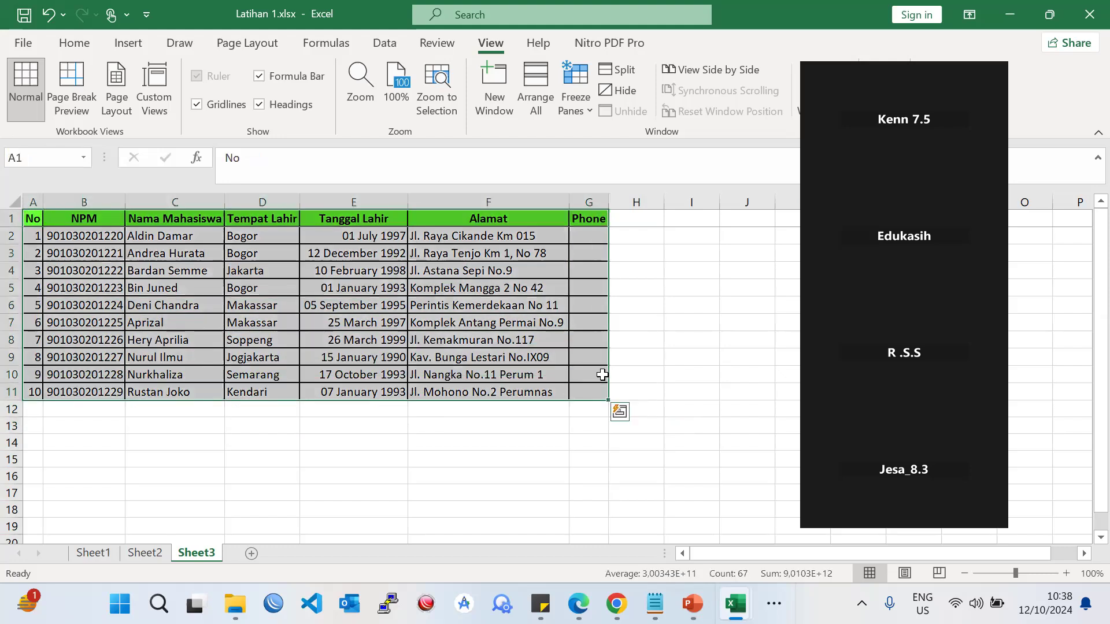
{"action": "left_click", "coordinate": [647, 346]}
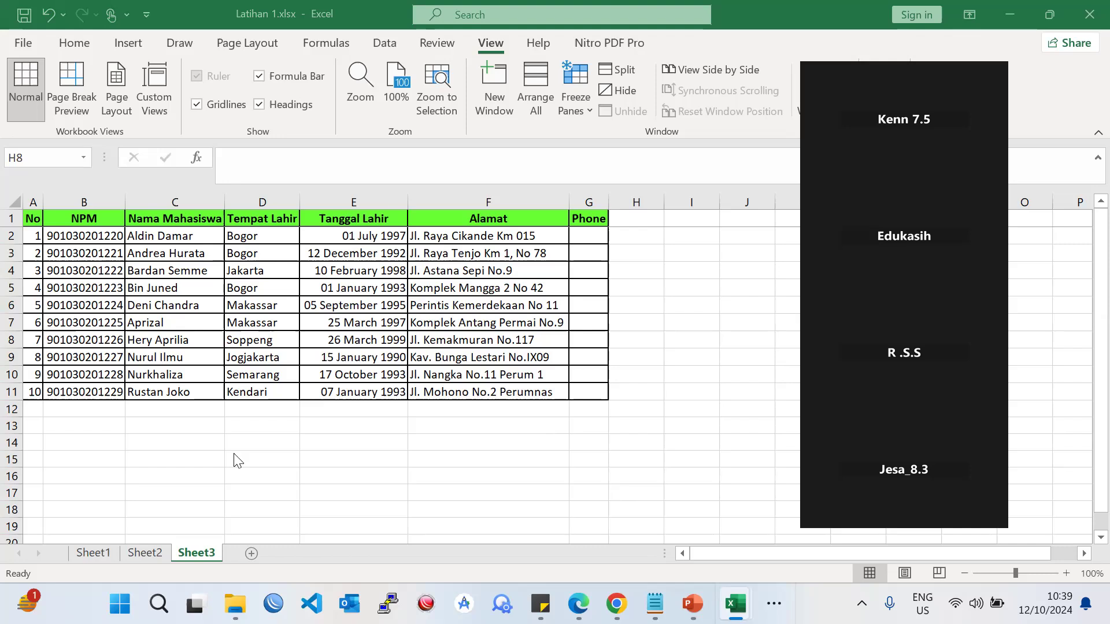
{"action": "scroll", "coordinate": [234, 461], "scroll_direction": "down", "scroll_amount": 2}
{"action": "scroll", "coordinate": [234, 460], "scroll_direction": "up", "scroll_amount": 2}
{"action": "left_click", "coordinate": [336, 411]}
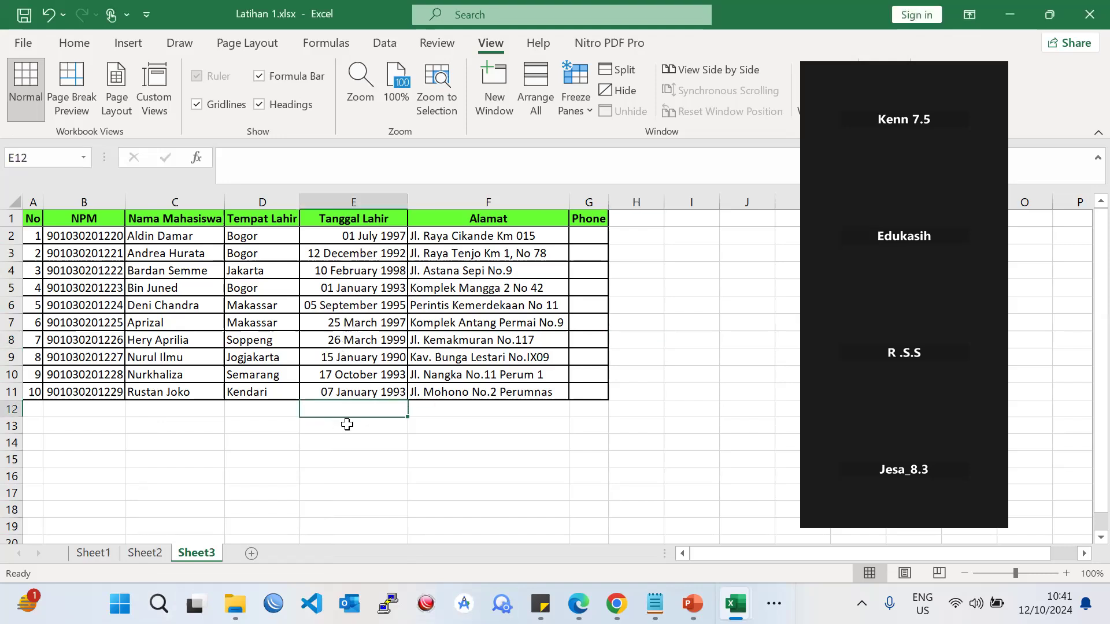
{"action": "left_click", "coordinate": [368, 429]}
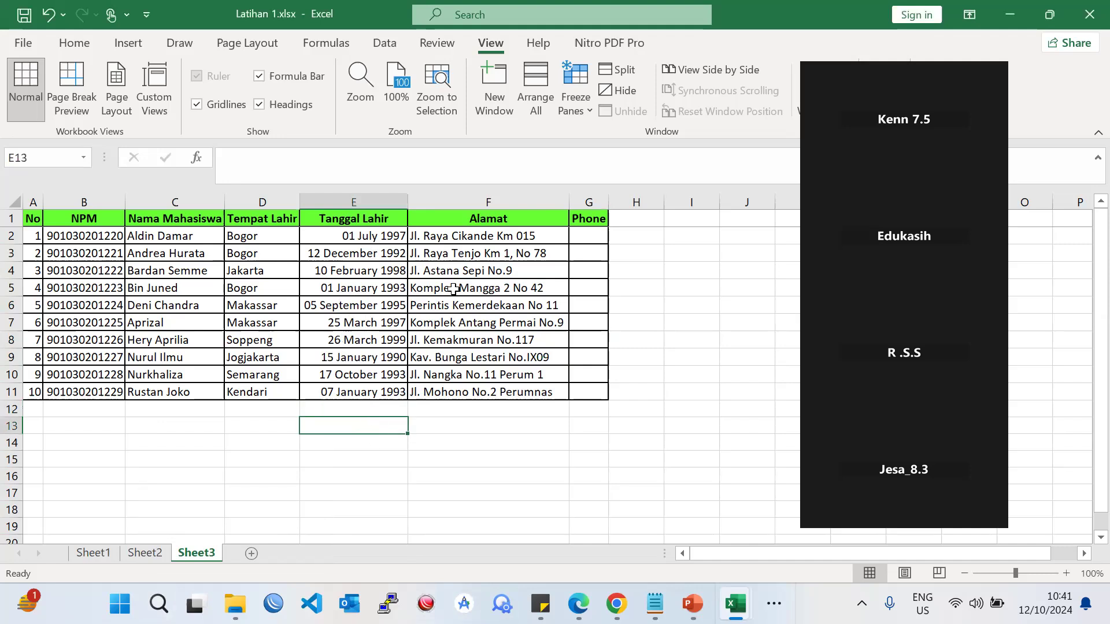
- Try entering the birth date in I2 as '1 jul', then as '1 jul 1997'
{"action": "left_click", "coordinate": [674, 240]}
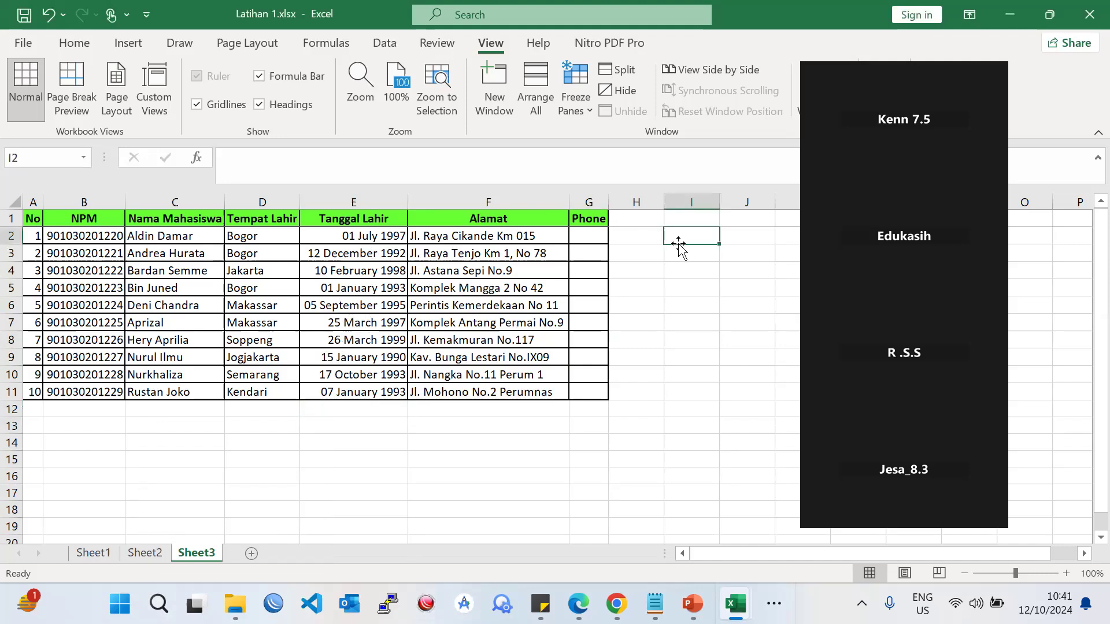
{"action": "type", "text": "1 ju"}
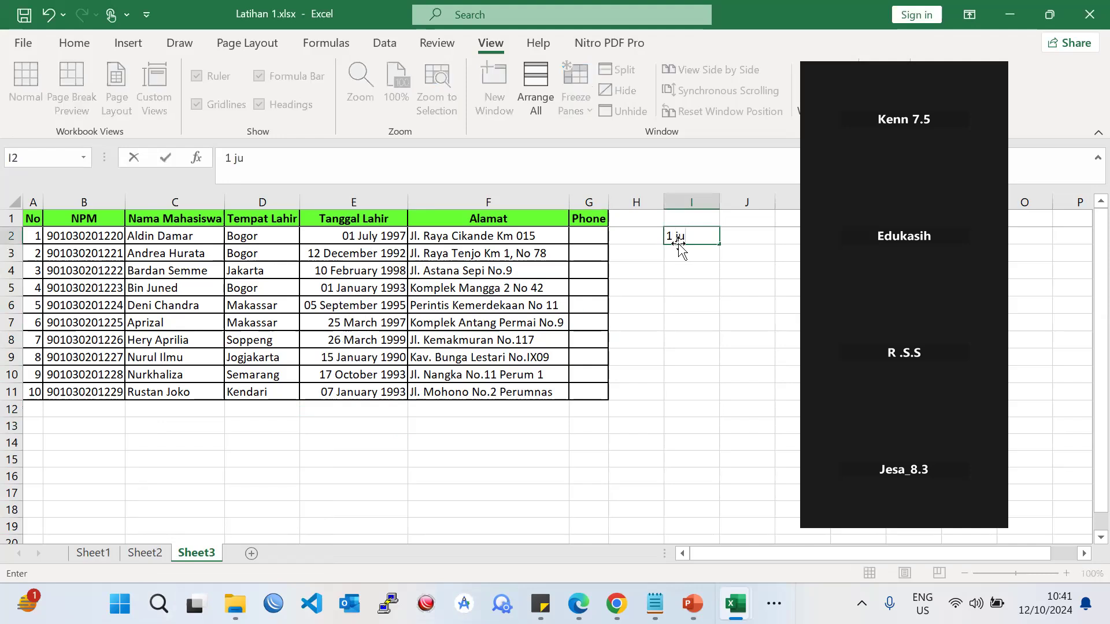
{"action": "type", "text": "l"}
{"action": "key", "text": "Return"}
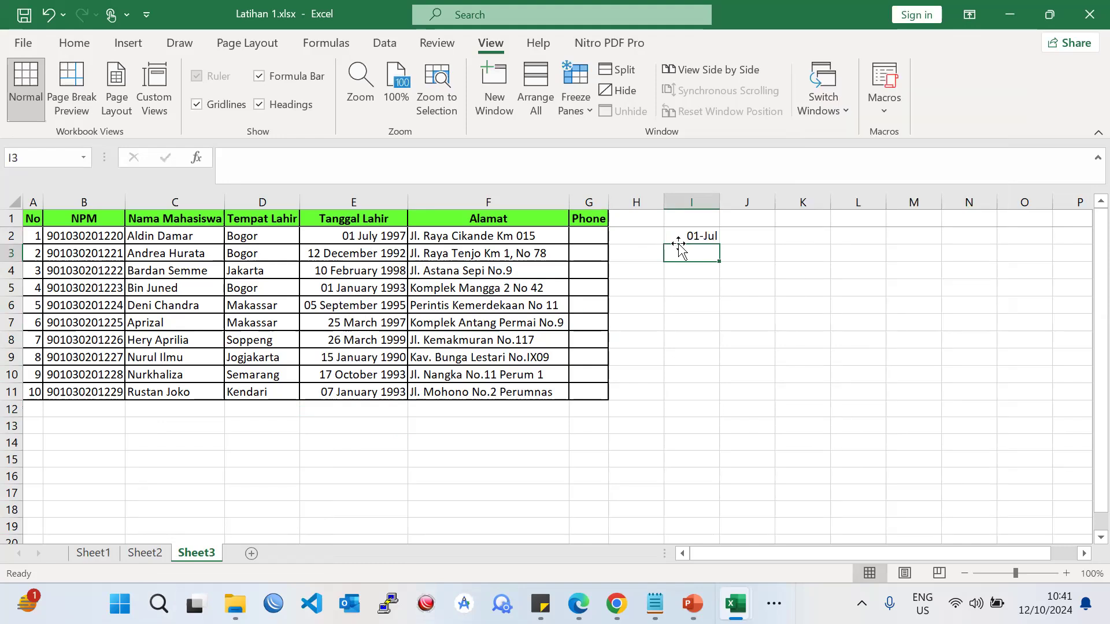
{"action": "left_click", "coordinate": [701, 232]}
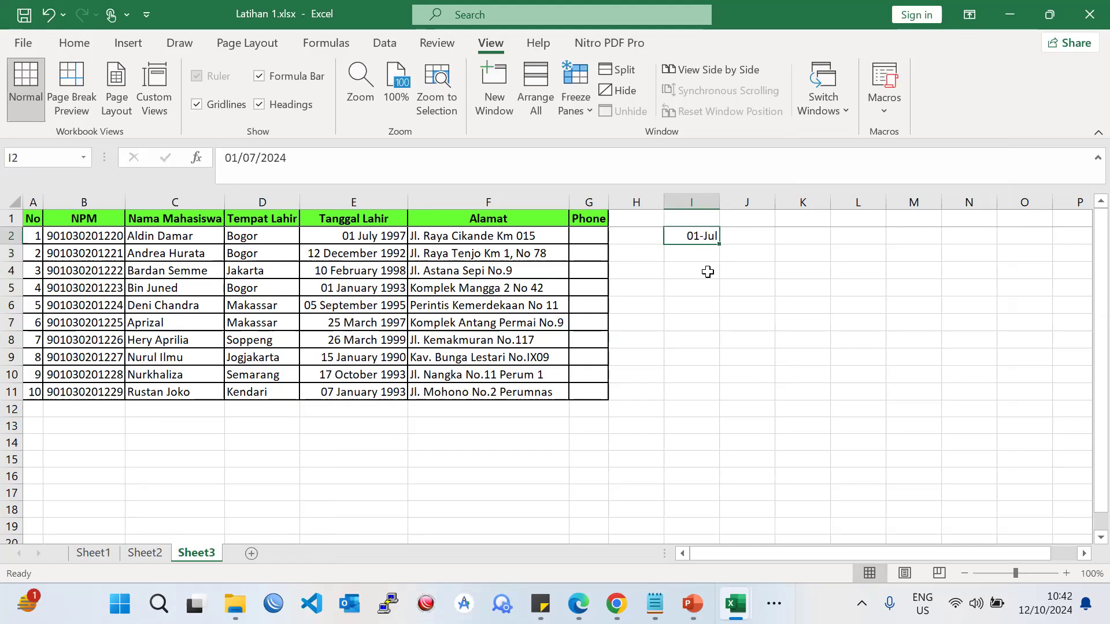
{"action": "left_click", "coordinate": [705, 254]}
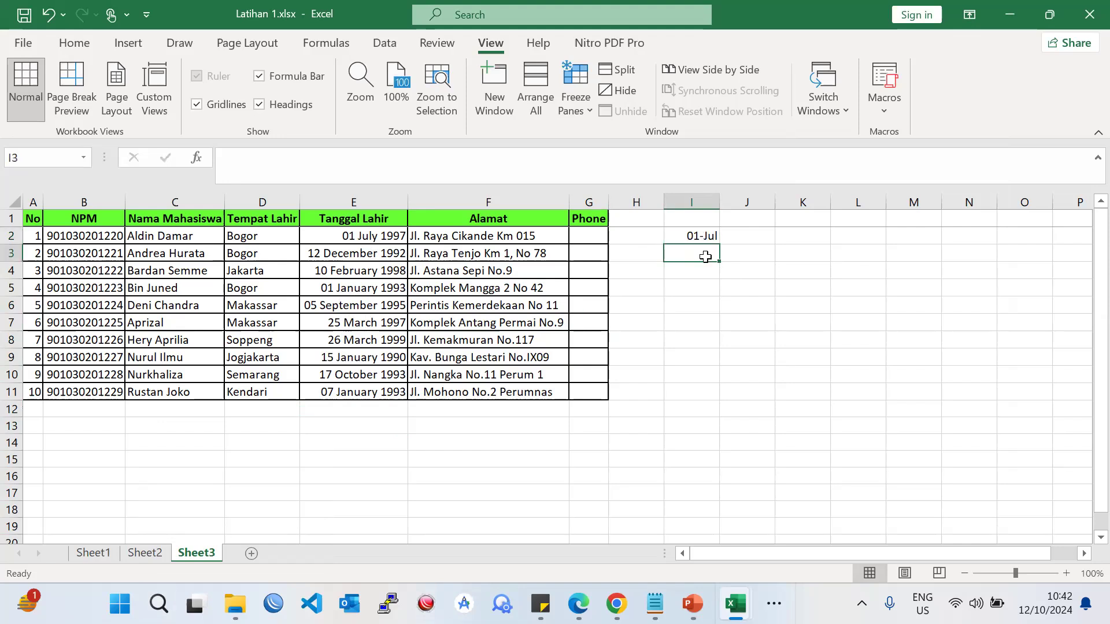
{"action": "key", "text": "Up"}
{"action": "type", "text": "1ju"}
{"action": "key", "text": "BackSpace"}
{"action": "key", "text": "BackSpace"}
{"action": "type", "text": "jul"}
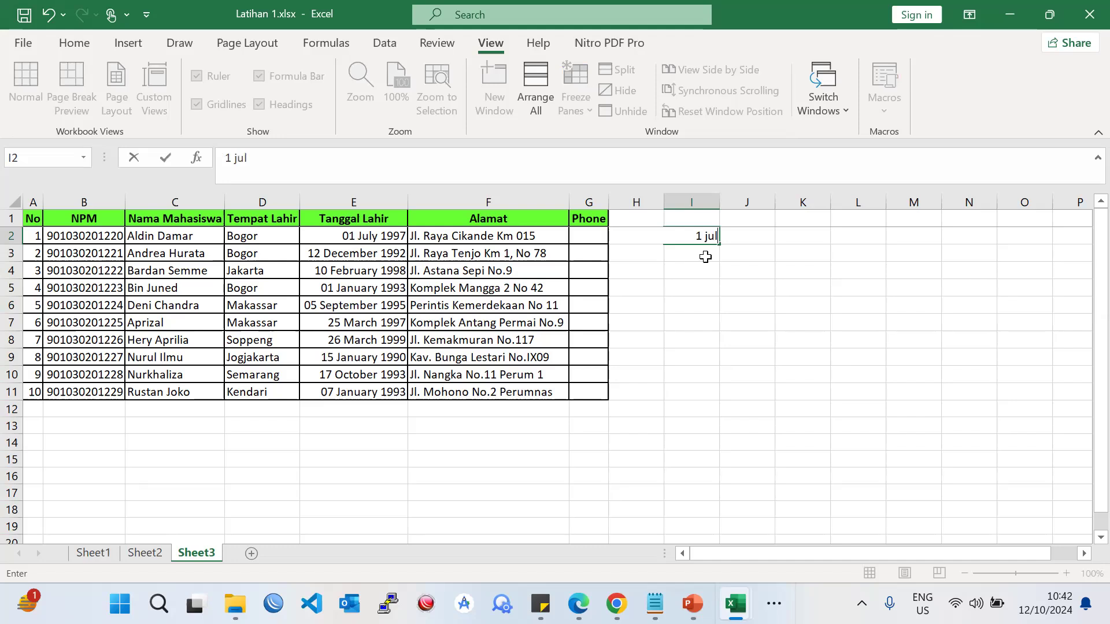
{"action": "type", "text": " 1997"}
{"action": "key", "text": "Return"}
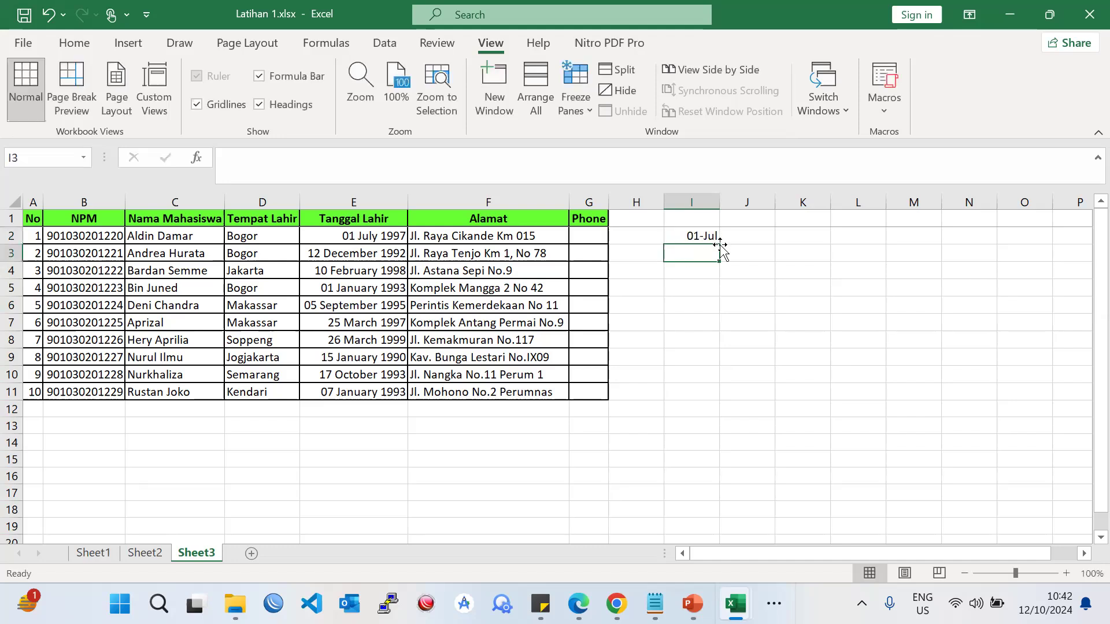
{"action": "left_click", "coordinate": [714, 235]}
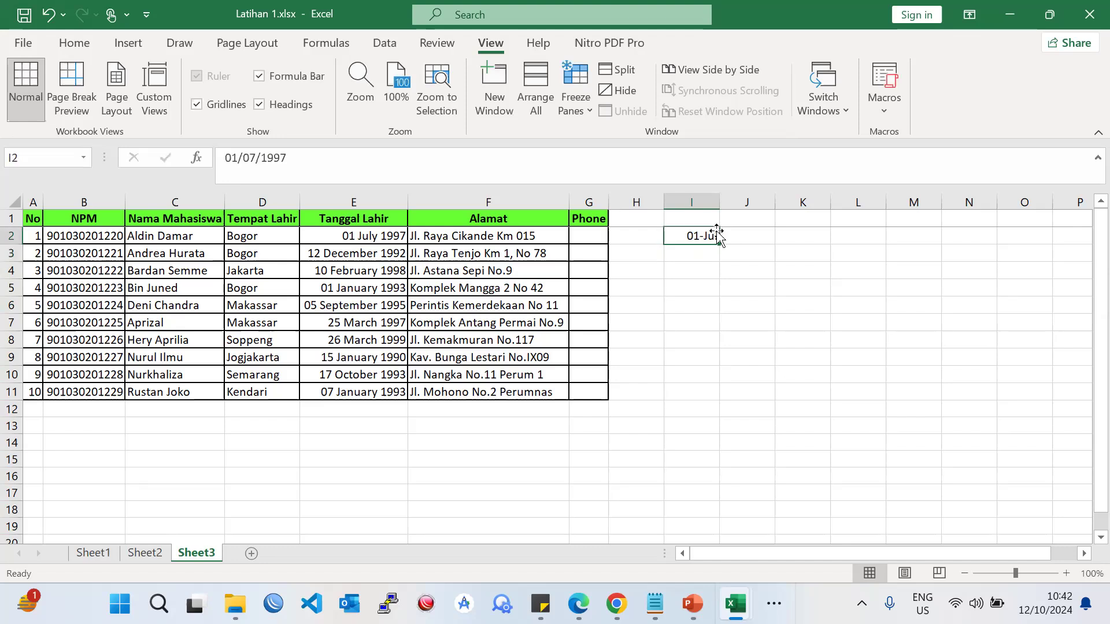
- Re-enter I2 as 1/7/1997 and select all of column I
{"action": "type", "text": "1/"}
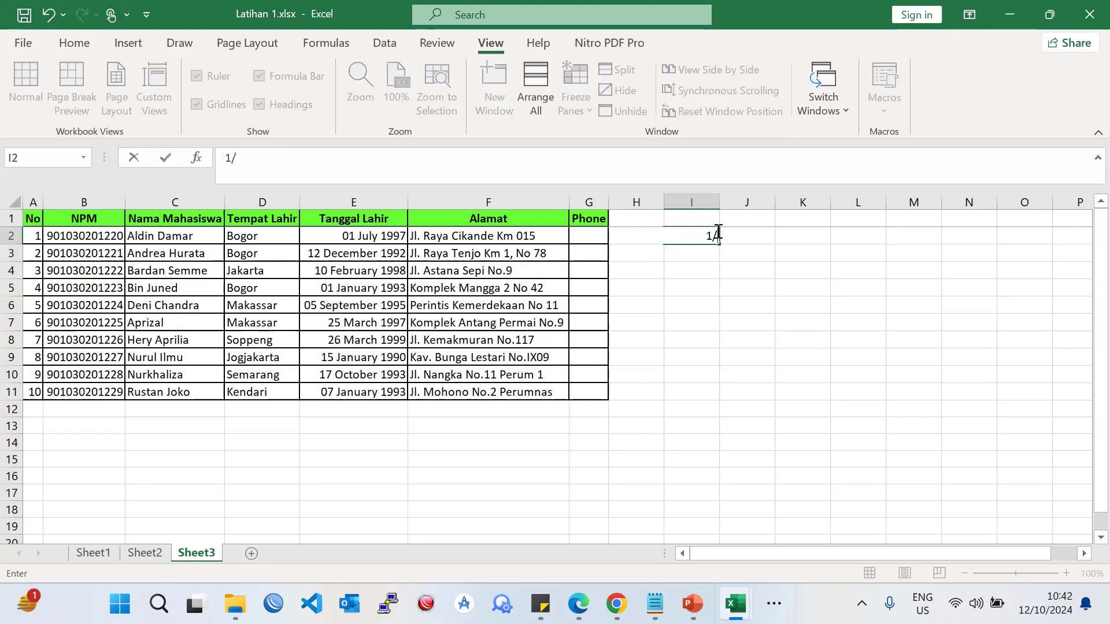
{"action": "type", "text": "7/199"}
{"action": "key", "text": "Return"}
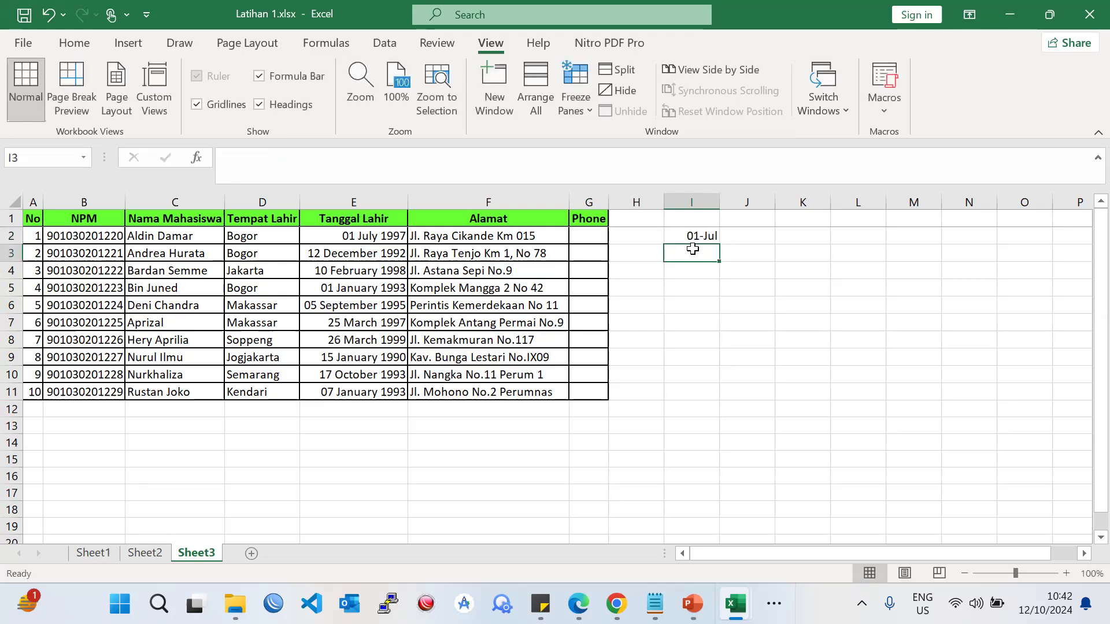
{"action": "left_click", "coordinate": [697, 235]}
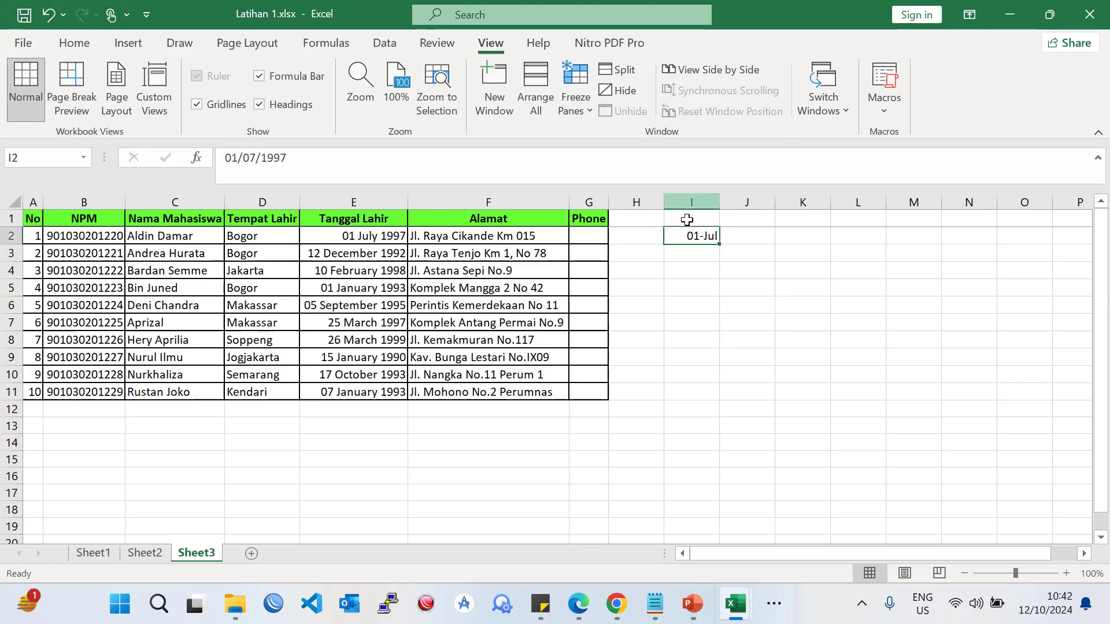
{"action": "left_click", "coordinate": [699, 195]}
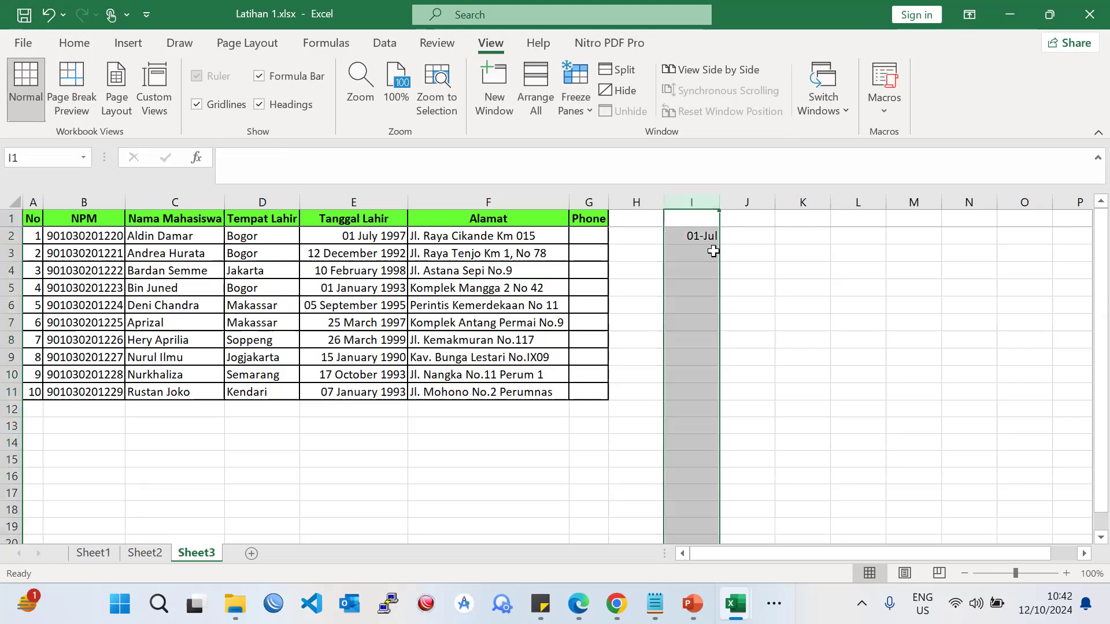
{"action": "left_click", "coordinate": [741, 252]}
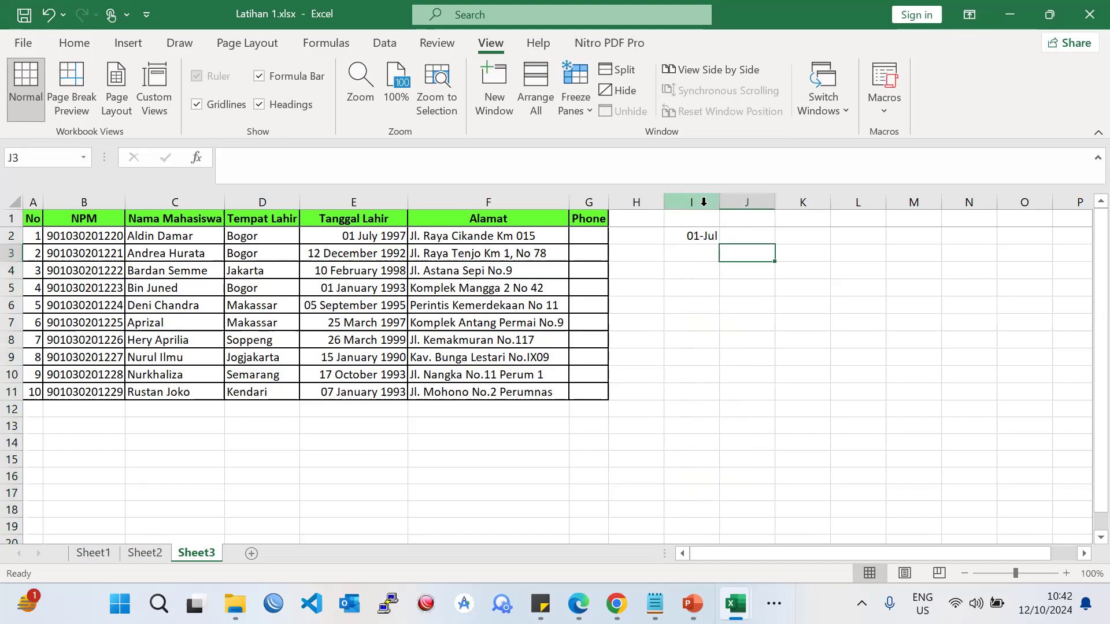
{"action": "left_click", "coordinate": [692, 202]}
- Apply the '14 Mar 2012' Date format to column I so I2 shows 1 Jul 1997
{"action": "right_click", "coordinate": [696, 232]}
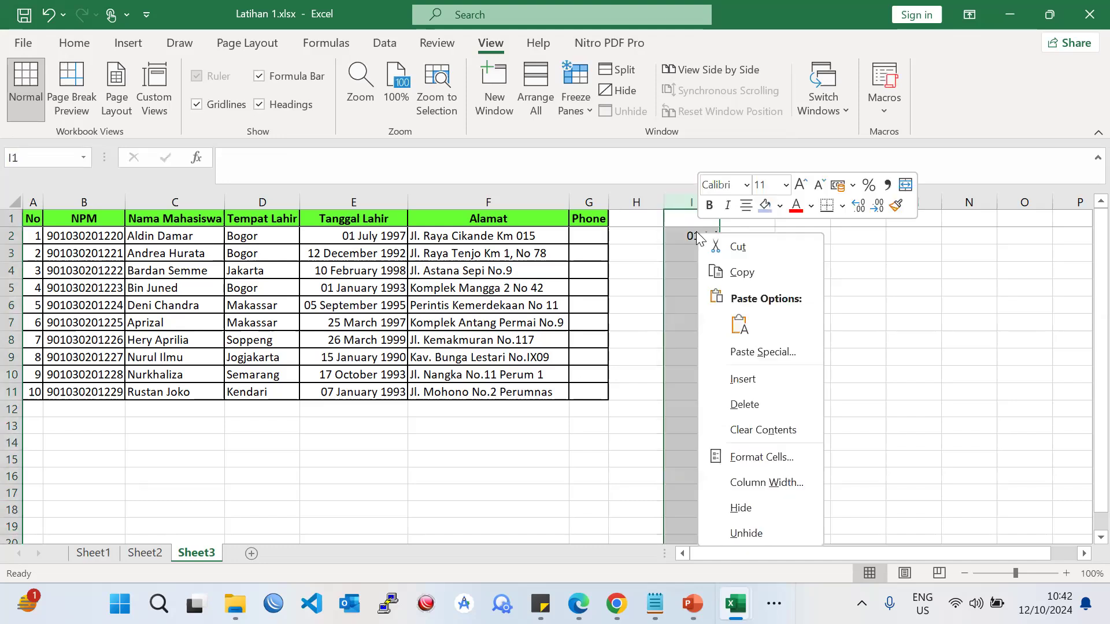
{"action": "left_click", "coordinate": [802, 452]}
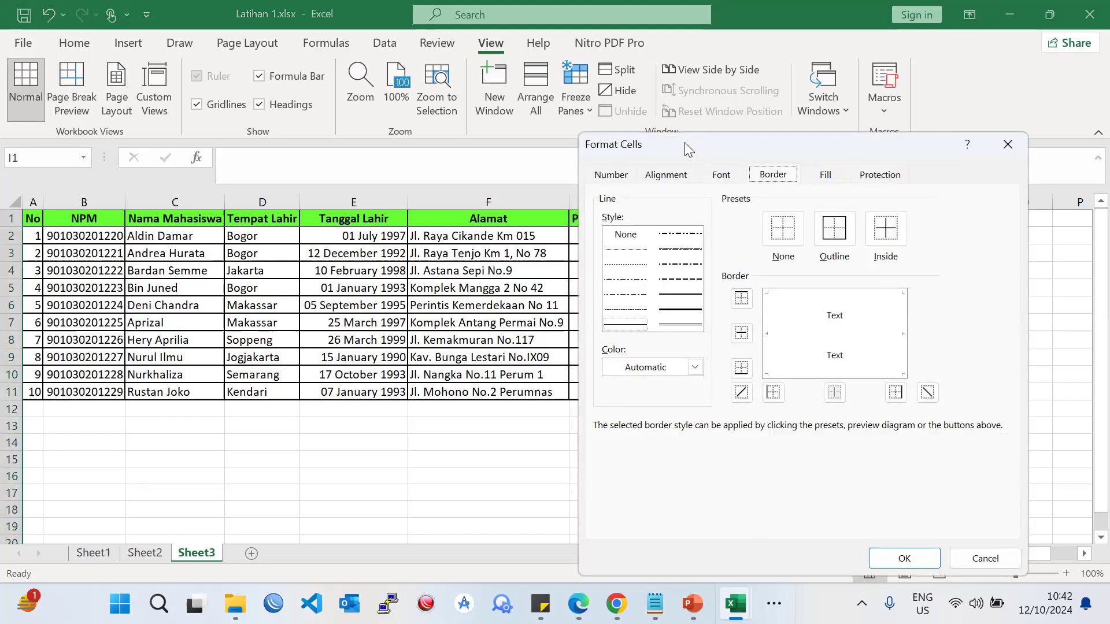
{"action": "left_click_drag", "start_coordinate": [684, 142], "coordinate": [502, 99]}
{"action": "left_click", "coordinate": [429, 132]}
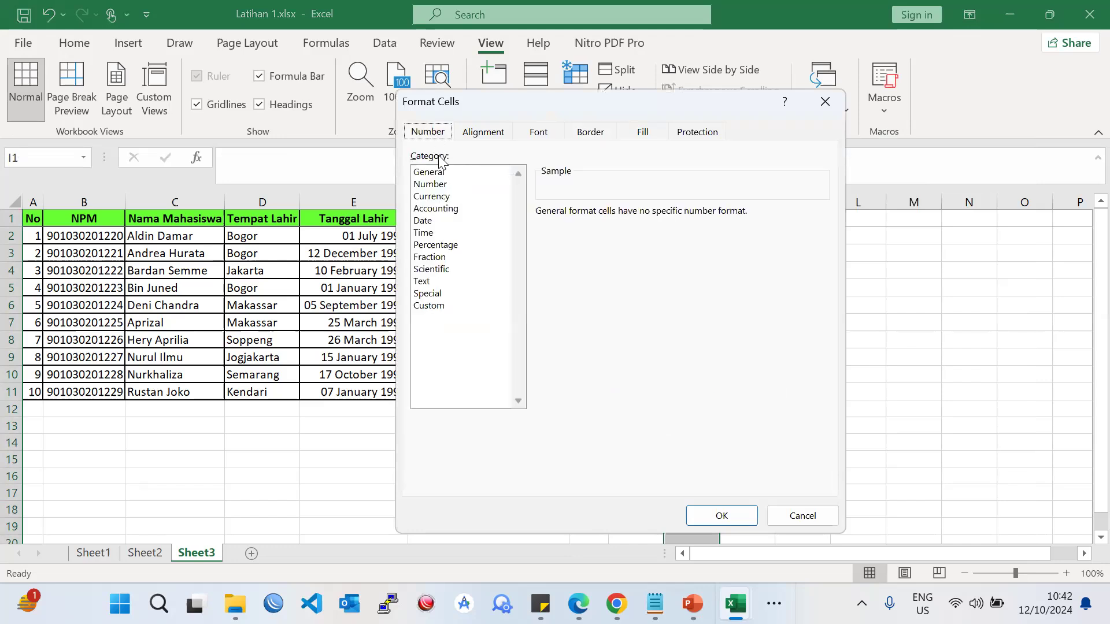
{"action": "left_click", "coordinate": [454, 221]}
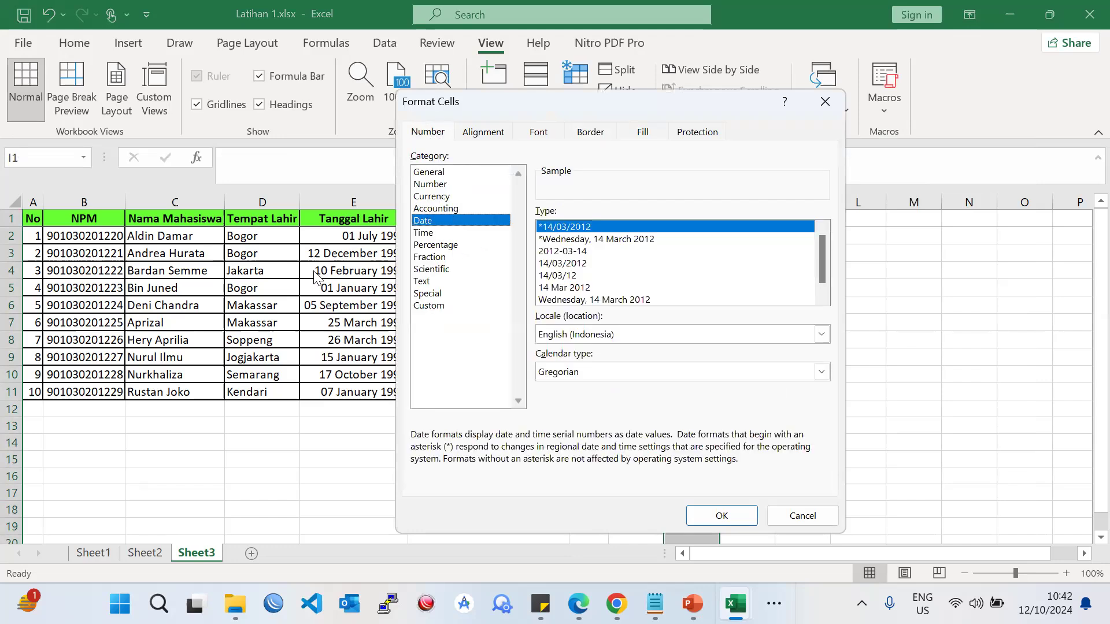
{"action": "left_click_drag", "start_coordinate": [507, 97], "coordinate": [543, 64]}
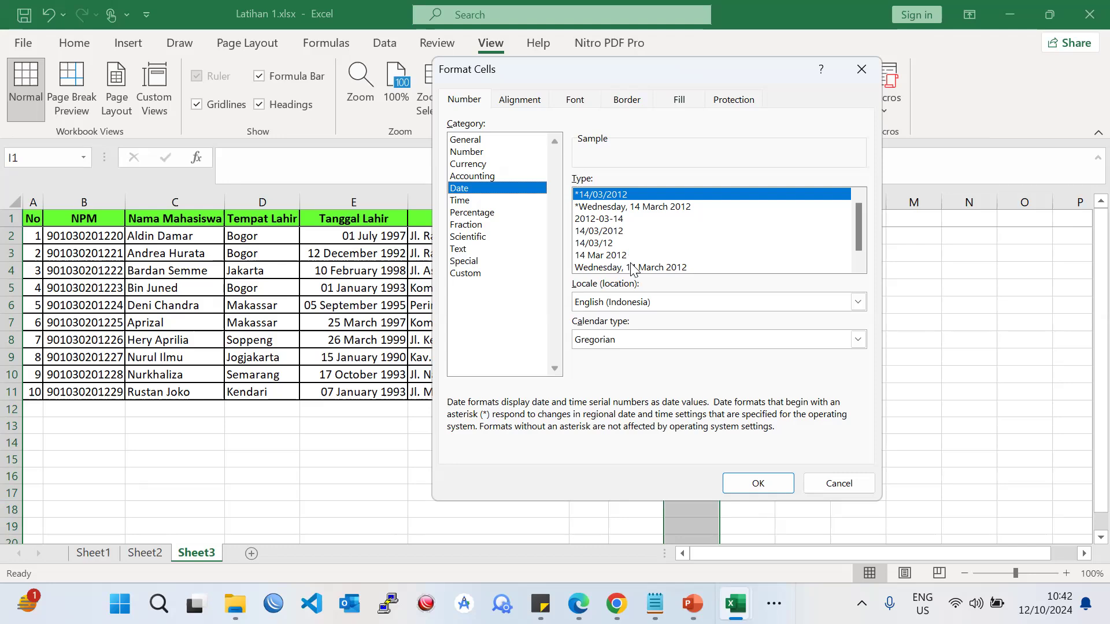
{"action": "left_click", "coordinate": [628, 243]}
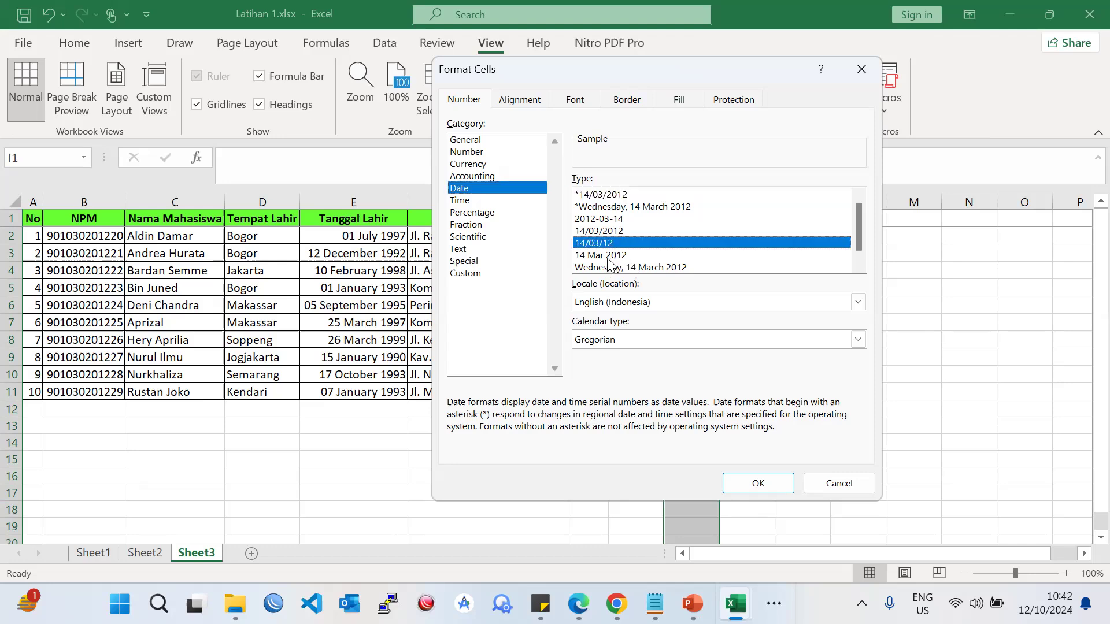
{"action": "left_click", "coordinate": [605, 257]}
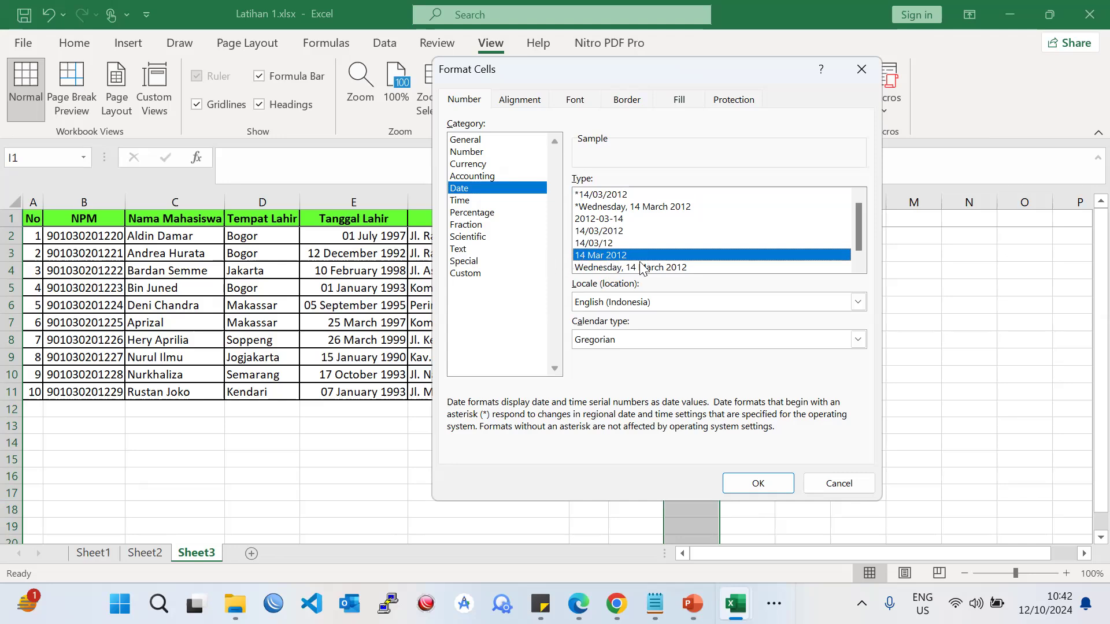
{"action": "left_click", "coordinate": [758, 483]}
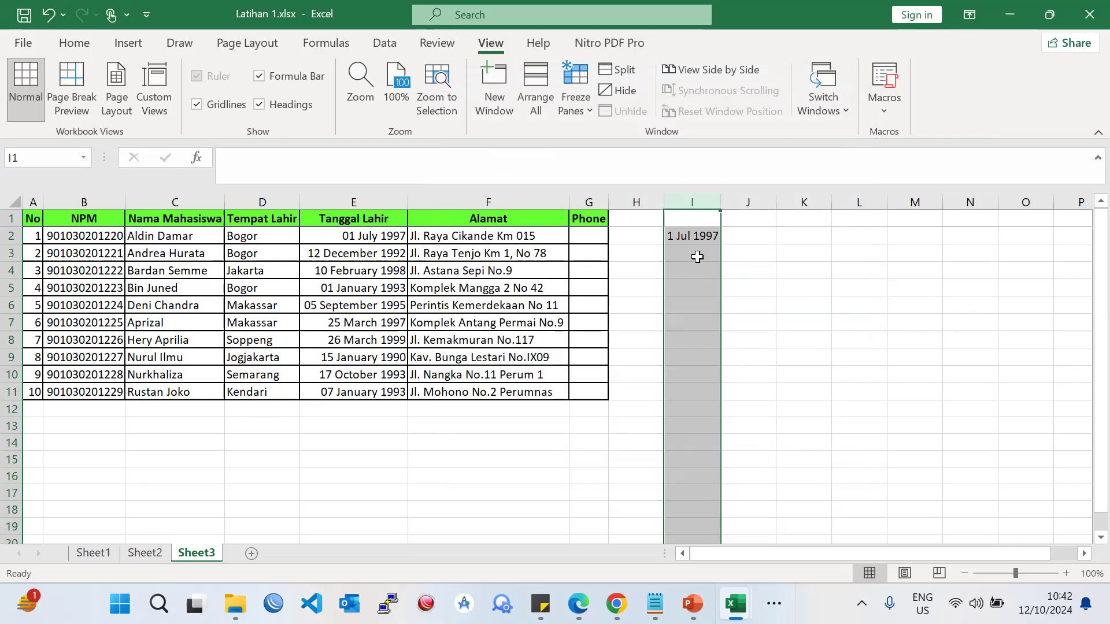
{"action": "left_click", "coordinate": [697, 237]}
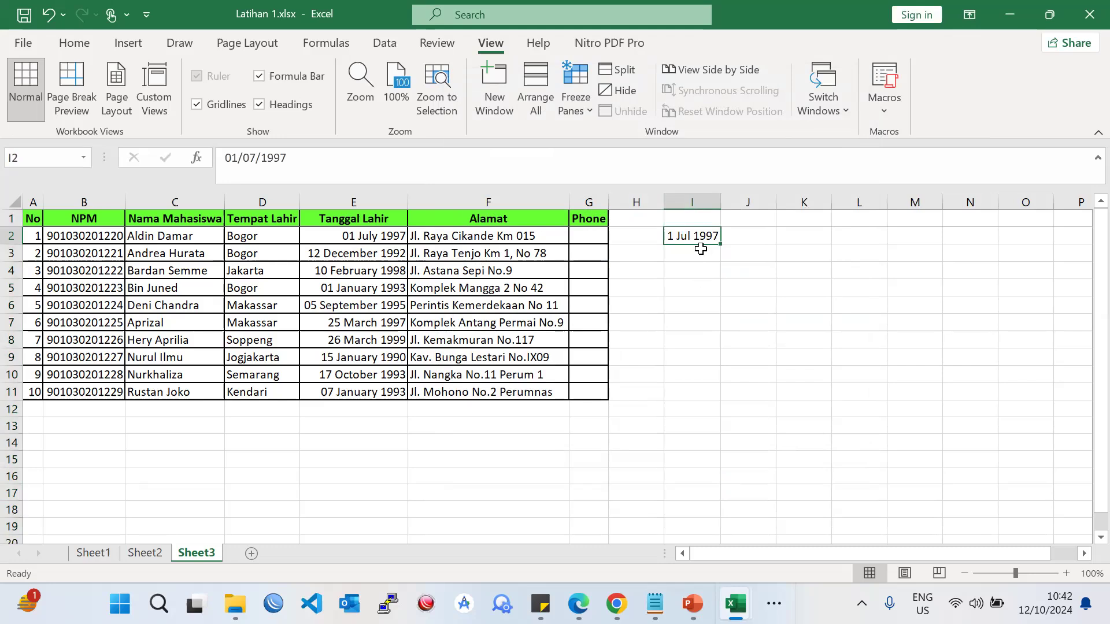
- Enter the birth date 12/12/1992 in cell I3
{"action": "key", "text": "Return"}
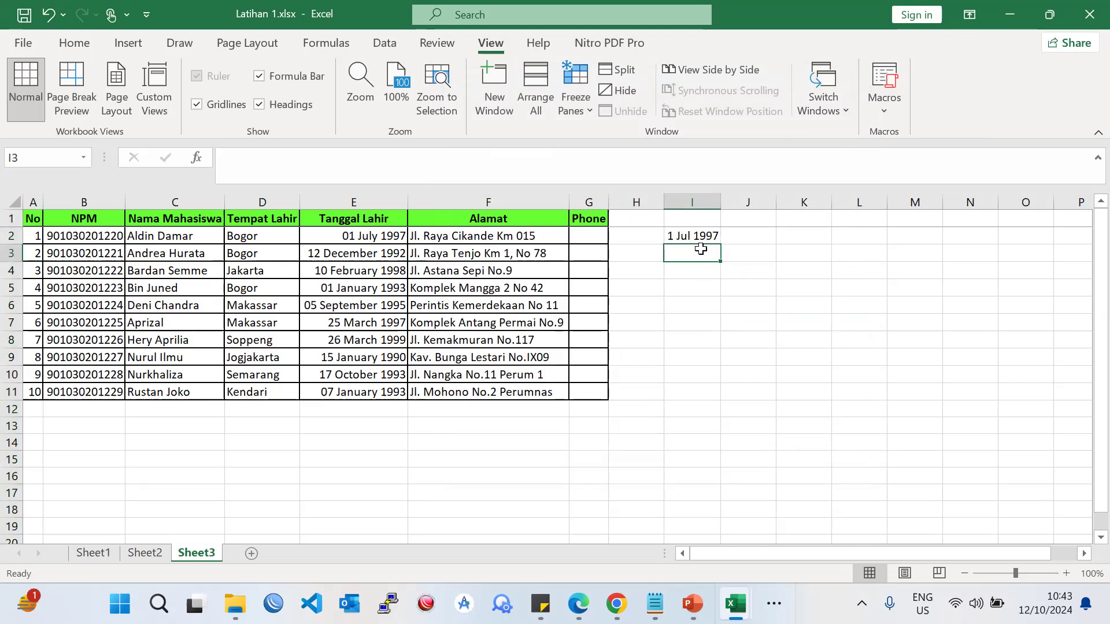
{"action": "type", "text": "12/12/"}
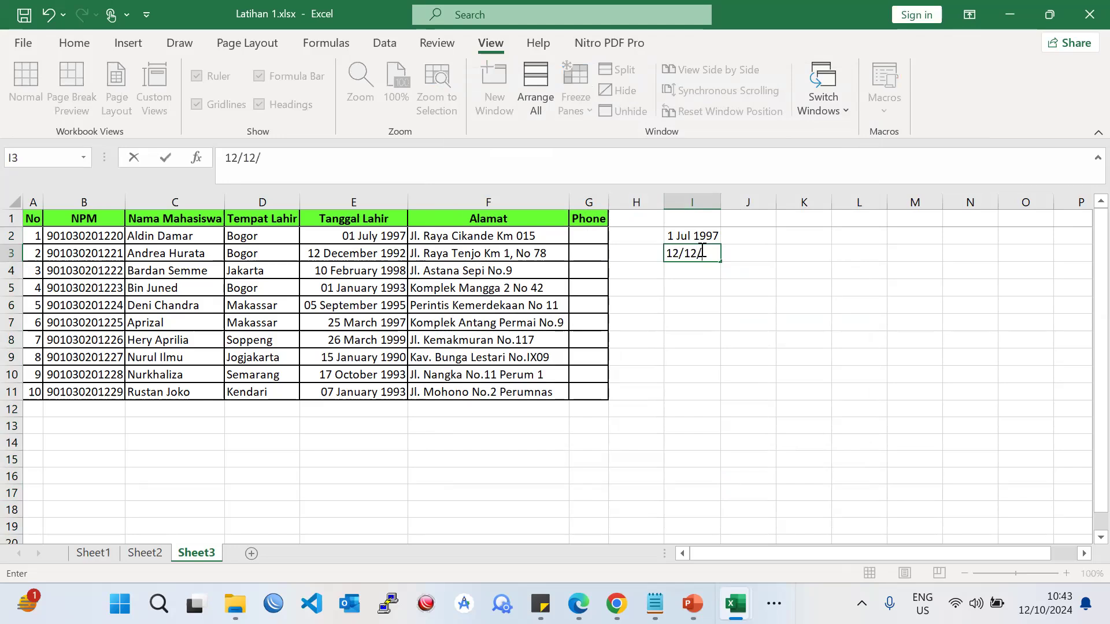
{"action": "type", "text": "1992"}
{"action": "key", "text": "Return"}
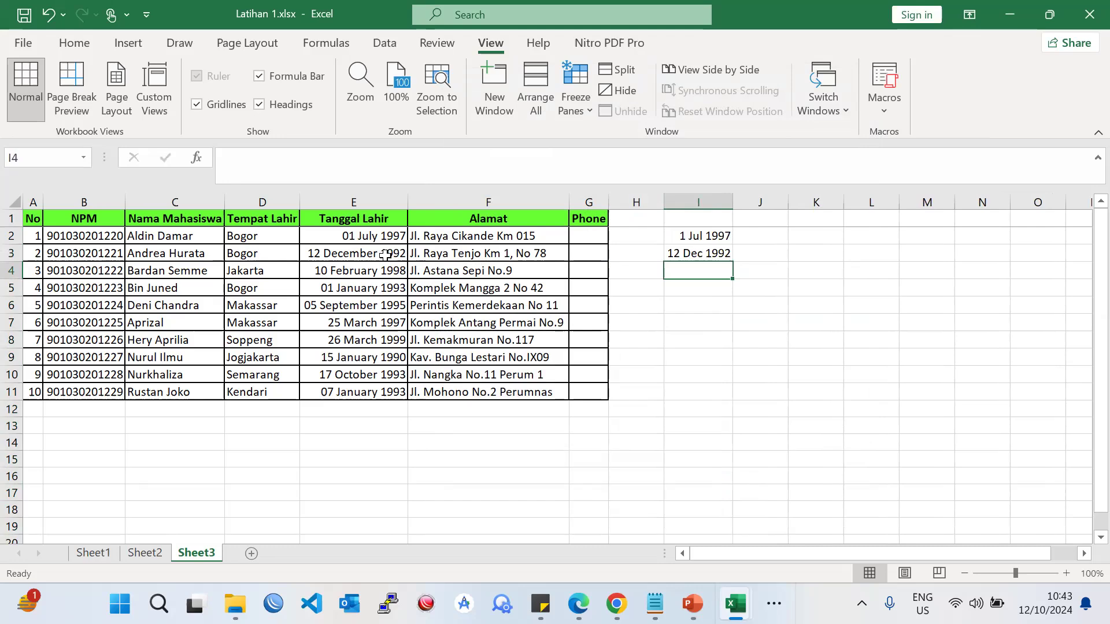
{"action": "left_click", "coordinate": [722, 253]}
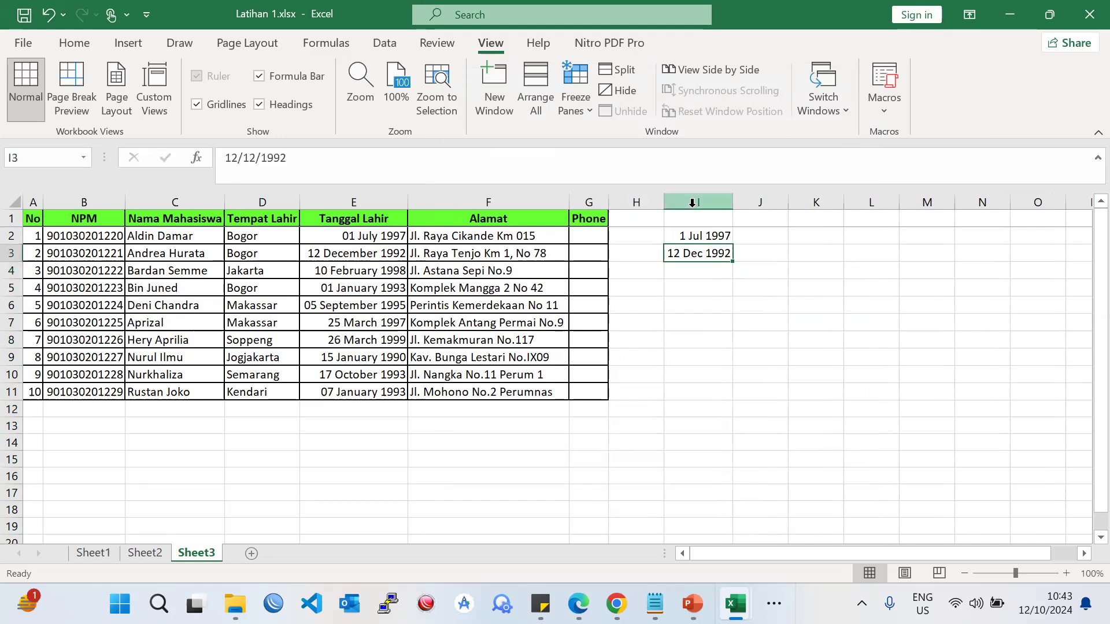
- Change column I to the full-month '14 March 2012' date format
{"action": "left_click", "coordinate": [698, 202]}
{"action": "right_click", "coordinate": [691, 265]}
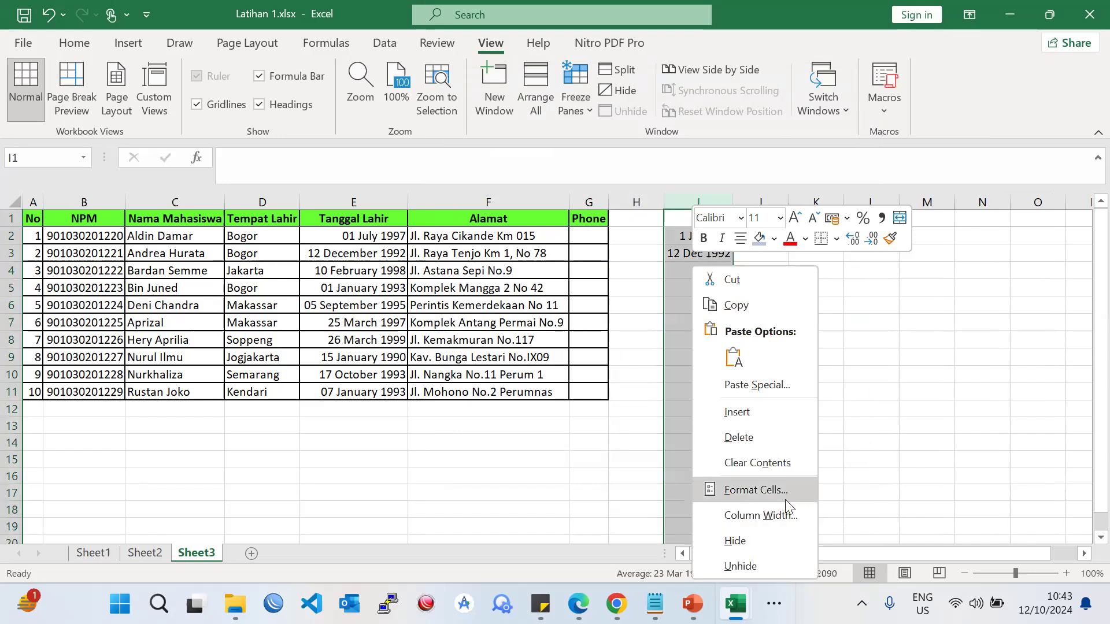
{"action": "left_click", "coordinate": [781, 479]}
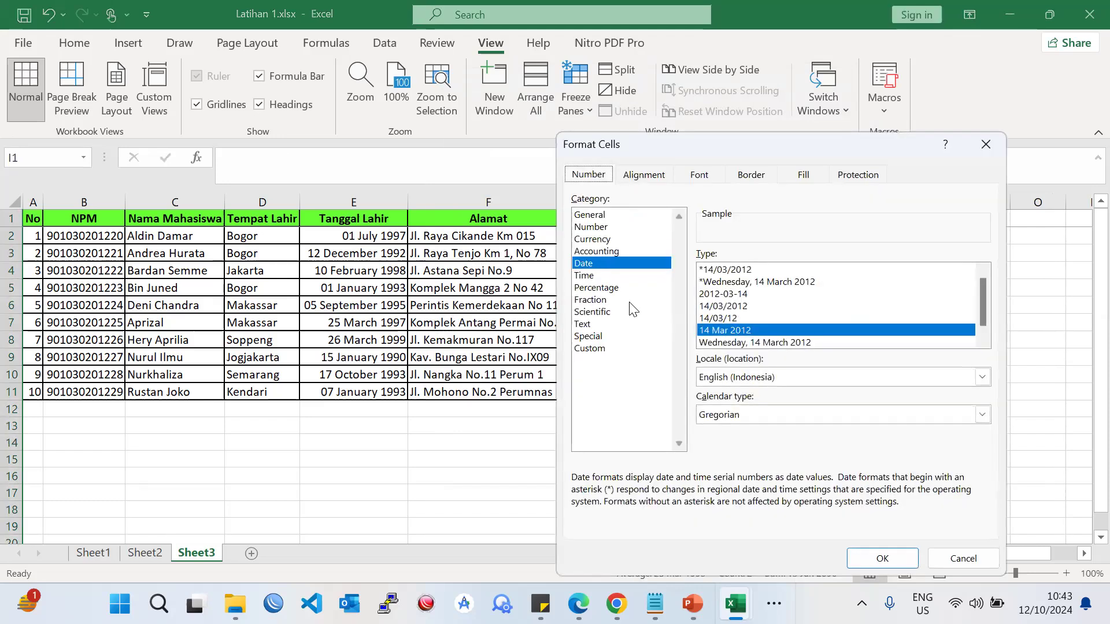
{"action": "scroll", "coordinate": [752, 341], "scroll_direction": "down", "scroll_amount": 1}
{"action": "left_click", "coordinate": [737, 344]}
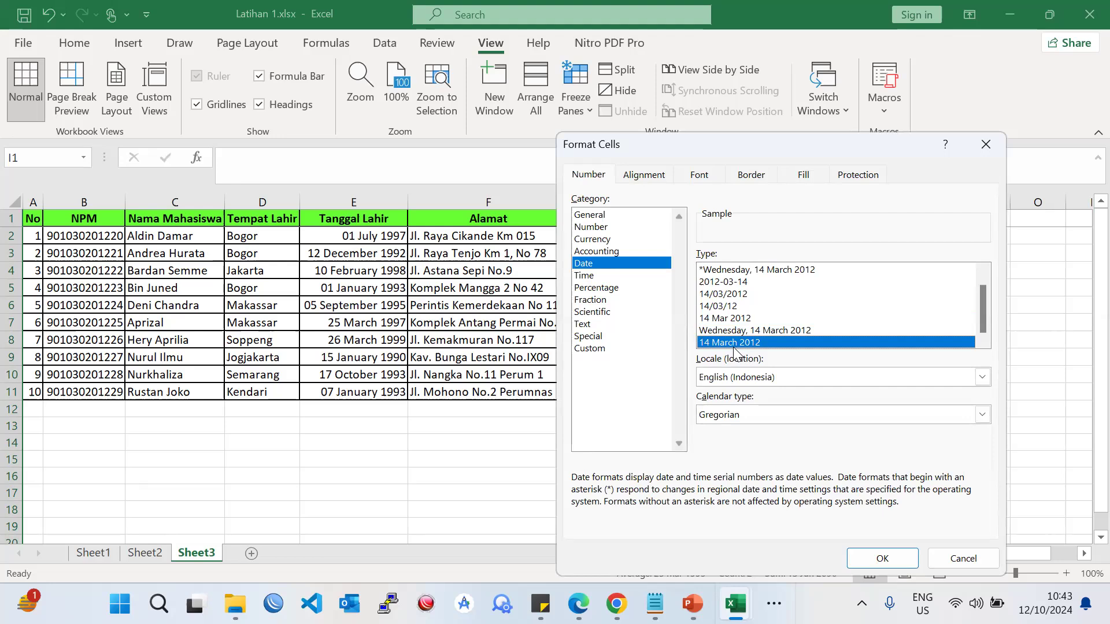
{"action": "left_click", "coordinate": [893, 562]}
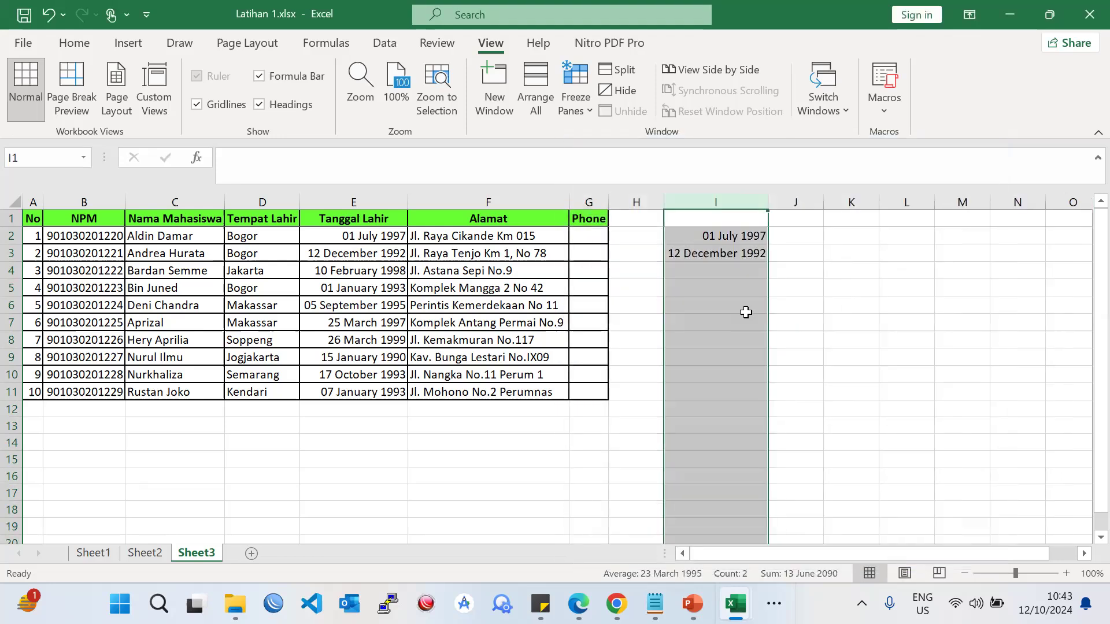
{"action": "left_click_drag", "start_coordinate": [745, 310], "coordinate": [699, 257]}
- Enter 10/2/1998, 1/1/1993 and 5/9/95 in cells I4, I5 and I6
{"action": "left_click", "coordinate": [700, 257]}
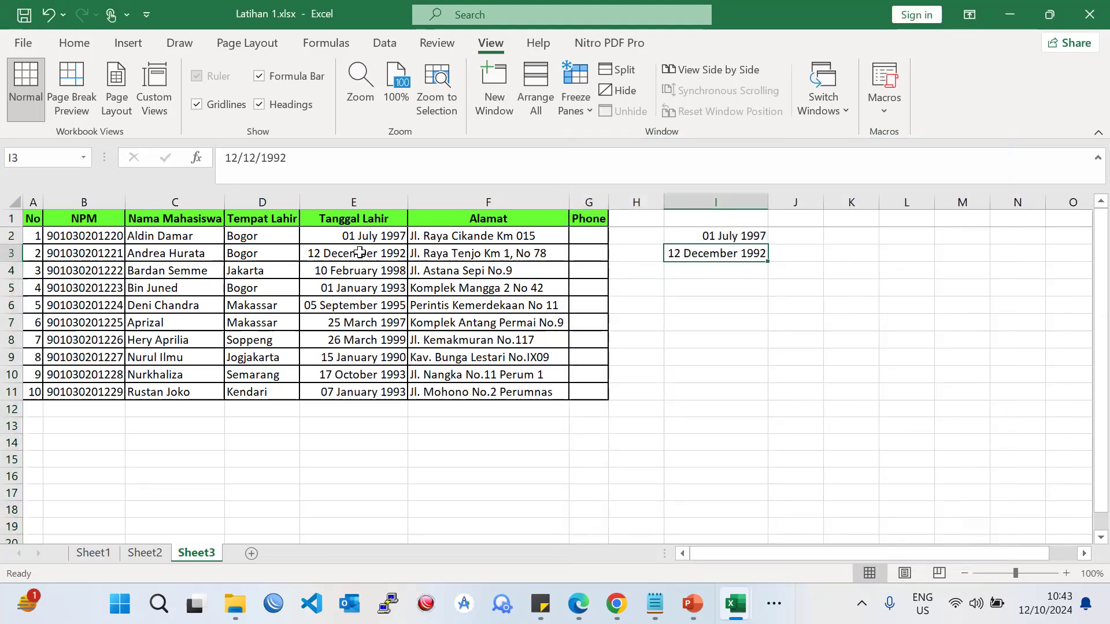
{"action": "left_click", "coordinate": [703, 268]}
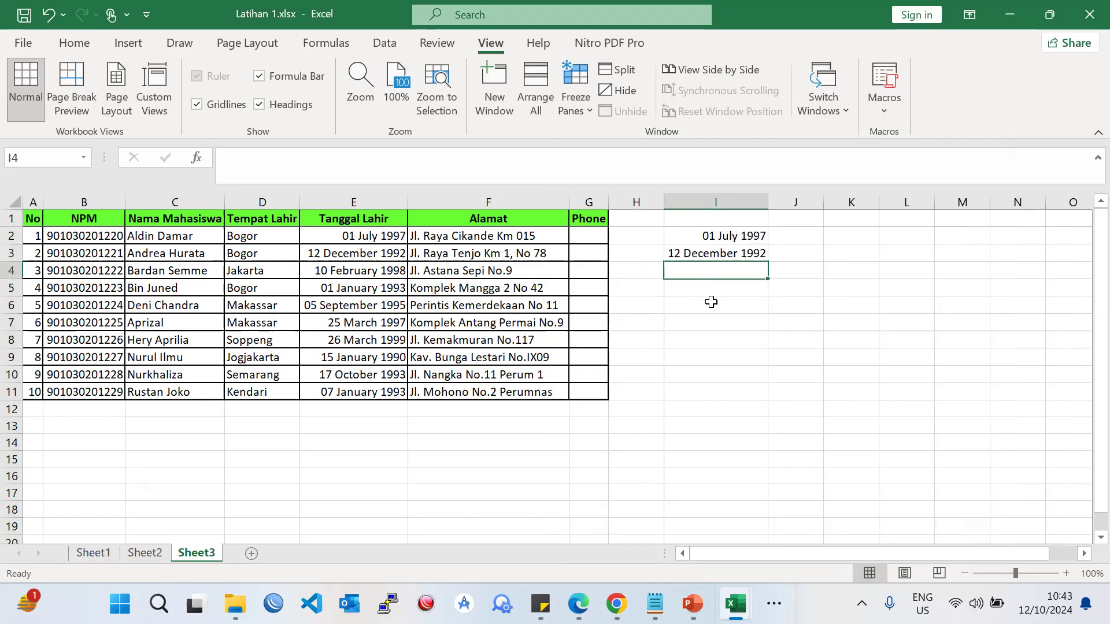
{"action": "type", "text": "10"}
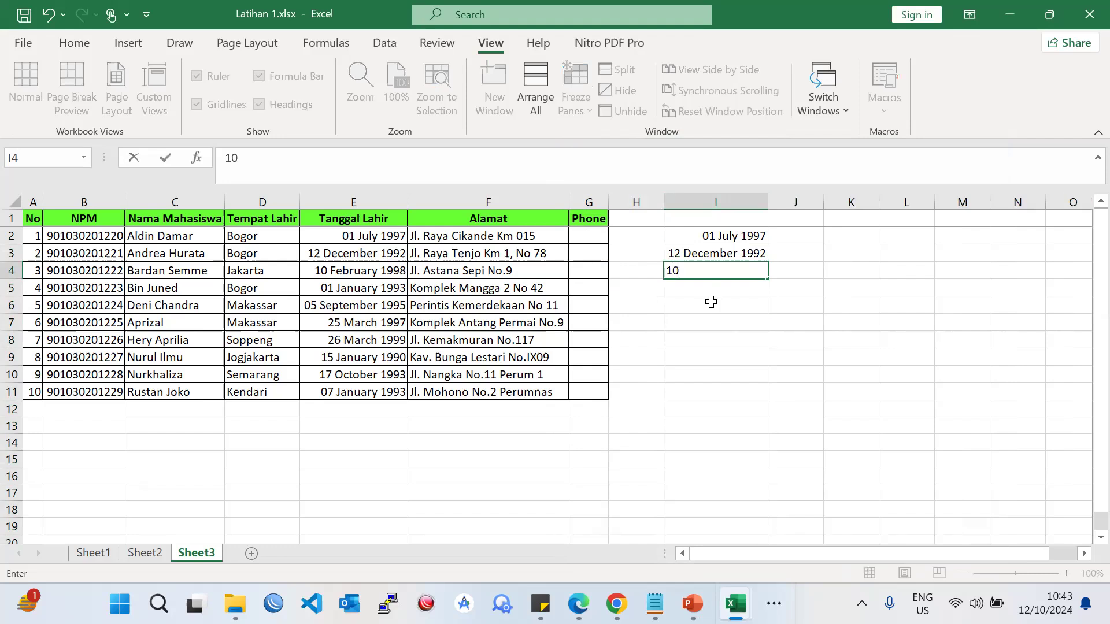
{"action": "type", "text": "/2/1998"}
{"action": "key", "text": "Return"}
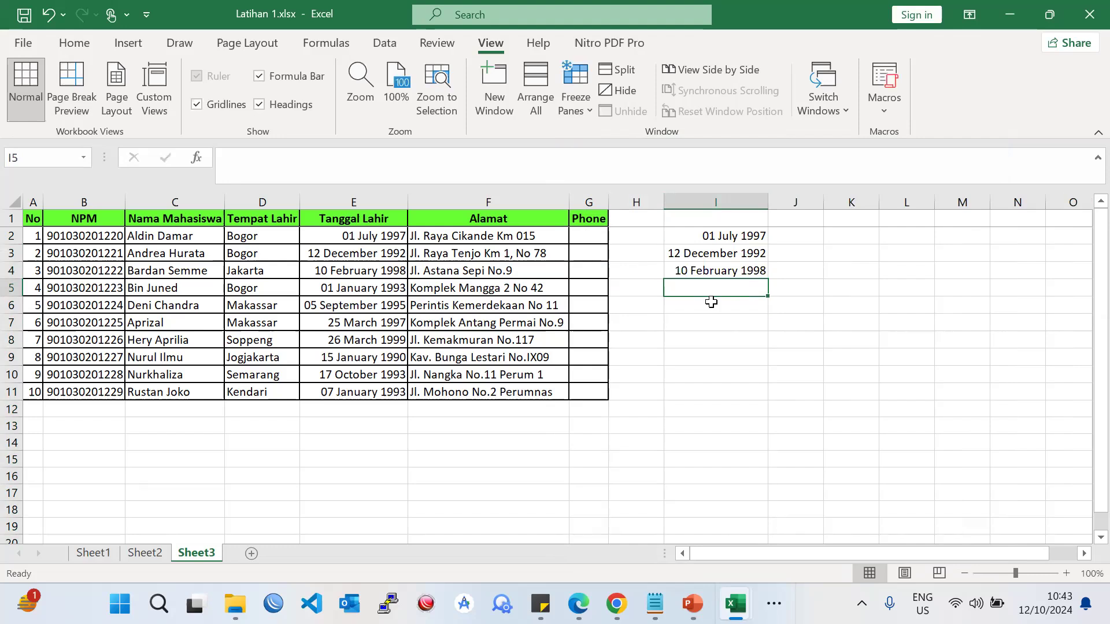
{"action": "type", "text": "1/"}
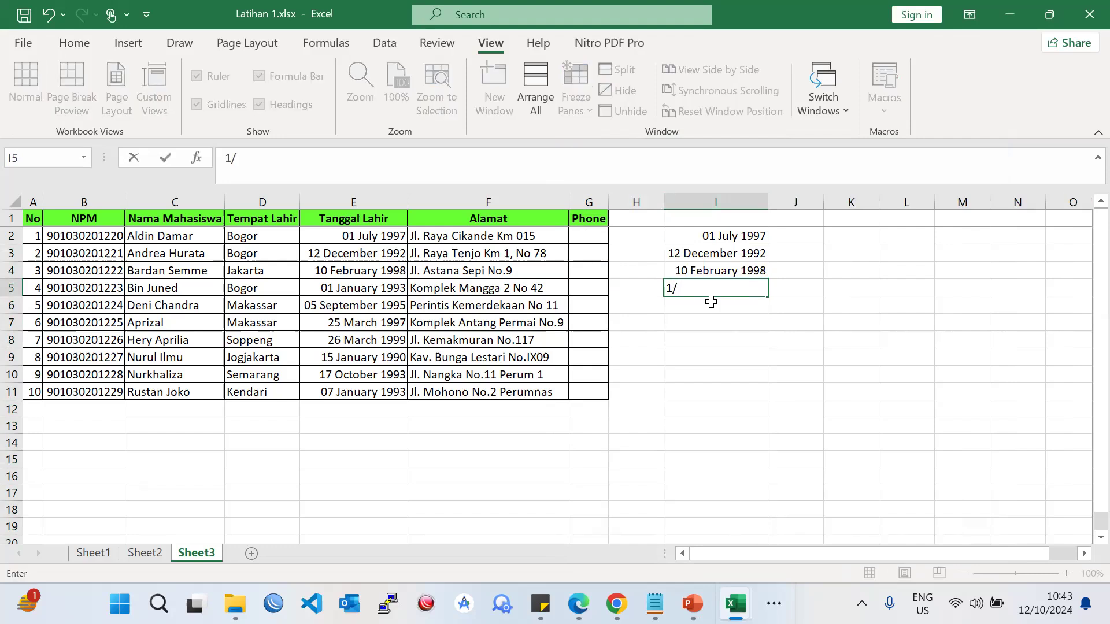
{"action": "type", "text": "1/1993"}
{"action": "key", "text": "Return"}
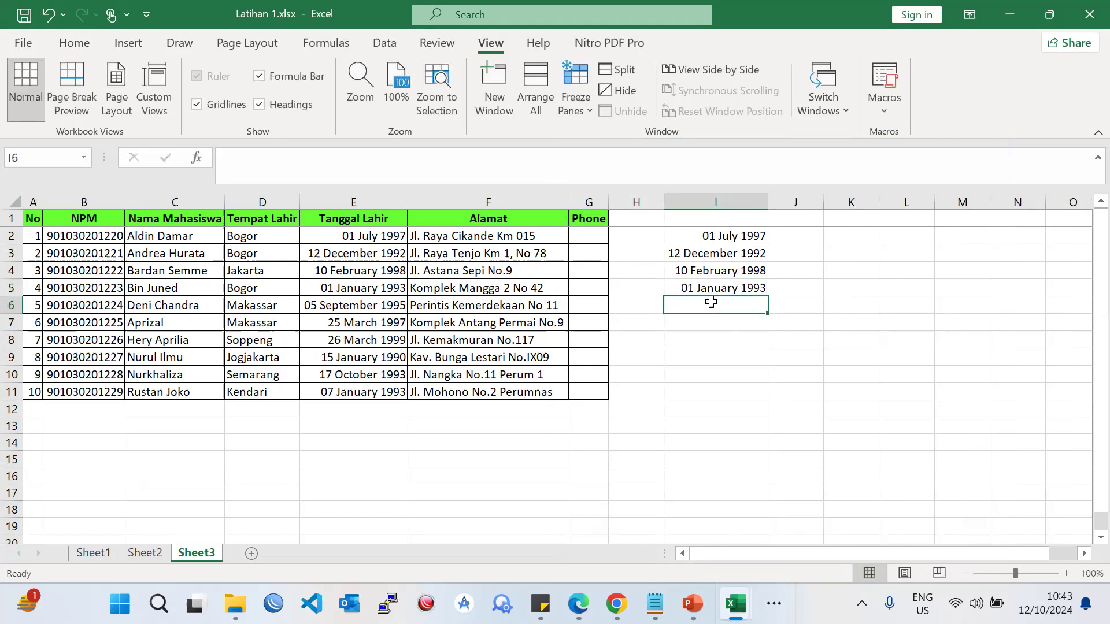
{"action": "type", "text": "5/9"}
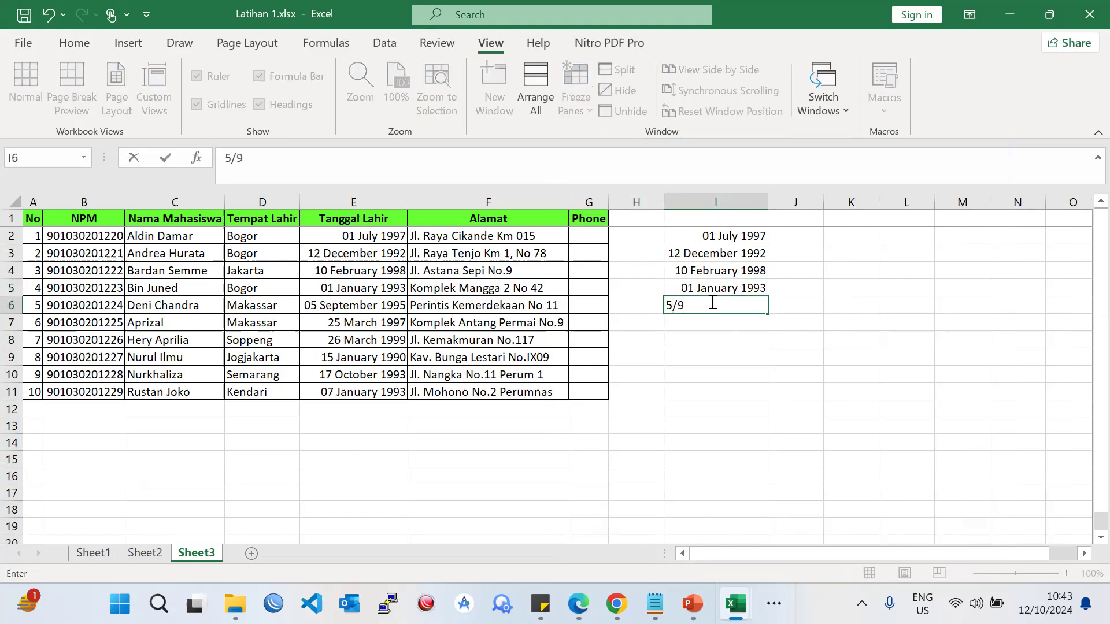
{"action": "type", "text": "/95"}
{"action": "key", "text": "Return"}
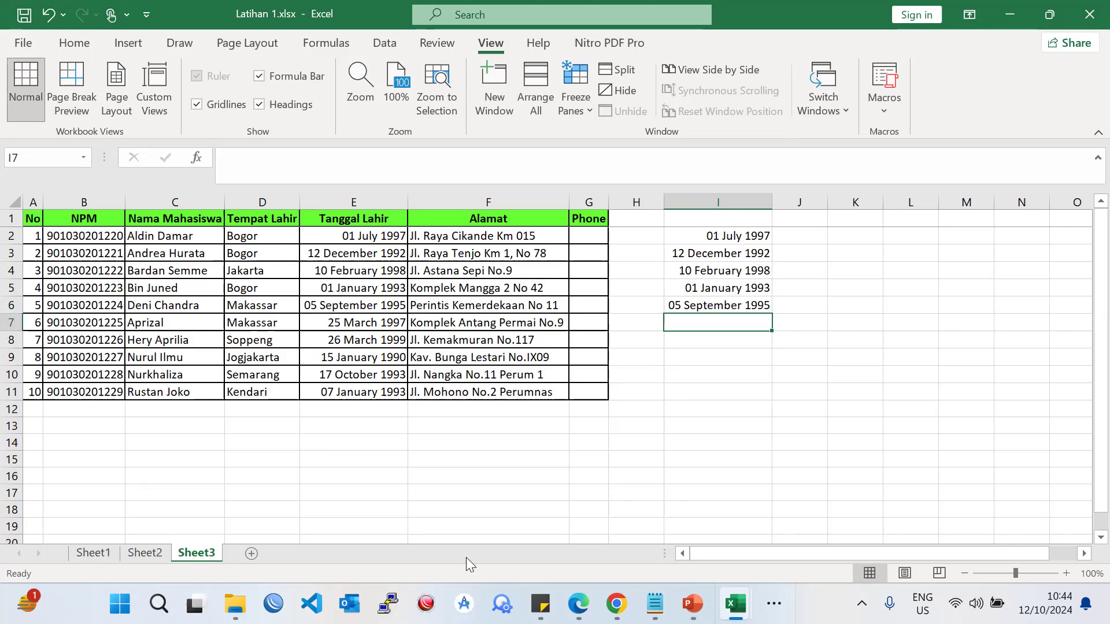
{"action": "key", "text": "alt+Tab"}
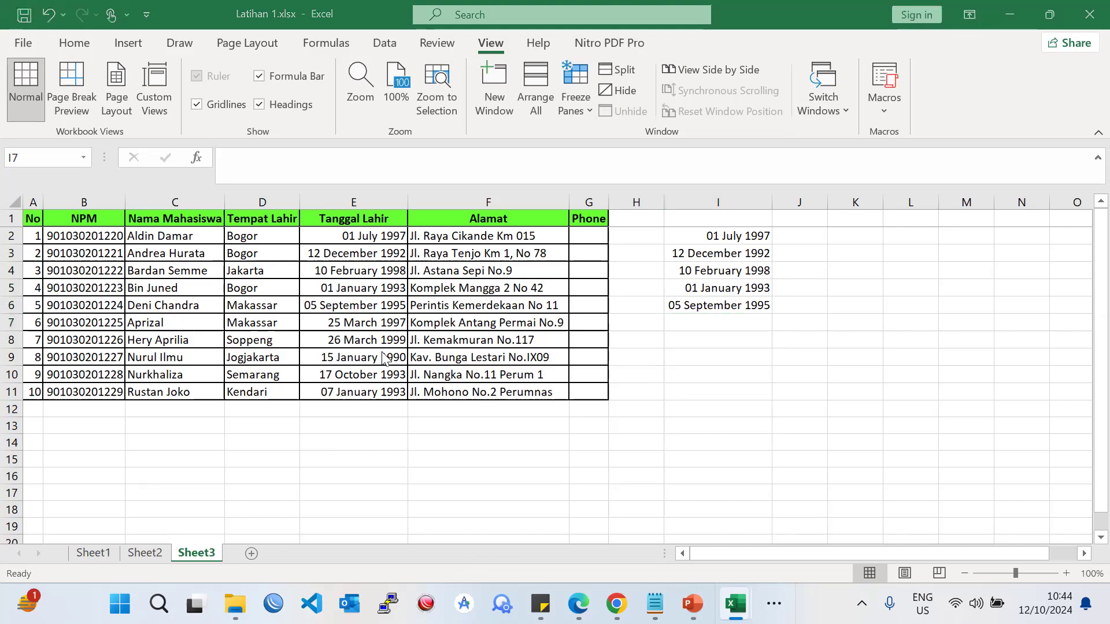
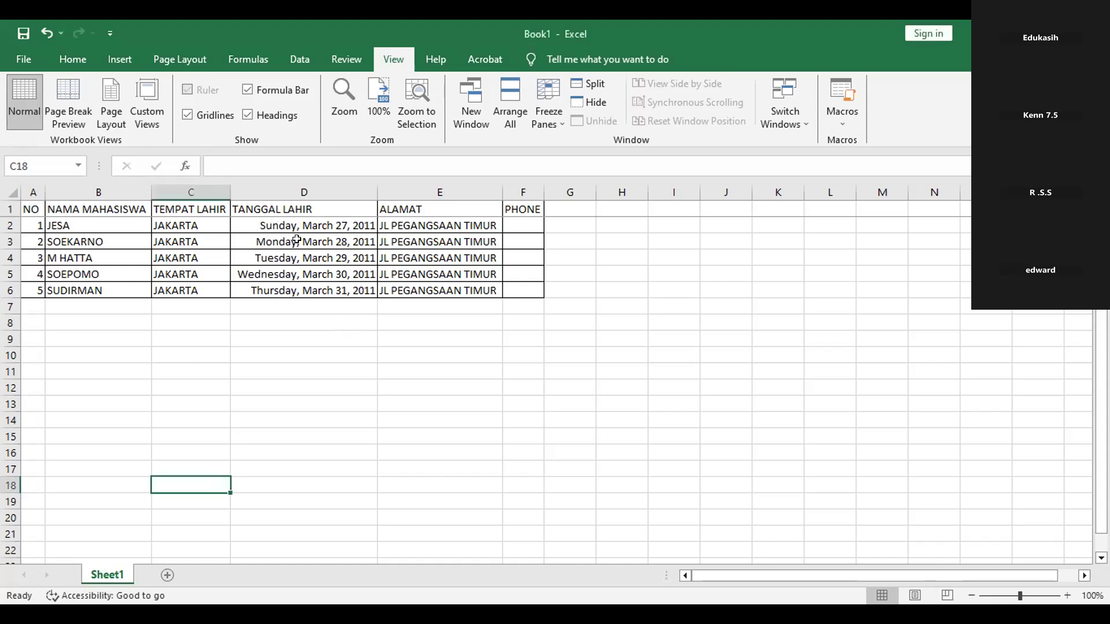
- Select the TANGGAL LAHIR cells D1:D6 and apply the accounting number format to them
{"action": "left_click", "coordinate": [292, 210]}
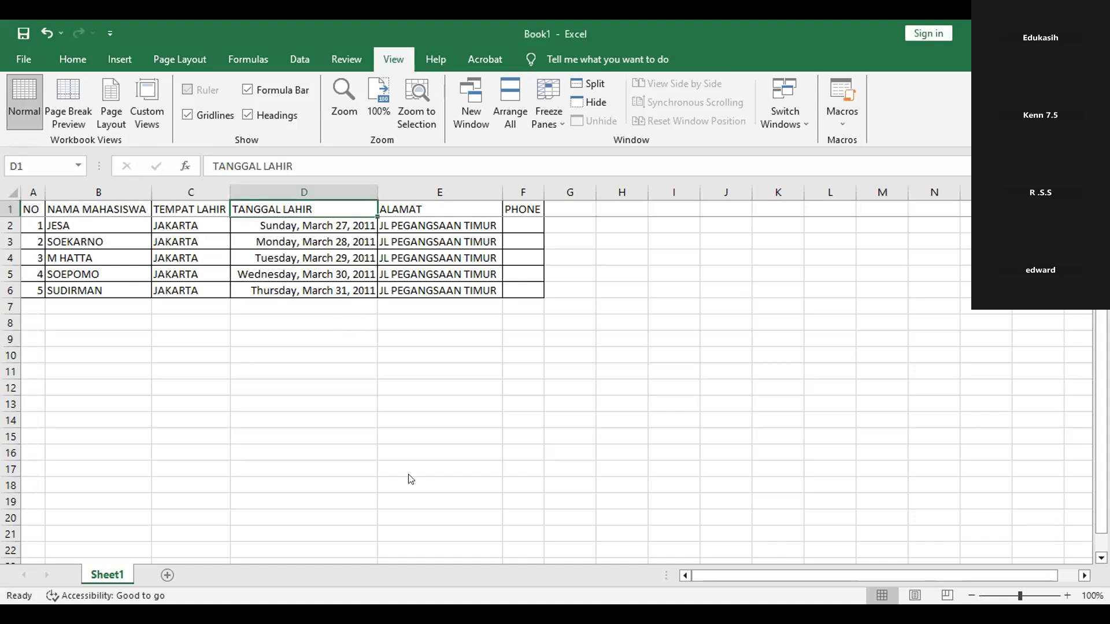
{"action": "left_click_drag", "start_coordinate": [300, 211], "coordinate": [326, 290]}
{"action": "right_click", "coordinate": [330, 254]}
{"action": "key", "text": "Return"}
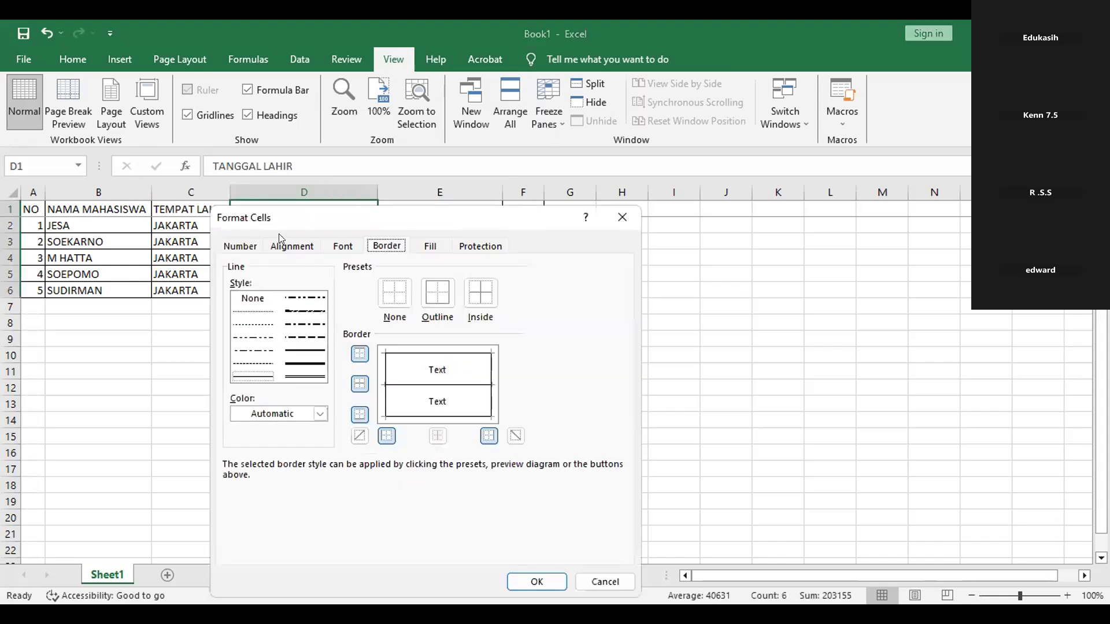
{"action": "left_click", "coordinate": [250, 247]}
{"action": "left_click", "coordinate": [250, 312]}
{"action": "key", "text": "Return"}
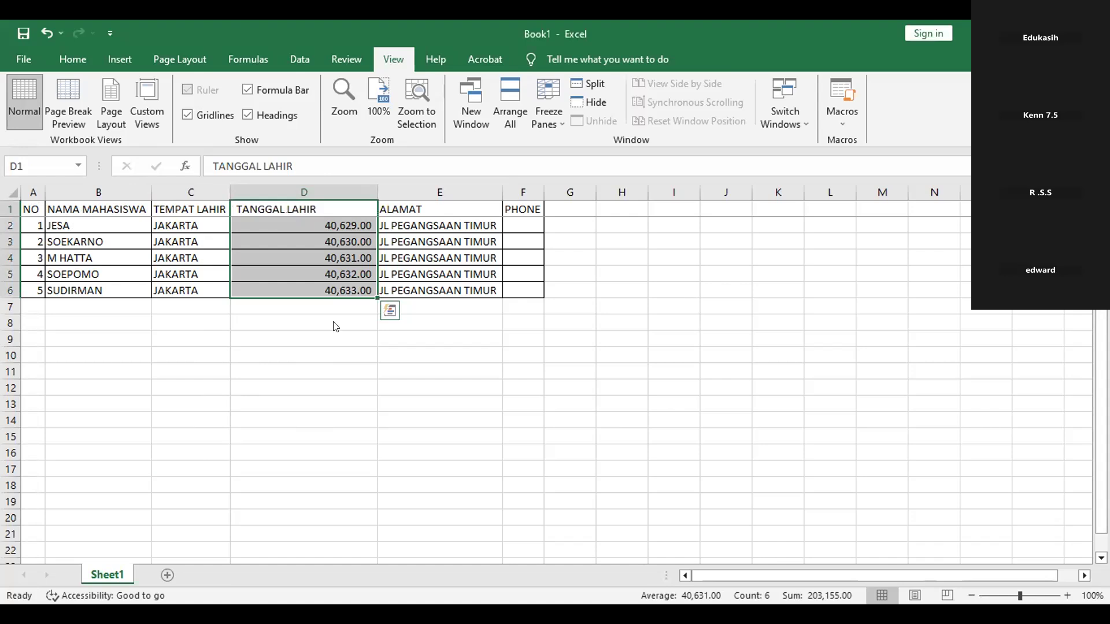
- Reopen Format Cells for the dates and browse the available Date types
{"action": "right_click", "coordinate": [290, 272]}
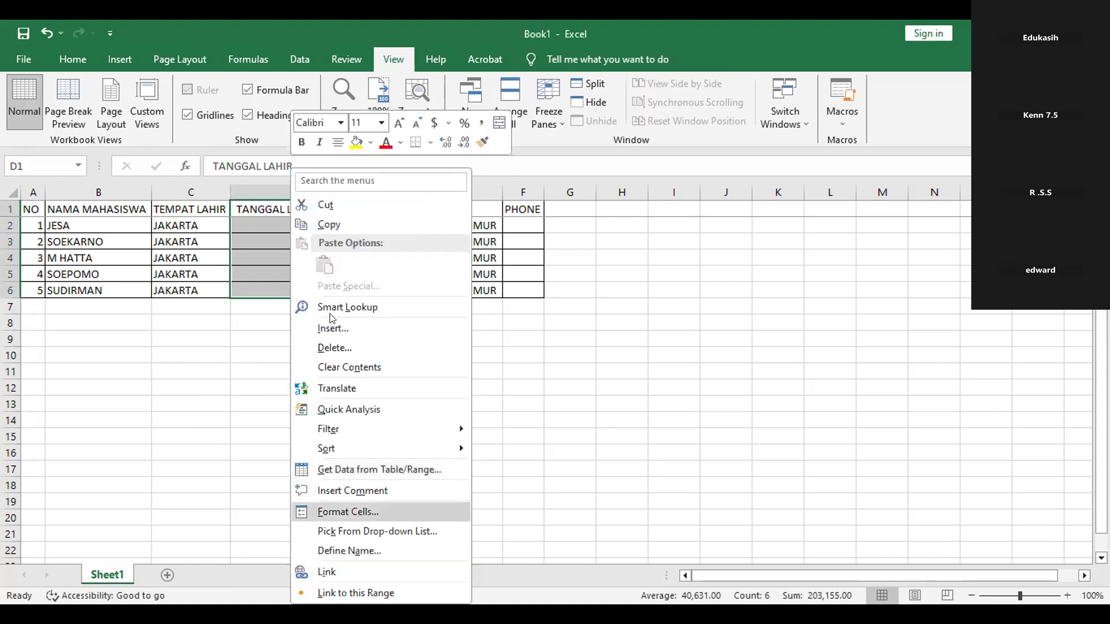
{"action": "left_click", "coordinate": [358, 515]}
{"action": "left_click", "coordinate": [173, 324]}
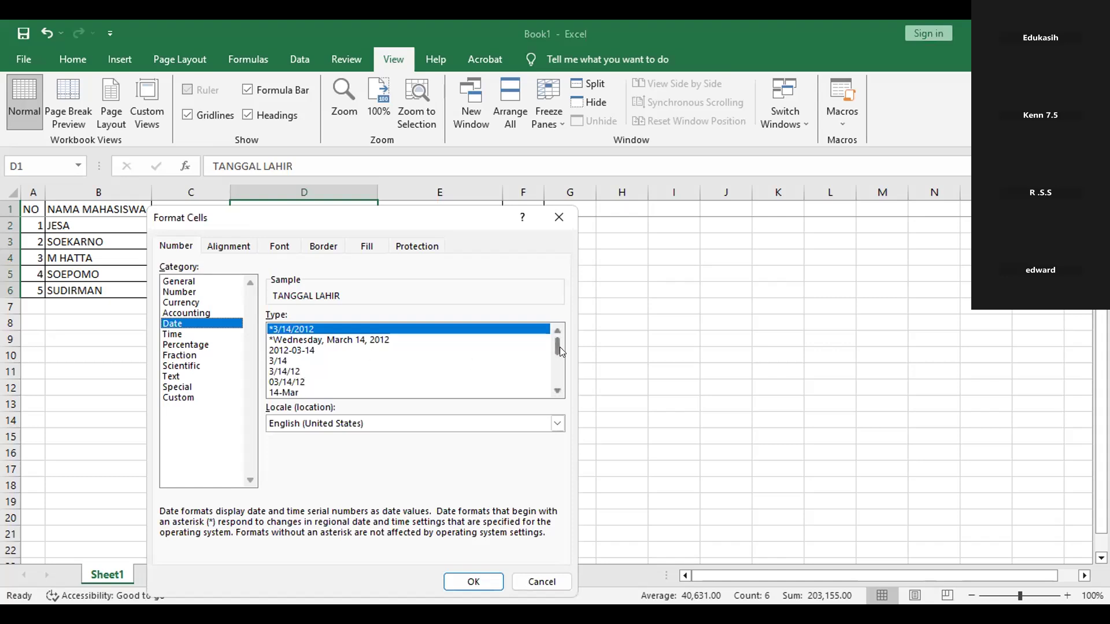
{"action": "left_click", "coordinate": [556, 392]}
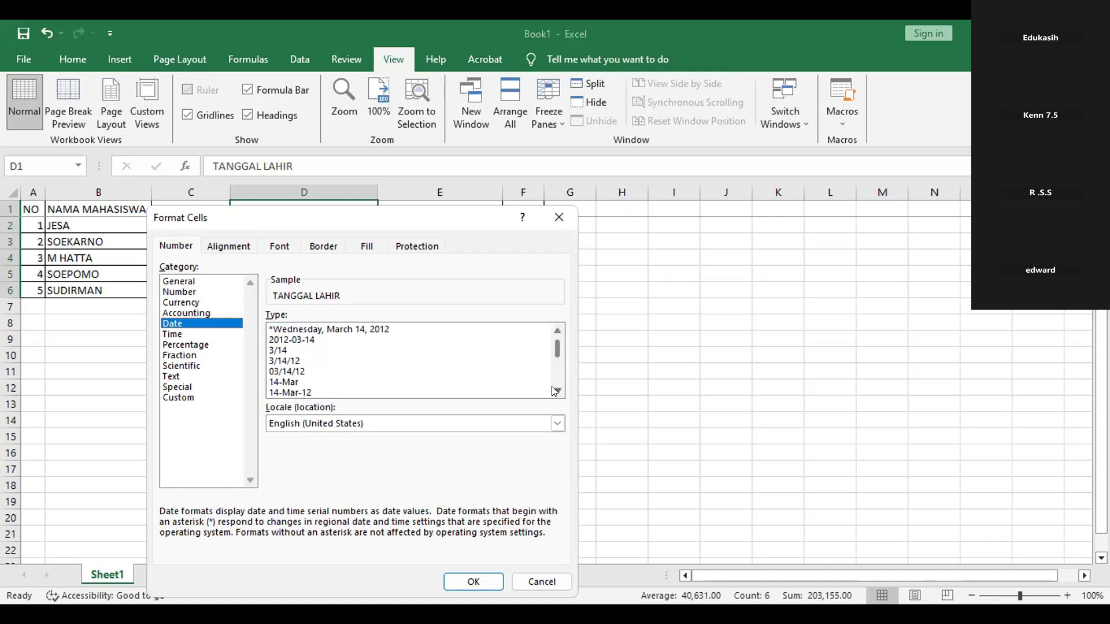
{"action": "left_click", "coordinate": [556, 391]}
{"action": "left_click", "coordinate": [556, 392]}
{"action": "left_click", "coordinate": [556, 391]}
{"action": "left_click", "coordinate": [556, 391]}
{"action": "left_click", "coordinate": [556, 391]}
{"action": "left_click", "coordinate": [556, 392]}
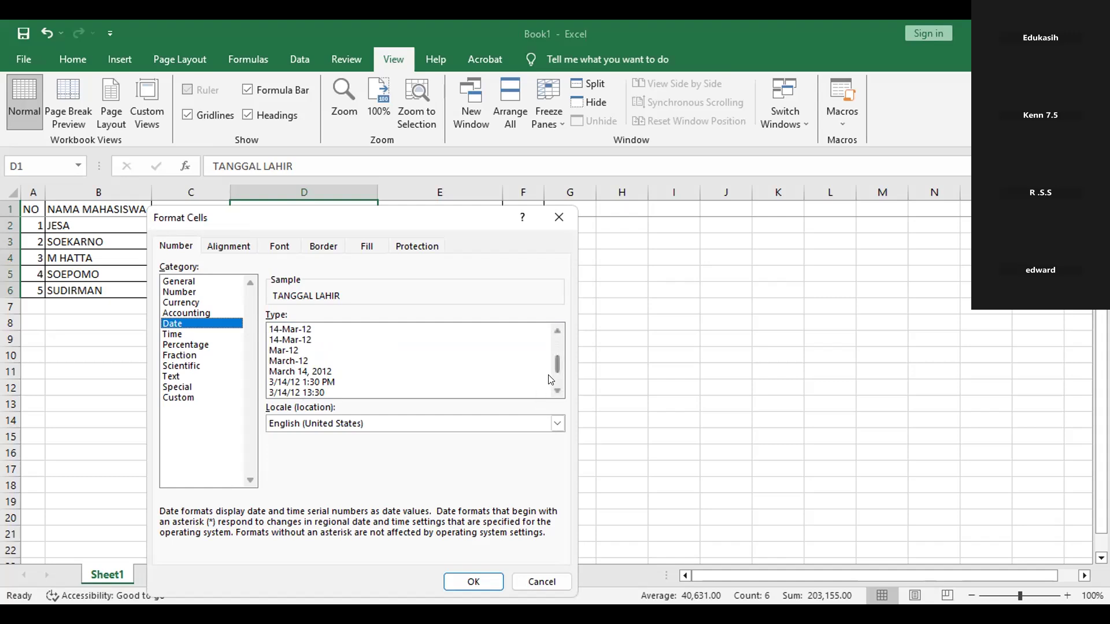
{"action": "left_click", "coordinate": [558, 328]}
{"action": "left_click", "coordinate": [558, 329]}
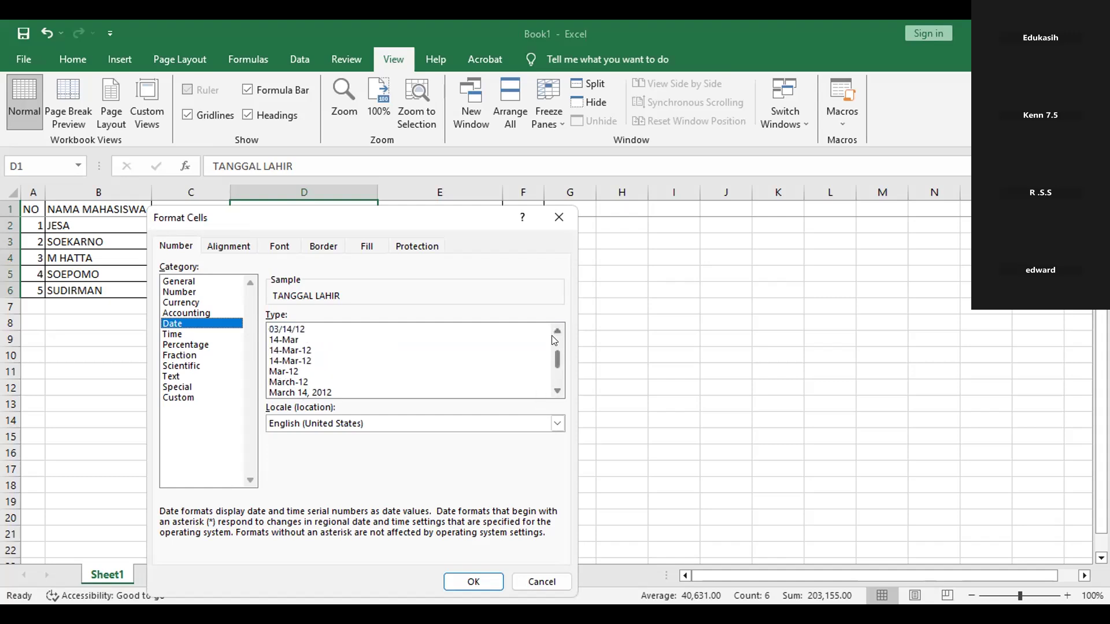
{"action": "left_click", "coordinate": [557, 331]}
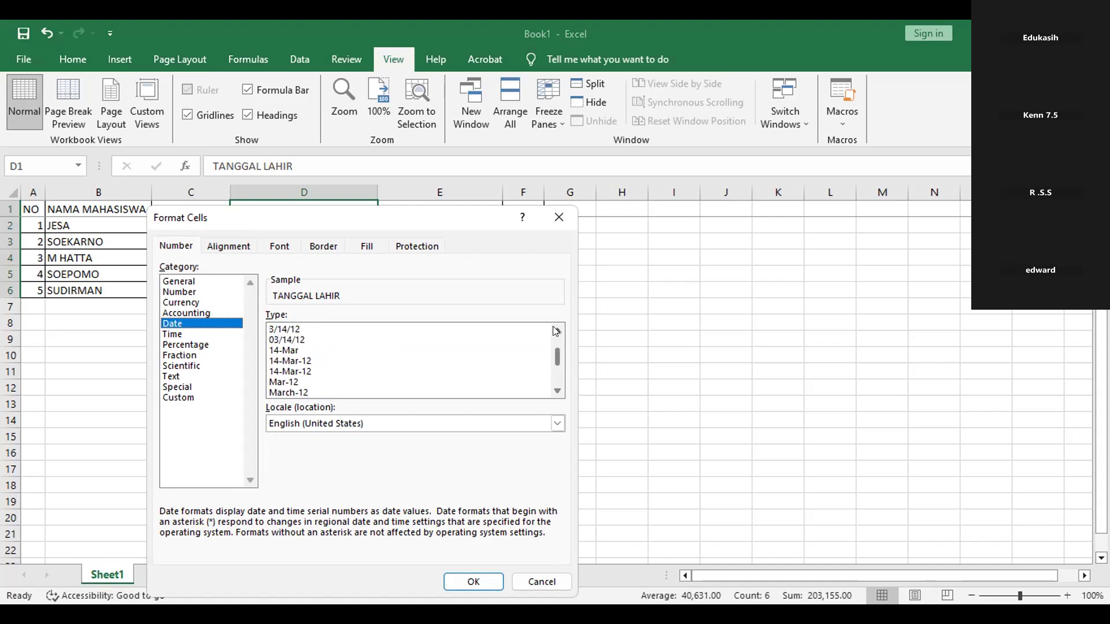
{"action": "left_click", "coordinate": [556, 331]}
{"action": "left_click", "coordinate": [556, 331]}
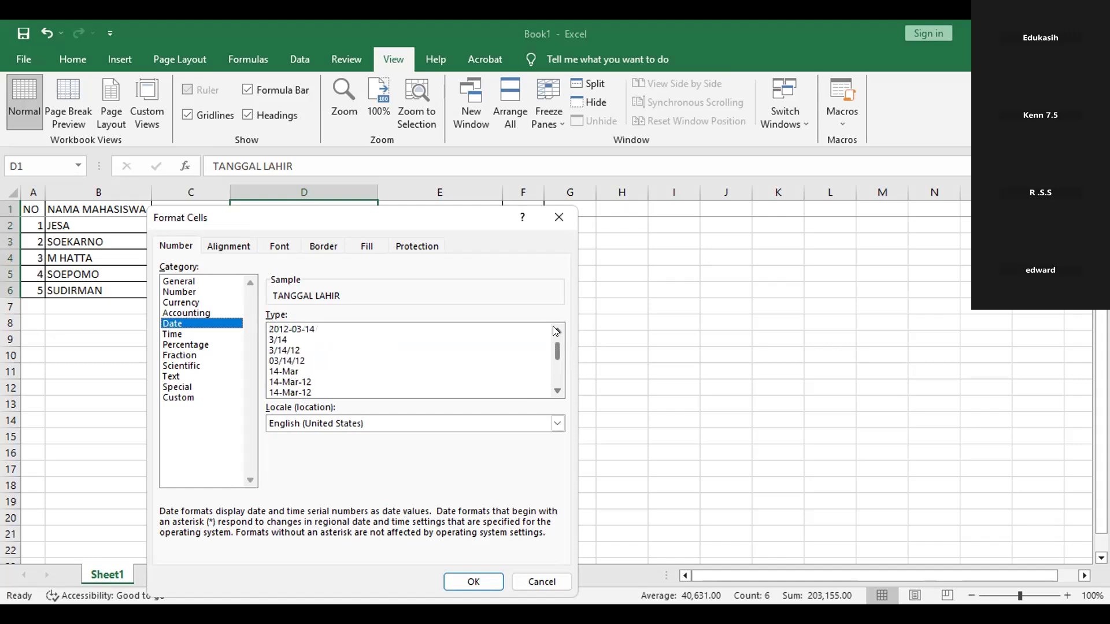
{"action": "left_click", "coordinate": [556, 331]}
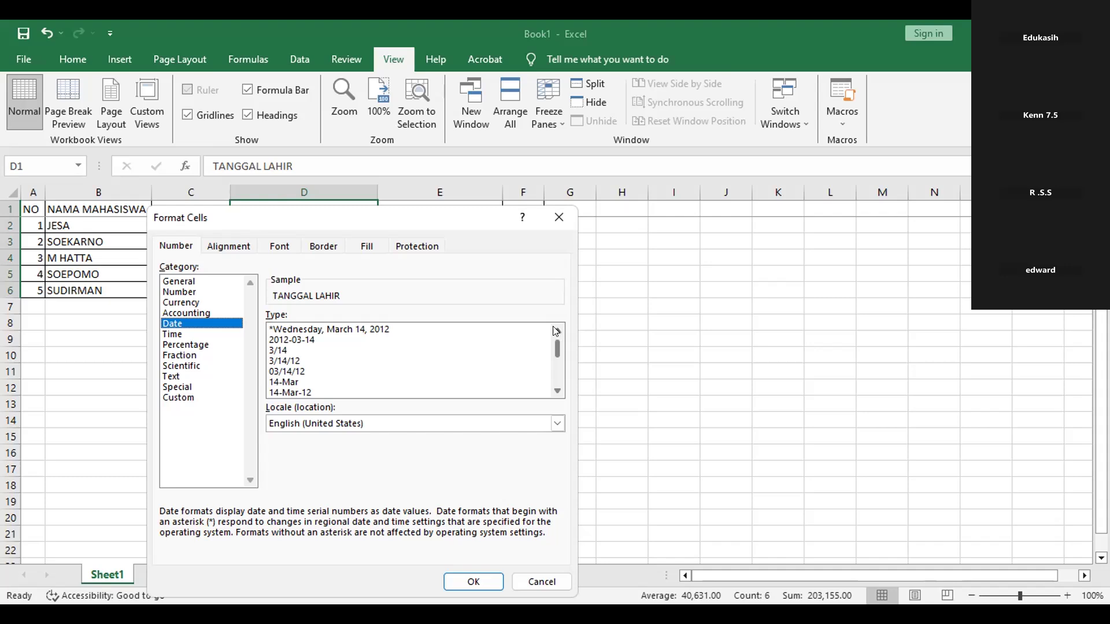
{"action": "left_click", "coordinate": [558, 391]}
- Keep the English (United States) locale and apply the 'March 14, 2012' date type
{"action": "left_click", "coordinate": [558, 392]}
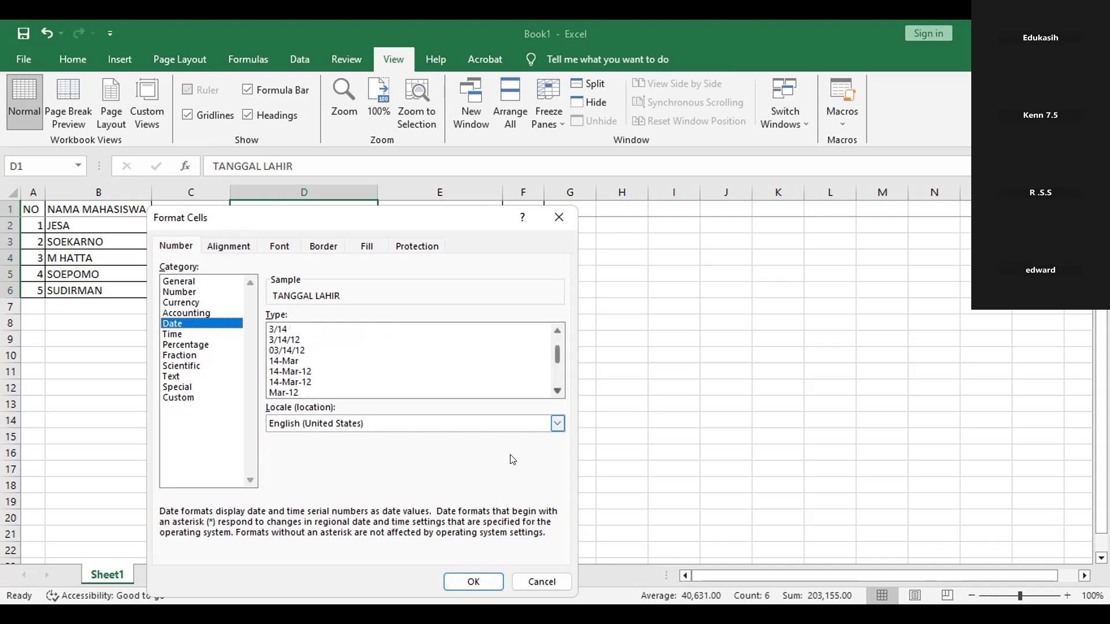
{"action": "left_click", "coordinate": [557, 423]}
{"action": "scroll", "coordinate": [423, 442], "scroll_direction": "down", "scroll_amount": 8}
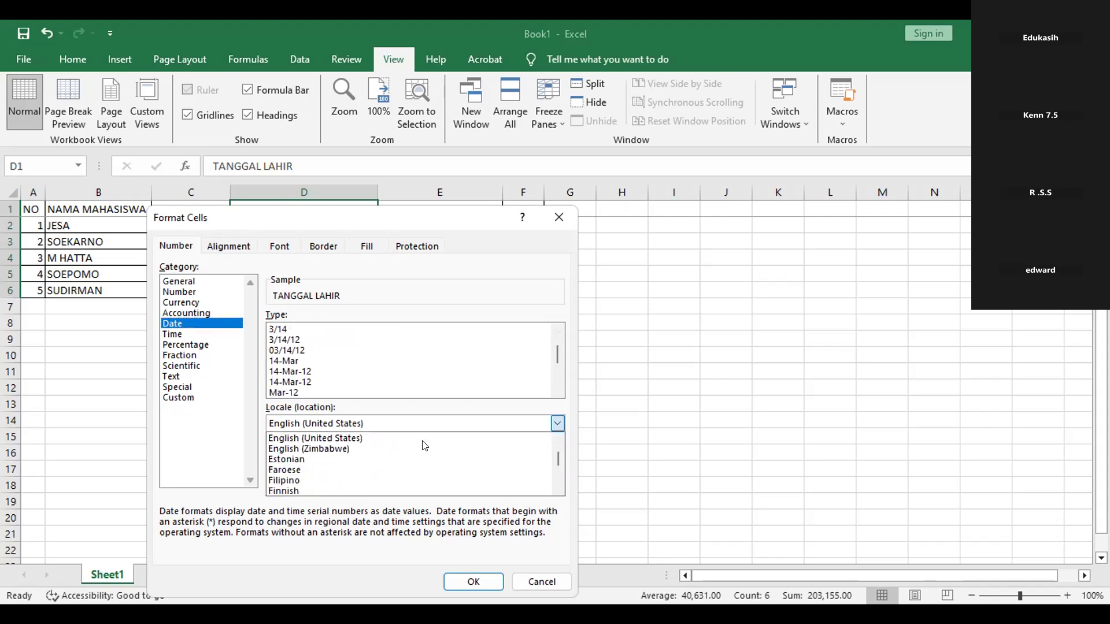
{"action": "scroll", "coordinate": [425, 446], "scroll_direction": "down", "scroll_amount": 5}
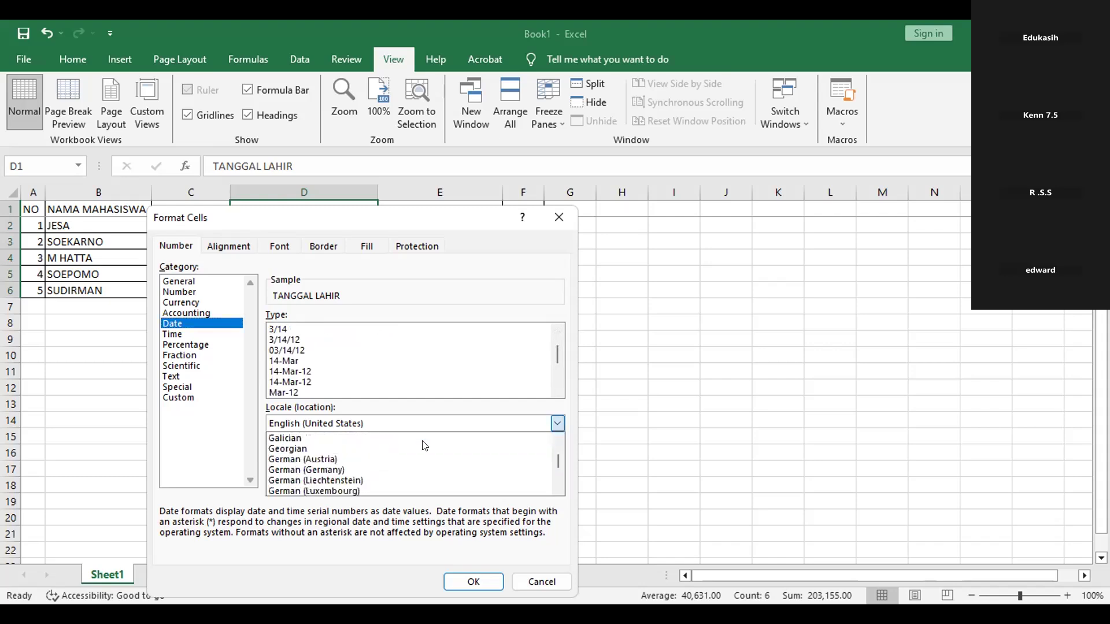
{"action": "left_click", "coordinate": [554, 420]}
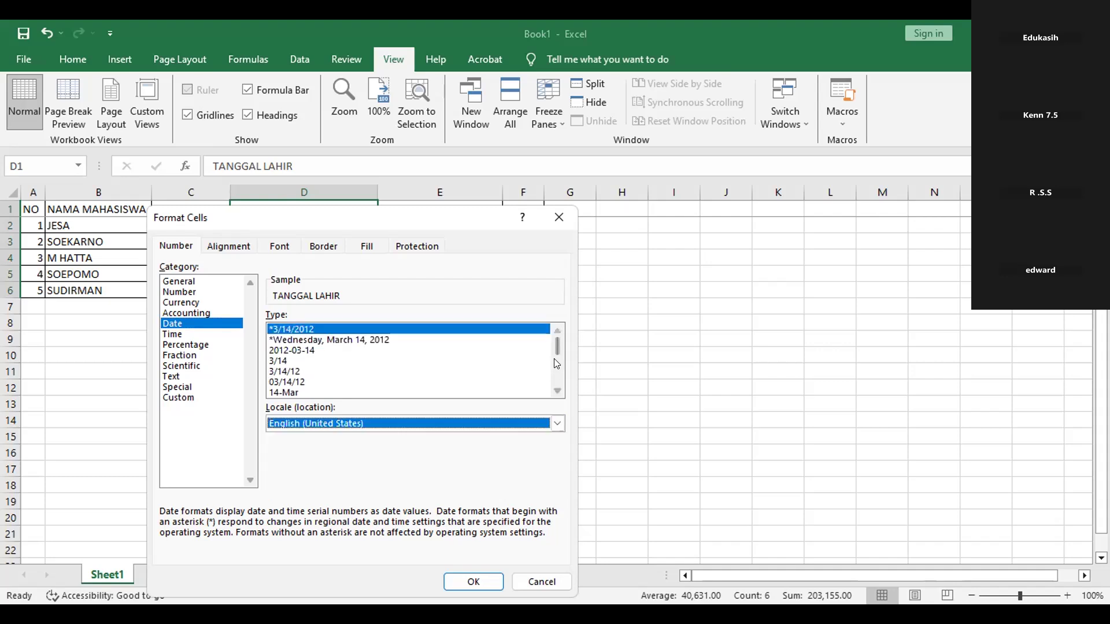
{"action": "left_click", "coordinate": [553, 393]}
{"action": "left_click", "coordinate": [555, 393]}
{"action": "left_click", "coordinate": [555, 392]}
{"action": "left_click", "coordinate": [555, 393]}
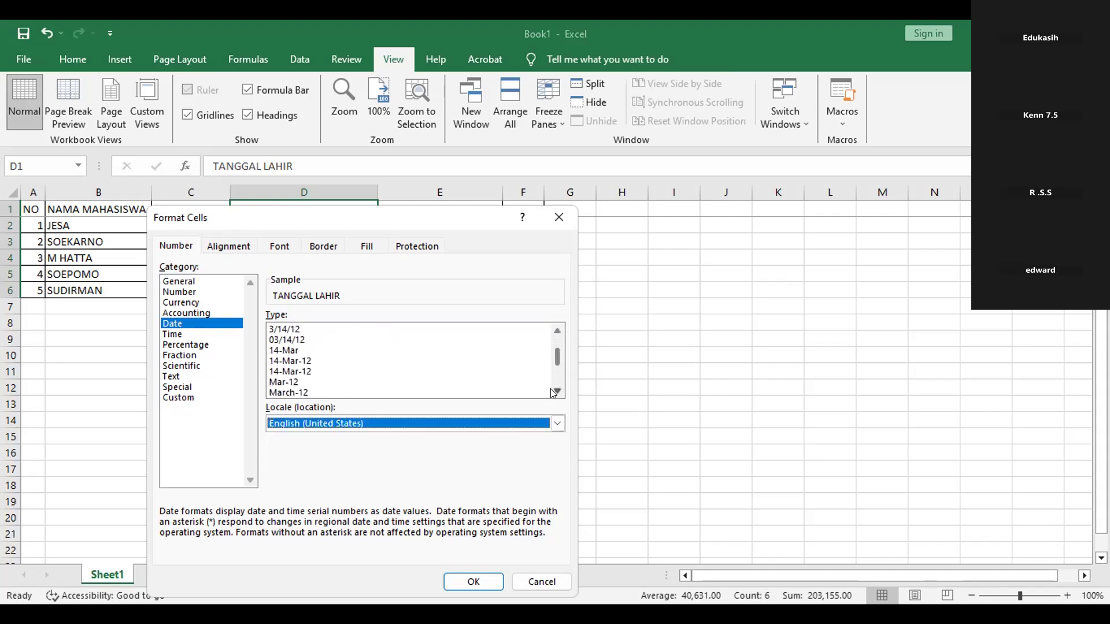
{"action": "left_click", "coordinate": [557, 392]}
{"action": "left_click", "coordinate": [556, 392]}
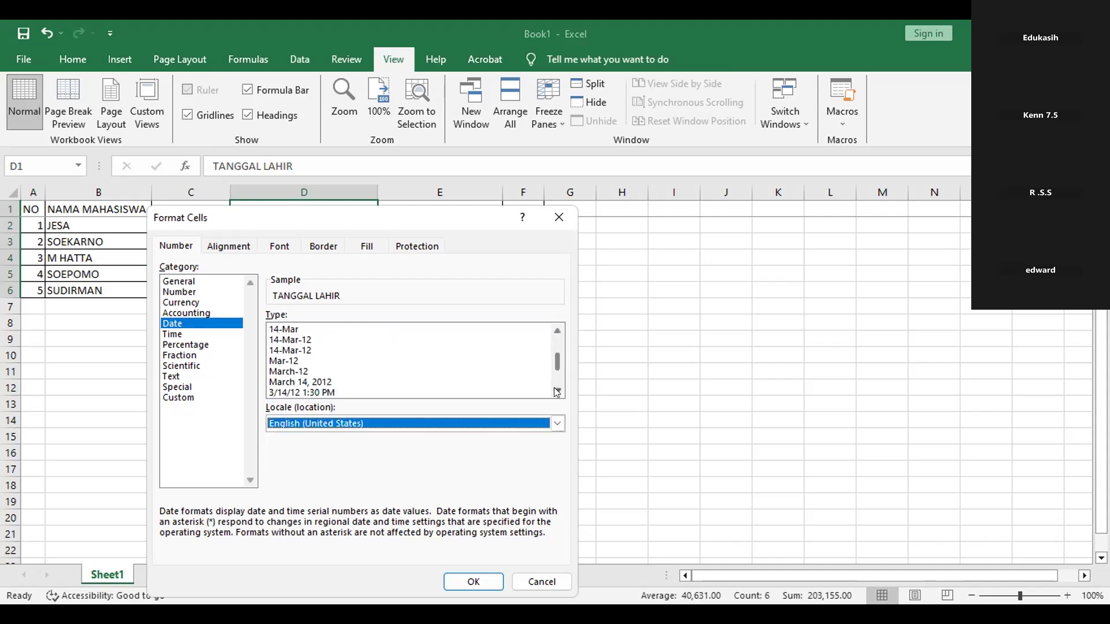
{"action": "left_click", "coordinate": [557, 392]}
{"action": "left_click", "coordinate": [557, 393]}
{"action": "left_click", "coordinate": [557, 393]}
{"action": "left_click", "coordinate": [556, 392]}
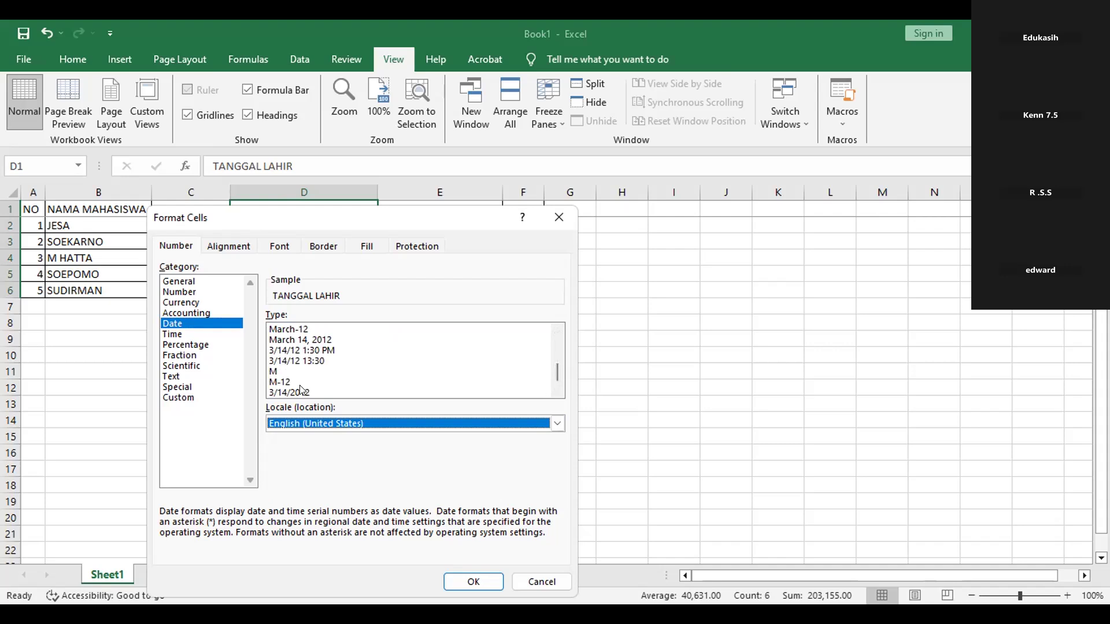
{"action": "left_click", "coordinate": [331, 341]}
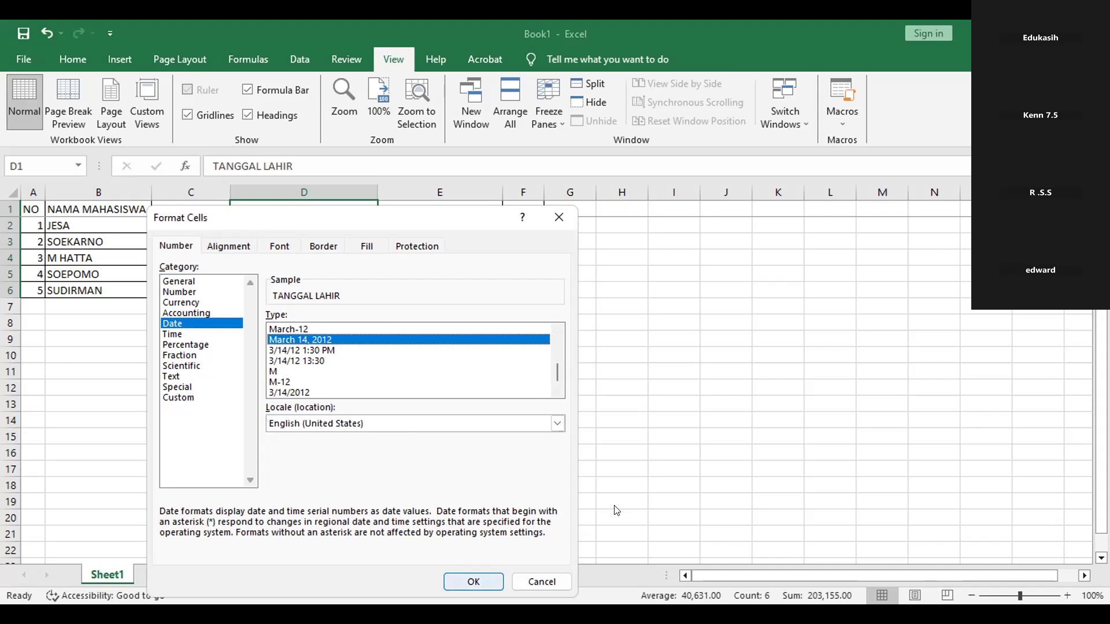
{"action": "left_click", "coordinate": [469, 581]}
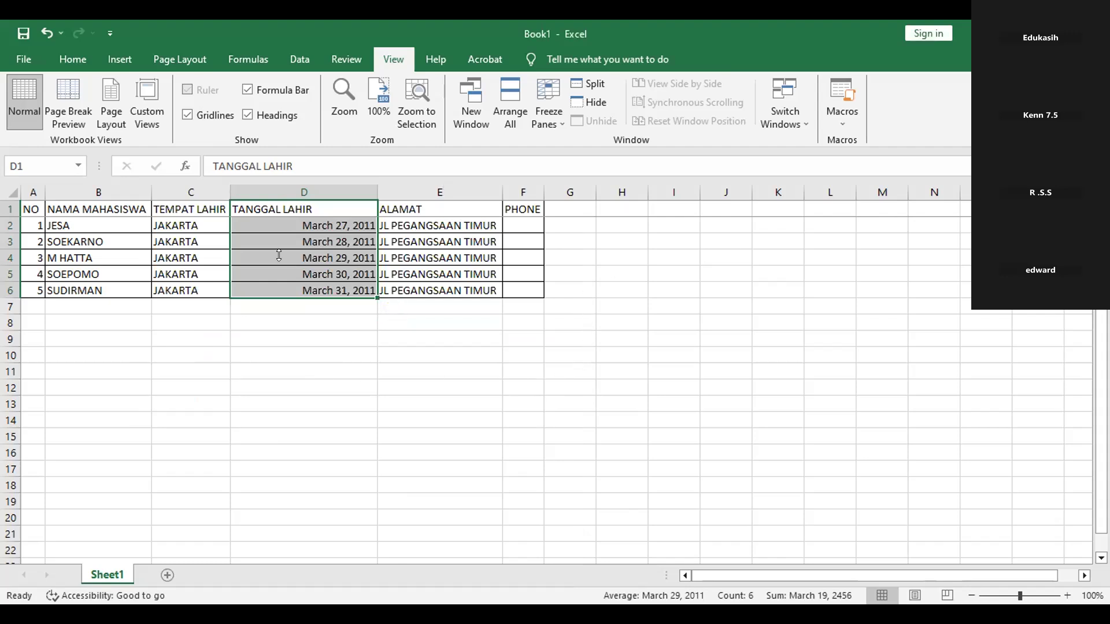
- Deselect the dates and scroll through the sheet to check the new date display
{"action": "left_click", "coordinate": [279, 420]}
{"action": "scroll", "coordinate": [397, 257], "scroll_direction": "down", "scroll_amount": 1}
{"action": "scroll", "coordinate": [397, 257], "scroll_direction": "down", "scroll_amount": 1}
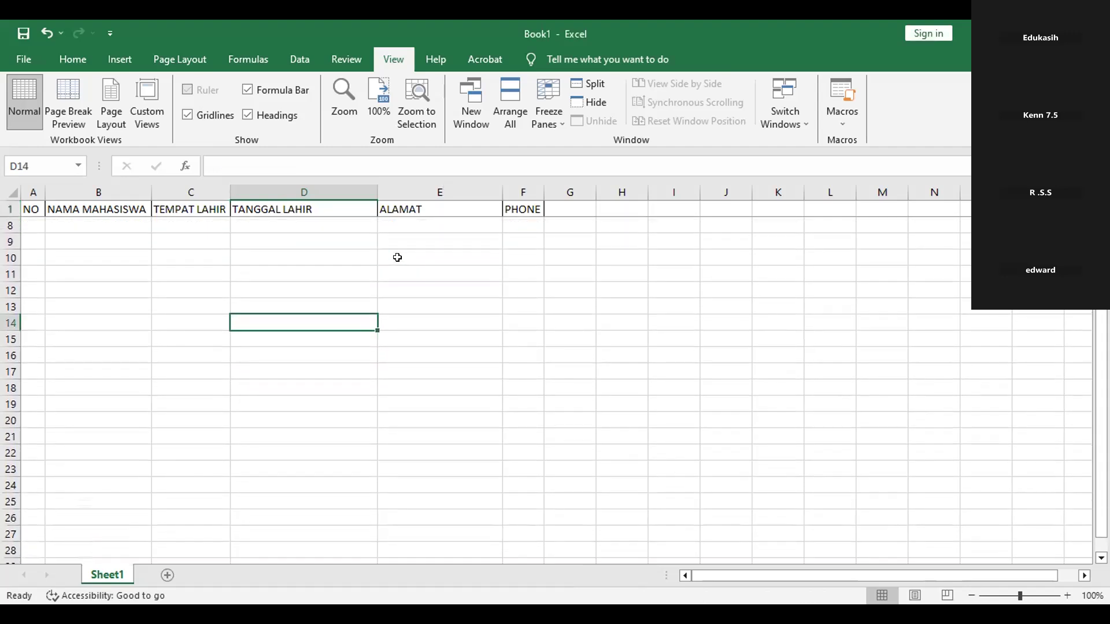
{"action": "scroll", "coordinate": [398, 257], "scroll_direction": "up", "scroll_amount": 2}
{"action": "scroll", "coordinate": [398, 257], "scroll_direction": "down", "scroll_amount": 1}
{"action": "scroll", "coordinate": [397, 258], "scroll_direction": "up", "scroll_amount": 1}
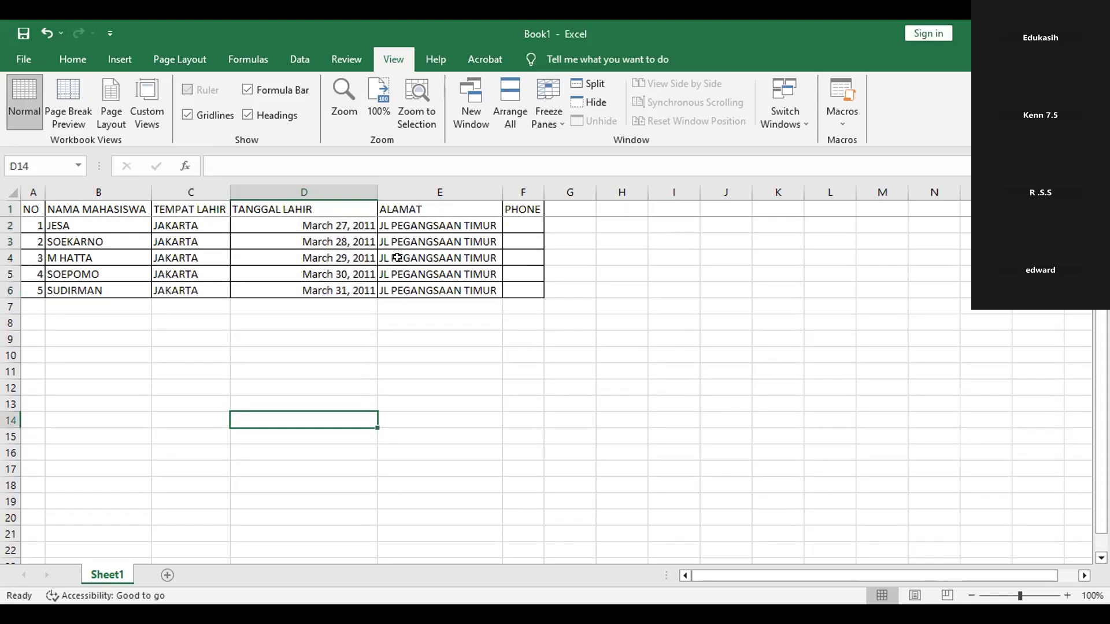
{"action": "scroll", "coordinate": [397, 257], "scroll_direction": "down", "scroll_amount": 1}
{"action": "scroll", "coordinate": [397, 257], "scroll_direction": "up", "scroll_amount": 1}
{"action": "scroll", "coordinate": [397, 258], "scroll_direction": "down", "scroll_amount": 2}
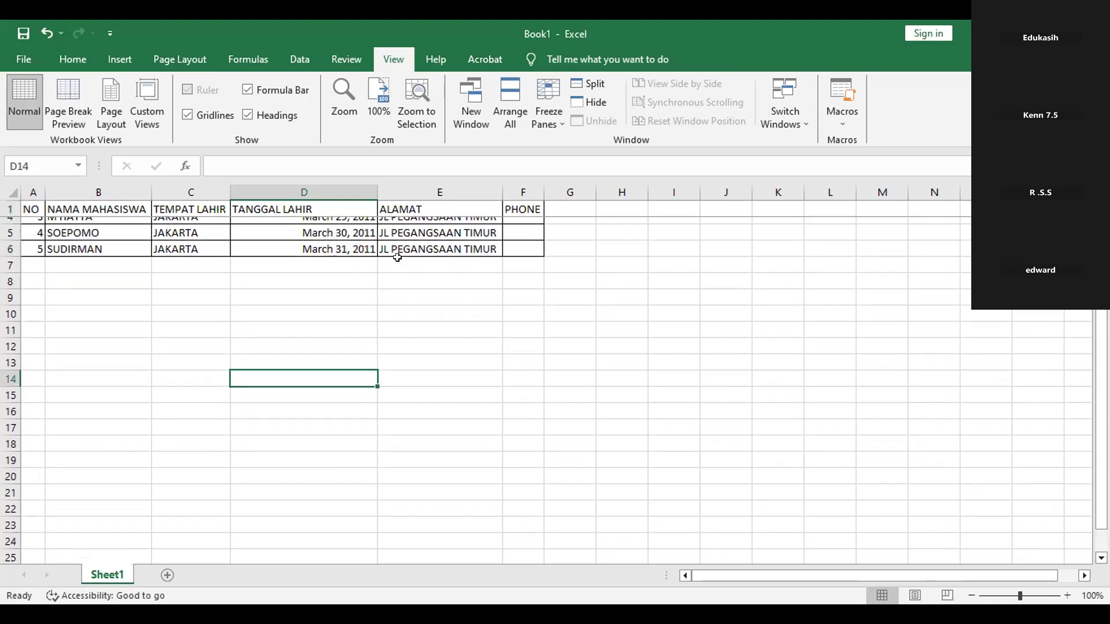
{"action": "scroll", "coordinate": [397, 258], "scroll_direction": "up", "scroll_amount": 2}
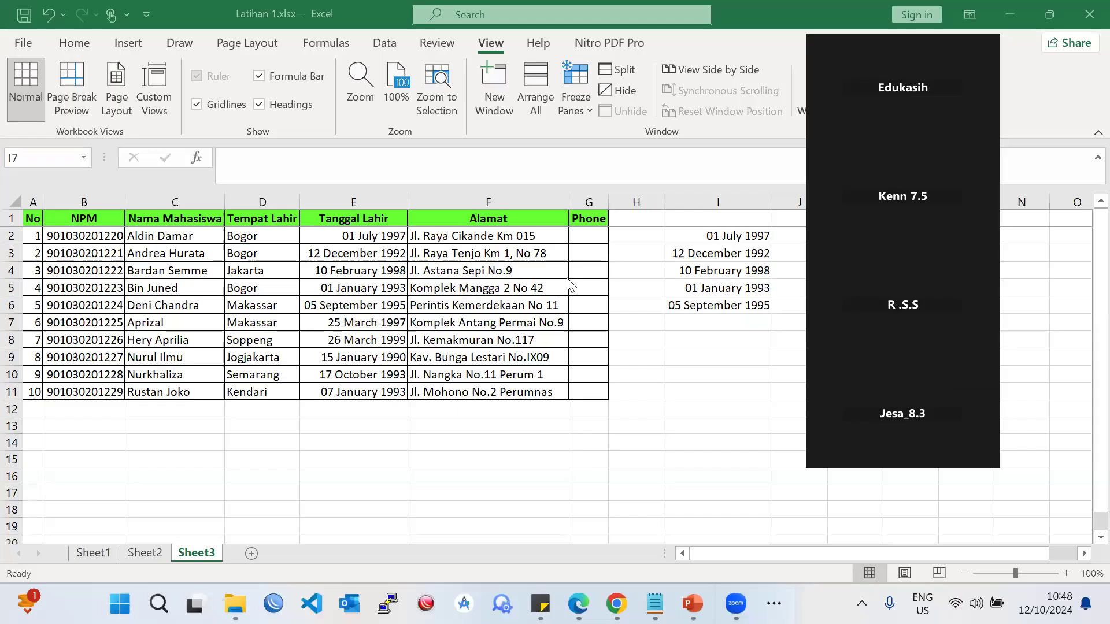
- Focus the Latihan 1 workbook and inspect the student names and table block A1:F6
{"action": "left_click", "coordinate": [511, 279]}
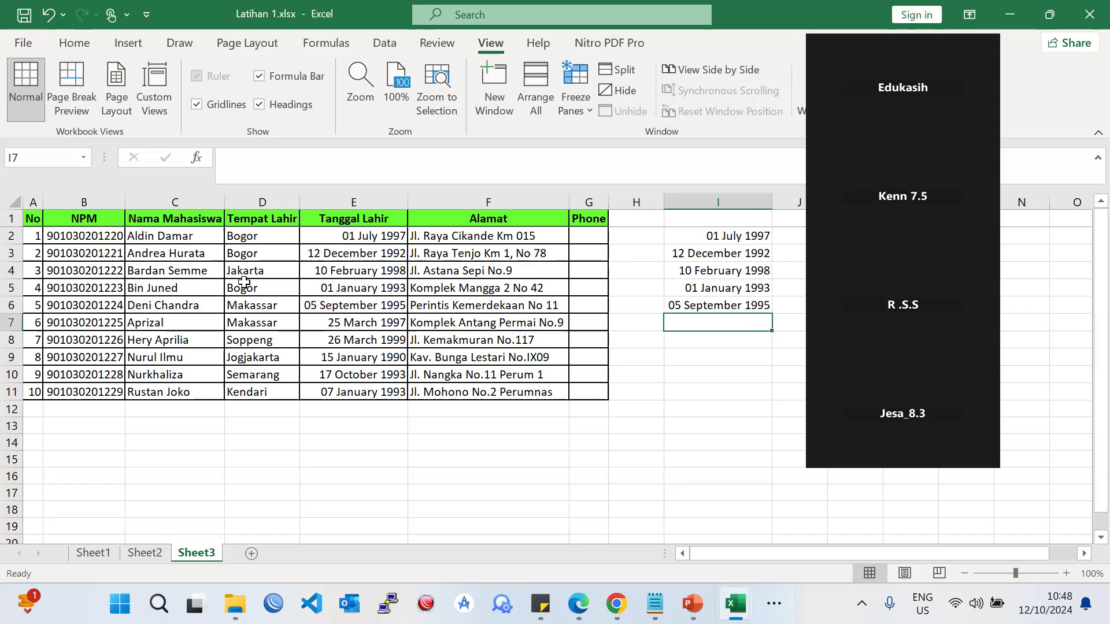
{"action": "left_click", "coordinate": [904, 477]}
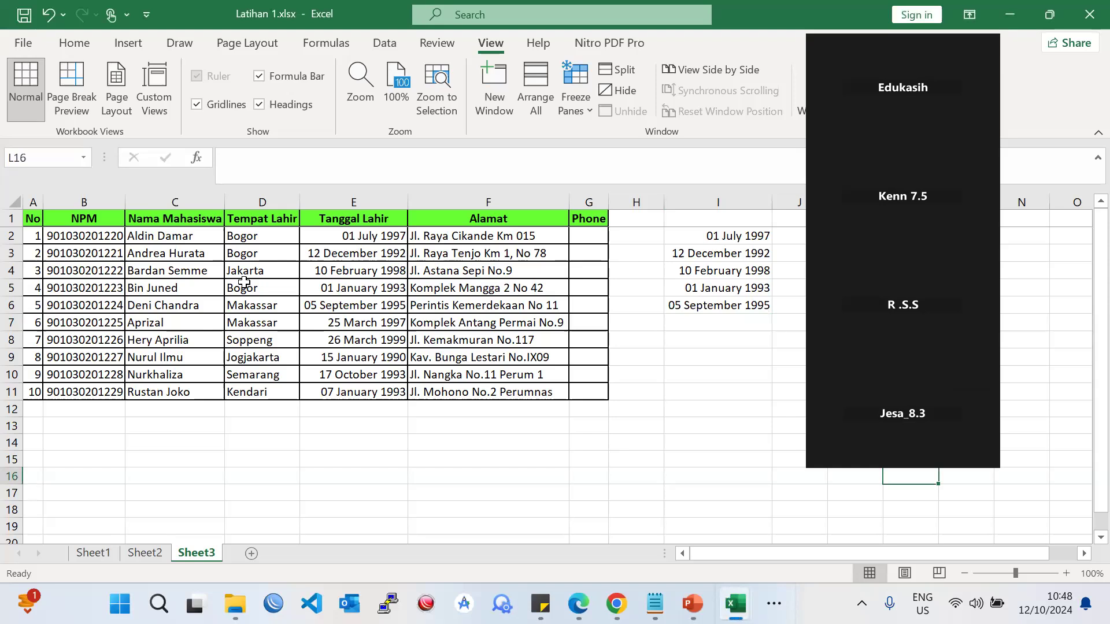
{"action": "left_click", "coordinate": [167, 307]}
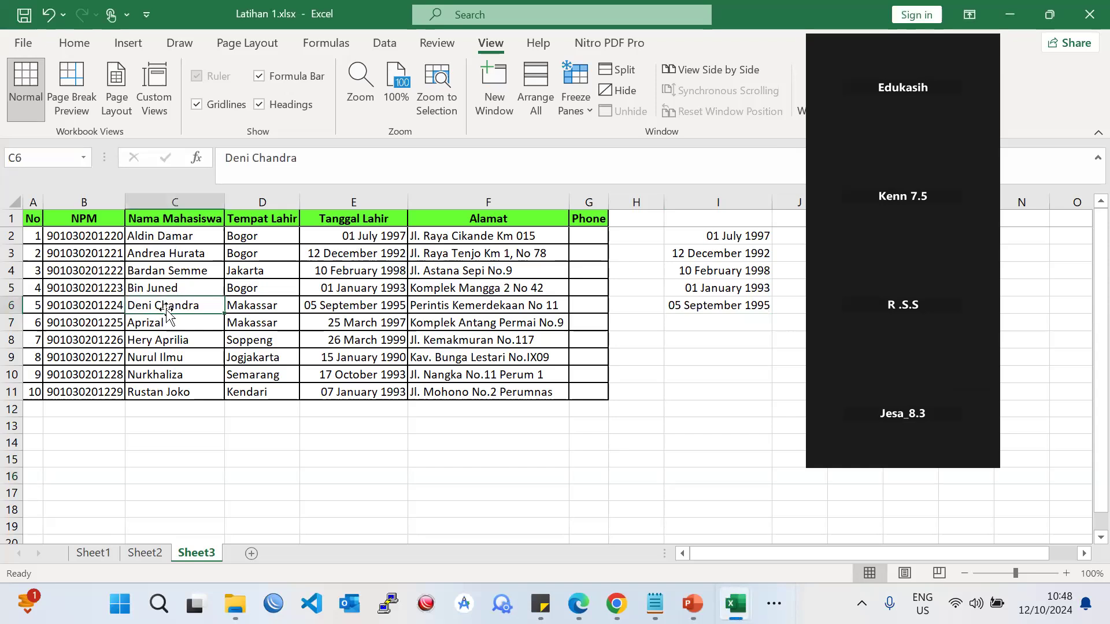
{"action": "left_click", "coordinate": [176, 258]}
{"action": "left_click", "coordinate": [34, 220]}
{"action": "left_click_drag", "start_coordinate": [111, 225], "coordinate": [517, 305]}
{"action": "left_click_drag", "start_coordinate": [210, 259], "coordinate": [213, 268]}
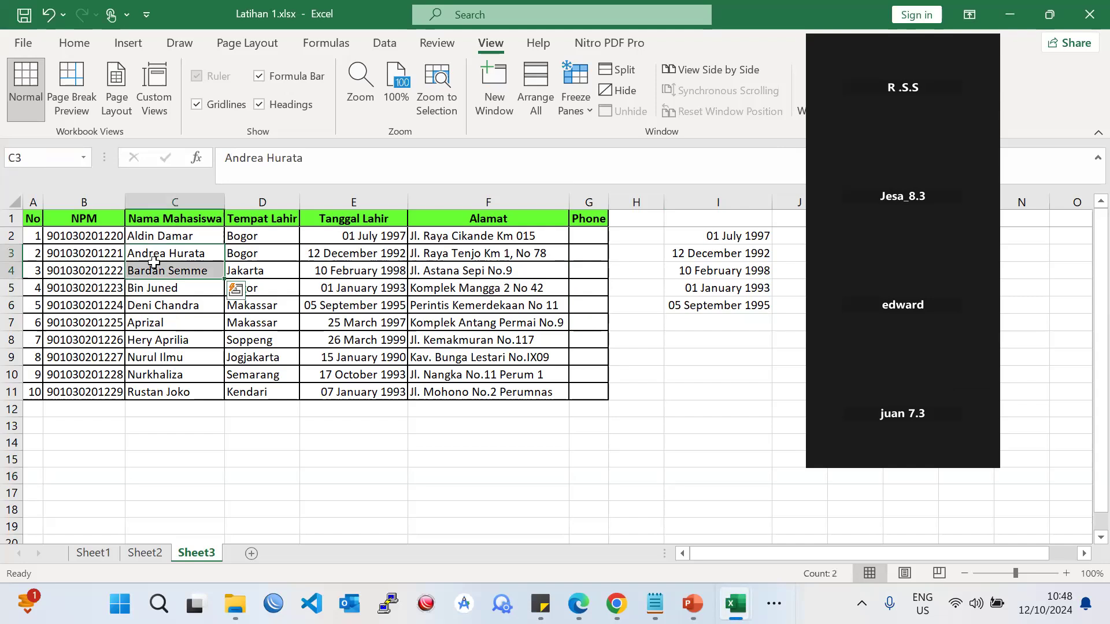
- Inspect the NPM values in column B, selecting all ten NPM cells
{"action": "left_click", "coordinate": [93, 237]}
{"action": "scroll", "coordinate": [95, 254], "scroll_direction": "down", "scroll_amount": 4}
{"action": "scroll", "coordinate": [94, 254], "scroll_direction": "up", "scroll_amount": 4}
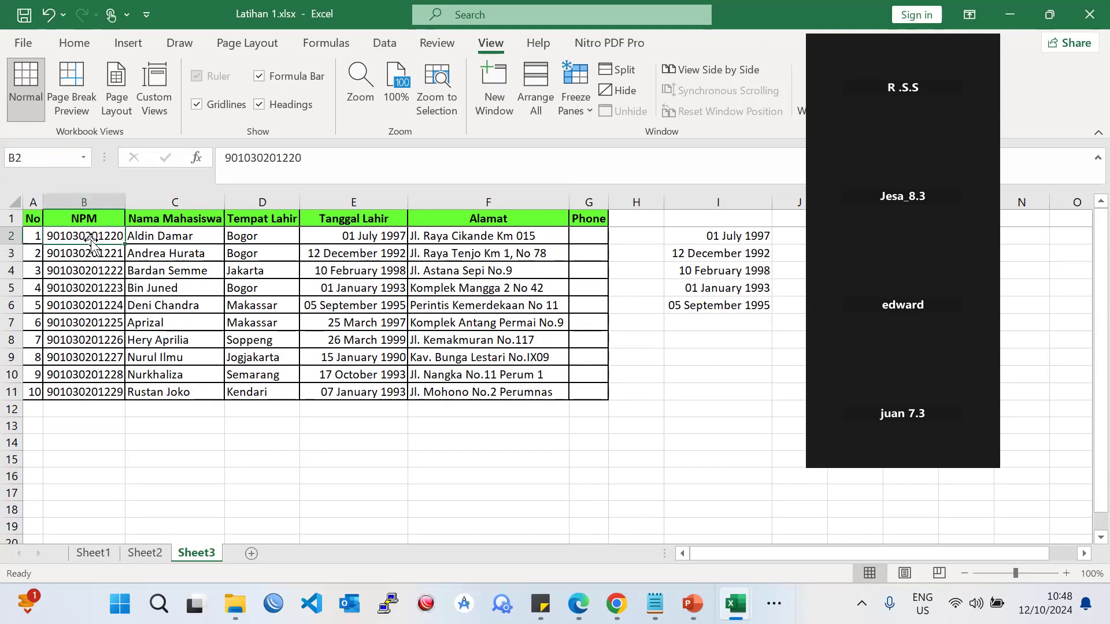
{"action": "left_click", "coordinate": [432, 267]}
{"action": "scroll", "coordinate": [431, 266], "scroll_direction": "down", "scroll_amount": 4}
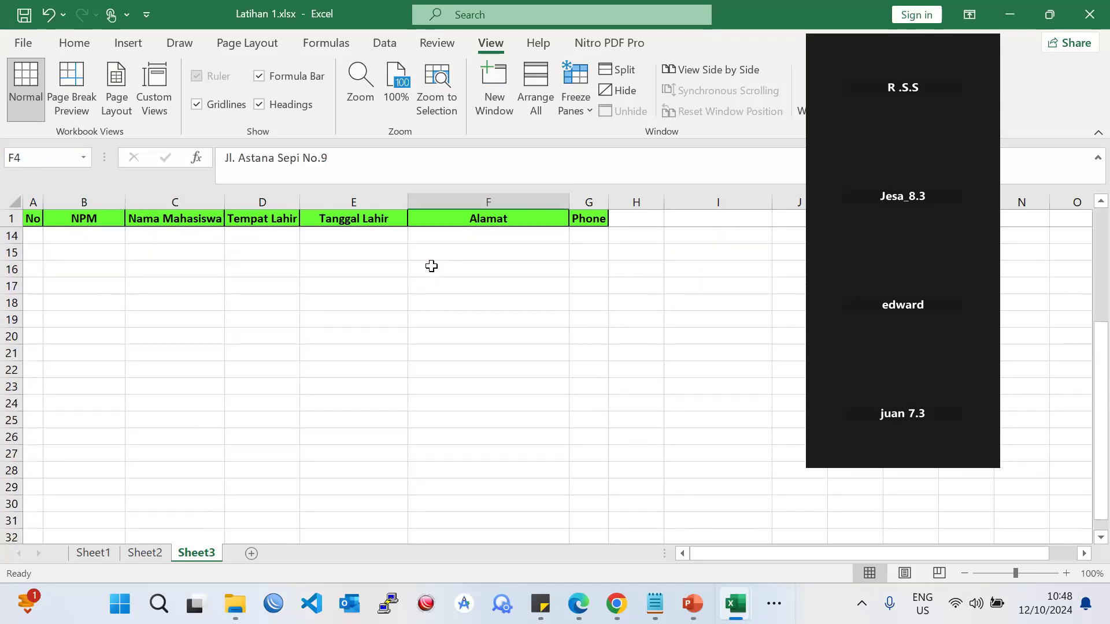
{"action": "scroll", "coordinate": [432, 266], "scroll_direction": "up", "scroll_amount": 4}
{"action": "left_click", "coordinate": [75, 253]}
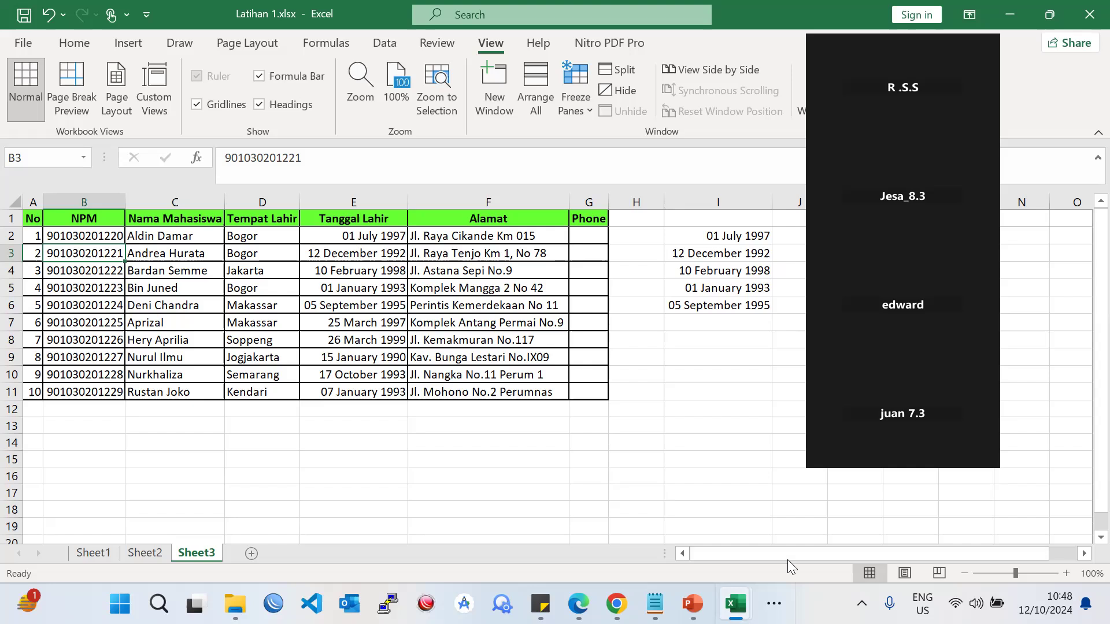
{"action": "left_click", "coordinate": [106, 272]}
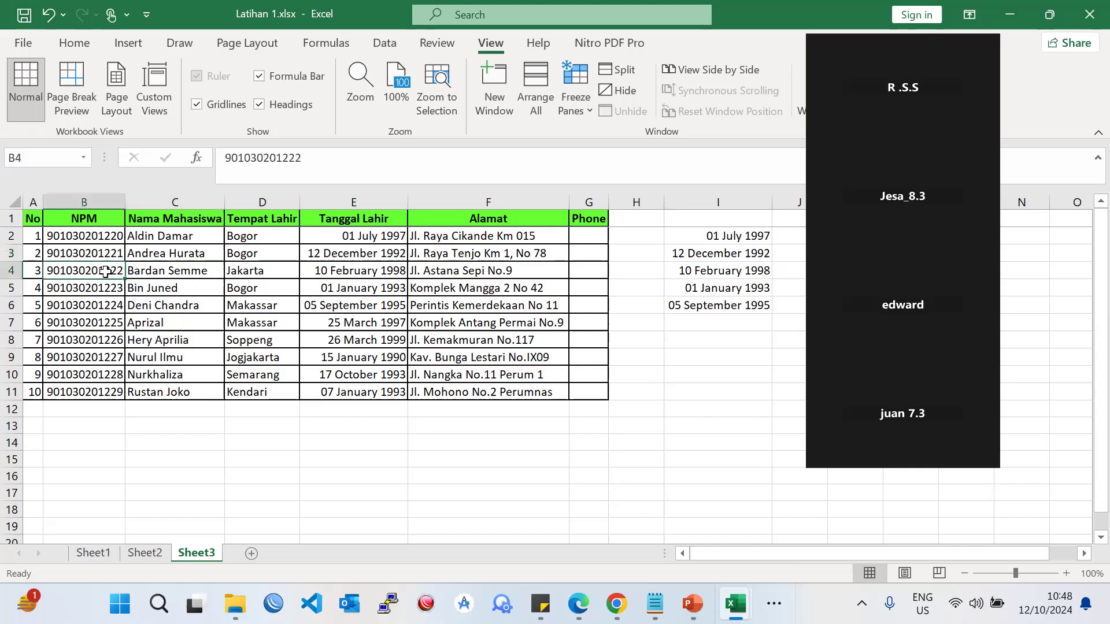
{"action": "left_click_drag", "start_coordinate": [151, 238], "coordinate": [152, 254]}
{"action": "left_click_drag", "start_coordinate": [61, 237], "coordinate": [70, 387]}
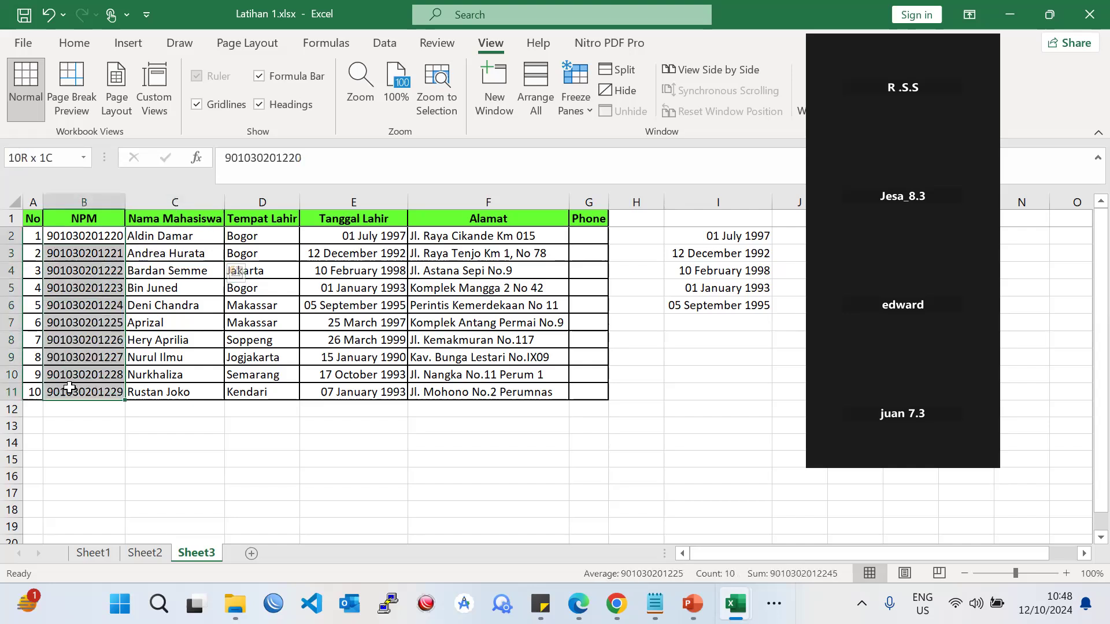
{"action": "left_click", "coordinate": [99, 341]}
{"action": "left_click", "coordinate": [99, 288]}
- Give NPM column B a Number format with 0 decimal places and check the values
{"action": "left_click", "coordinate": [99, 199]}
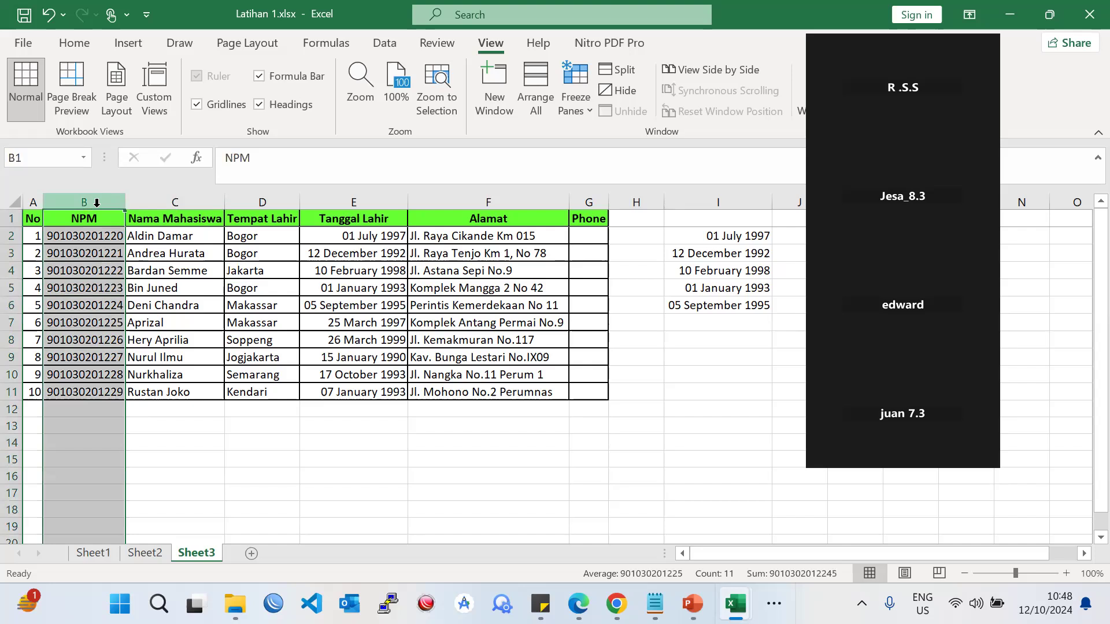
{"action": "right_click", "coordinate": [79, 253]}
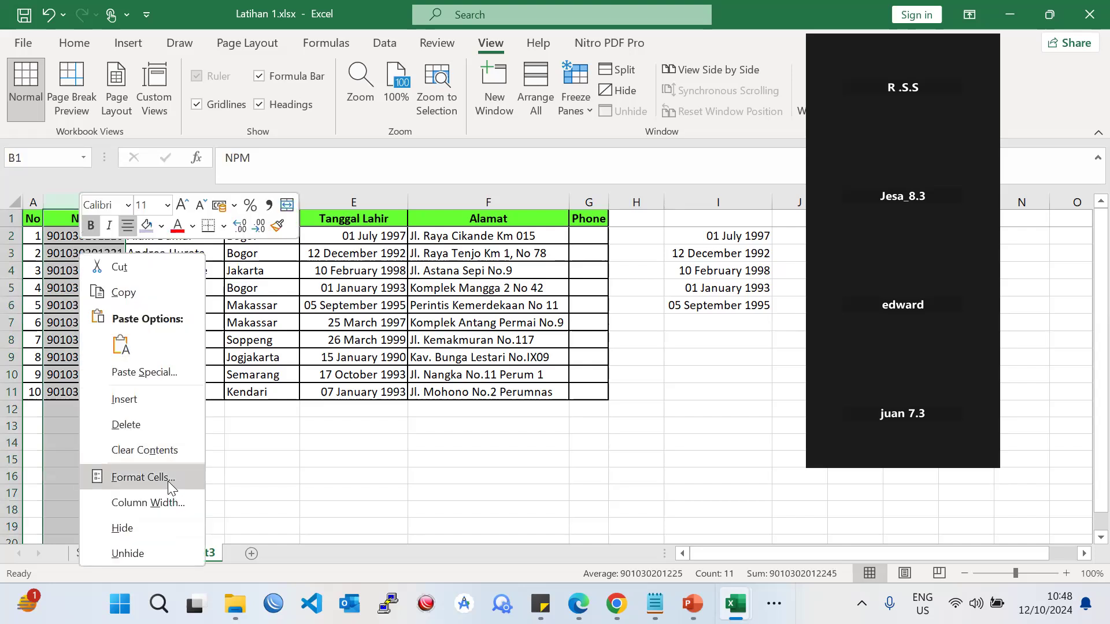
{"action": "left_click", "coordinate": [168, 480]}
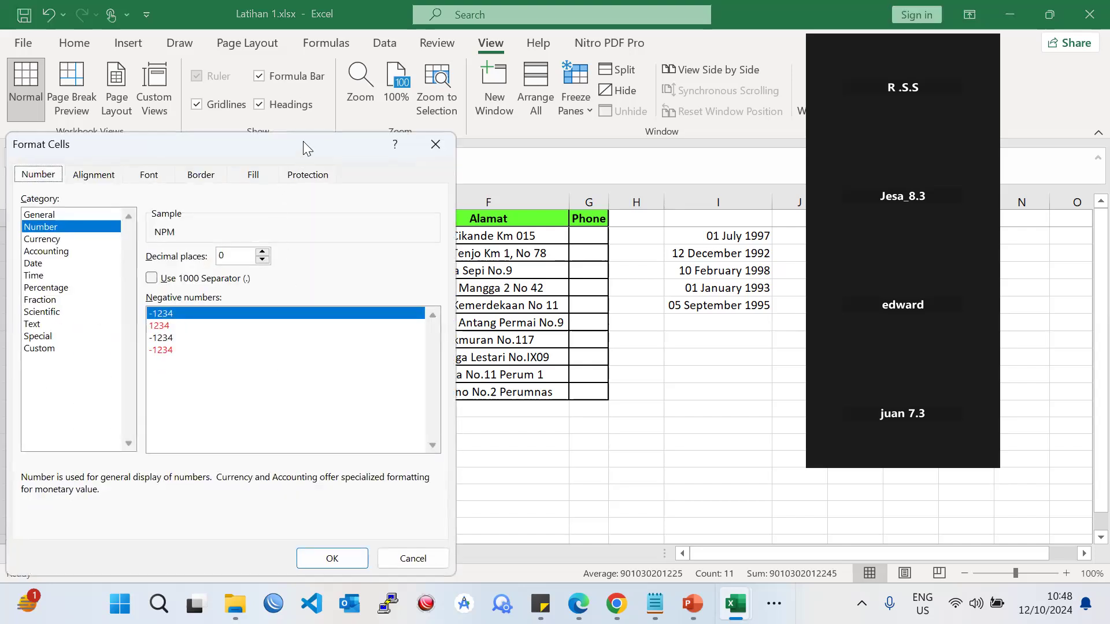
{"action": "left_click_drag", "start_coordinate": [302, 141], "coordinate": [598, 97]}
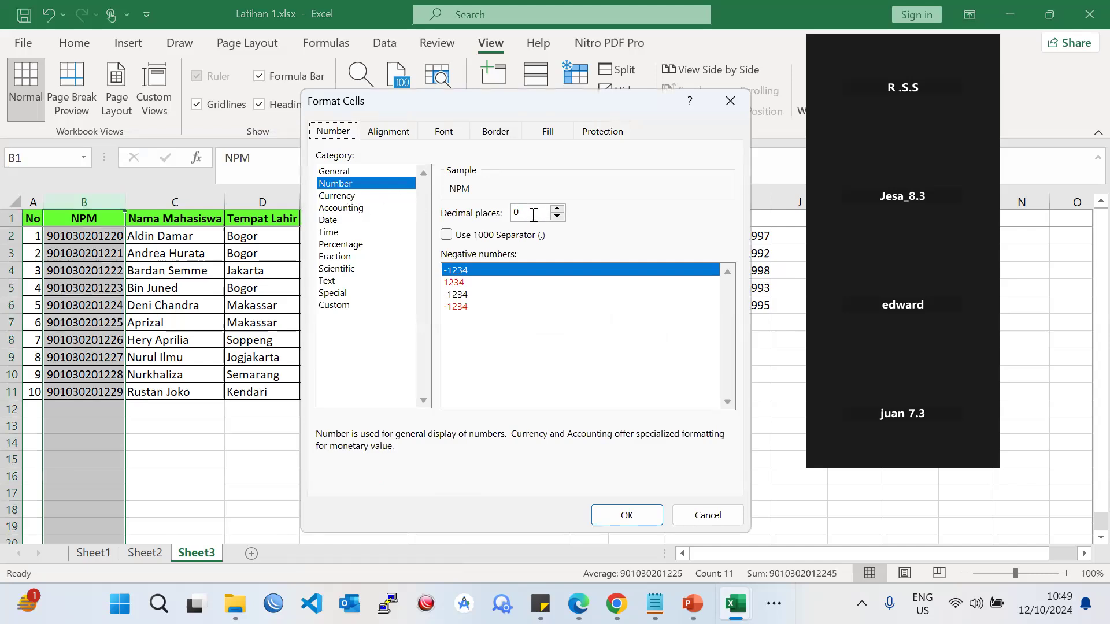
{"action": "left_click", "coordinate": [627, 515]}
{"action": "left_click", "coordinate": [165, 288]}
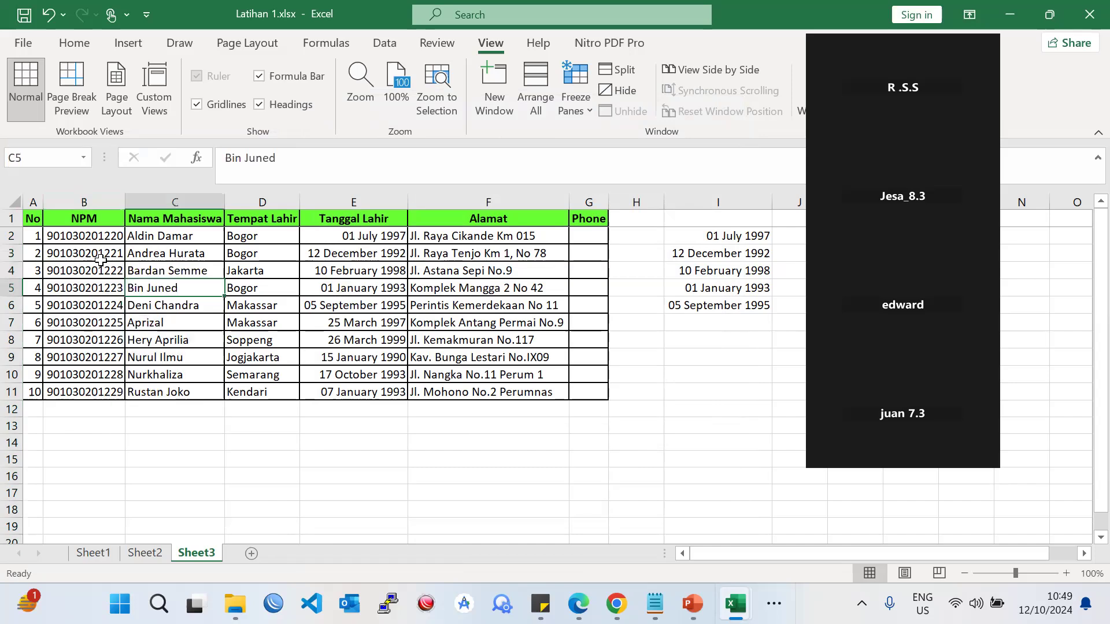
{"action": "left_click", "coordinate": [100, 258]}
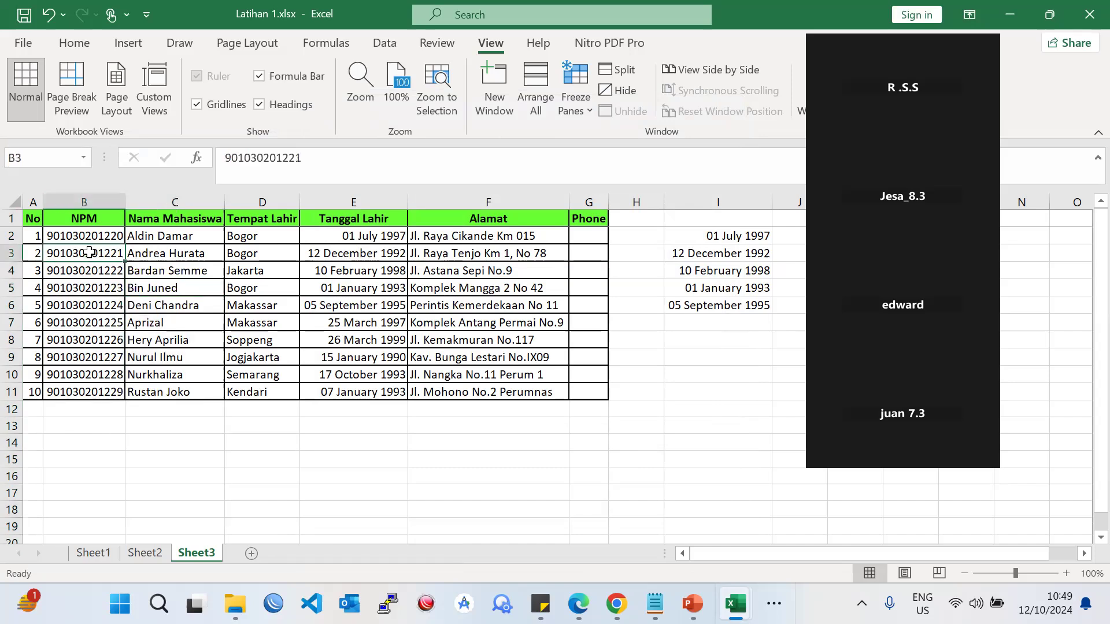
{"action": "left_click", "coordinate": [202, 266]}
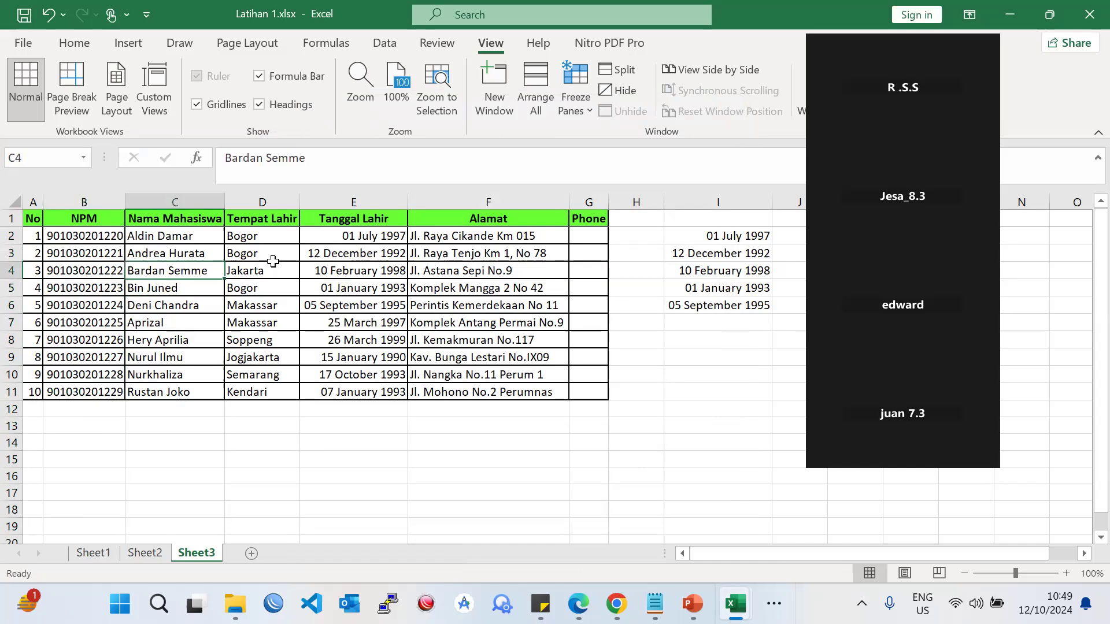
{"action": "left_click", "coordinate": [175, 201]}
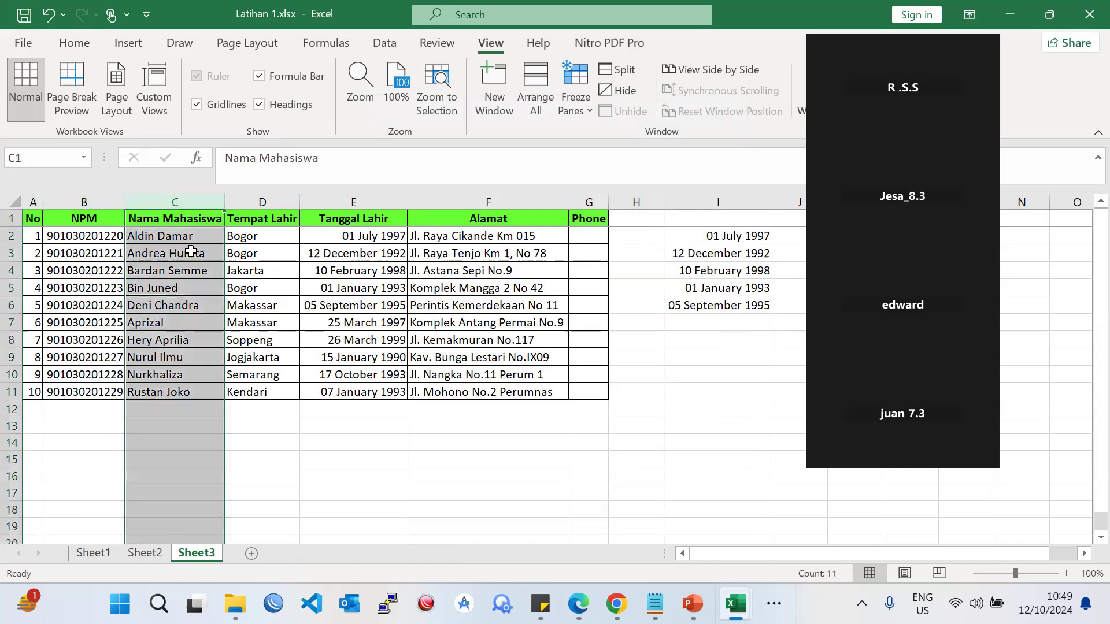
{"action": "right_click", "coordinate": [191, 251]}
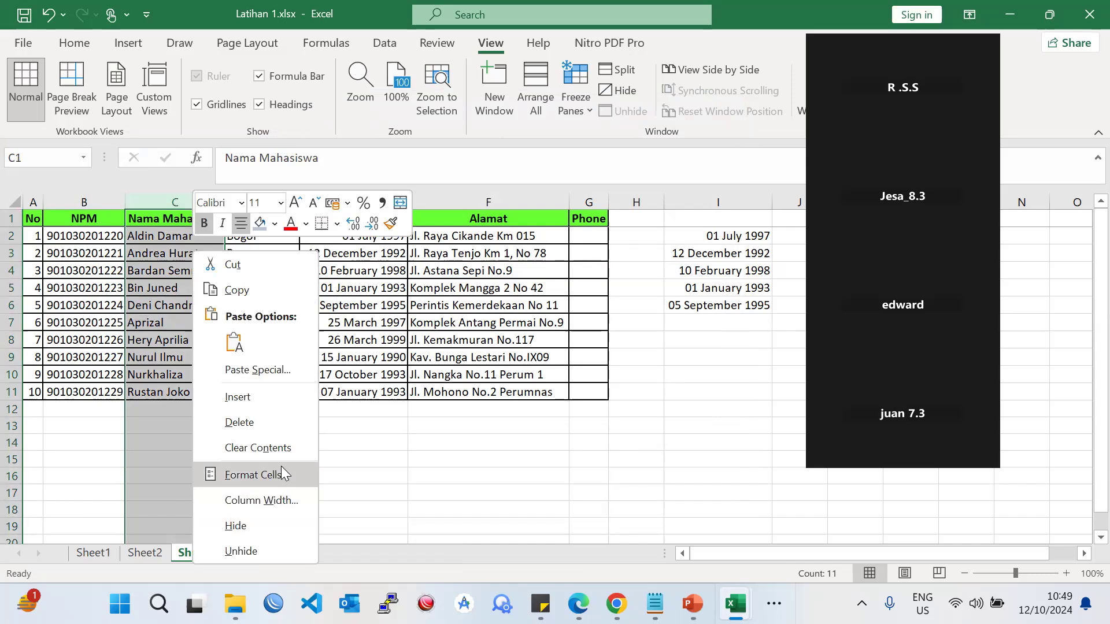
{"action": "left_click", "coordinate": [281, 473]}
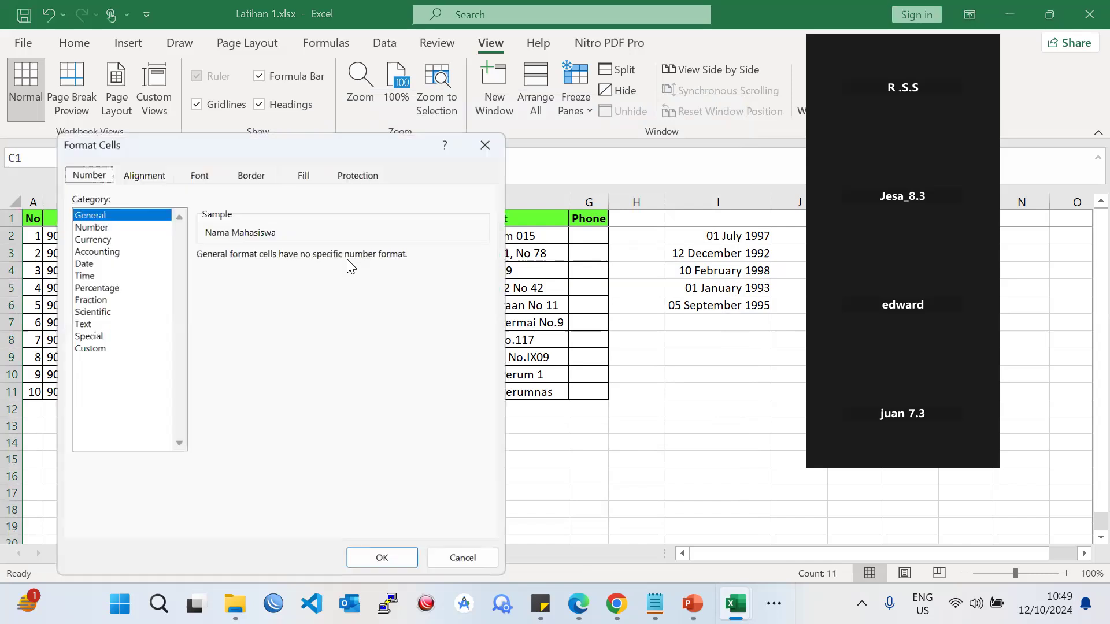
{"action": "left_click", "coordinate": [100, 288]}
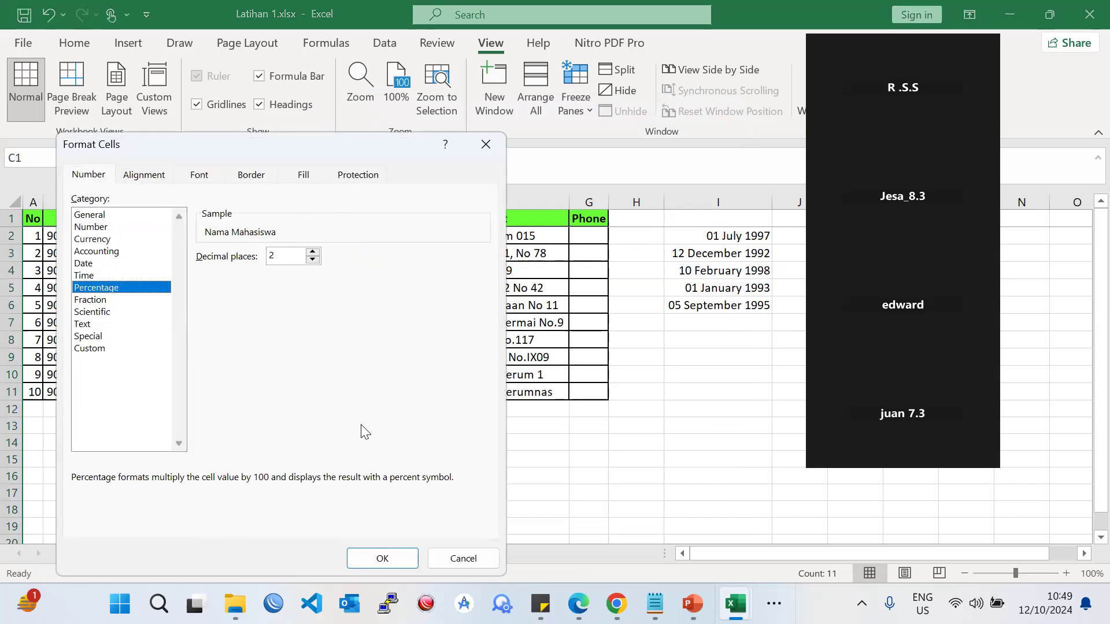
{"action": "key", "text": "Escape"}
{"action": "left_click", "coordinate": [707, 361]}
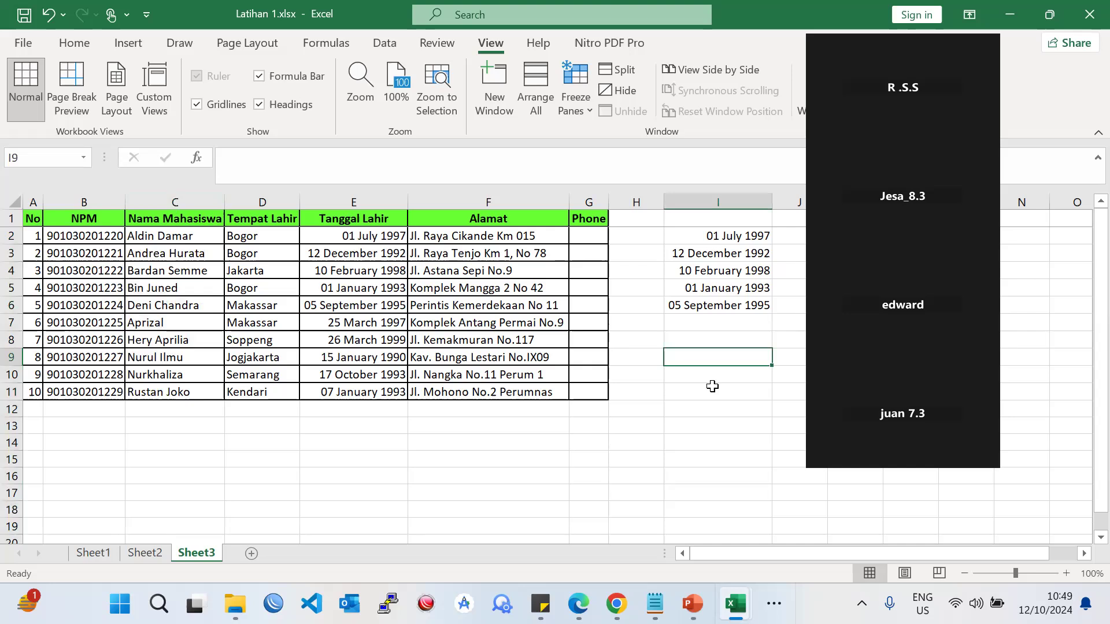
- Enter 10/100 in I9, then turn it into the formula =10/100
{"action": "type", "text": "10"}
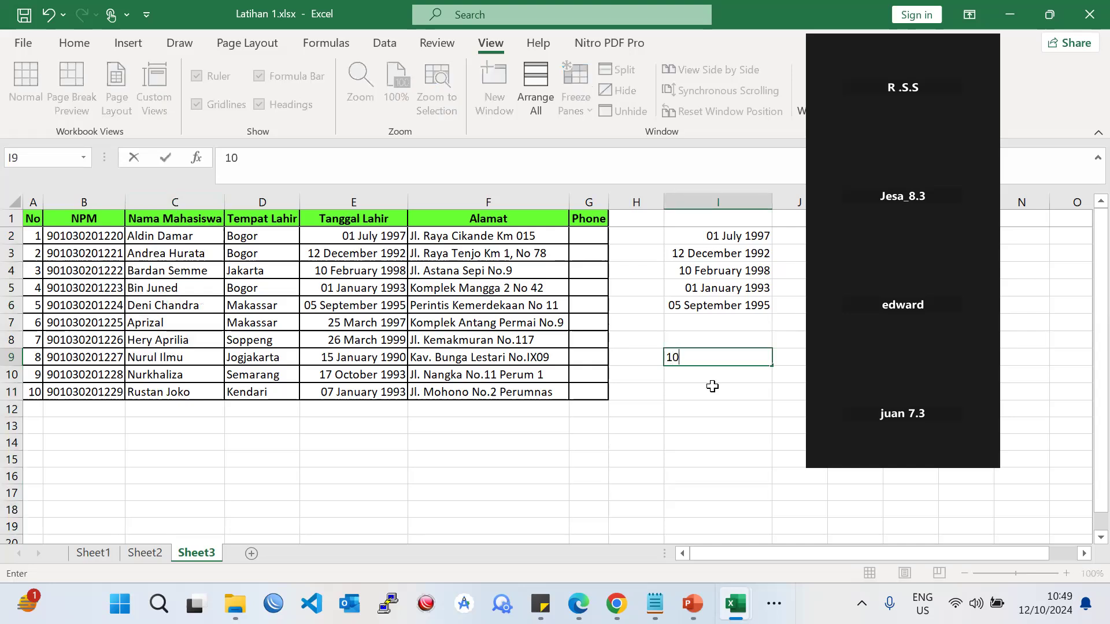
{"action": "type", "text": "/100"}
{"action": "key", "text": "Return"}
{"action": "left_click", "coordinate": [740, 361]}
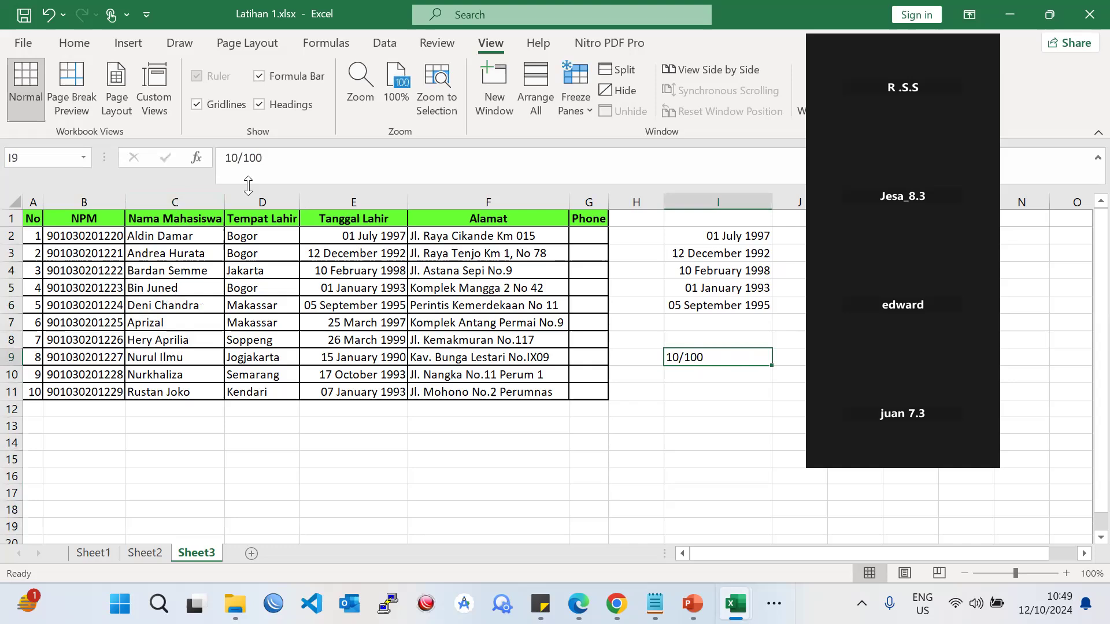
{"action": "left_click", "coordinate": [223, 159]}
{"action": "type", "text": "="}
{"action": "key", "text": "Return"}
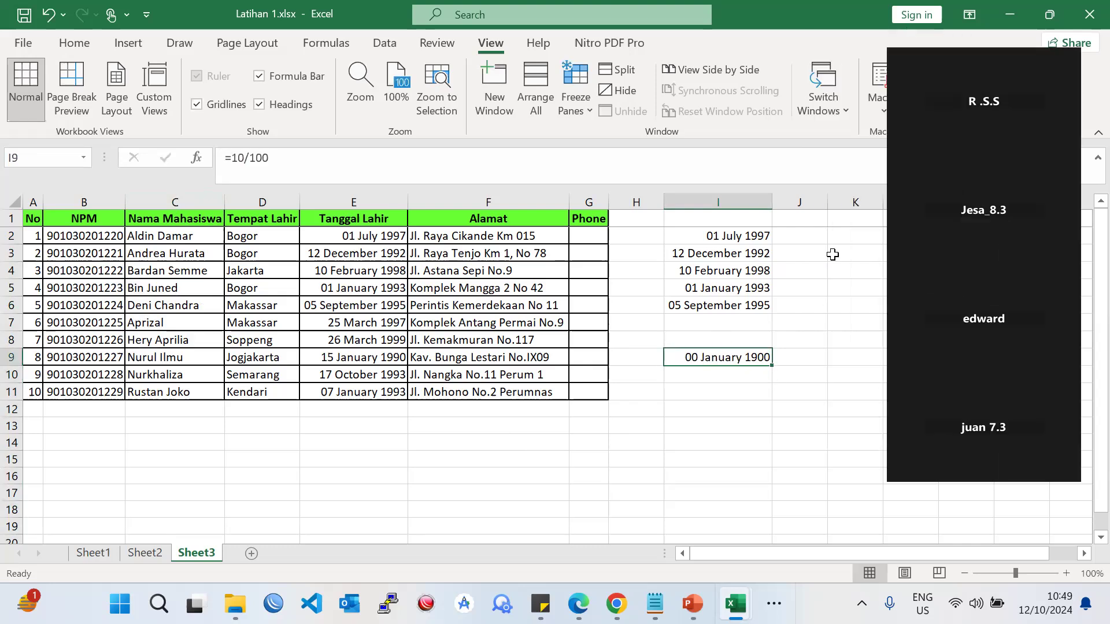
- Enter a division formula in empty cell K3 so it shows 0,1
{"action": "left_click", "coordinate": [833, 255]}
{"action": "type", "text": "=100"}
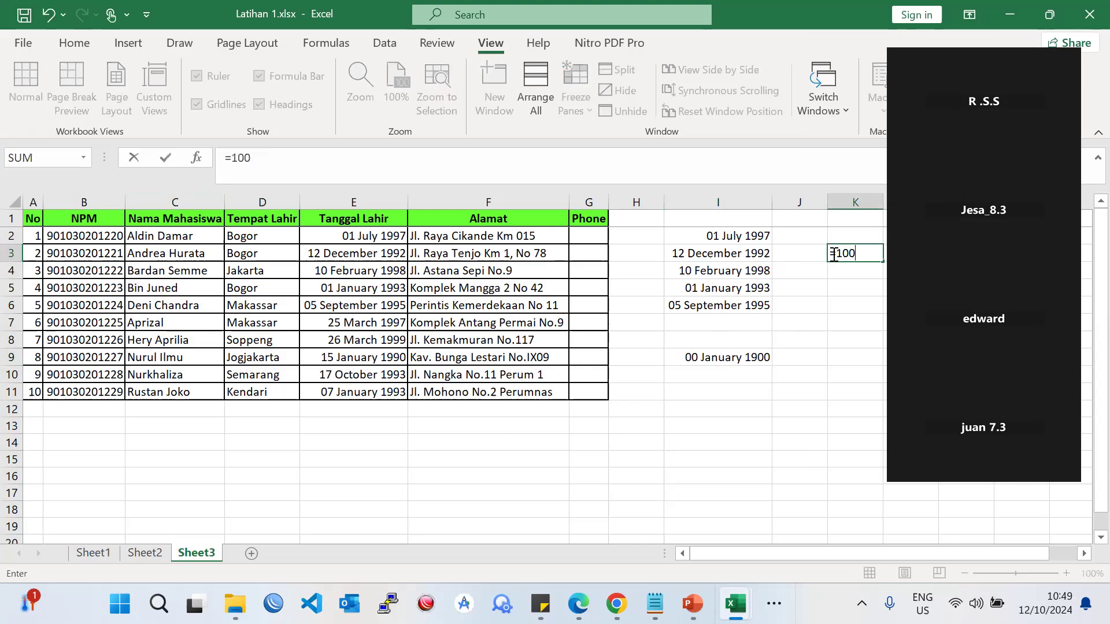
{"action": "type", "text": "/10"}
{"action": "key", "text": "Return"}
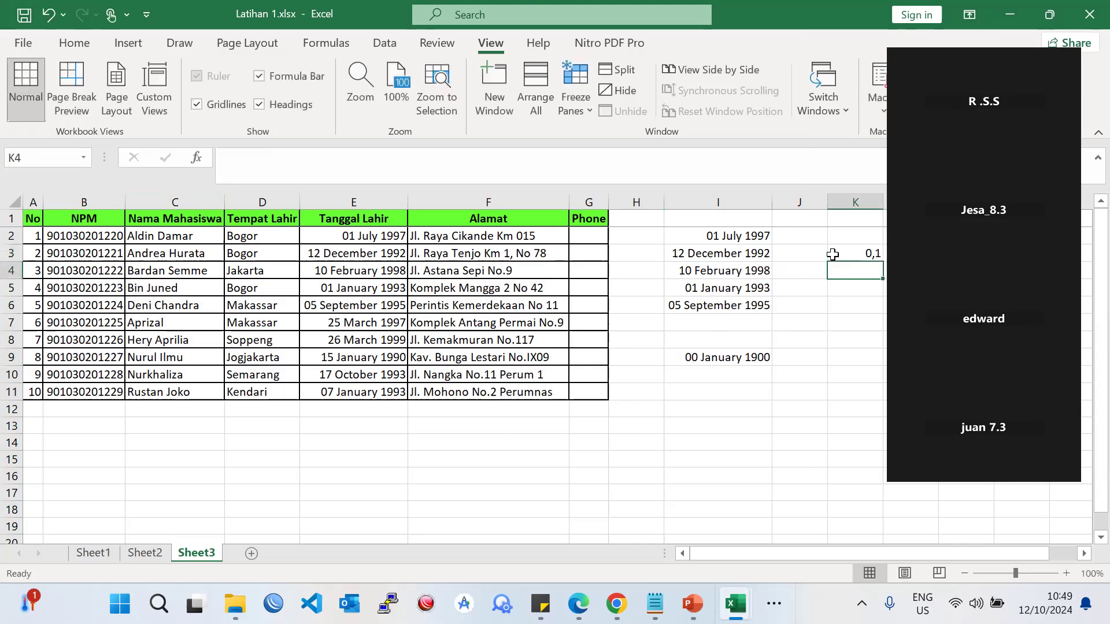
{"action": "scroll", "coordinate": [898, 547], "scroll_direction": "right", "scroll_amount": 1}
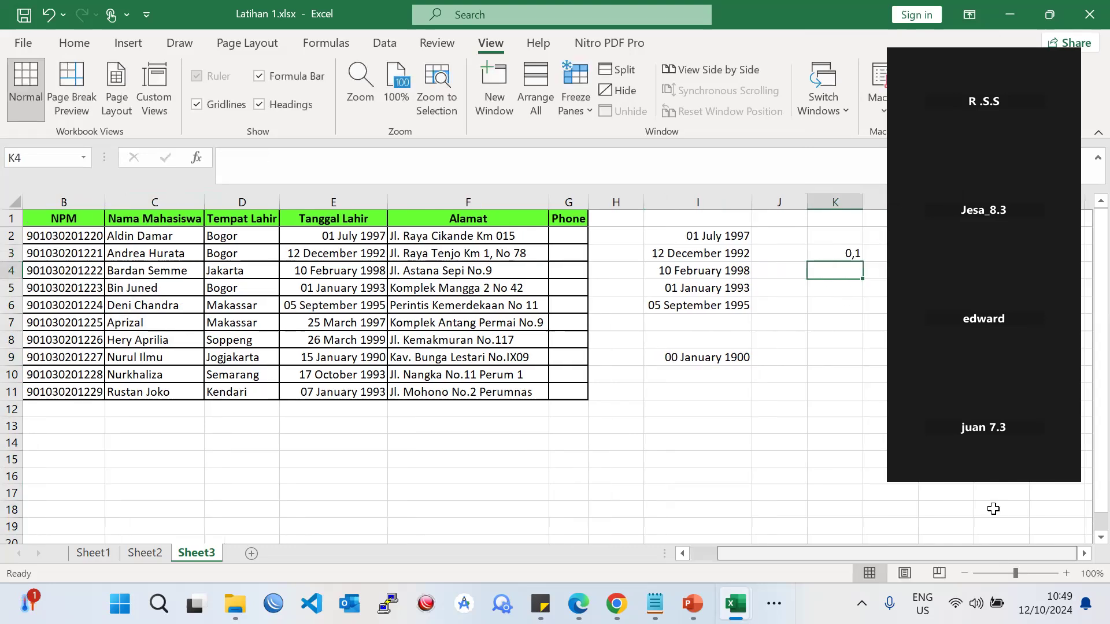
- Give column K a Percentage format with 0 decimal places, so K3 reads 10%
{"action": "left_click", "coordinate": [832, 204]}
{"action": "right_click", "coordinate": [851, 269]}
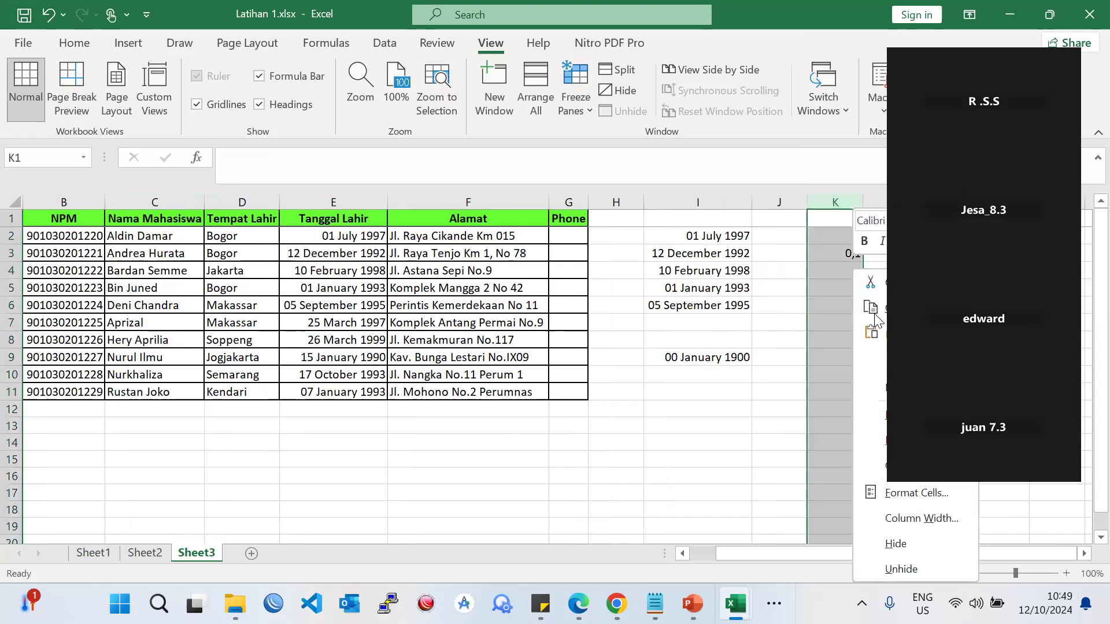
{"action": "left_click", "coordinate": [948, 492]}
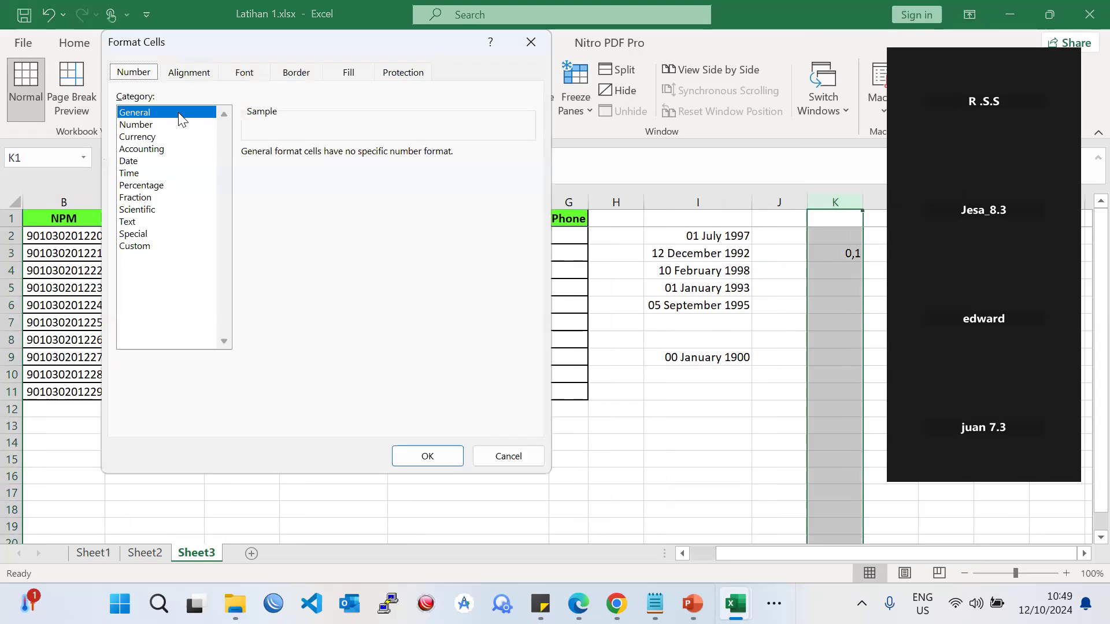
{"action": "left_click", "coordinate": [164, 186]}
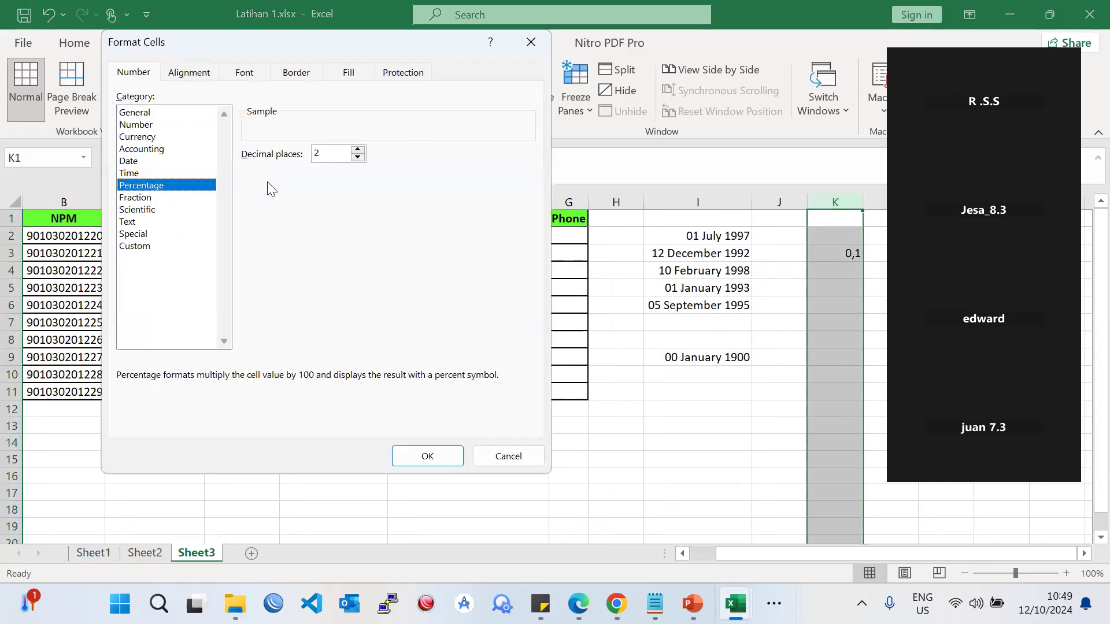
{"action": "left_click", "coordinate": [425, 455]}
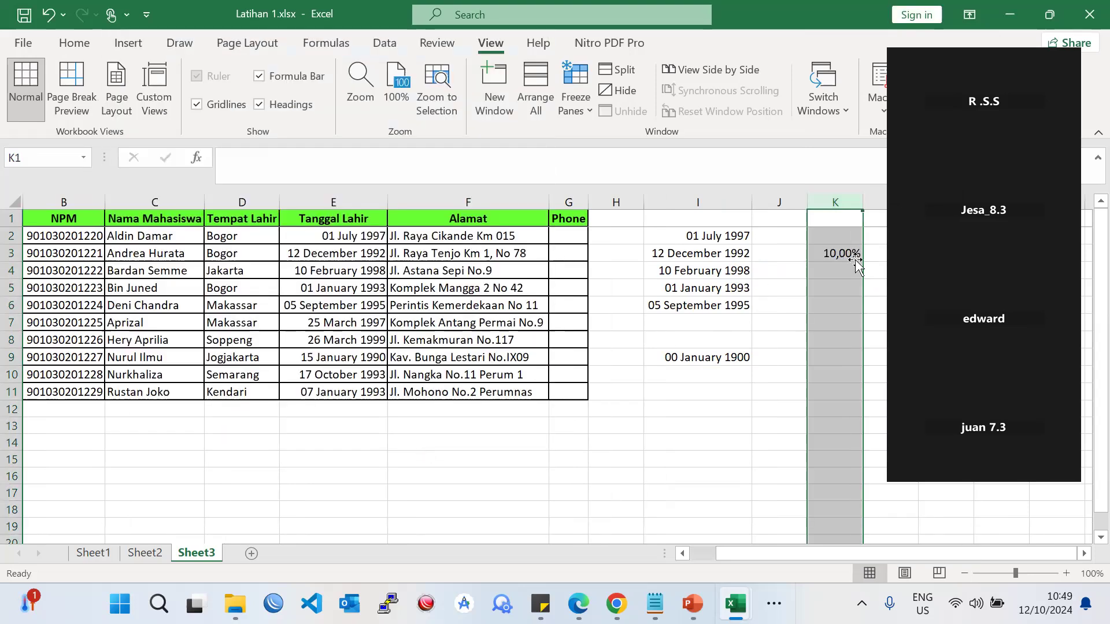
{"action": "right_click", "coordinate": [829, 231]}
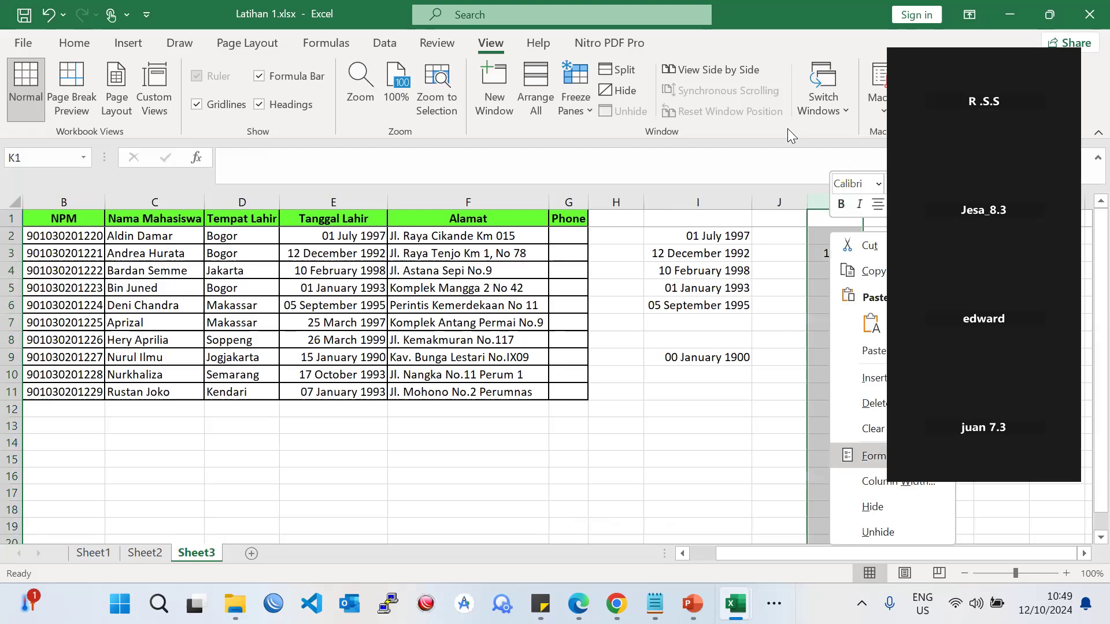
{"action": "left_click", "coordinate": [873, 455]}
{"action": "left_click", "coordinate": [401, 190]}
{"action": "left_click", "coordinate": [402, 189]}
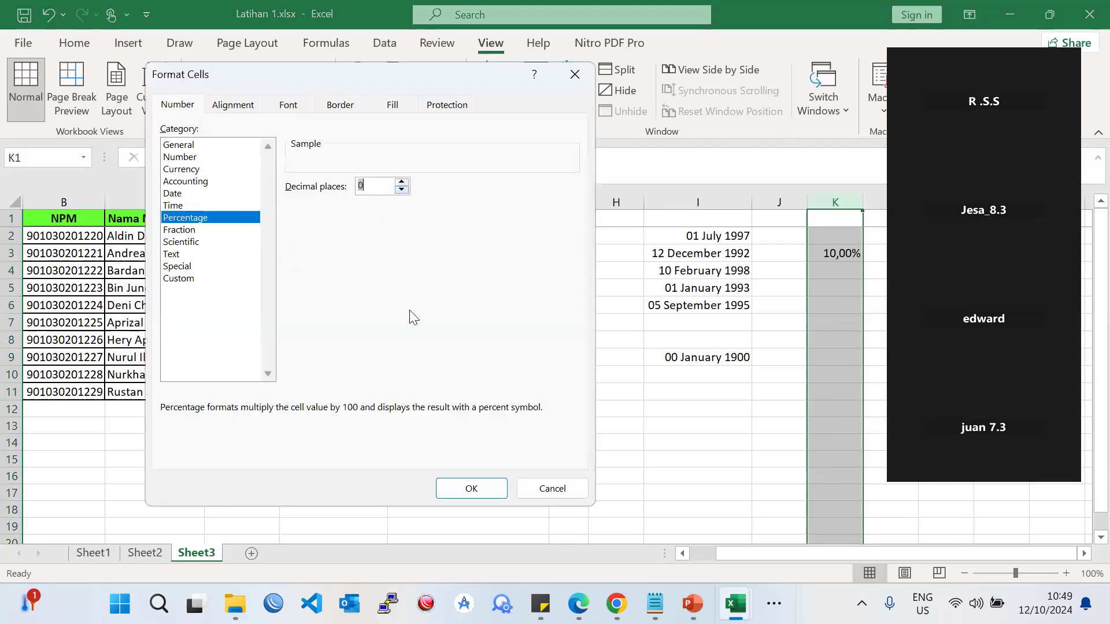
{"action": "left_click", "coordinate": [457, 483]}
{"action": "left_click", "coordinate": [785, 376]}
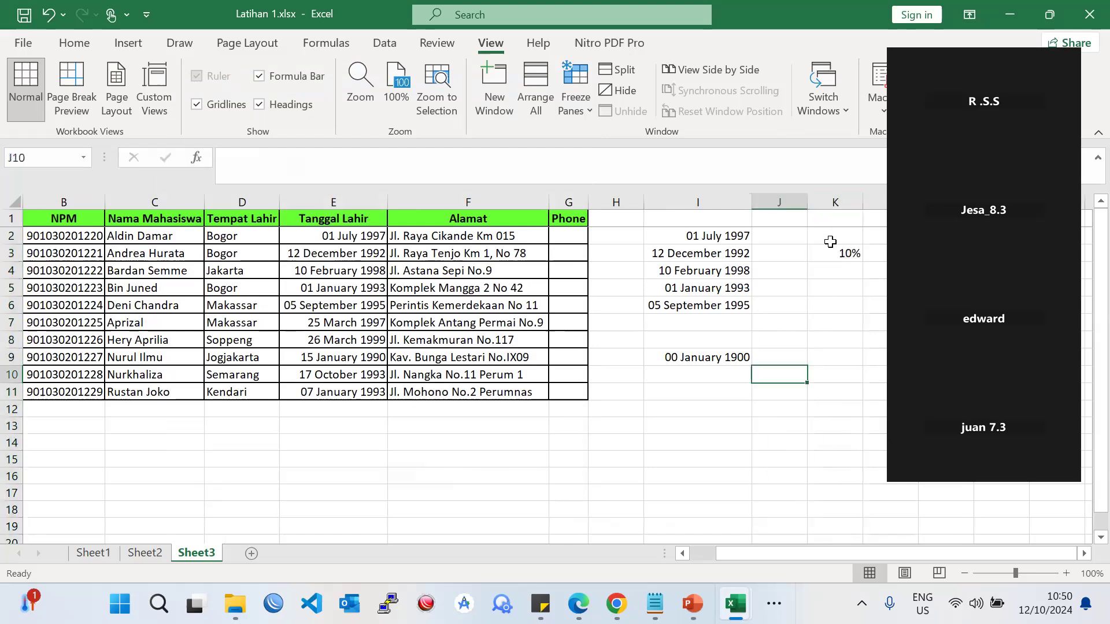
{"action": "left_click", "coordinate": [835, 252]}
{"action": "left_click", "coordinate": [865, 333]}
{"action": "left_click", "coordinate": [843, 250]}
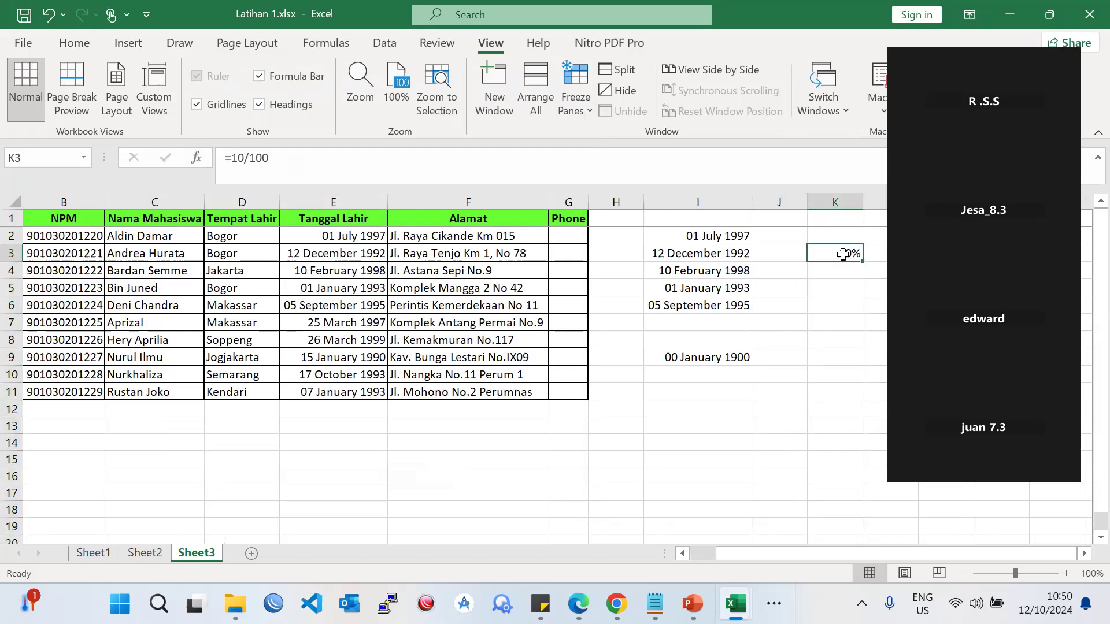
- Enter =50/100 in cell K7, which displays 50% in column K
{"action": "left_click", "coordinate": [848, 286]}
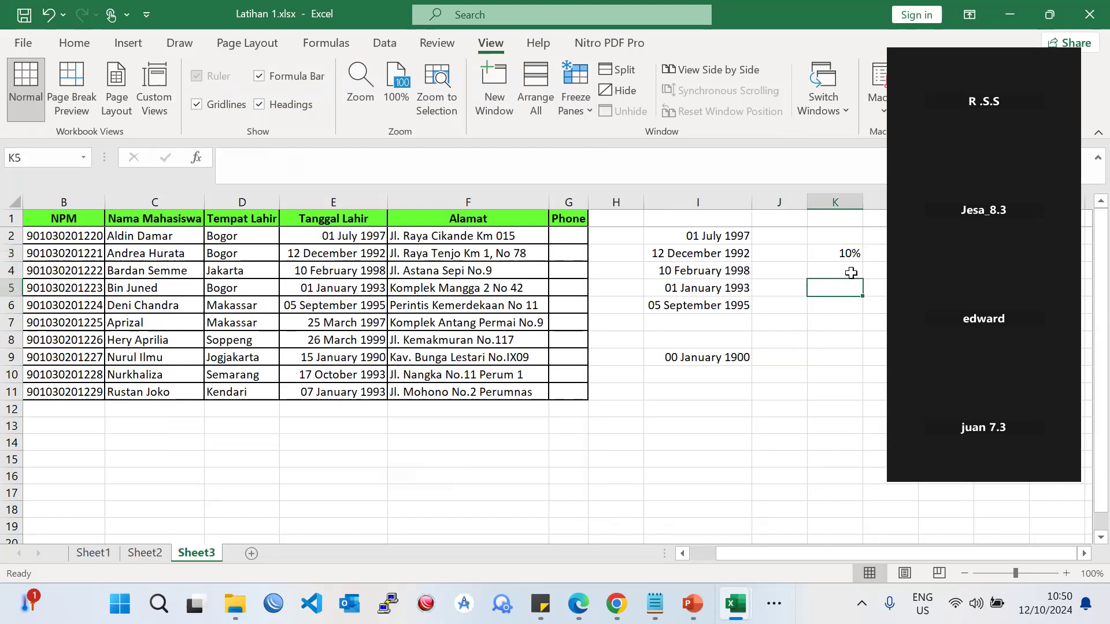
{"action": "left_click", "coordinate": [828, 306]}
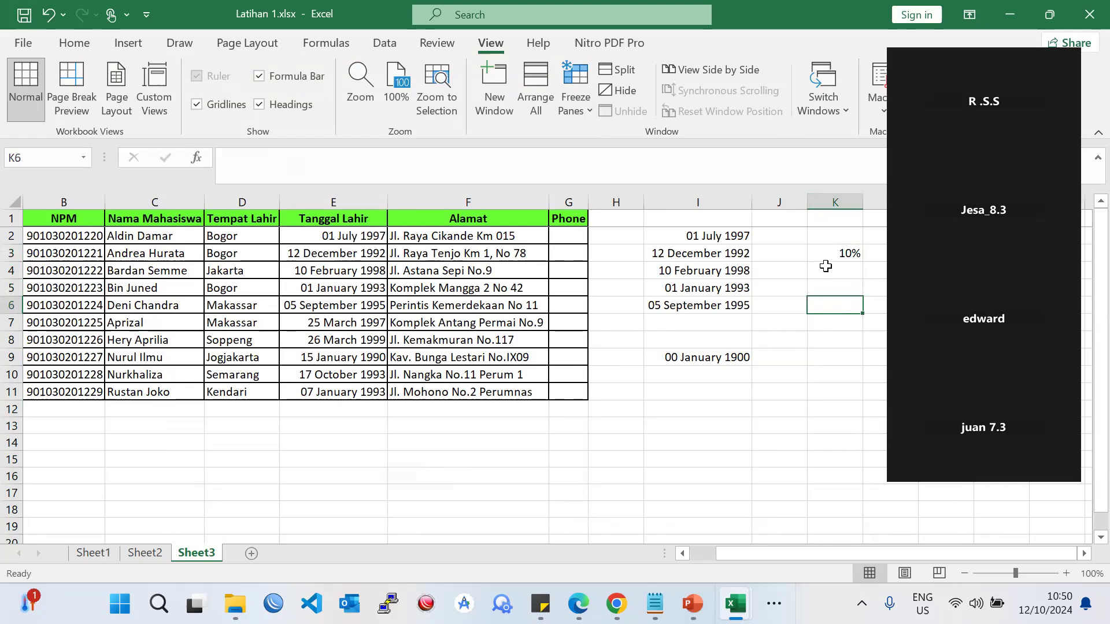
{"action": "left_click", "coordinate": [828, 199]}
{"action": "left_click", "coordinate": [836, 318]}
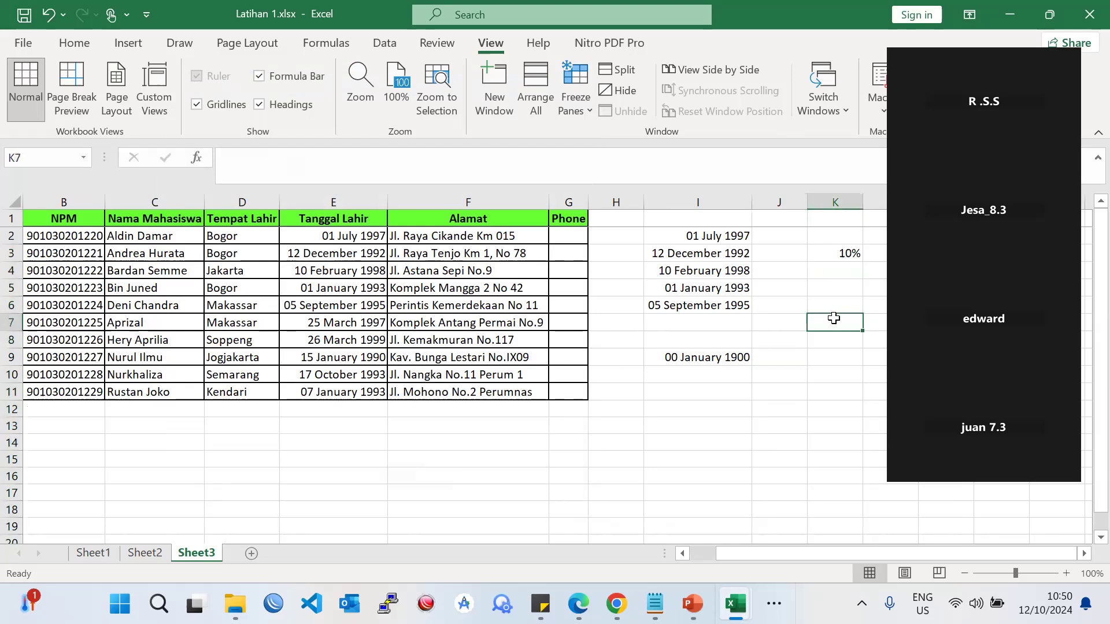
{"action": "type", "text": "=50"}
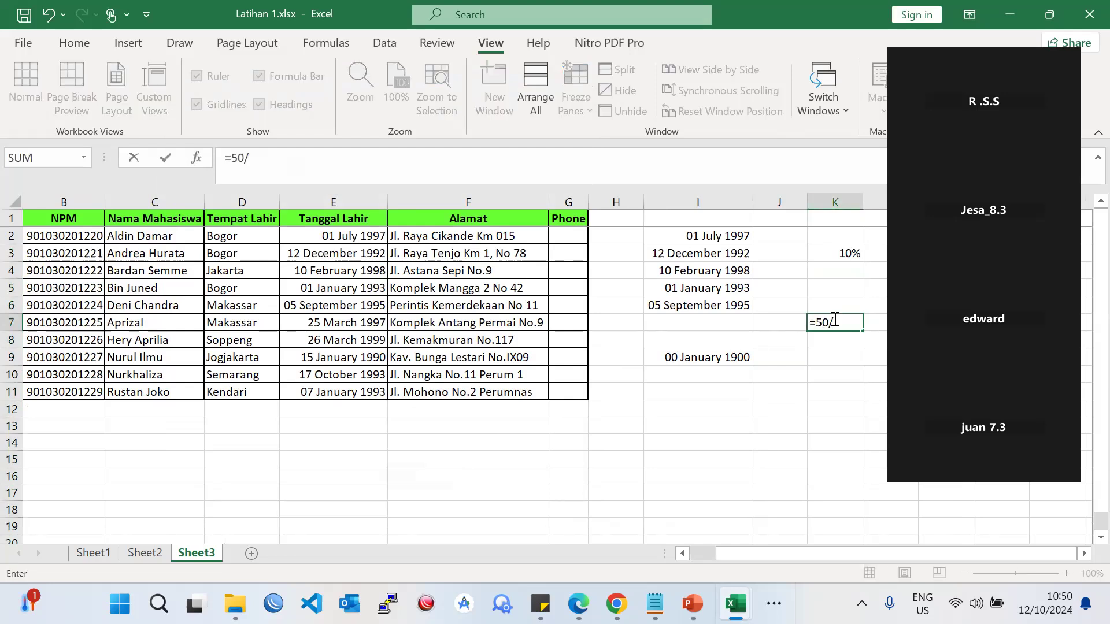
{"action": "type", "text": "/100"}
{"action": "key", "text": "Return"}
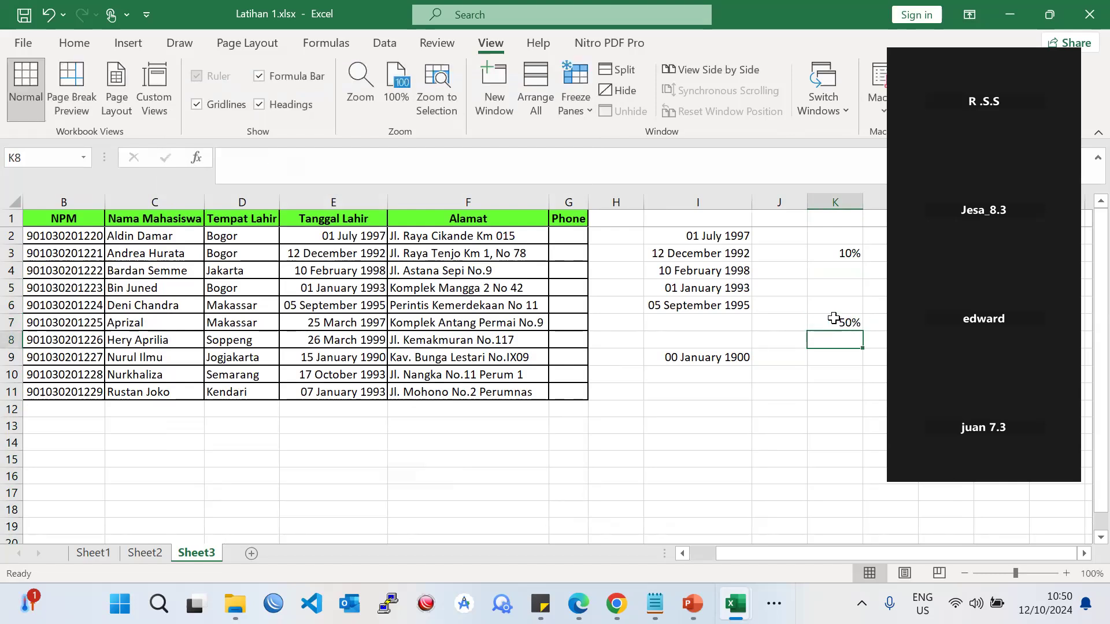
{"action": "left_click", "coordinate": [833, 318]}
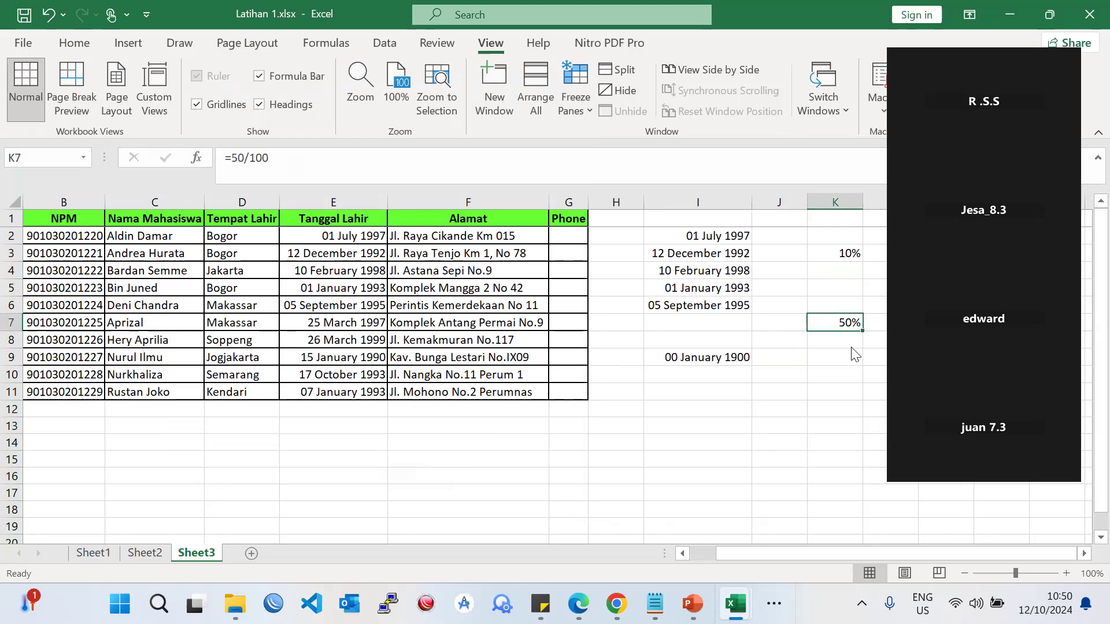
{"action": "left_click", "coordinate": [837, 203]}
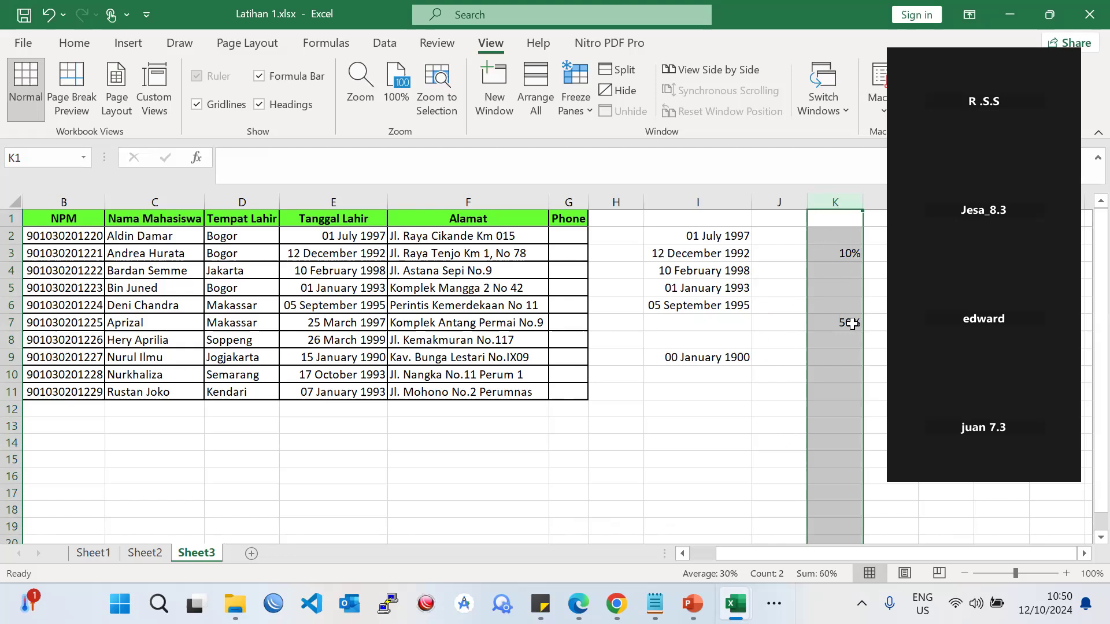
{"action": "right_click", "coordinate": [838, 215]}
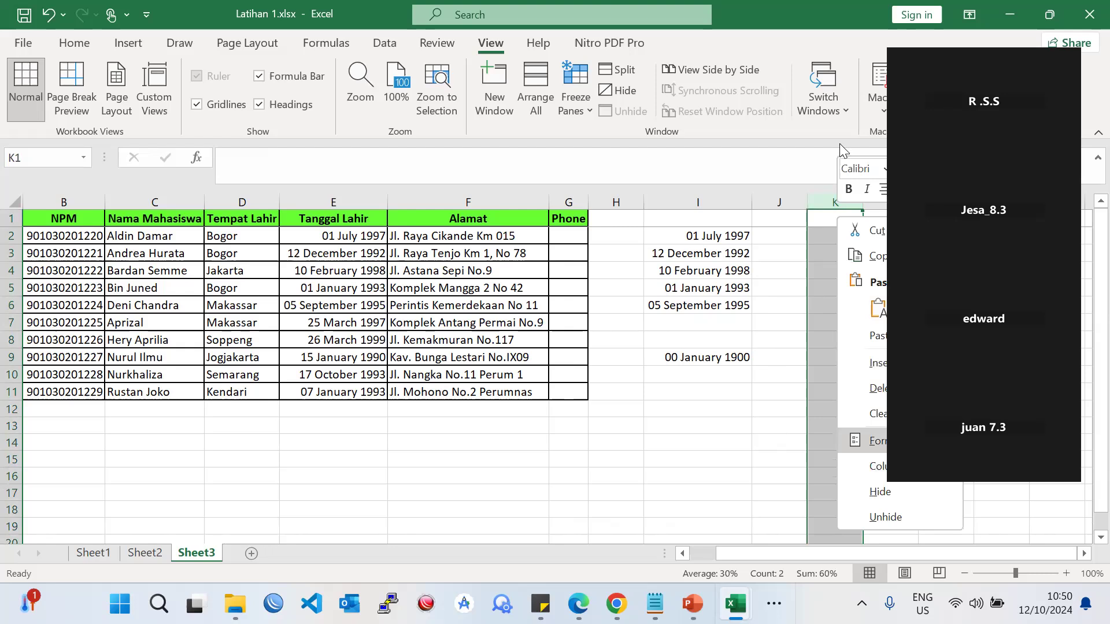
{"action": "left_click", "coordinate": [877, 440]}
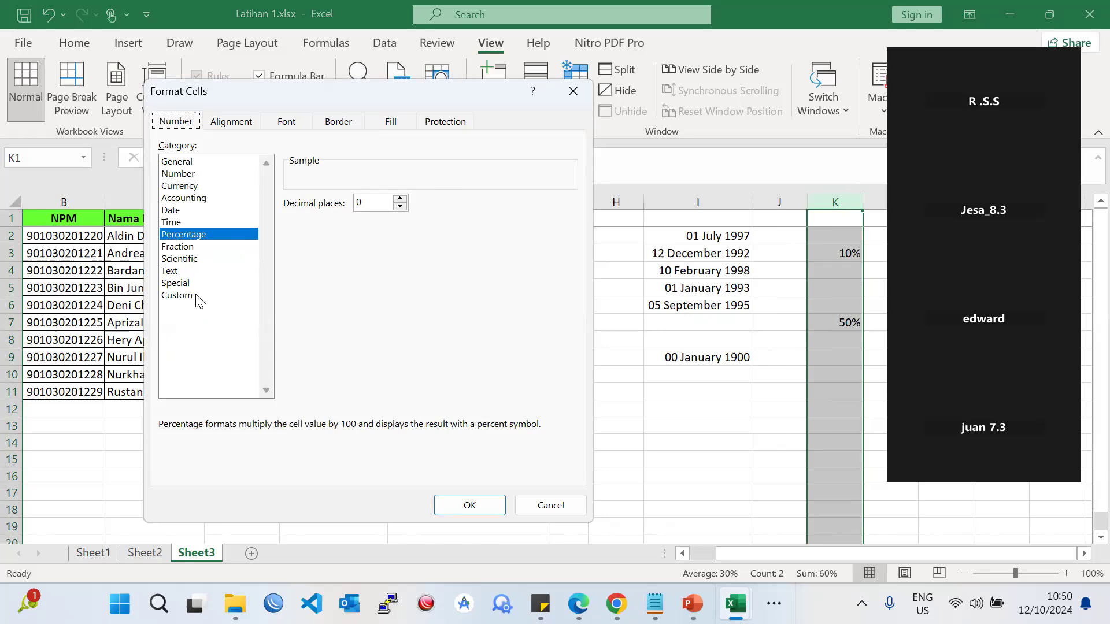
{"action": "left_click", "coordinate": [185, 272]}
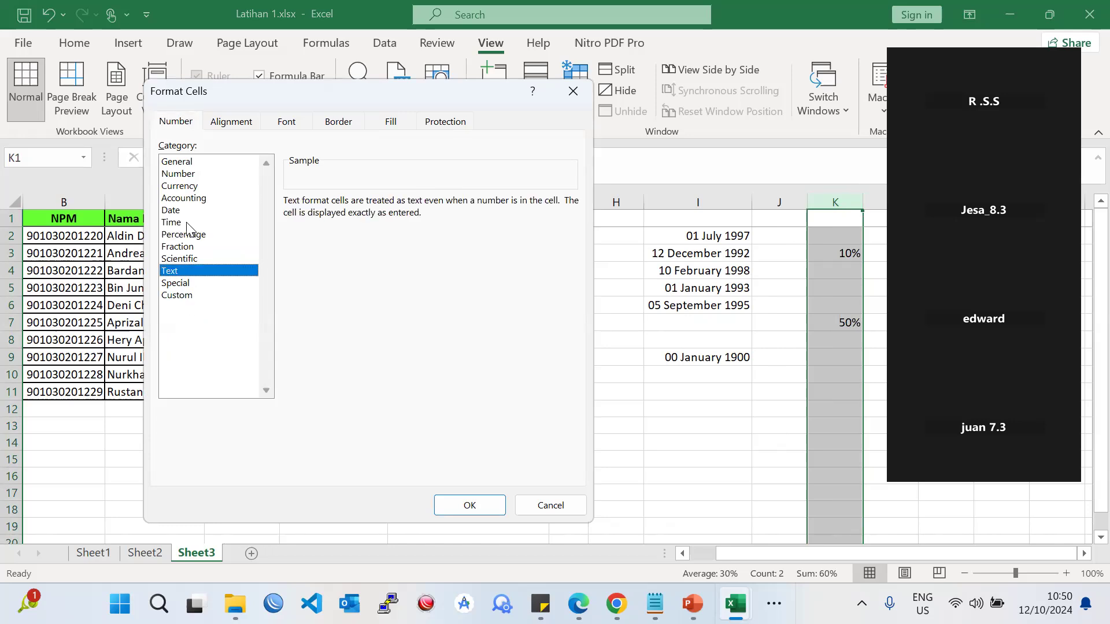
{"action": "left_click", "coordinate": [183, 175]}
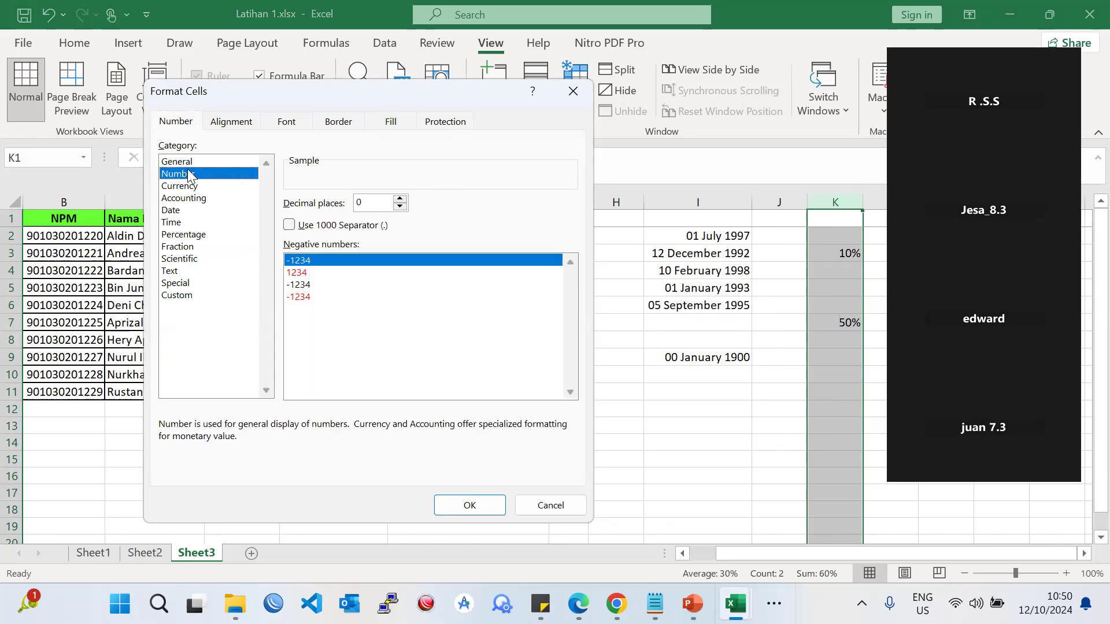
{"action": "left_click", "coordinate": [186, 163]}
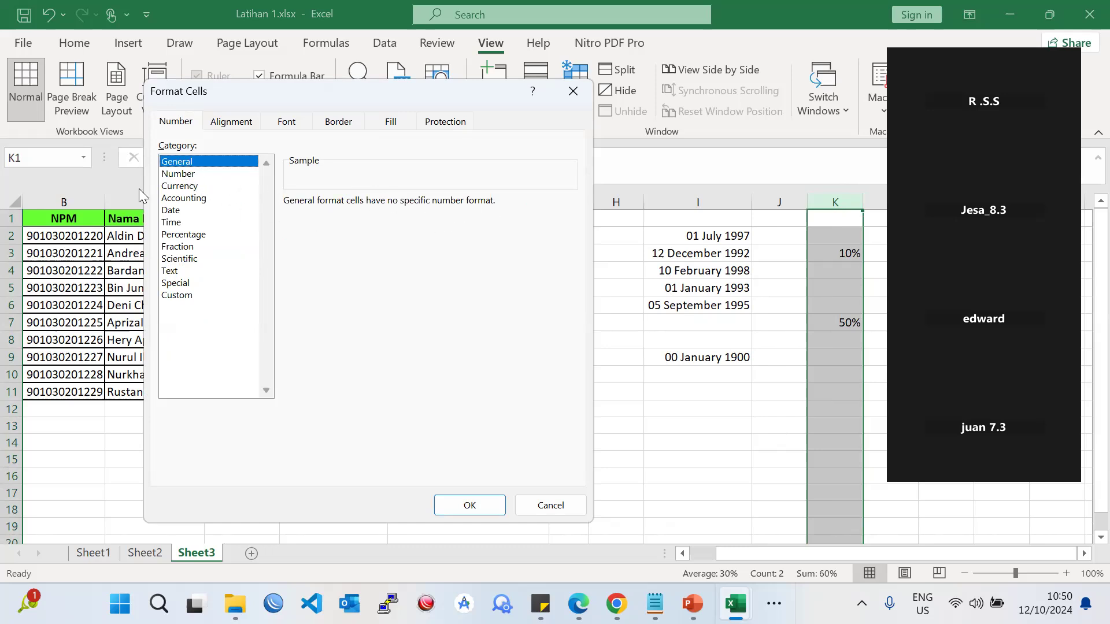
{"action": "left_click", "coordinate": [179, 186]}
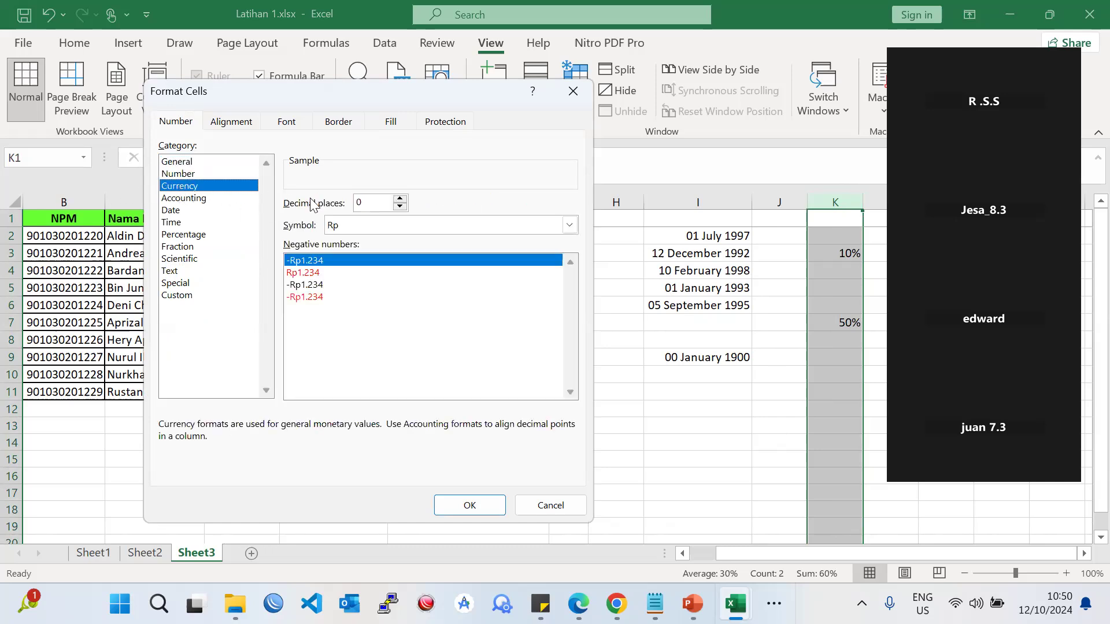
{"action": "left_click", "coordinate": [364, 227]}
{"action": "scroll", "coordinate": [382, 351], "scroll_direction": "down", "scroll_amount": 1}
{"action": "scroll", "coordinate": [382, 351], "scroll_direction": "down", "scroll_amount": 5}
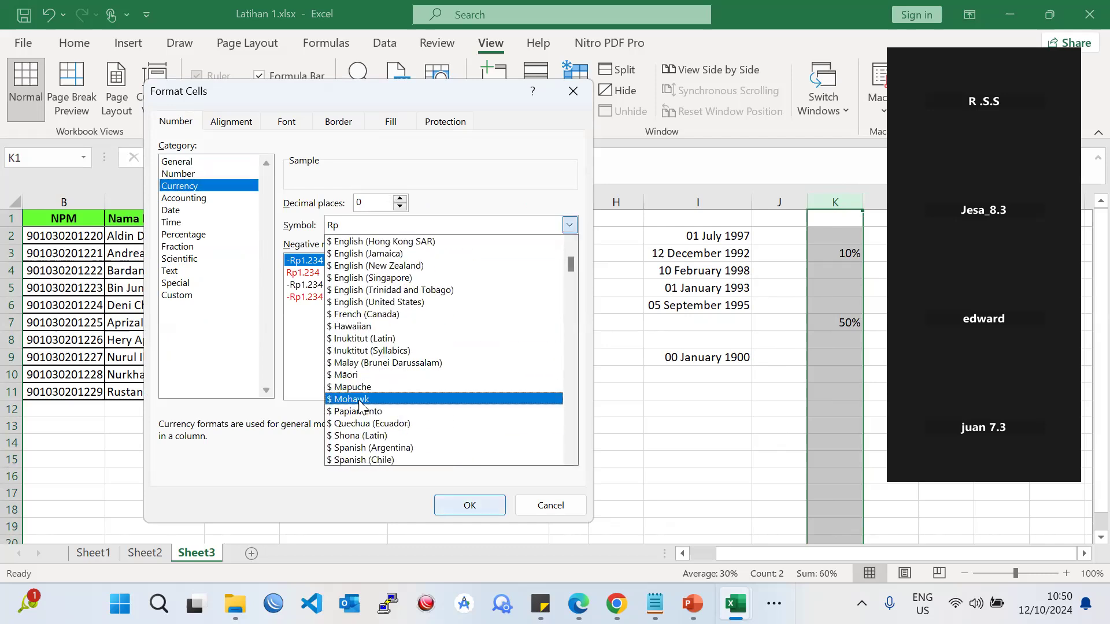
{"action": "scroll", "coordinate": [373, 428], "scroll_direction": "up", "scroll_amount": 6}
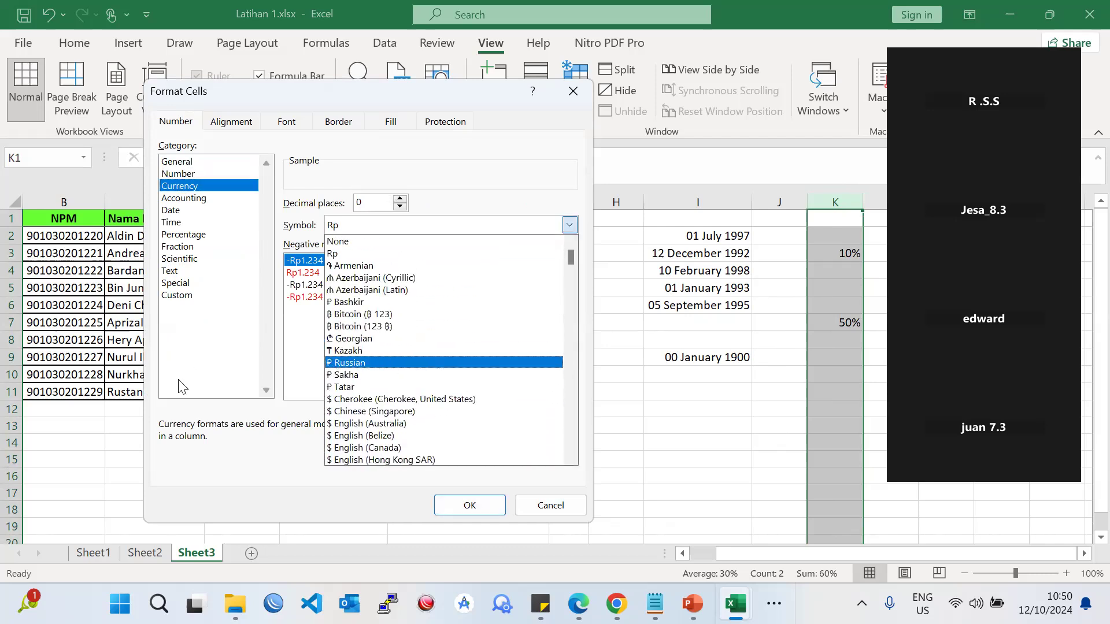
{"action": "left_click", "coordinate": [228, 354]}
{"action": "left_click", "coordinate": [203, 198]}
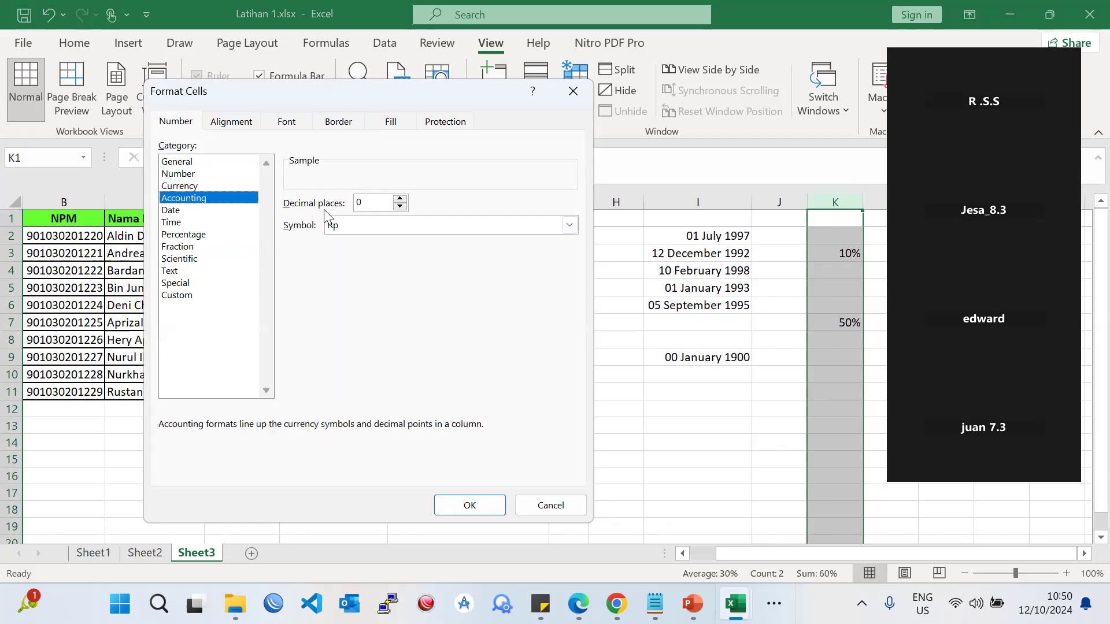
{"action": "left_click", "coordinate": [359, 231]}
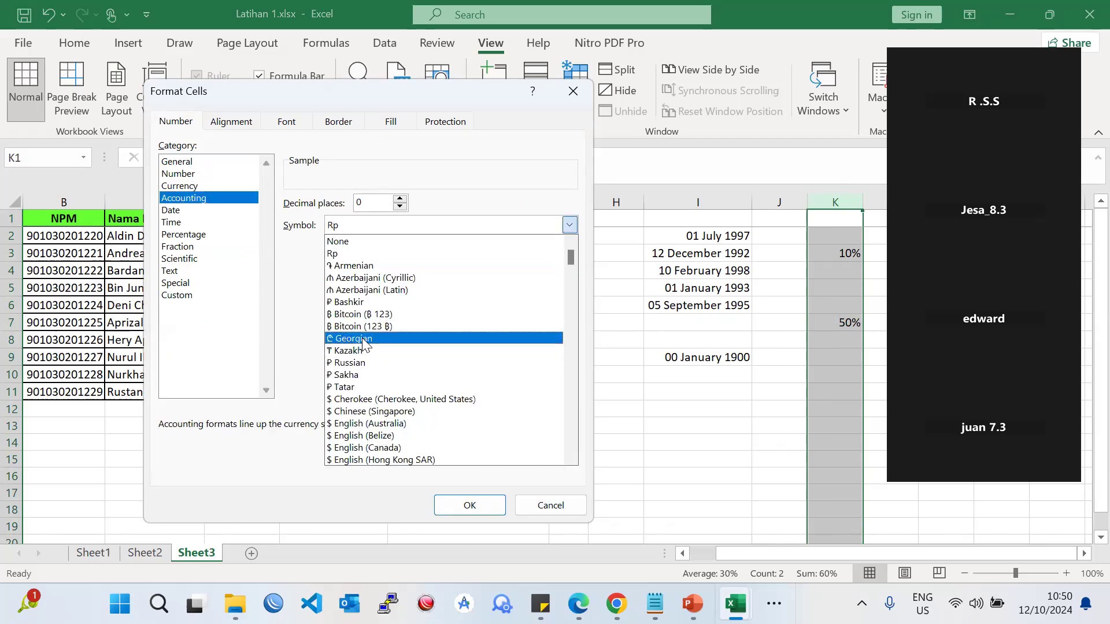
{"action": "left_click", "coordinate": [243, 354]}
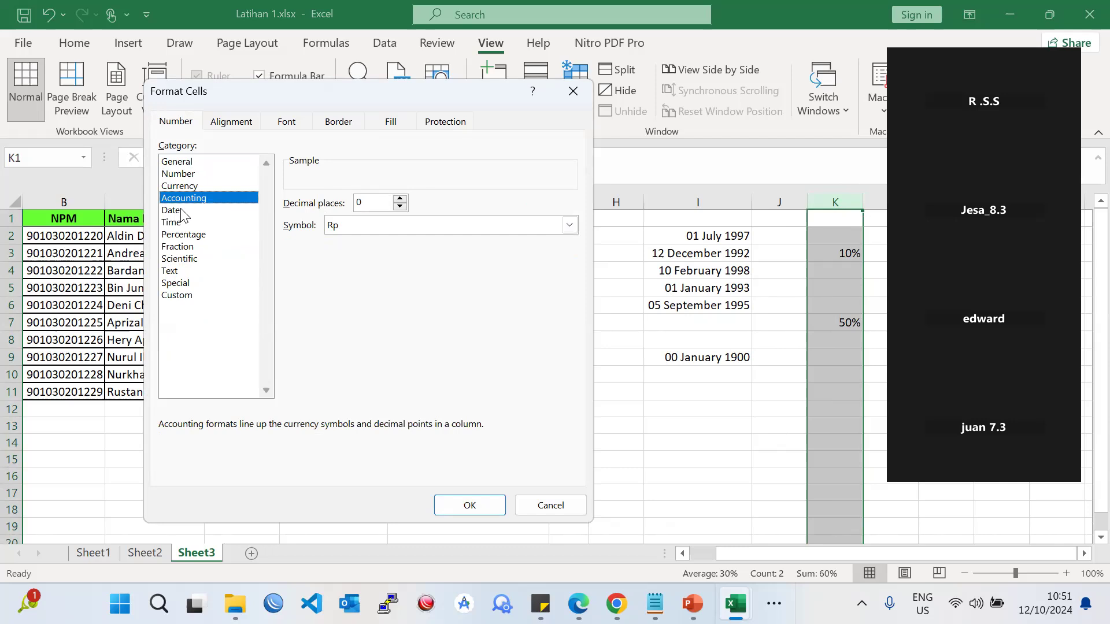
{"action": "left_click", "coordinate": [358, 231]}
{"action": "scroll", "coordinate": [365, 364], "scroll_direction": "down", "scroll_amount": 8}
{"action": "scroll", "coordinate": [364, 364], "scroll_direction": "down", "scroll_amount": 10}
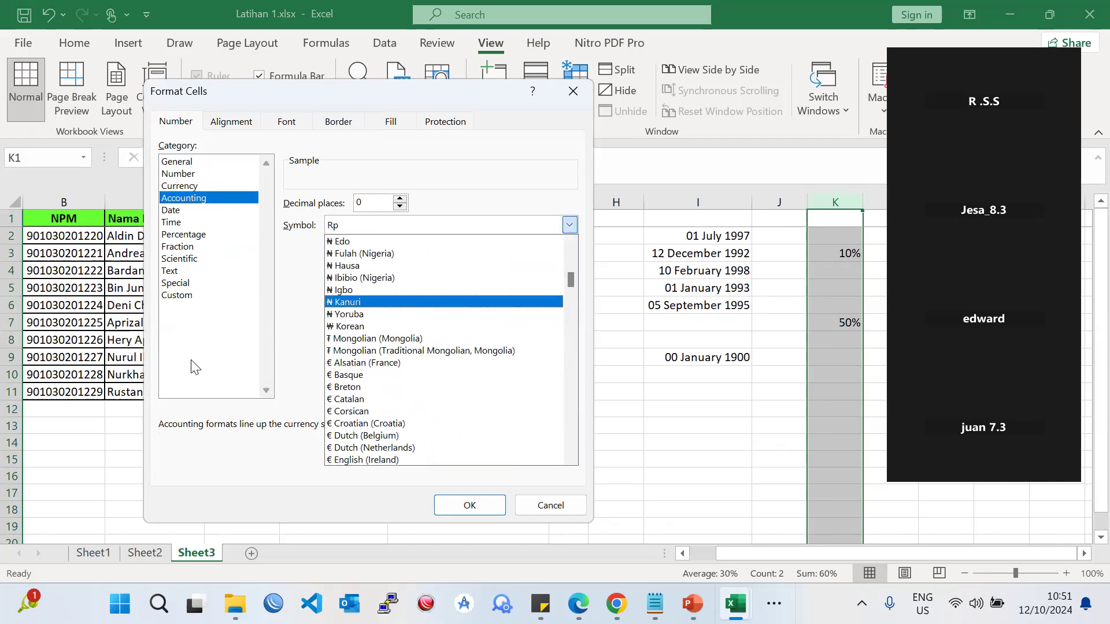
{"action": "left_click", "coordinate": [240, 439]}
{"action": "left_click", "coordinate": [188, 210]}
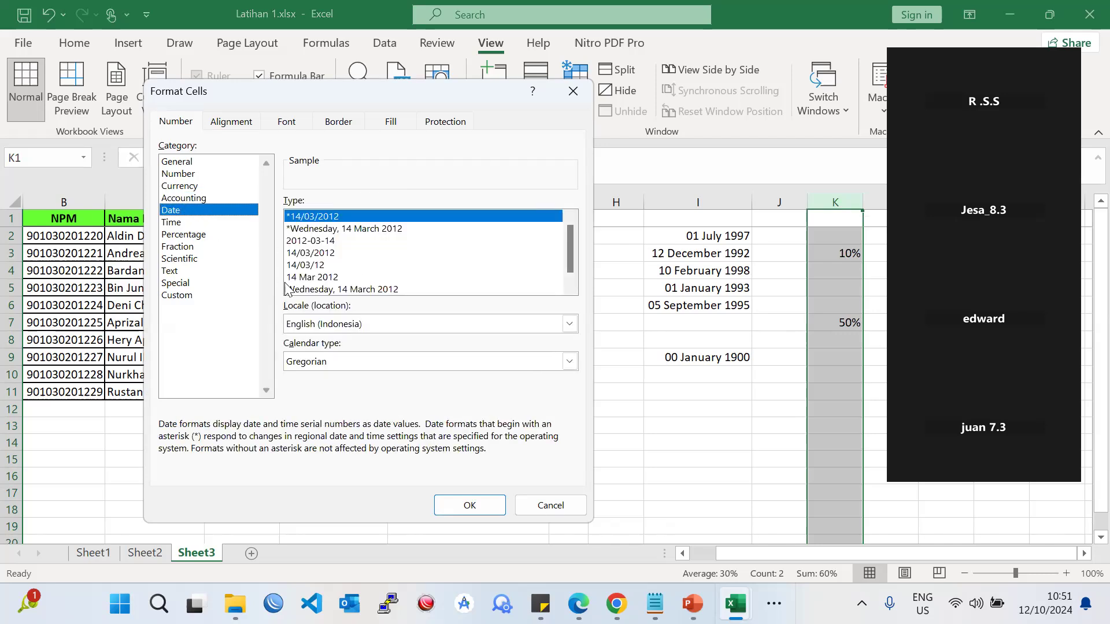
{"action": "left_click", "coordinate": [314, 326]}
{"action": "left_click", "coordinate": [314, 326]}
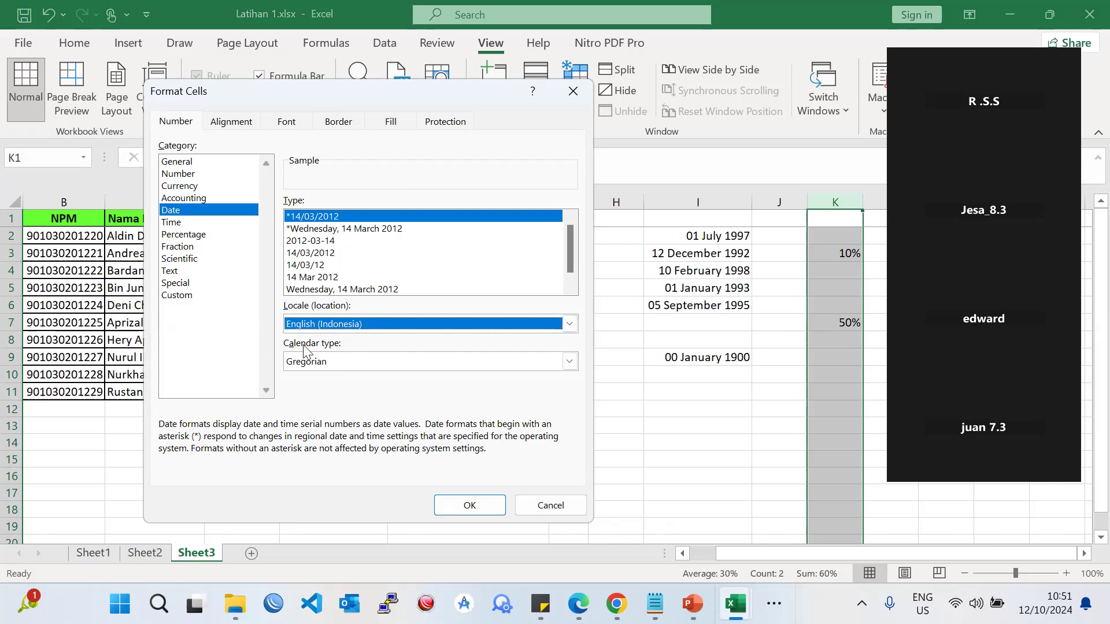
{"action": "left_click", "coordinate": [211, 222]}
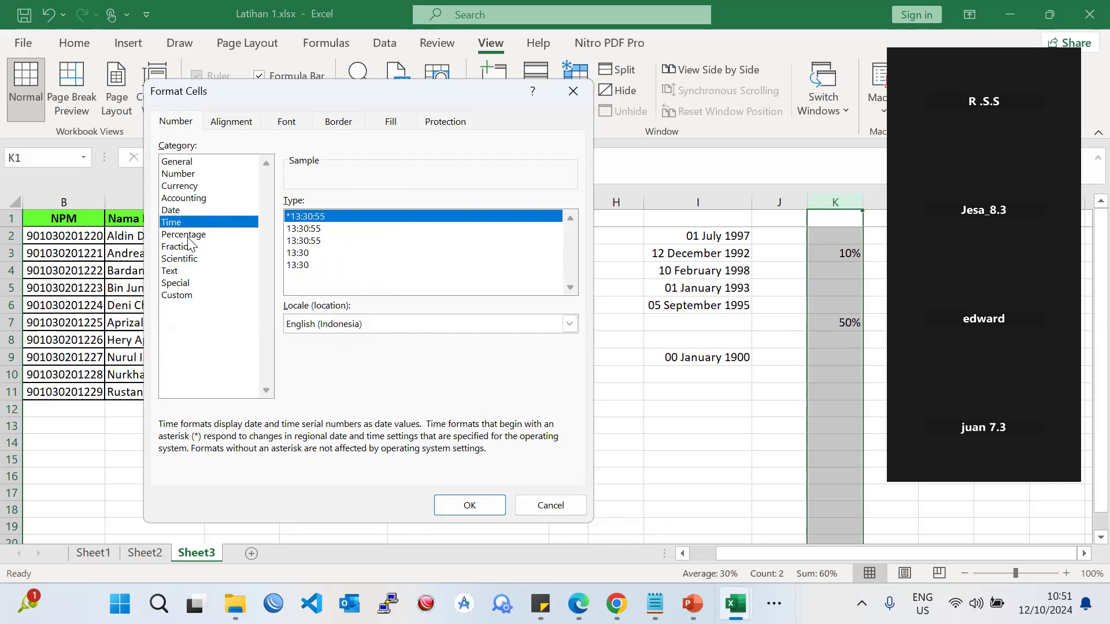
{"action": "left_click", "coordinate": [189, 237]}
{"action": "left_click", "coordinate": [188, 245]}
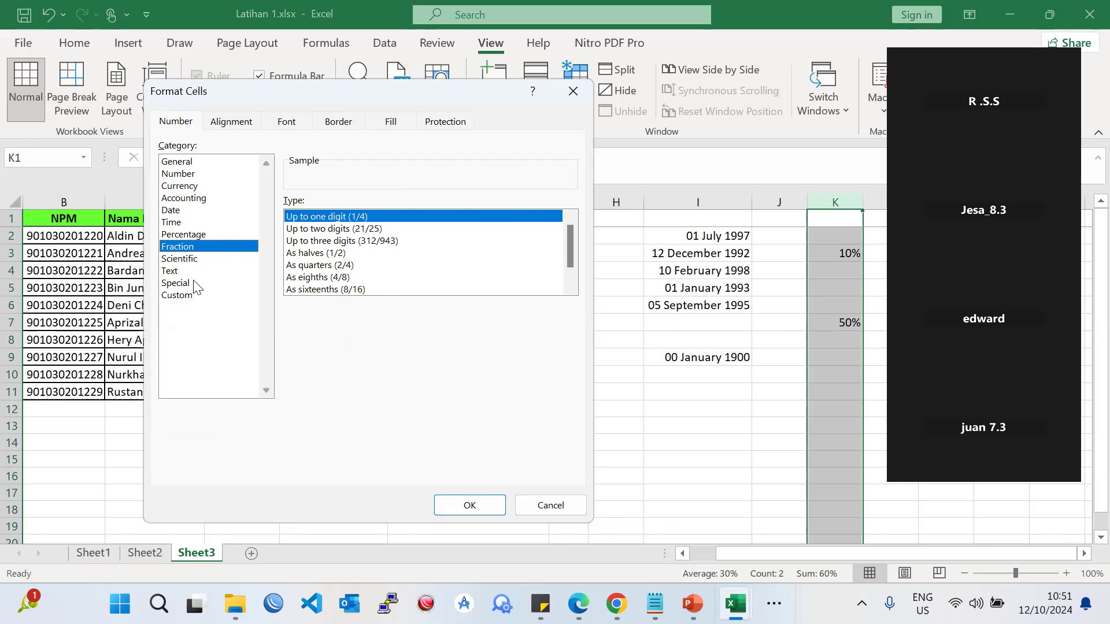
{"action": "left_click", "coordinate": [198, 259]}
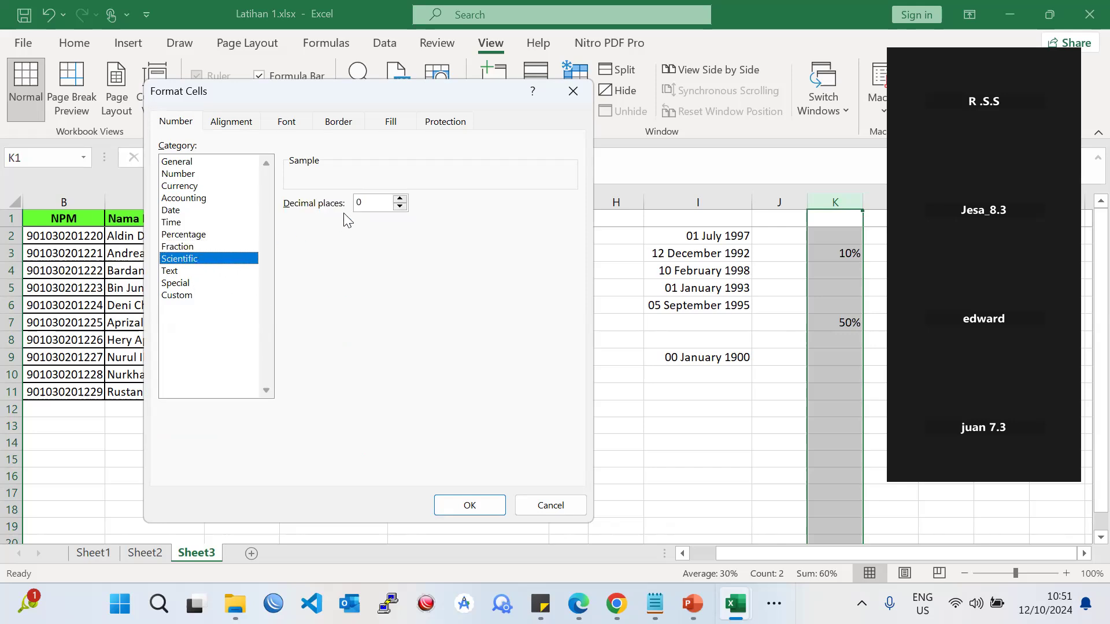
{"action": "left_click", "coordinate": [200, 270]}
{"action": "left_click", "coordinate": [198, 282]}
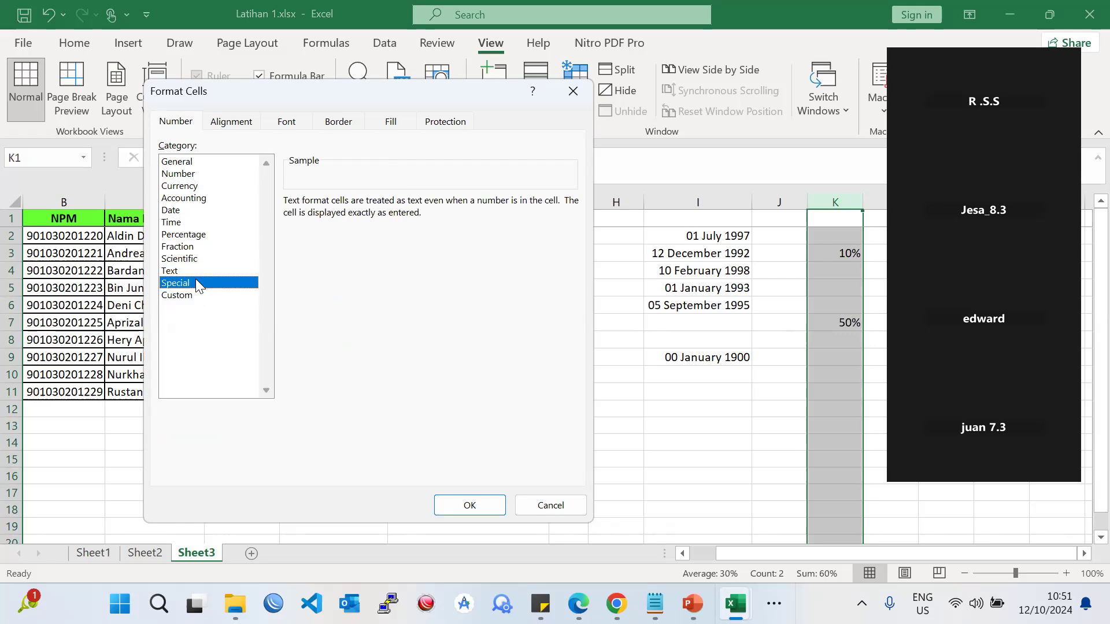
{"action": "left_click", "coordinate": [190, 166]}
{"action": "left_click", "coordinate": [195, 176]}
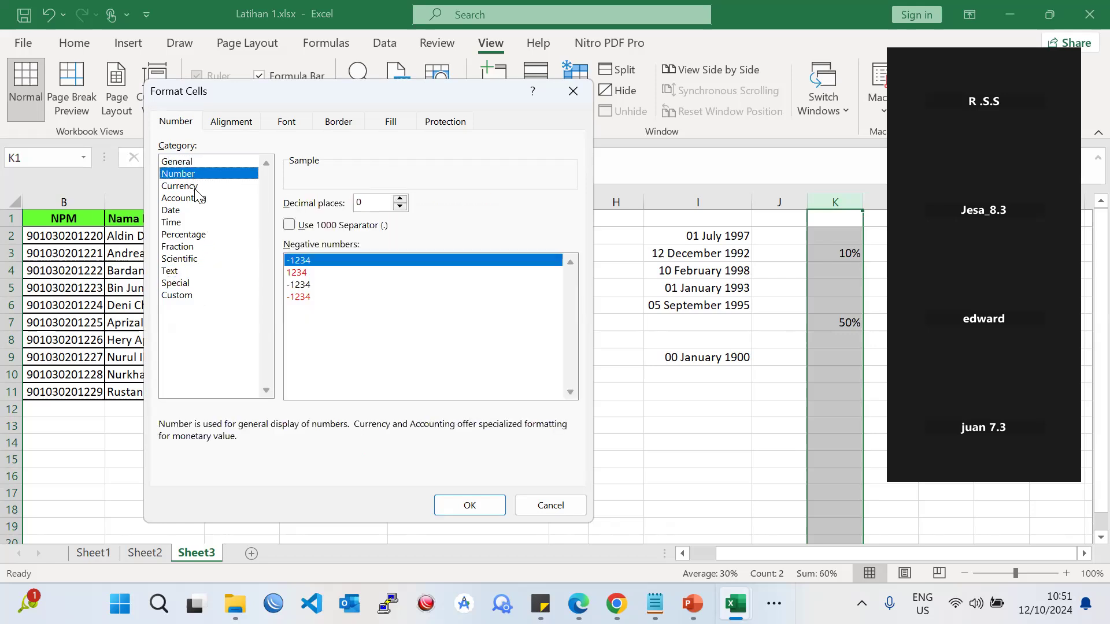
{"action": "left_click", "coordinate": [197, 186]}
{"action": "left_click", "coordinate": [198, 210]}
{"action": "left_click", "coordinate": [200, 222]}
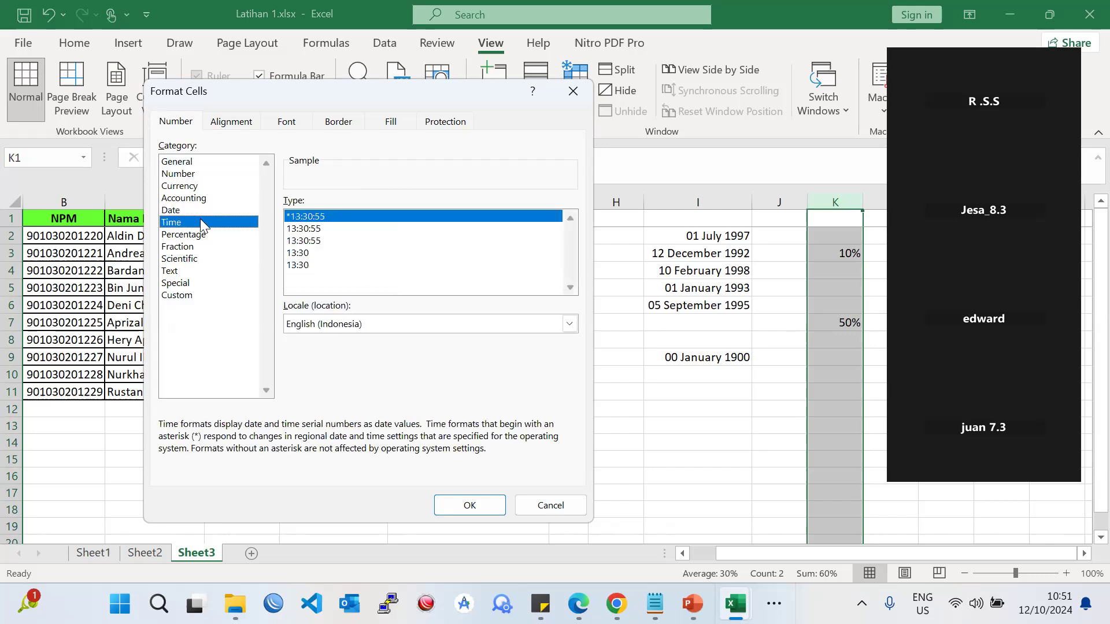
{"action": "left_click", "coordinate": [195, 235]}
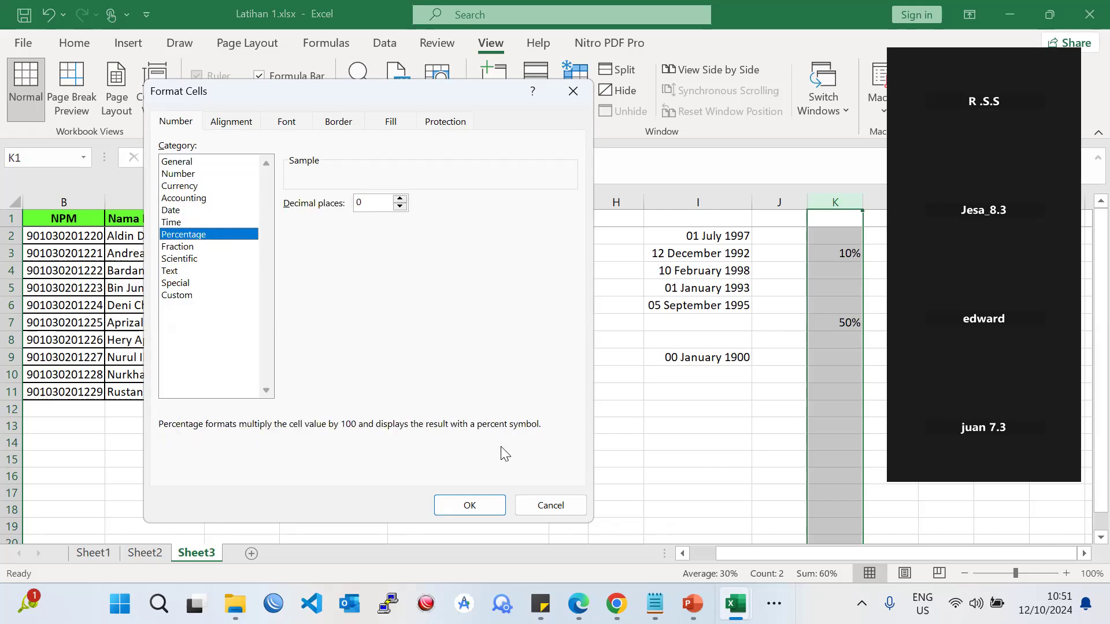
{"action": "left_click", "coordinate": [184, 272]}
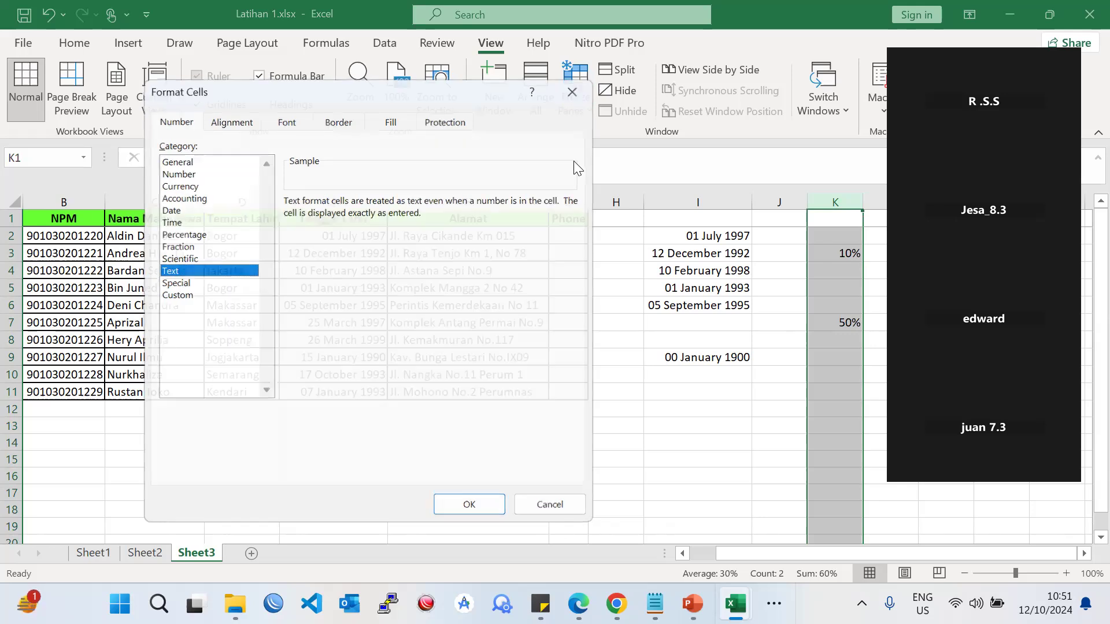
{"action": "key", "text": "Return"}
{"action": "left_click", "coordinate": [633, 355]}
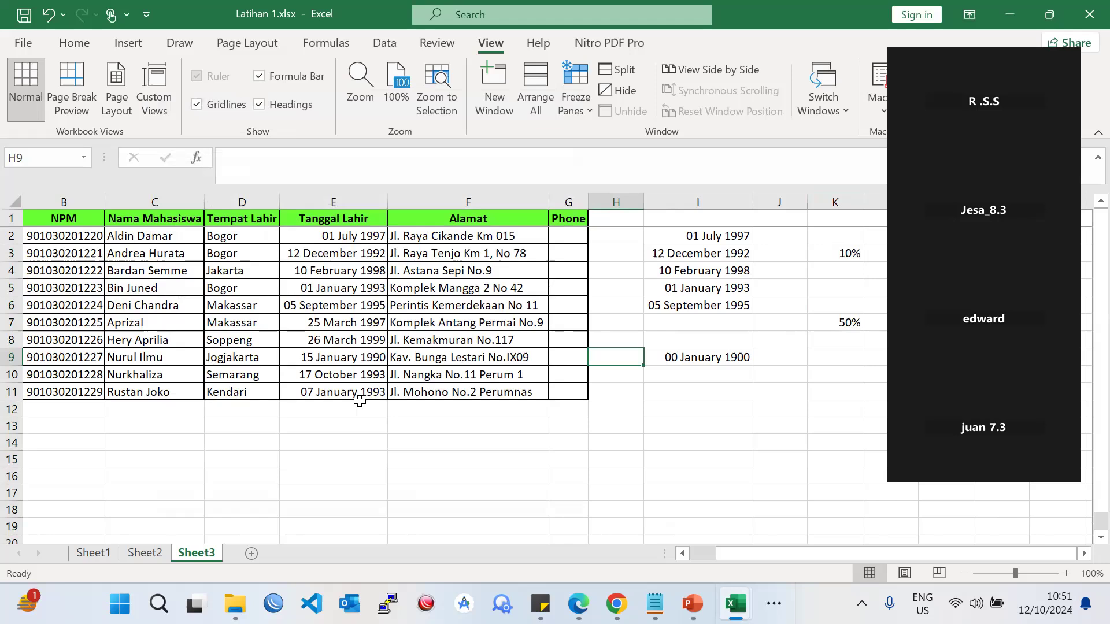
{"action": "left_click_drag", "start_coordinate": [359, 401], "coordinate": [359, 392]}
{"action": "left_click_drag", "start_coordinate": [67, 238], "coordinate": [564, 398]}
{"action": "left_click", "coordinate": [396, 388]}
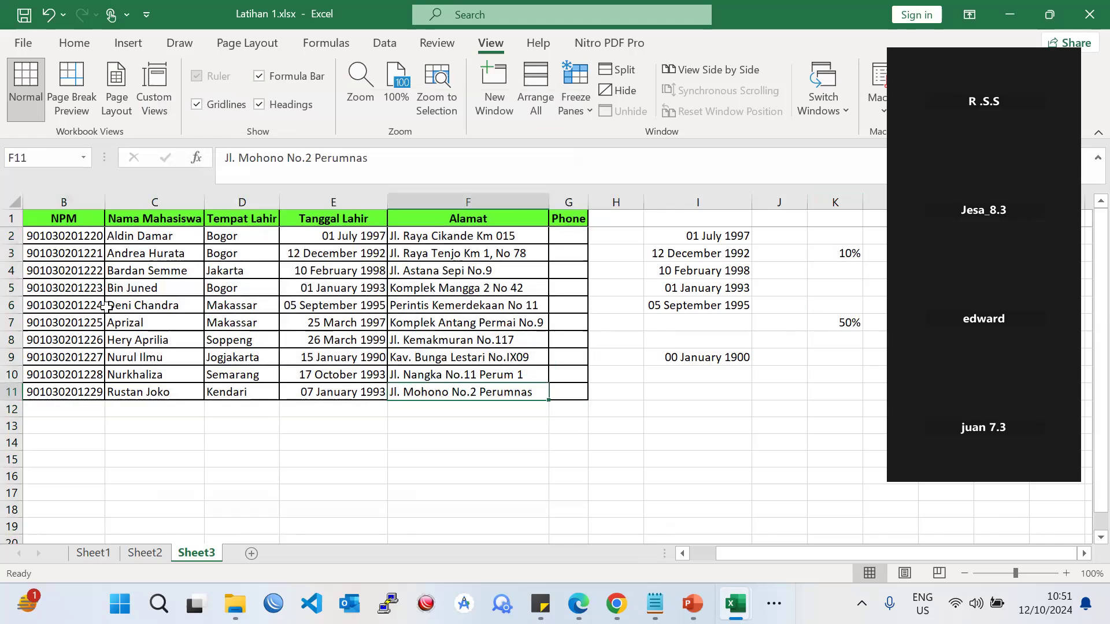
{"action": "left_click", "coordinate": [64, 269]}
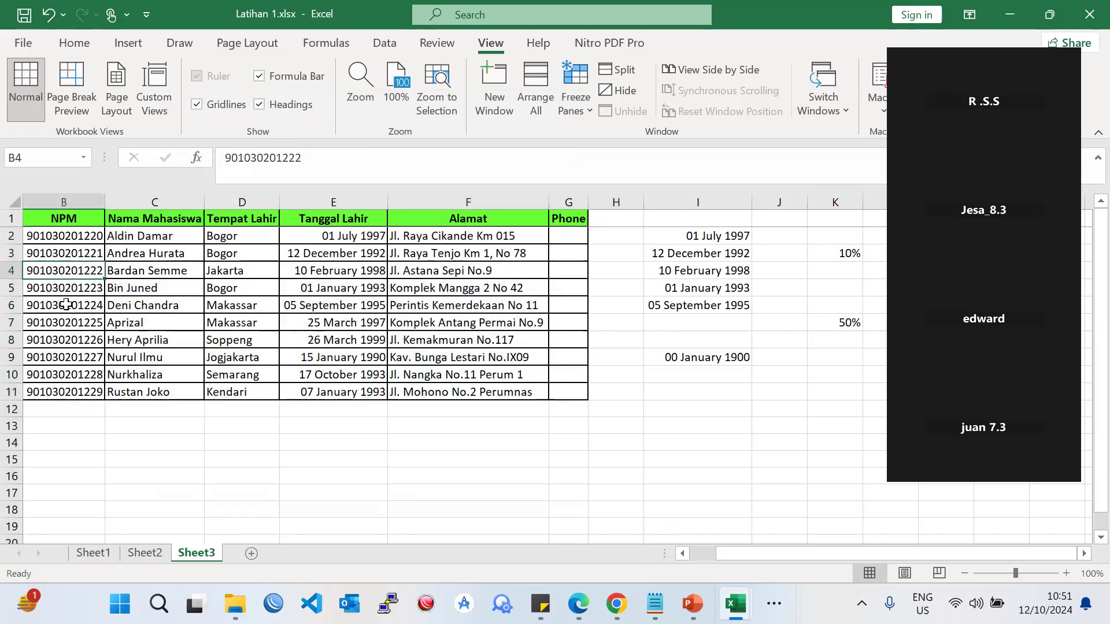
{"action": "left_click_drag", "start_coordinate": [607, 341], "coordinate": [605, 324]}
{"action": "left_click_drag", "start_coordinate": [74, 220], "coordinate": [622, 407]}
{"action": "left_click", "coordinate": [595, 358]}
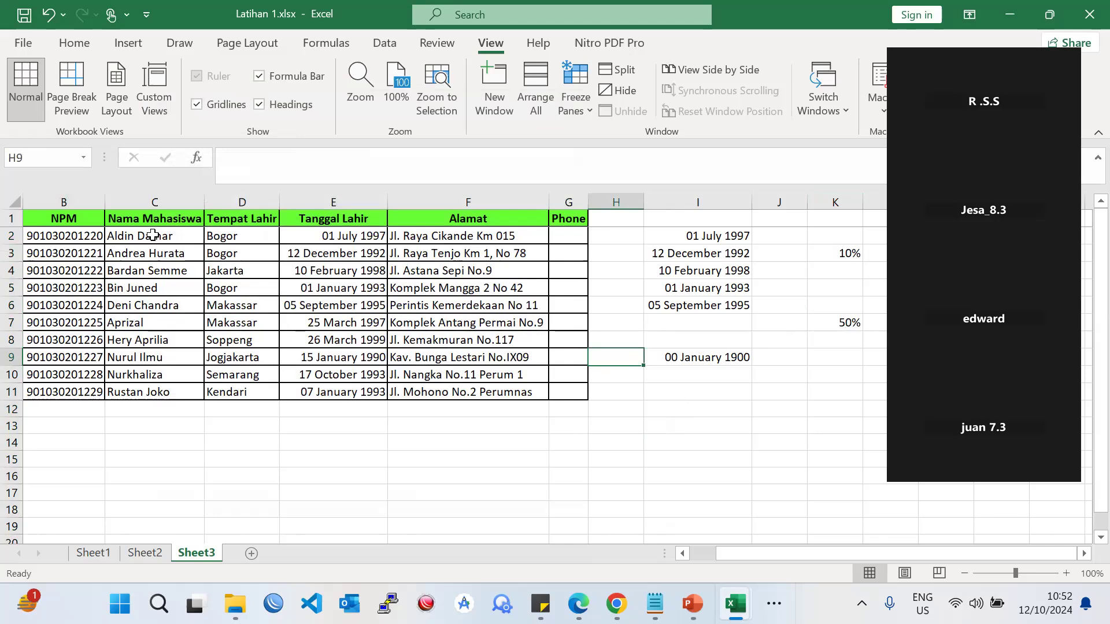
{"action": "left_click_drag", "start_coordinate": [38, 218], "coordinate": [619, 408]}
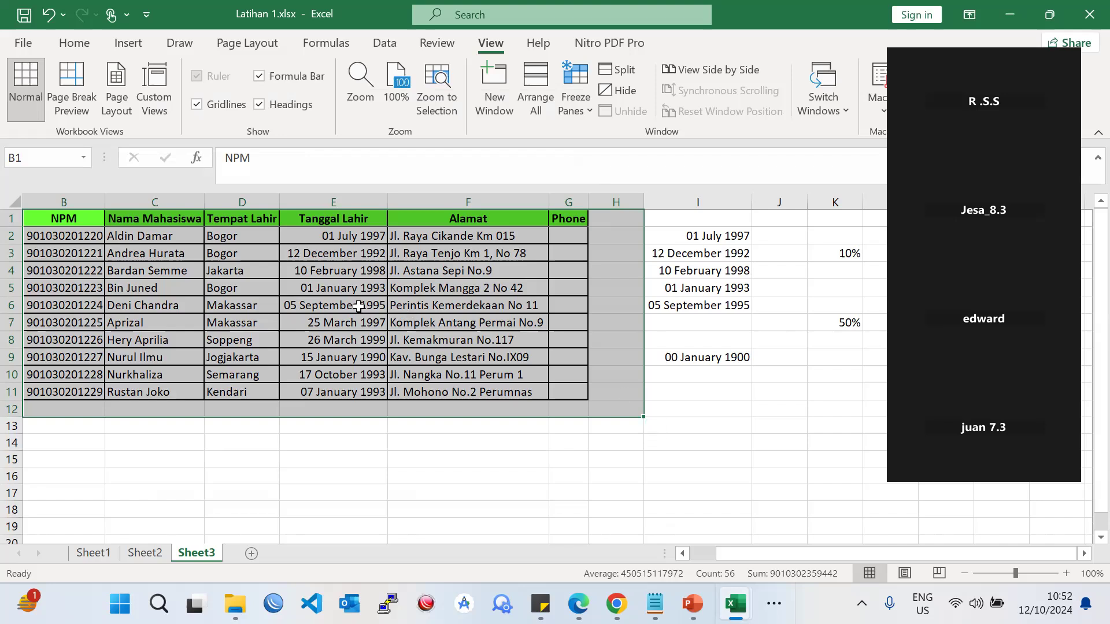
{"action": "left_click", "coordinate": [263, 291]}
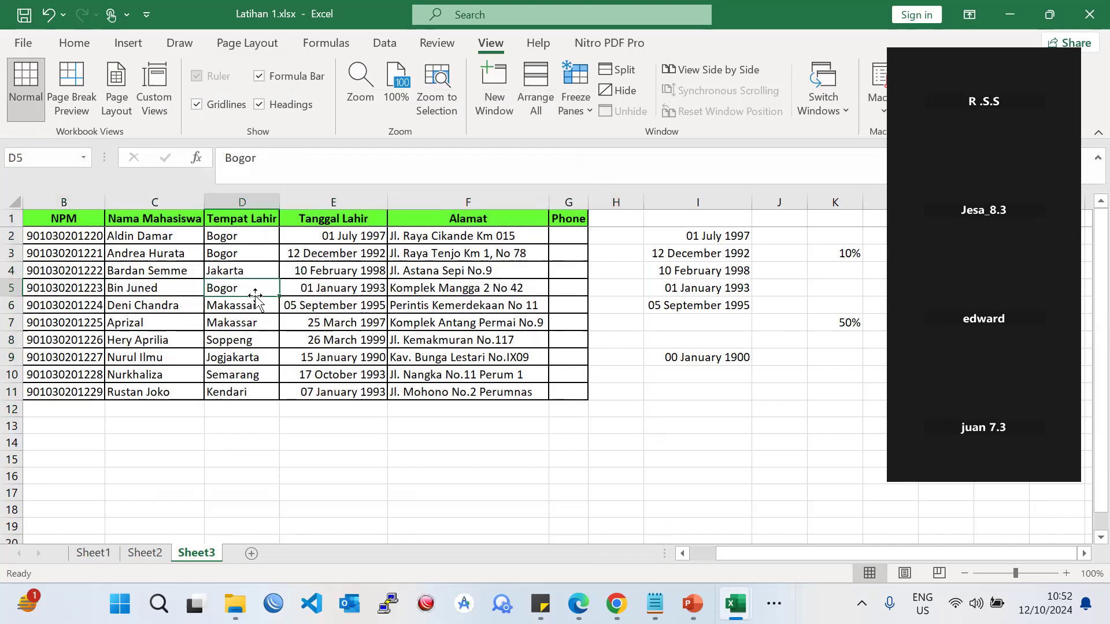
{"action": "left_click", "coordinate": [49, 219]}
{"action": "left_click_drag", "start_coordinate": [240, 322], "coordinate": [347, 359]}
{"action": "left_click", "coordinate": [516, 428]}
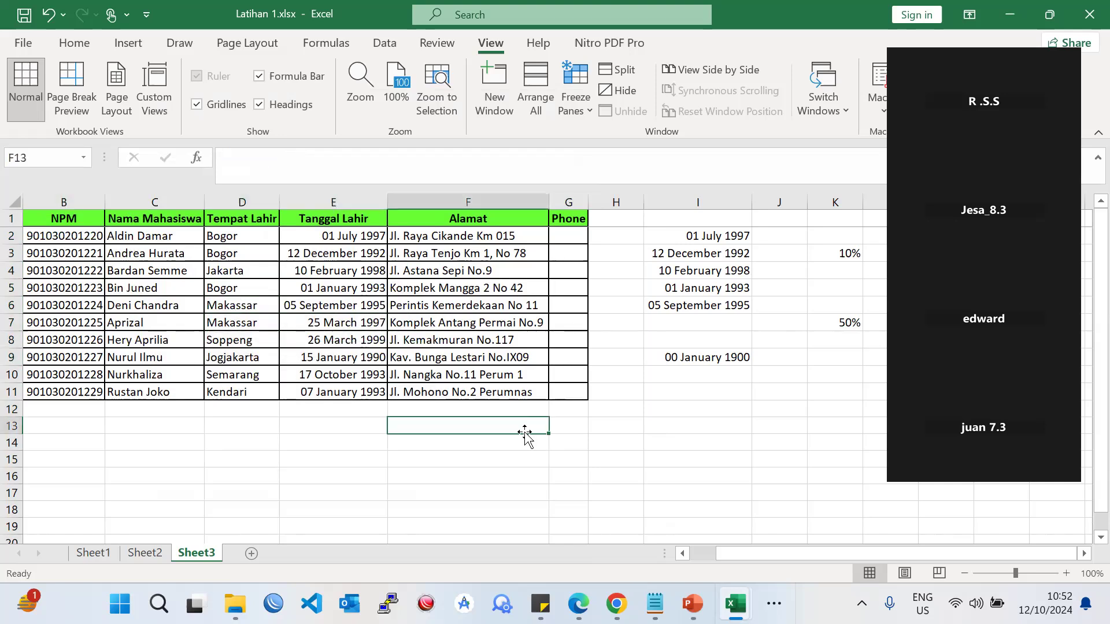
{"action": "left_click", "coordinate": [618, 413]}
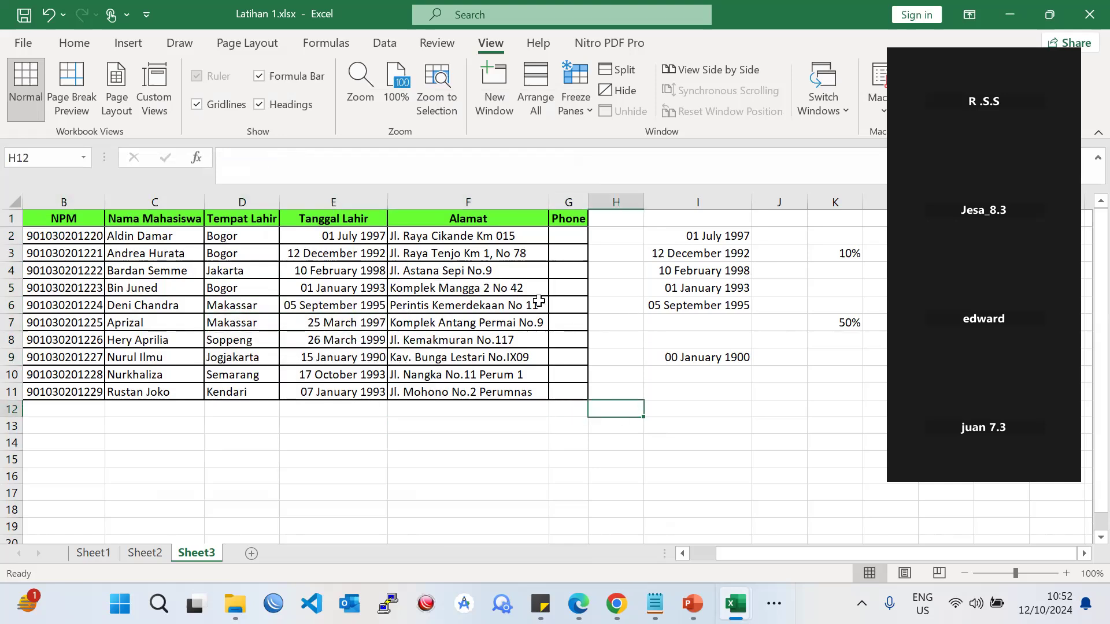
{"action": "left_click", "coordinate": [632, 312]}
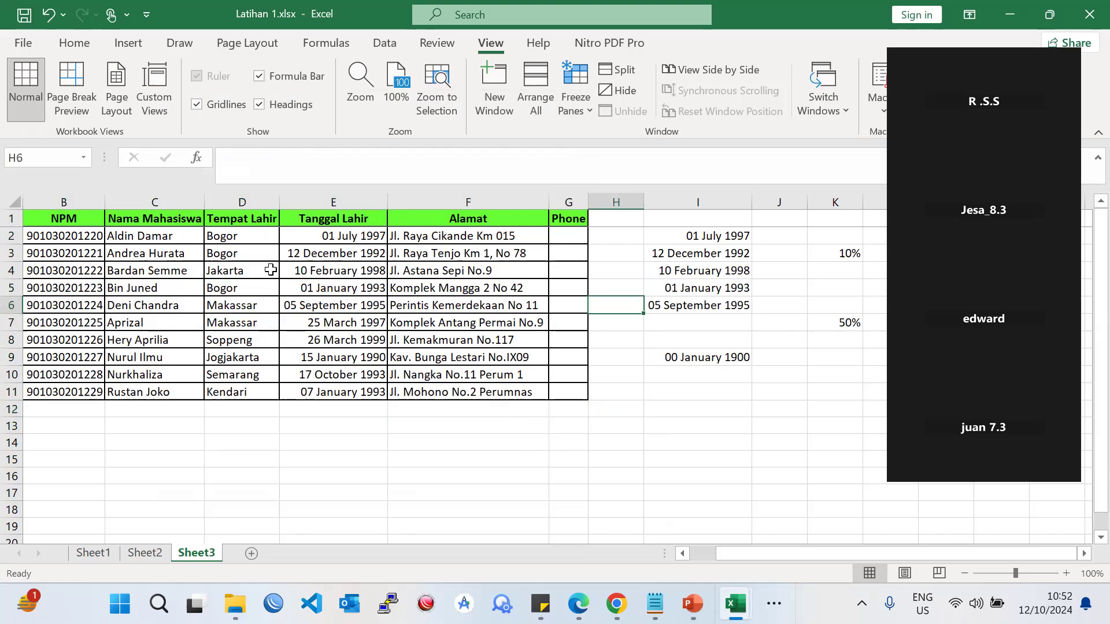
{"action": "left_click", "coordinate": [657, 286]}
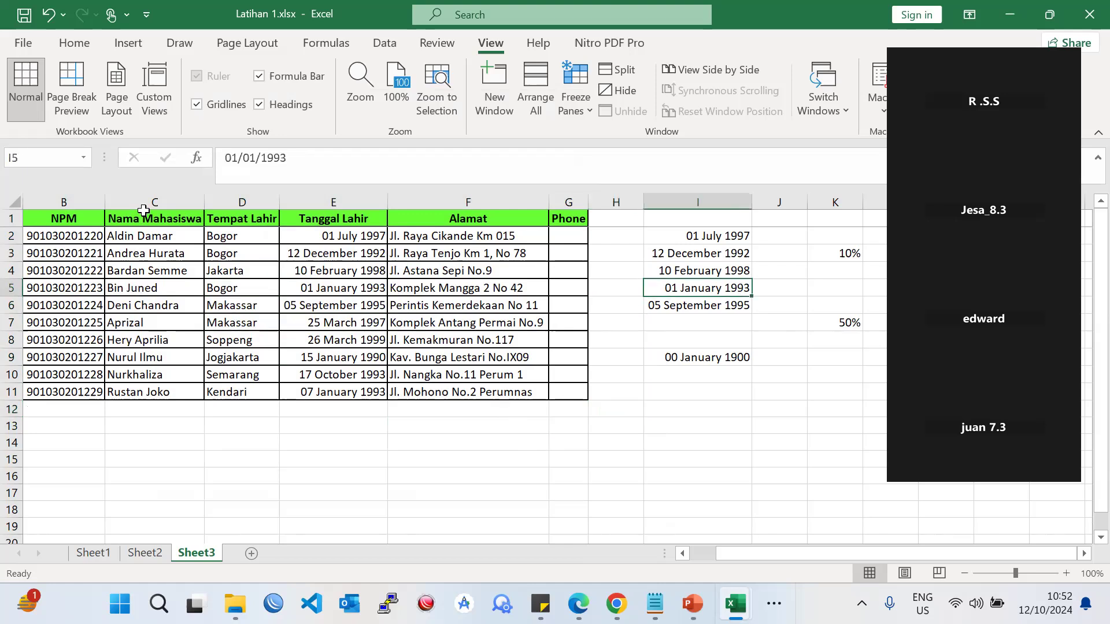
- Insert a blank row at row 1 above the table header
{"action": "right_click", "coordinate": [11, 218]}
{"action": "left_click", "coordinate": [35, 362]}
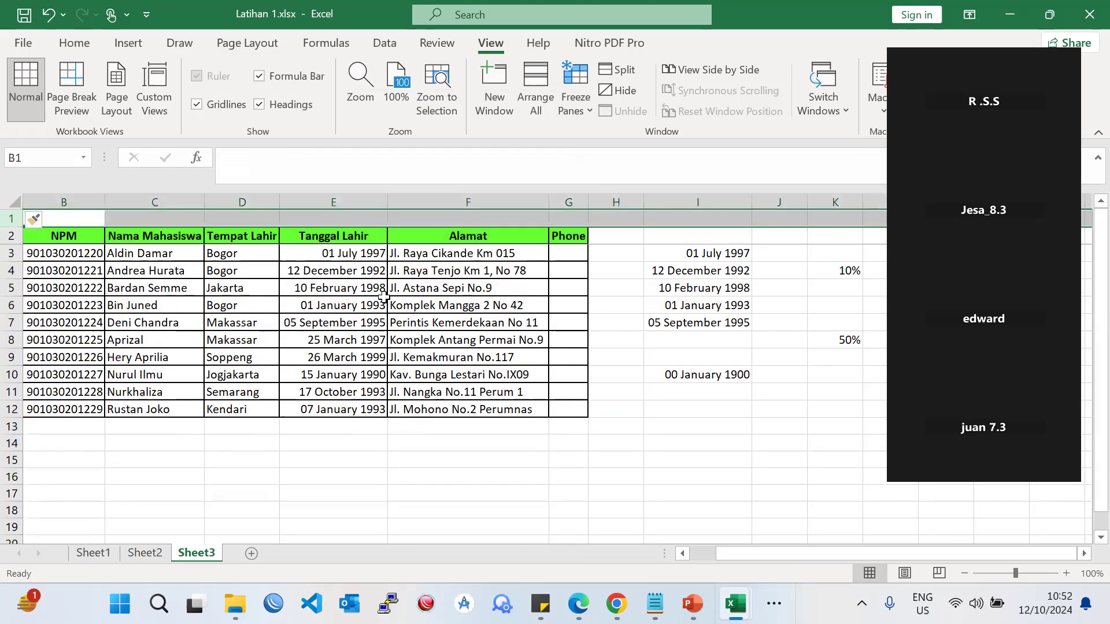
{"action": "left_click", "coordinate": [383, 295]}
- Select the shifted table area, including the new empty top row
{"action": "left_click_drag", "start_coordinate": [595, 429], "coordinate": [34, 172]}
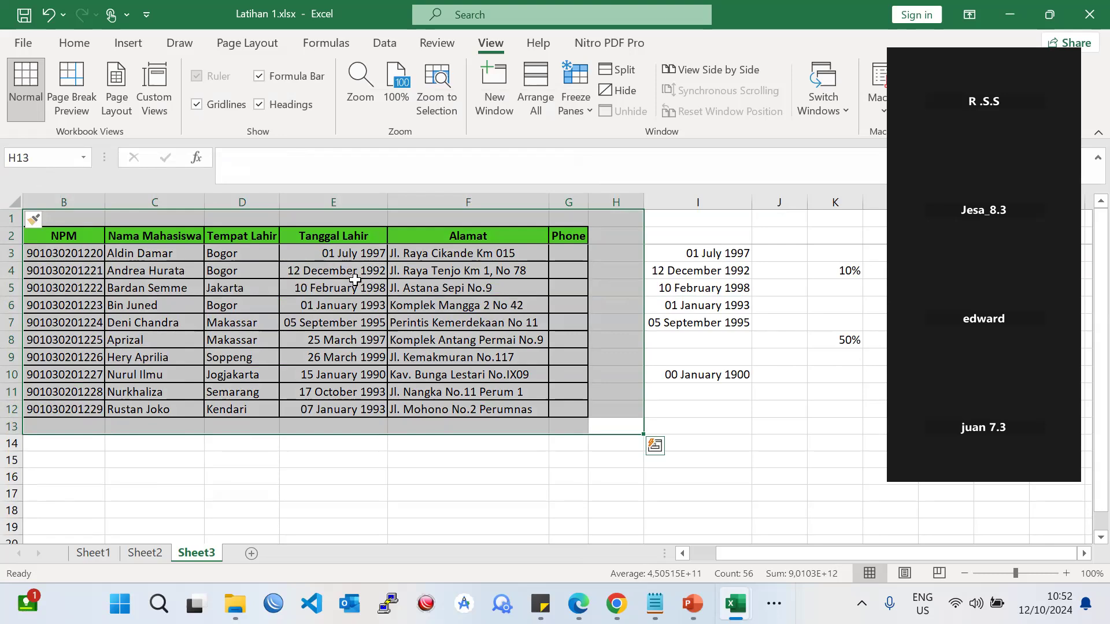
{"action": "left_click", "coordinate": [708, 338]}
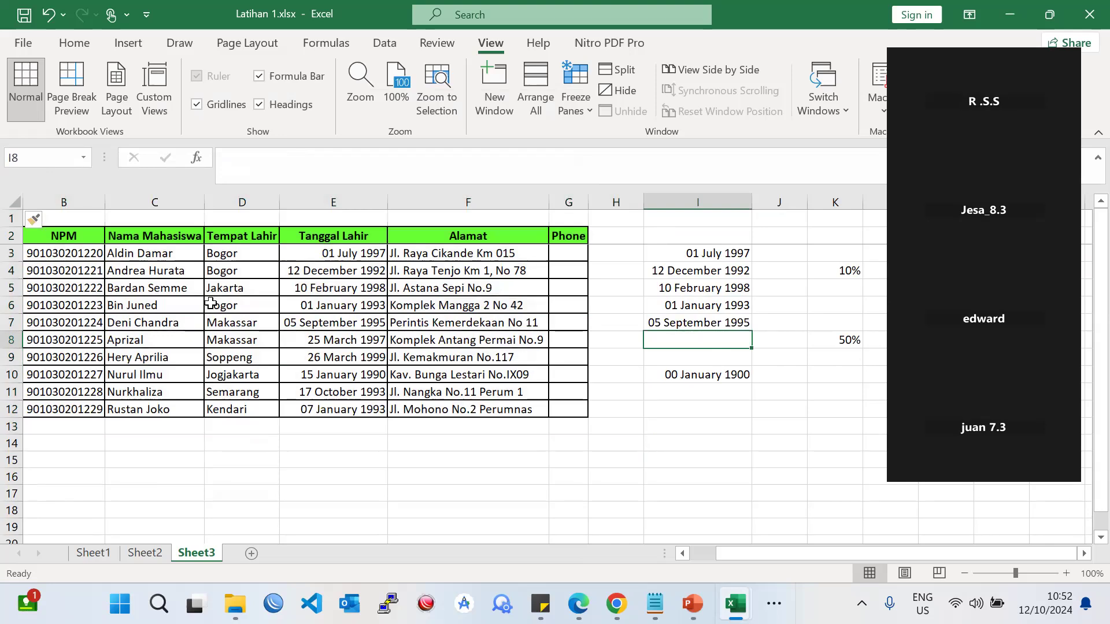
{"action": "left_click_drag", "start_coordinate": [51, 216], "coordinate": [643, 437]}
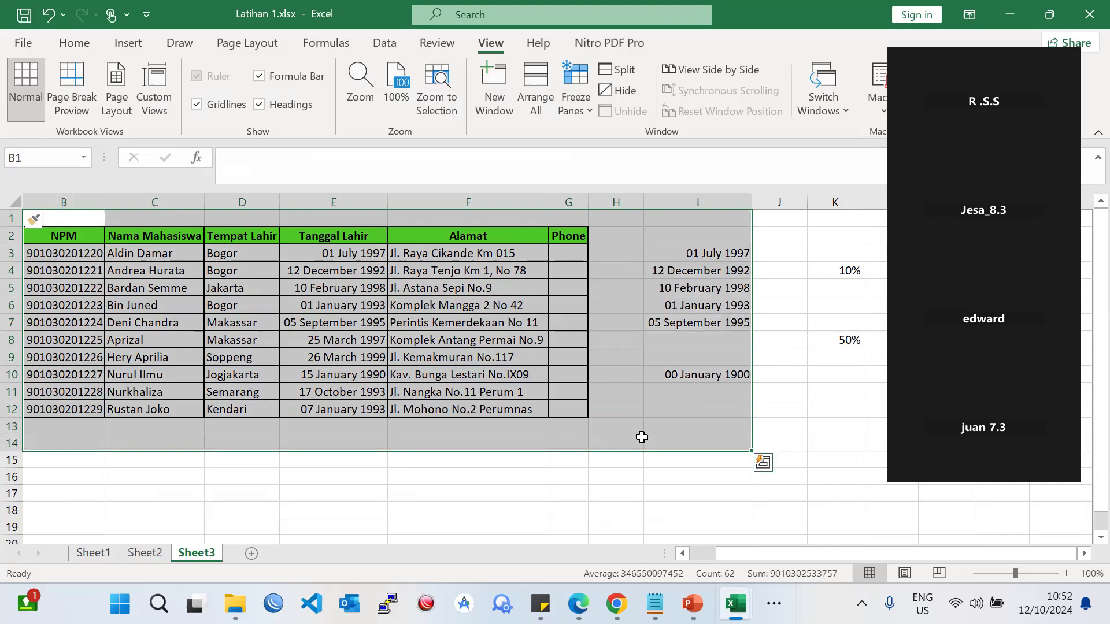
{"action": "left_click", "coordinate": [152, 293]}
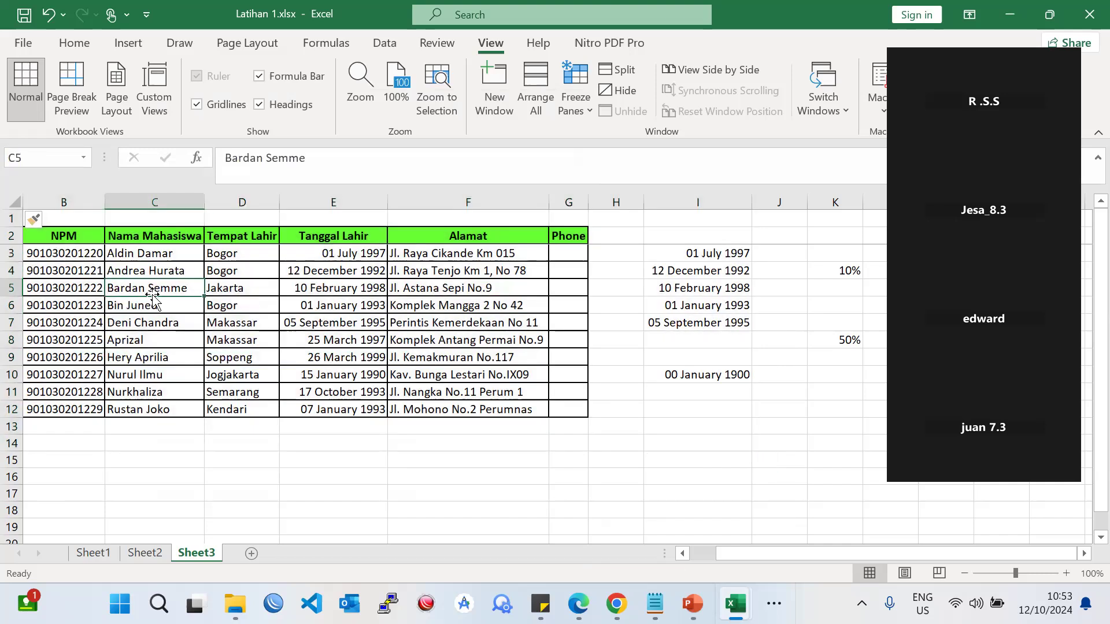
{"action": "left_click", "coordinate": [623, 399]}
{"action": "left_click_drag", "start_coordinate": [98, 218], "coordinate": [598, 433]}
{"action": "left_click", "coordinate": [500, 392]}
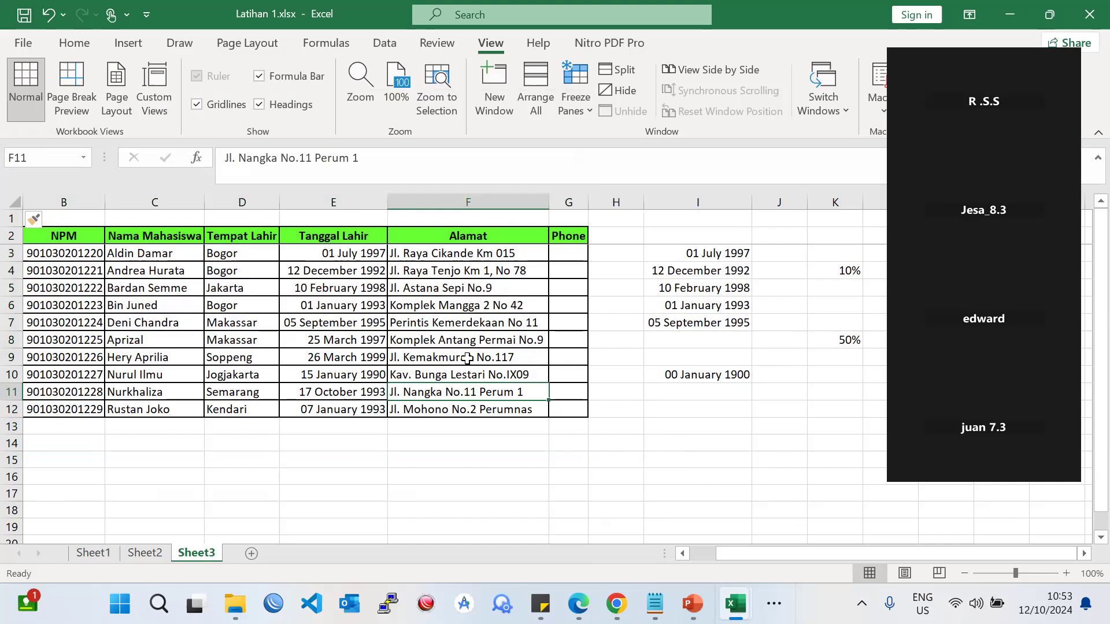
{"action": "left_click", "coordinate": [577, 390]}
{"action": "left_click_drag", "start_coordinate": [640, 432], "coordinate": [83, 215]}
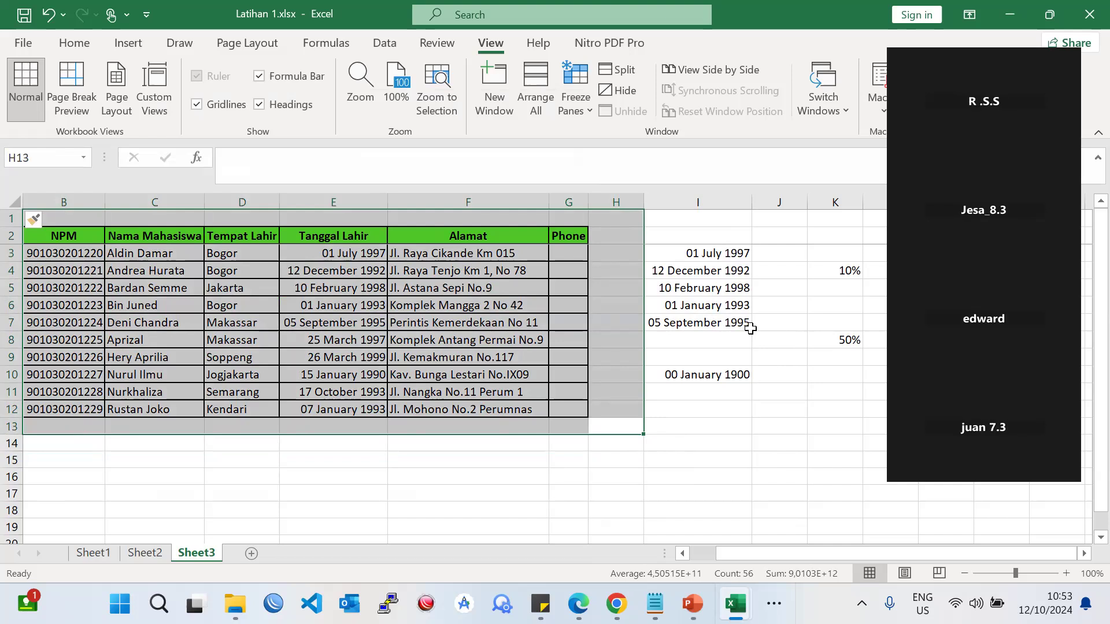
- Try moving a selected table block, then cancel the replace-data warning
{"action": "left_click", "coordinate": [607, 269]}
{"action": "left_click_drag", "start_coordinate": [47, 238], "coordinate": [563, 409]}
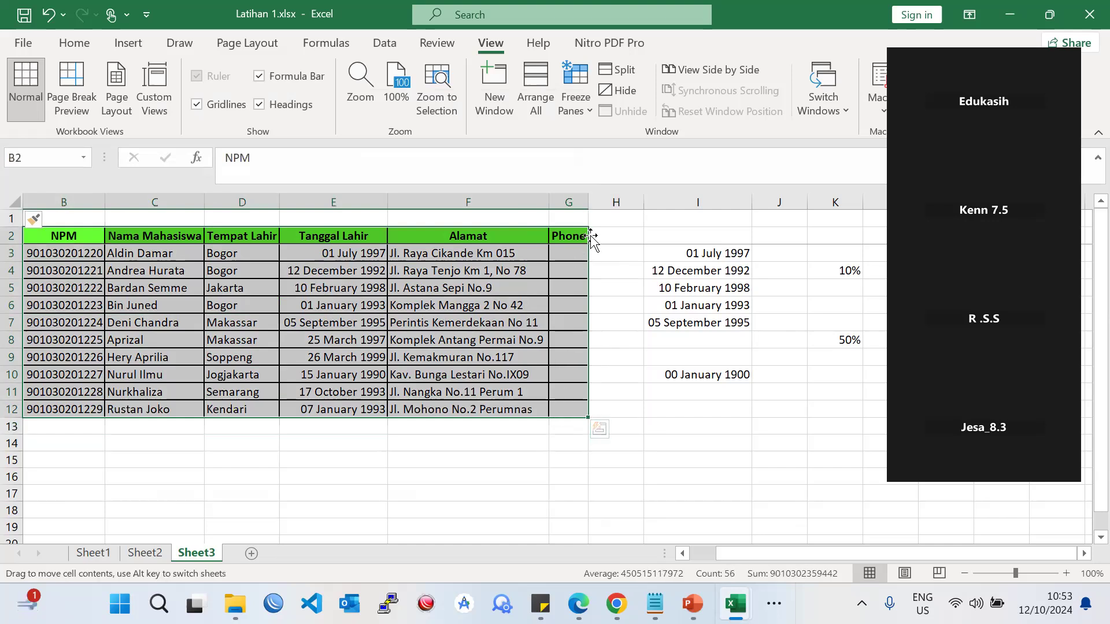
{"action": "left_click_drag", "start_coordinate": [479, 340], "coordinate": [442, 326]}
{"action": "left_click_drag", "start_coordinate": [65, 238], "coordinate": [534, 324]}
{"action": "left_click_drag", "start_coordinate": [548, 326], "coordinate": [590, 408]}
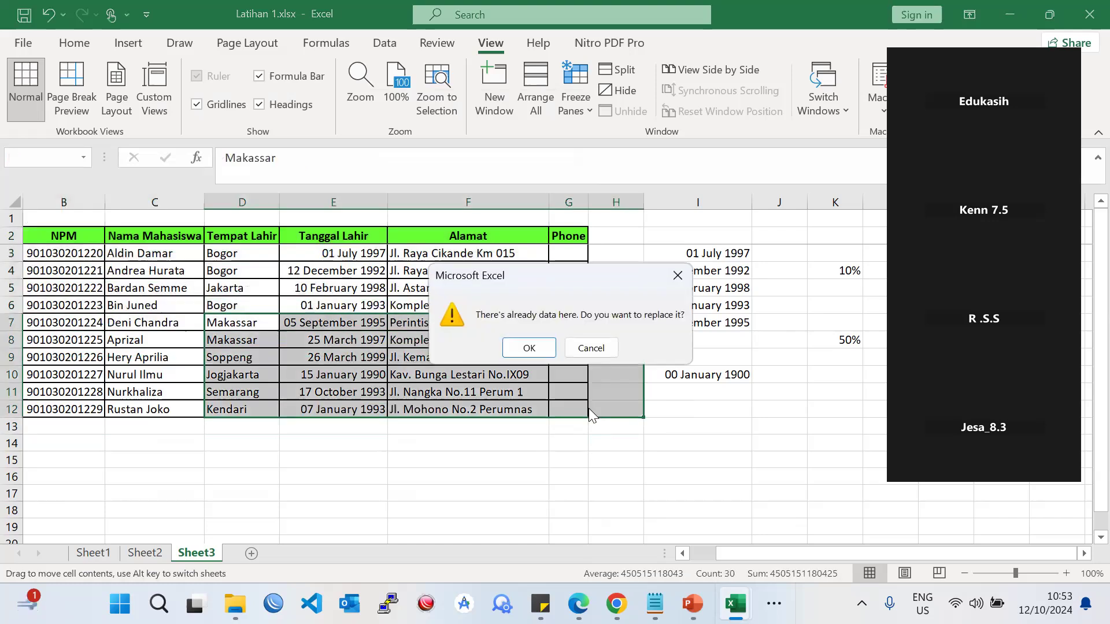
{"action": "left_click", "coordinate": [592, 348]}
- Select the table from H13 back to the top-left to reveal the No column
{"action": "left_click", "coordinate": [282, 305]}
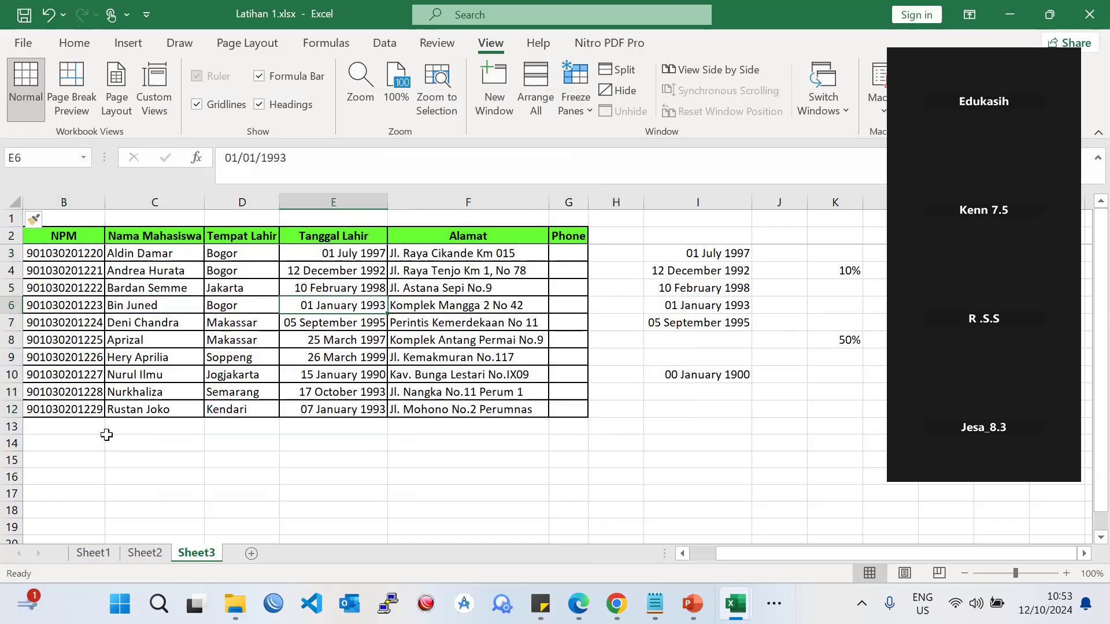
{"action": "left_click_drag", "start_coordinate": [611, 429], "coordinate": [6, 211]}
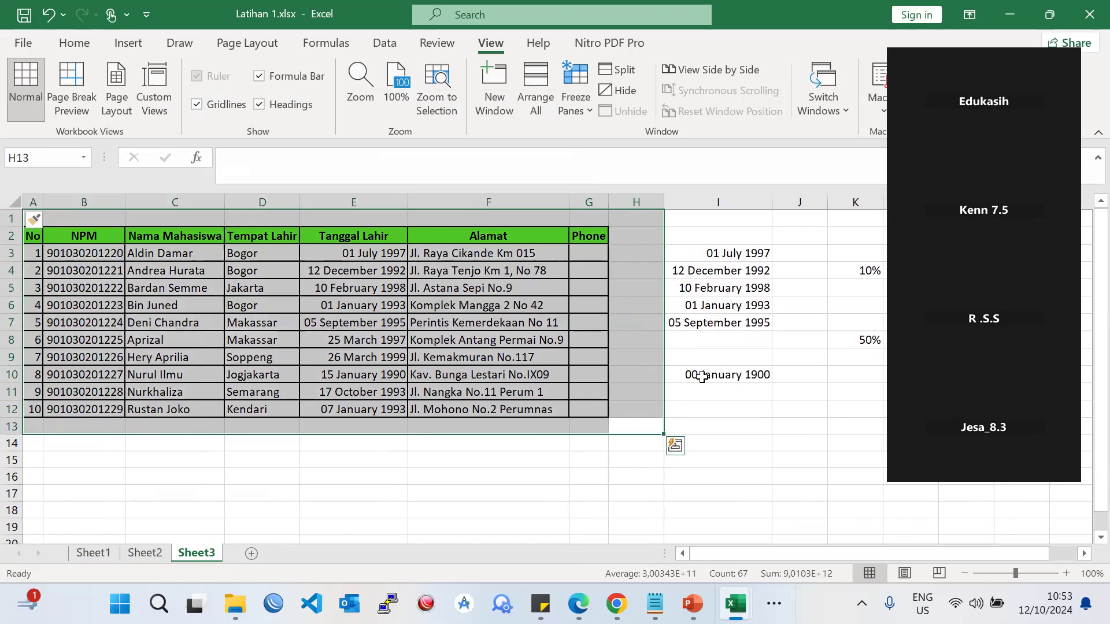
{"action": "left_click", "coordinate": [261, 271]}
{"action": "left_click_drag", "start_coordinate": [632, 435], "coordinate": [11, 218]}
{"action": "left_click", "coordinate": [699, 347]}
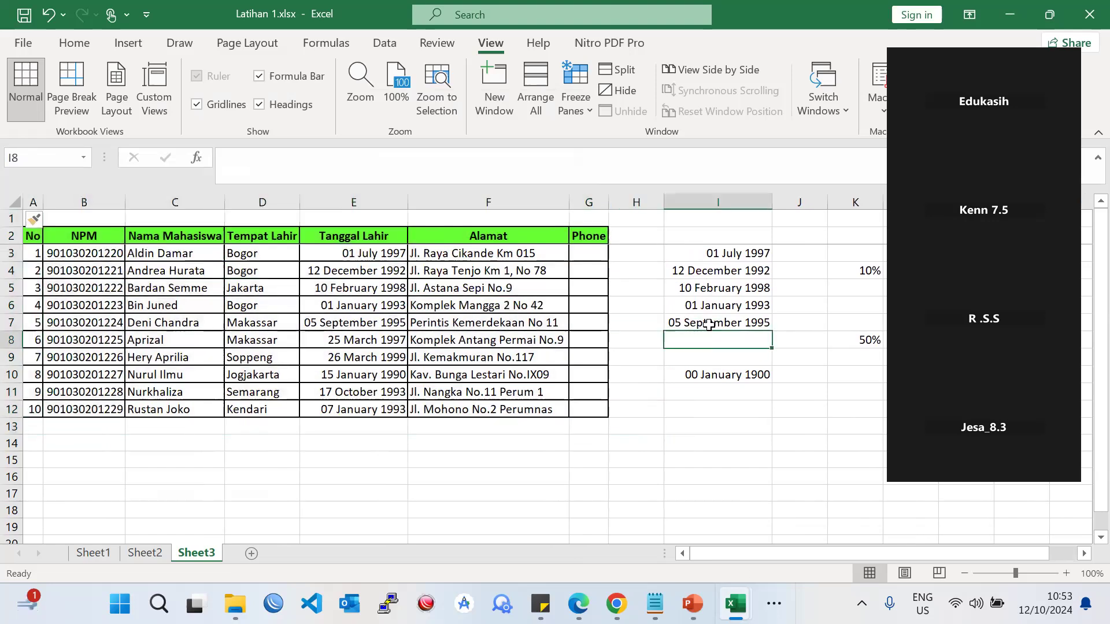
{"action": "left_click_drag", "start_coordinate": [654, 425], "coordinate": [26, 178]}
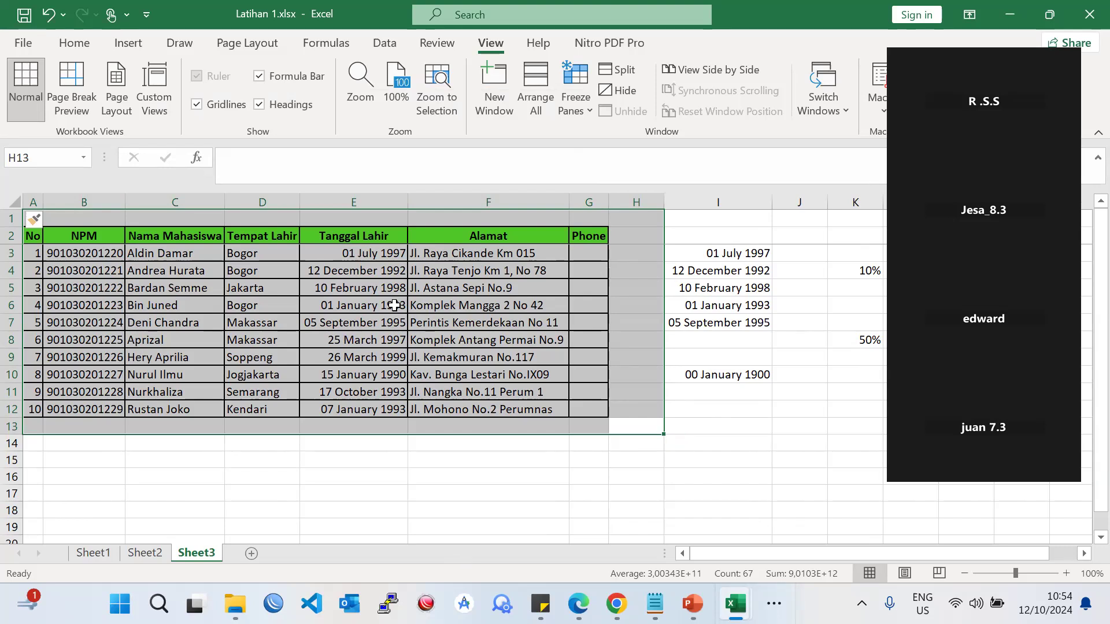
- Highlight the ten NPM numbers in column B, then the whole student table, to review them
{"action": "left_click", "coordinate": [354, 339]}
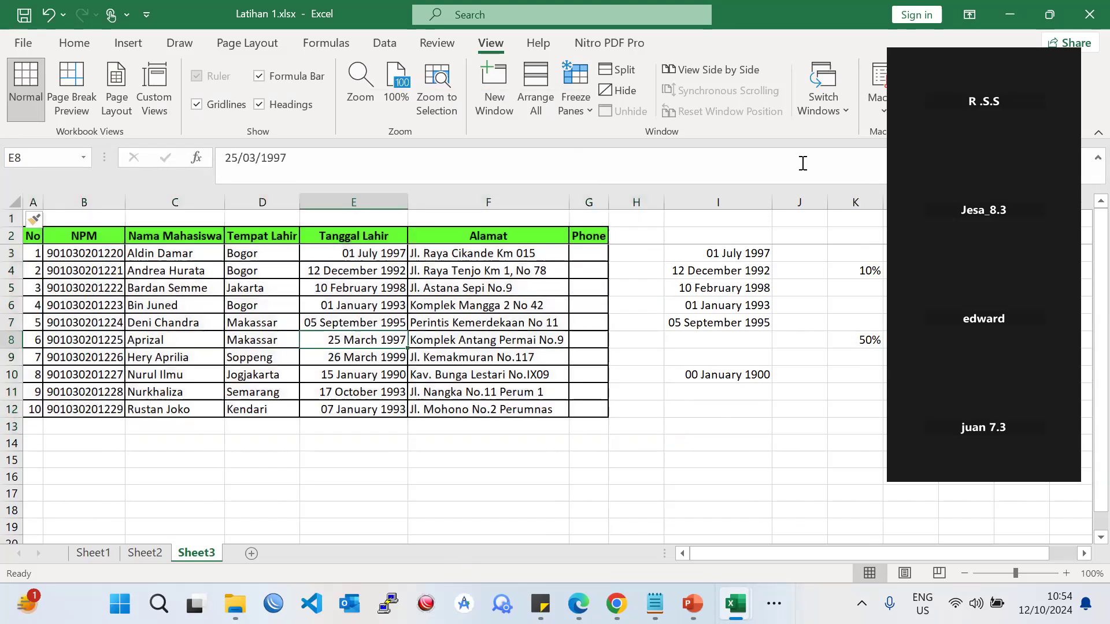
{"action": "left_click", "coordinate": [112, 267]}
{"action": "left_click_drag", "start_coordinate": [108, 255], "coordinate": [69, 414]}
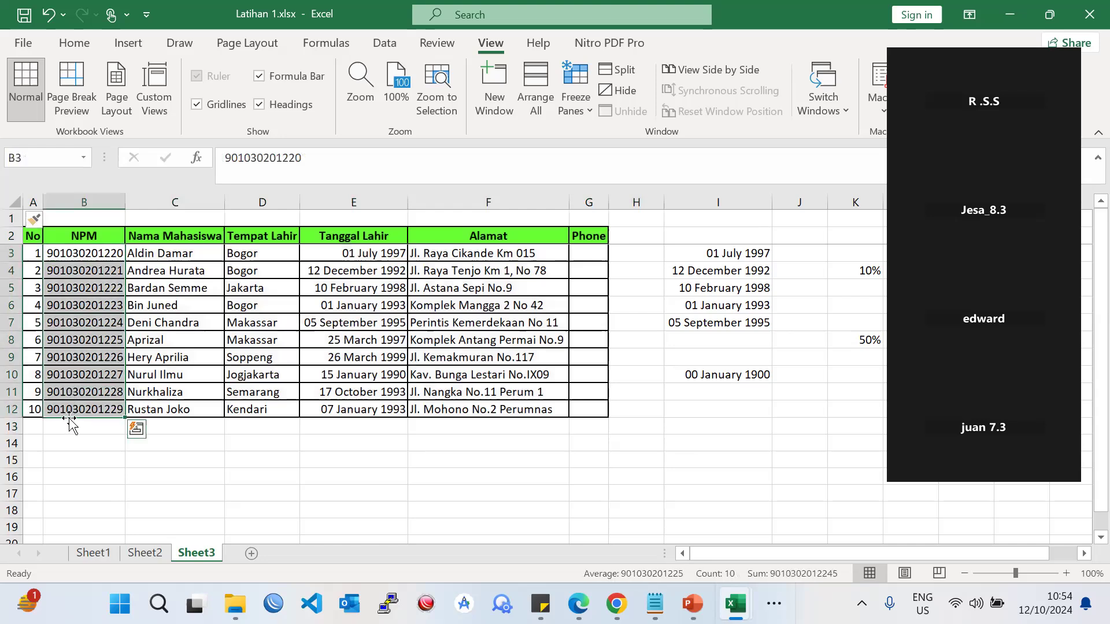
{"action": "left_click", "coordinate": [442, 306]}
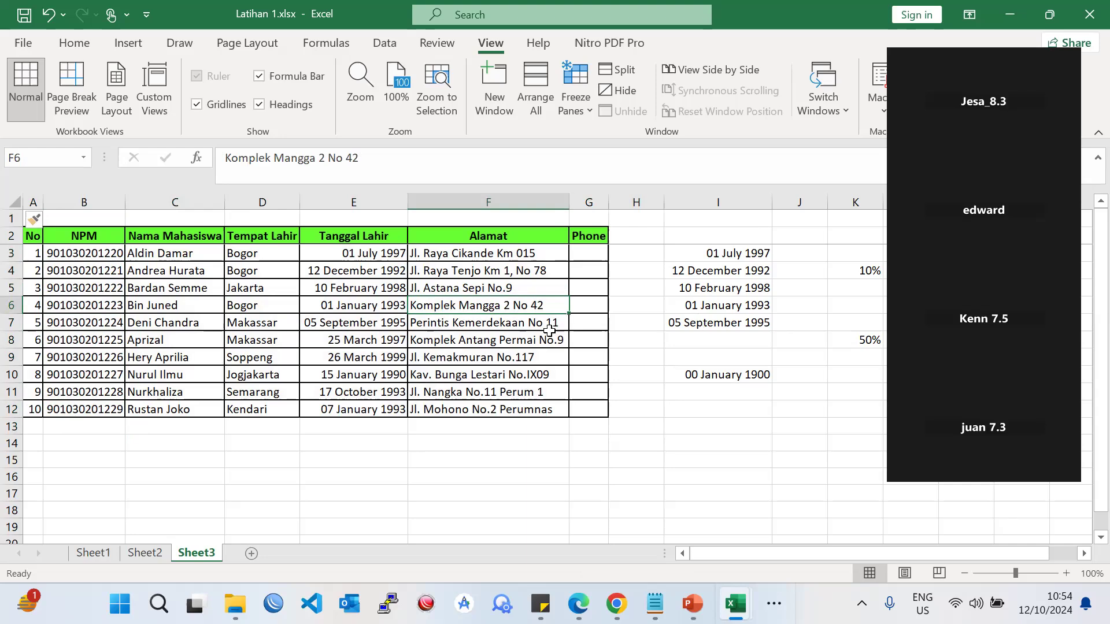
{"action": "left_click", "coordinate": [144, 236]}
{"action": "left_click_drag", "start_coordinate": [636, 425], "coordinate": [7, 171]}
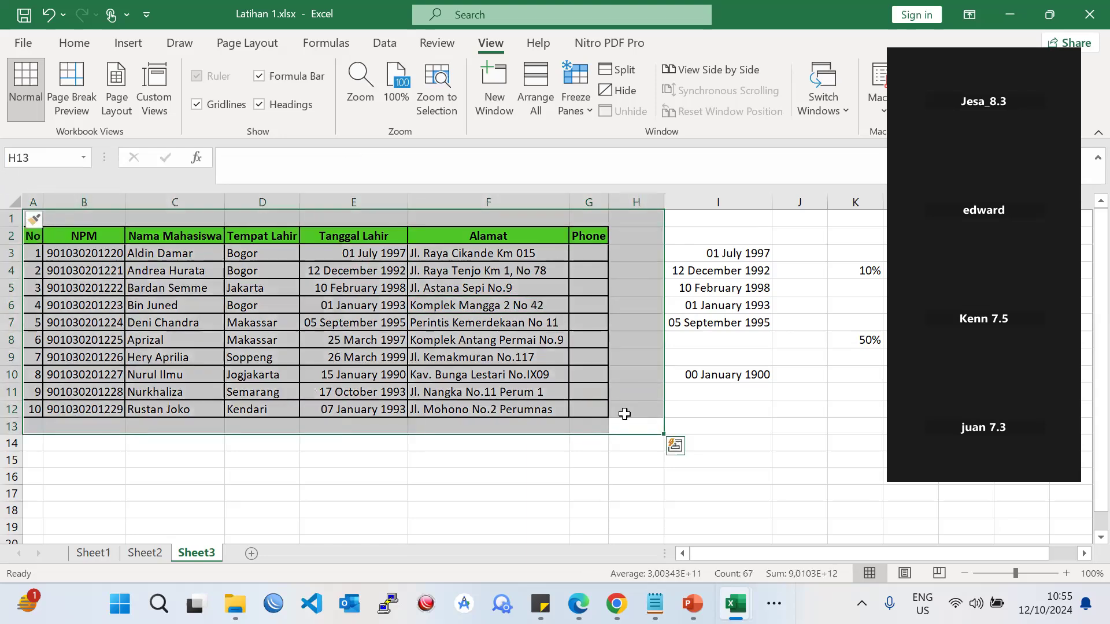
- Select the entire table A1:H13 including the No column and open its context menu
{"action": "left_click", "coordinate": [382, 327]}
{"action": "left_click", "coordinate": [81, 255]}
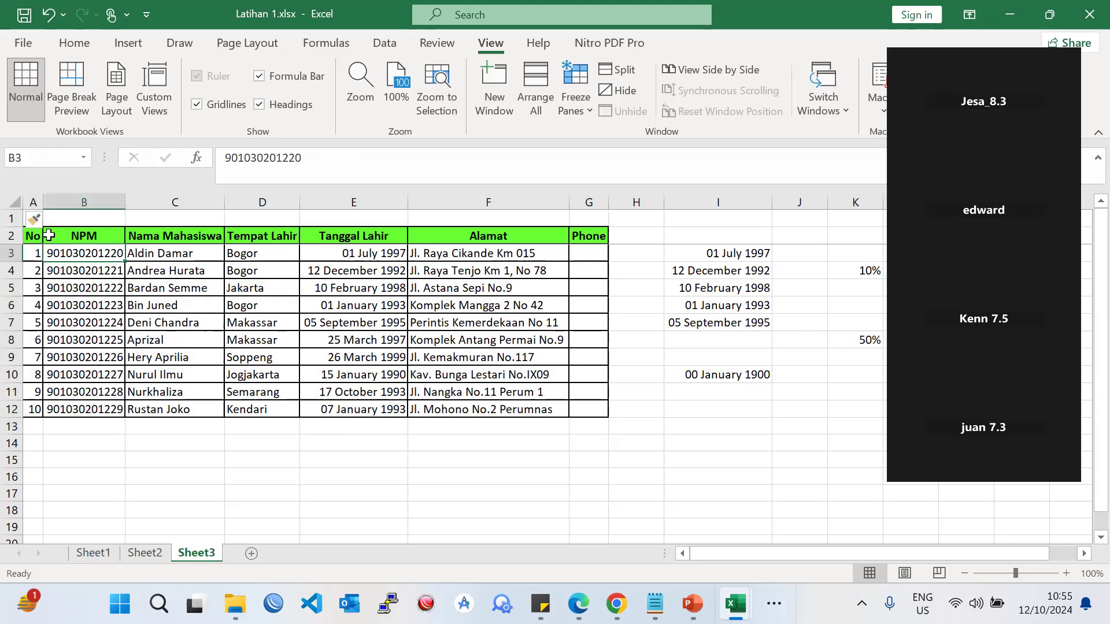
{"action": "left_click_drag", "start_coordinate": [475, 367], "coordinate": [476, 363]}
{"action": "left_click_drag", "start_coordinate": [620, 422], "coordinate": [6, 193]}
{"action": "right_click", "coordinate": [228, 299]}
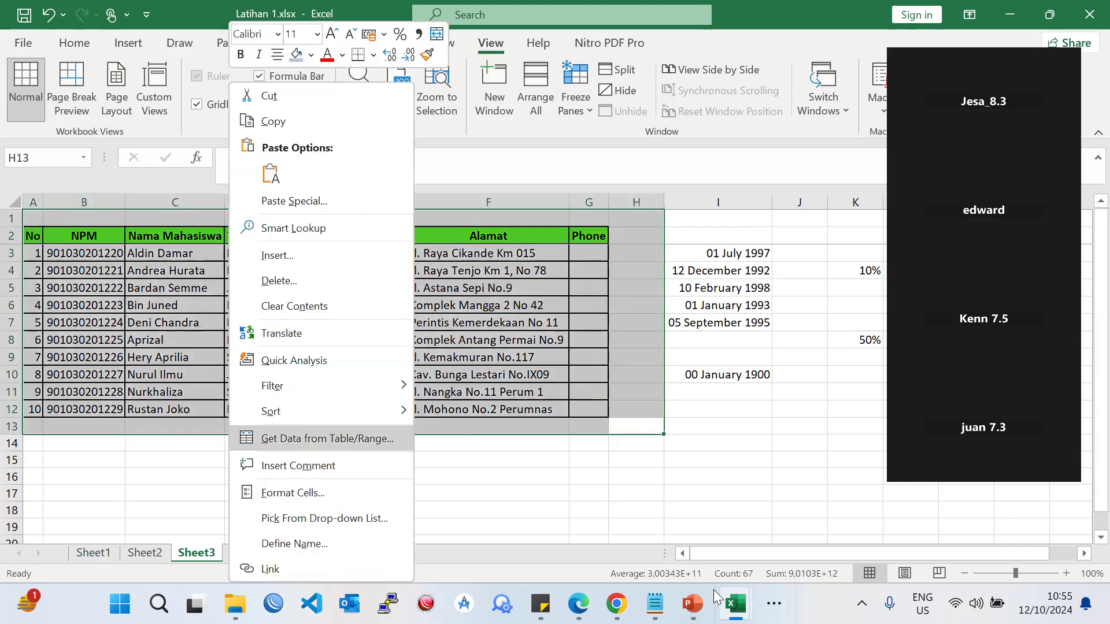
- Bring up PowerPoint's Praktek slide 14 with the reference student table, then open Start
{"action": "left_click", "coordinate": [692, 604]}
{"action": "scroll", "coordinate": [528, 366], "scroll_direction": "up", "scroll_amount": 1}
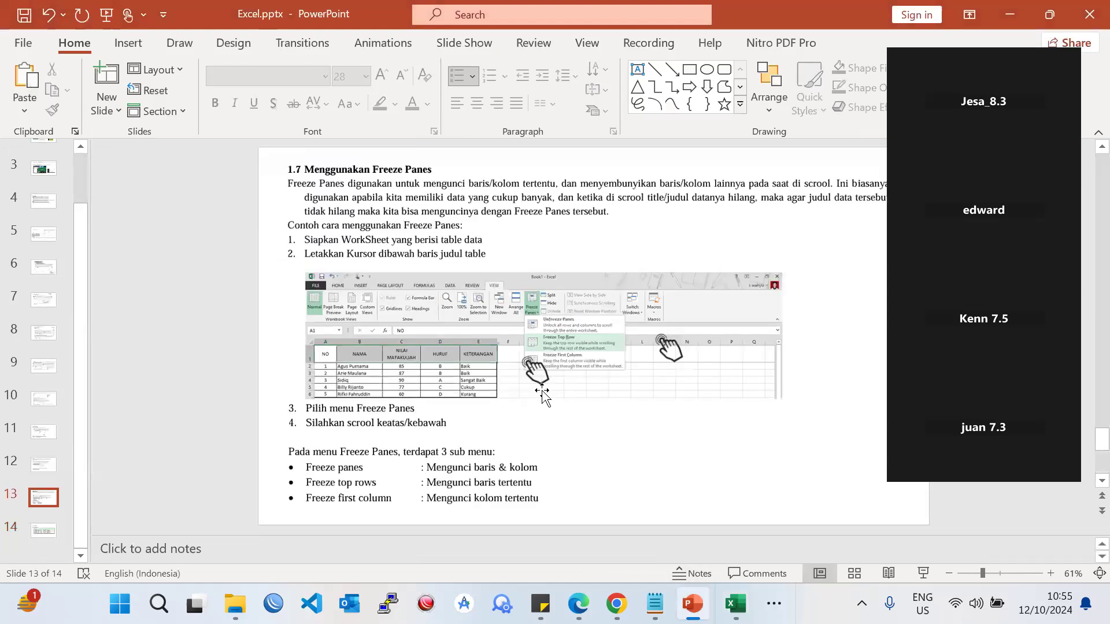
{"action": "scroll", "coordinate": [544, 396], "scroll_direction": "down", "scroll_amount": 1}
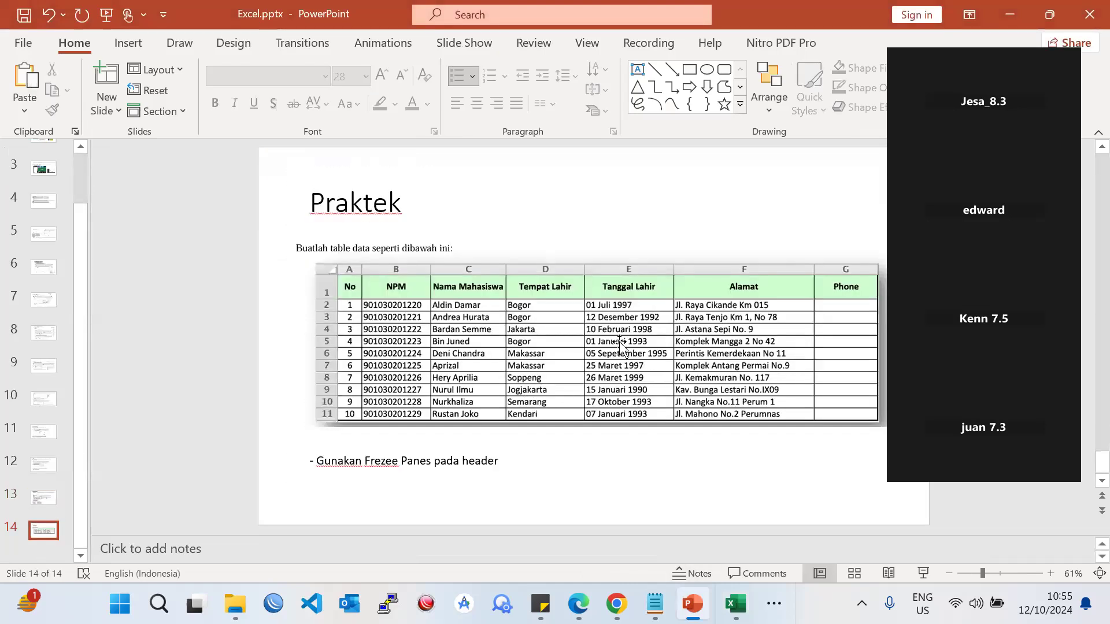
{"action": "left_click", "coordinate": [120, 604]}
- Snip the Praktek slide with Snipping Tool and return to WhatsApp Web's chat search in Chrome
{"action": "type", "text": "sni"}
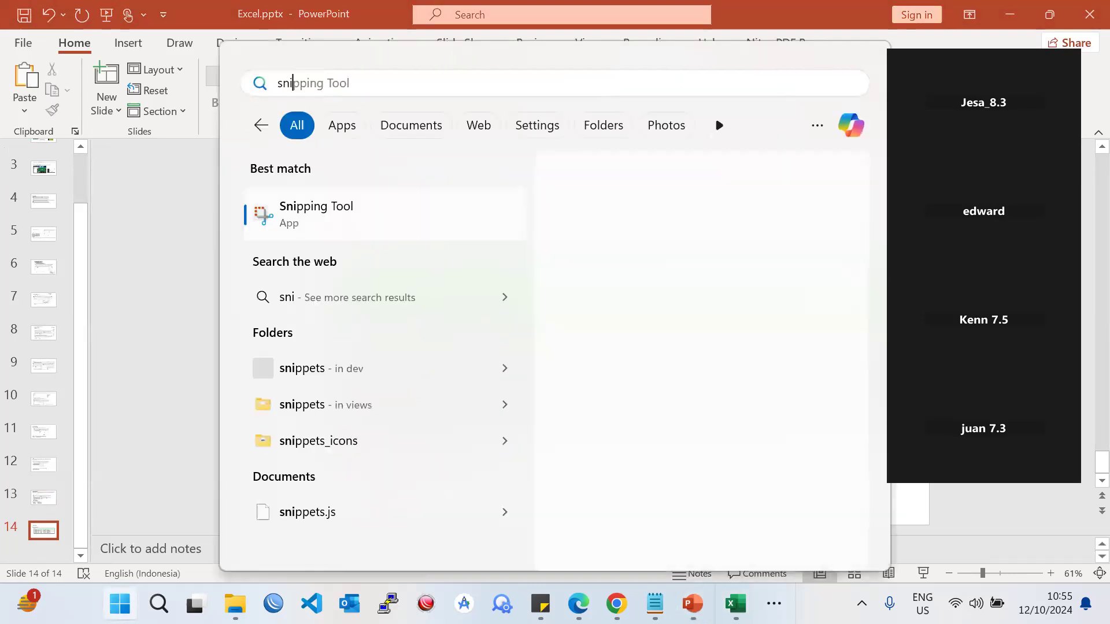
{"action": "key", "text": "Return"}
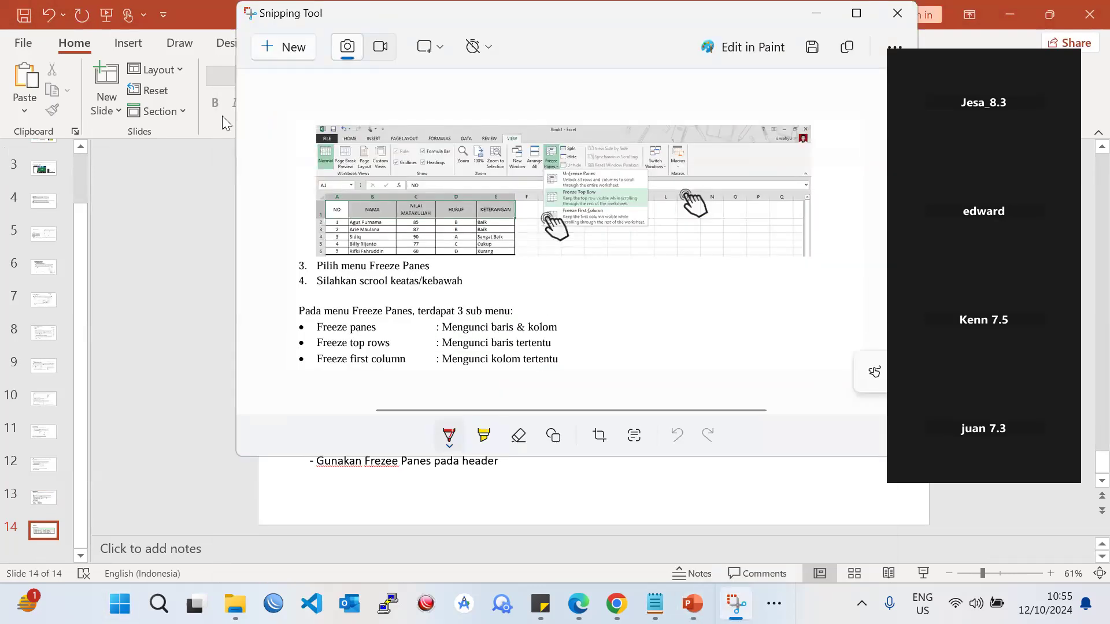
{"action": "left_click", "coordinate": [267, 58]}
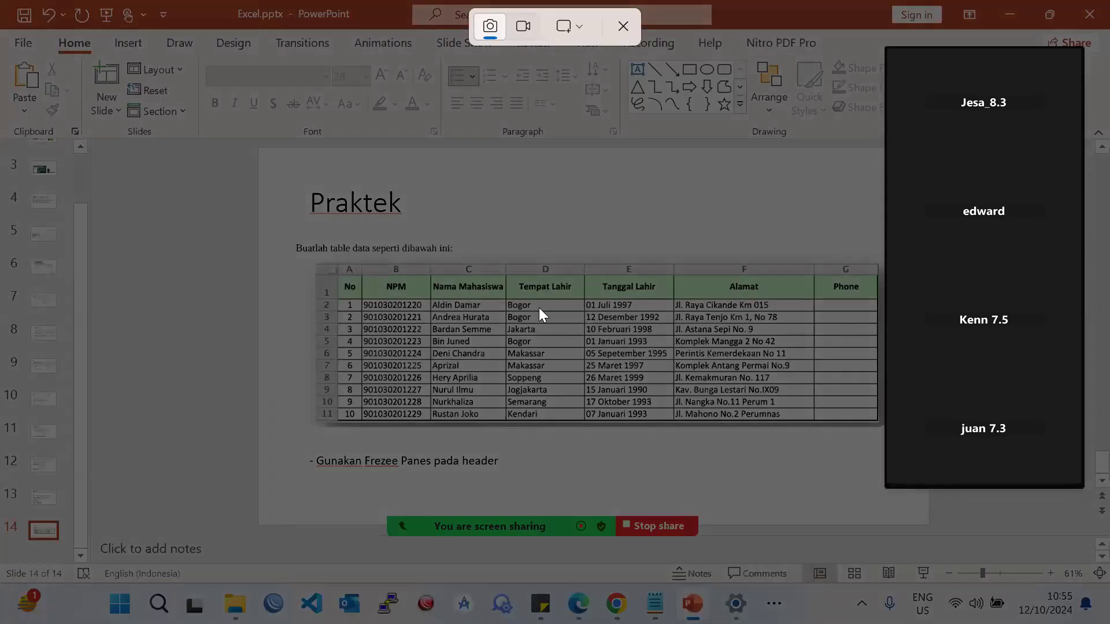
{"action": "left_click_drag", "start_coordinate": [267, 149], "coordinate": [881, 500]}
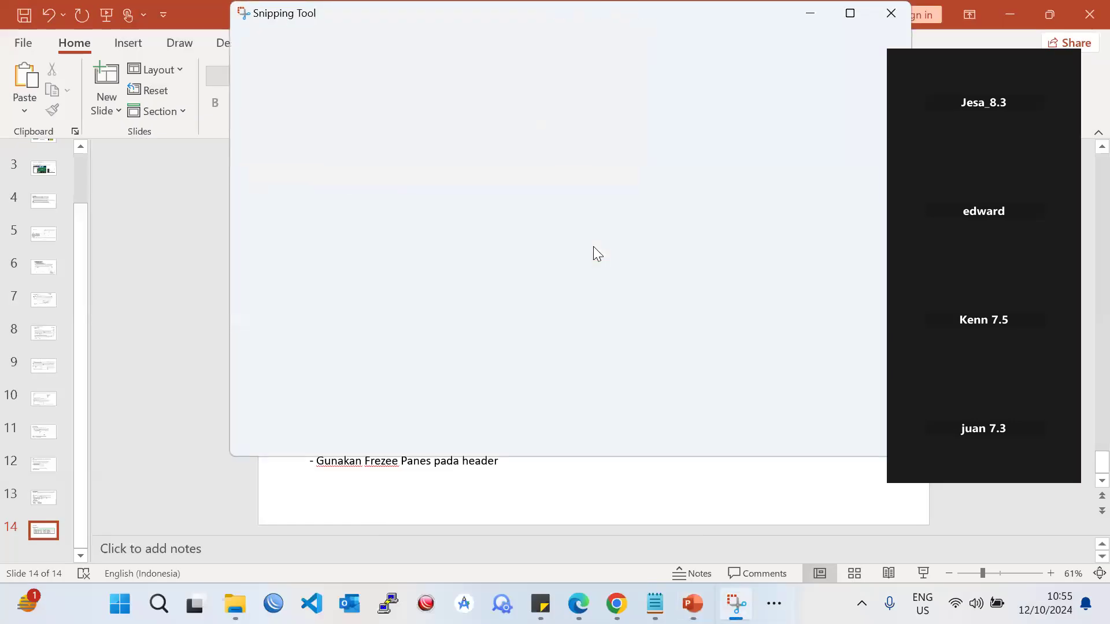
{"action": "left_click", "coordinate": [605, 593]}
{"action": "left_click", "coordinate": [280, 178]}
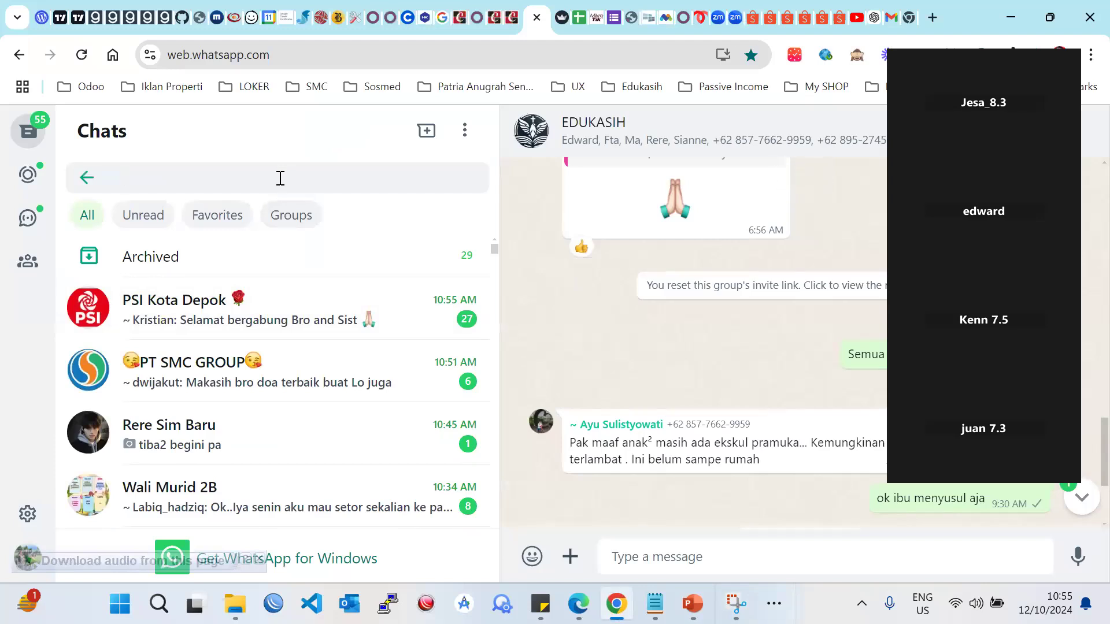
- Paste and send the Praktek slide screenshot to the EDUKASIH group, then minimize Chrome
{"action": "type", "text": "ed"}
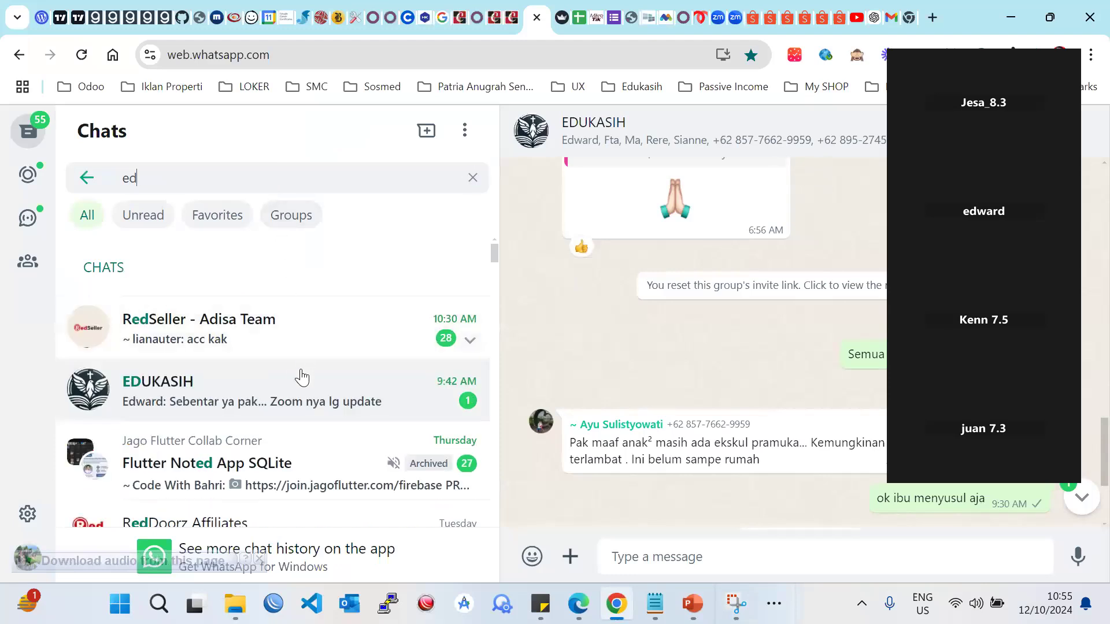
{"action": "left_click", "coordinate": [357, 417]}
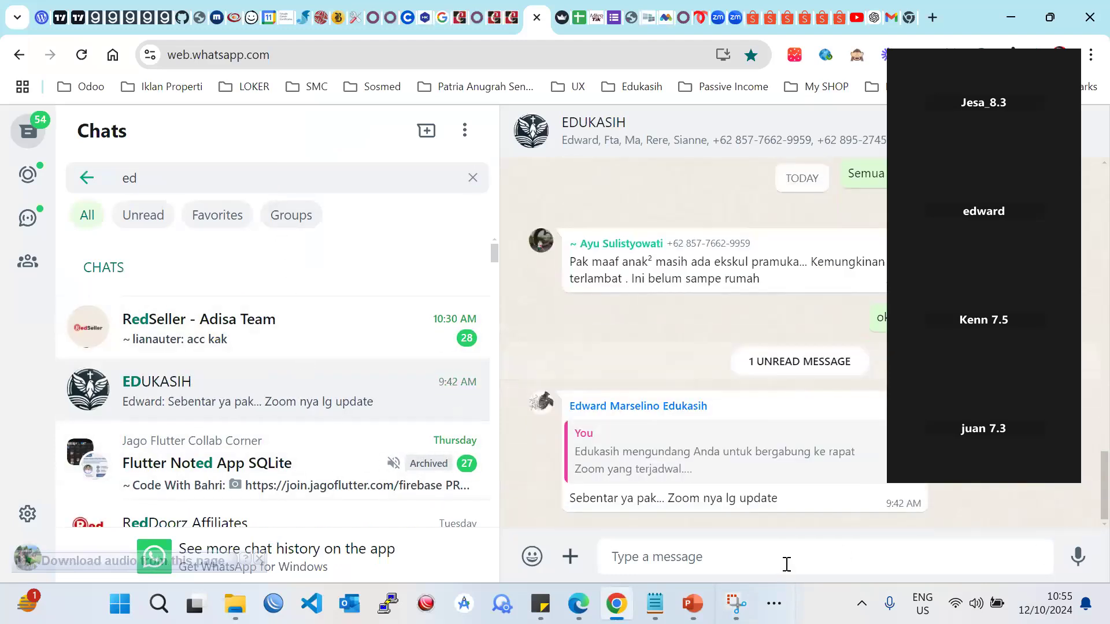
{"action": "key", "text": "ctrl+v"}
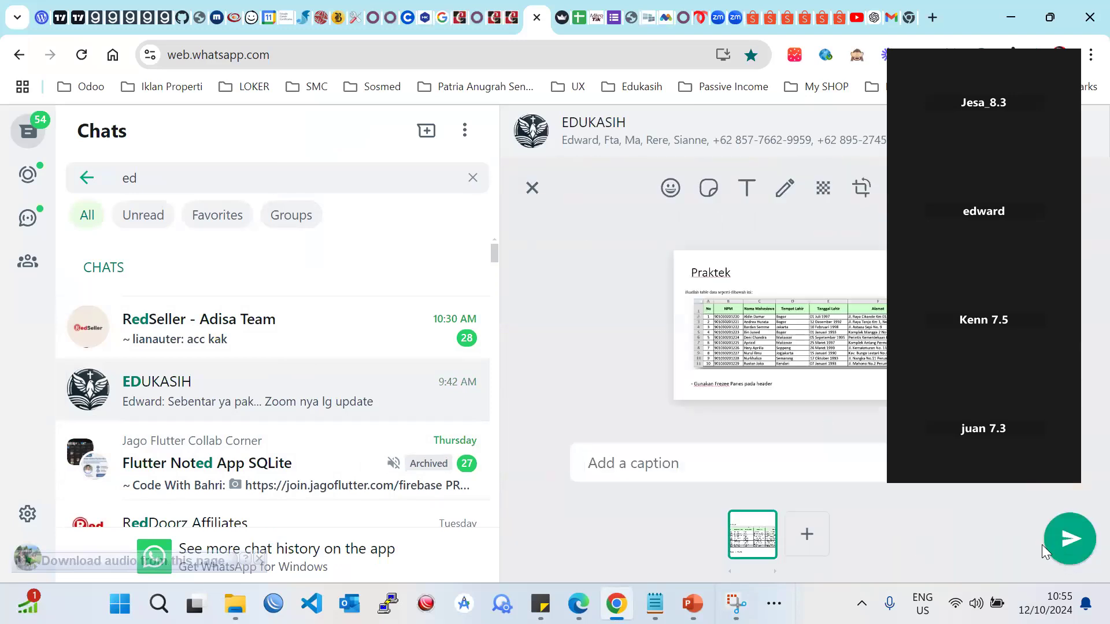
{"action": "left_click", "coordinate": [1069, 539]}
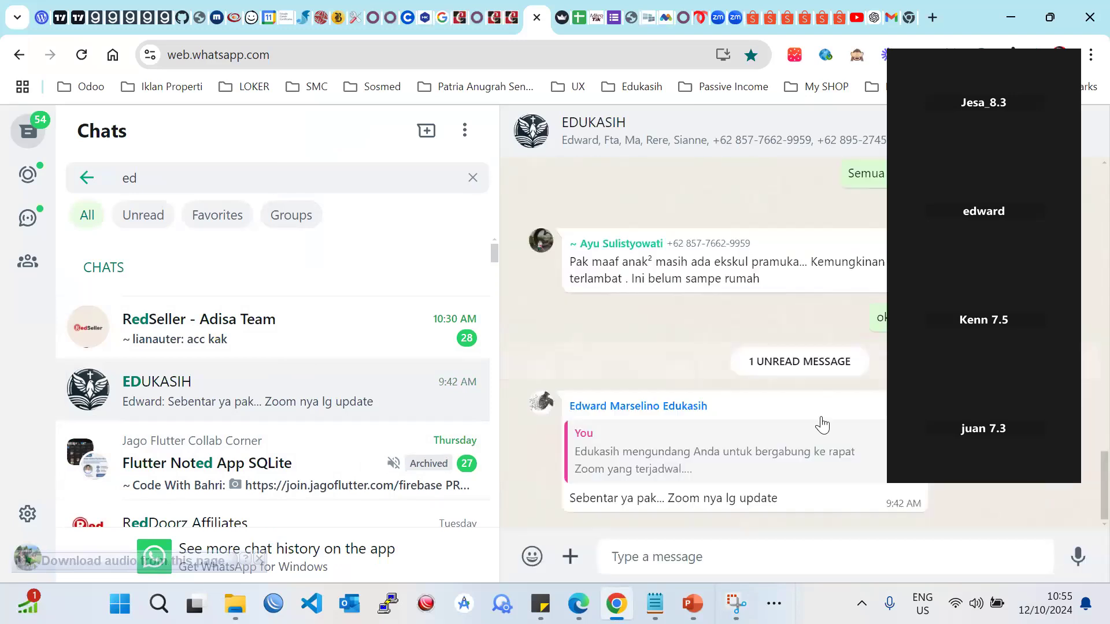
{"action": "left_click", "coordinate": [1016, 9]}
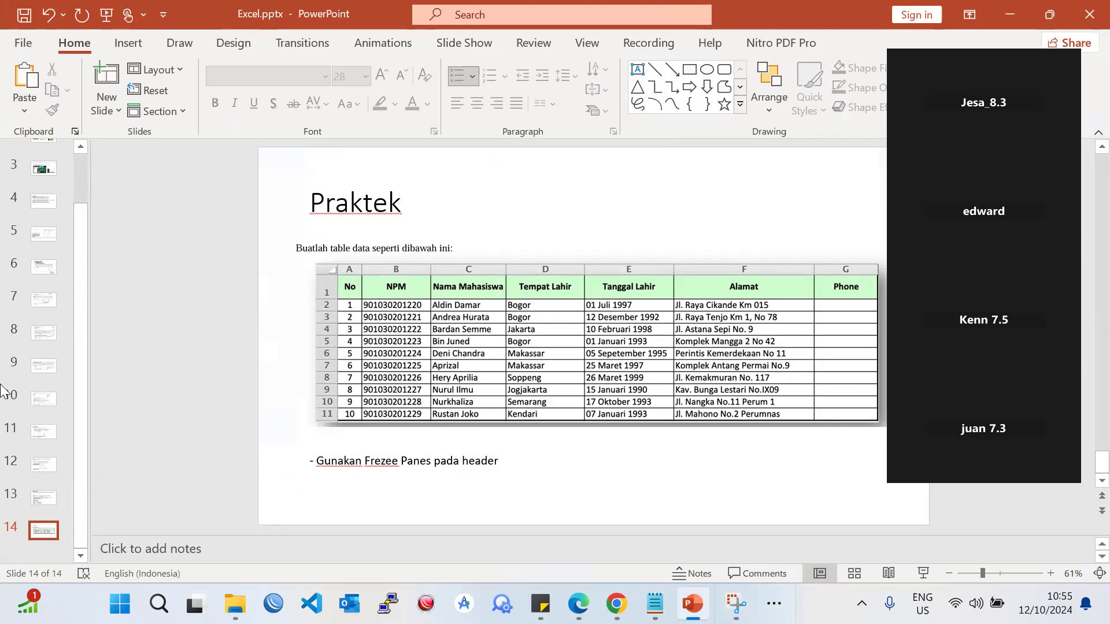
- Look over slides 2, 3 and 4, then return to Praktek slide 14
{"action": "scroll", "coordinate": [37, 348], "scroll_direction": "up", "scroll_amount": 1}
{"action": "left_click", "coordinate": [36, 162]}
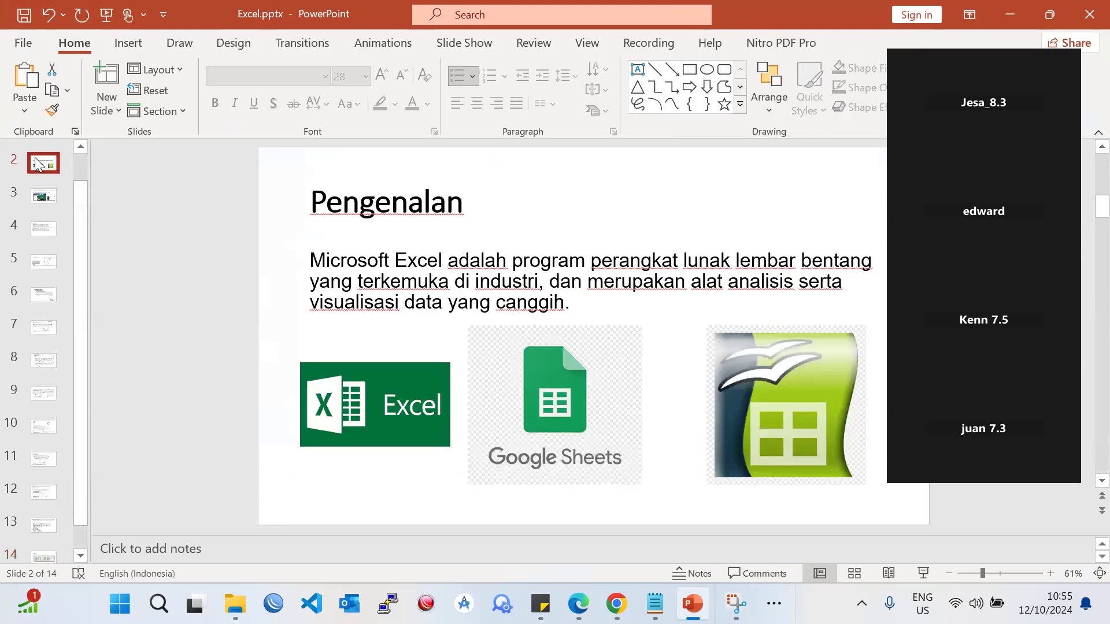
{"action": "left_click", "coordinate": [41, 202]}
{"action": "left_click", "coordinate": [38, 231]}
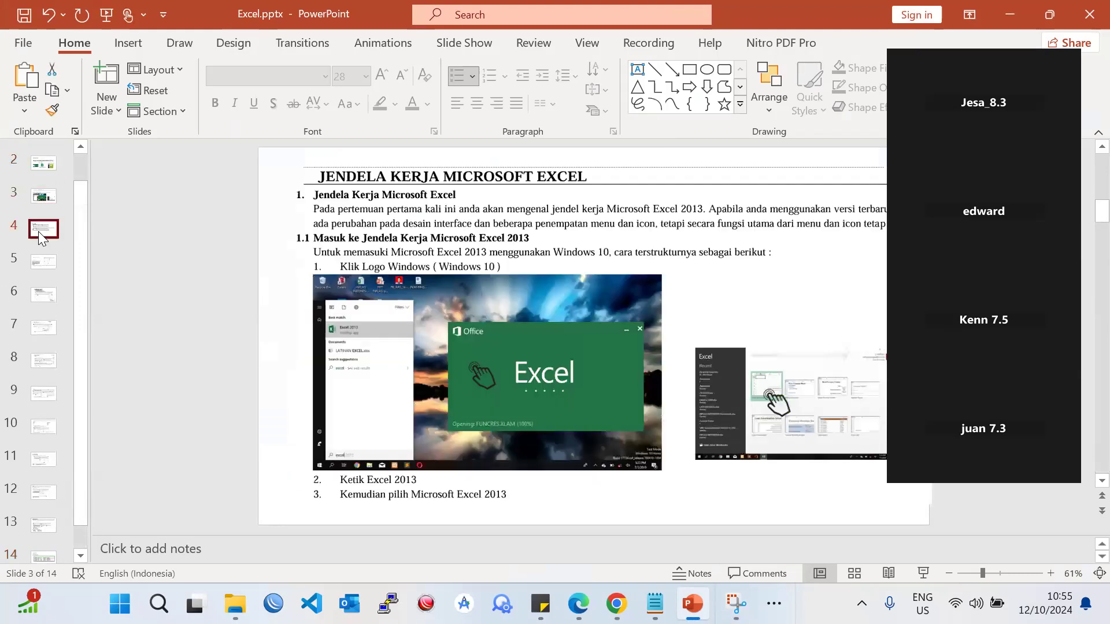
{"action": "scroll", "coordinate": [26, 297], "scroll_direction": "down", "scroll_amount": 1}
{"action": "left_click", "coordinate": [47, 532]}
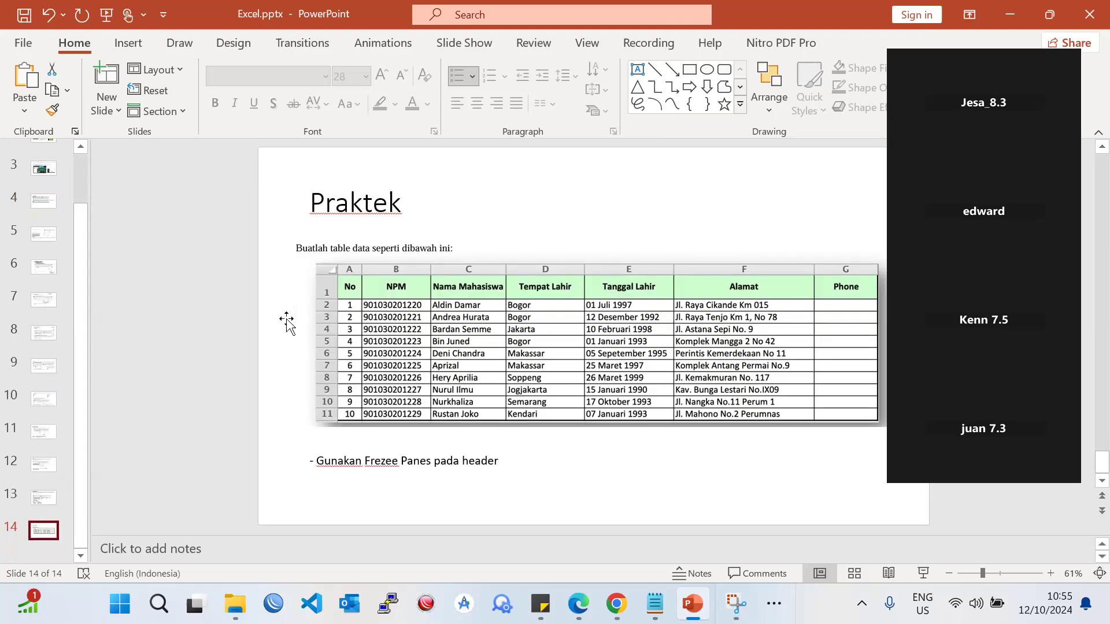
- Check the table picture on slide 14 and compare it with Freeze Panes slide 13
{"action": "left_click", "coordinate": [333, 308]}
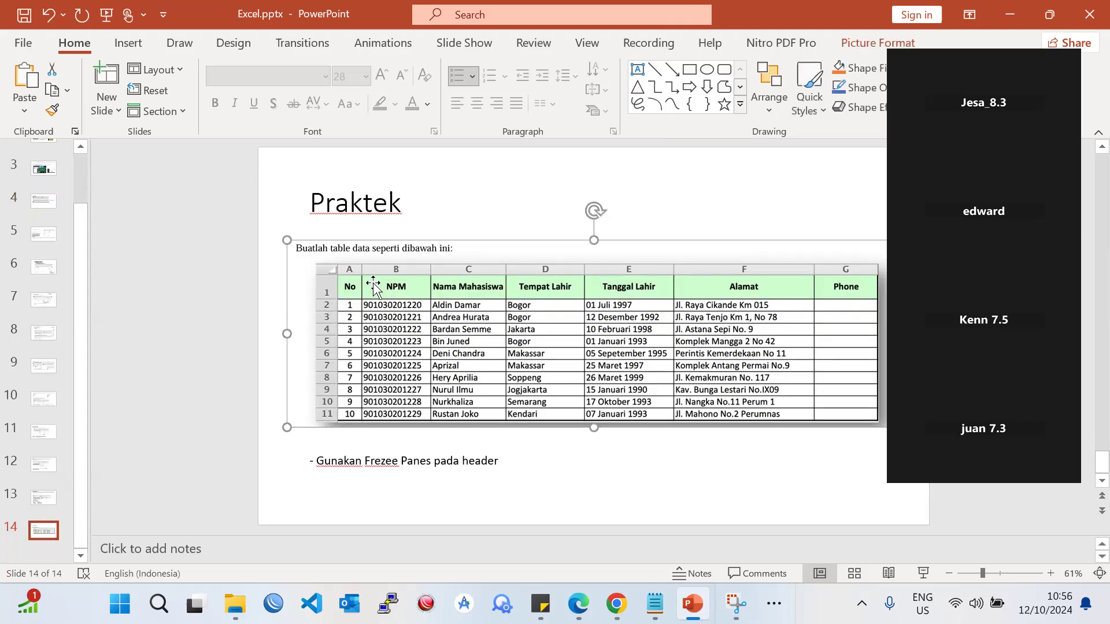
{"action": "key", "text": "Escape"}
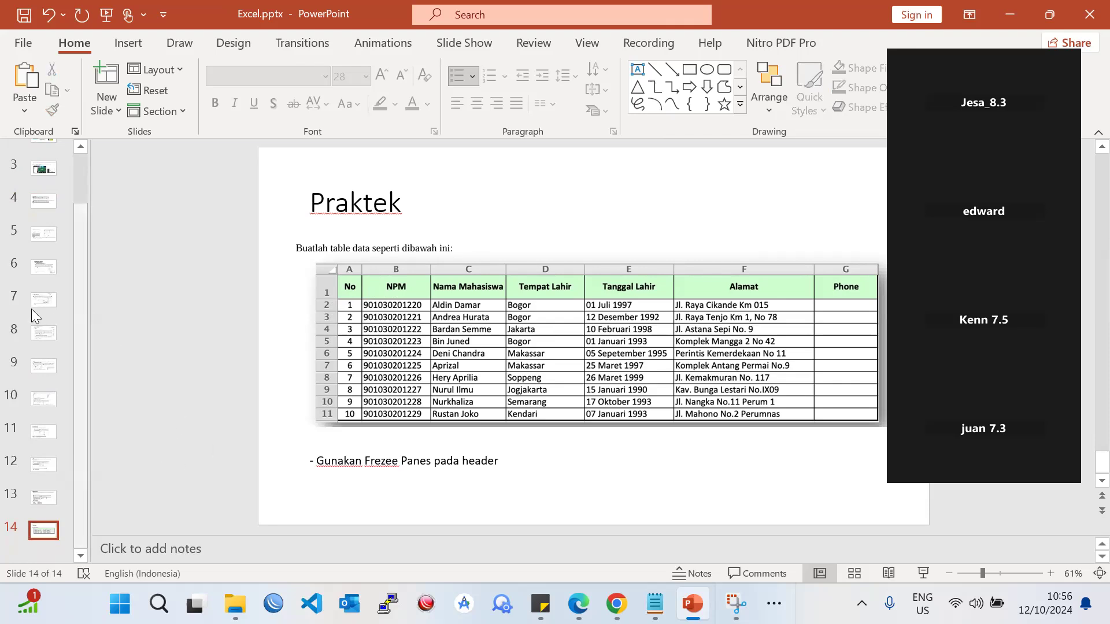
{"action": "left_click", "coordinate": [44, 502]}
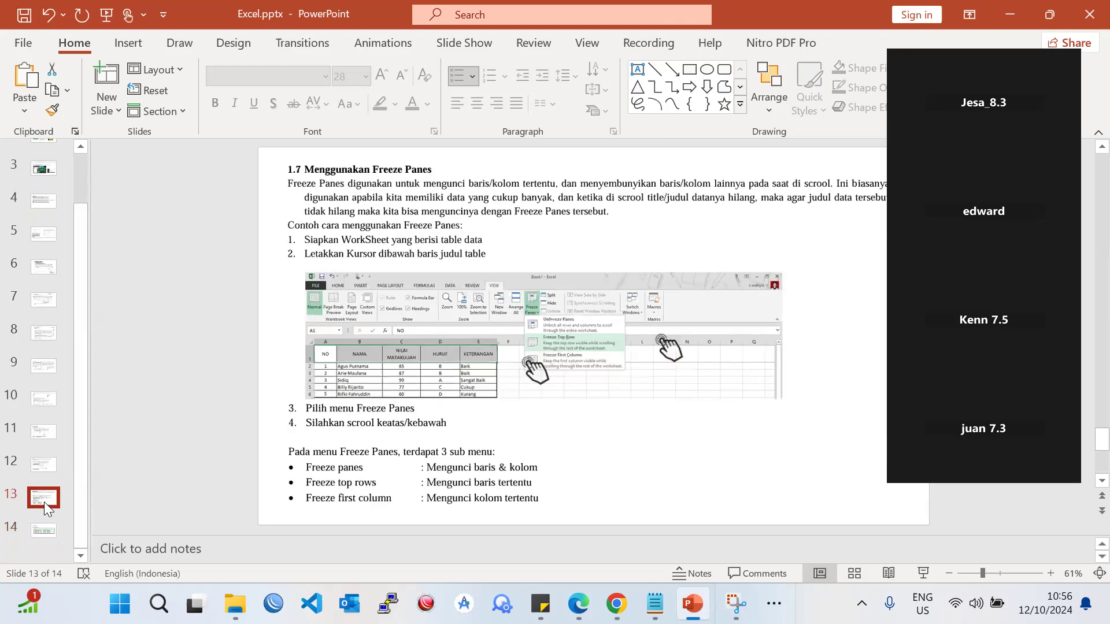
{"action": "left_click", "coordinate": [48, 531]}
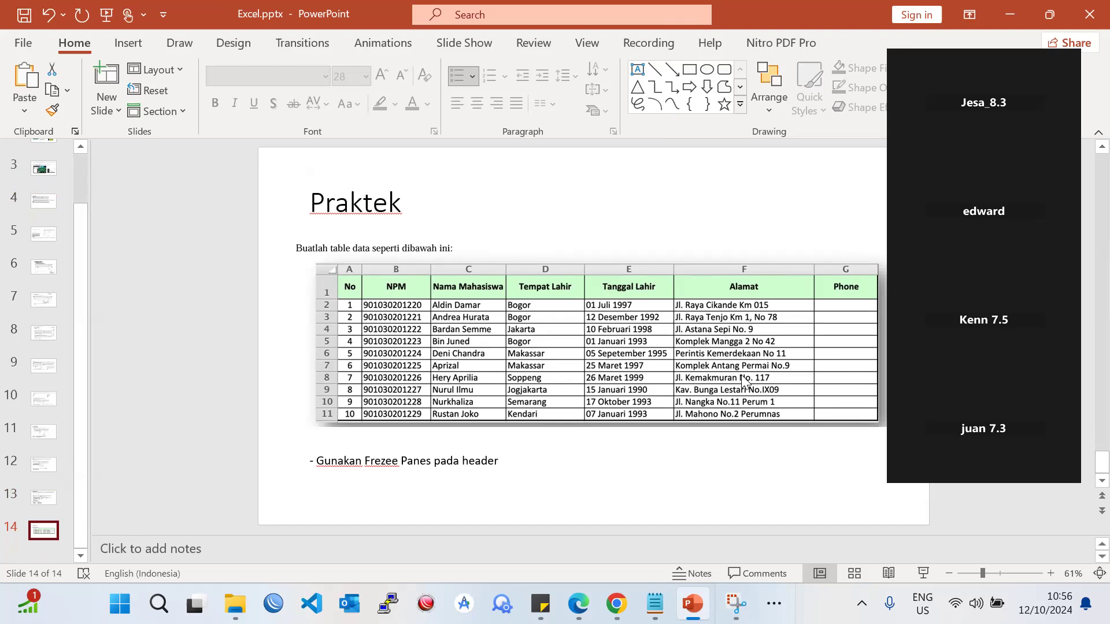
- Widen and narrow the slide thumbnail pane, then go back to WhatsApp Web
{"action": "left_click_drag", "start_coordinate": [994, 42], "coordinate": [1016, 40]}
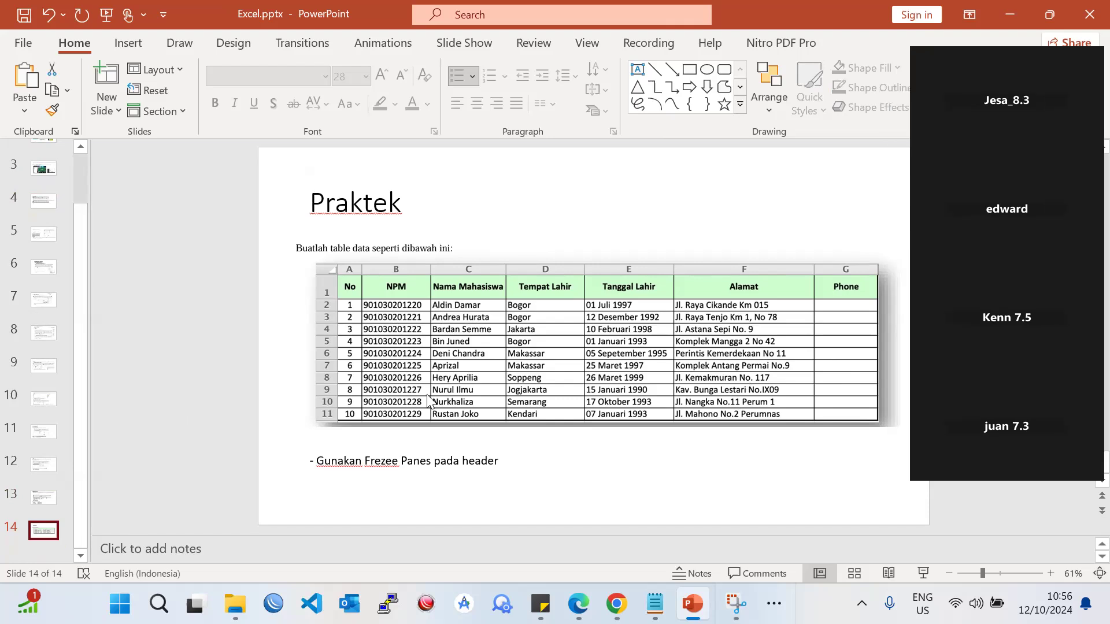
{"action": "left_click", "coordinate": [566, 452]}
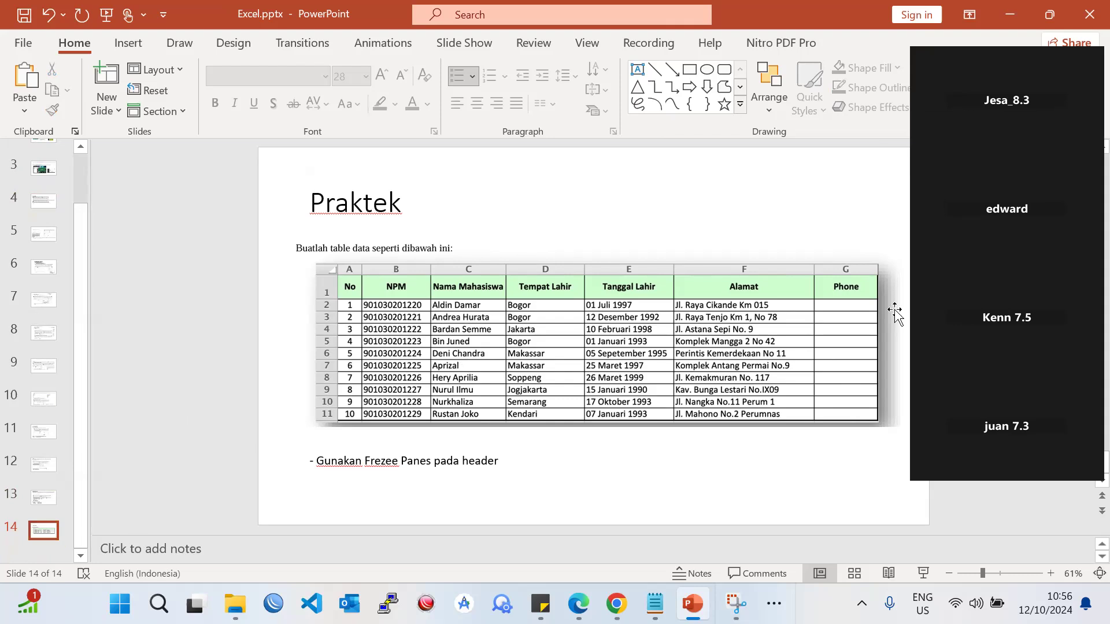
{"action": "left_click_drag", "start_coordinate": [88, 170], "coordinate": [134, 173]}
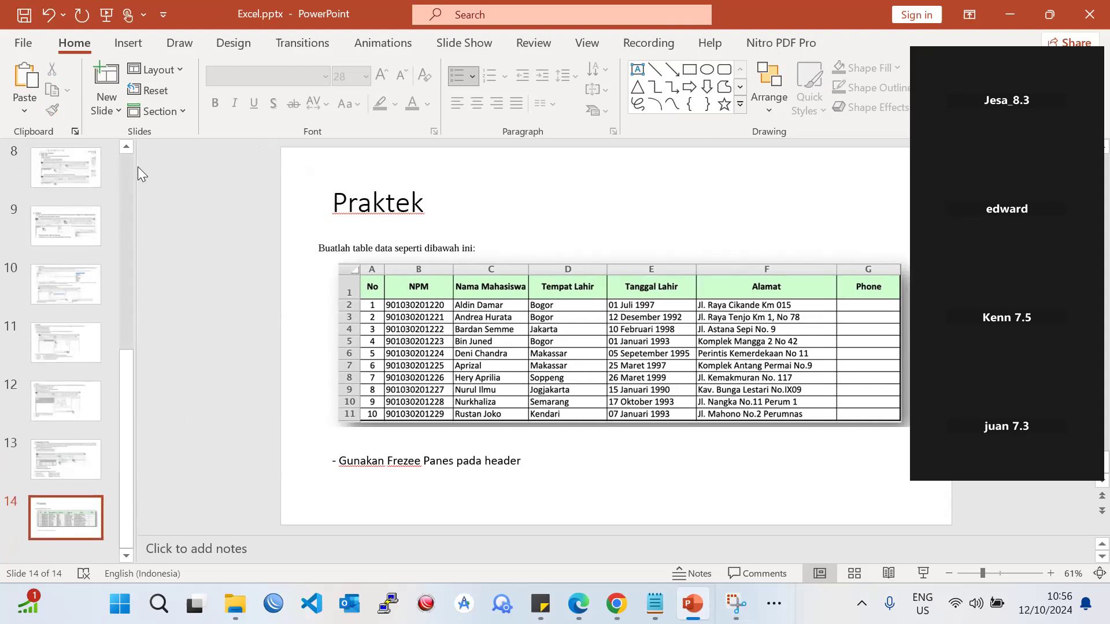
{"action": "left_click_drag", "start_coordinate": [137, 167], "coordinate": [77, 155]}
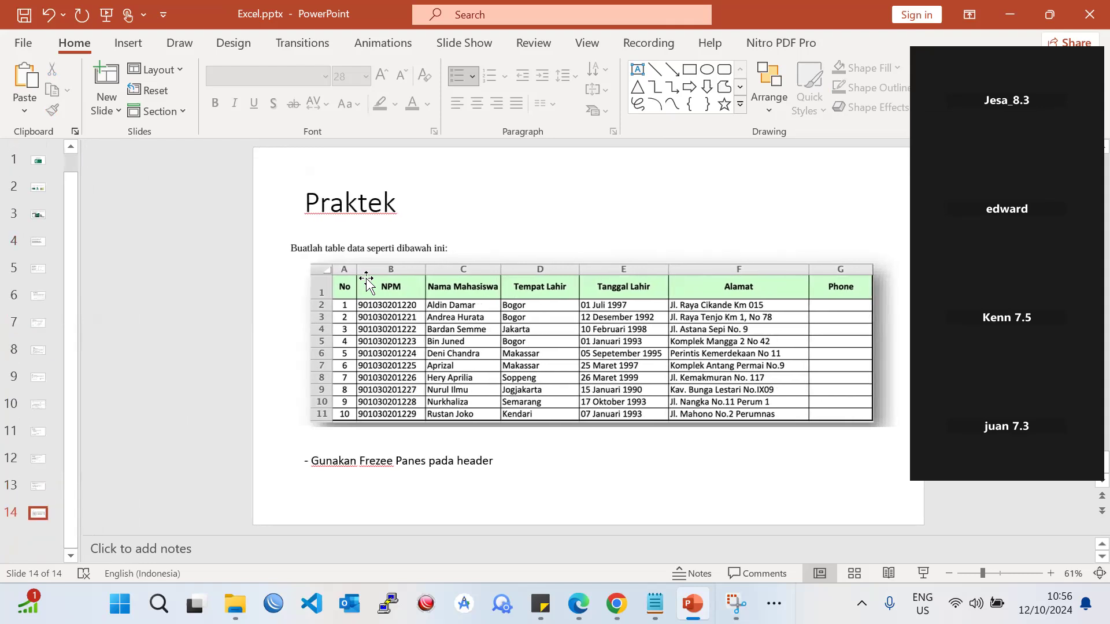
{"action": "key", "text": "alt+Tab"}
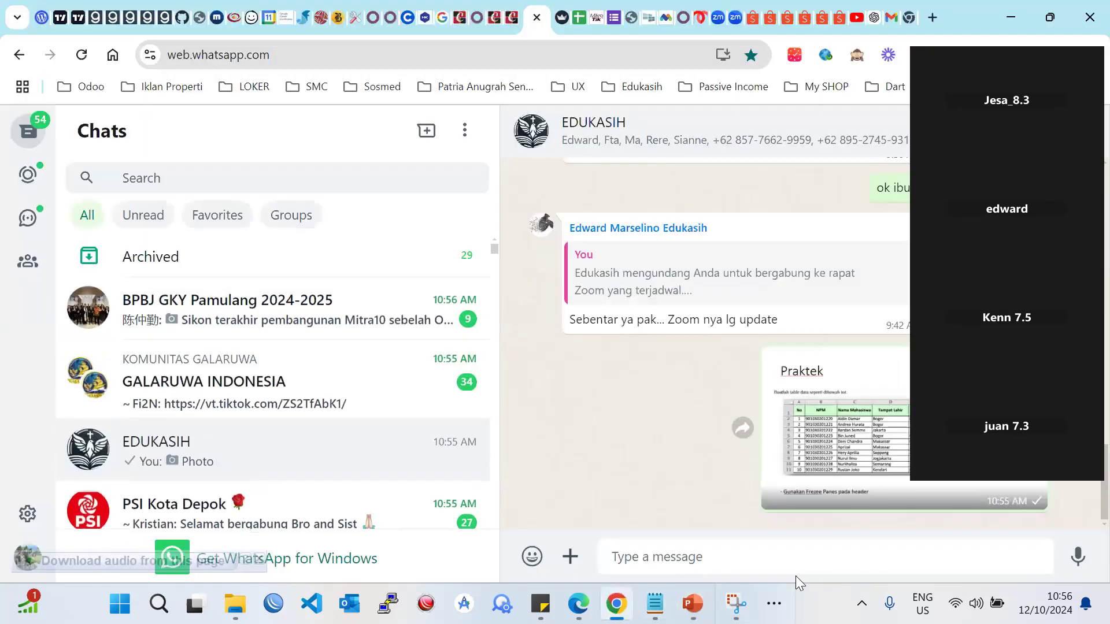
- Send 'ini jadi tugas ya' to the EDUKASIH group and minimize Chrome
{"action": "type", "text": "ini j"}
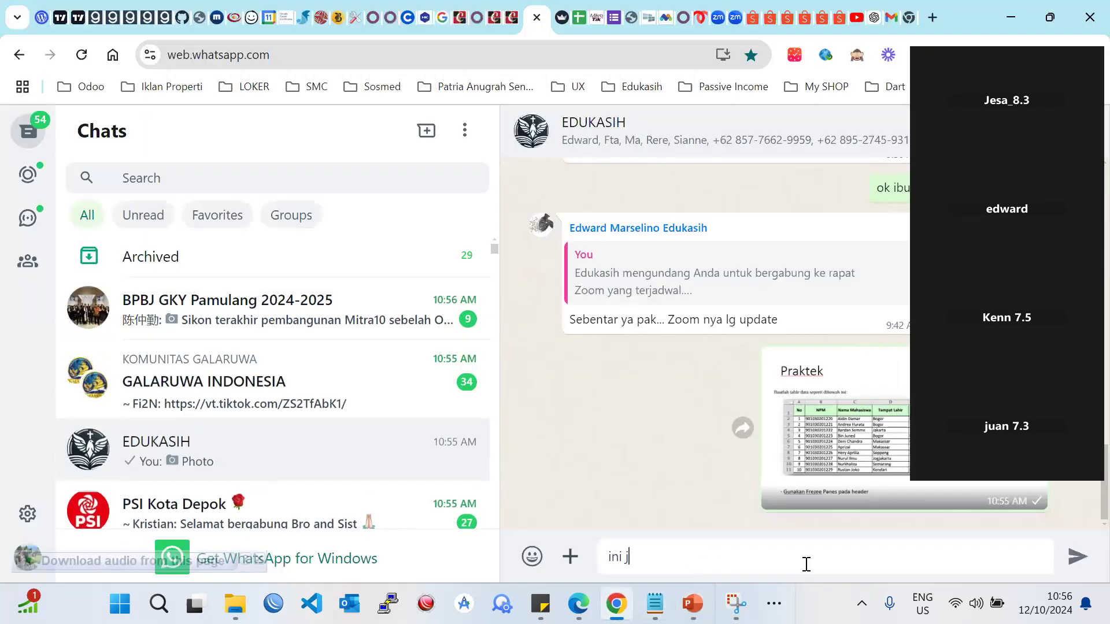
{"action": "type", "text": "adi tugas ya"}
{"action": "key", "text": "Return"}
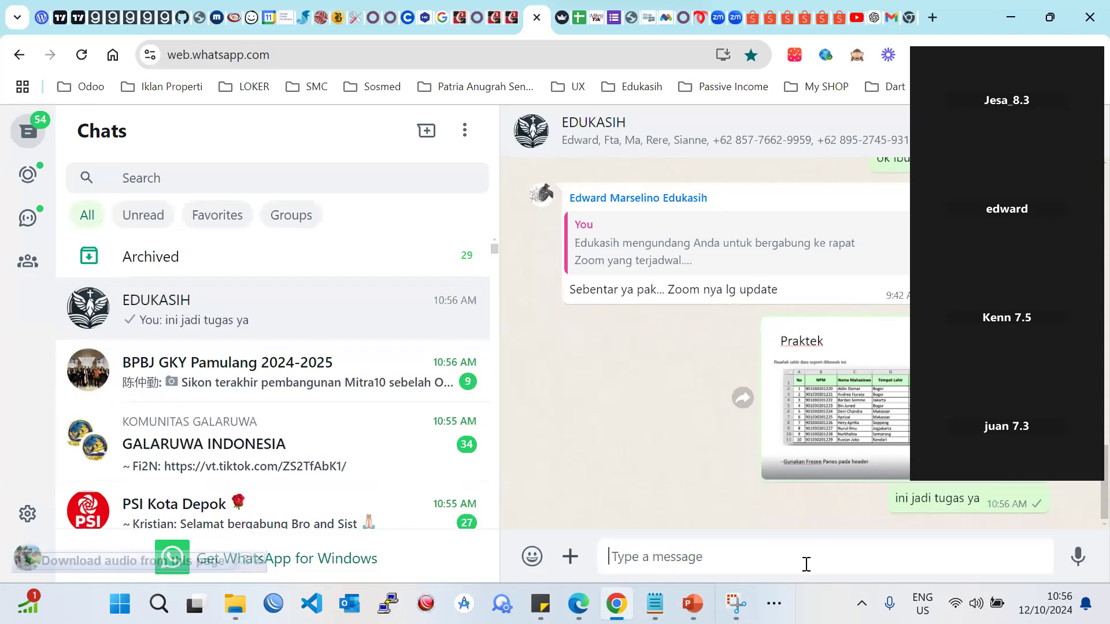
{"action": "left_click", "coordinate": [1024, 6]}
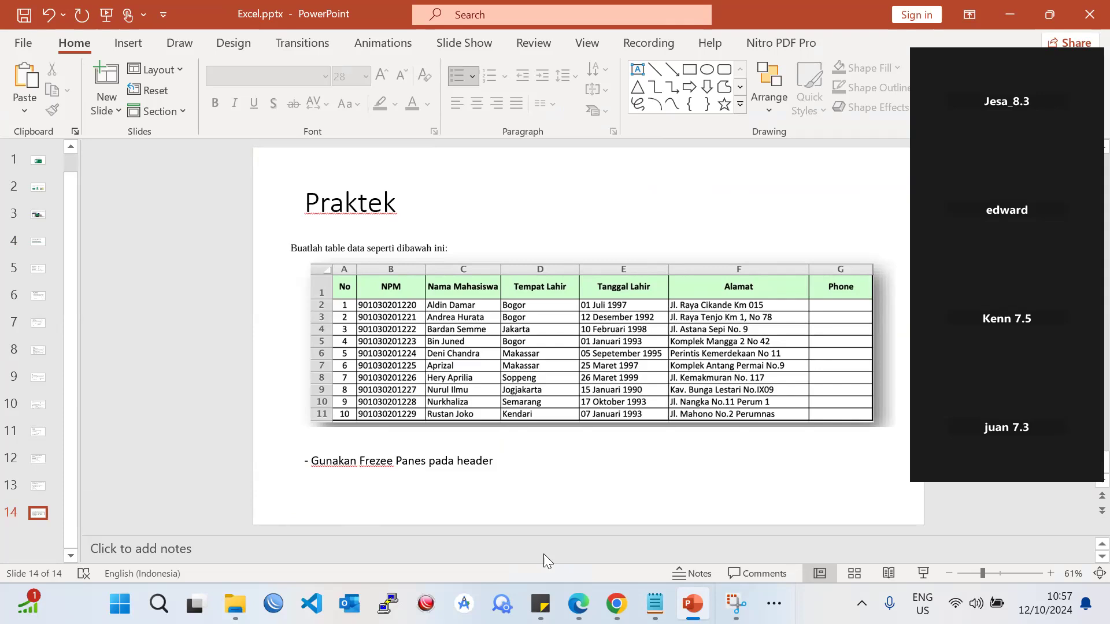
{"action": "left_click_drag", "start_coordinate": [74, 150], "coordinate": [107, 157]}
{"action": "scroll", "coordinate": [52, 271], "scroll_direction": "up", "scroll_amount": 5}
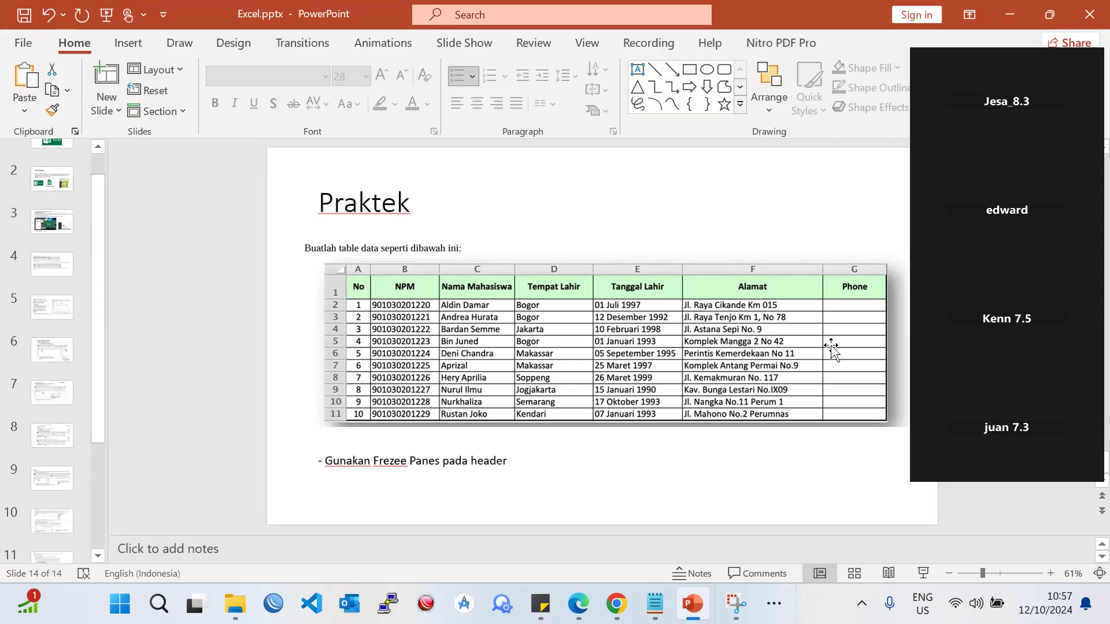
{"action": "scroll", "coordinate": [884, 257], "scroll_direction": "up", "scroll_amount": 1}
{"action": "scroll", "coordinate": [177, 439], "scroll_direction": "down", "scroll_amount": 1}
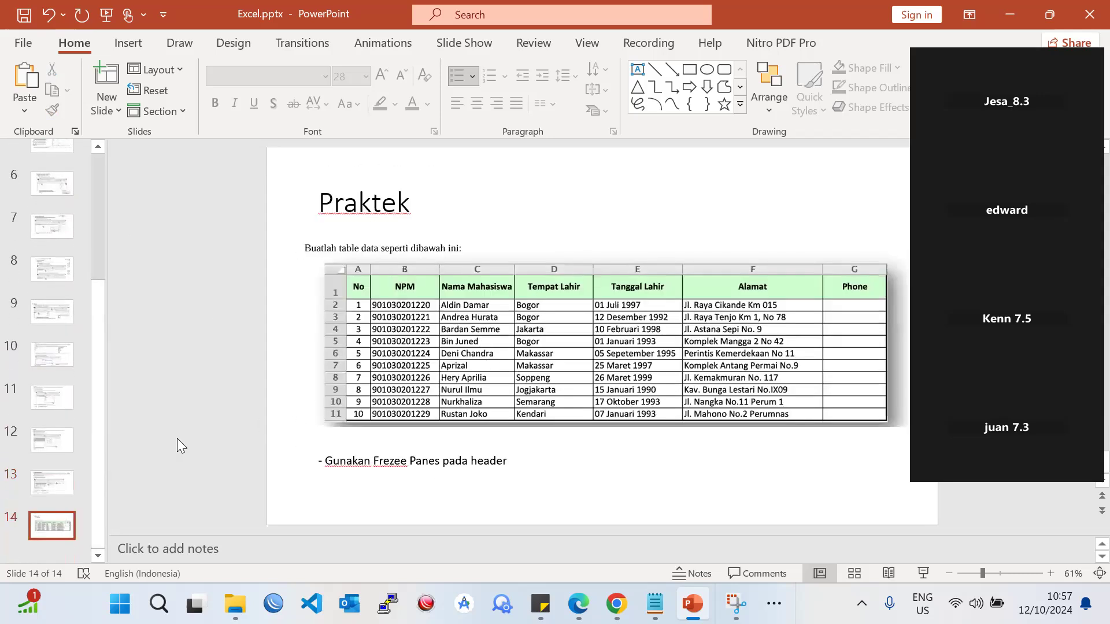